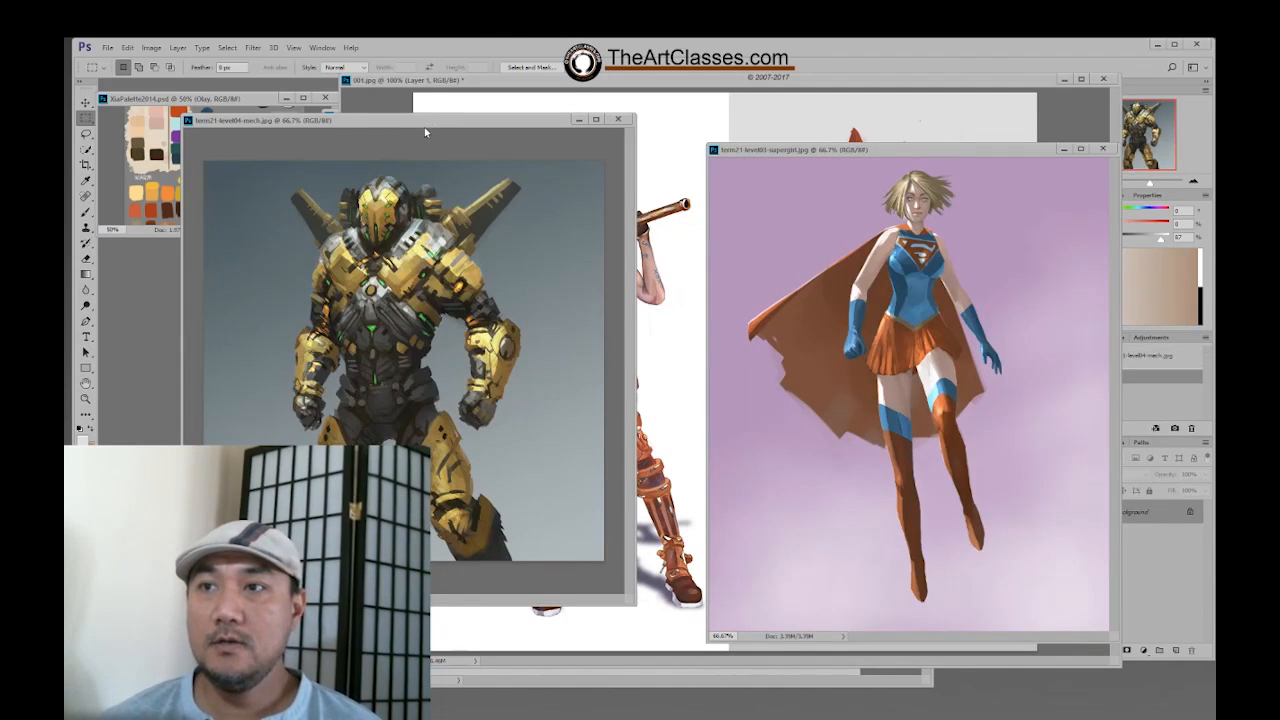
Step: Arrange the mech and supergirl paintings side by side for viewing, and close both images
left_click_drag(440, 121, 534, 103)
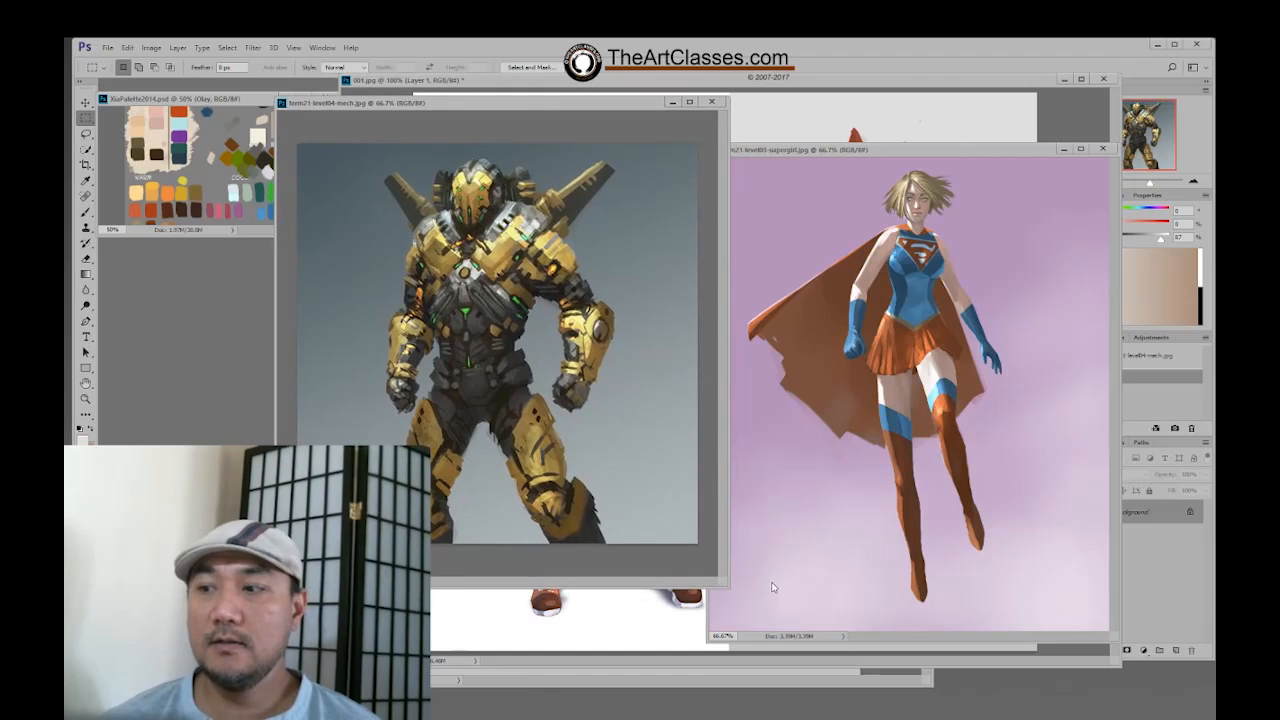
left_click_drag(729, 589, 762, 618)
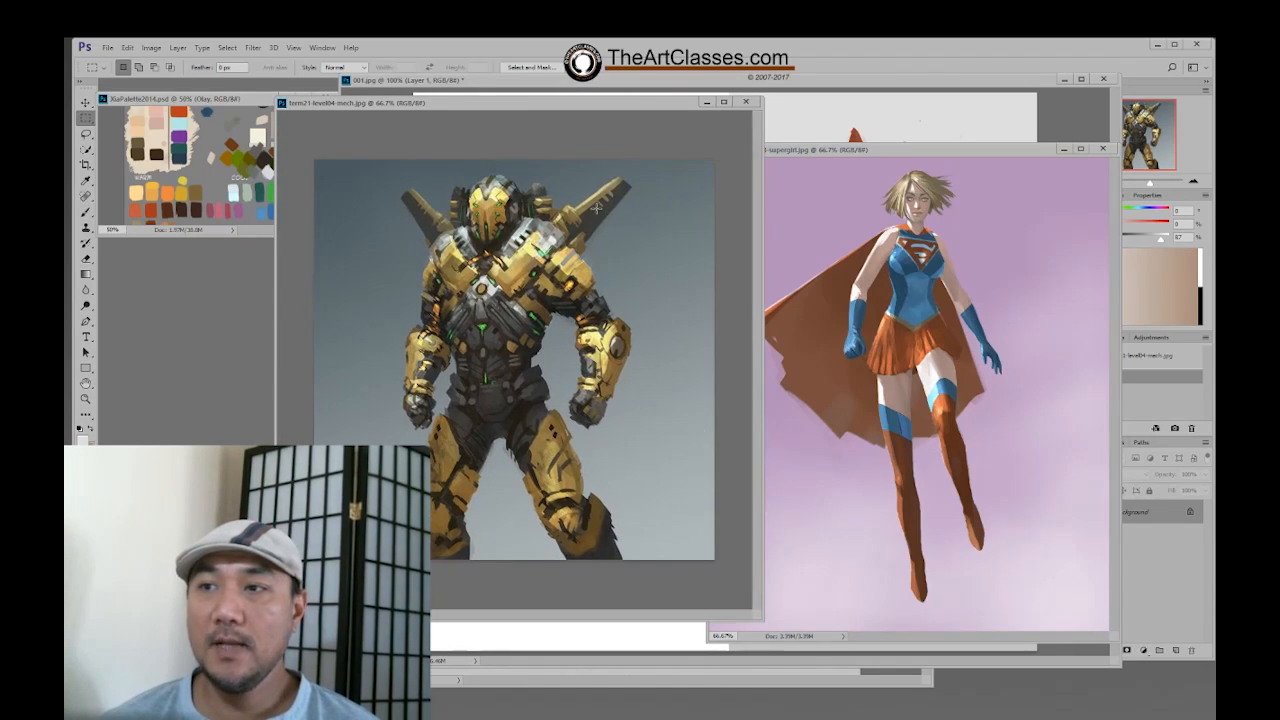
mouse_move(549, 106)
left_mouse_down()
mouse_move(518, 111)
mouse_move(545, 104)
left_mouse_up()
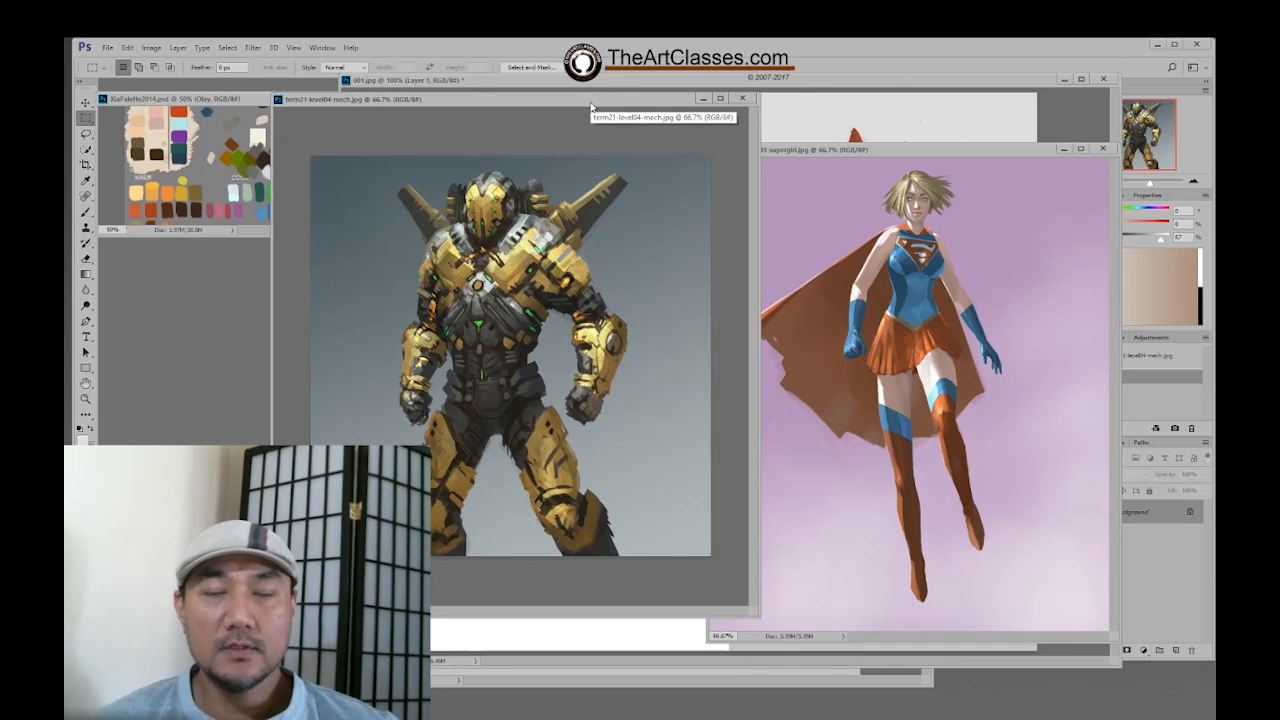
left_click_drag(591, 106, 594, 108)
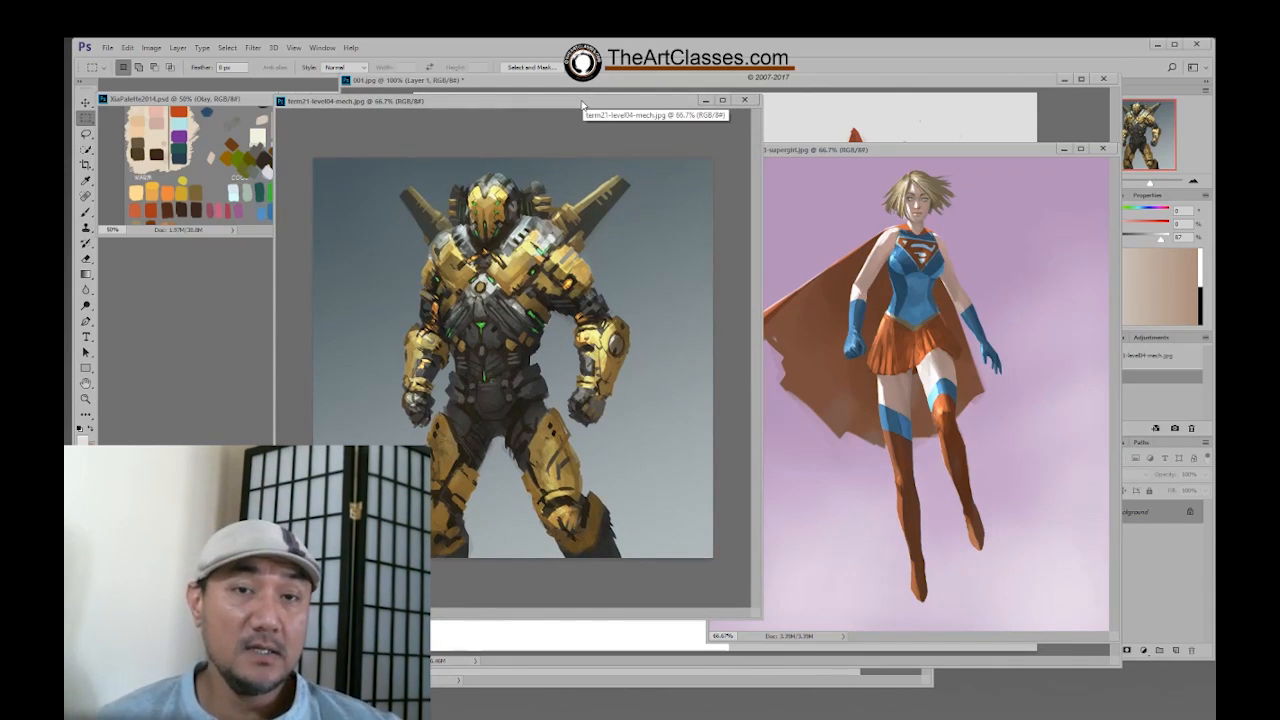
left_click_drag(856, 149, 726, 127)
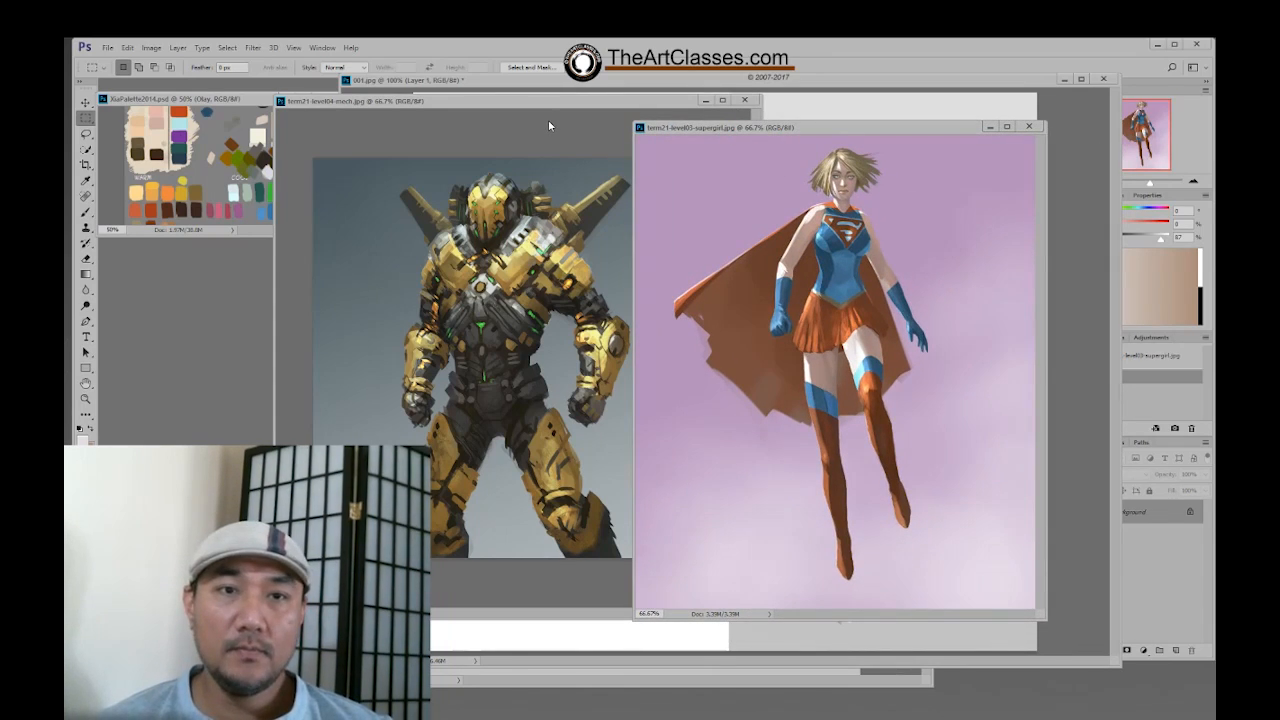
left_click(746, 101)
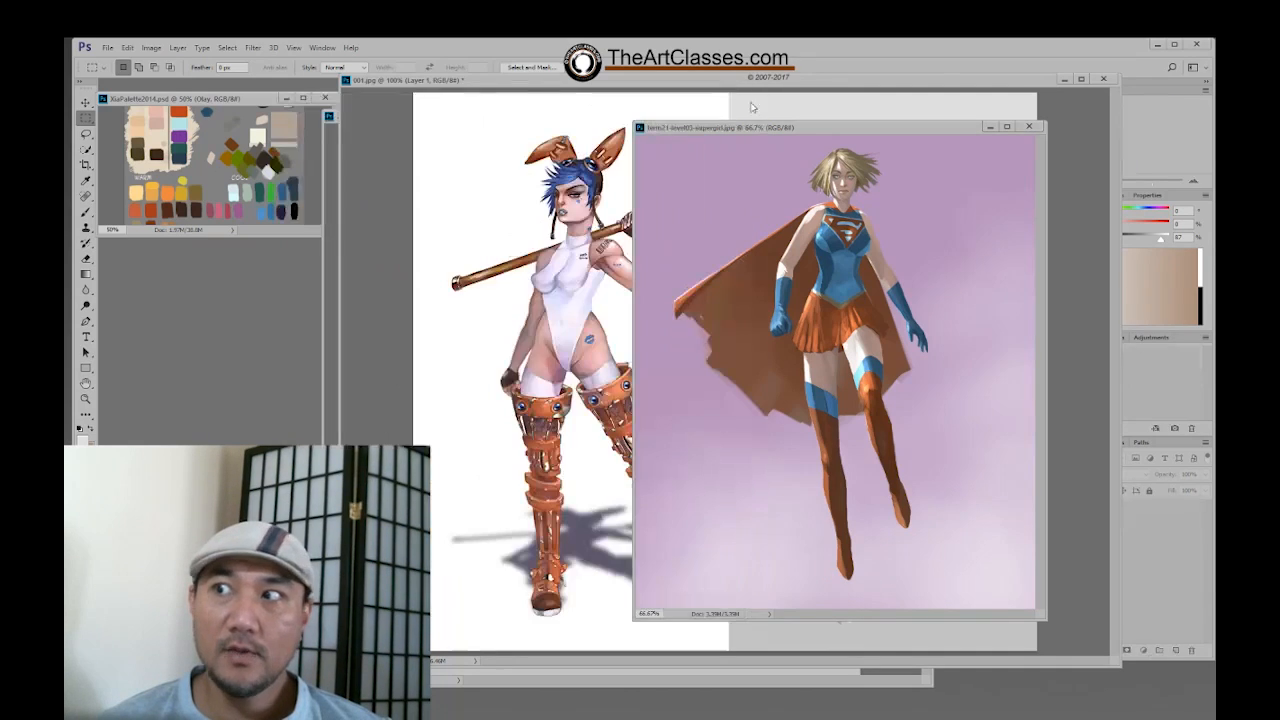
left_click(1027, 127)
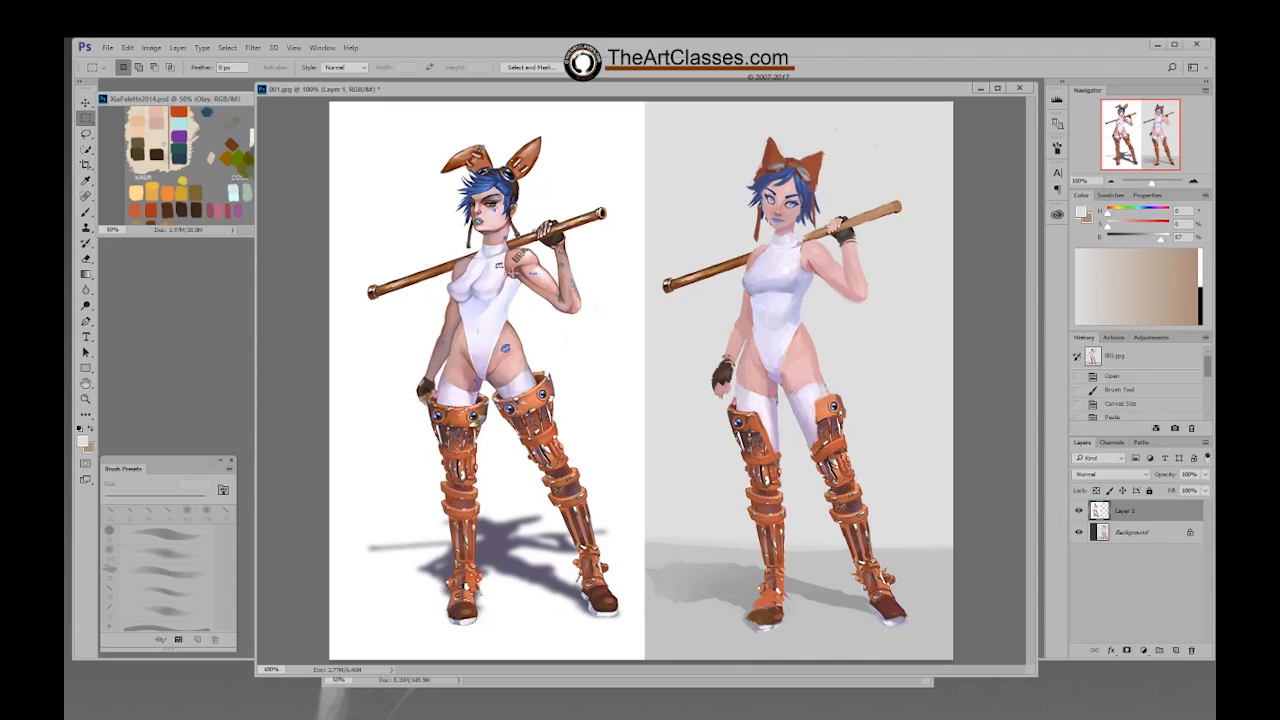
Step: Roll 001.jpg back to its Deselect history state to remove the stray marquee, and shift the image window slightly
left_click_drag(754, 287, 757, 290)
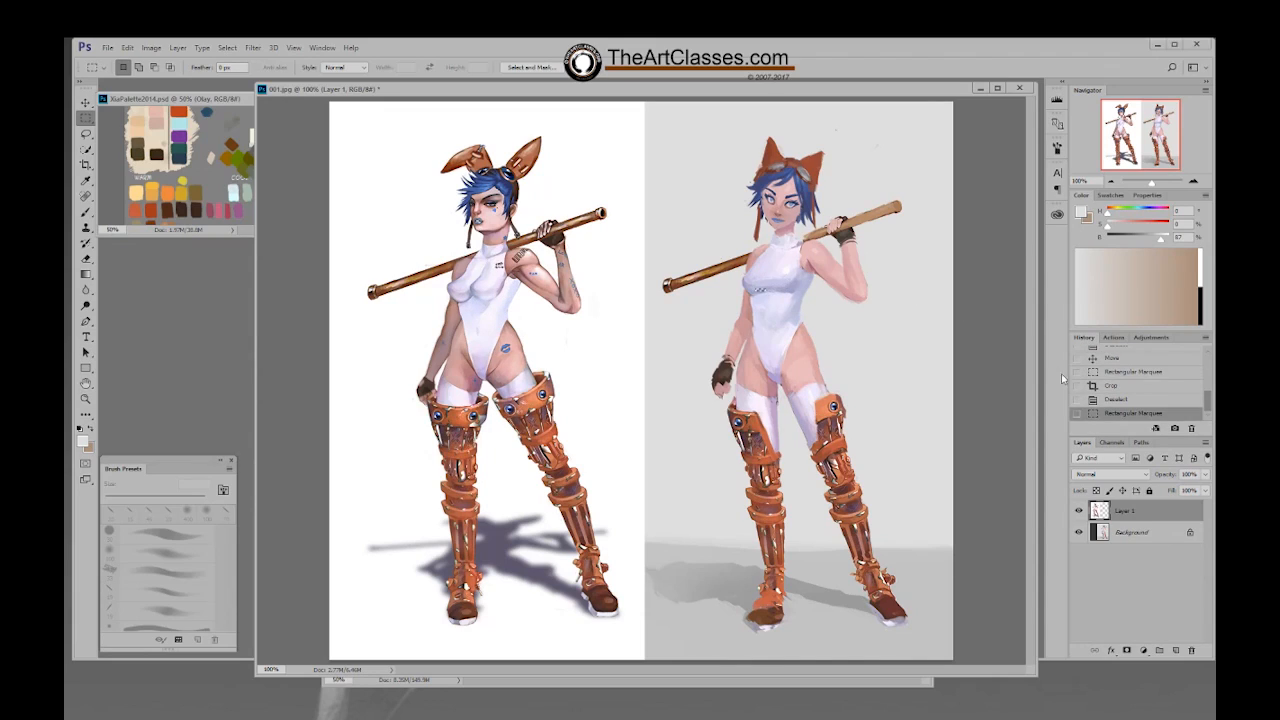
left_click(1112, 402)
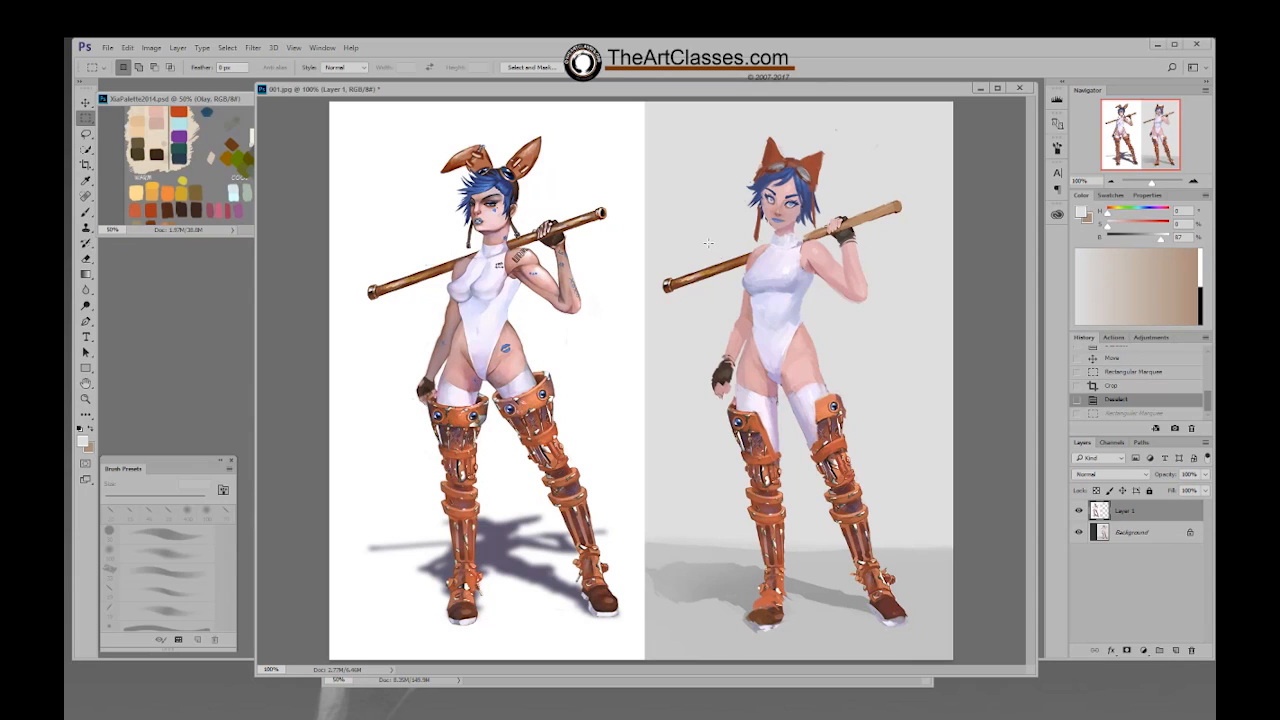
left_click_drag(753, 97, 745, 100)
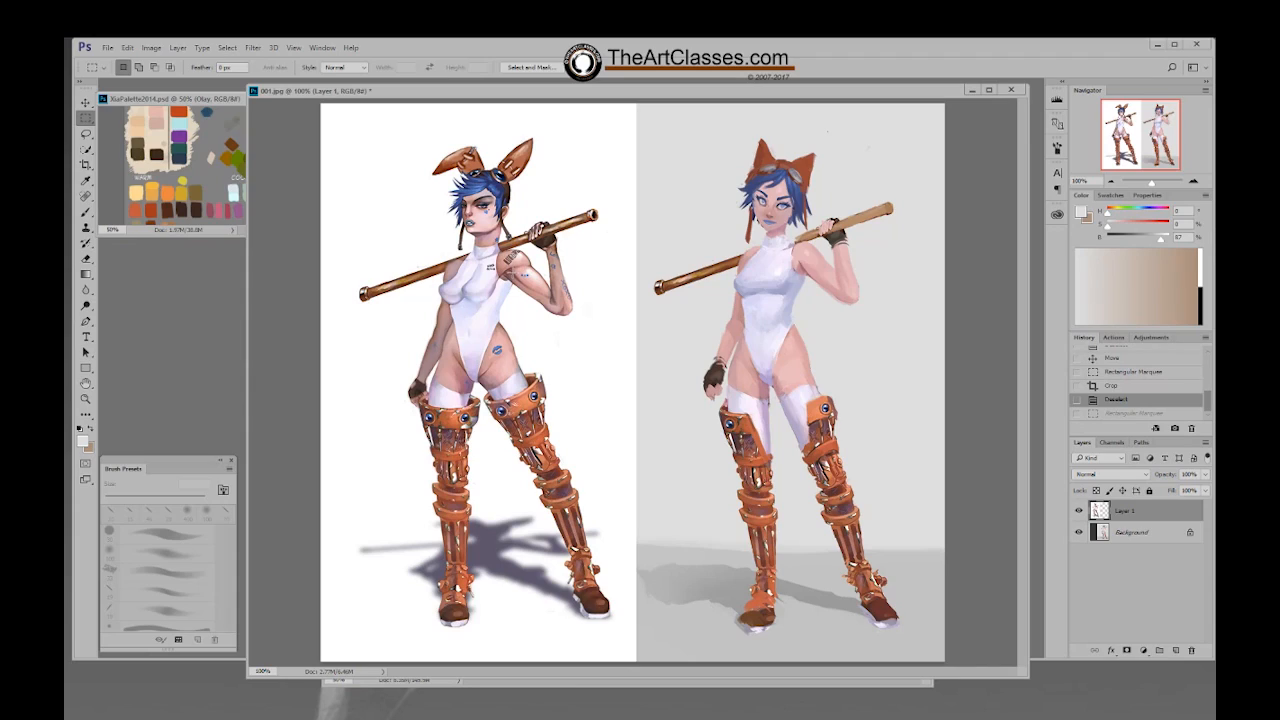
Step: Sample skin shadow and highlight colors on the white-background figure's shoulder with the Brush tool, and raise the shadow color's brightness for comparison
key("alt")
key("b")
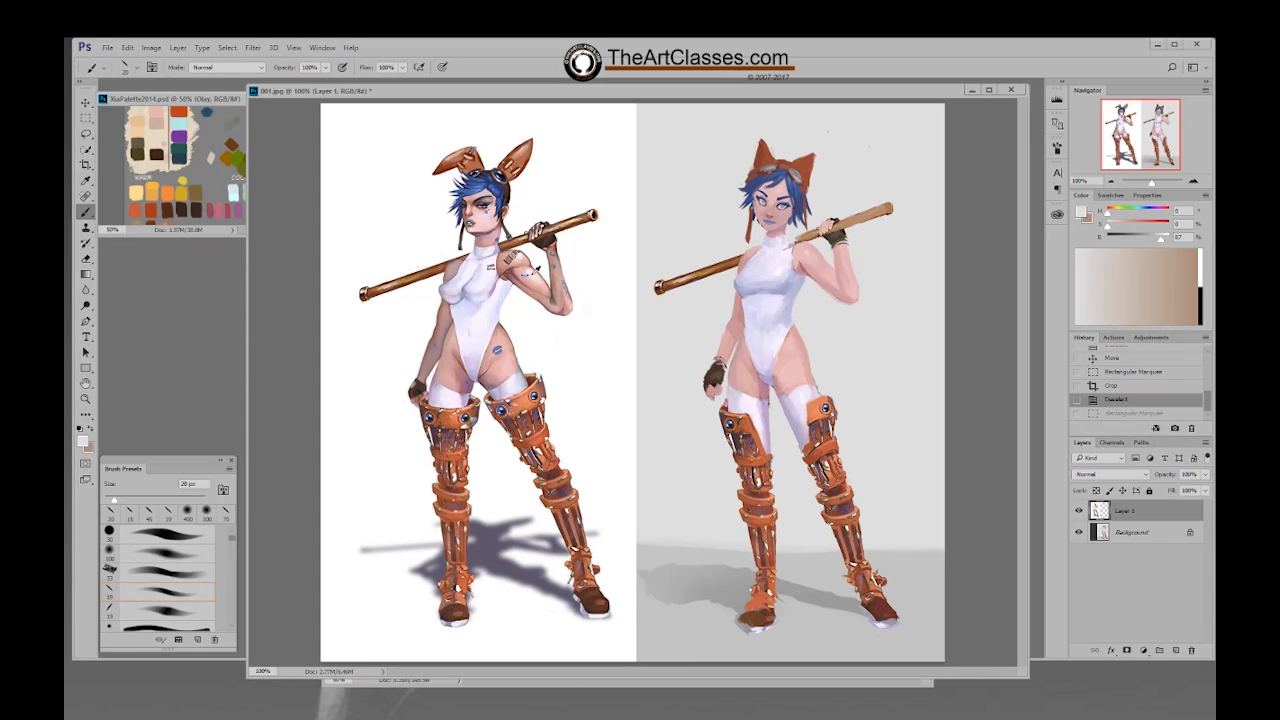
left_click(512, 270, "alt")
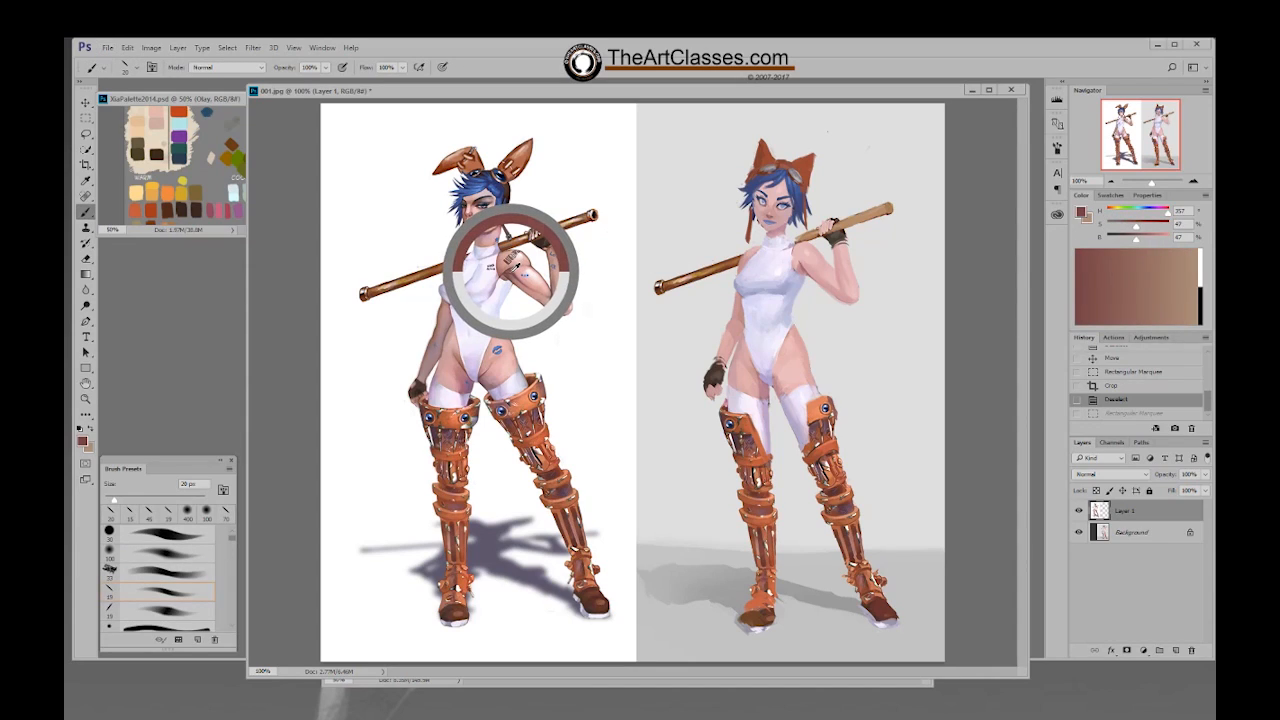
left_click(533, 268, "alt")
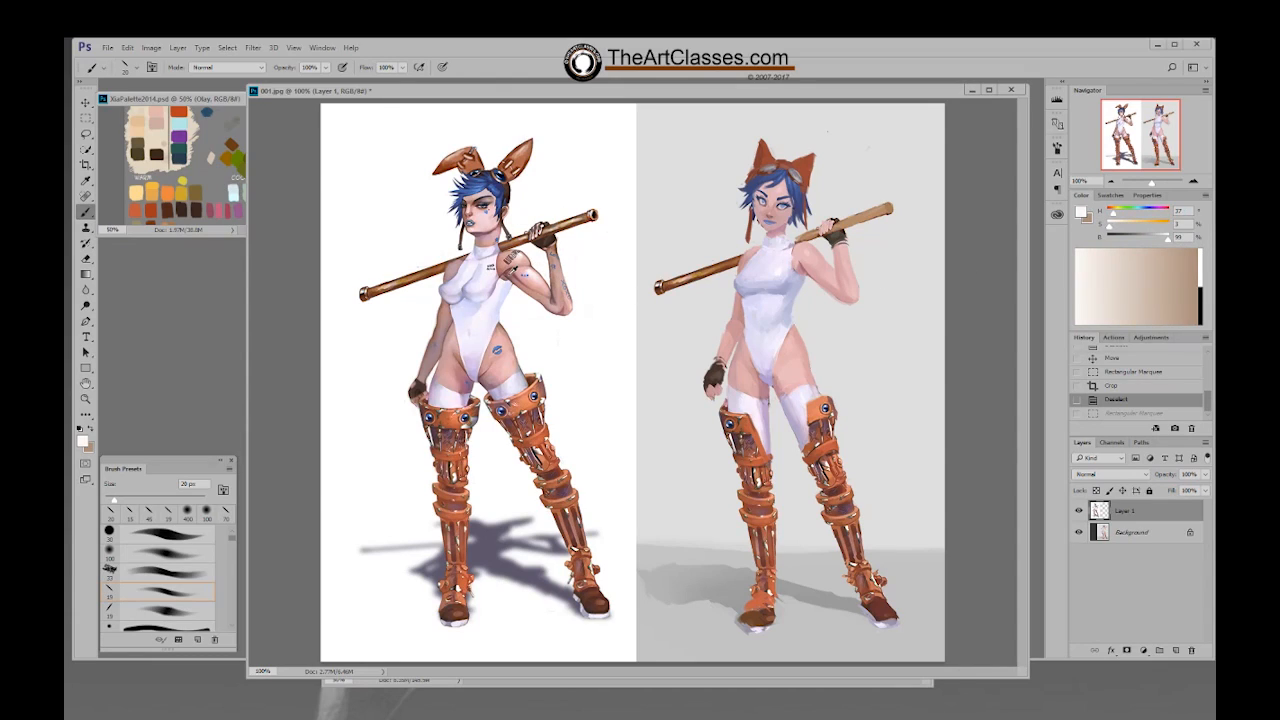
left_click(512, 270, "alt")
mouse_move(1145, 240)
left_mouse_down()
mouse_move(1165, 243)
mouse_move(1133, 244)
mouse_move(1168, 244)
left_mouse_up()
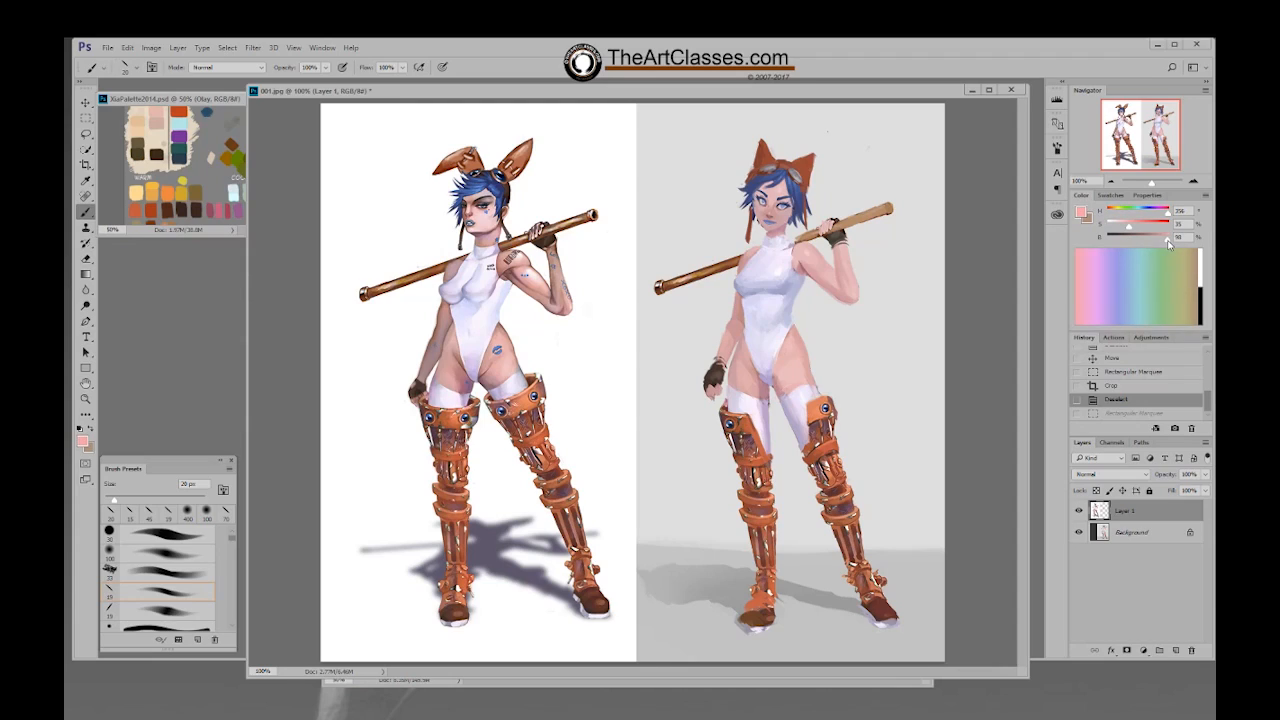
Step: Sample the light and shaded skin tones across the gray-background figure's raised shoulder and upper arm
left_click(809, 262, "alt")
left_click_drag(808, 261, 806, 261)
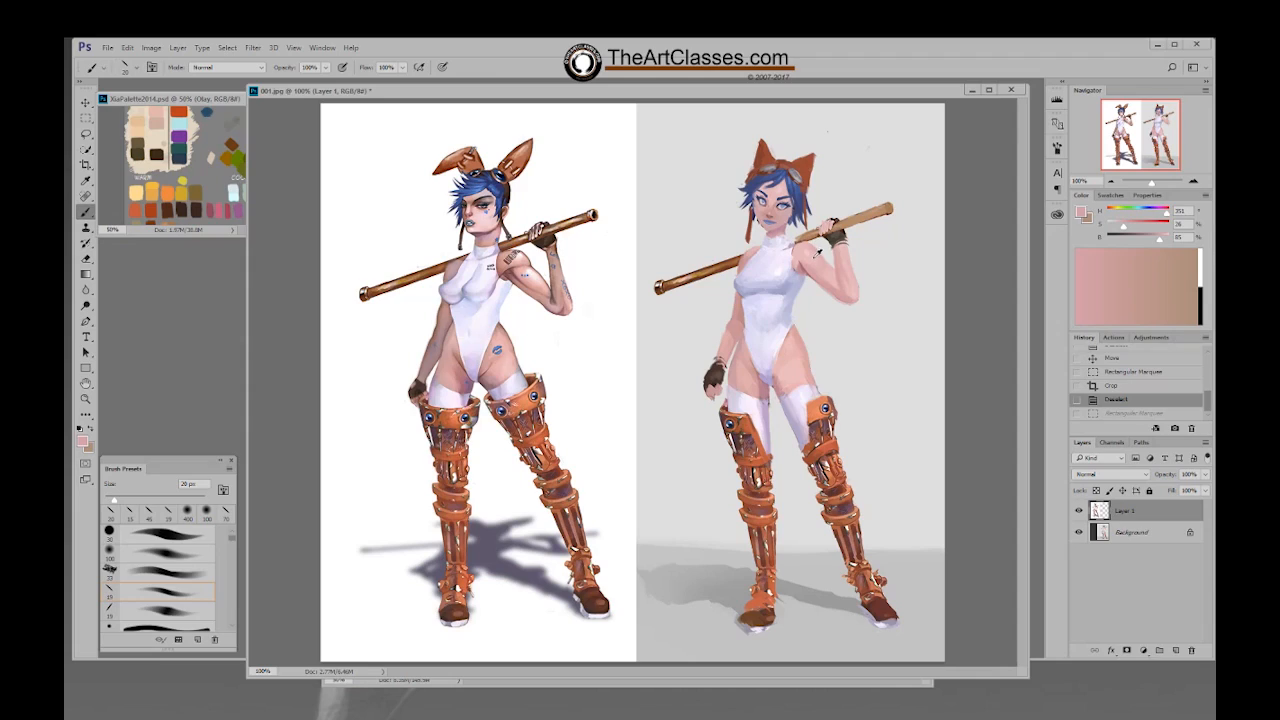
left_click(818, 254, "alt")
left_click(818, 254, "alt")
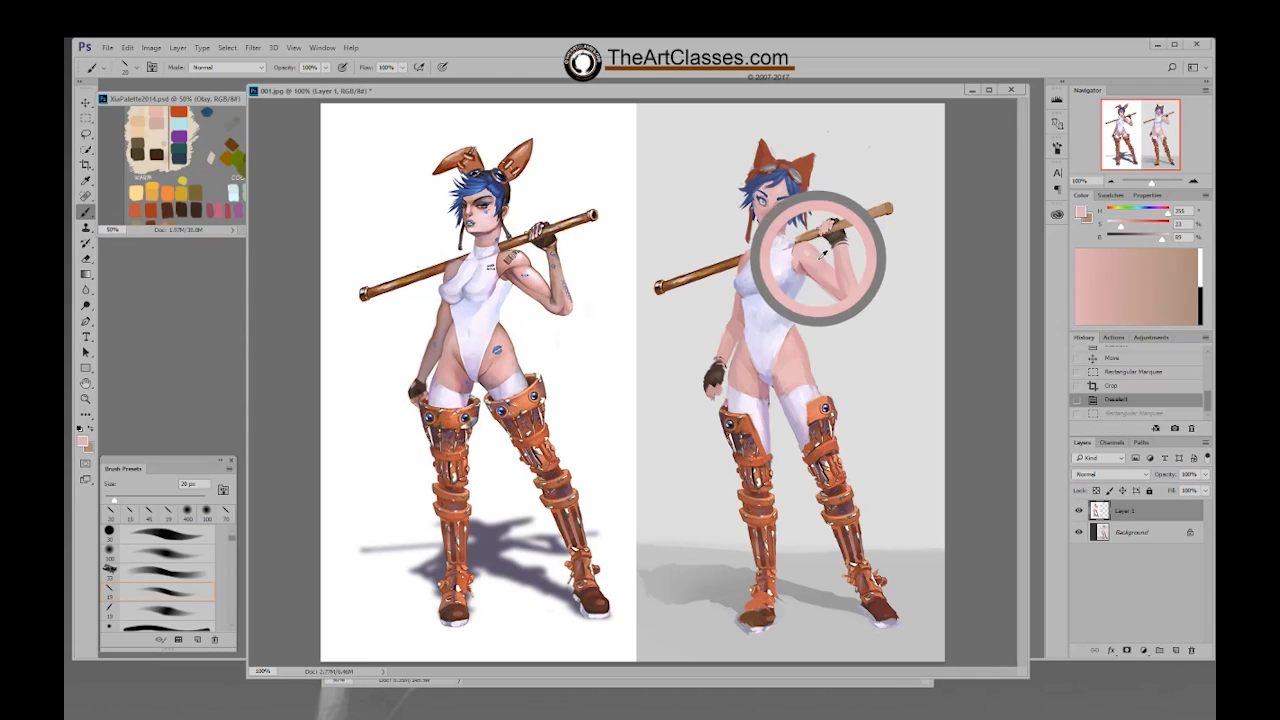
left_click(810, 250, "alt")
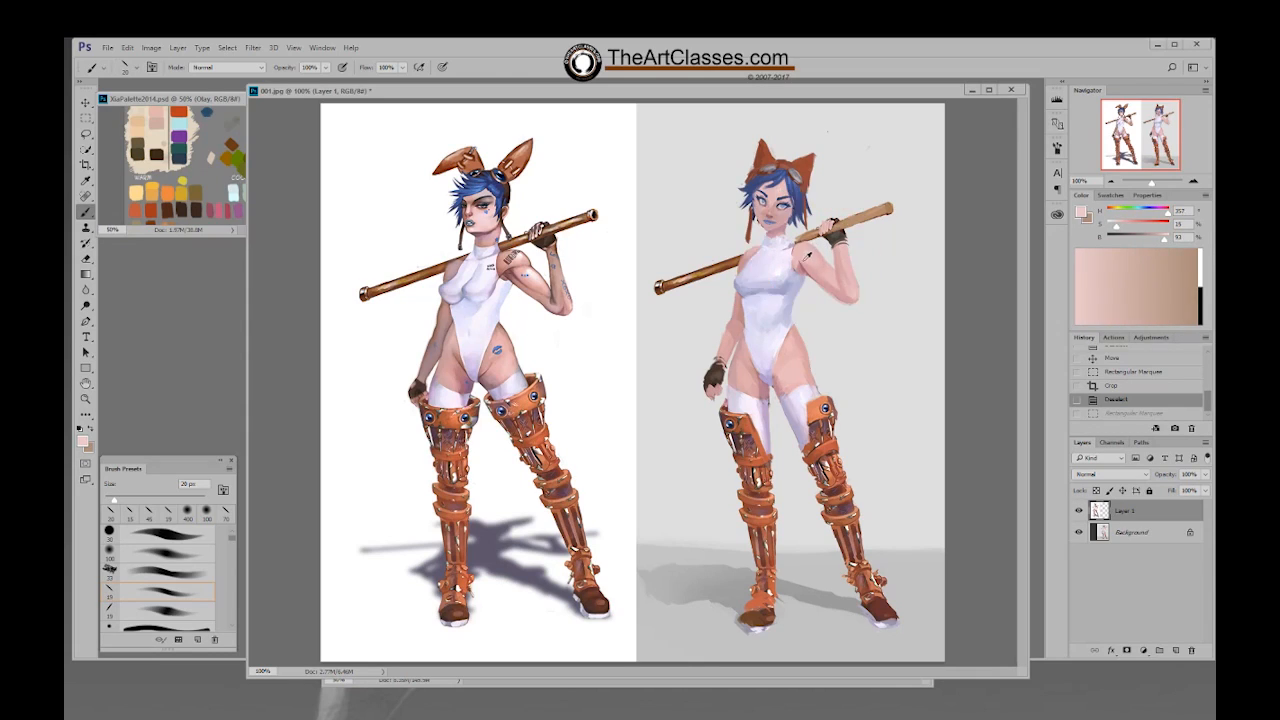
left_click(808, 258, "alt")
left_click_drag(807, 262, 812, 254)
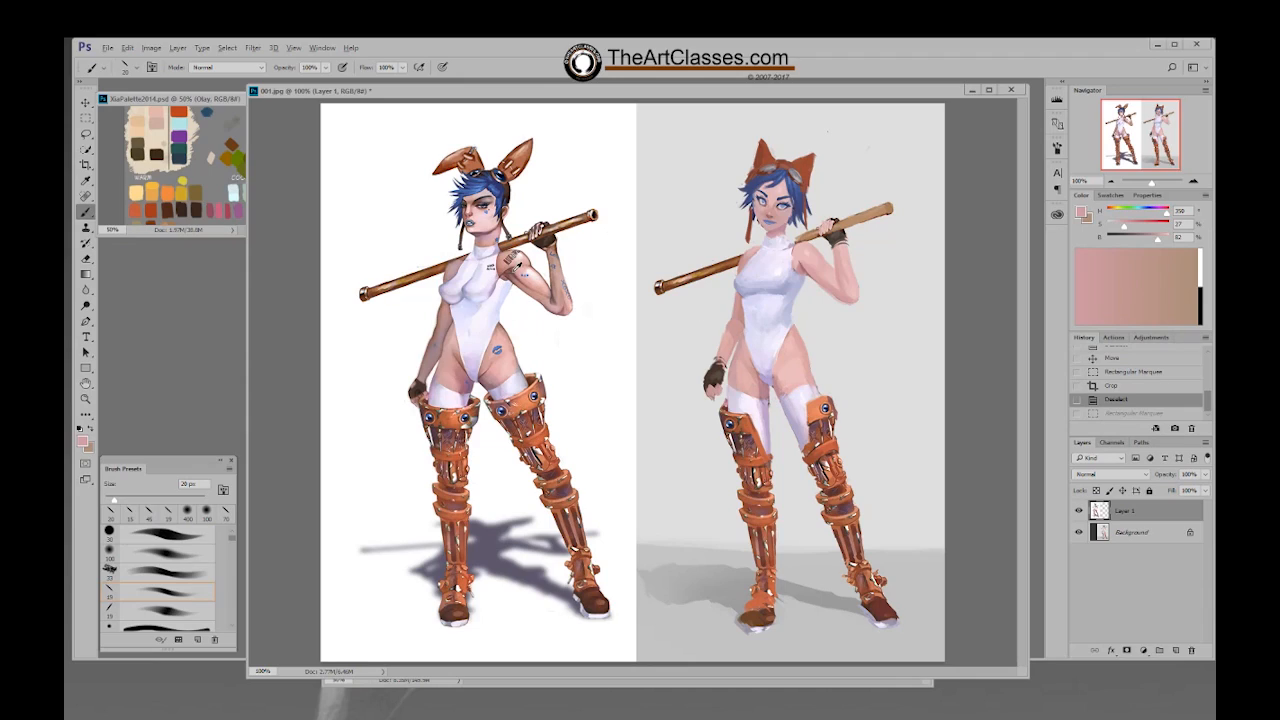
Step: Compare the white-background figure's shoulder shadow with skin tones sampled at the gray-background figure's lowered arm and raised shoulder
left_click(514, 270, "alt")
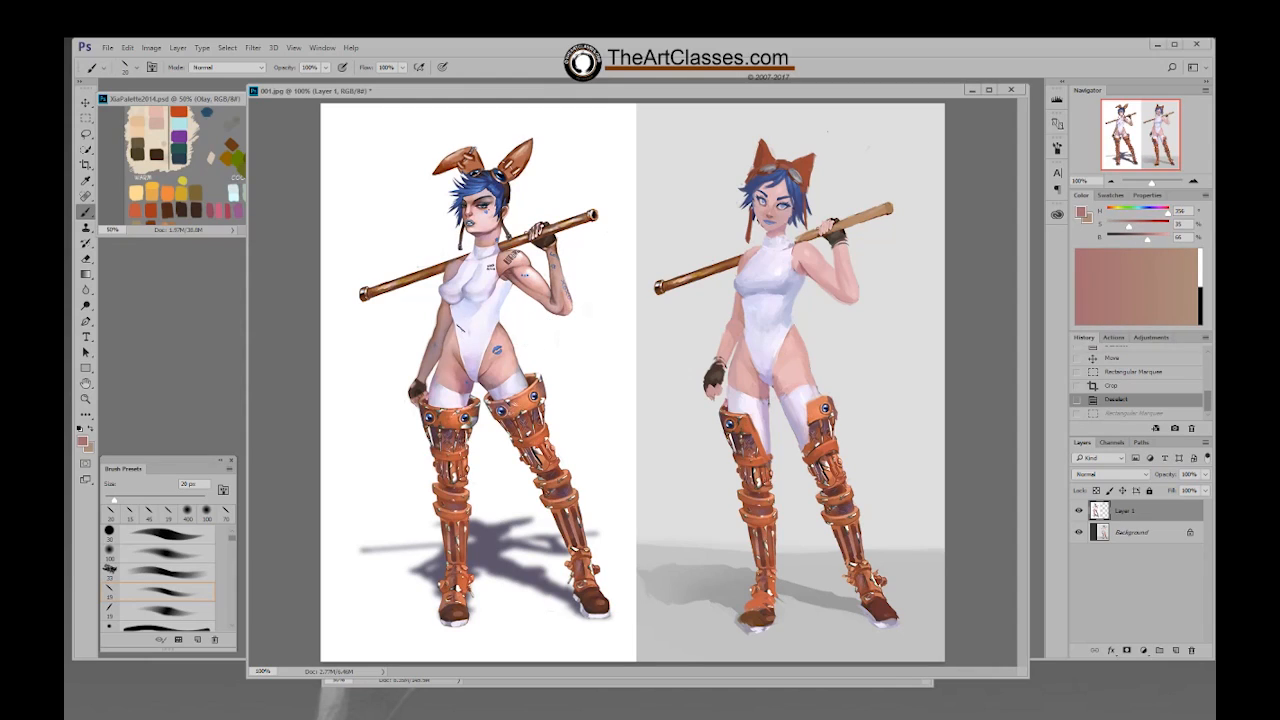
left_click(745, 313, "alt")
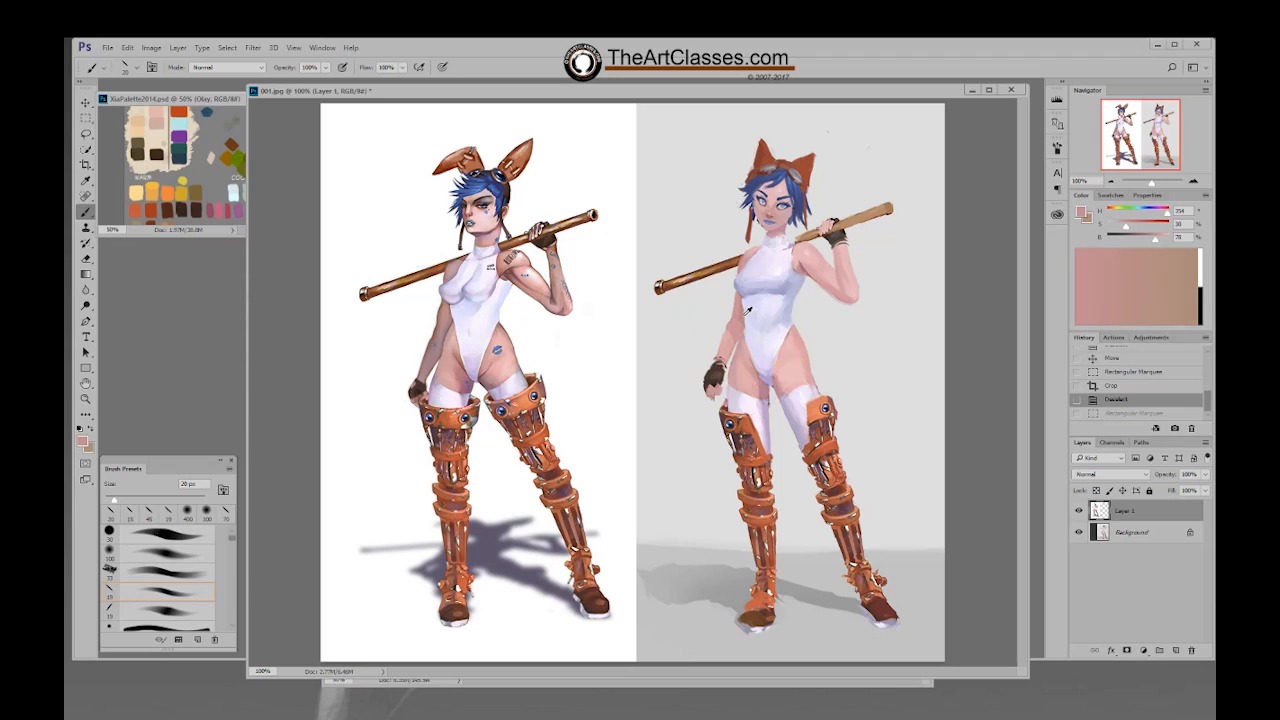
left_click(747, 311, "alt")
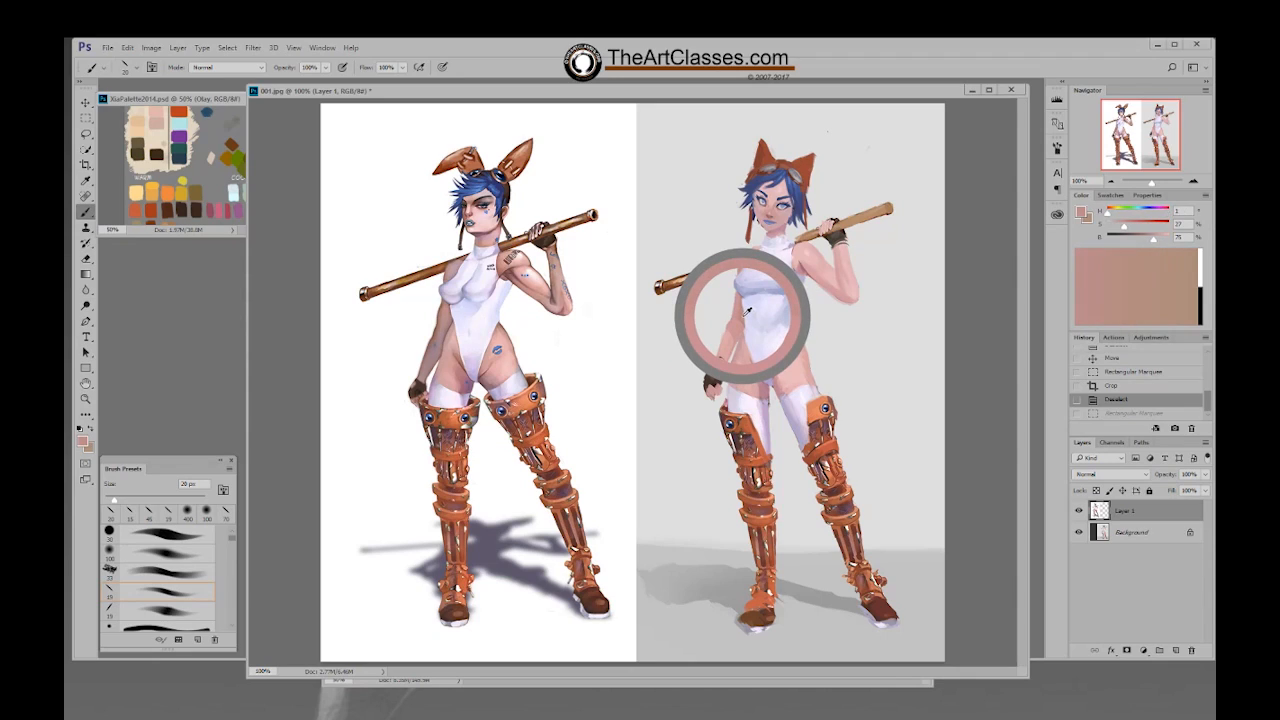
left_click_drag(745, 313, 748, 318)
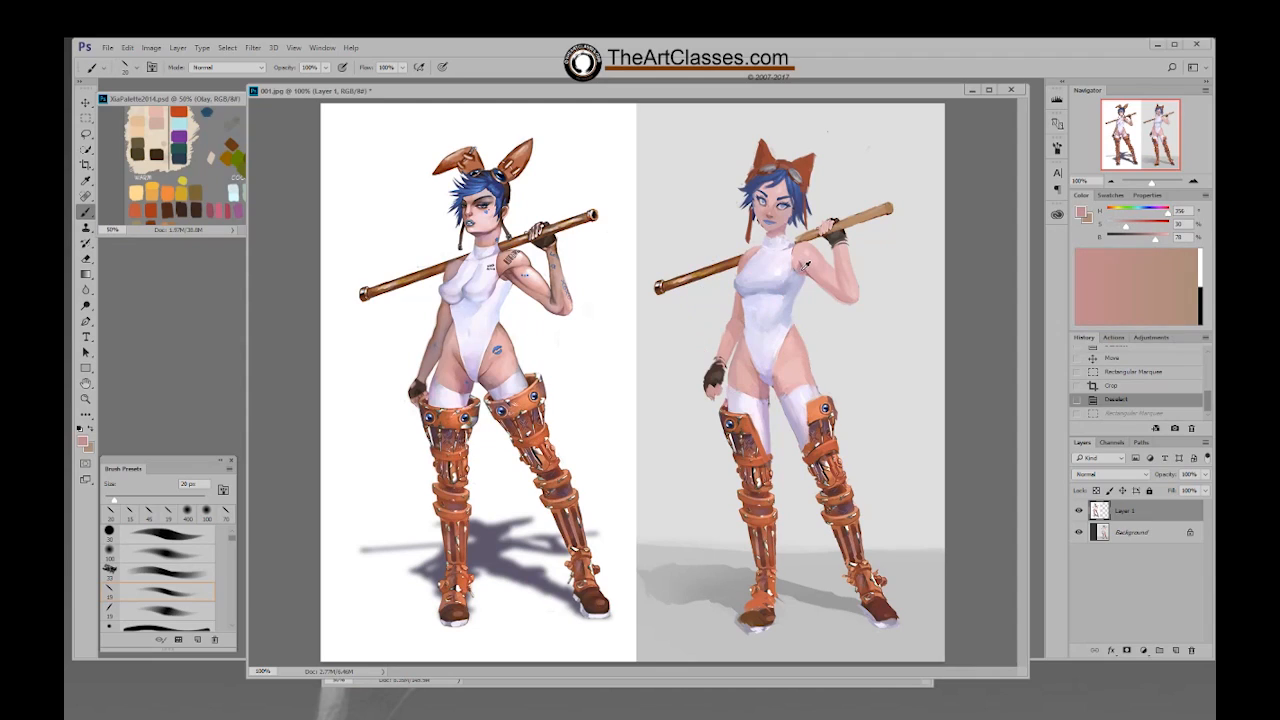
left_click(806, 262, "alt")
left_click_drag(806, 262, 810, 262)
left_click(813, 261, "alt")
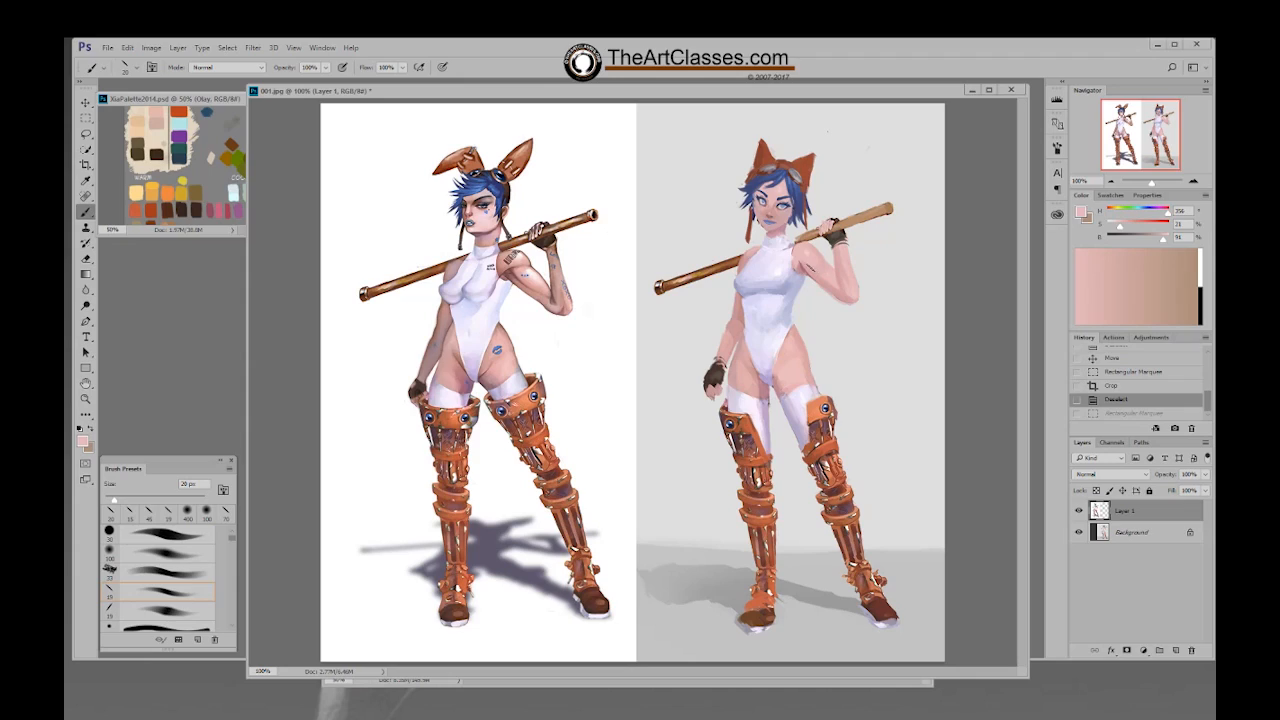
Step: Try a brush dab of a sampled dark pink on the gray-background figure's raised upper arm, and undo it
left_click(808, 263, "alt")
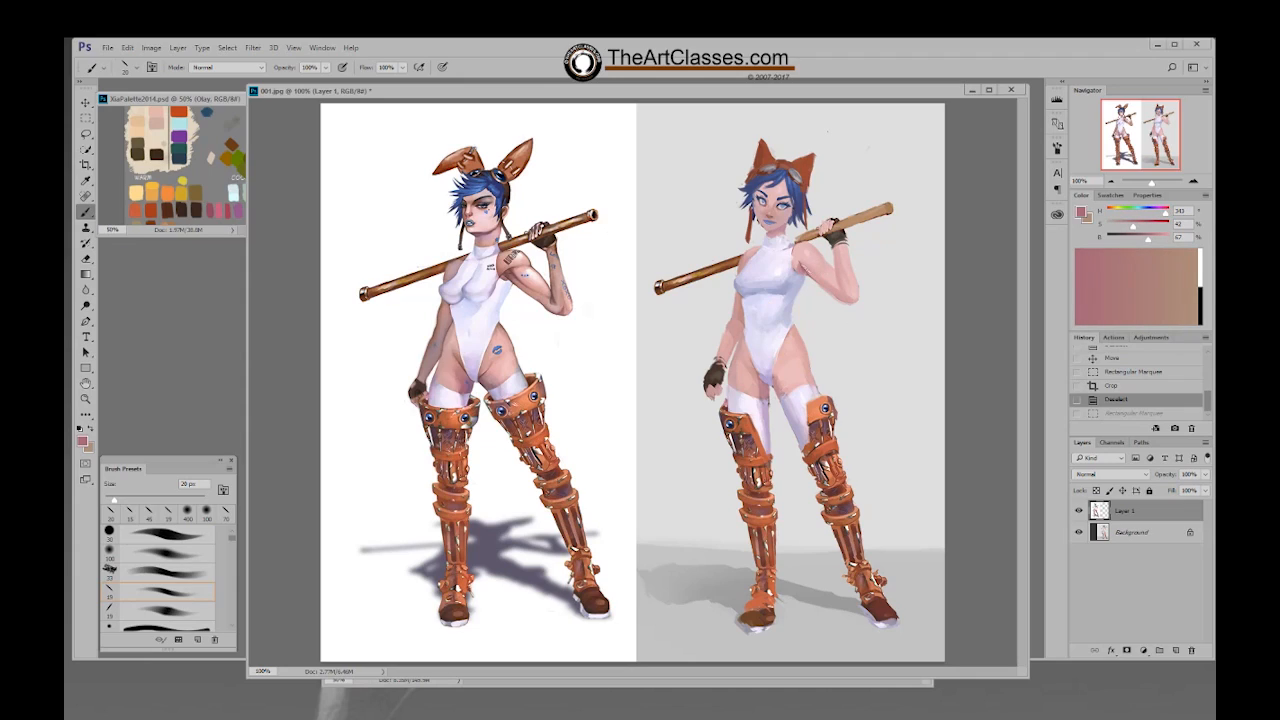
left_click(816, 272)
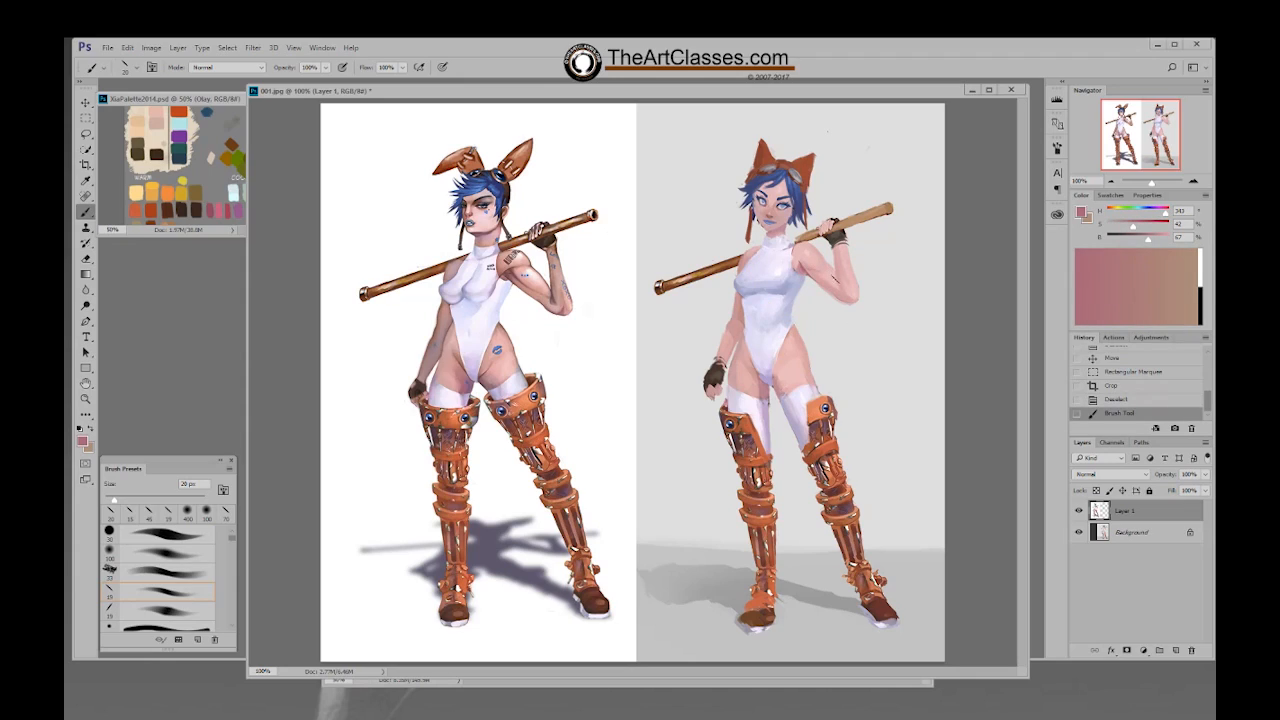
key("ctrl+z")
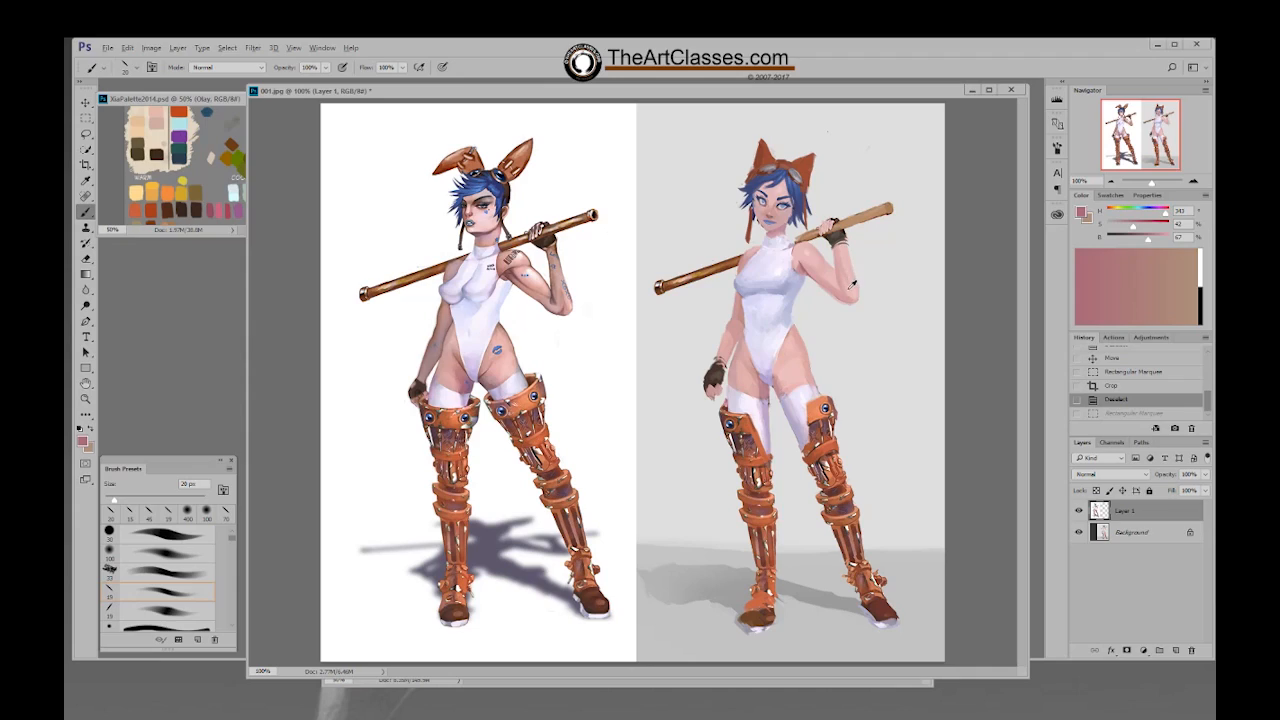
key("alt")
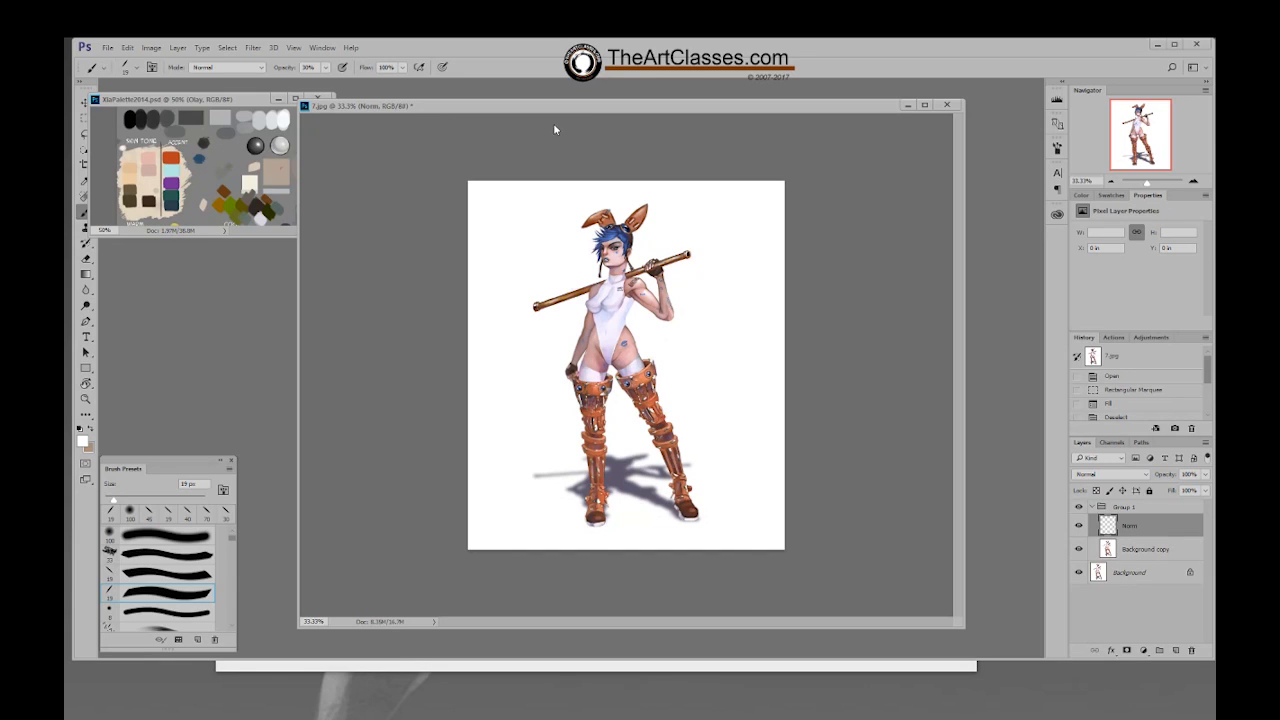
Step: Reposition and slightly enlarge the 7.jpg window, and add a new empty layer above Group 1
left_click_drag(588, 108, 596, 98)
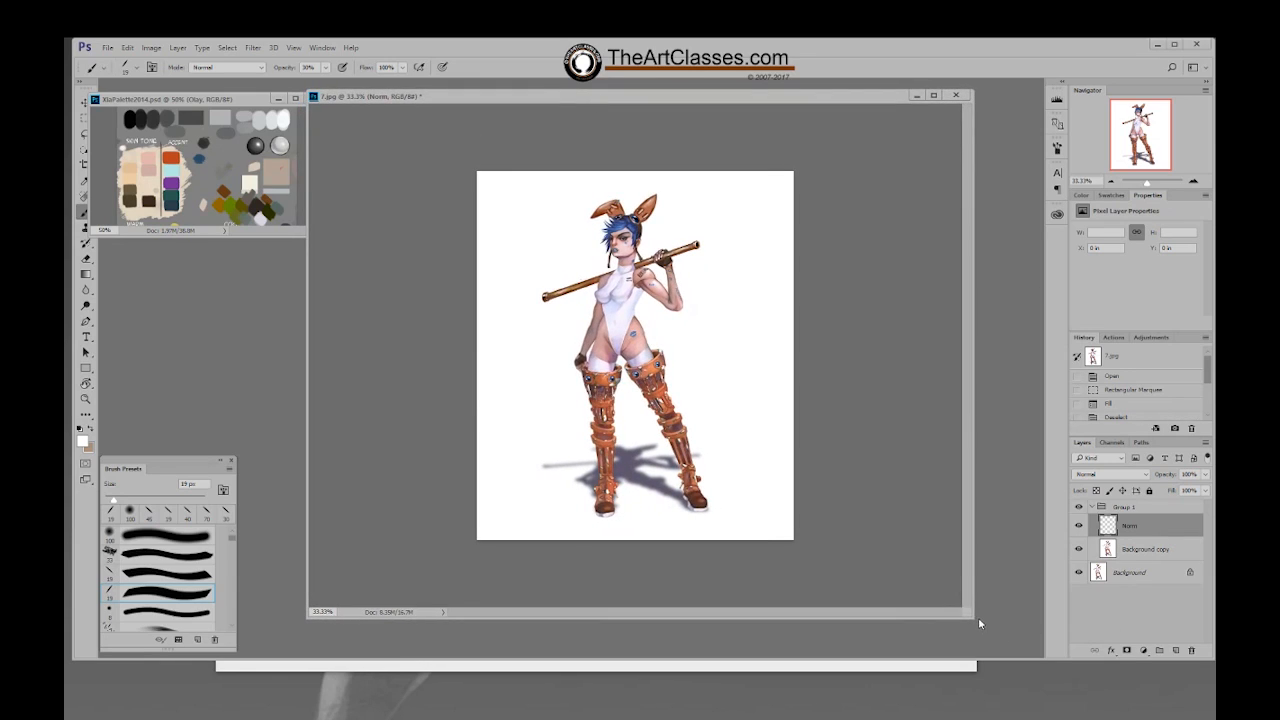
left_click_drag(973, 619, 979, 628)
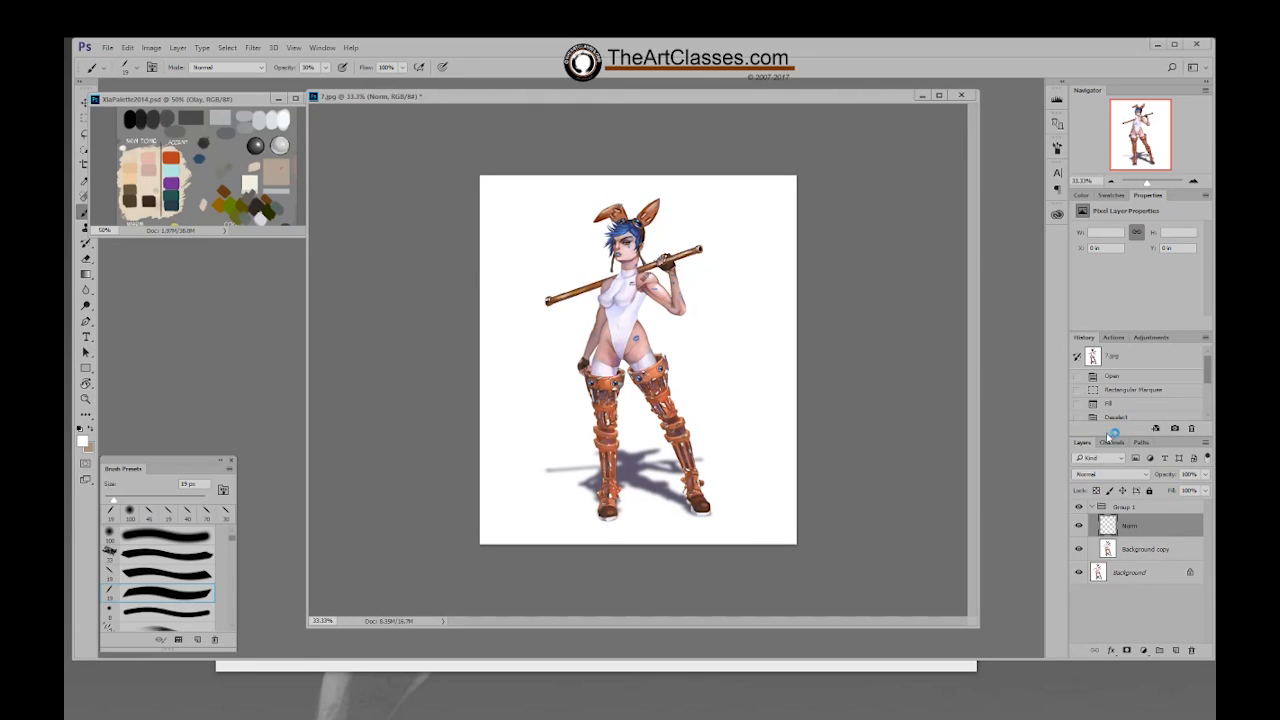
left_click(1136, 550)
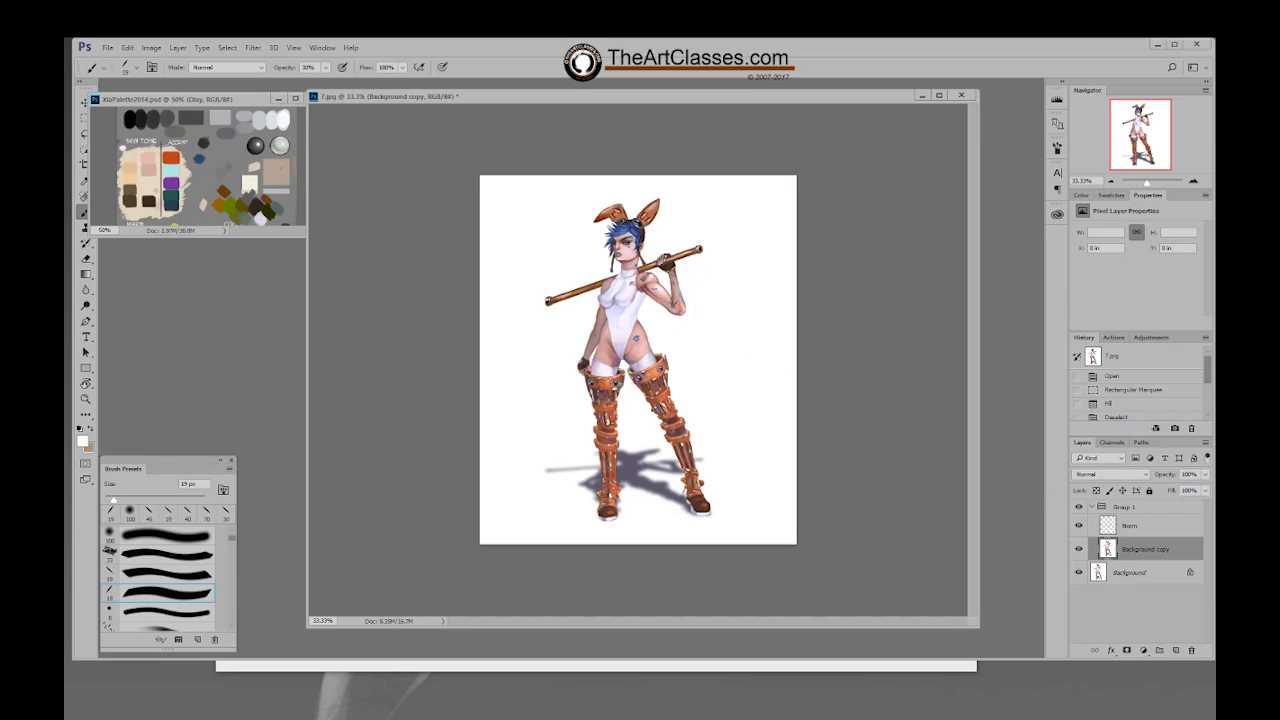
left_click(1165, 510)
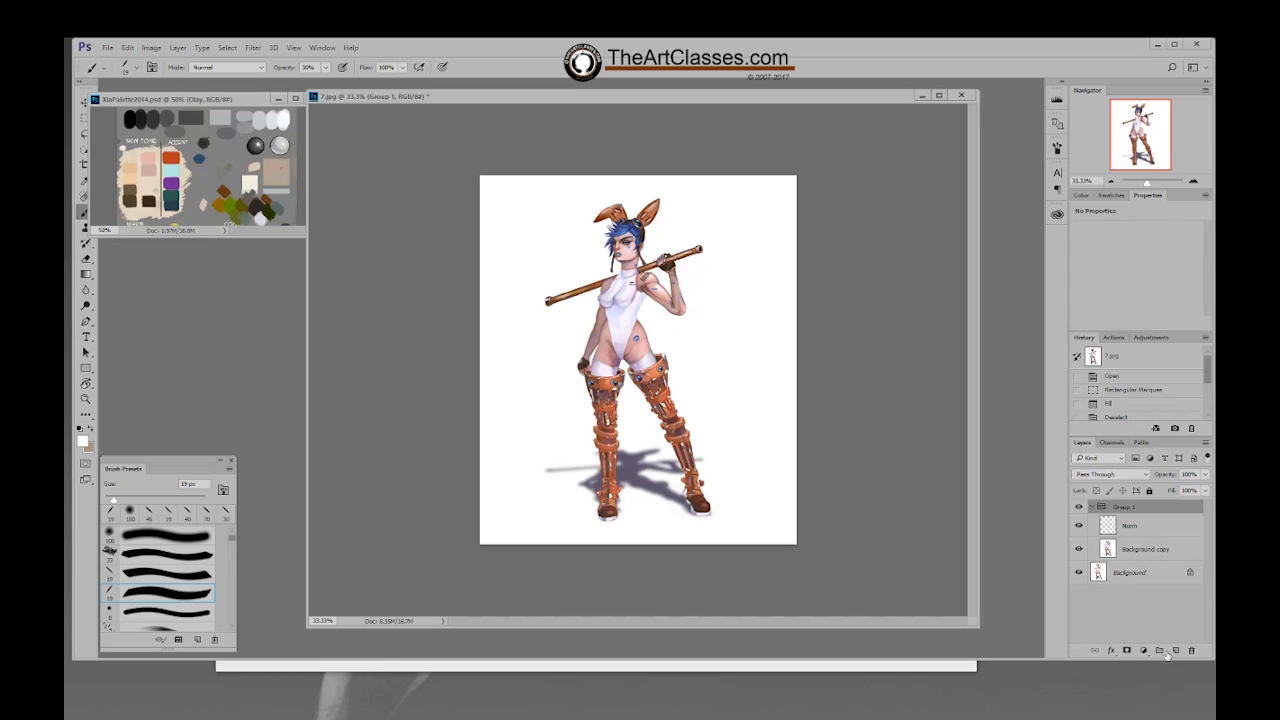
left_click(1175, 650)
left_click_drag(1143, 530, 1128, 503)
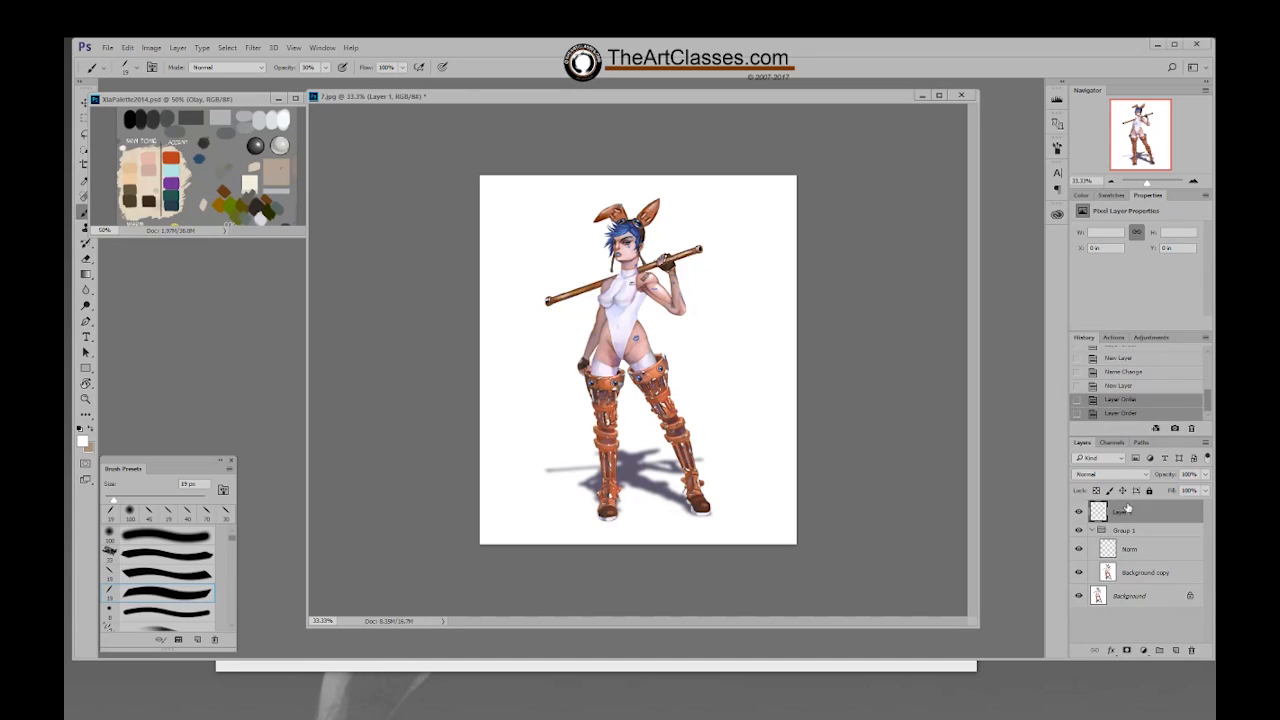
Step: Pick the bright green swatch from the cool colors in the XiaPalette2014.psd palette as the foreground color
left_click(238, 219)
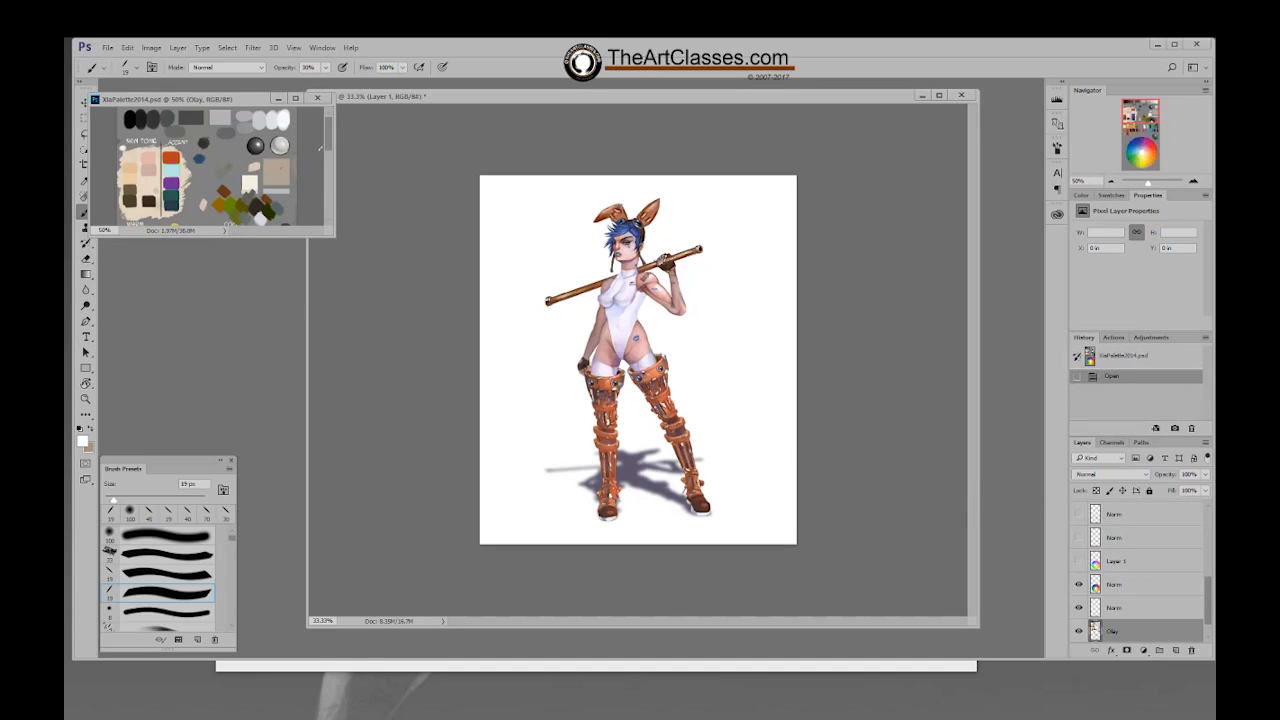
scroll(238, 190, "down", 3)
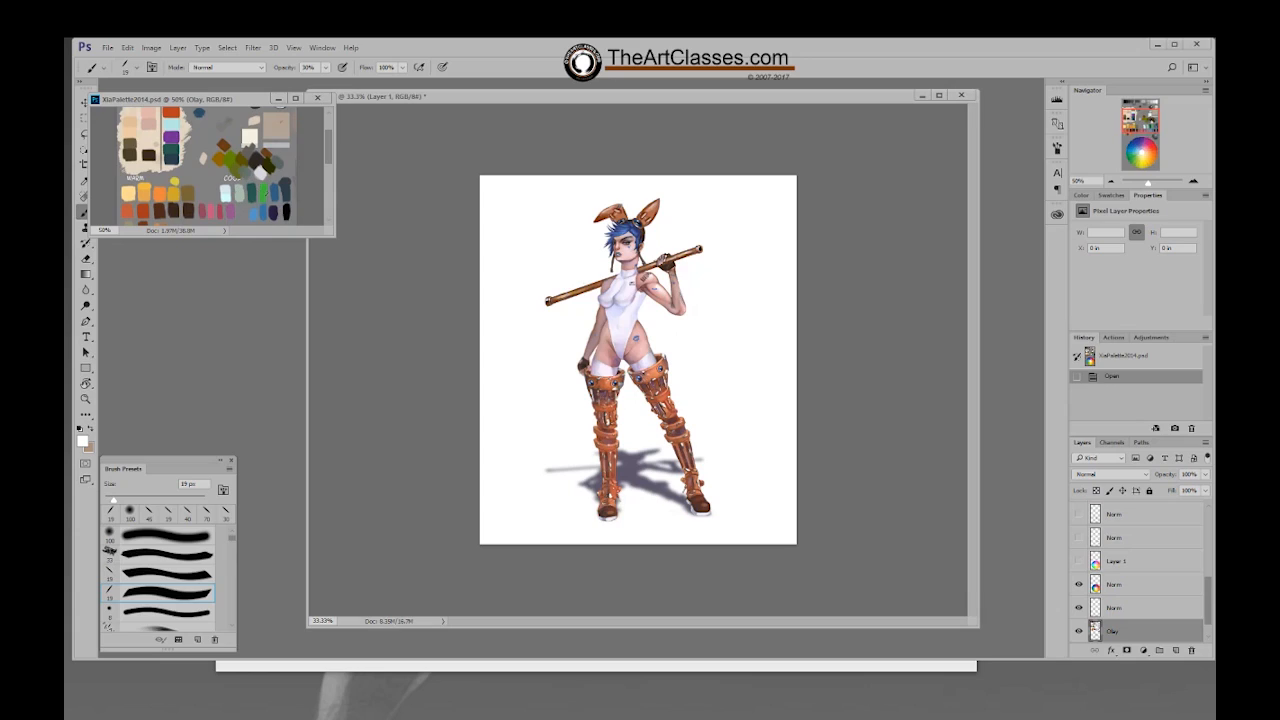
left_click(268, 187, "alt")
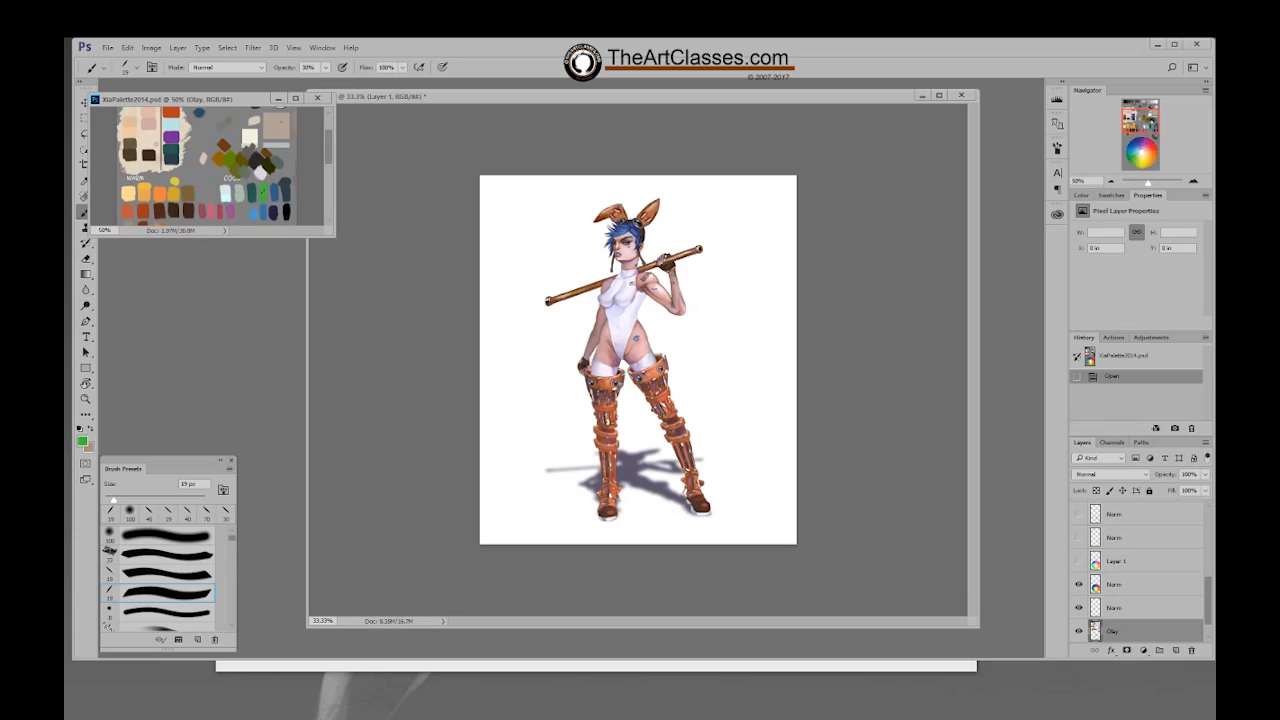
Step: Set the brush size to 30 px and draw a green line down the figure's left-side leg in 7.jpg, undoing unwanted strokes
left_click(604, 343)
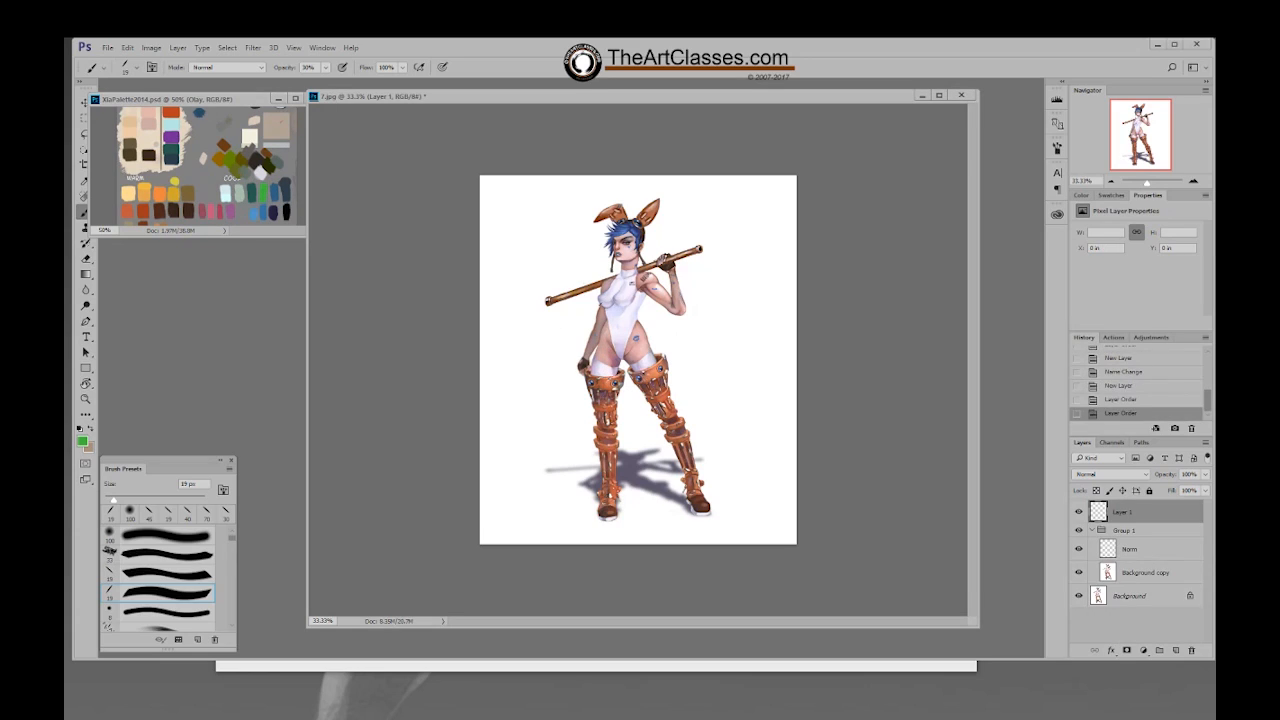
key("]")
mouse_move(612, 284)
left_mouse_down()
mouse_move(598, 376)
mouse_move(612, 480)
left_mouse_up()
key("ctrl+alt+z")
key("ctrl+alt+z")
left_click_drag(603, 410, 613, 500)
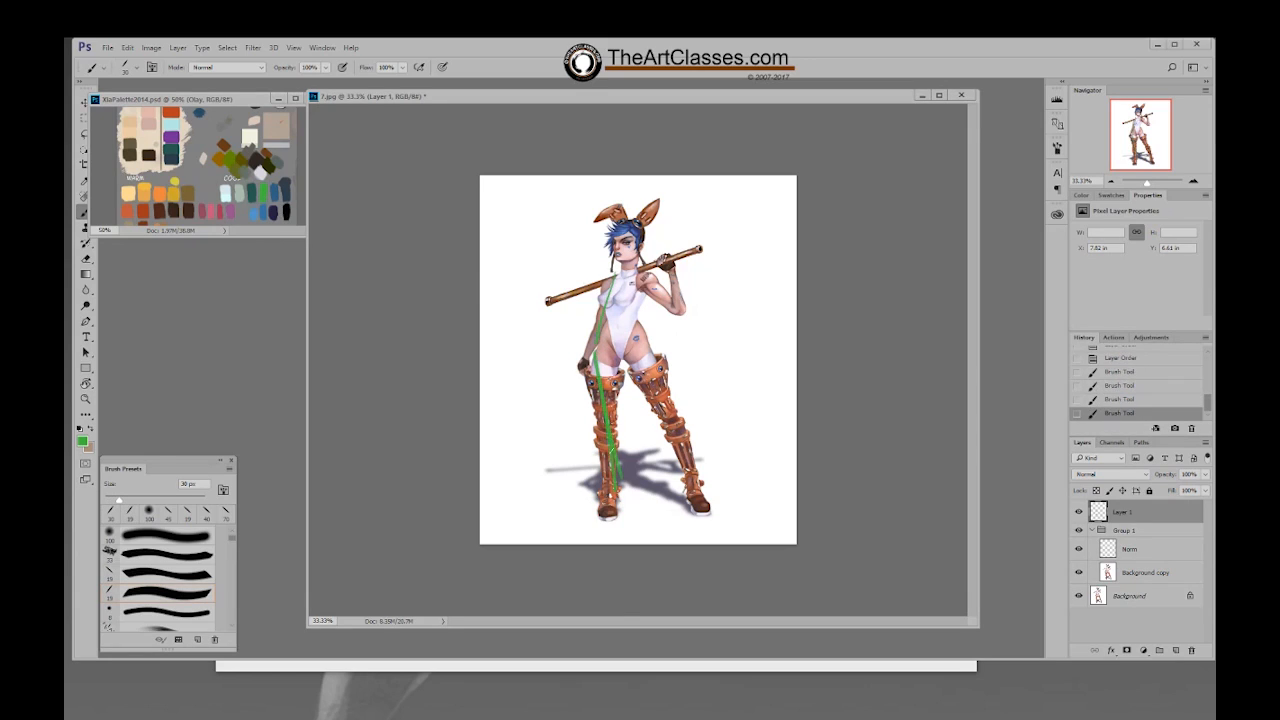
Step: Draw green guide strokes down the outstretched leg and along the inner side of the straighter leg
left_click_drag(636, 376, 690, 494)
left_click_drag(658, 428, 684, 478)
left_click_drag(623, 376, 619, 512)
left_click_drag(609, 464, 610, 492)
Step: Sketch green balance guides: torso-to-neck line, vertical center line from the head, horizontal ground line at the feet, and a line across the chest
left_click_drag(603, 305, 626, 248)
left_click_drag(627, 194, 649, 194)
mouse_move(648, 240)
left_mouse_down()
mouse_move(626, 510)
mouse_move(690, 510)
left_mouse_up()
key("ctrl+z")
left_click_drag(588, 508, 716, 508)
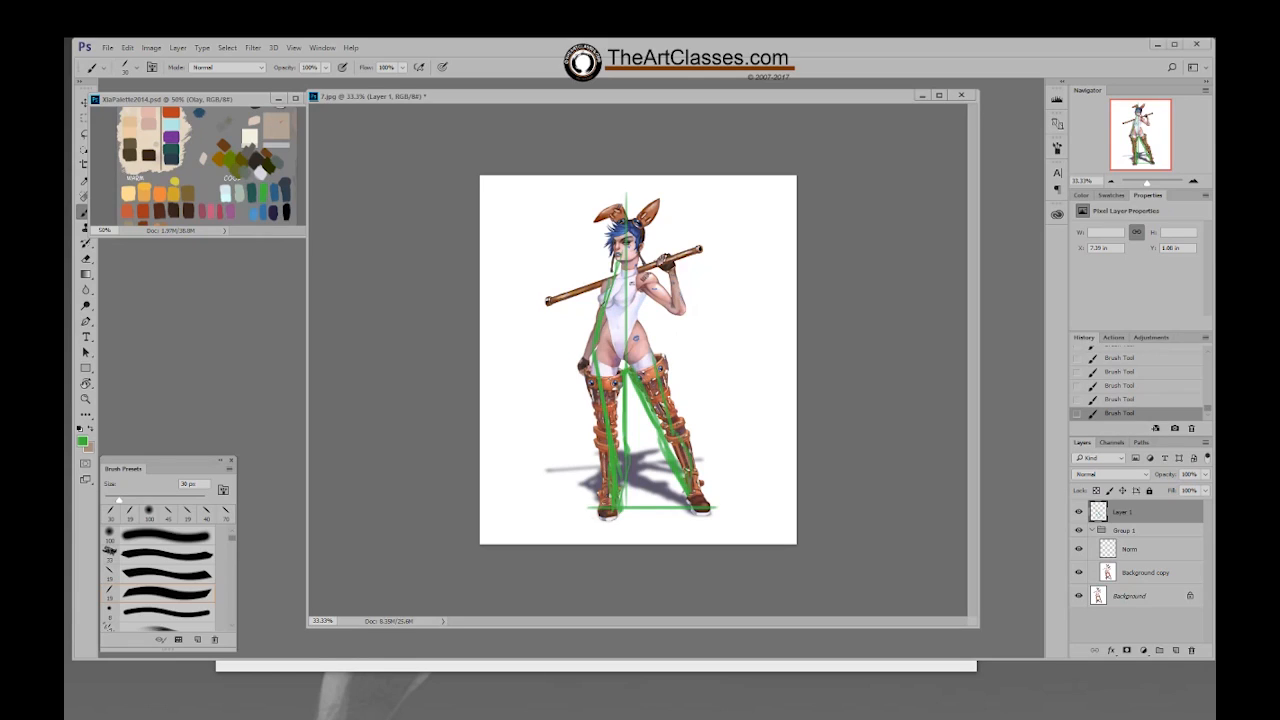
left_click_drag(598, 303, 641, 298)
Step: Stroke a green line along the outer hip and draw an arrow pointing outward from the lowered arm
key("ctrl+plus")
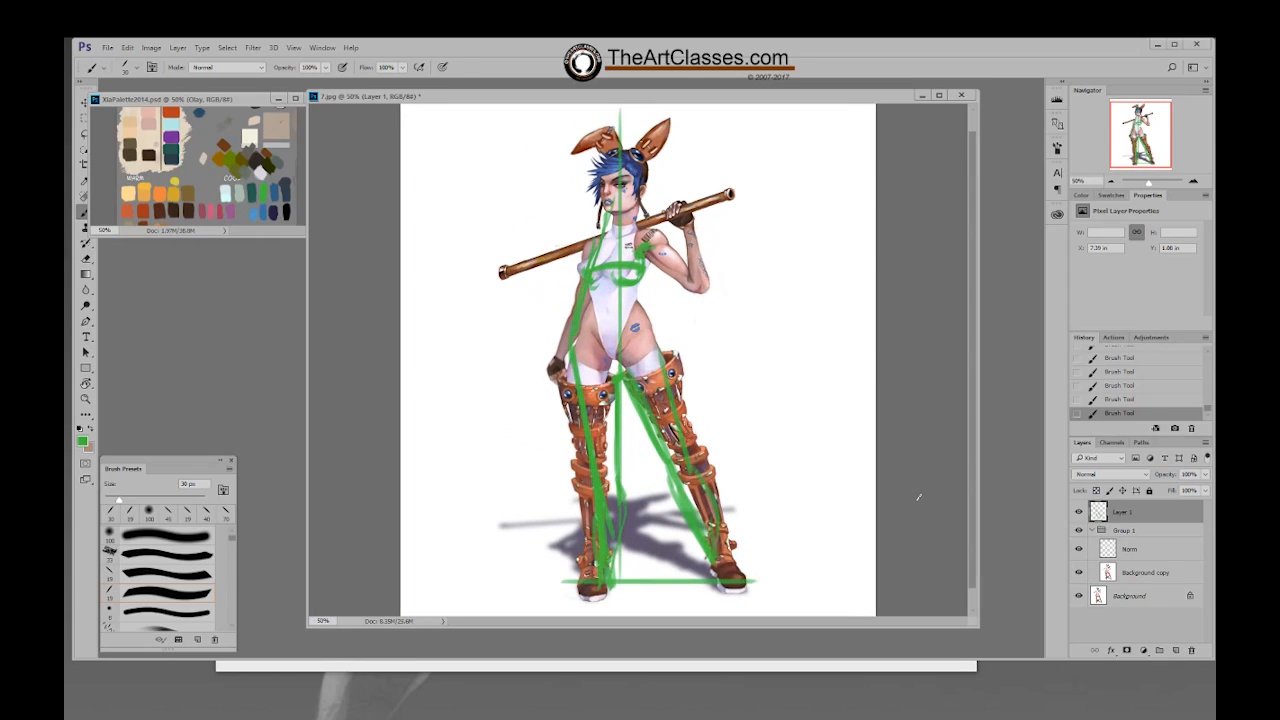
left_click_drag(648, 322, 658, 360)
left_click_drag(565, 325, 528, 332)
mouse_move(548, 314)
left_mouse_down()
mouse_move(528, 332)
mouse_move(541, 342)
left_mouse_up()
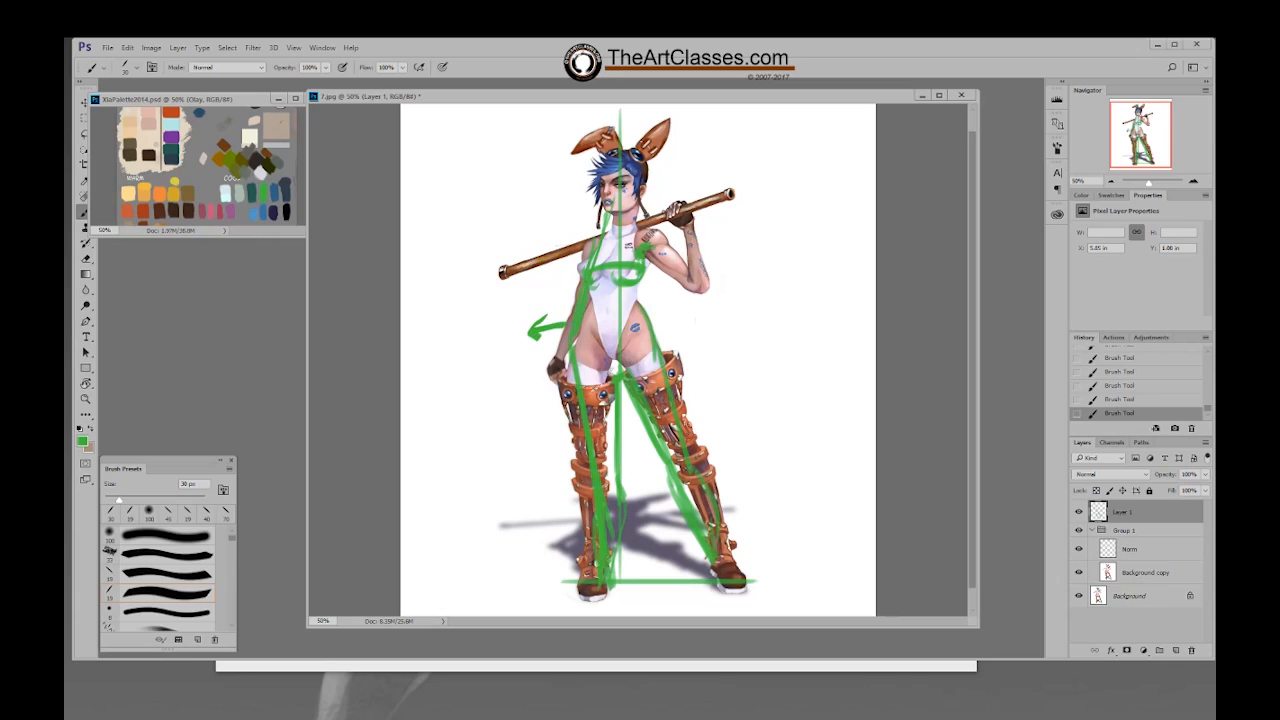
Step: Mark the hip and waist contours in green and outline both shoes
mouse_move(650, 316)
left_mouse_down()
mouse_move(638, 344)
mouse_move(646, 331)
left_mouse_up()
left_click_drag(651, 275, 638, 301)
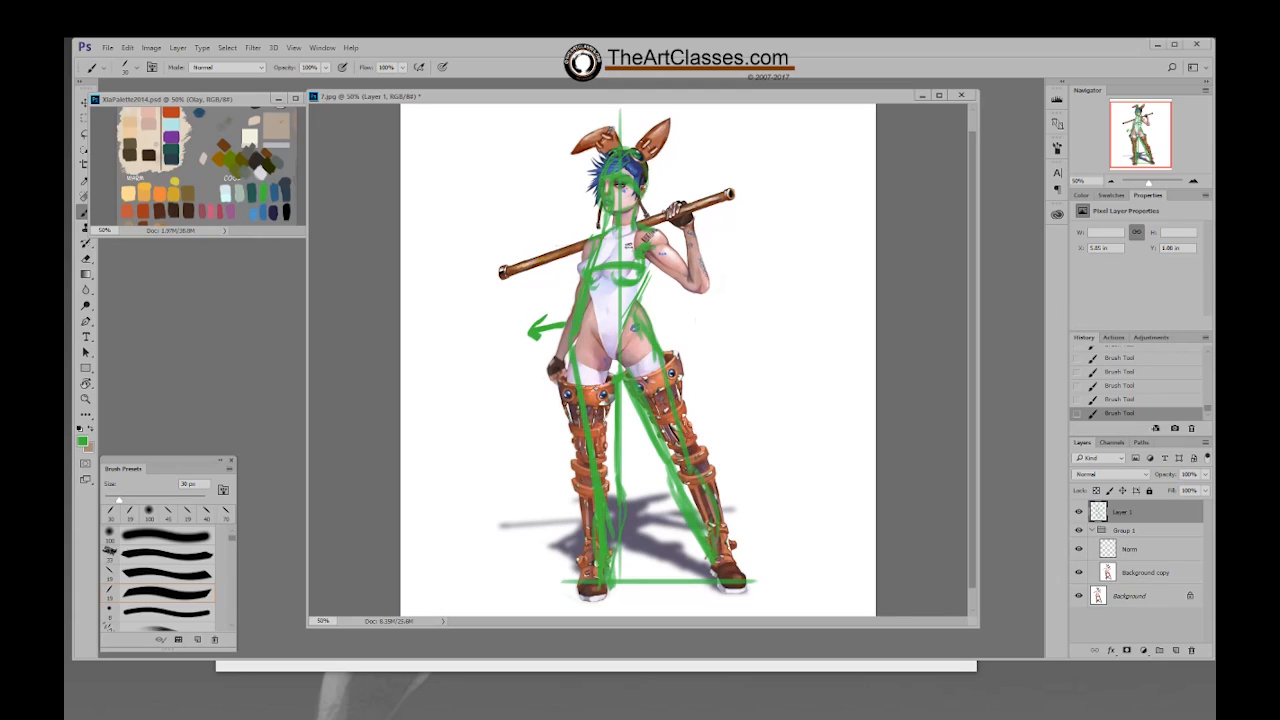
left_click_drag(584, 590, 614, 594)
left_click_drag(716, 574, 732, 591)
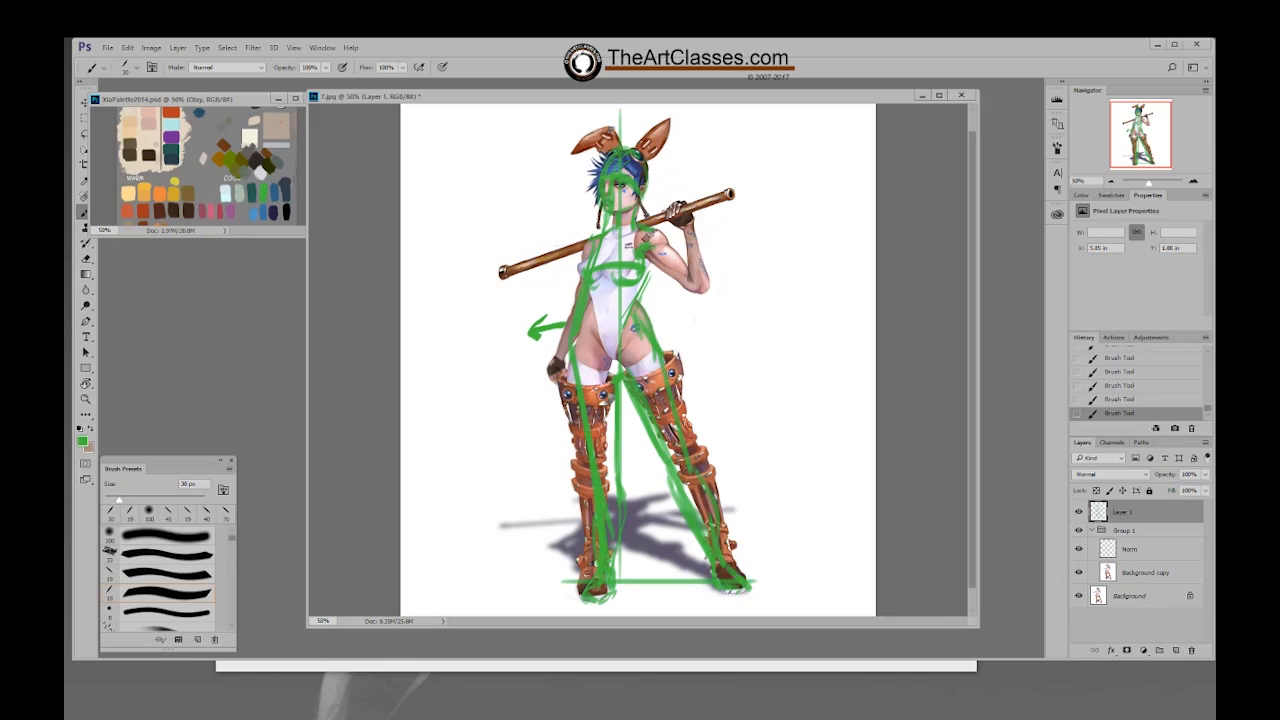
Step: Duplicate the Background copy layer and try a Quick Selection on the white area beside the figure
left_click(1142, 574)
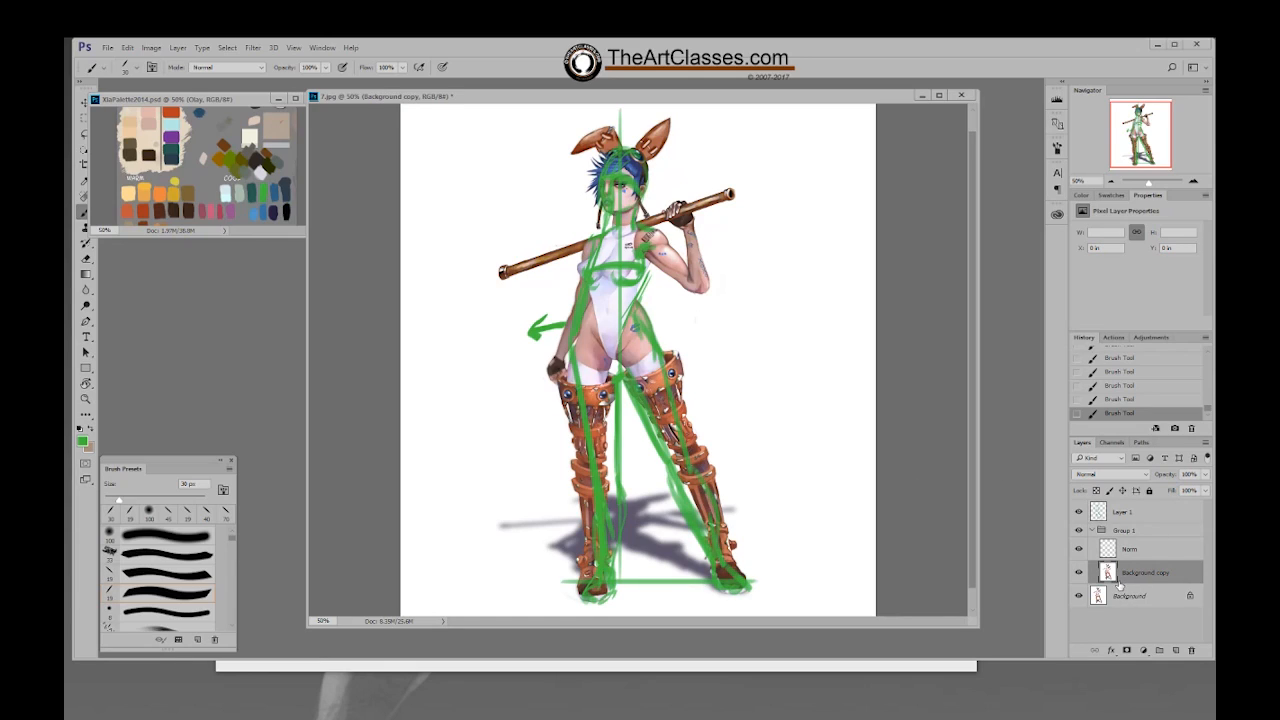
left_click_drag(1135, 577, 1176, 650)
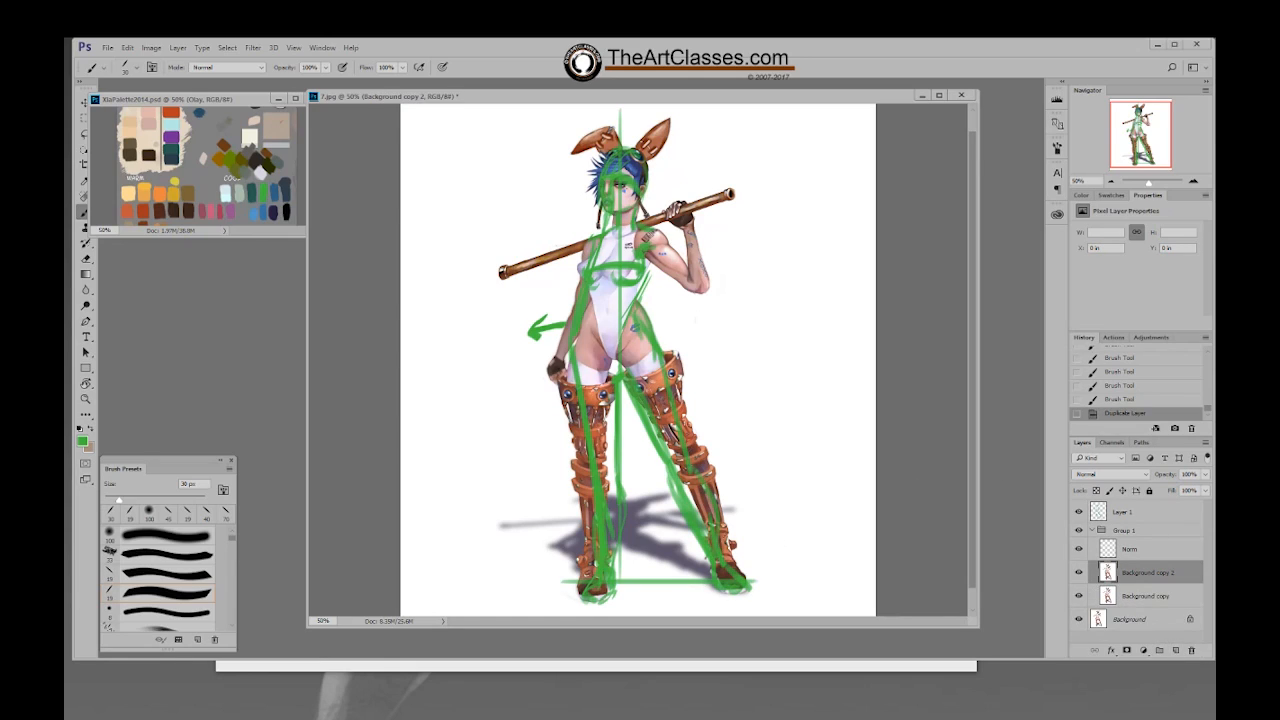
key("w")
left_click(766, 432)
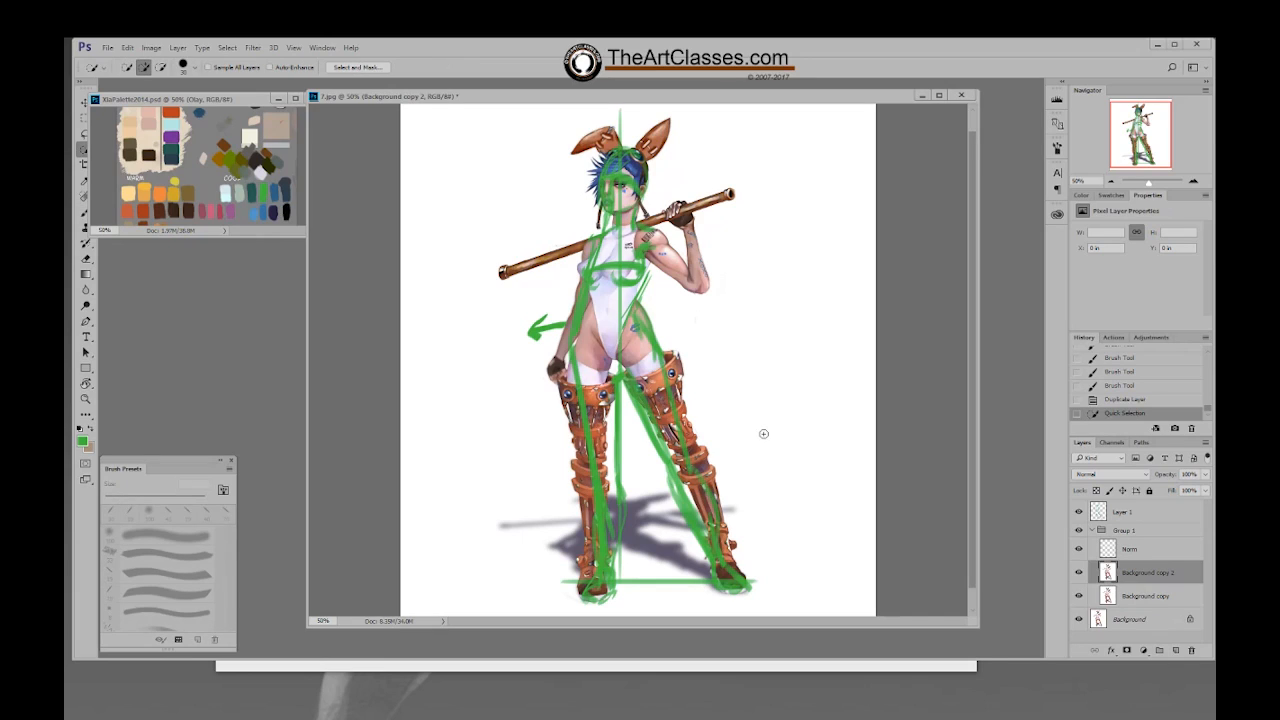
Step: Select the white background of Background copy 2 with the Magic Wand, adding the areas between the legs and the cast shadow
left_click(155, 100)
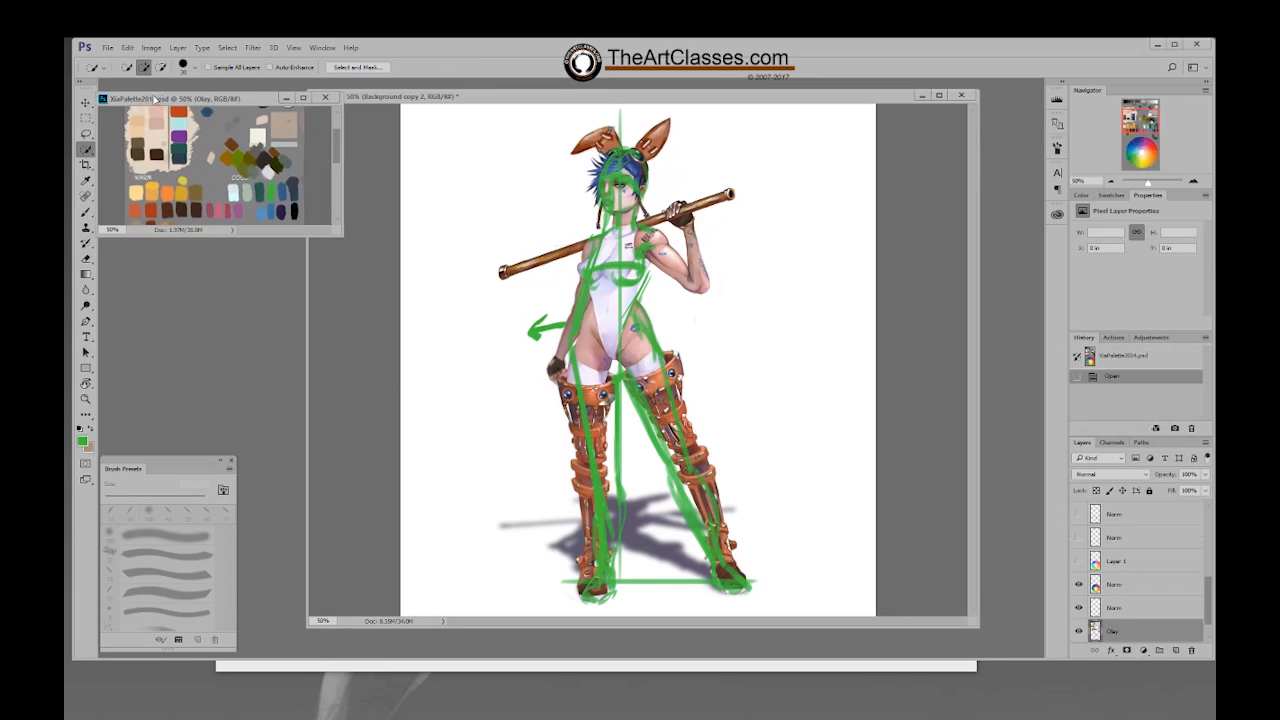
left_click_drag(90, 150, 106, 163)
left_click(106, 163)
left_click(820, 383)
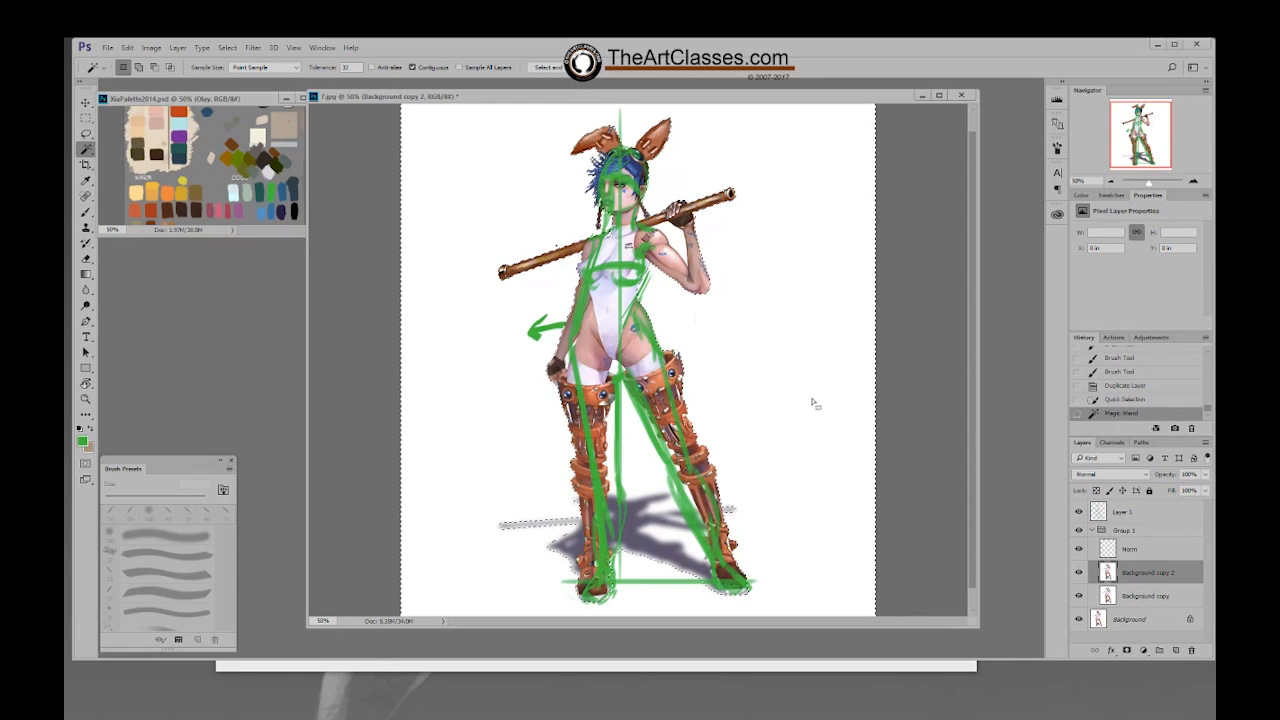
left_click(641, 469, "shift")
left_click(661, 554, "shift")
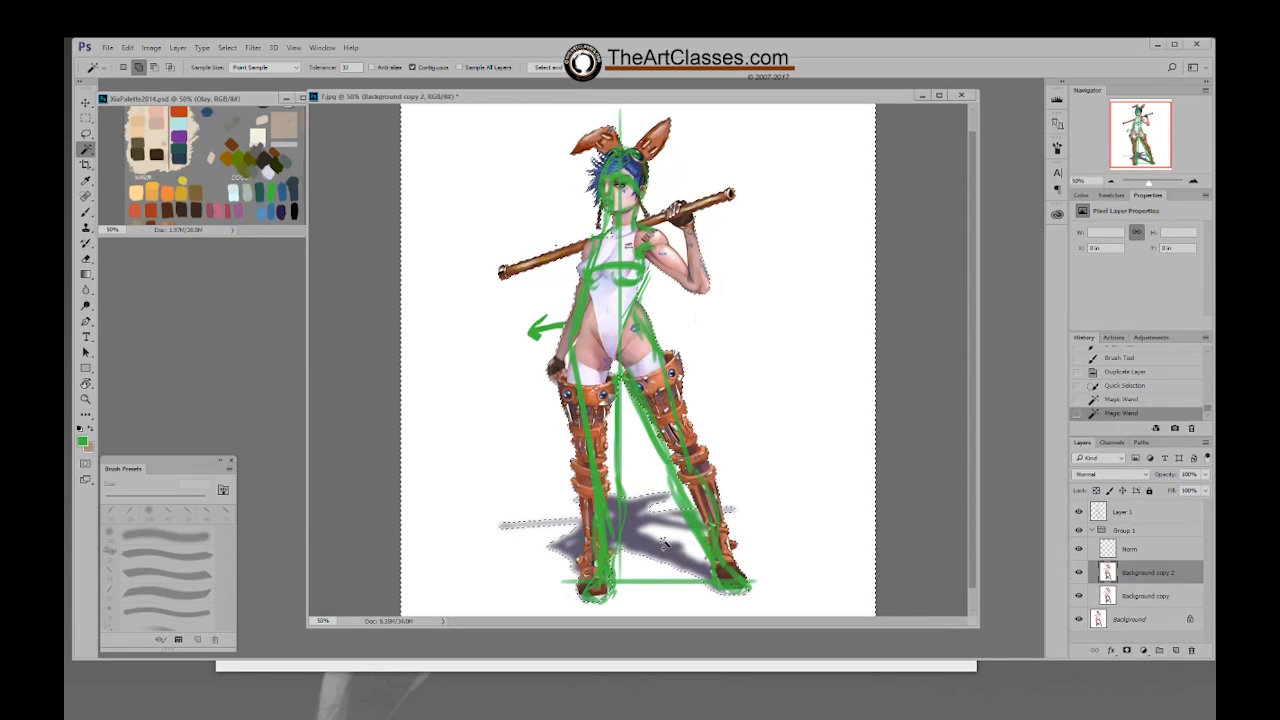
left_click(688, 551, "shift")
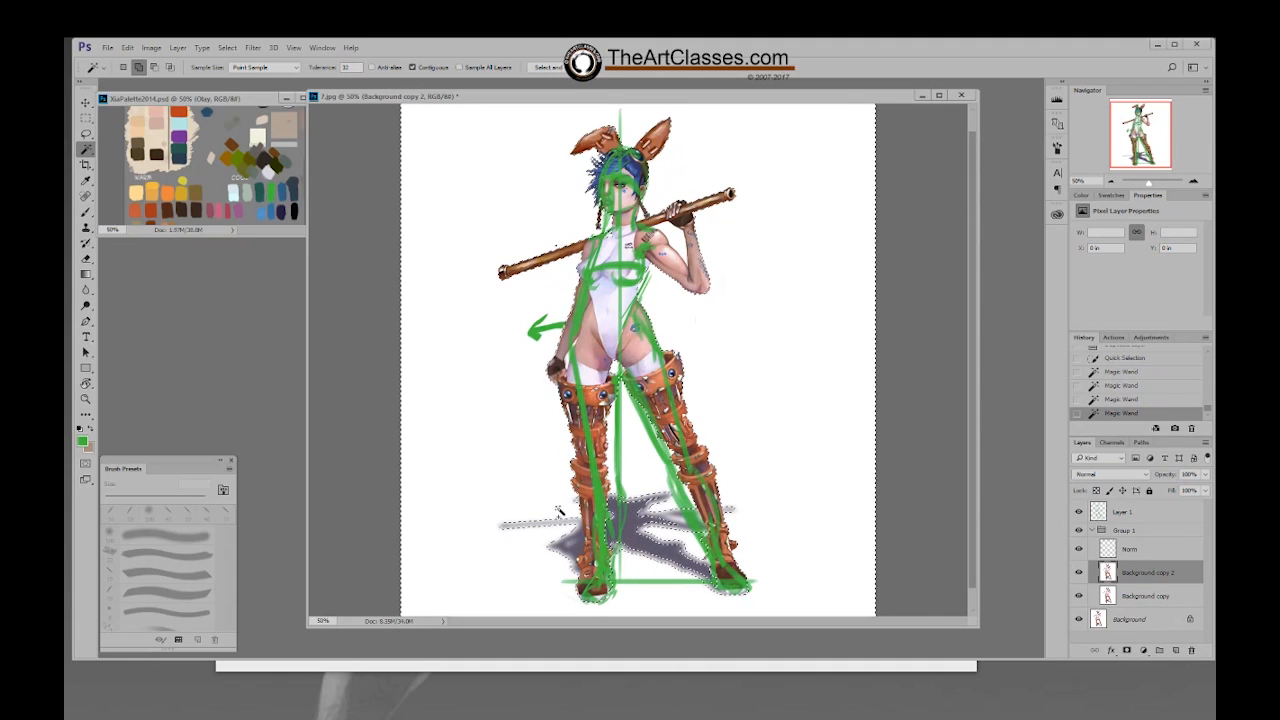
Step: Hide Layer 1 and extend the selection with Quick Selection under the shoe, beside the hair and over the staff's shadow
right_click(87, 150)
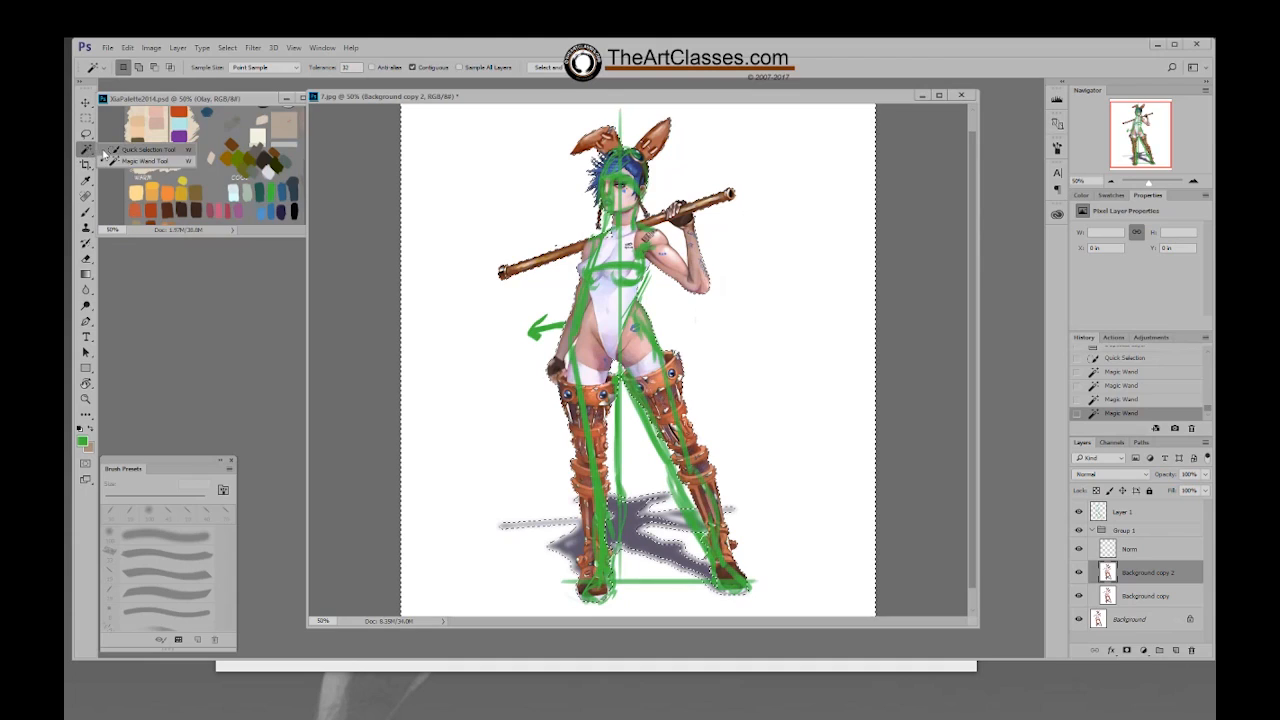
left_click(112, 149)
left_click(1079, 511)
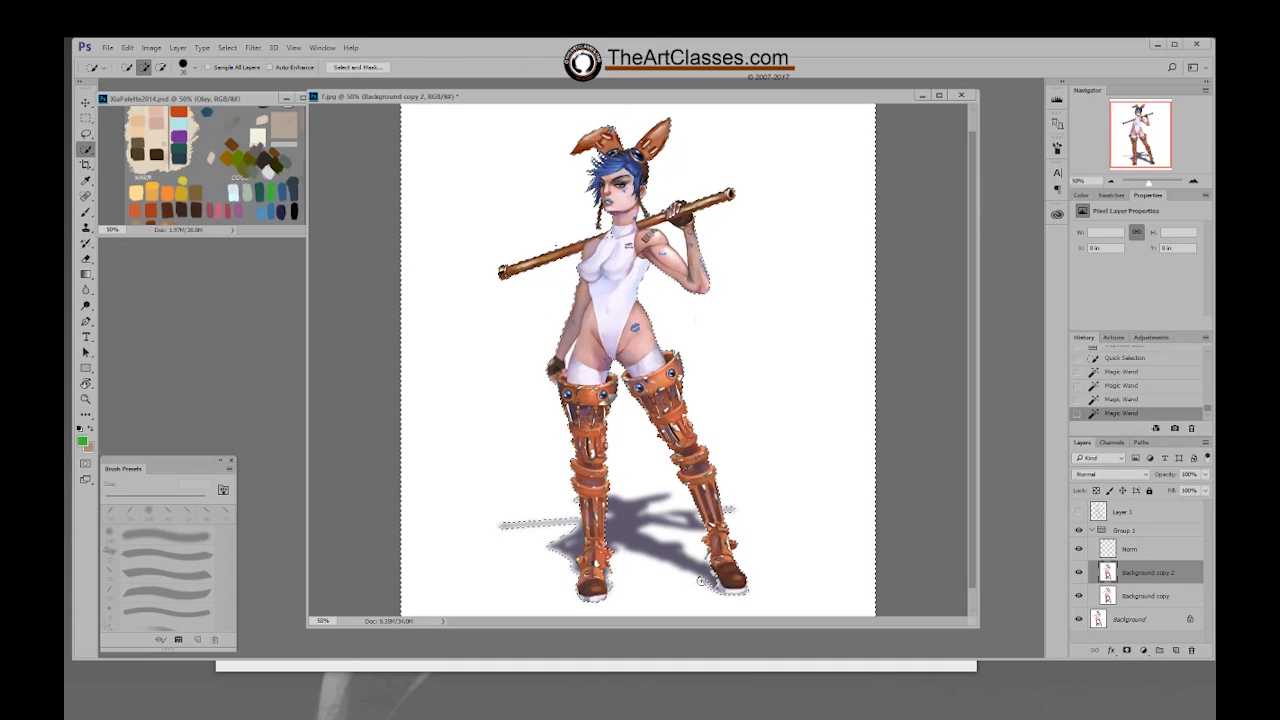
left_click_drag(717, 594, 737, 607)
left_click(597, 161)
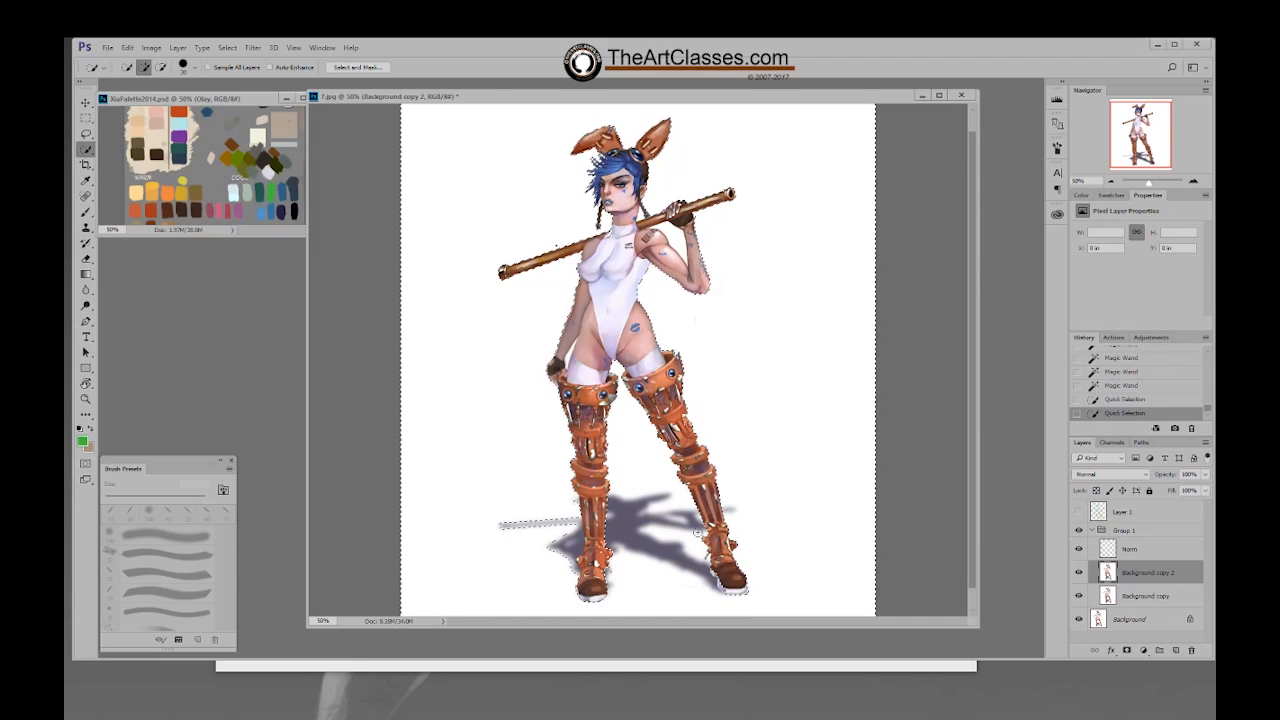
mouse_move(531, 511)
left_mouse_down()
mouse_move(515, 584)
mouse_move(523, 532)
mouse_move(565, 500)
mouse_move(548, 533)
left_mouse_up()
Step: Lasso the remaining staff and leg shadow areas into the selection and subtract the soles of both shoes
key("l")
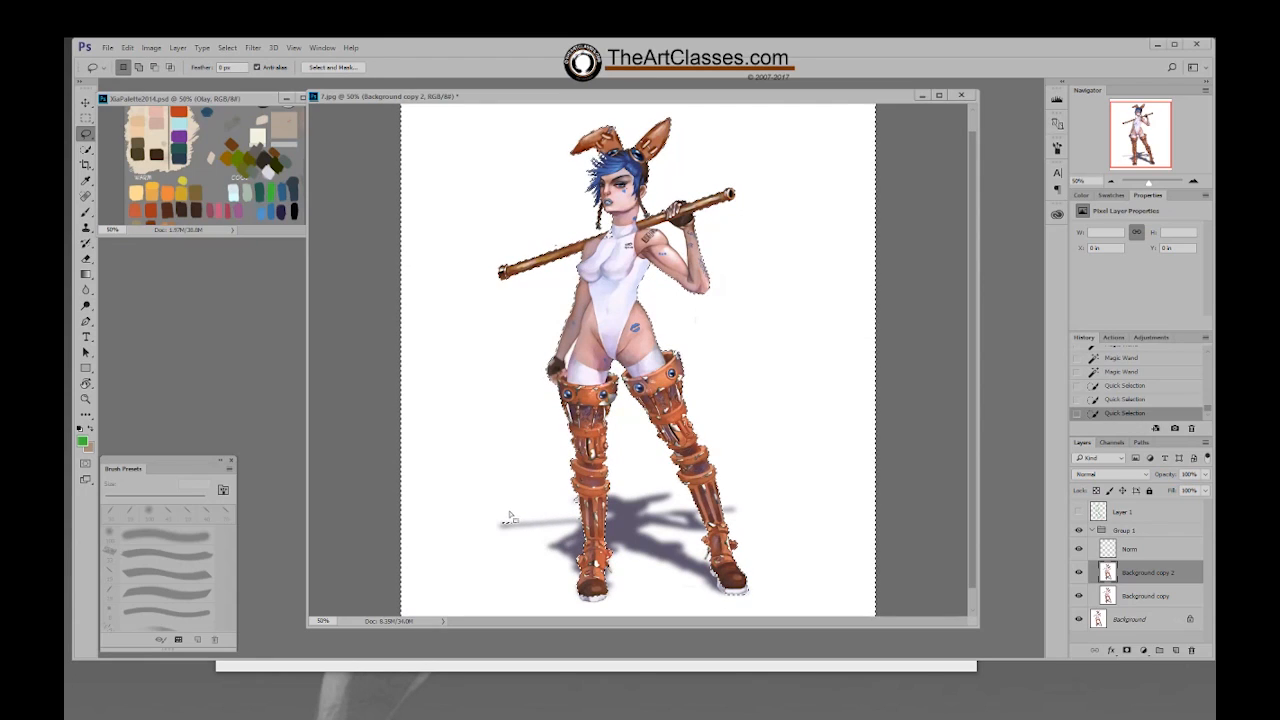
key("shift")
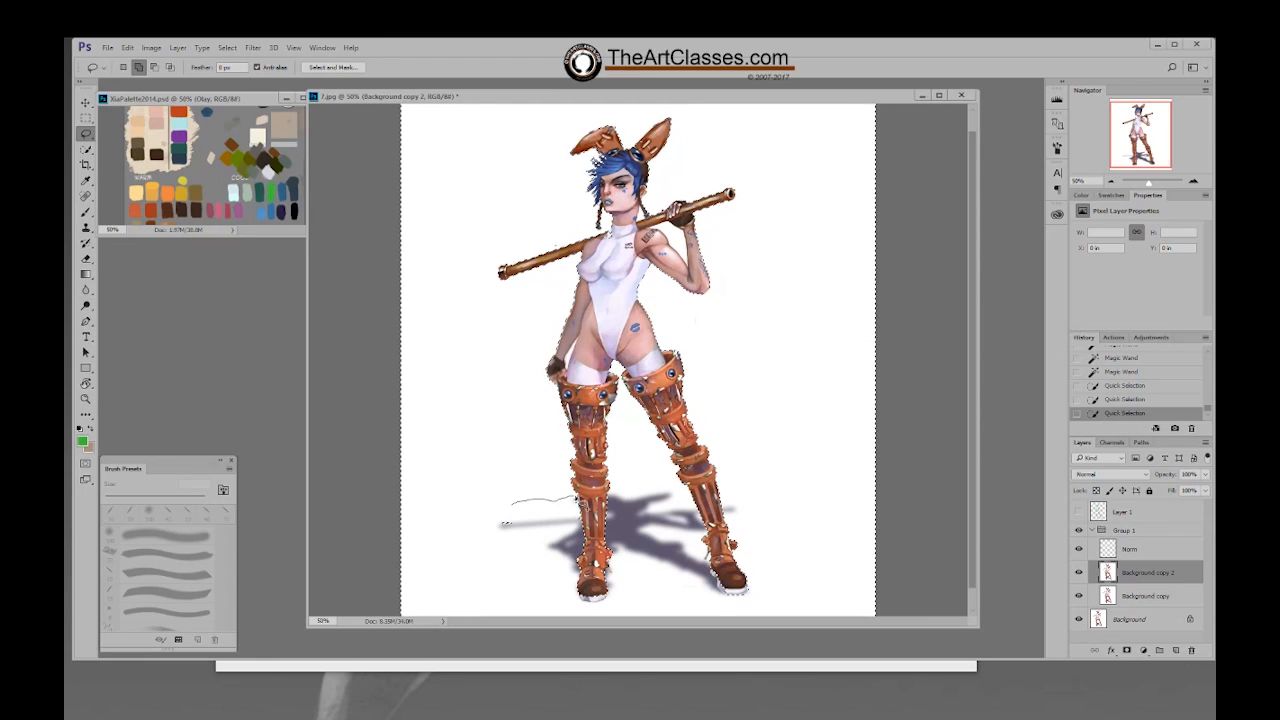
left_click_drag(574, 496, 577, 612)
left_click_drag(528, 531, 503, 554)
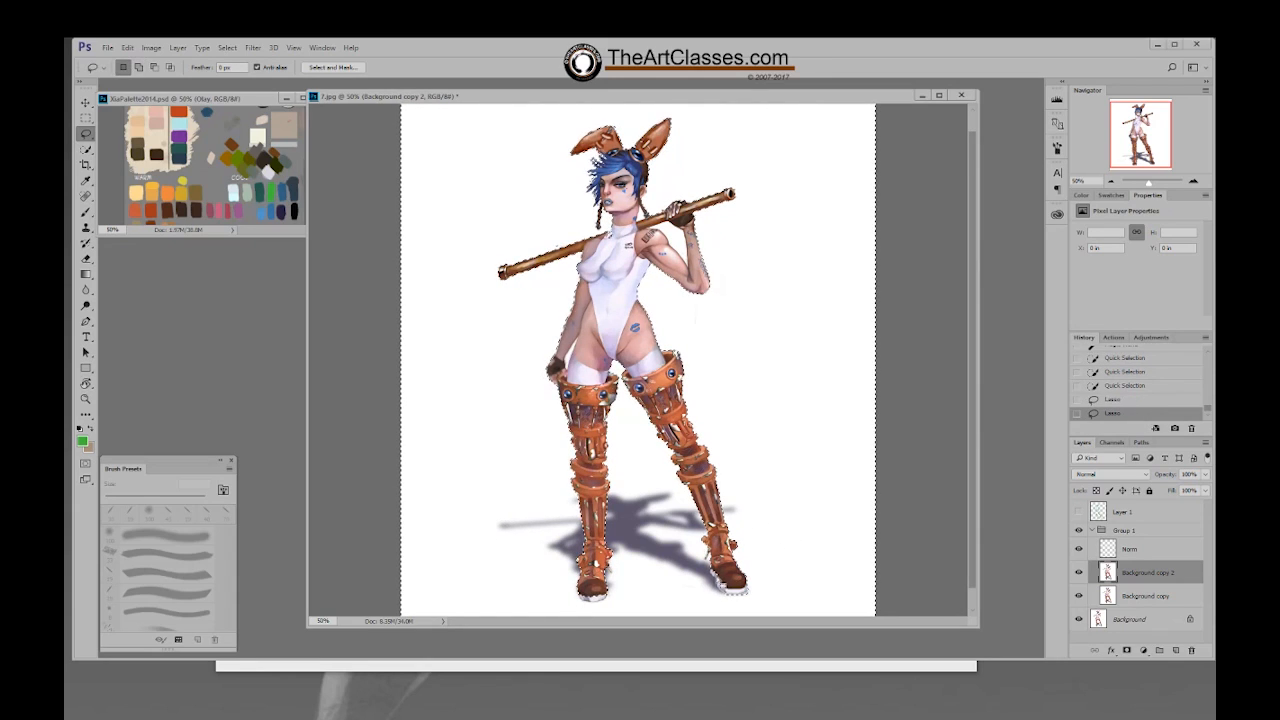
key("alt")
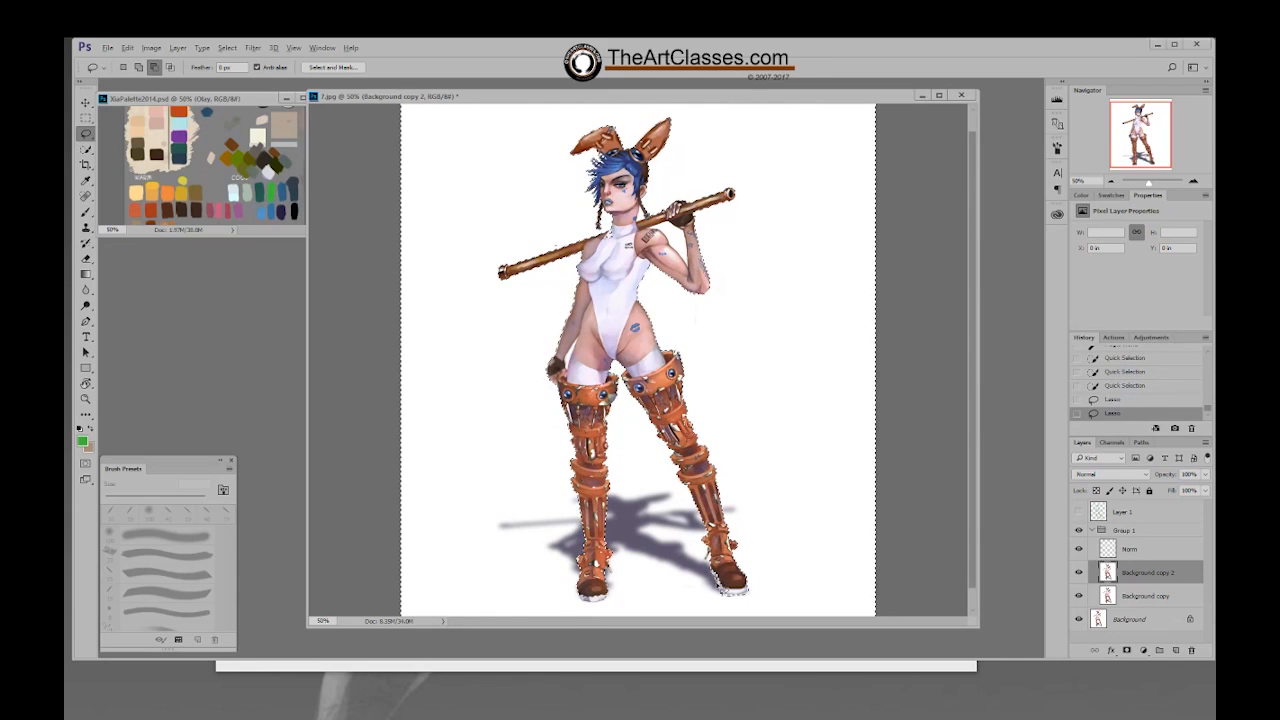
left_click_drag(749, 602, 705, 590)
left_click_drag(606, 604, 590, 598)
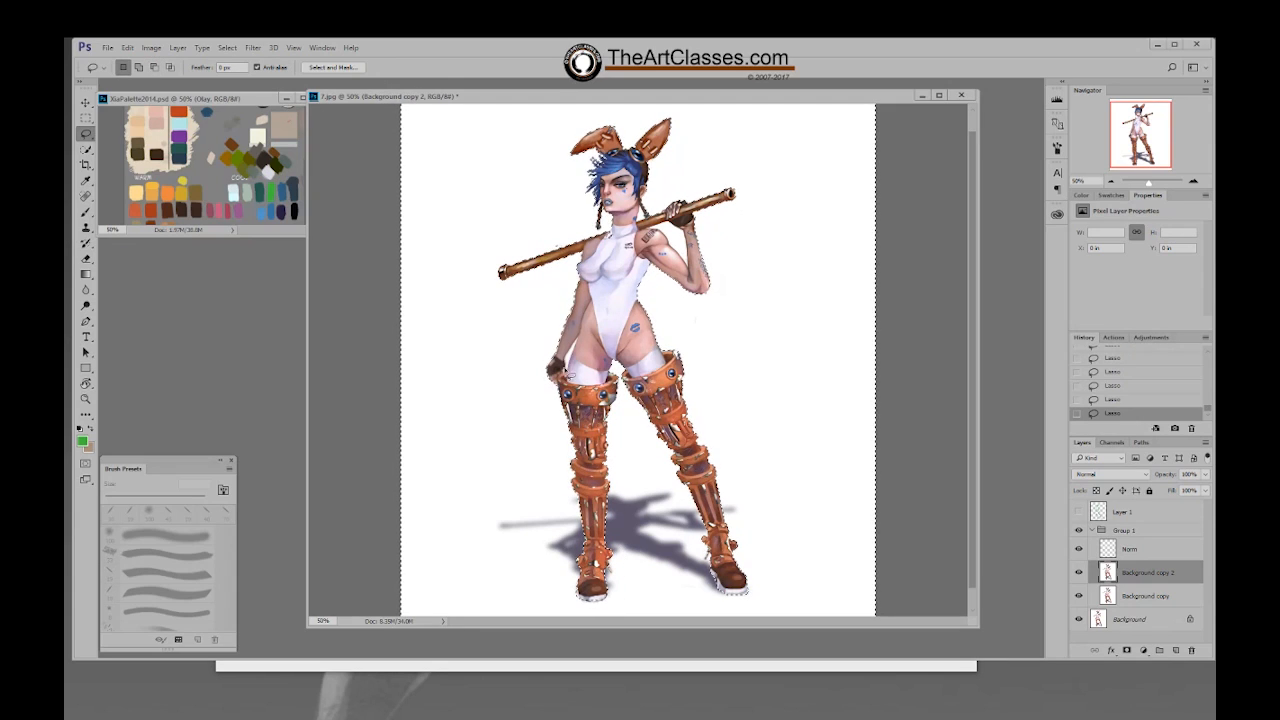
Step: Refine the selection with Quick Selection near the lowered hand and raised arm, and with the Lasso at the neck
key("w")
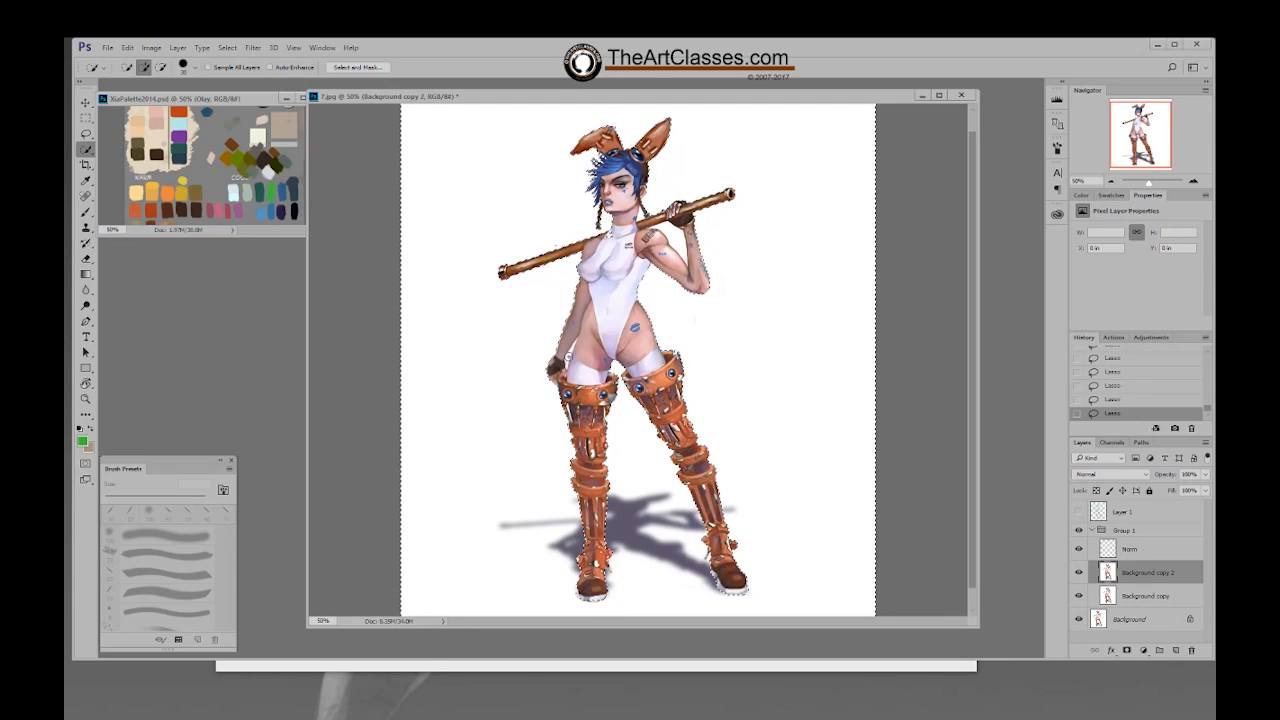
left_click(567, 354)
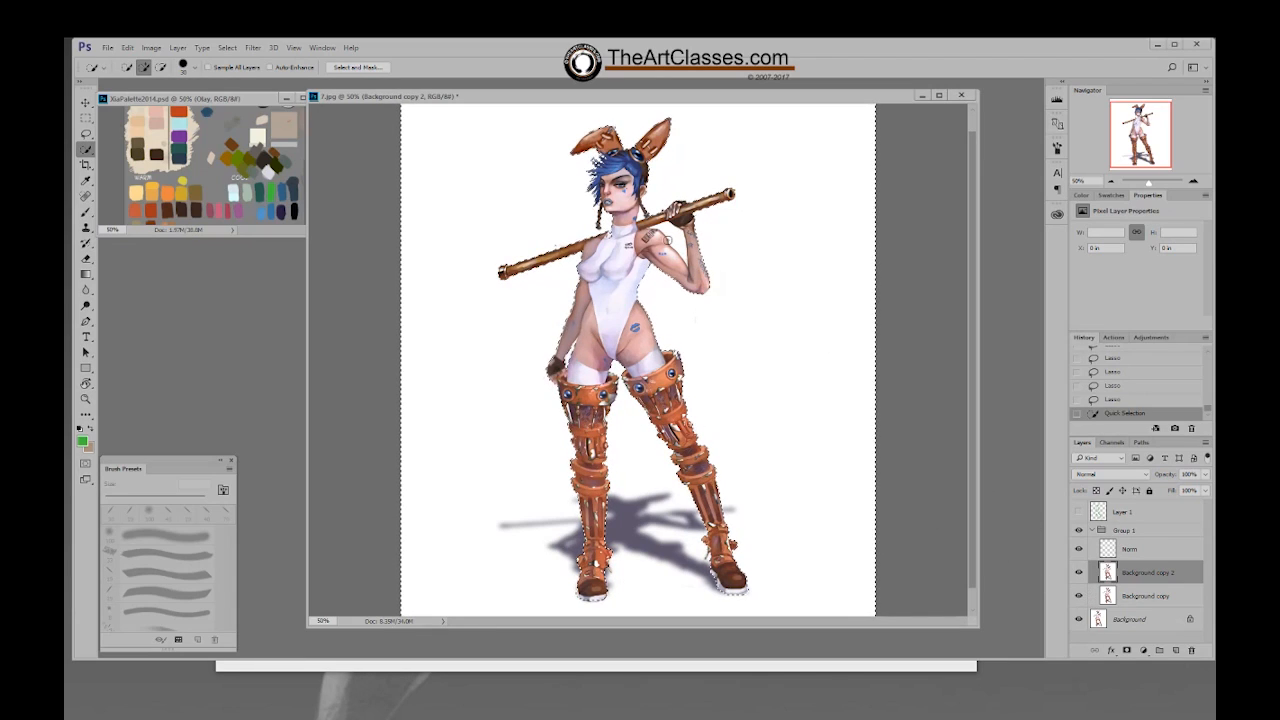
left_click(675, 233)
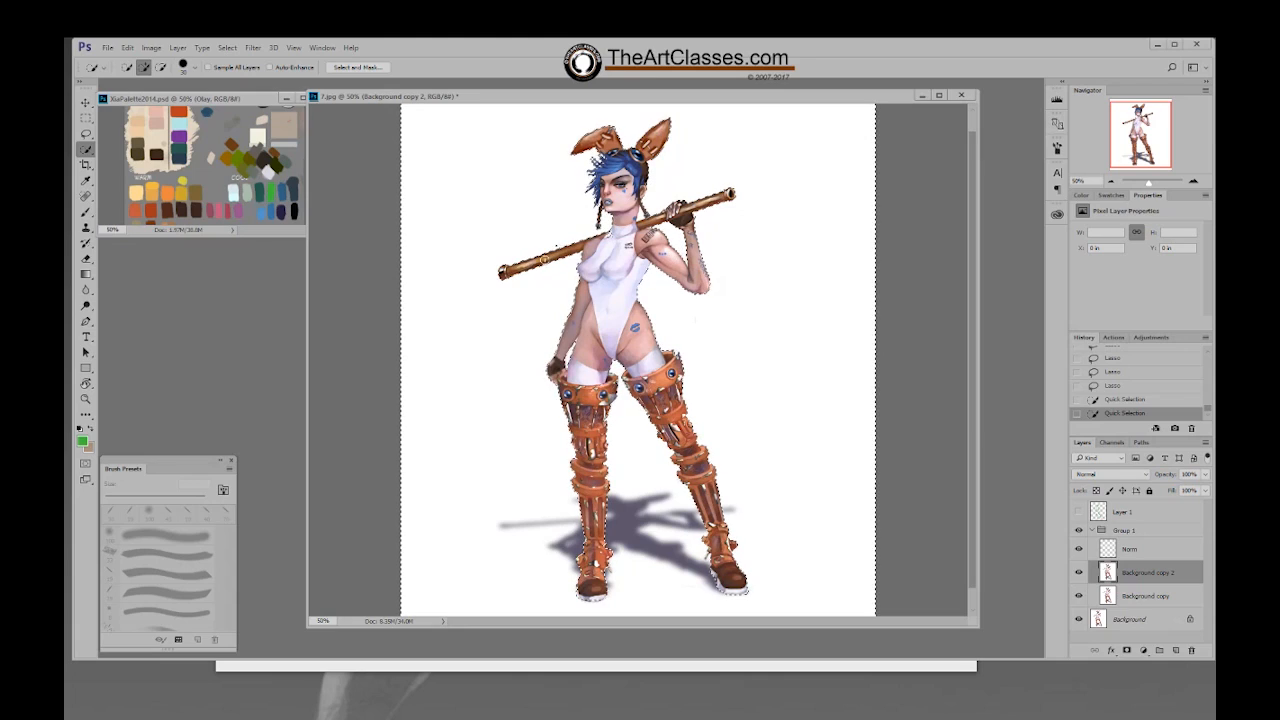
key("l")
key("shift")
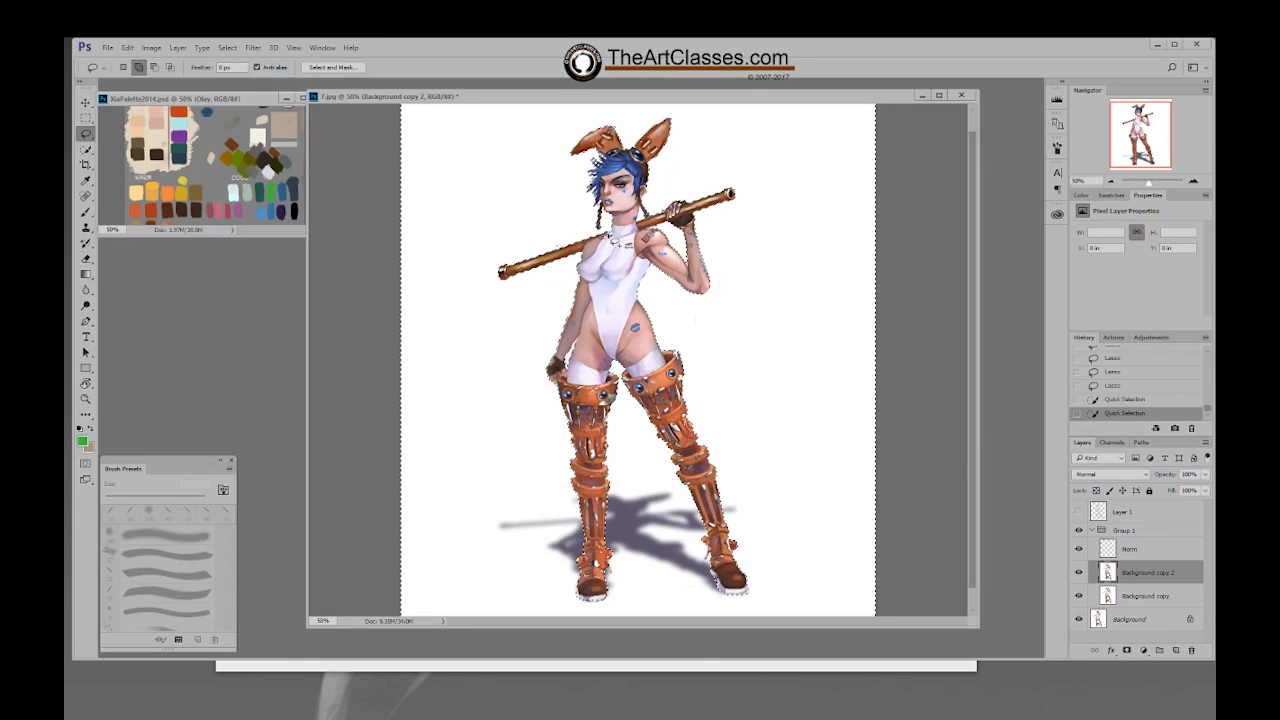
left_click_drag(614, 232, 606, 241)
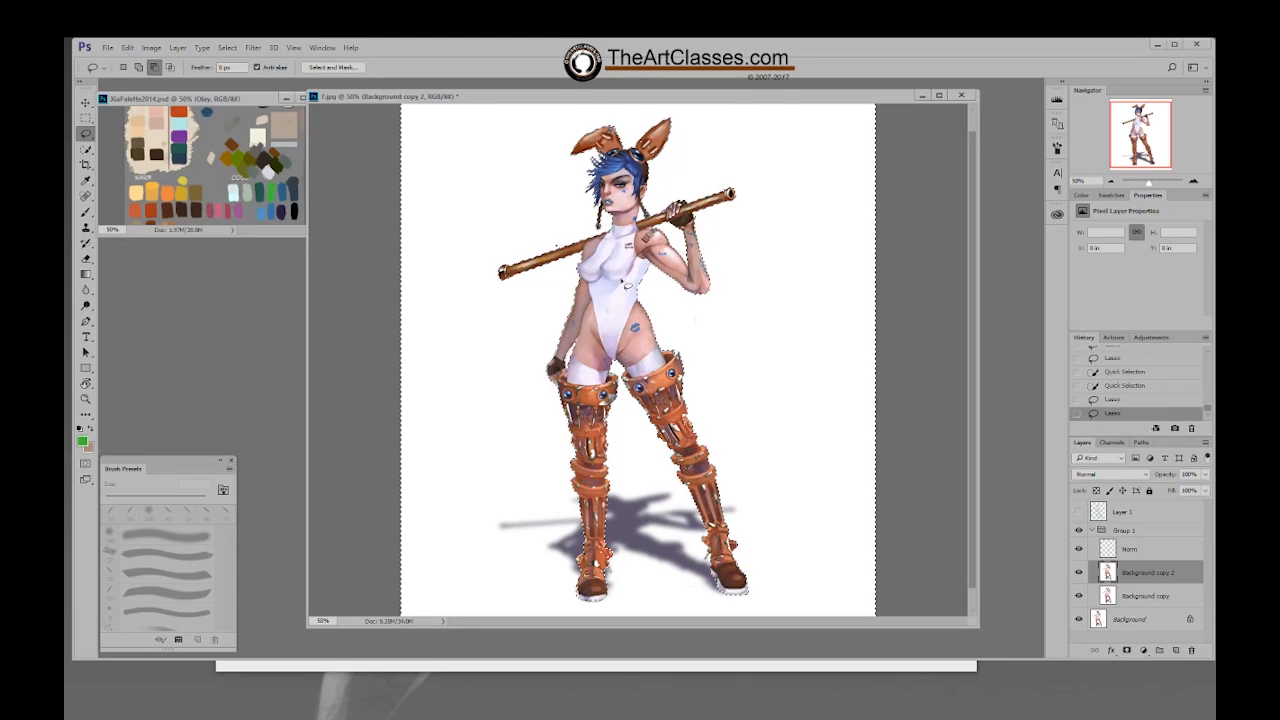
Step: Delete the selected background from Background copy 2, deselect, and ready the Brush with white as the foreground color
key("Delete")
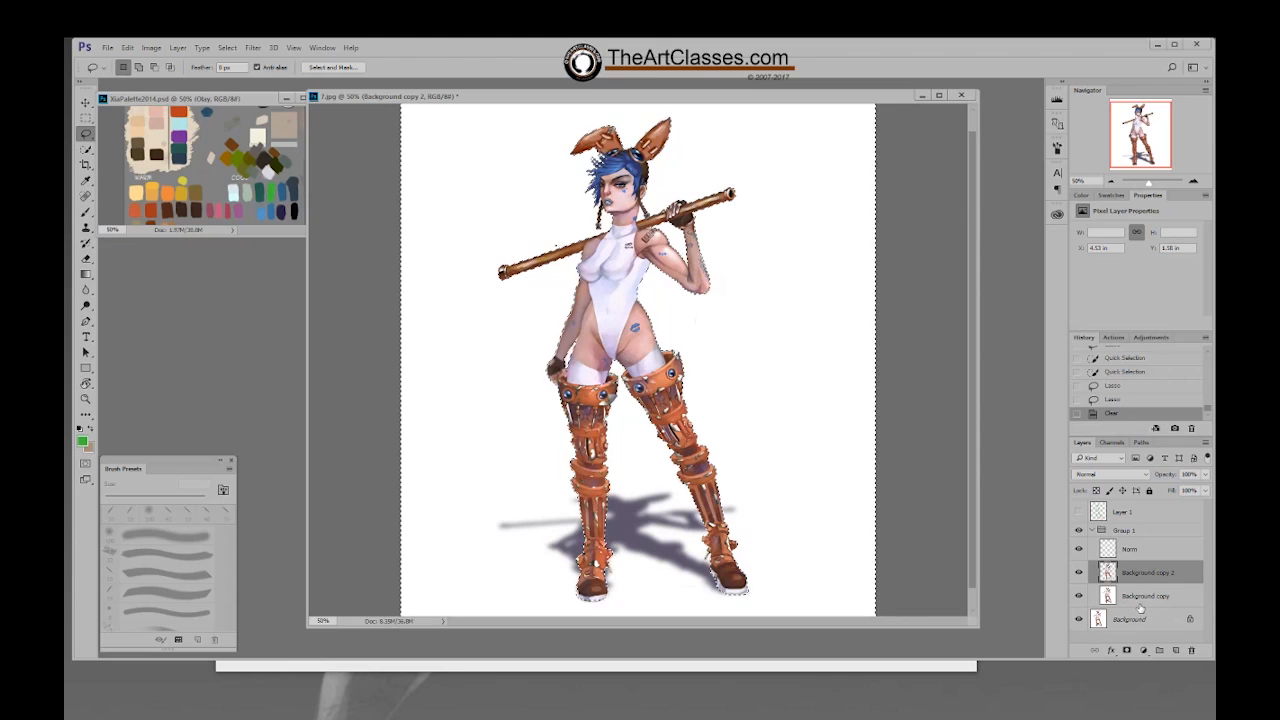
key("ctrl+d")
key("b")
key("x")
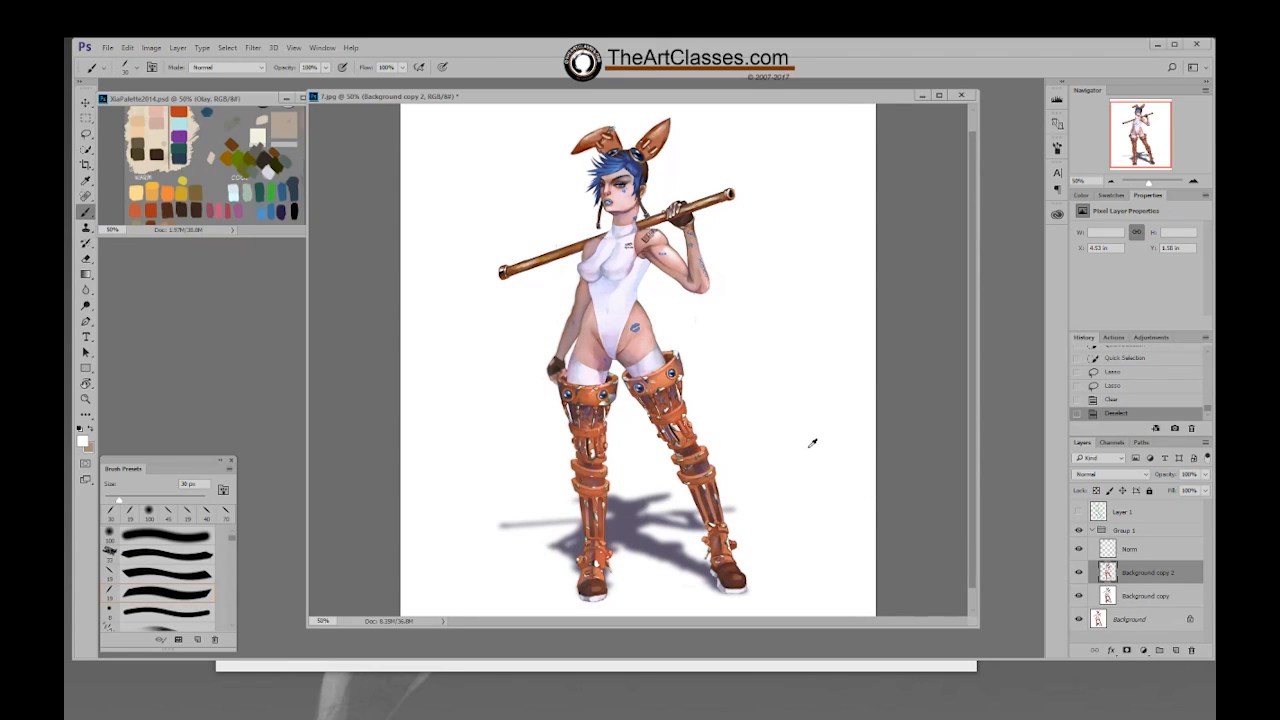
Step: Try a white fill on Background copy 2, undo it, and fill the Background copy layer with white instead
key("alt+BackSpace")
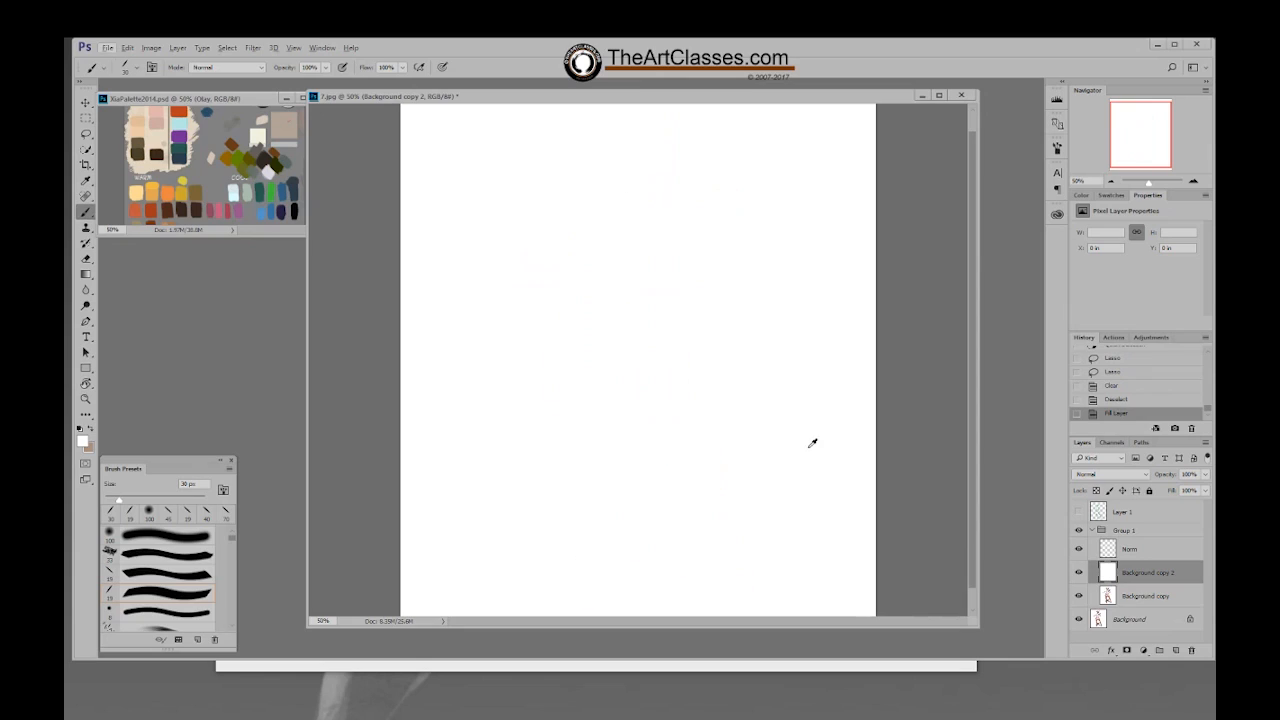
key("ctrl+z")
left_click(1143, 594)
key("alt+BackSpace")
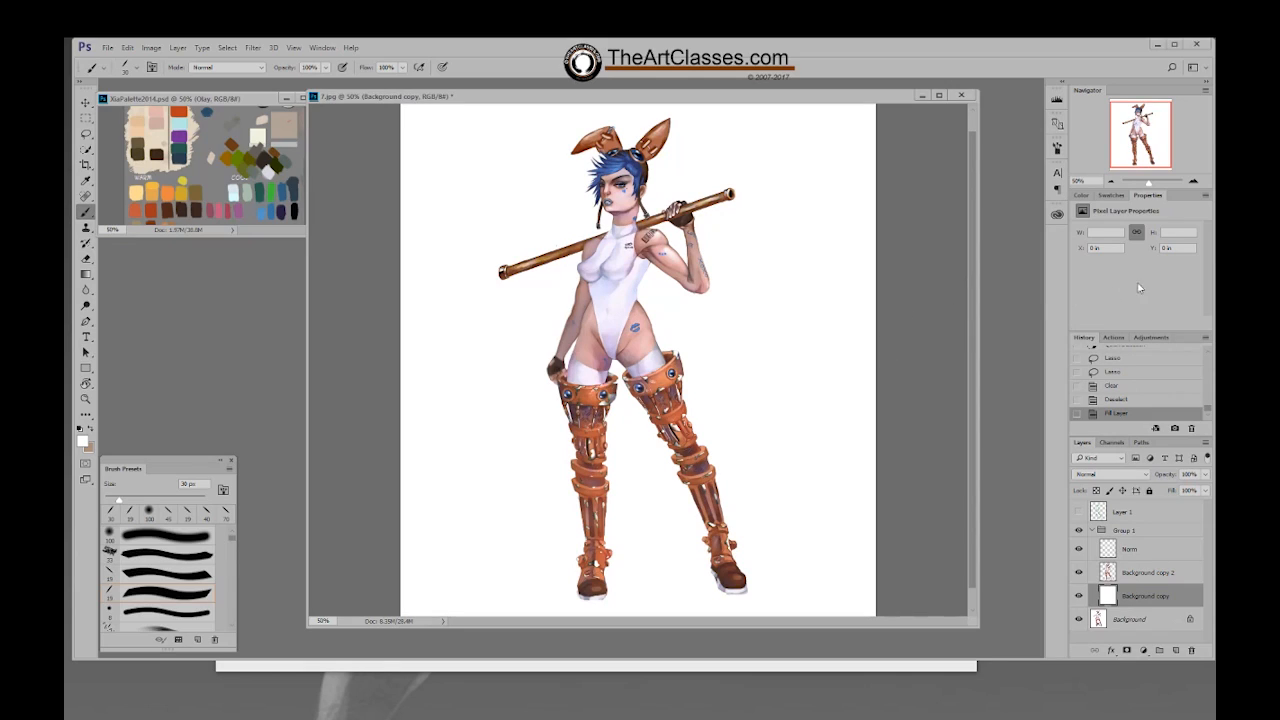
Step: Lower the foreground color's brightness to 87% and fill the Background copy layer with that light gray
left_click(1083, 198)
left_click_drag(1168, 243, 1162, 242)
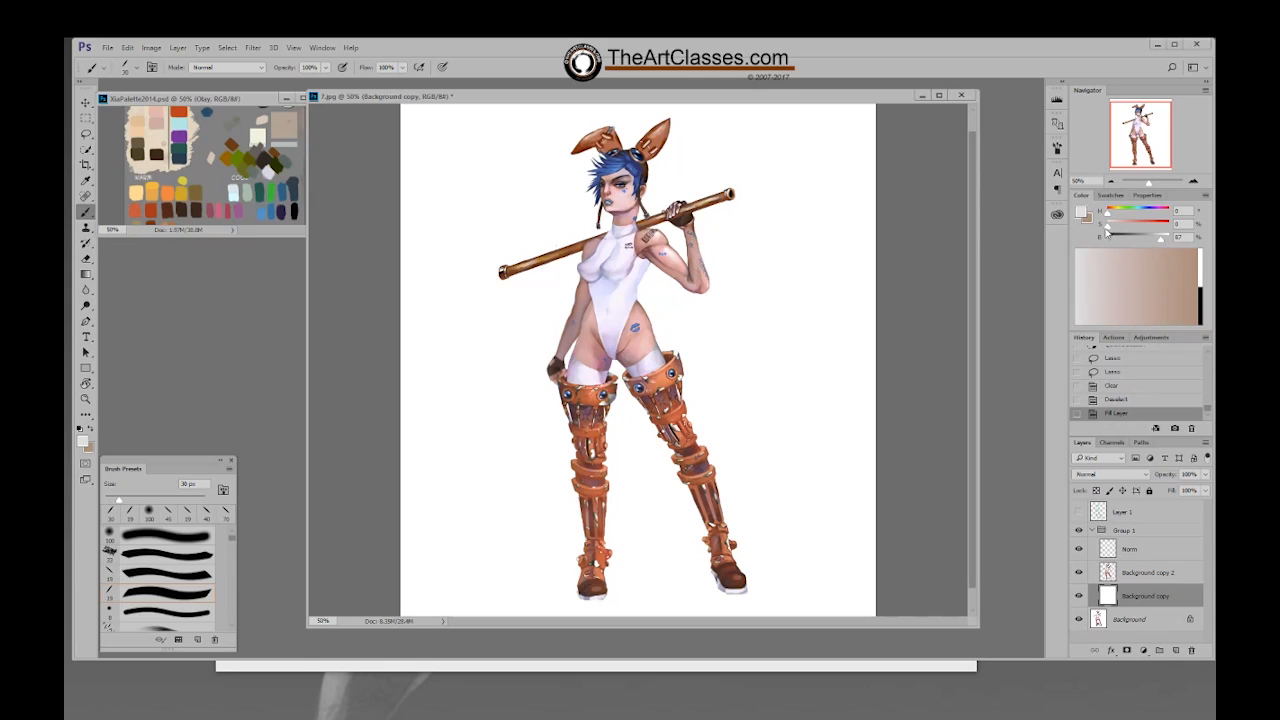
key("alt+BackSpace")
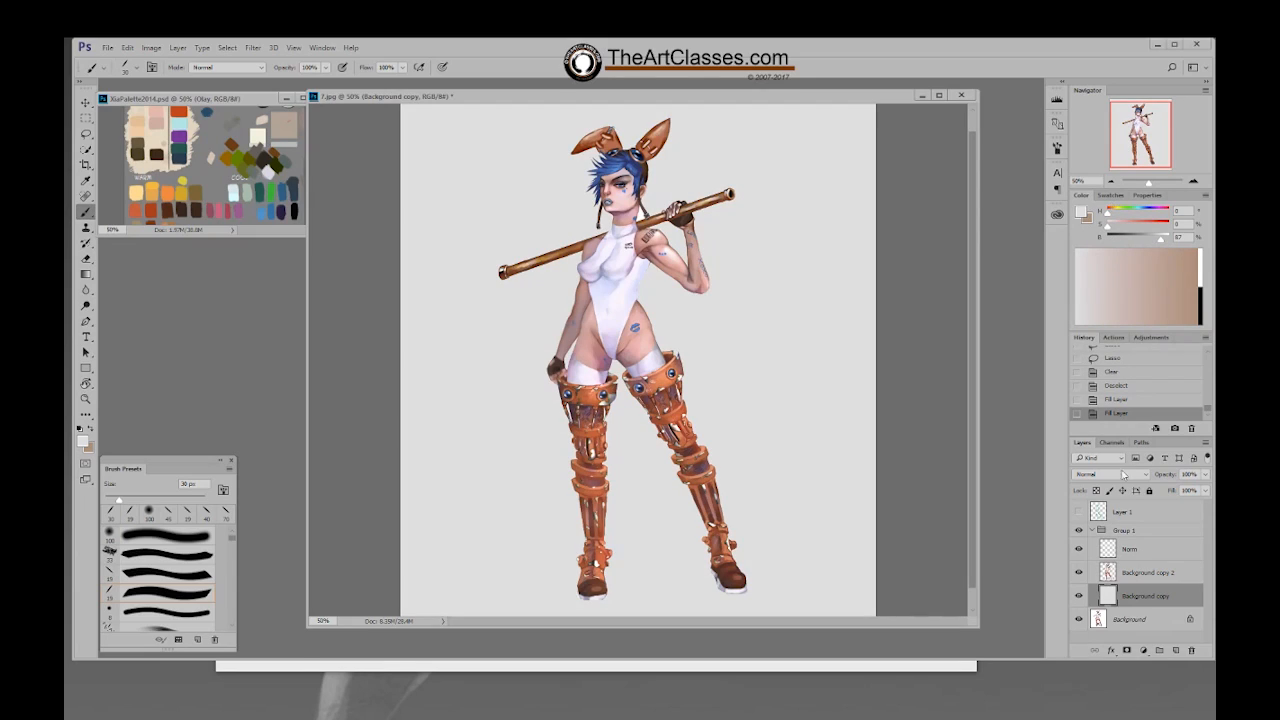
Step: Make Background copy 2 the active layer and show Layer 1 with the green guides
left_click(1146, 578)
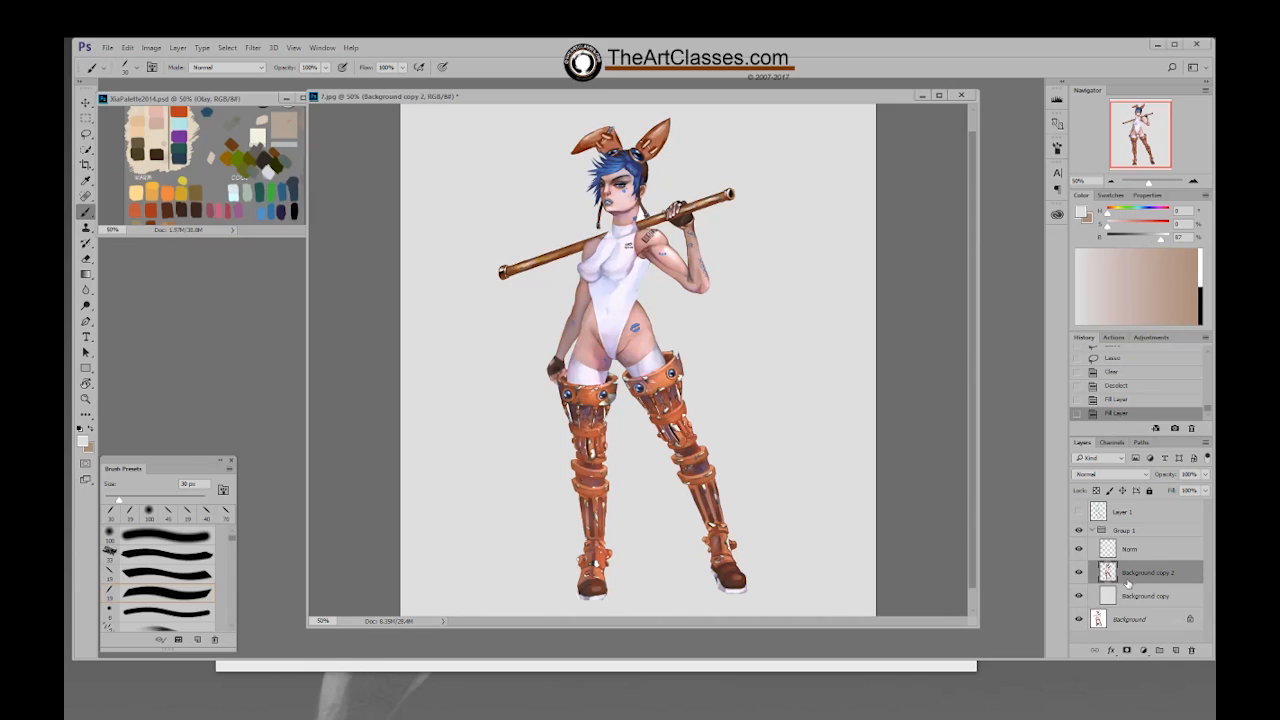
left_click(1079, 512)
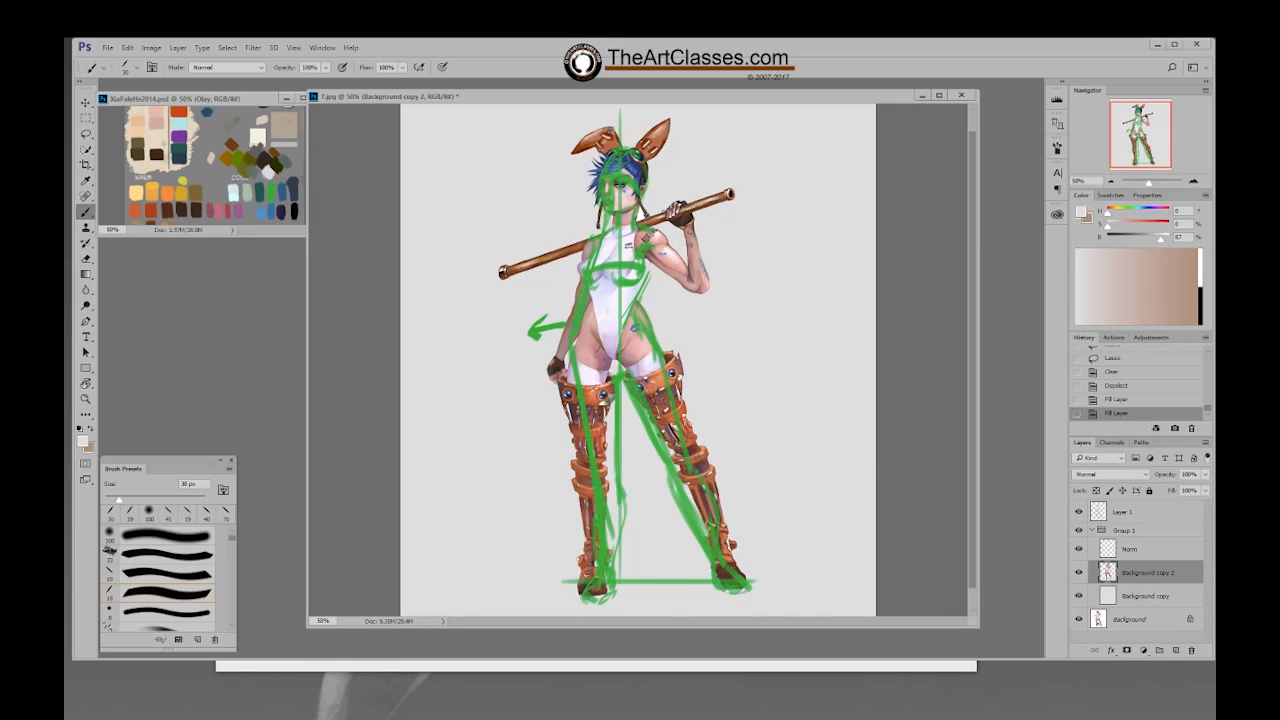
Step: Duplicate Background copy 2 and arrange the layers so the duplicate sits directly above the gray Background copy layer
key("l")
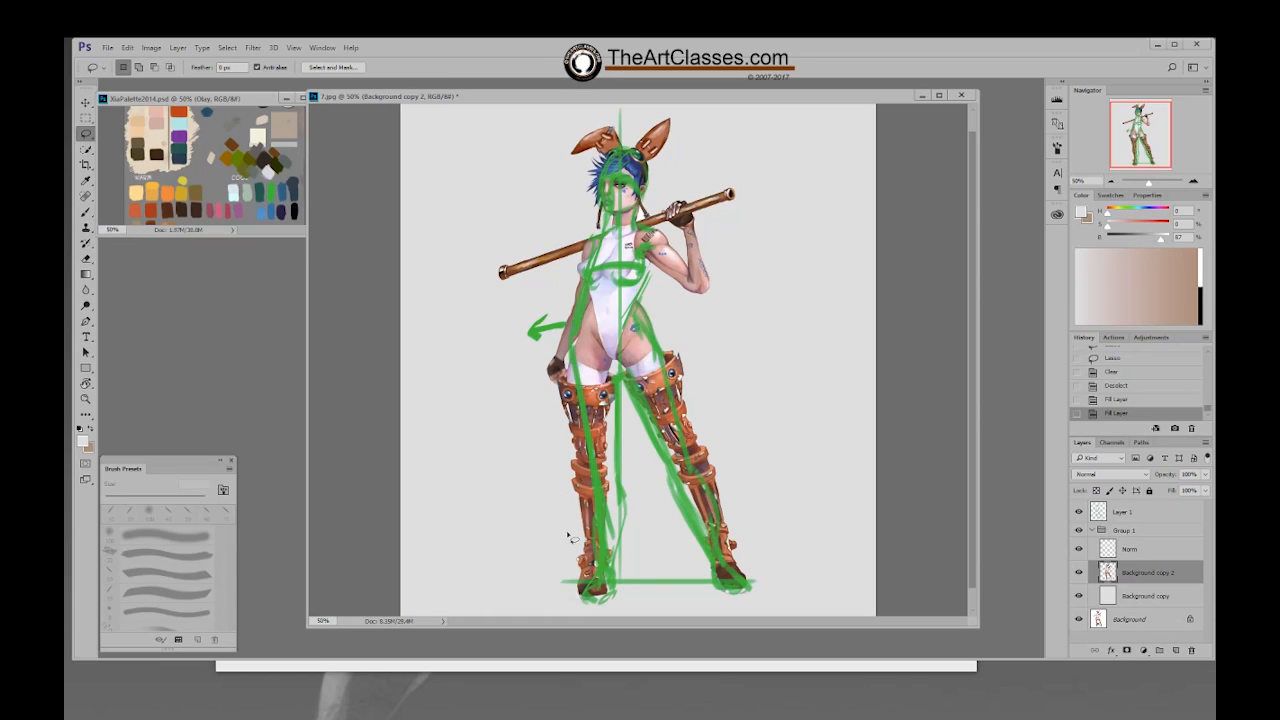
left_click_drag(572, 548, 578, 568)
scroll(574, 566, "down", 1)
left_click_drag(1168, 581, 1137, 623)
left_click(1141, 575)
Step: Lasso the figure's right leg from hip to foot, rotate it -3.66° toward the center line, and nudge it down
mouse_move(568, 592)
left_mouse_down()
mouse_move(553, 423)
mouse_move(594, 288)
mouse_move(610, 320)
mouse_move(620, 578)
mouse_move(568, 590)
left_mouse_up()
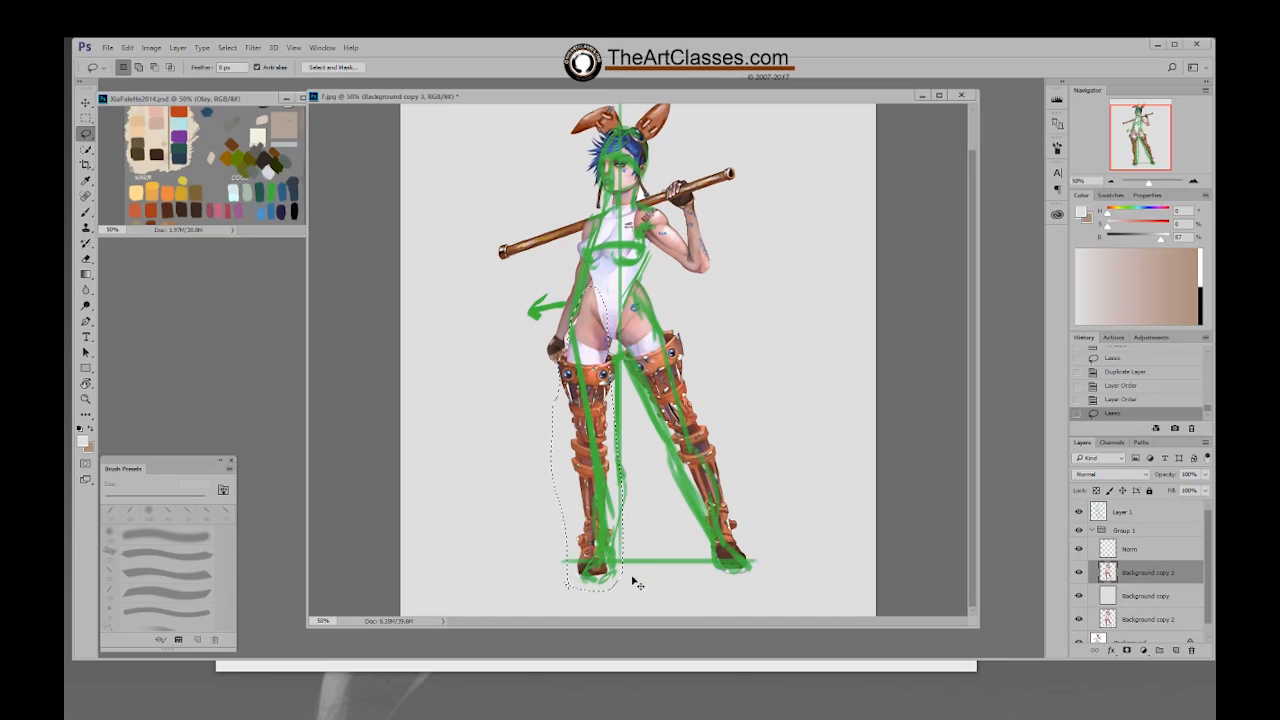
key("ctrl+t")
mouse_move(655, 540)
left_mouse_down()
mouse_move(598, 535)
mouse_move(636, 510)
left_mouse_up()
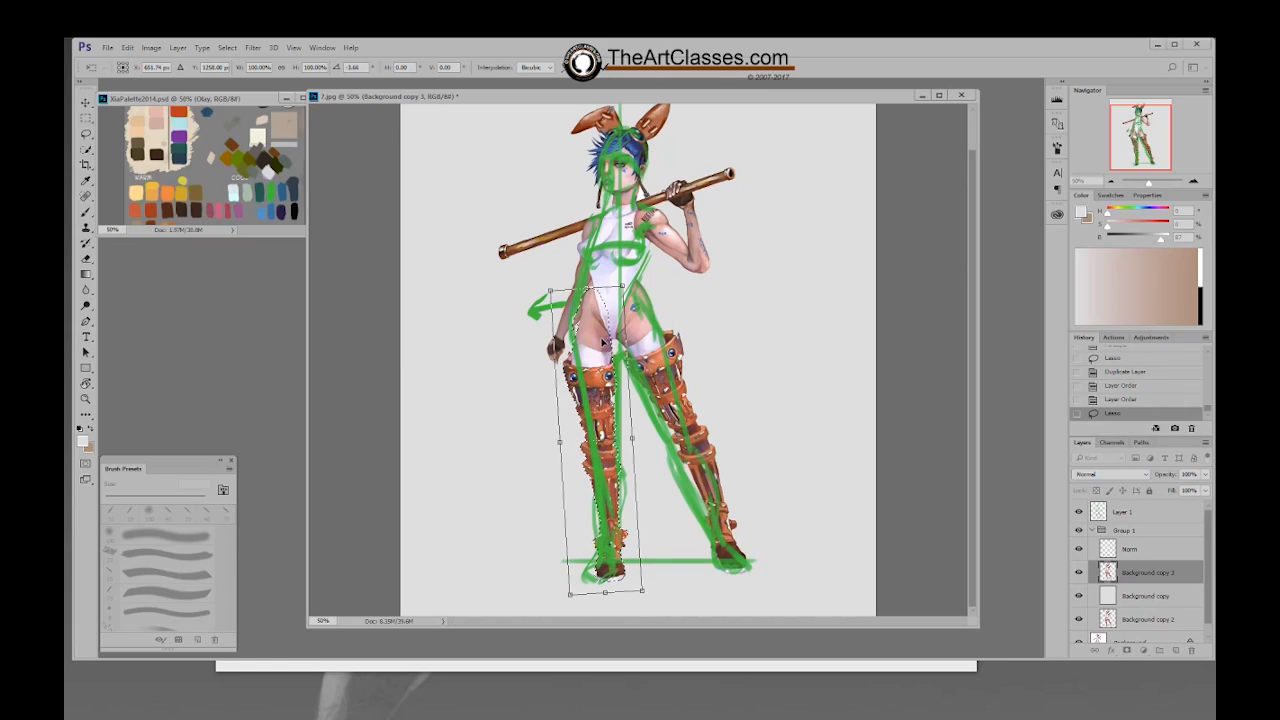
key("Down")
key("Down")
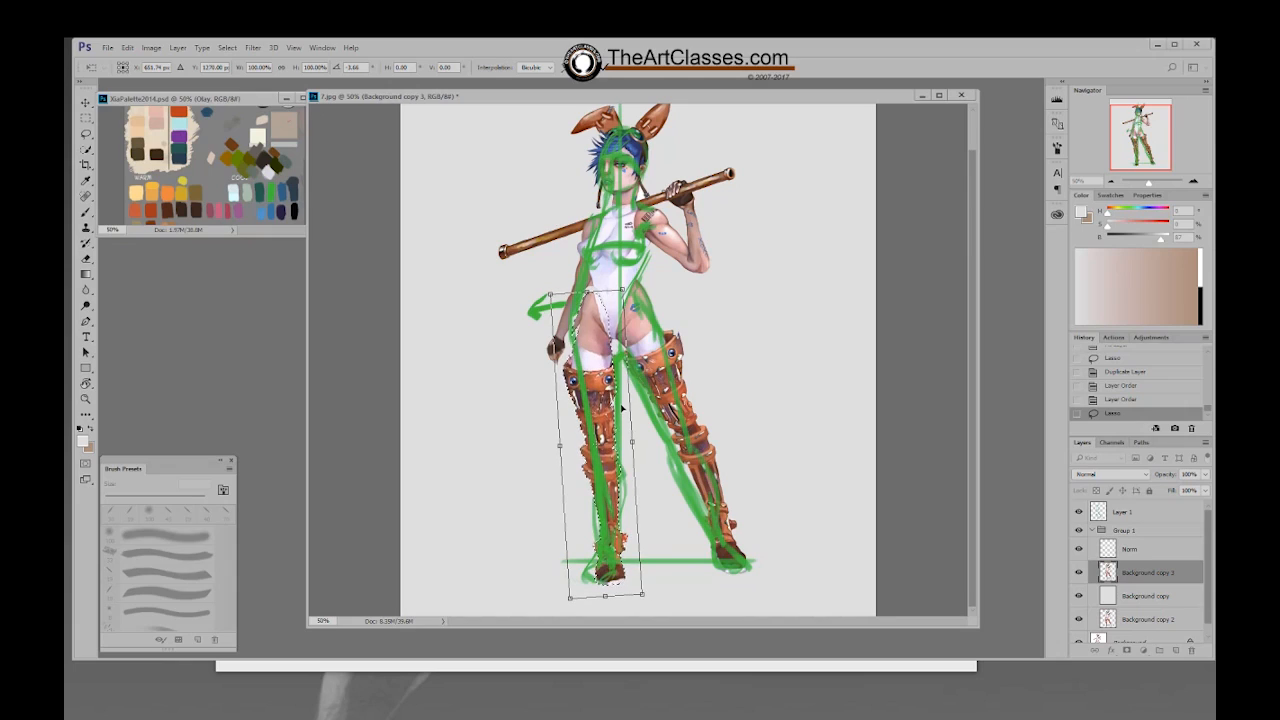
key("Return")
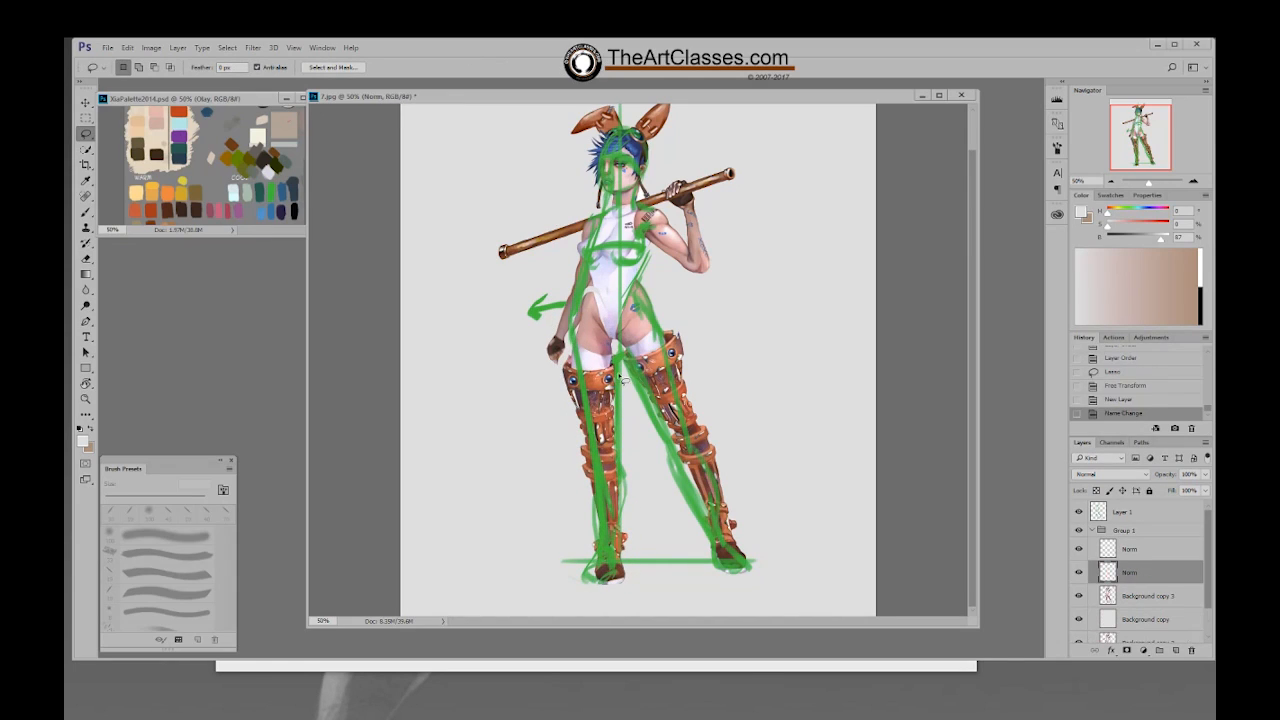
Step: Paint over the seam at the figure's right hip on the new Norm layer with sampled skin and suit colors, using a 45 px brush
key("b")
left_click(590, 326, "alt")
right_click(597, 339)
double_click(669, 441)
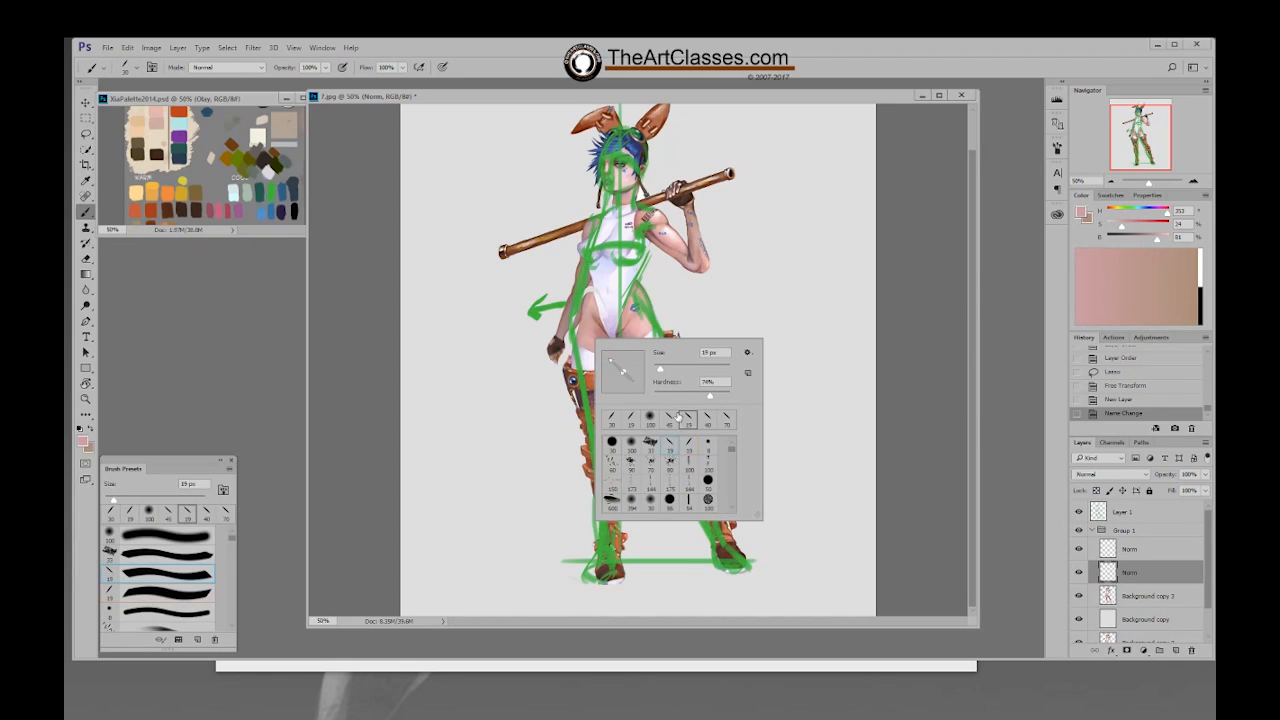
key("bracketright")
mouse_move(582, 332)
left_mouse_down()
mouse_move(588, 299)
mouse_move(600, 312)
mouse_move(592, 282)
left_mouse_up()
key("bracketleft")
key("bracketleft")
key("bracketleft")
left_click(602, 274, "alt")
left_click(598, 280, "alt")
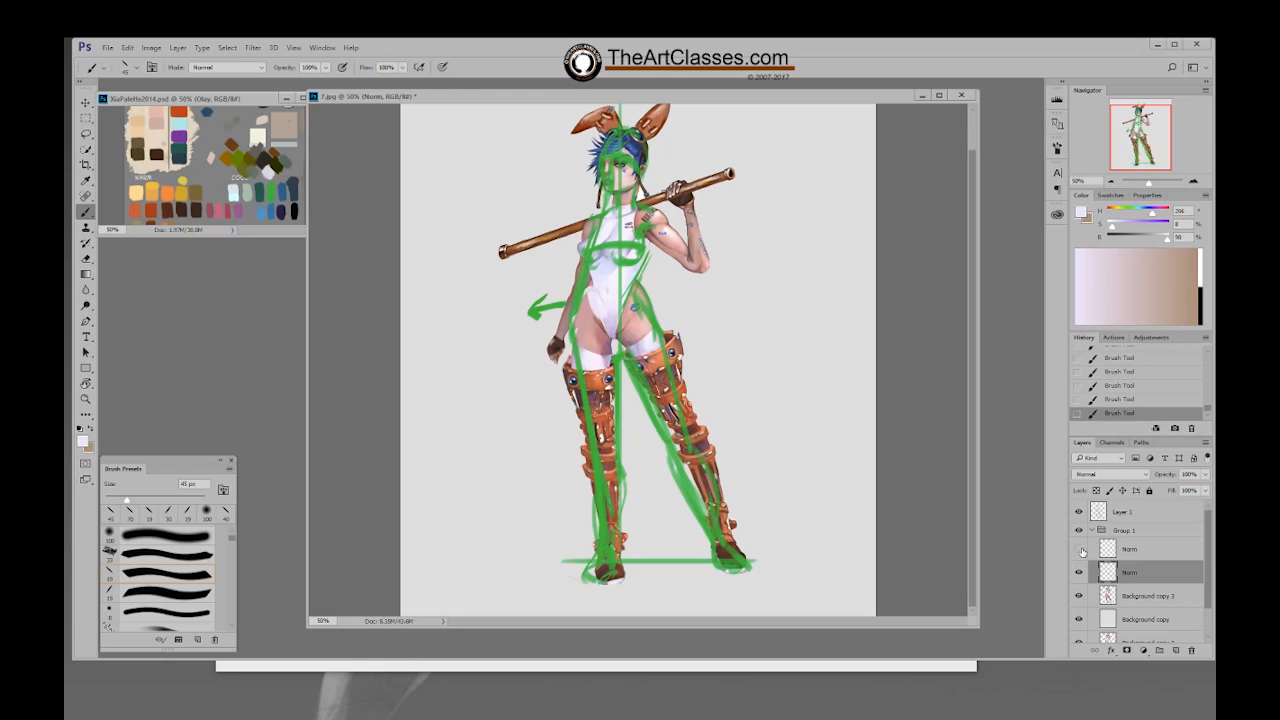
Step: Hide the green guides on Layer 1 and repaint the suit's edge at the figure's right hip with sampled white and lavender tones
left_click(1078, 513)
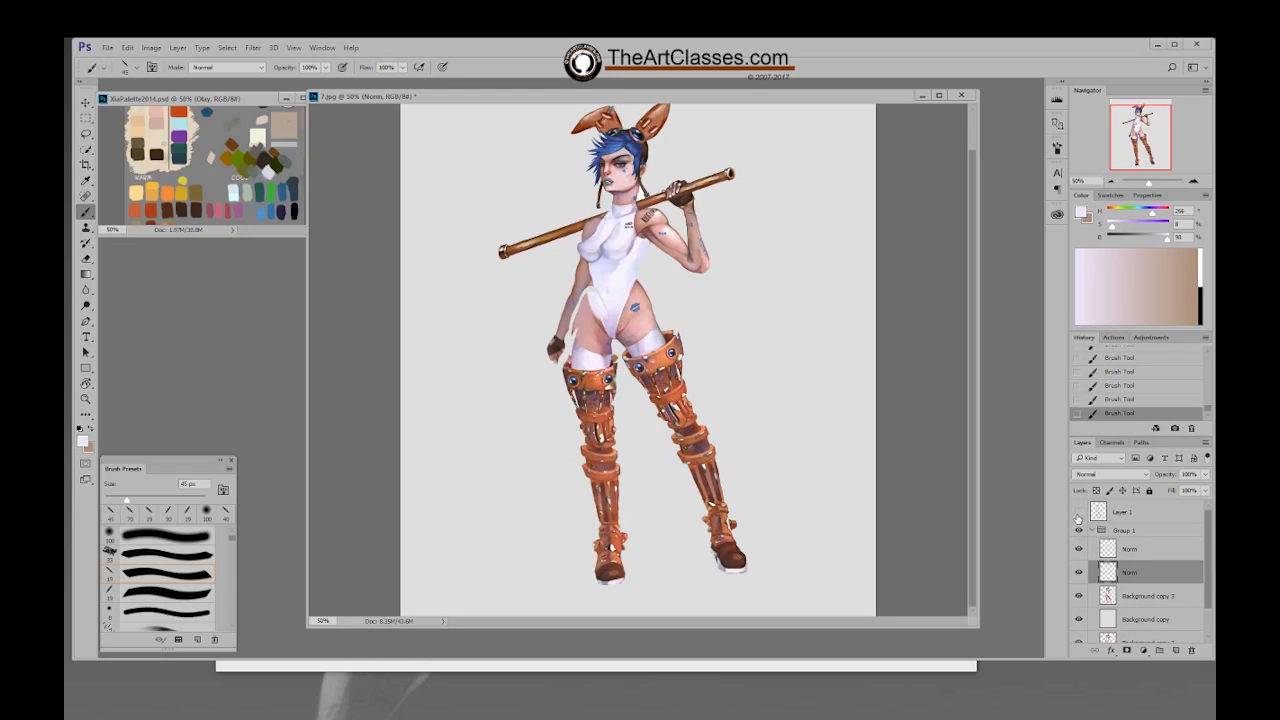
left_click(1078, 513)
left_click(1078, 513)
key("ctrl+d")
left_click(596, 274, "alt")
mouse_move(598, 285)
left_mouse_down()
mouse_move(602, 318)
mouse_move(612, 287)
mouse_move(603, 328)
left_mouse_up()
left_click(602, 297, "alt")
left_click_drag(598, 330, 600, 304)
left_click(606, 318, "alt")
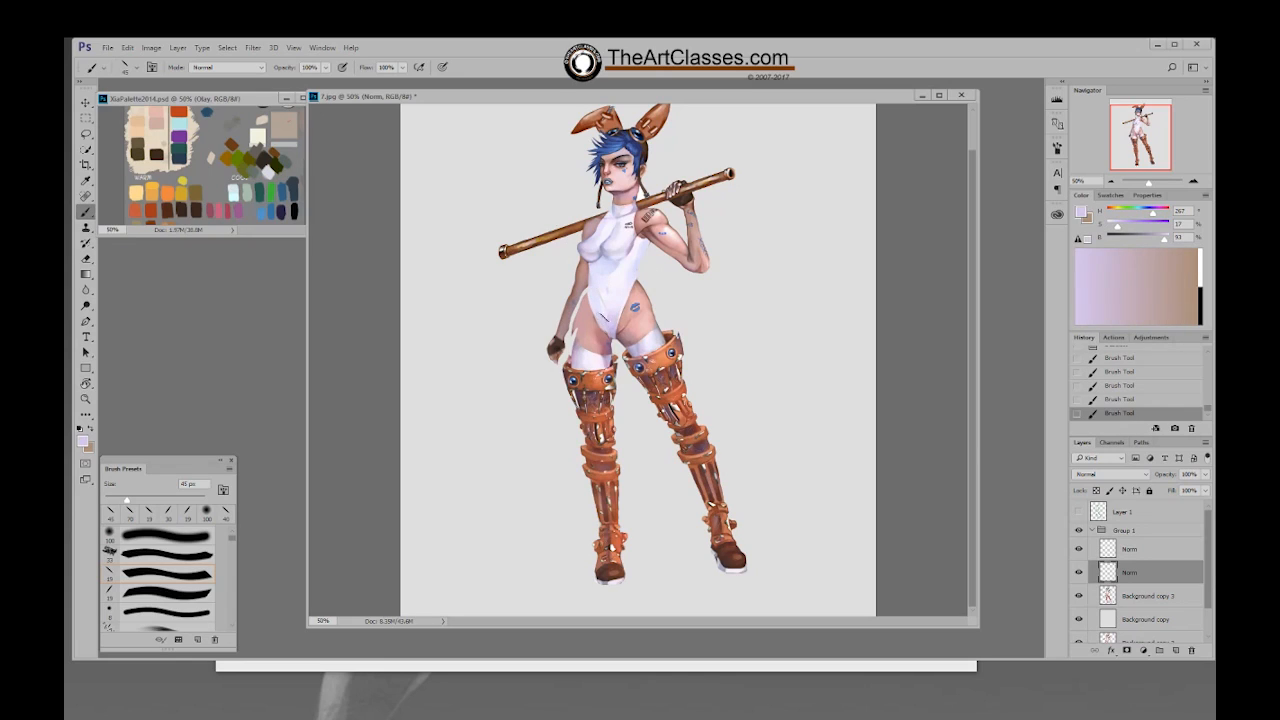
Step: Blend the right thigh and the adjoining suit edge with sampled skin and suit colors, reducing the brush to 30 px
left_click(581, 327, "alt")
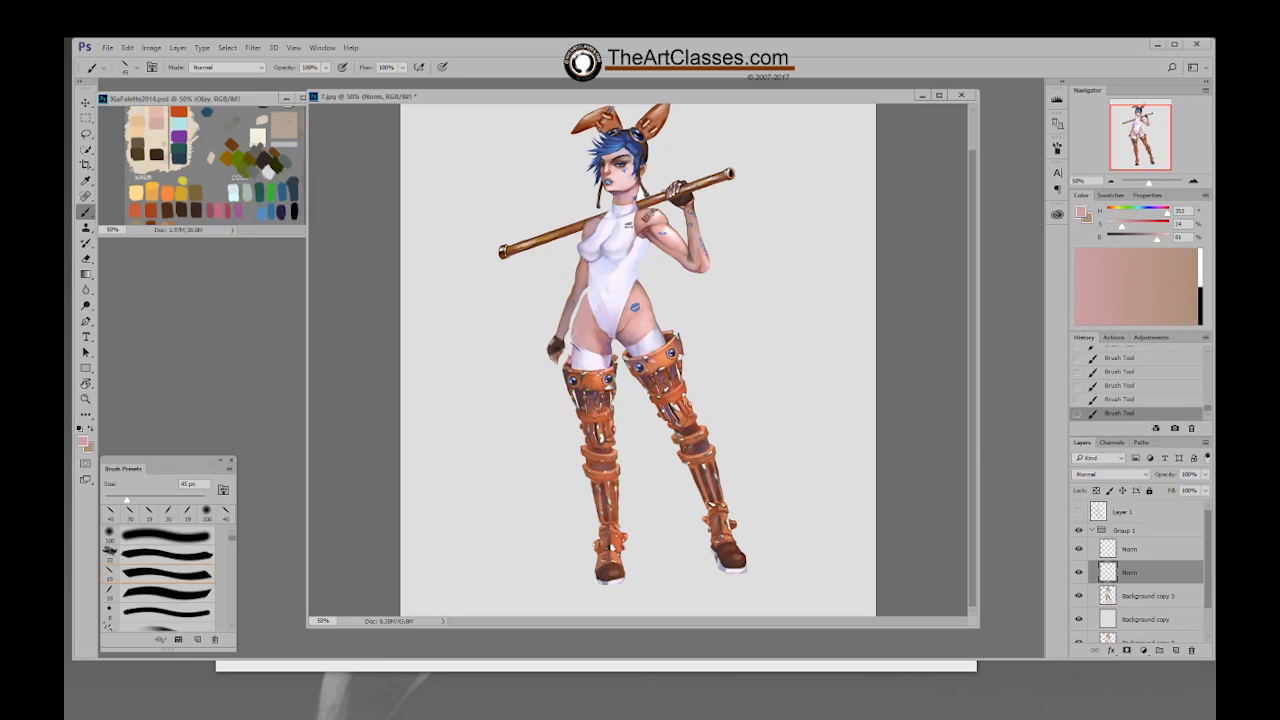
left_click(576, 356, "alt")
left_click(589, 338, "alt")
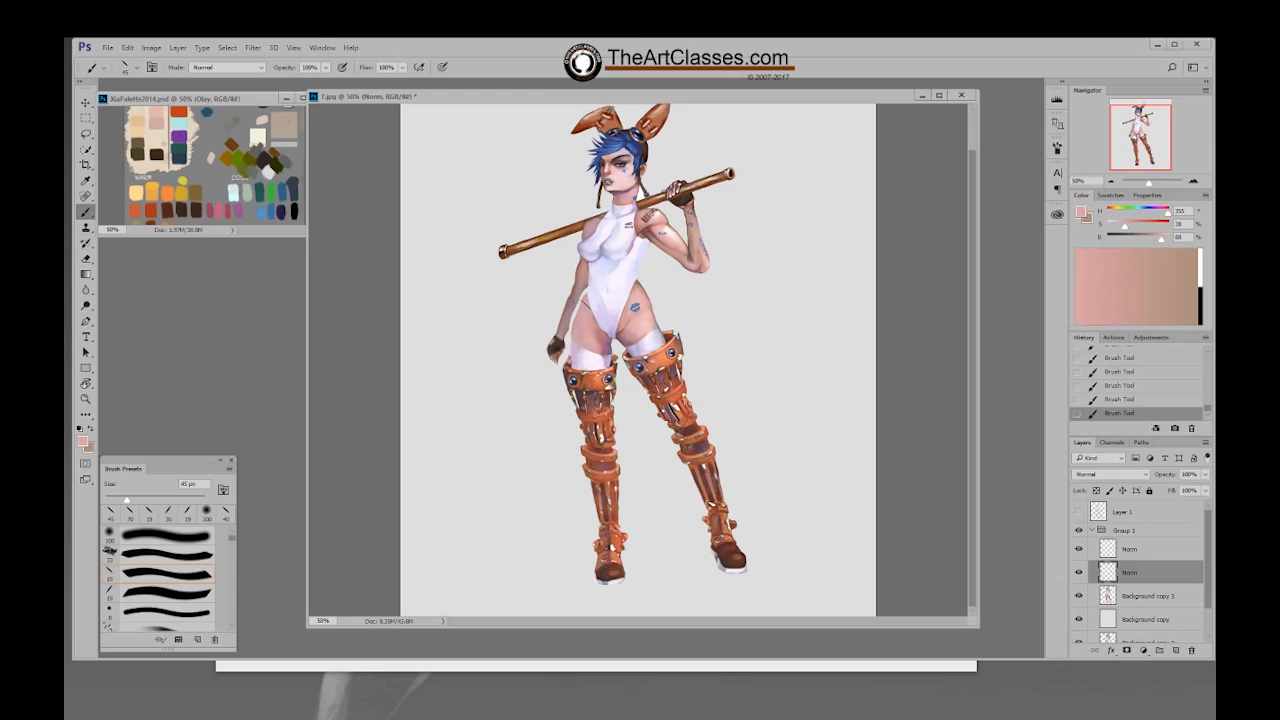
left_click(595, 288, "alt")
key("bracketleft")
key("bracketleft")
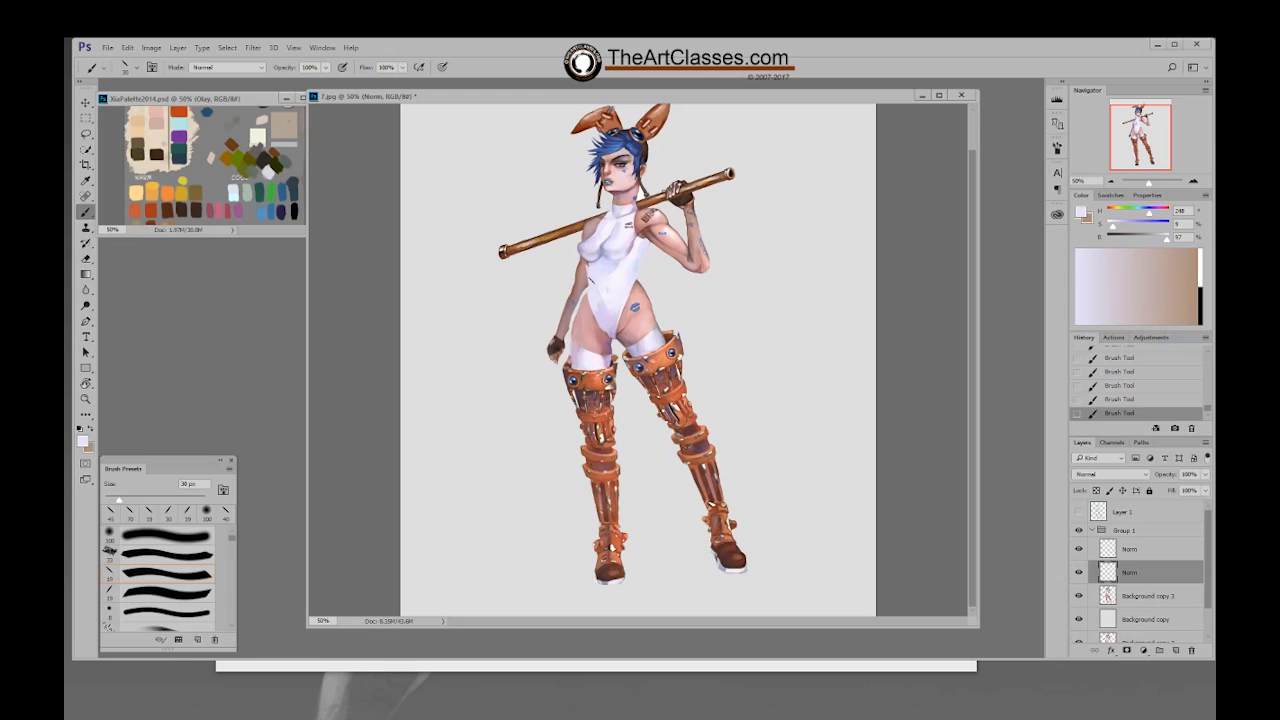
left_click(597, 262, "alt")
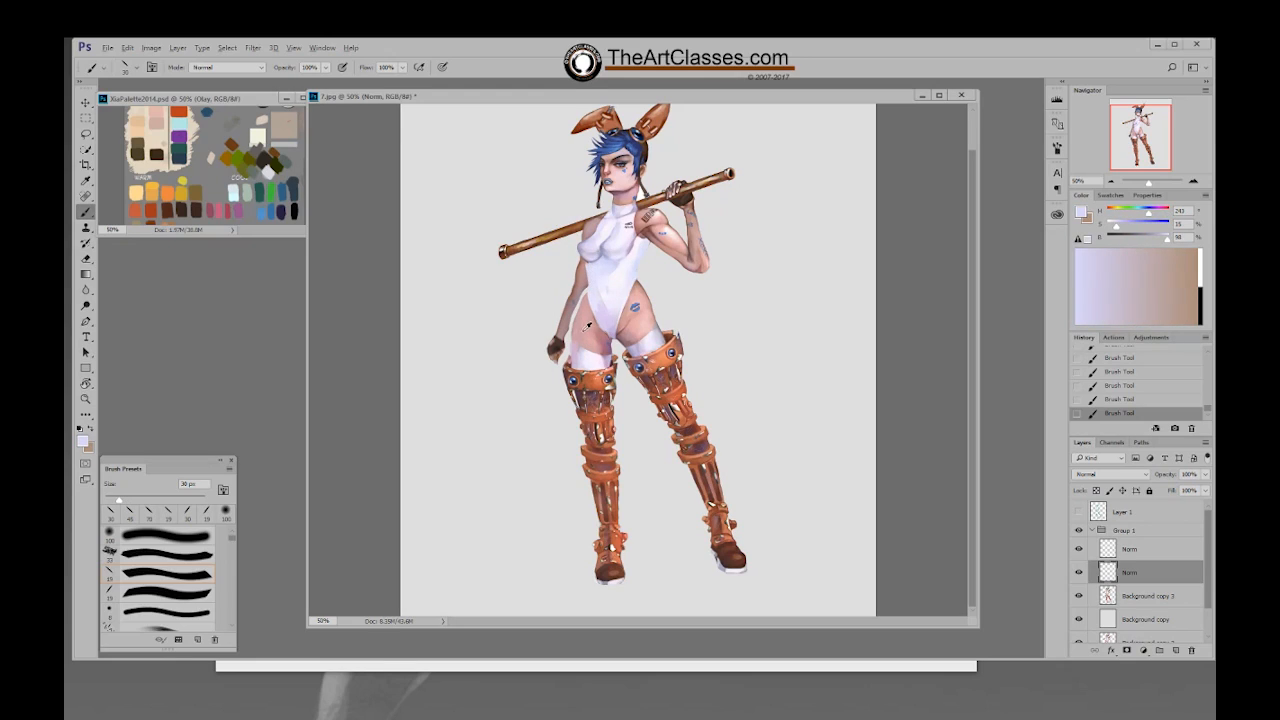
left_click(587, 327, "alt")
left_click(579, 352, "alt")
Step: Show the green guides again and repaint the moved right boot's toe and ankle with sampled brown and orange
left_click(1078, 512)
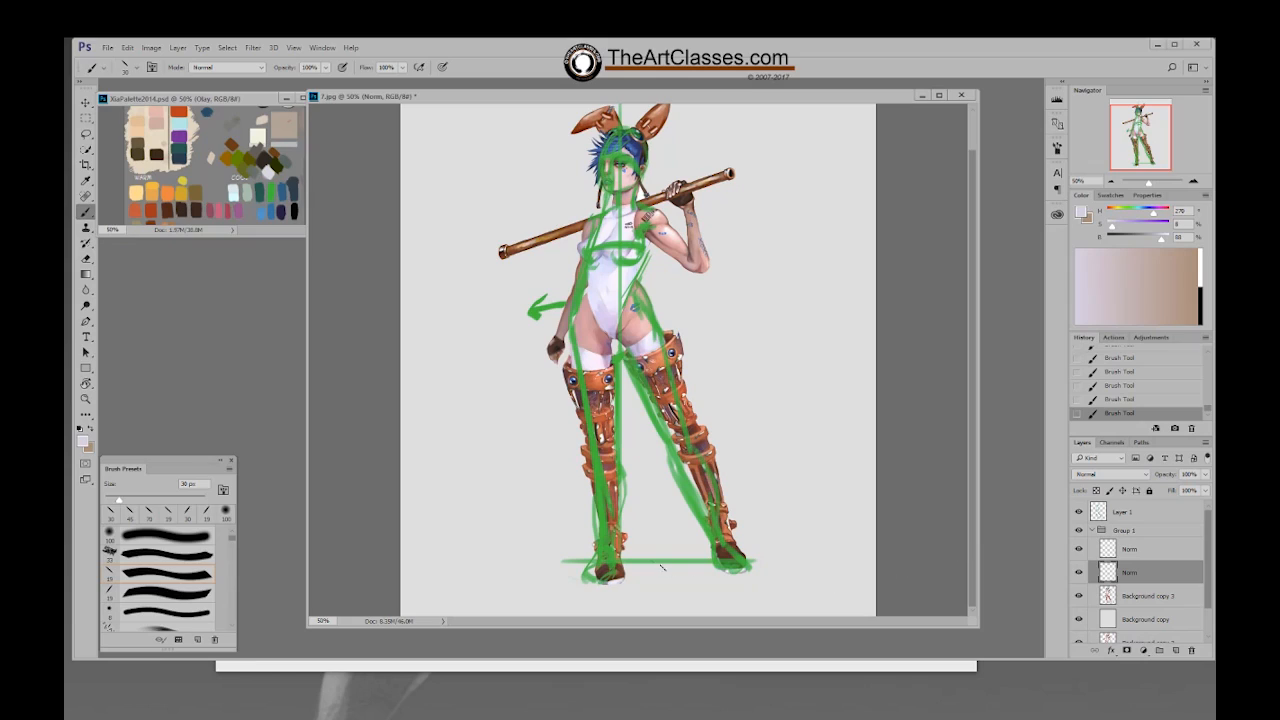
left_click(621, 571, "alt")
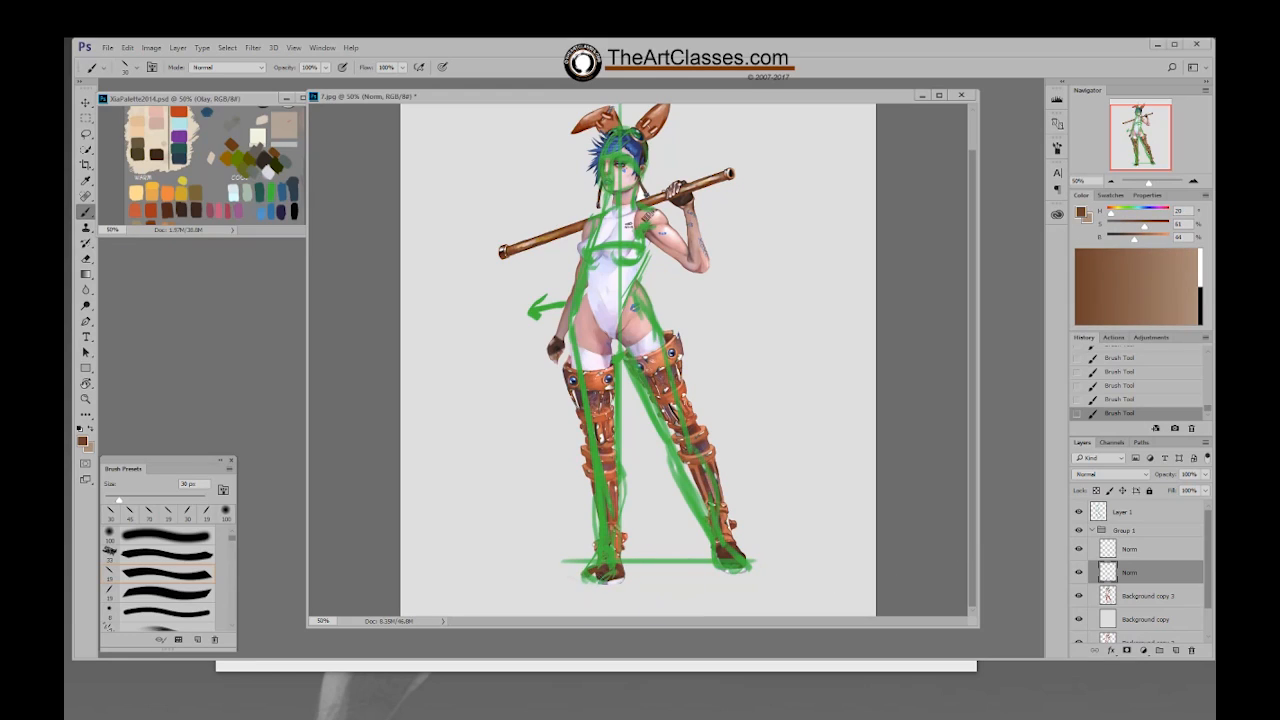
left_click(622, 541, "alt")
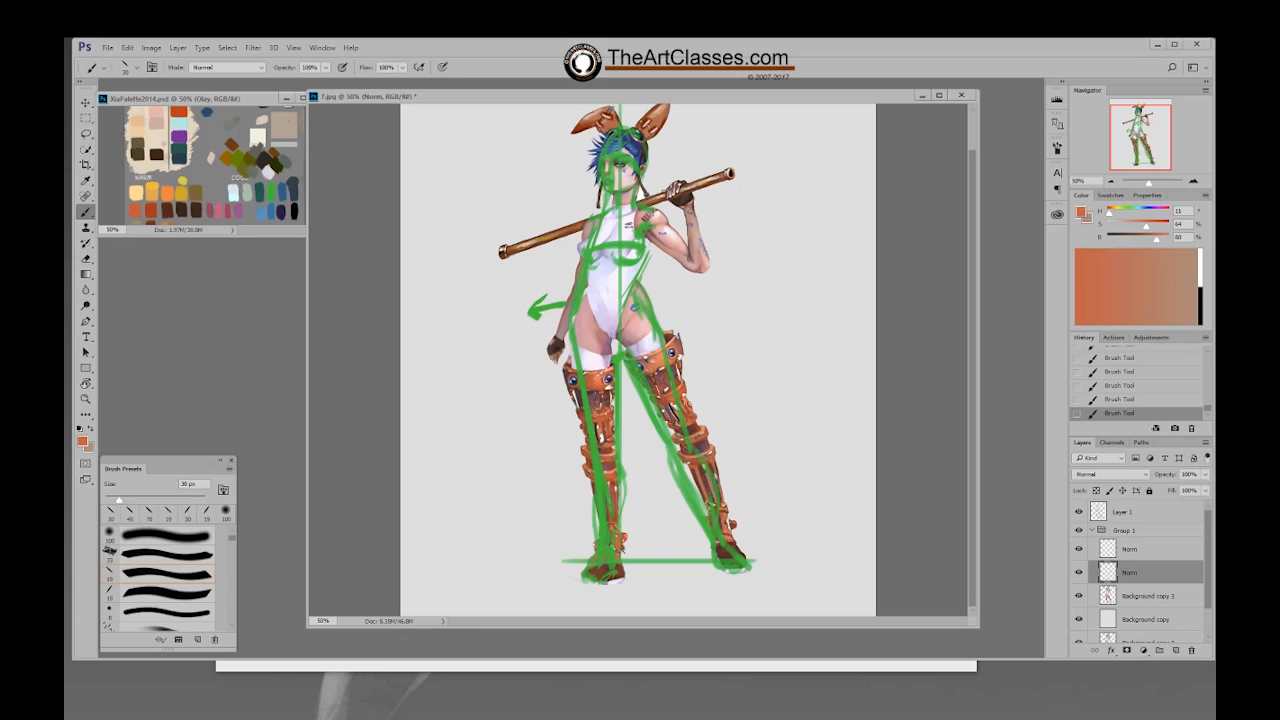
Step: Erase excess around the right boot on the Norm and Background copy 3 layers, and hide the green guides
key("e")
left_click(624, 540)
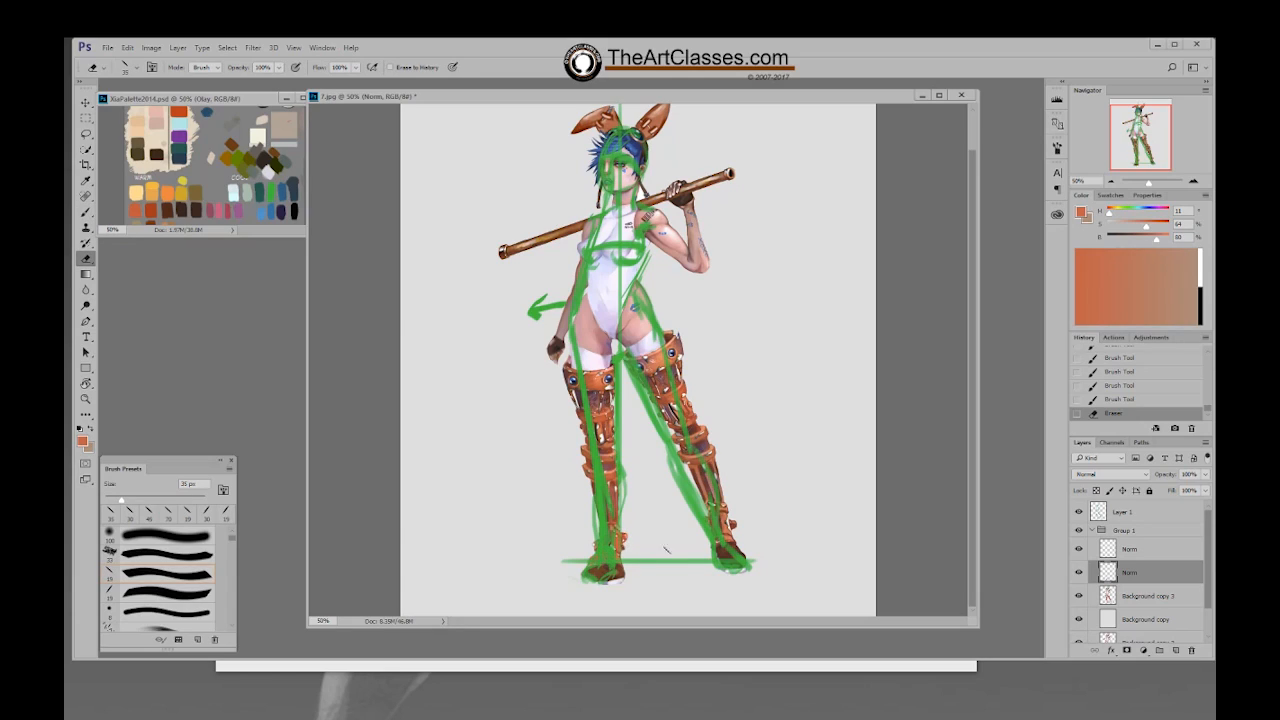
key("alt+bracketleft")
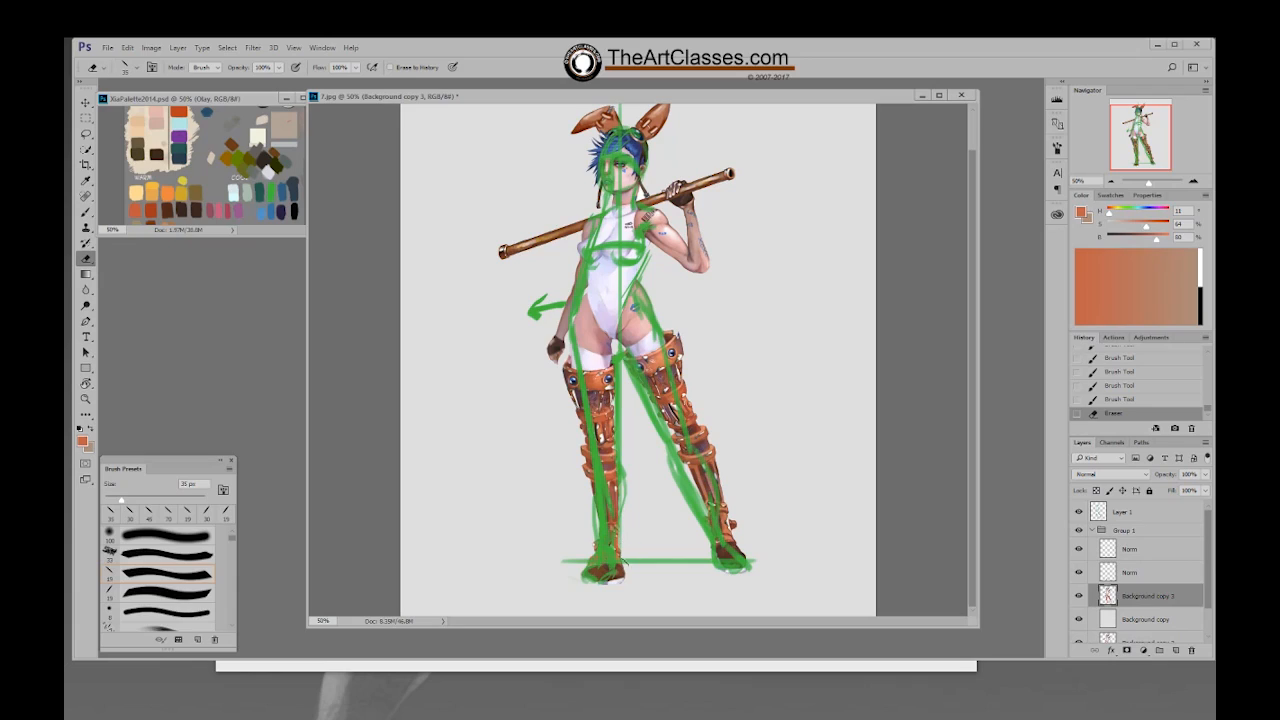
left_click(600, 580)
left_click(1079, 512)
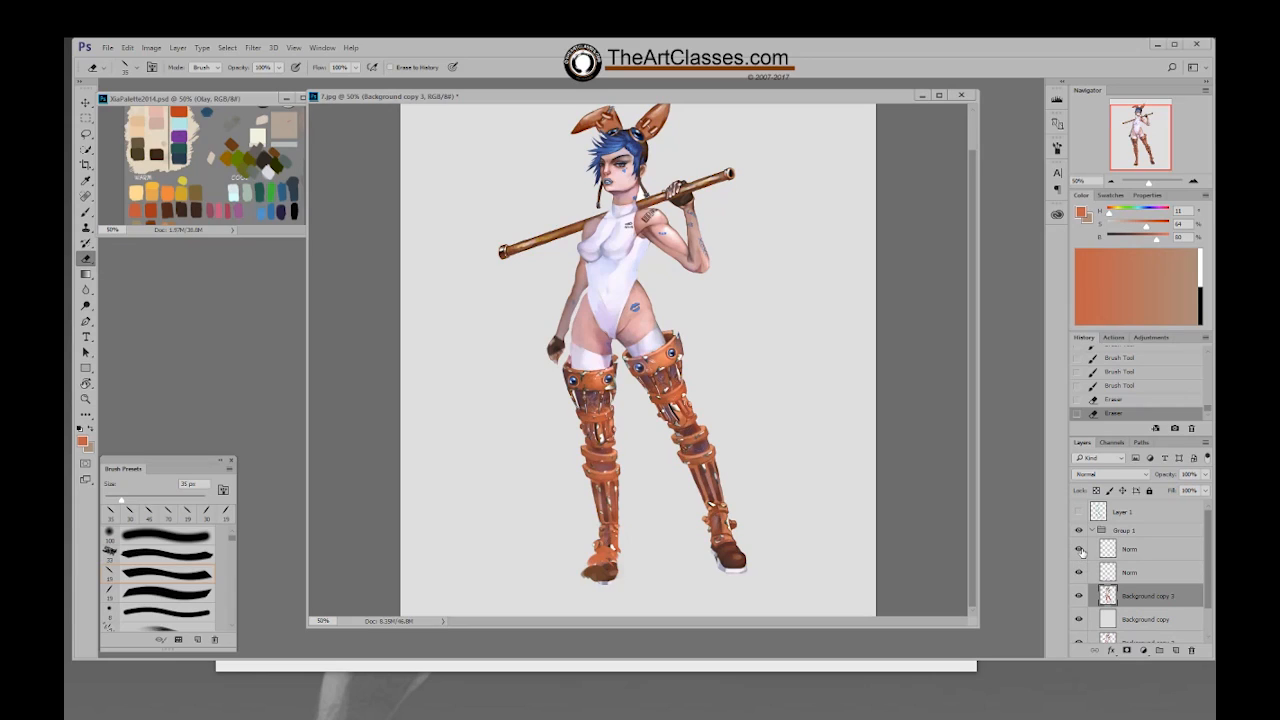
Step: Compare the corrected pose with the original painting by switching Group 1 and Background copy 3 off and on
left_click(1079, 531)
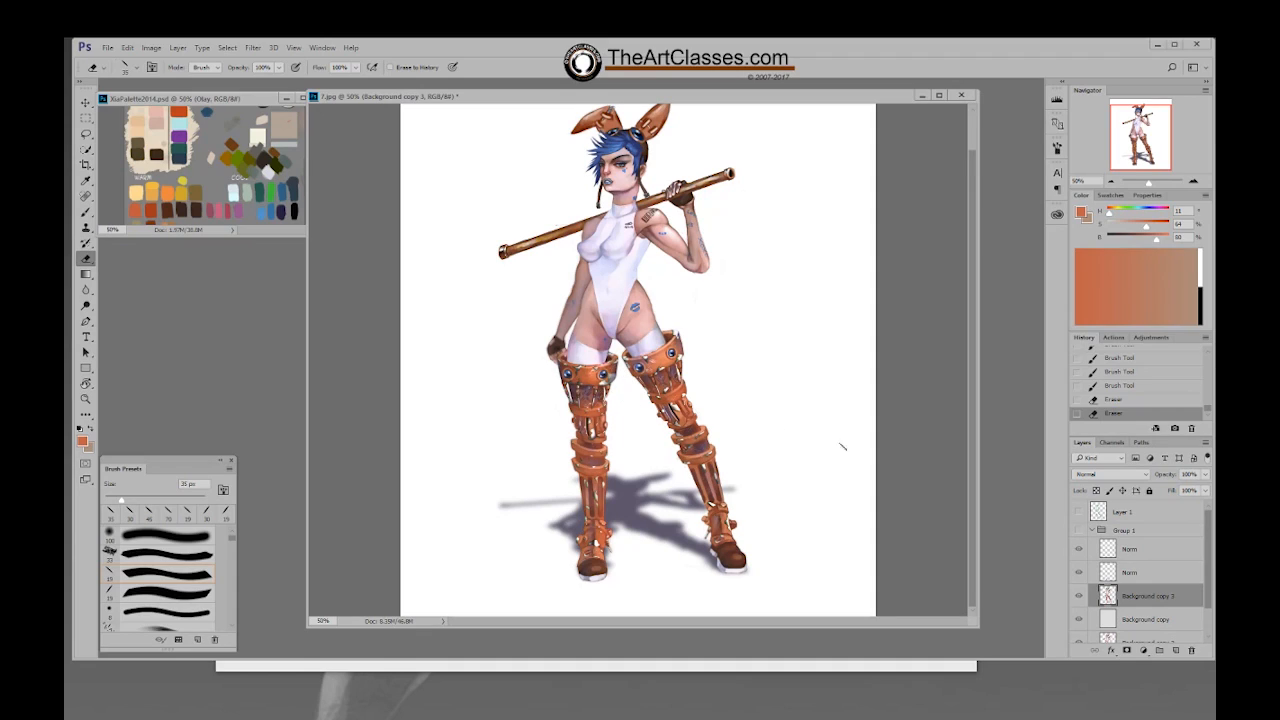
left_click(1079, 531)
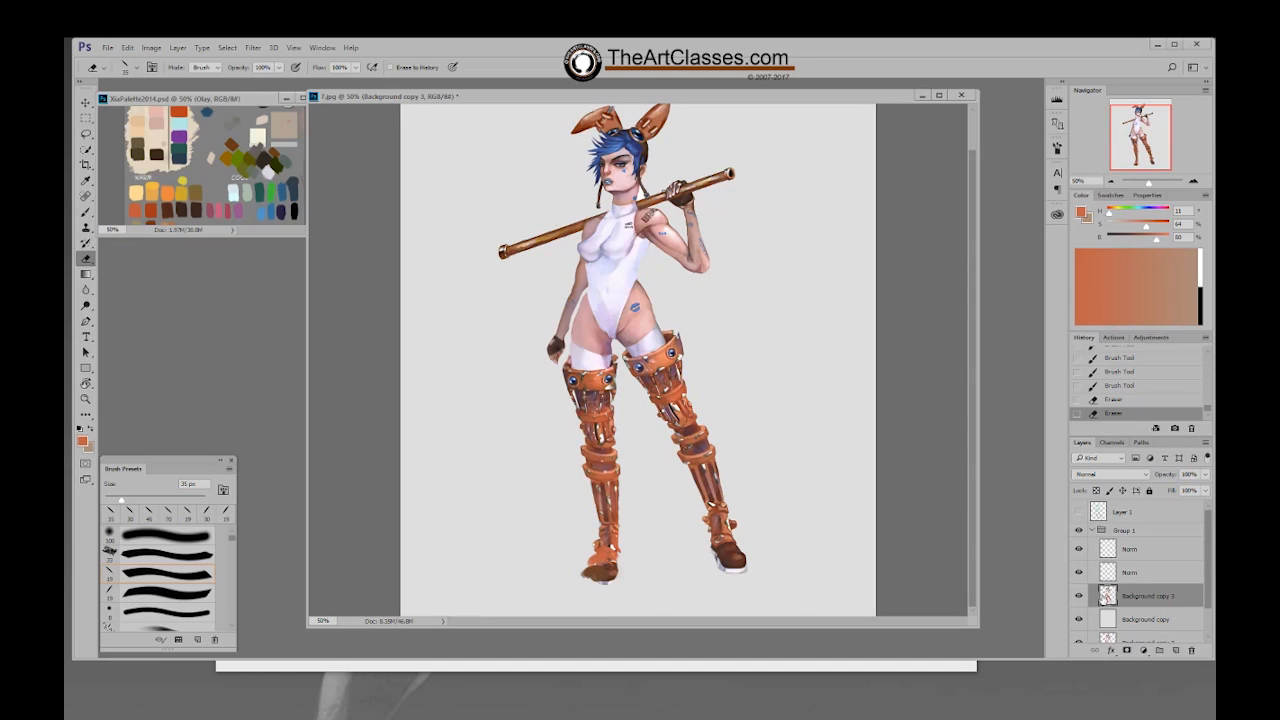
left_click(1079, 596)
left_click(1079, 597)
left_click(1079, 532)
left_click(1079, 531)
Step: Paint the inner-thigh shadow below the suit on Background copy 3 with sampled pink and mauve tones
key("b")
left_click(610, 342, "alt")
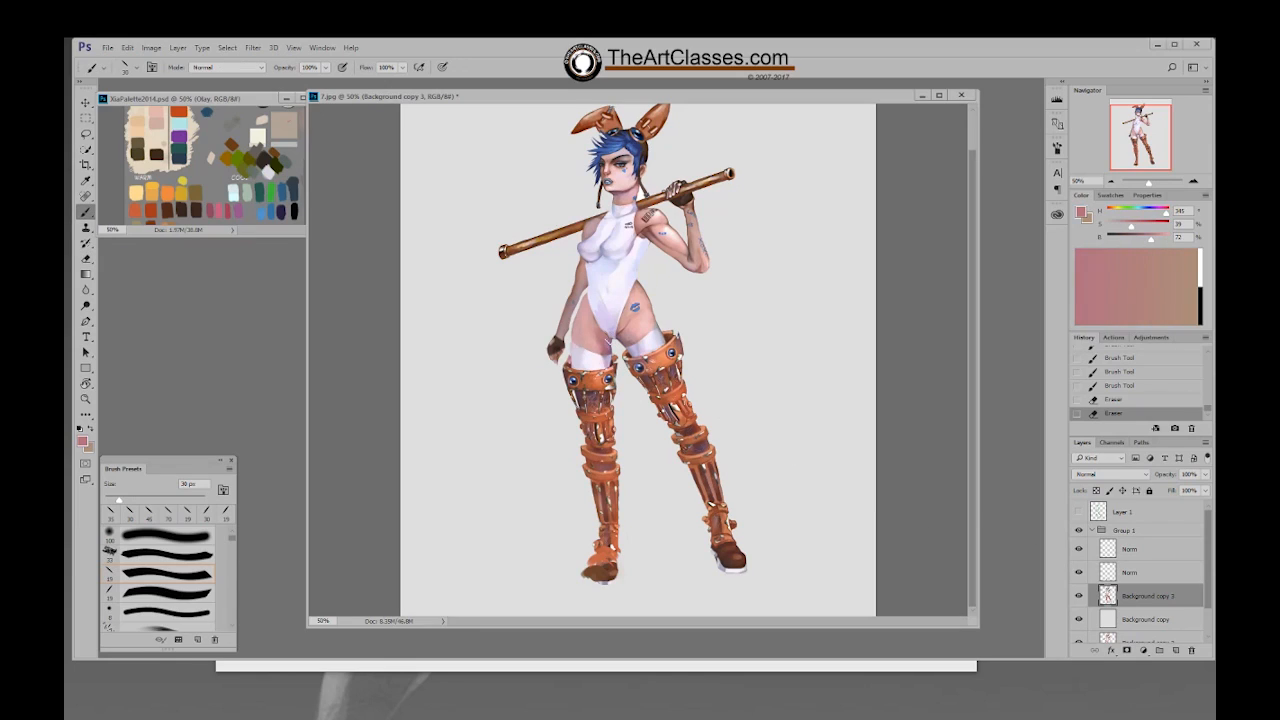
left_click(610, 340, "alt")
left_click_drag(610, 340, 606, 350)
left_click_drag(610, 341, 611, 357)
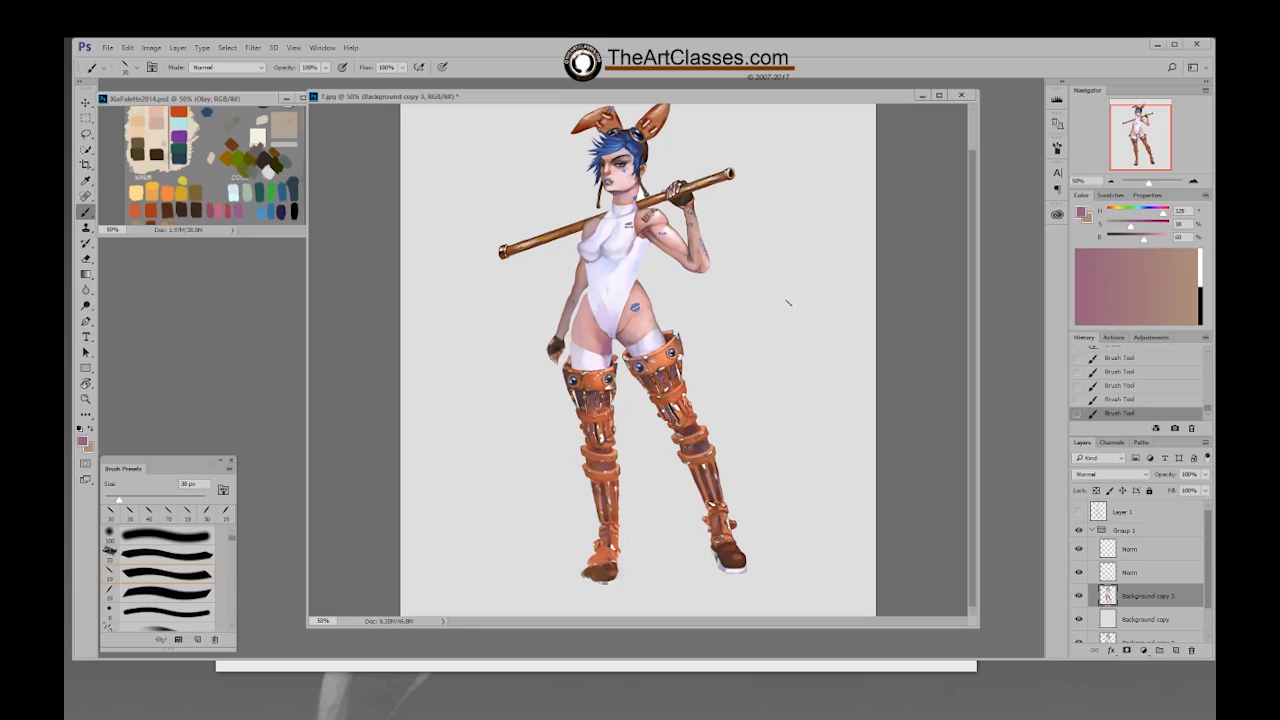
Step: Add a layer named Norm above Layer 1 and sample green from the palette document
left_click(1140, 513)
key("F2")
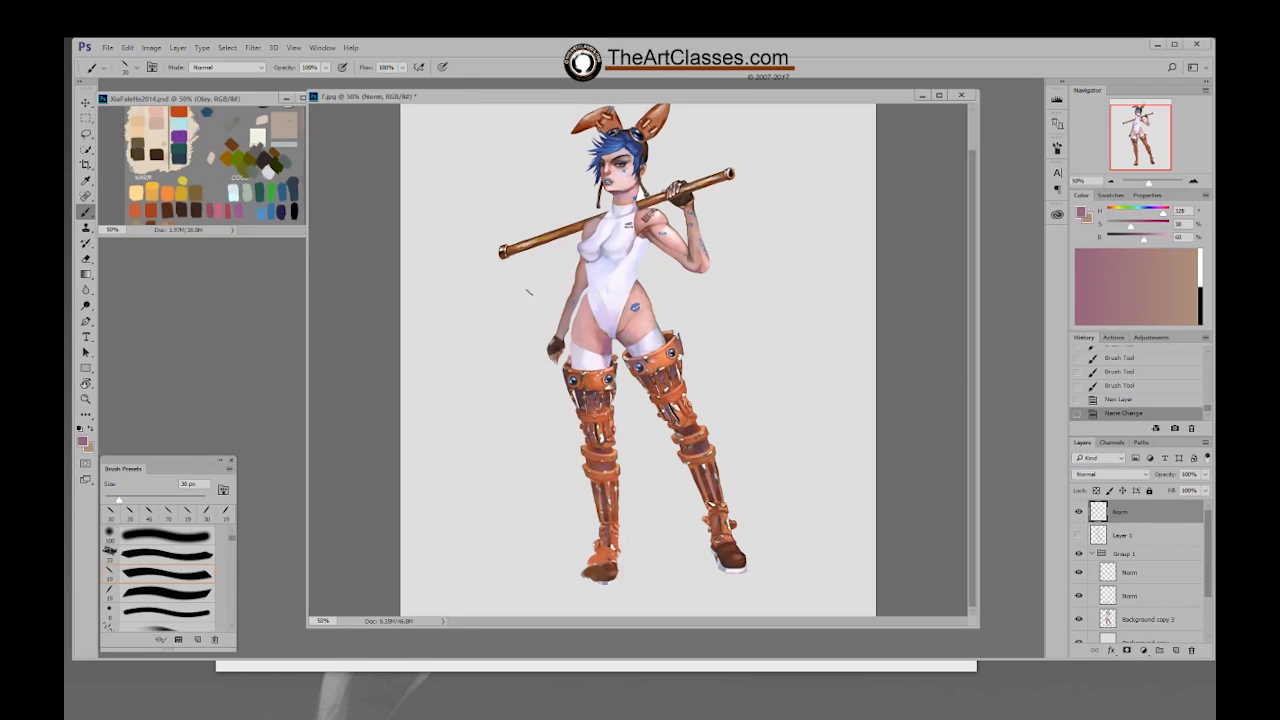
left_click(275, 185, "alt")
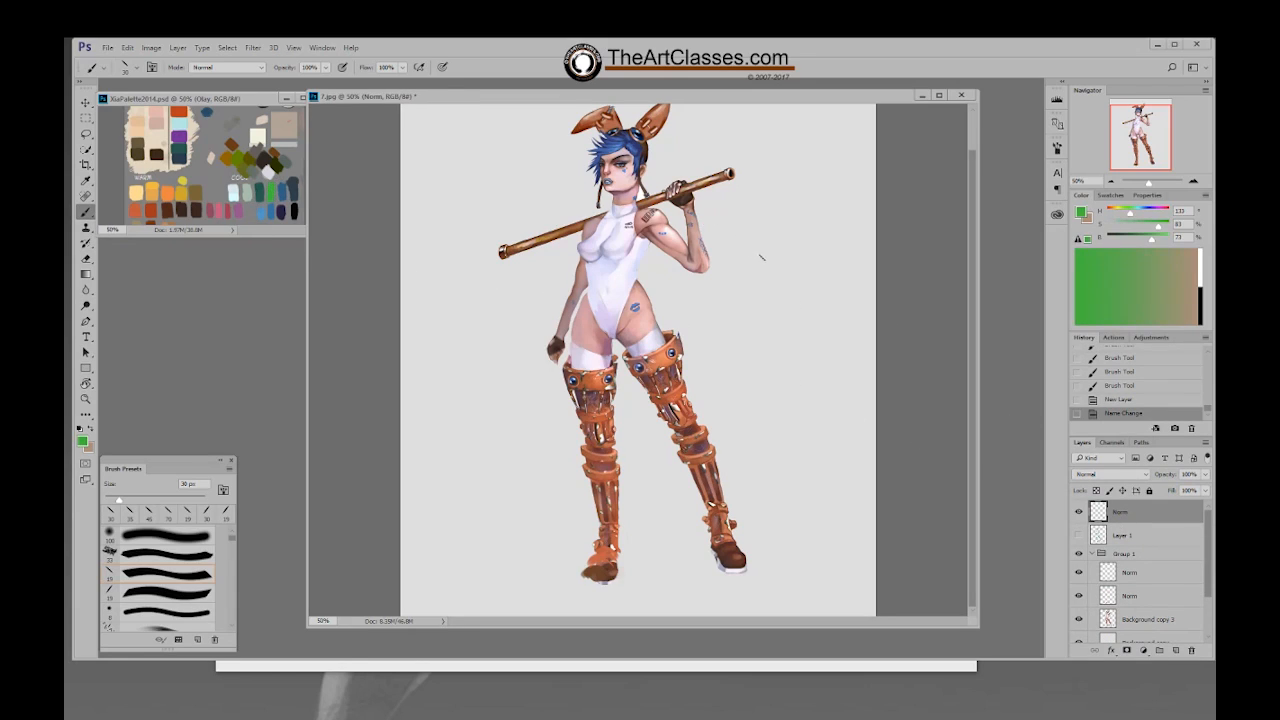
Step: Sketch a small green line diagram beside the figure's raised arm with a 20 px brush, redoing the first strokes
left_click_drag(751, 223, 757, 321)
left_click_drag(806, 229, 808, 330)
key("ctrl+z")
left_click_drag(751, 228, 758, 316)
mouse_move(771, 247)
left_mouse_down()
mouse_move(784, 249)
mouse_move(774, 317)
left_mouse_up()
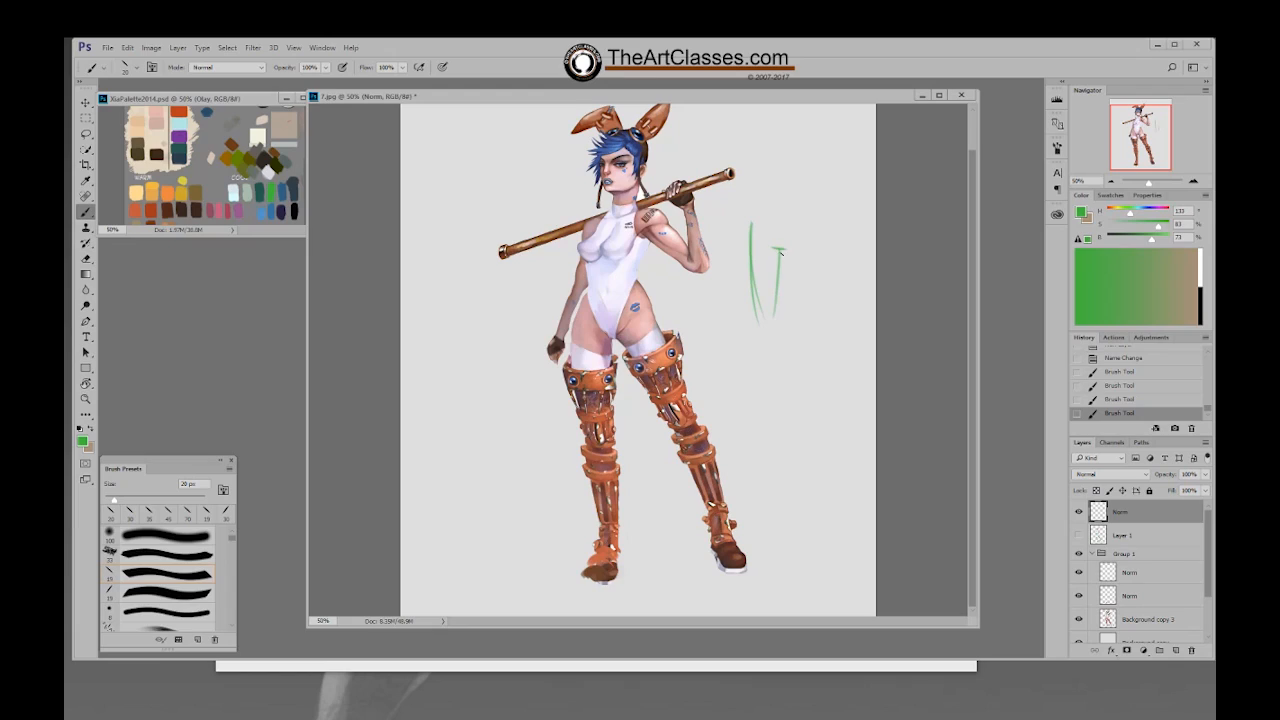
left_click_drag(781, 251, 787, 310)
mouse_move(799, 217)
left_mouse_down()
mouse_move(811, 252)
mouse_move(798, 318)
left_mouse_up()
left_click_drag(759, 217, 759, 318)
mouse_move(746, 251)
left_mouse_down()
mouse_move(783, 300)
mouse_move(749, 252)
mouse_move(764, 318)
mouse_move(794, 292)
mouse_move(803, 248)
mouse_move(817, 255)
mouse_move(800, 325)
left_mouse_up()
mouse_move(770, 269)
left_mouse_down()
mouse_move(744, 254)
mouse_move(754, 312)
mouse_move(778, 300)
mouse_move(753, 318)
mouse_move(795, 322)
mouse_move(775, 299)
mouse_move(794, 294)
mouse_move(769, 316)
mouse_move(786, 242)
left_mouse_up()
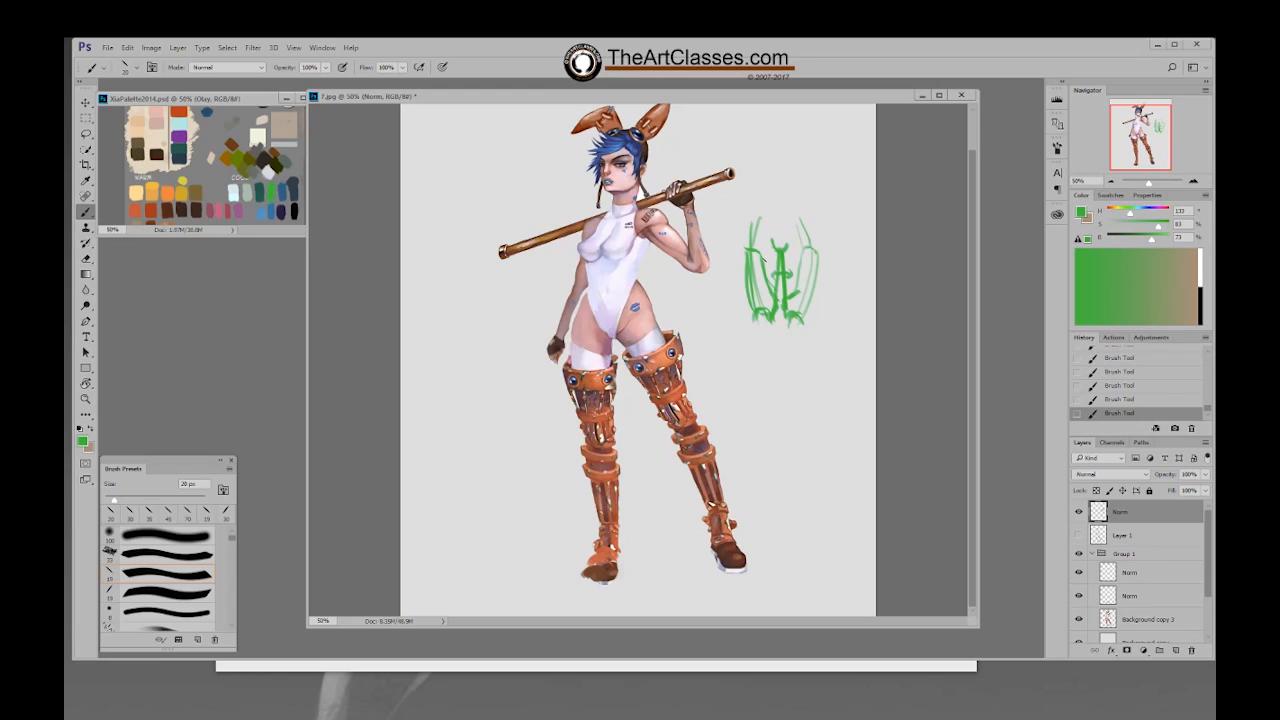
mouse_move(756, 254)
left_mouse_down()
mouse_move(752, 268)
mouse_move(790, 282)
left_mouse_up()
Step: Compare the painting with and without the green sketch, Background copy 3, and the whole of Group 1
left_click(1078, 511)
left_click(1078, 511)
left_click(1078, 619)
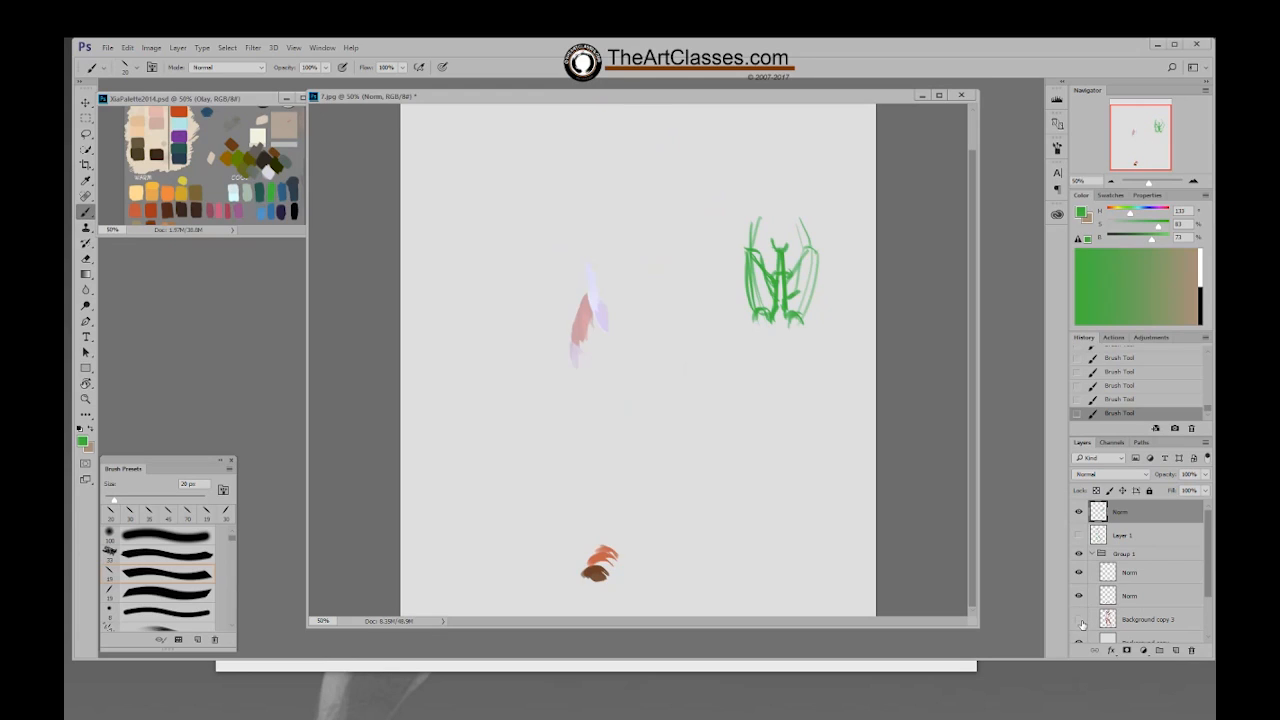
left_click(1079, 619)
left_click(1079, 572)
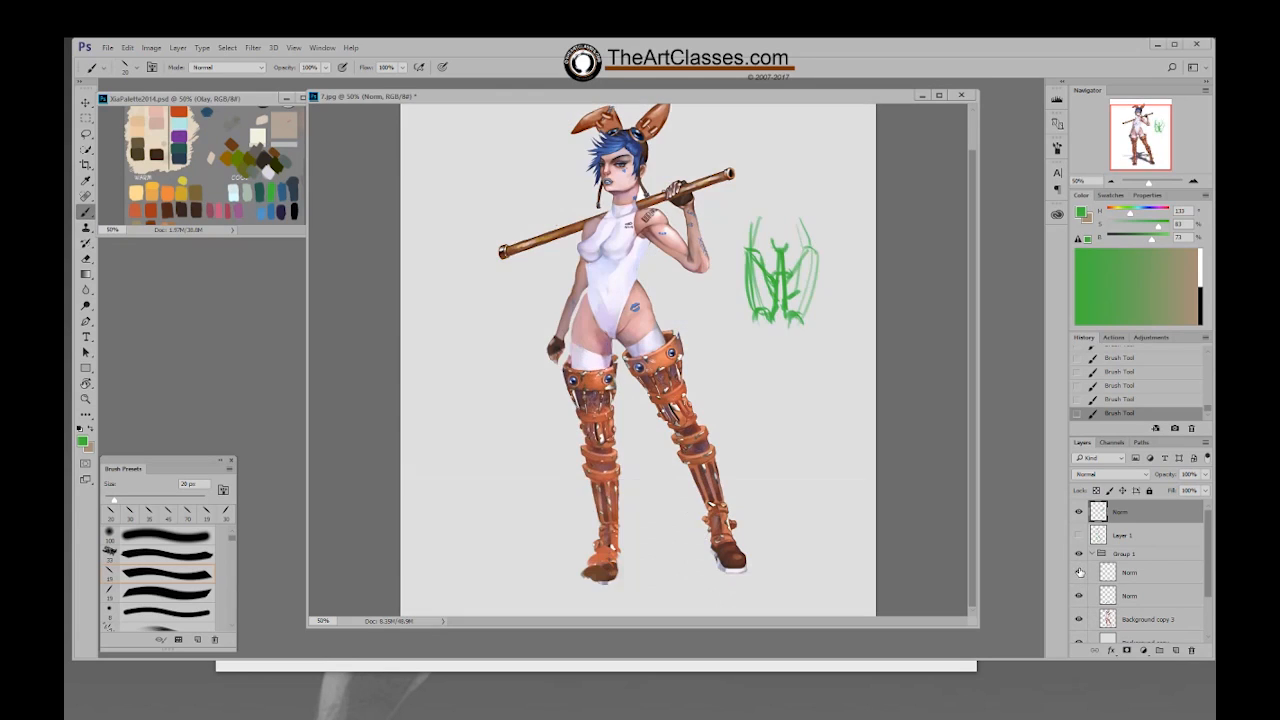
left_click(1078, 553)
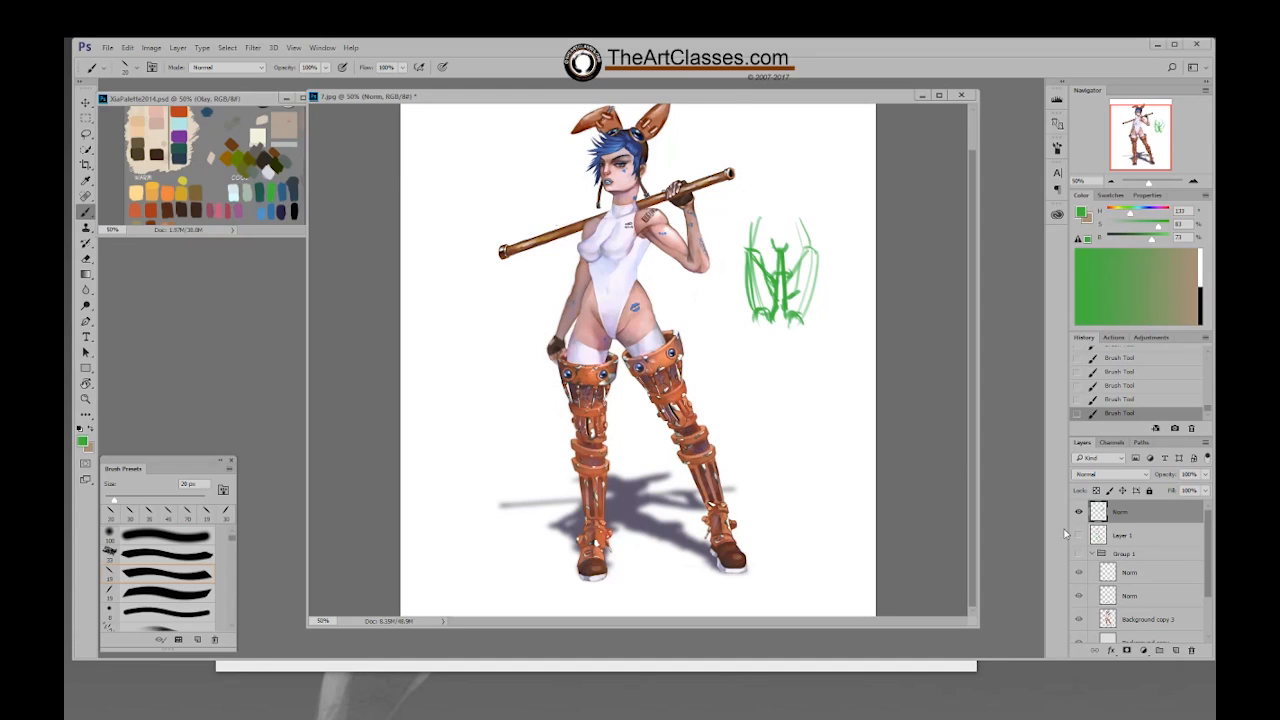
left_click(1079, 553)
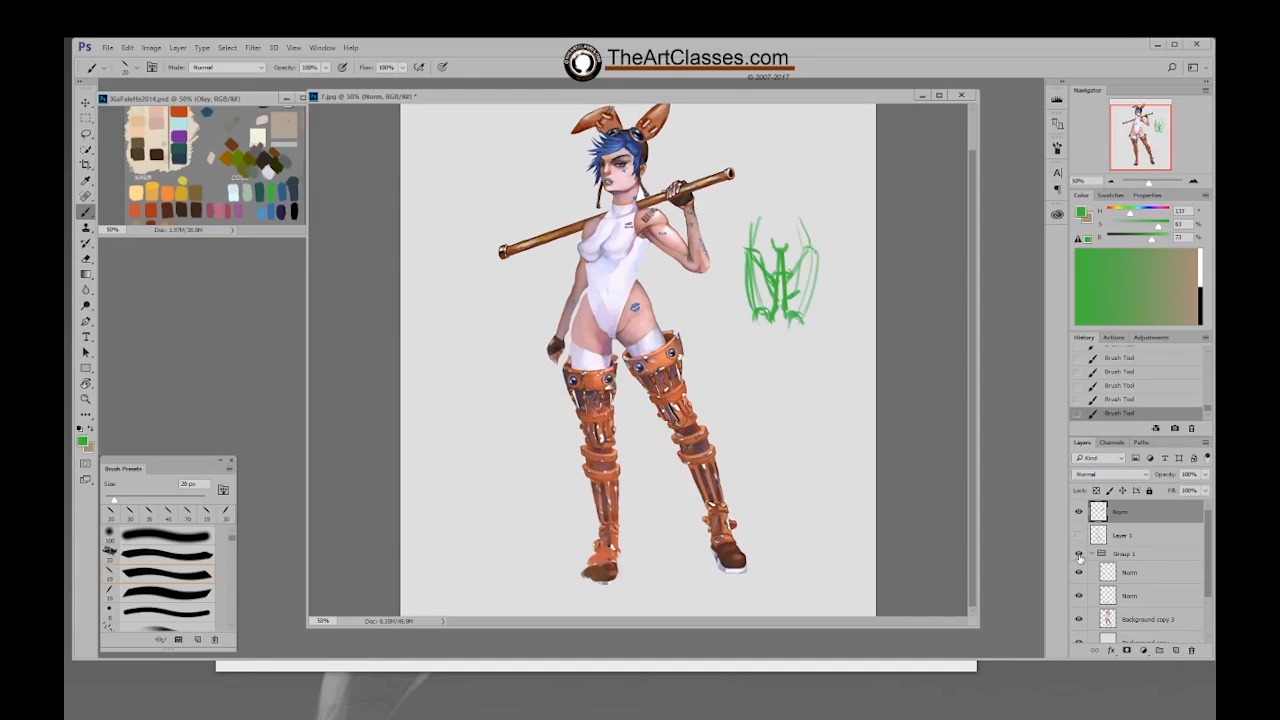
Step: Trim the inner edge of the right boot's cuff on Background copy 3, and ready the Brush on the Norm layer directly above it
left_click(1128, 620)
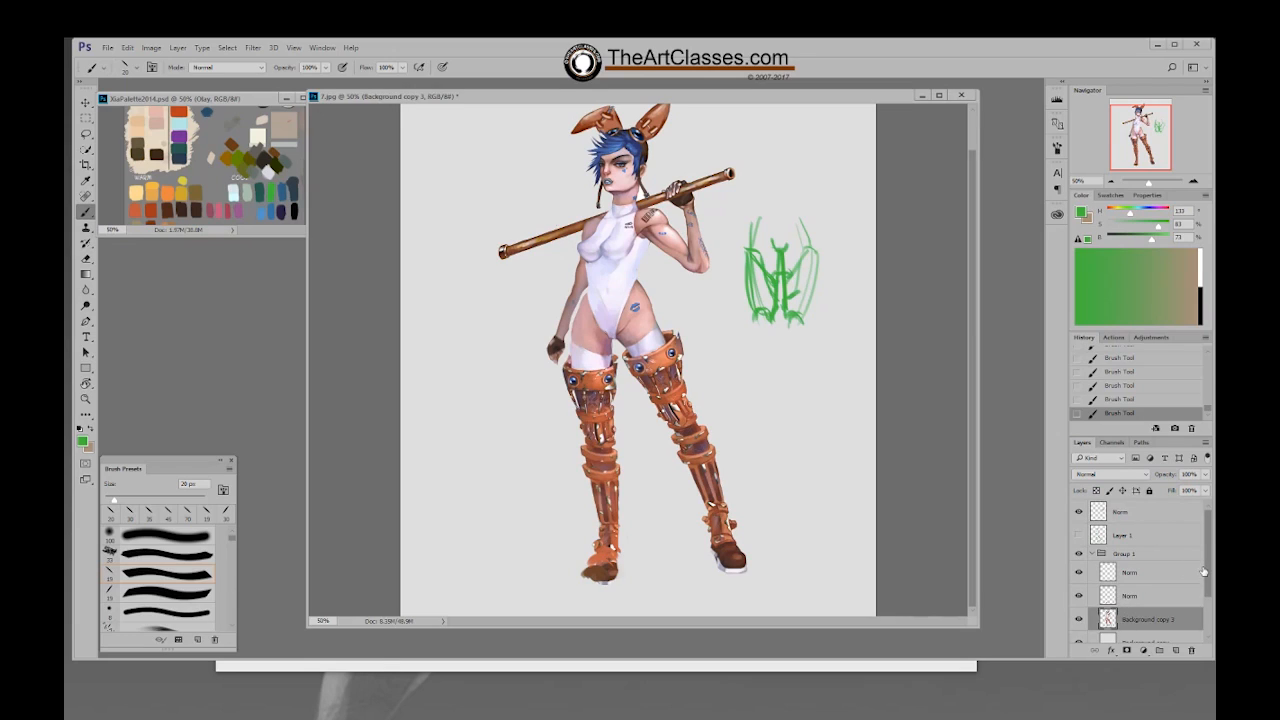
left_click_drag(1205, 572, 1205, 590)
left_click(1079, 600)
left_click(1079, 600)
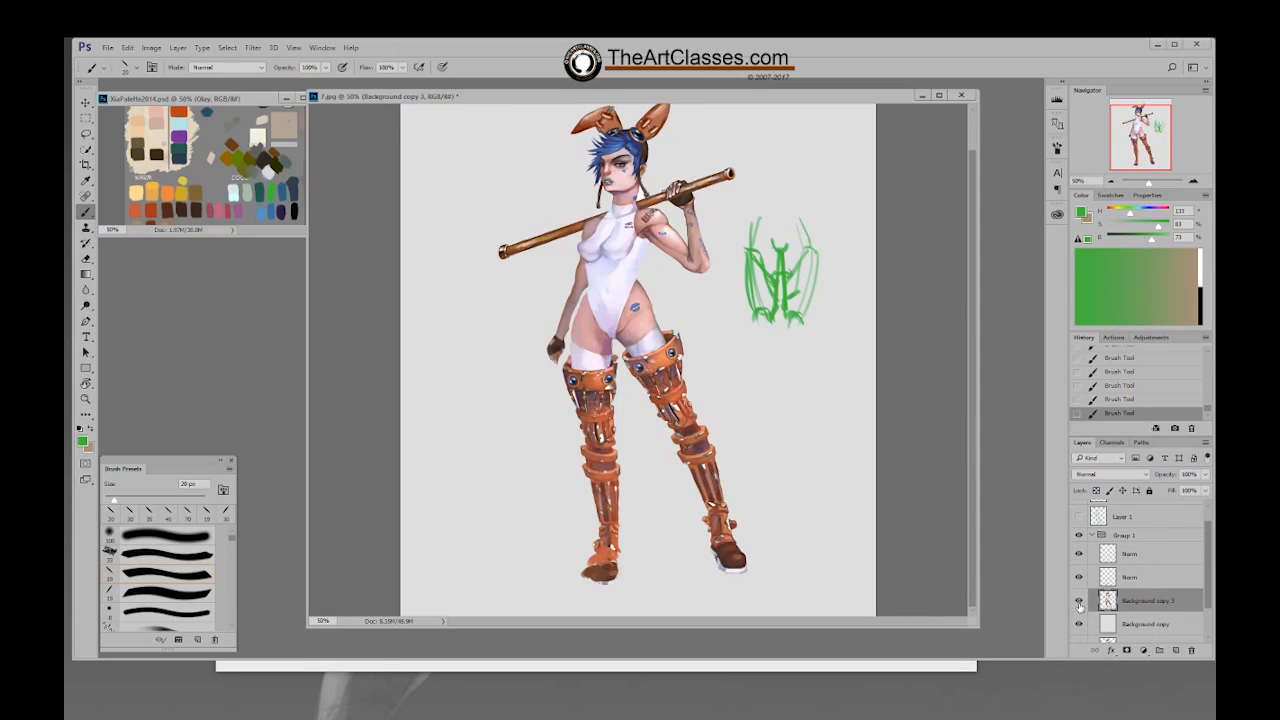
left_click(1079, 577)
left_click(1079, 577)
key("e")
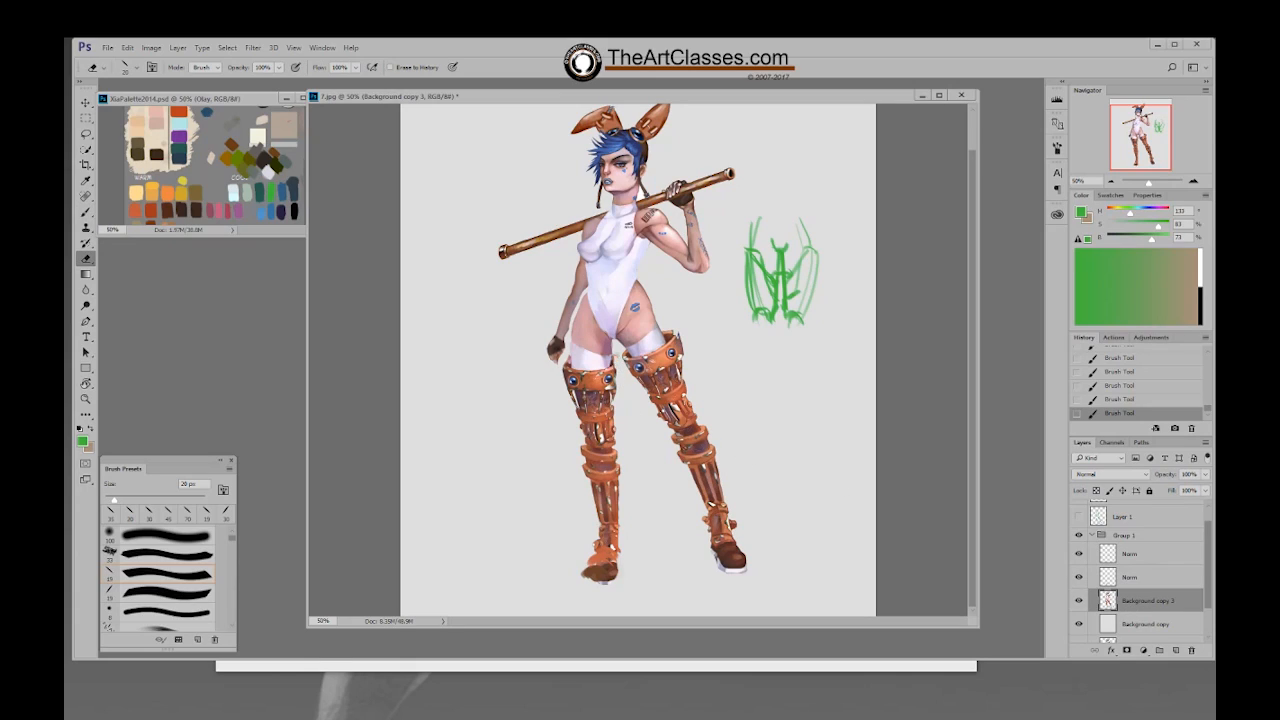
mouse_move(616, 365)
left_mouse_down()
mouse_move(616, 380)
mouse_move(605, 367)
mouse_move(613, 392)
left_mouse_up()
key("alt")
key("b")
left_click(1132, 578)
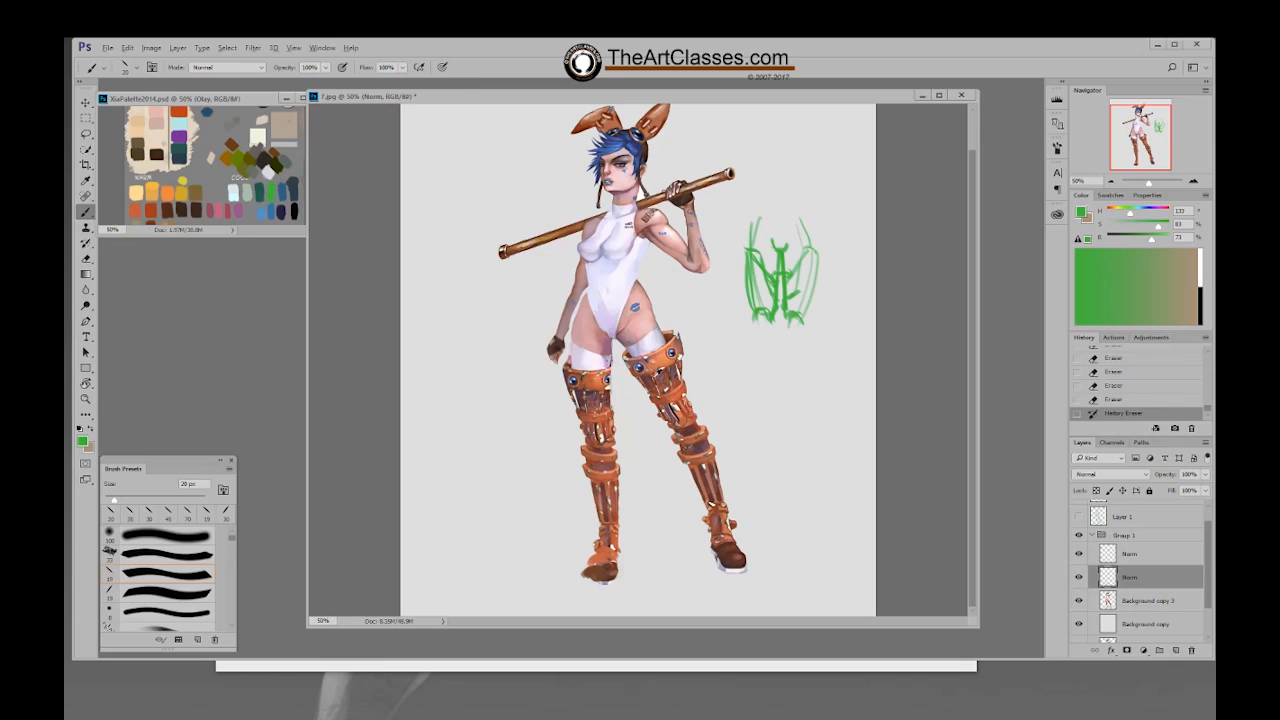
Step: Extend the right thigh's stocking into the trimmed cuff area on the Norm layer, painting with lavender and near-white sampled from the figure
left_click(610, 360, "alt")
left_click_drag(610, 362, 608, 420)
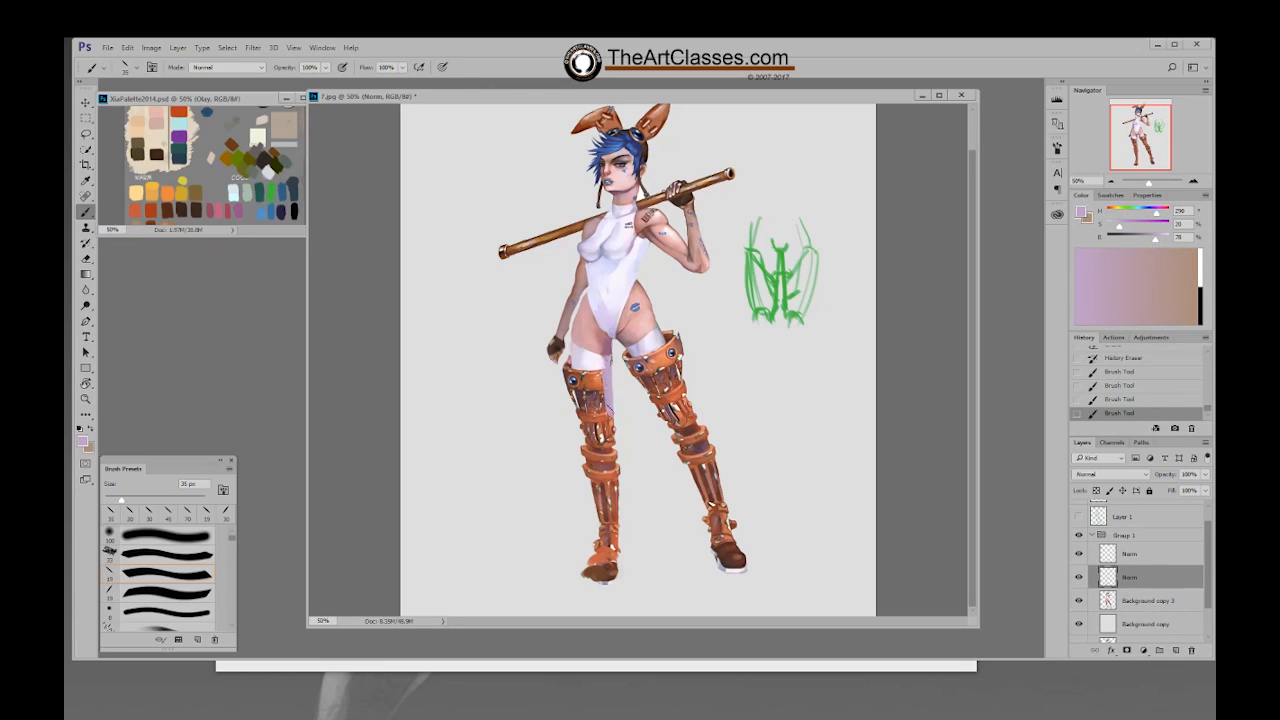
left_click(608, 400, "alt")
mouse_move(599, 364)
left_mouse_down()
mouse_move(611, 418)
mouse_move(607, 373)
mouse_move(601, 382)
left_mouse_up()
left_click(598, 378, "alt")
left_click(603, 364, "alt")
left_click(604, 360, "alt")
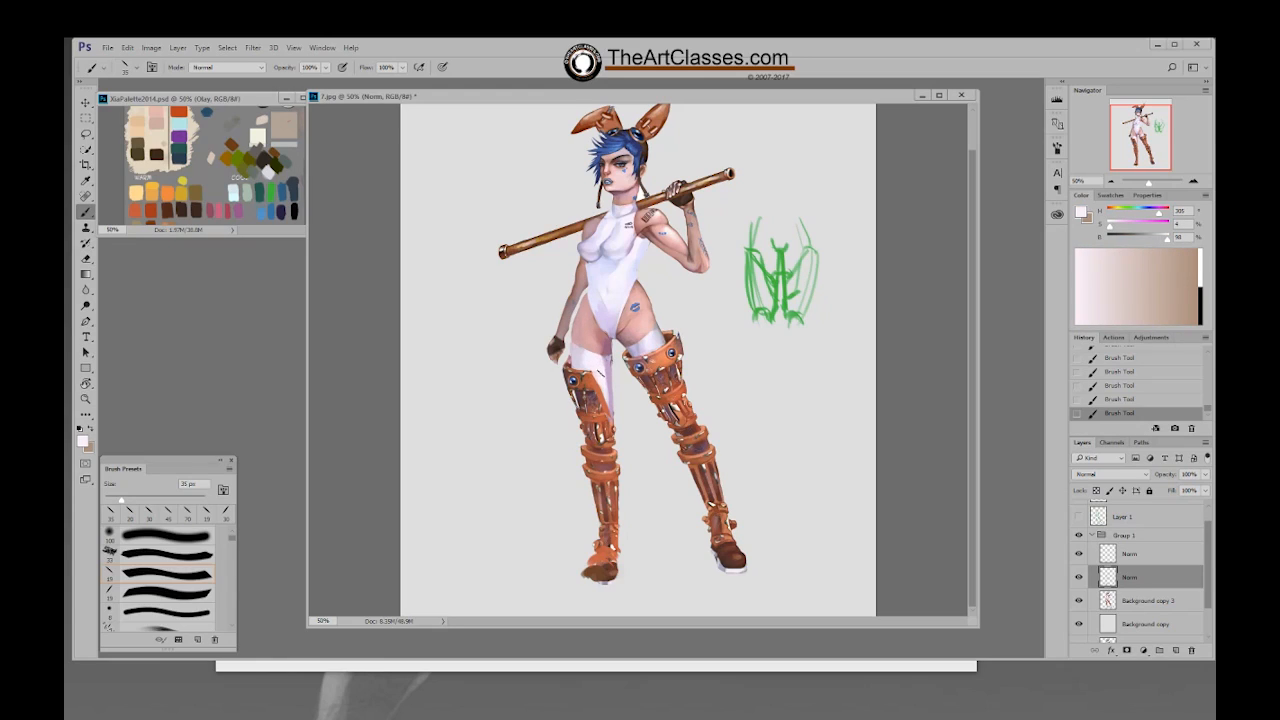
Step: Refine the edge where the right stocking meets the boot with small strokes of sampled white, orange and dark brown
left_click(610, 408, "alt")
left_click(601, 385, "alt")
left_click(594, 383, "alt")
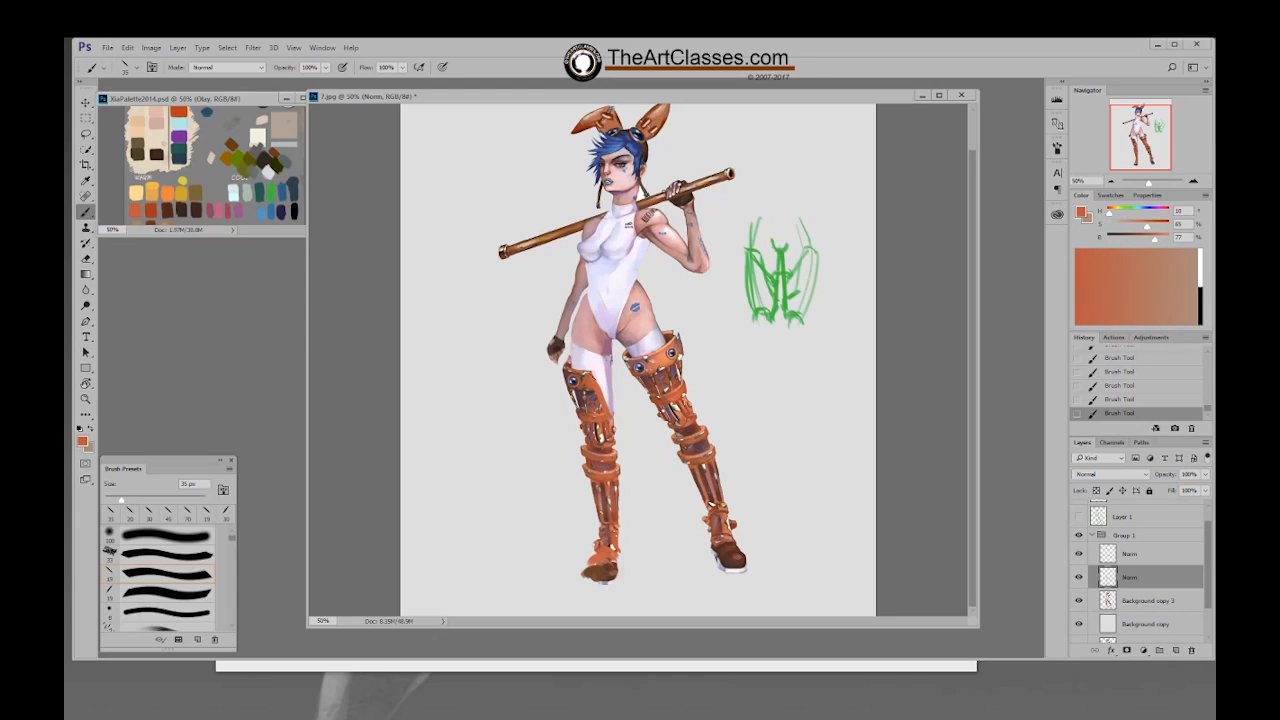
left_click(593, 369, "alt")
left_click(596, 378, "alt")
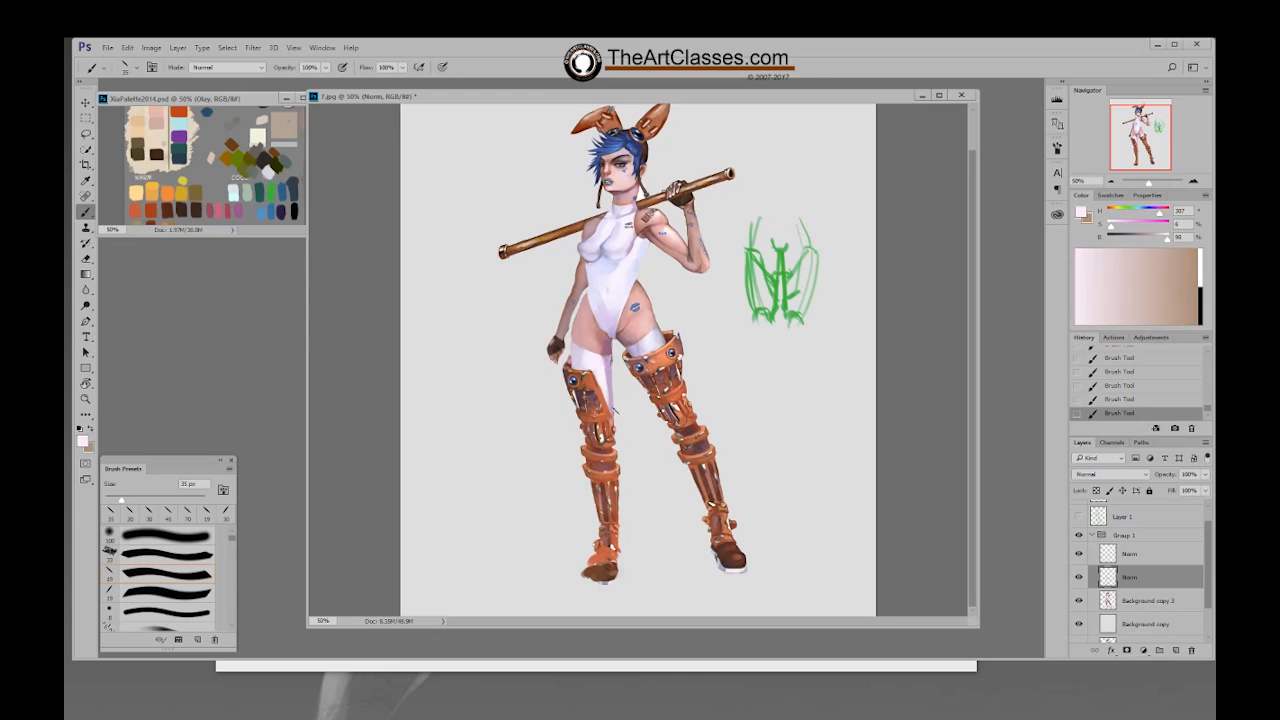
left_click(612, 412, "alt")
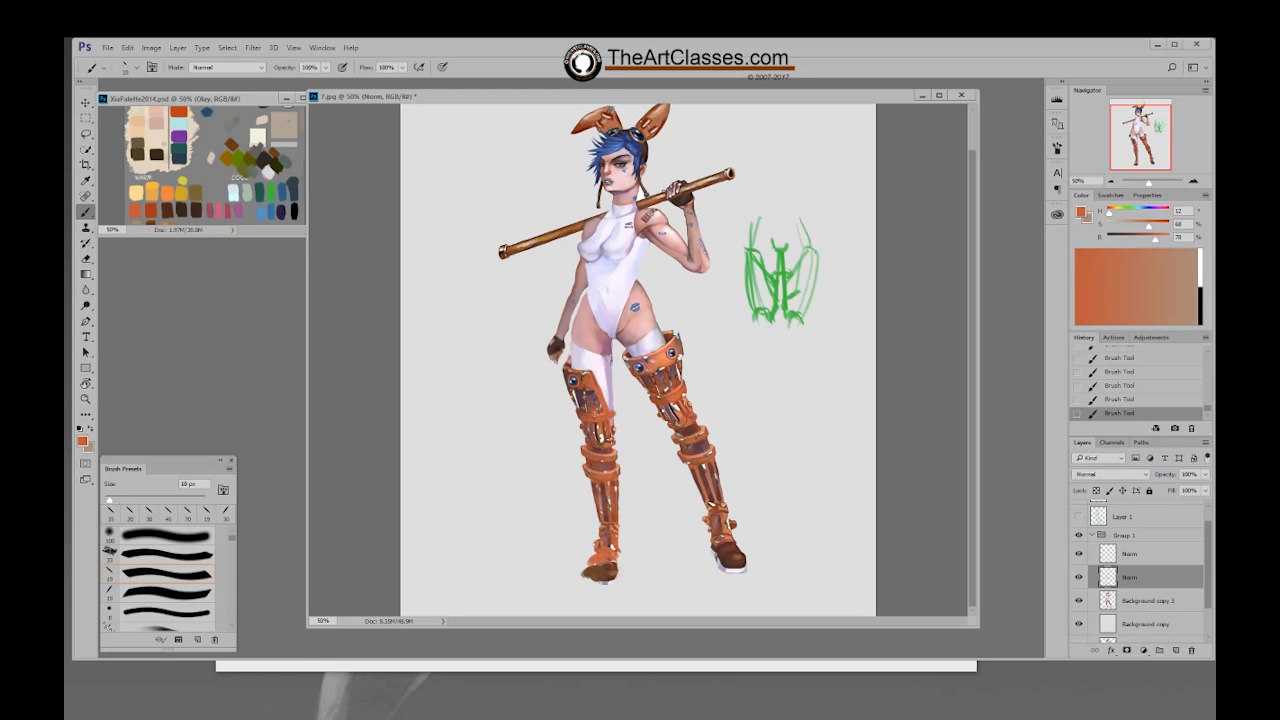
left_click(602, 427, "alt")
left_click(610, 420, "alt")
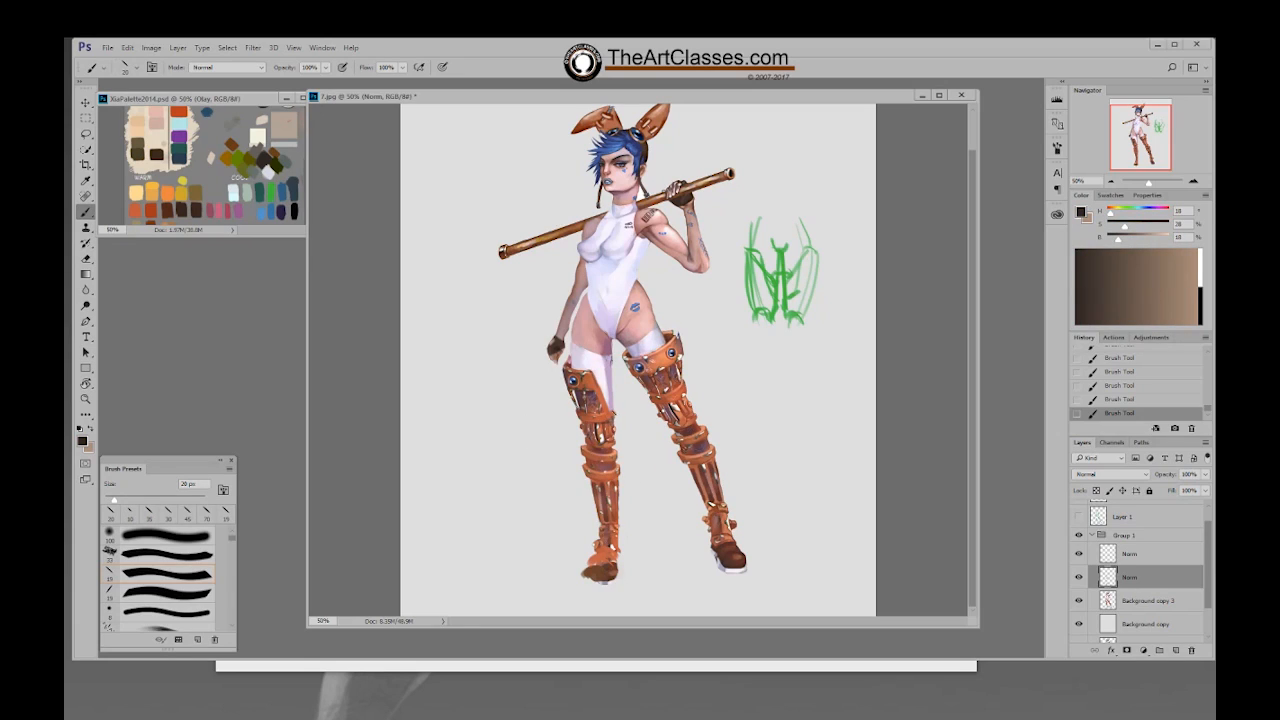
left_click(614, 409, "alt")
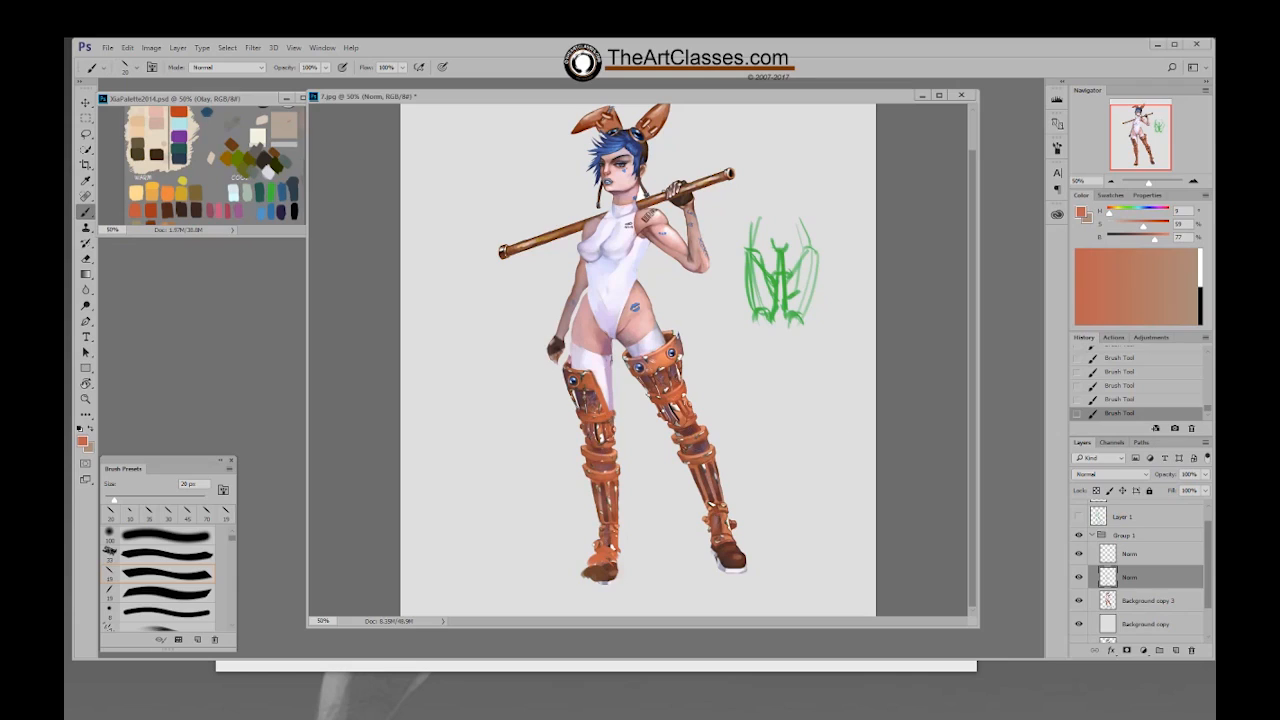
Step: Show Layer 1's green guide lines and touch up the crotch and inner right thigh with sampled lavender and mauve, using a 20 px brush
left_click(1078, 516)
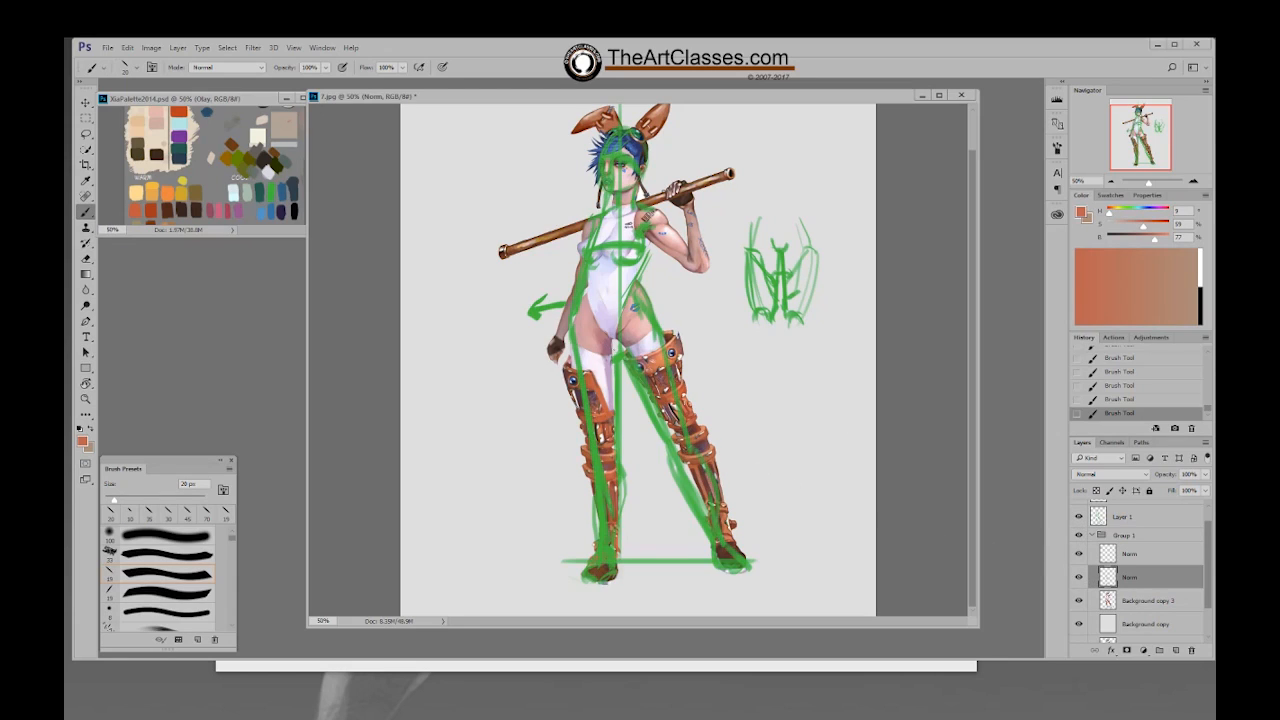
left_click(613, 335, "alt")
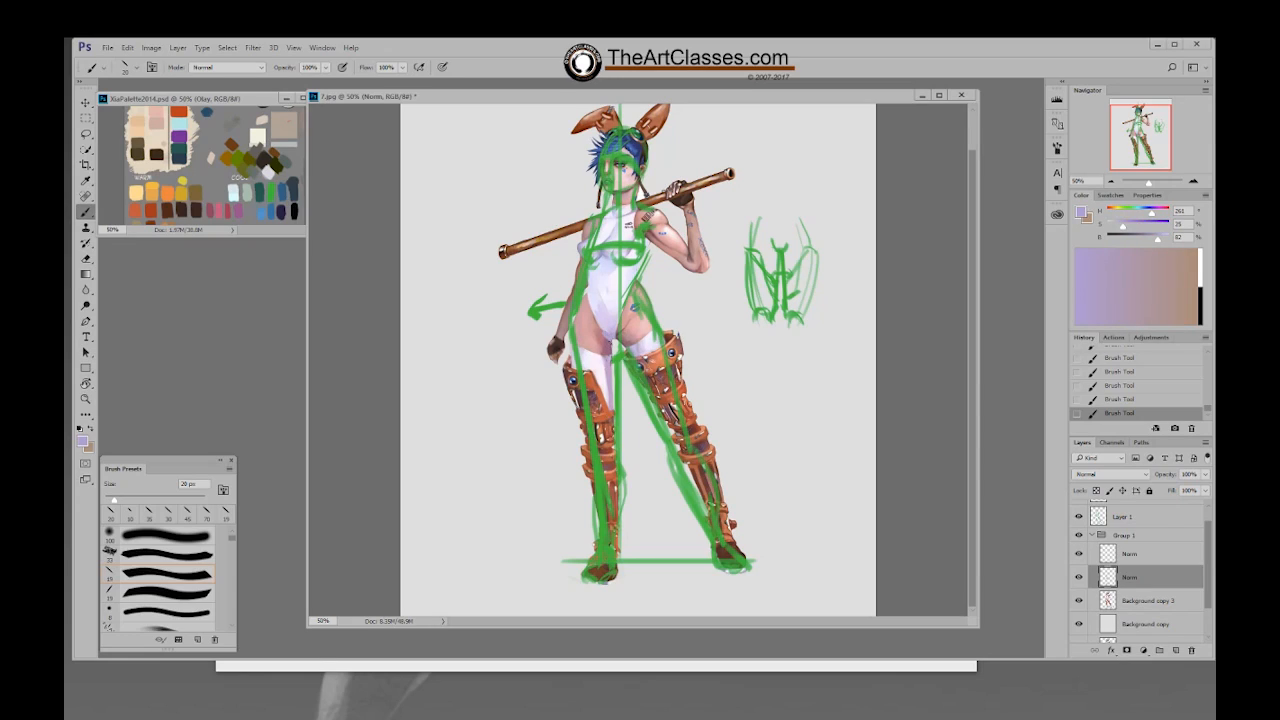
left_click(614, 342, "alt")
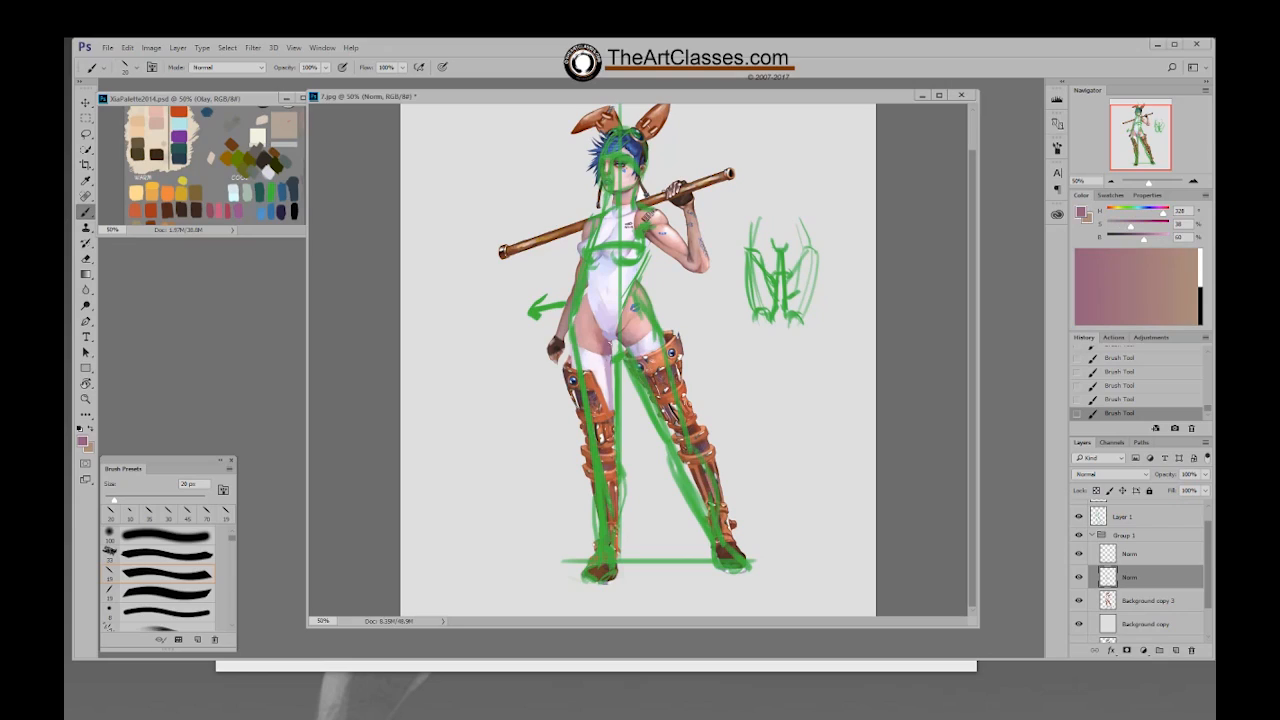
left_click(614, 343, "alt")
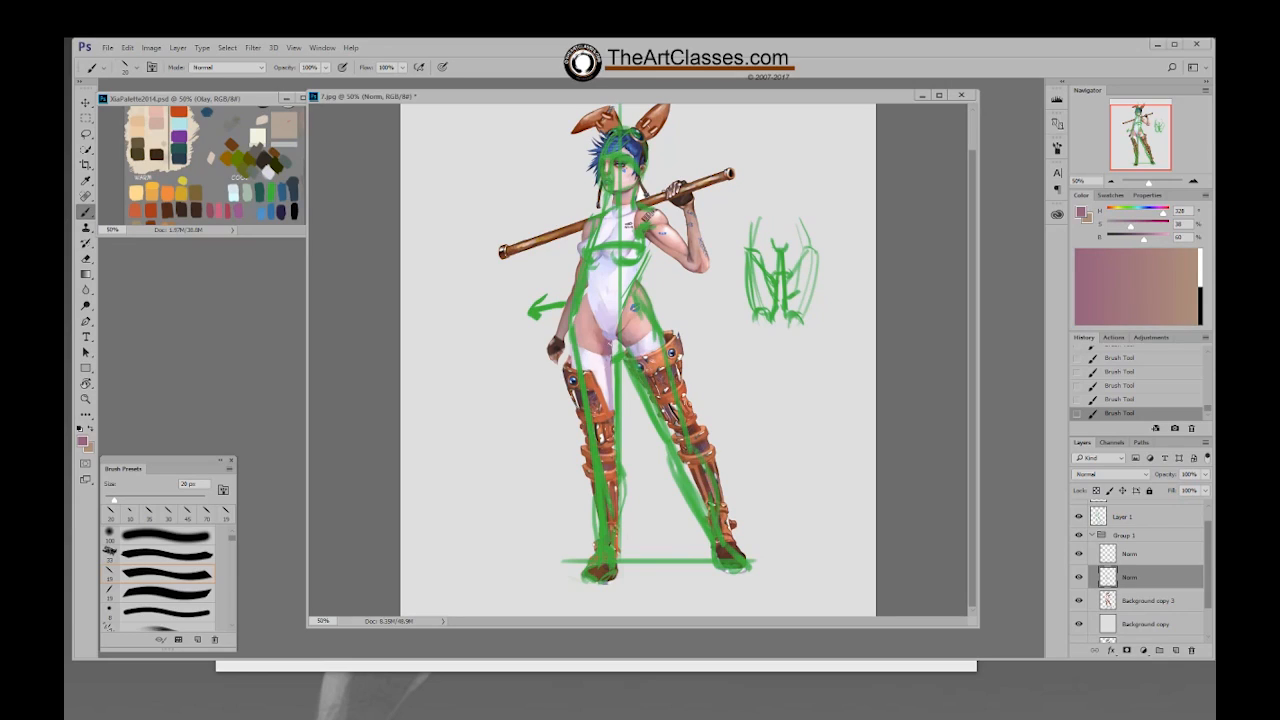
left_click(612, 358, "alt")
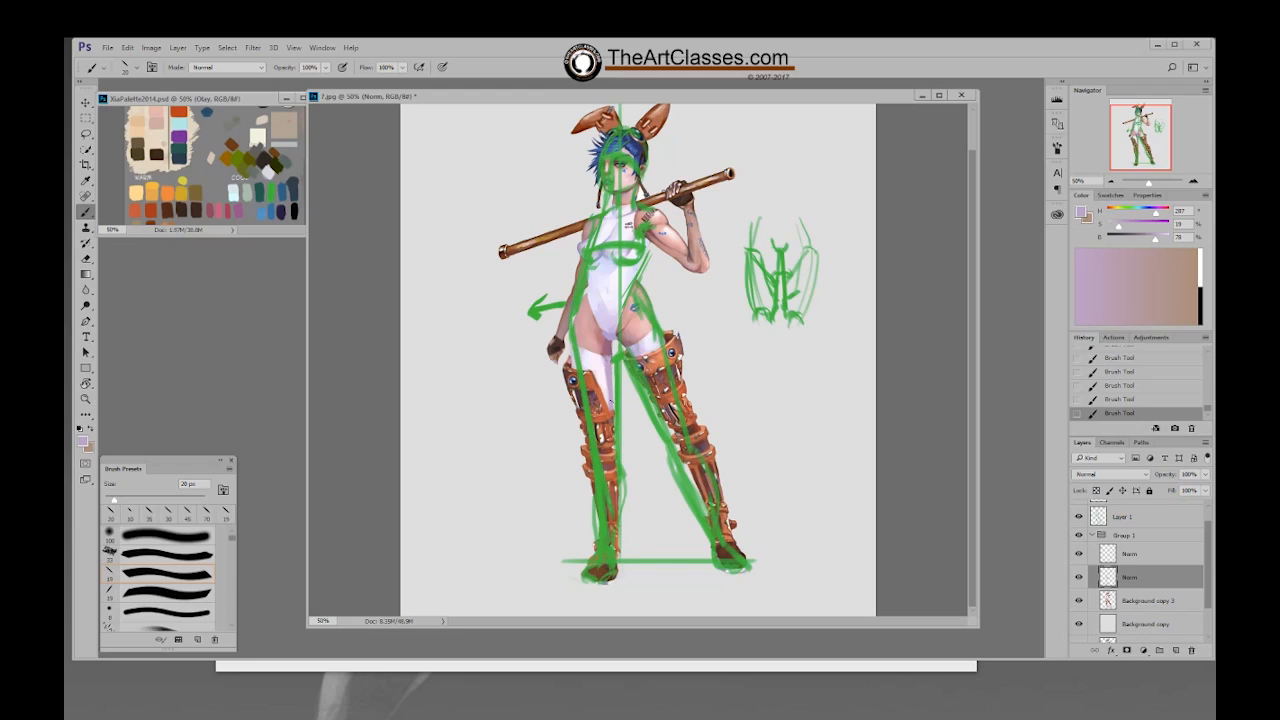
left_click(607, 355, "alt")
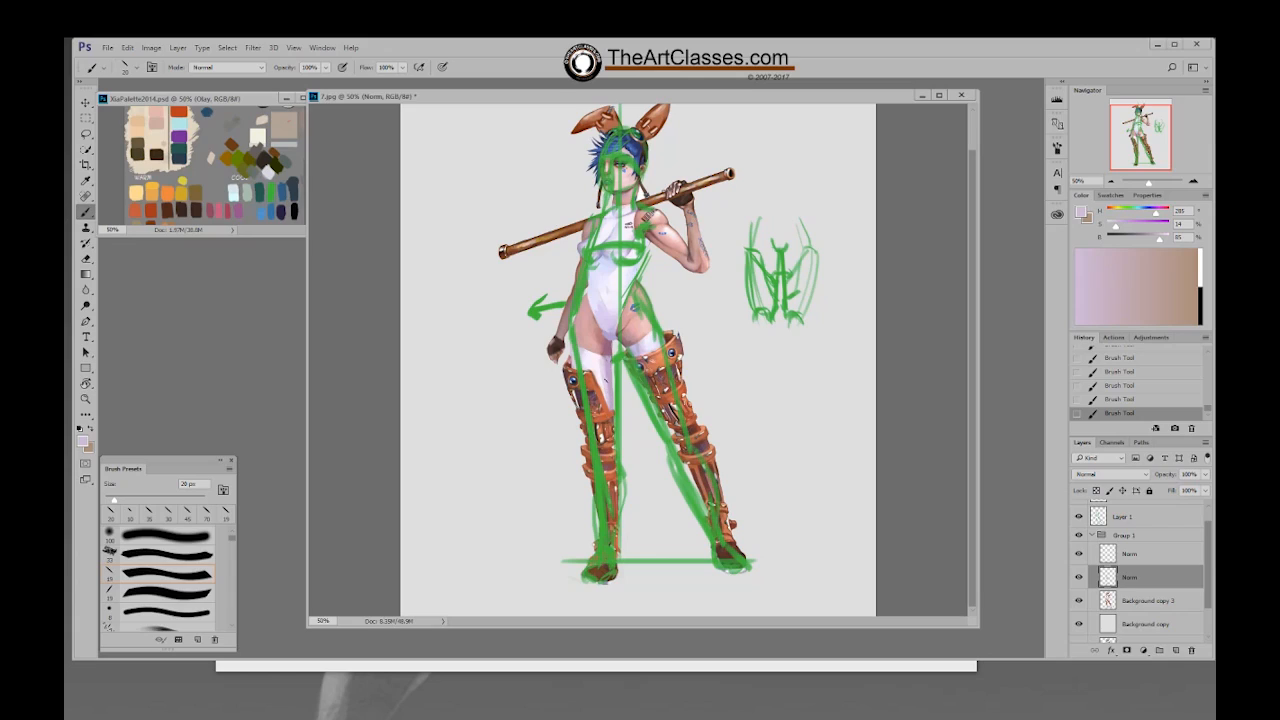
left_click(612, 382, "alt")
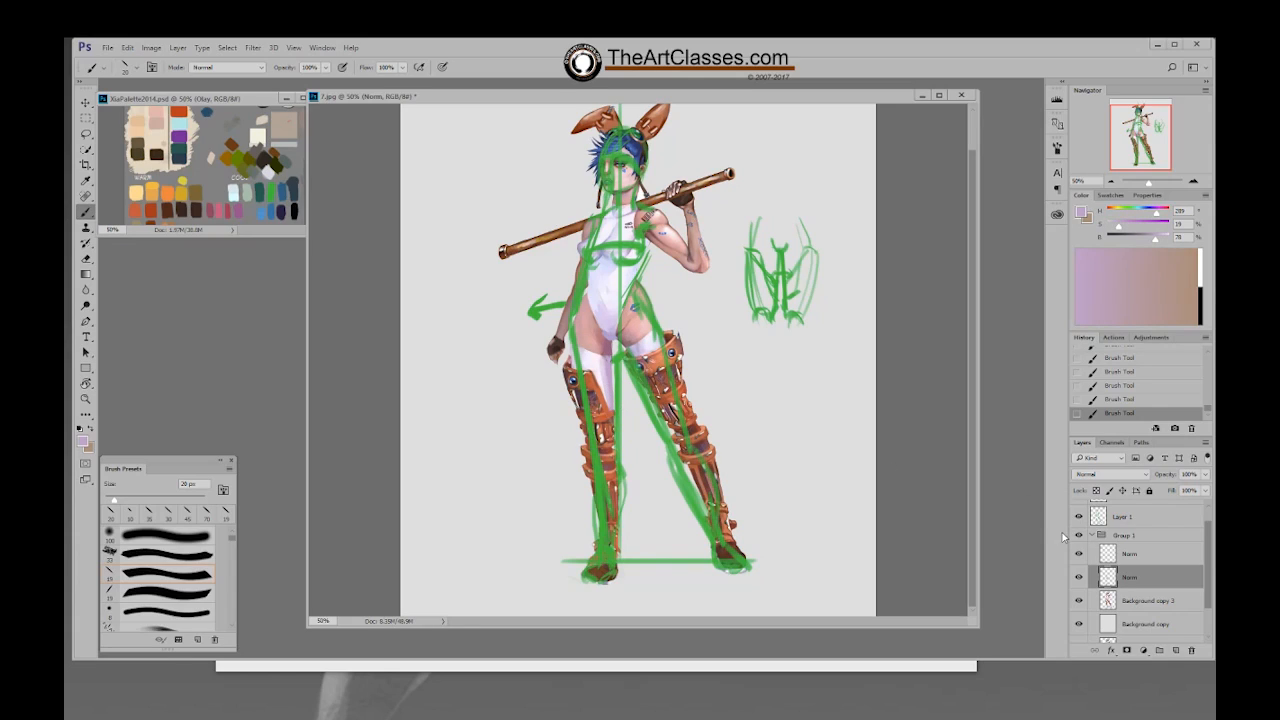
Step: Merge the upper Norm layer in Group 1 down into the Norm layer beneath it
left_click(1079, 555)
left_click(1135, 554)
key("ctrl+e")
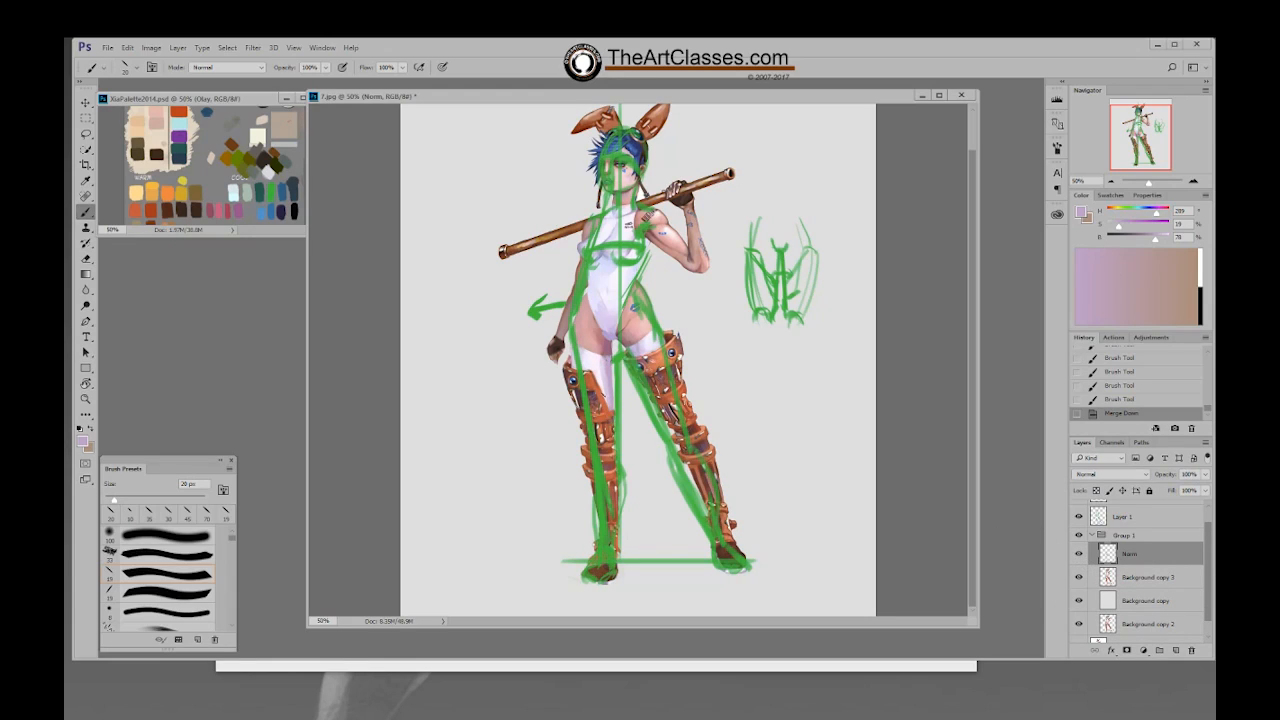
Step: Lasso the figure's left leg on Background copy 3, rotate it 1.42° and nudge it toward the right leg, then deselect it
key("alt")
left_click(1142, 577)
key("l")
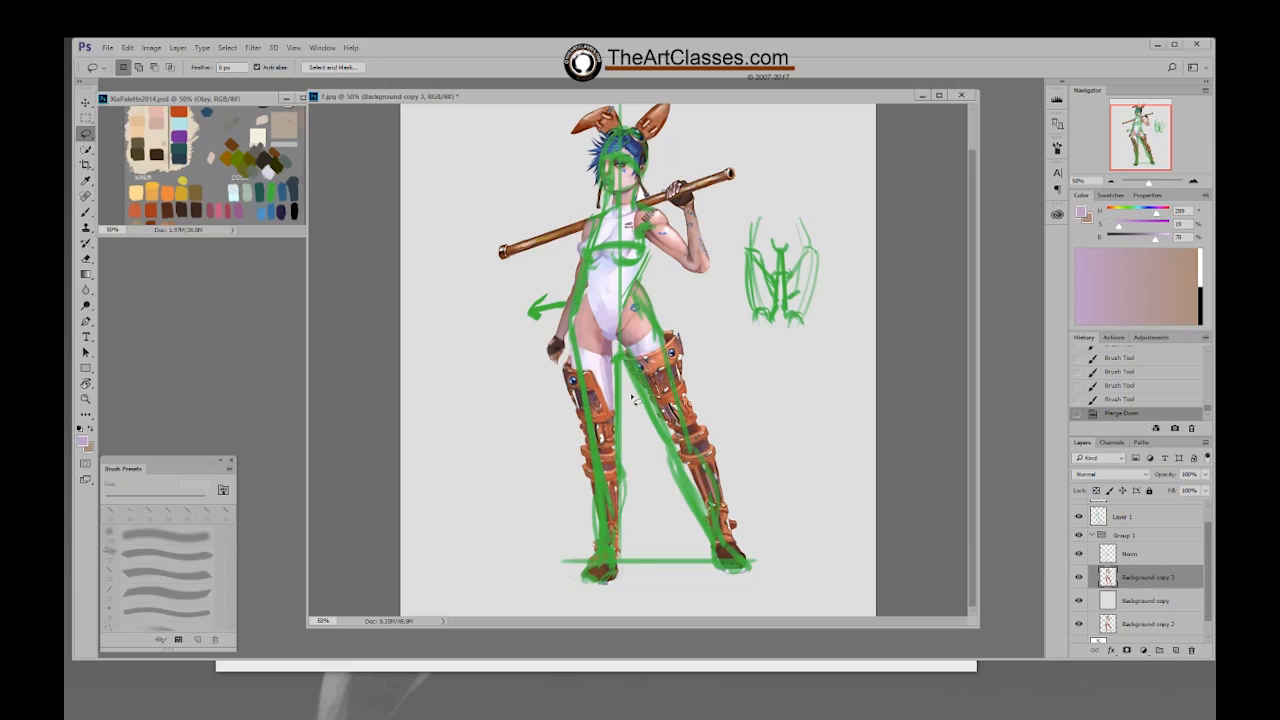
mouse_move(639, 411)
left_mouse_down()
mouse_move(619, 335)
mouse_move(641, 281)
mouse_move(764, 496)
mouse_move(765, 622)
mouse_move(684, 532)
mouse_move(641, 409)
mouse_move(682, 431)
left_mouse_up()
key("ctrl+t")
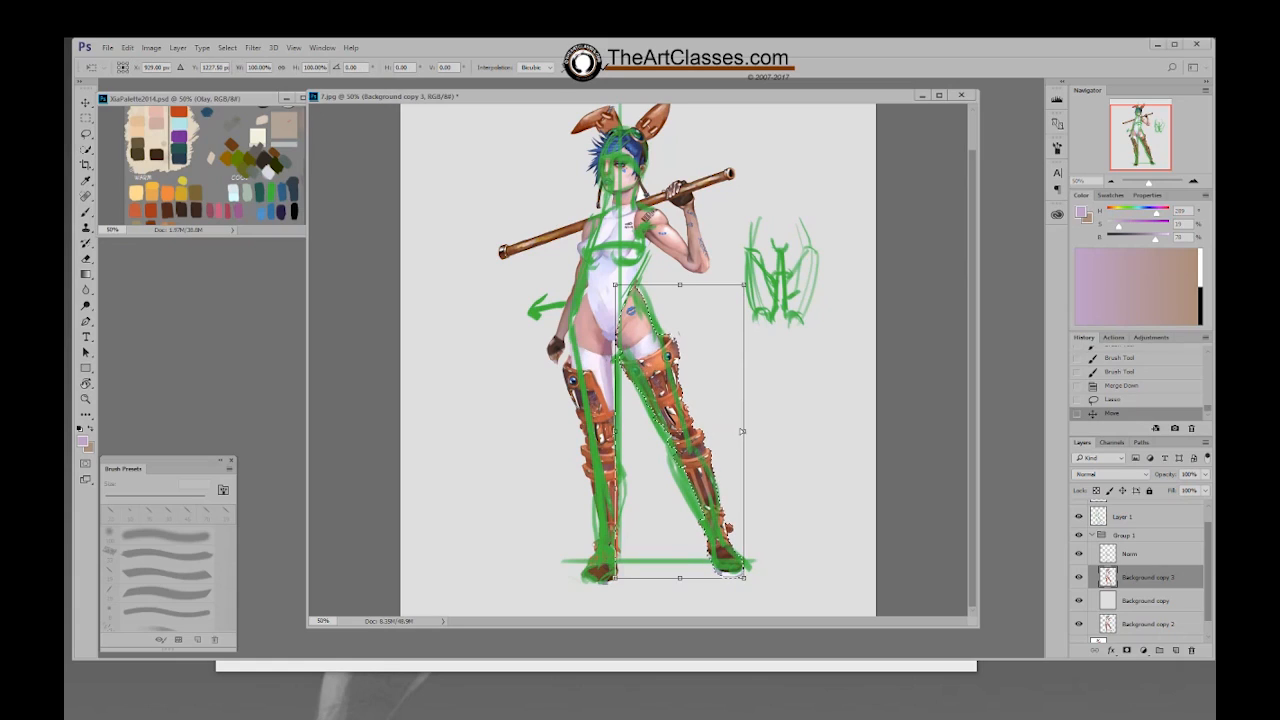
left_click_drag(756, 409, 757, 409)
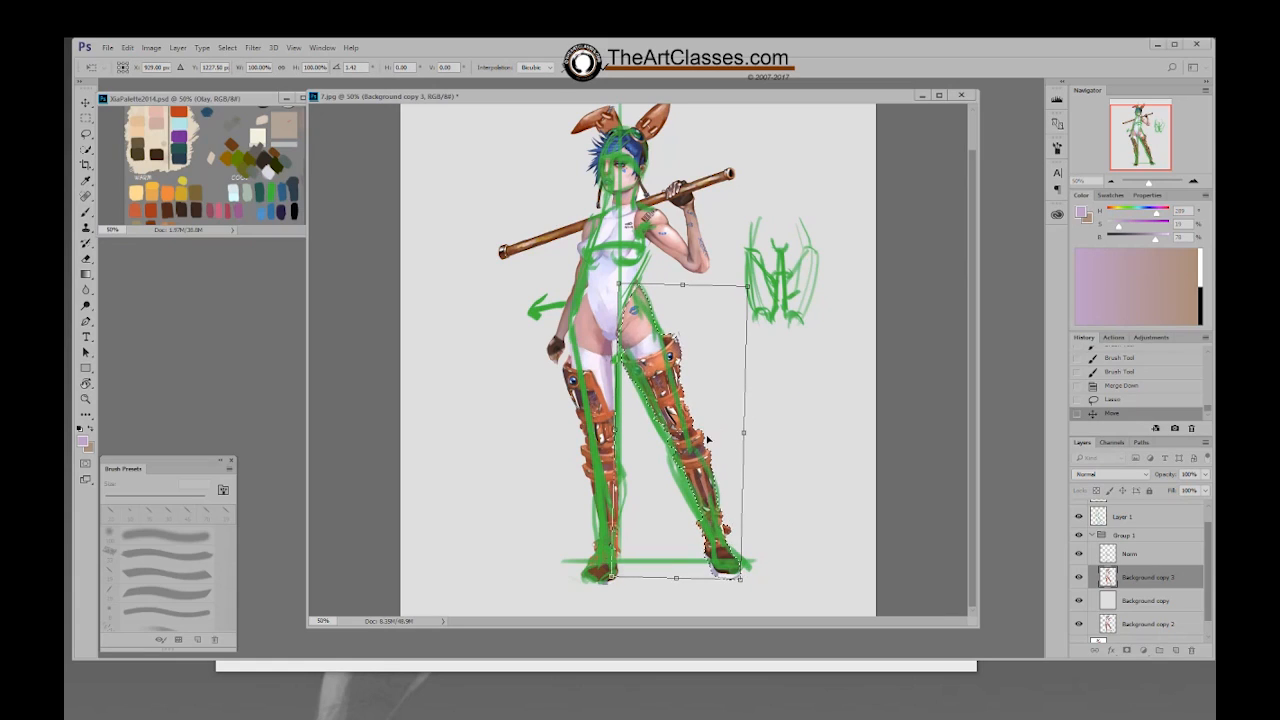
key("Left")
key("Left")
key("Left")
key("Left")
key("Left")
key("Left")
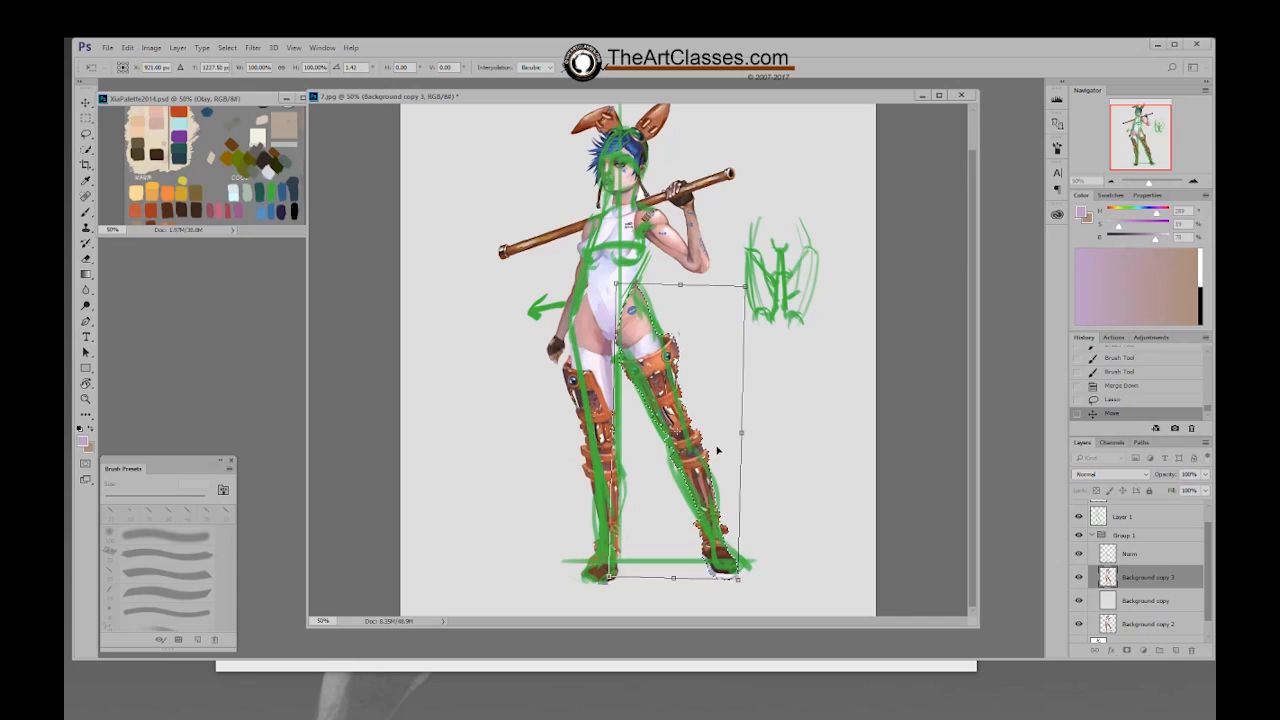
key("Return")
key("l")
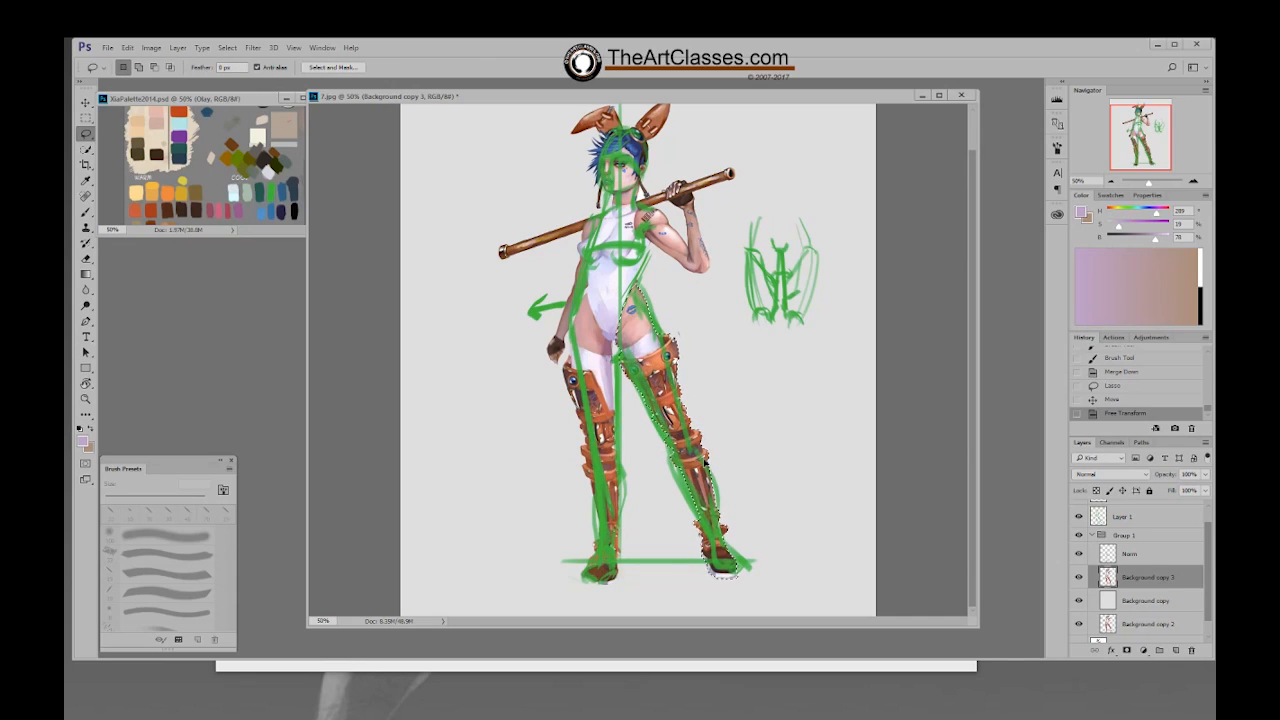
key("ctrl+d")
Step: Erase the excess along the left leg's inner edge with a 20 px eraser, and compare the pose with and without Layer 1's guides
key("e")
left_click_drag(622, 362, 641, 396)
left_click_drag(636, 388, 647, 406)
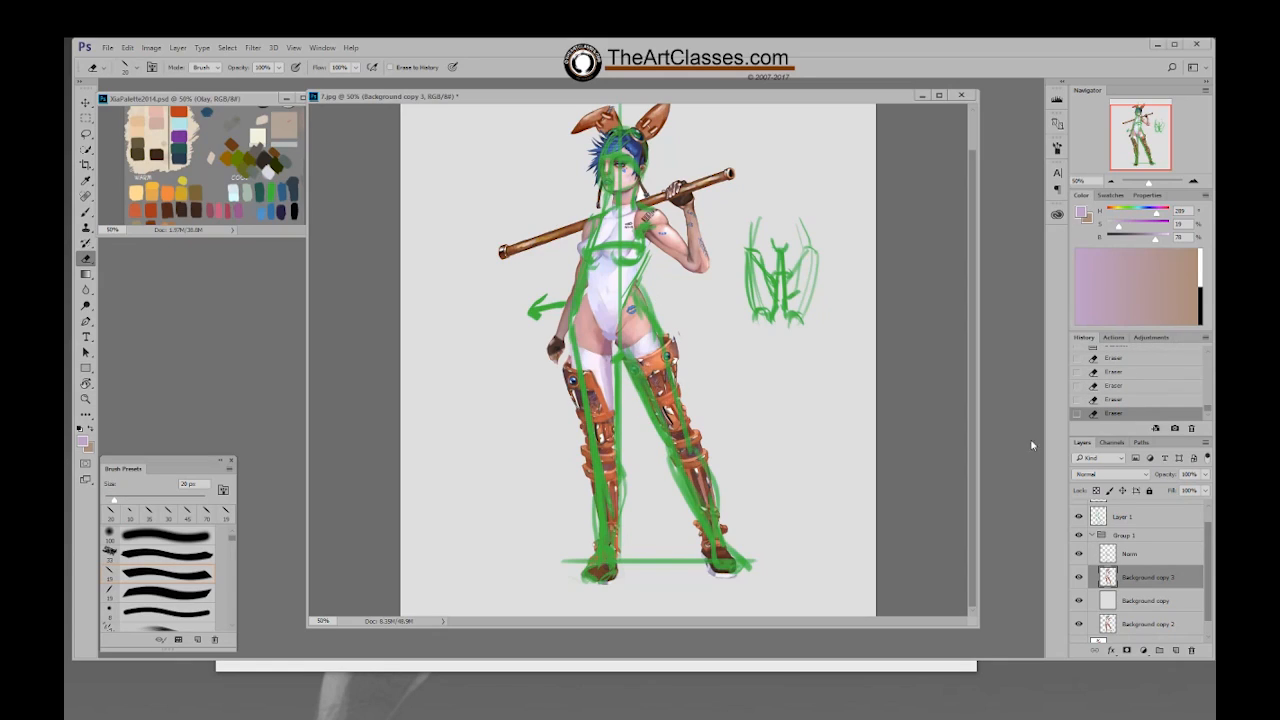
left_click(1078, 516)
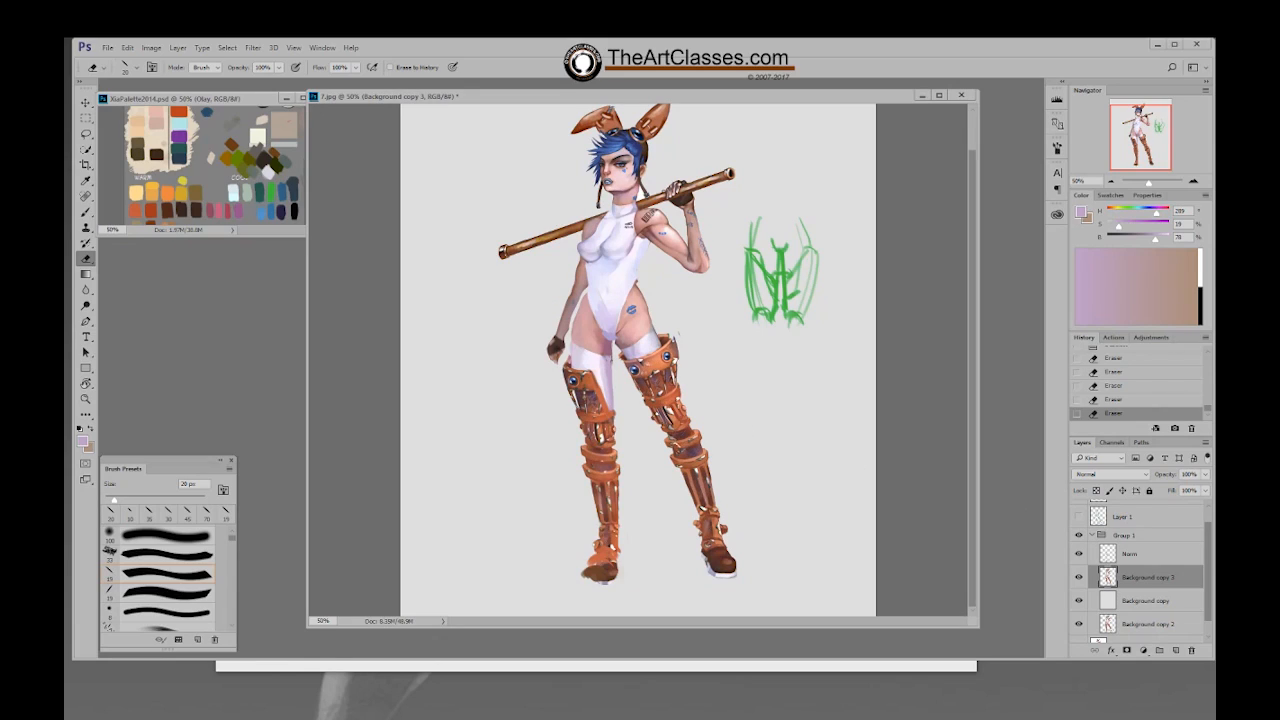
left_click(1078, 516)
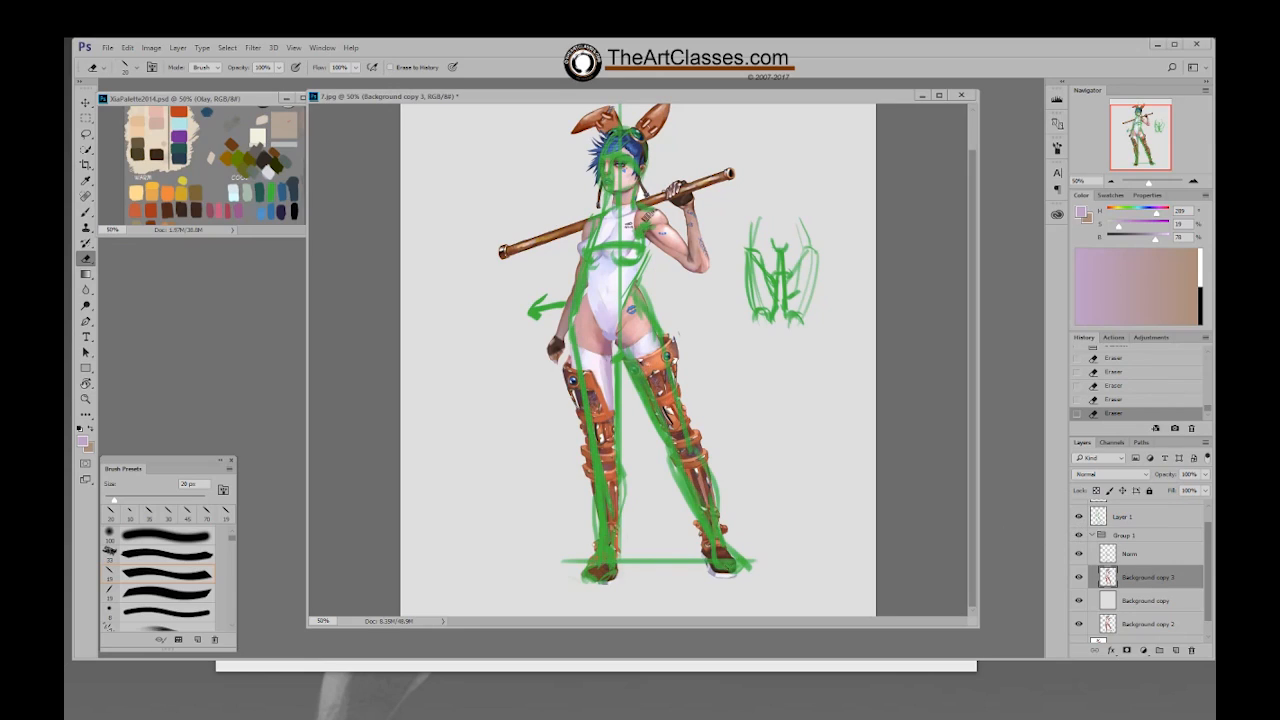
Step: Repaint the left shoe's toe and sole on the Norm layer with colors sampled from the foot area, using a 45 px brush
left_click(1124, 555)
key("b")
left_click(728, 549, "alt")
key("bracketright")
key("bracketright")
key("bracketright")
key("bracketright")
key("bracketright")
left_click(731, 555)
left_click(725, 553)
left_click(725, 553)
left_click(726, 572)
left_click(728, 580, "alt")
left_click(715, 563)
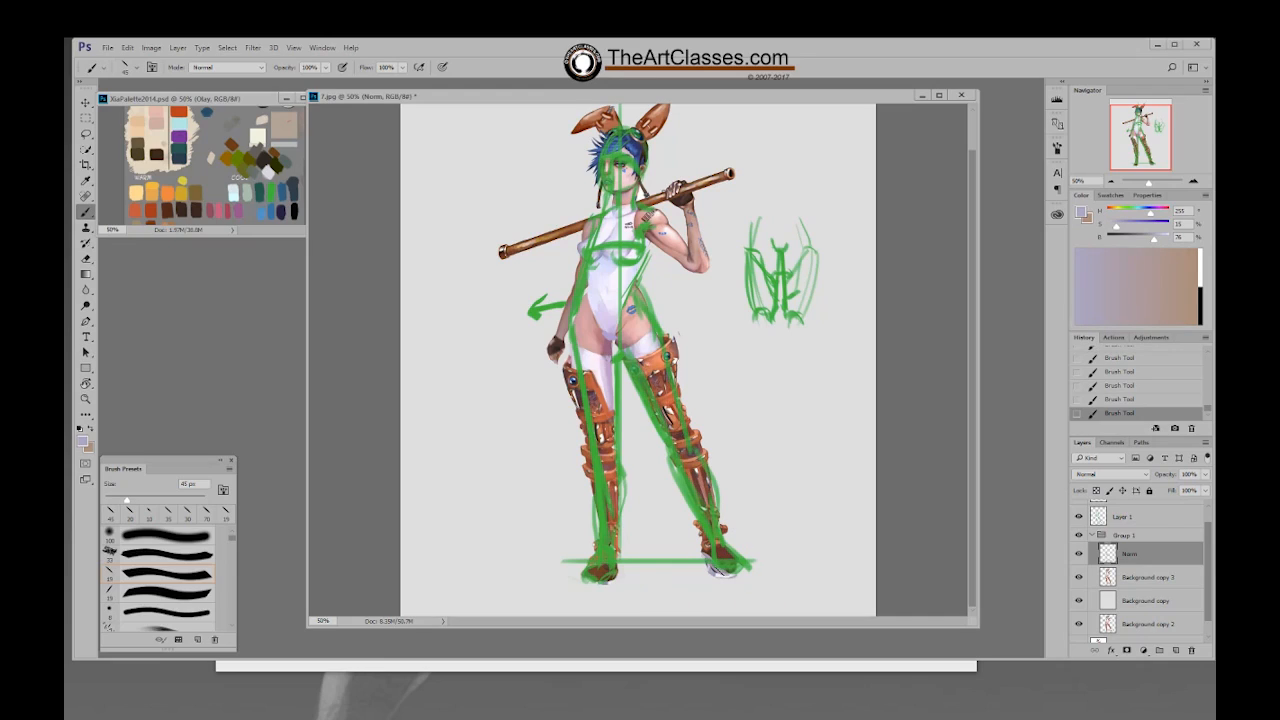
Step: Erase the excess around the left shoe's sole on Background copy 3 with a 20 px eraser, and return to the Norm layer
left_click(1173, 586)
key("e")
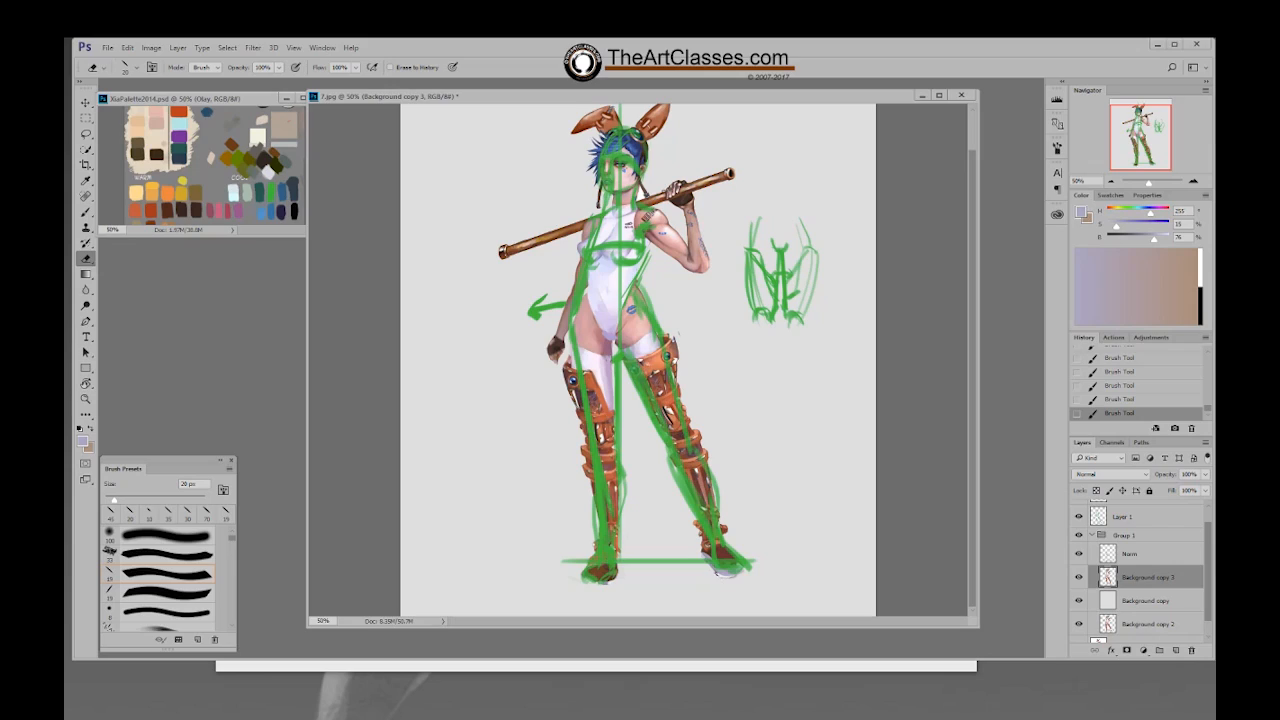
left_click(735, 571)
left_click(729, 568)
left_click(722, 566)
left_click(716, 564)
left_click(710, 562)
left_click(1112, 548)
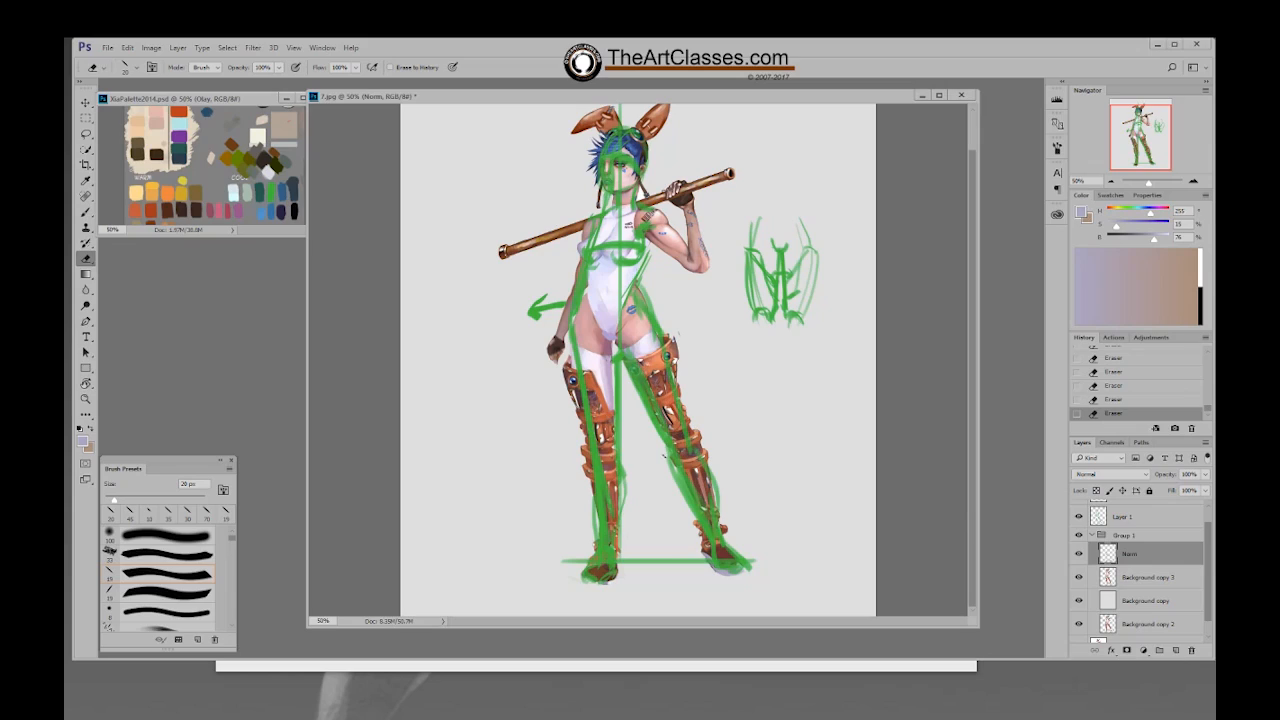
Step: Lasso the left lower leg and foot on Background copy 3, rotate them slightly counterclockwise, deselect them and hide Layer 1
left_click(1146, 578)
key("l")
mouse_move(701, 590)
left_mouse_down()
mouse_move(656, 467)
mouse_move(663, 435)
mouse_move(698, 431)
mouse_move(745, 479)
mouse_move(753, 603)
mouse_move(683, 575)
left_mouse_up()
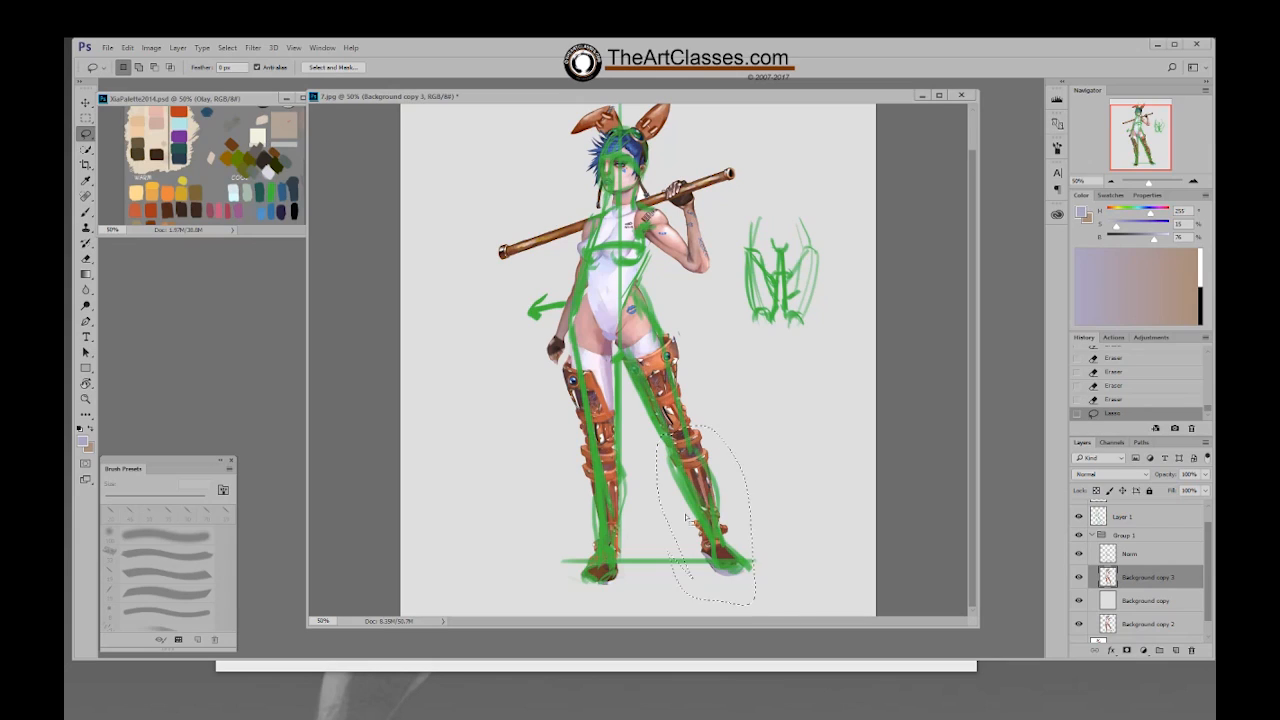
key("ctrl+t")
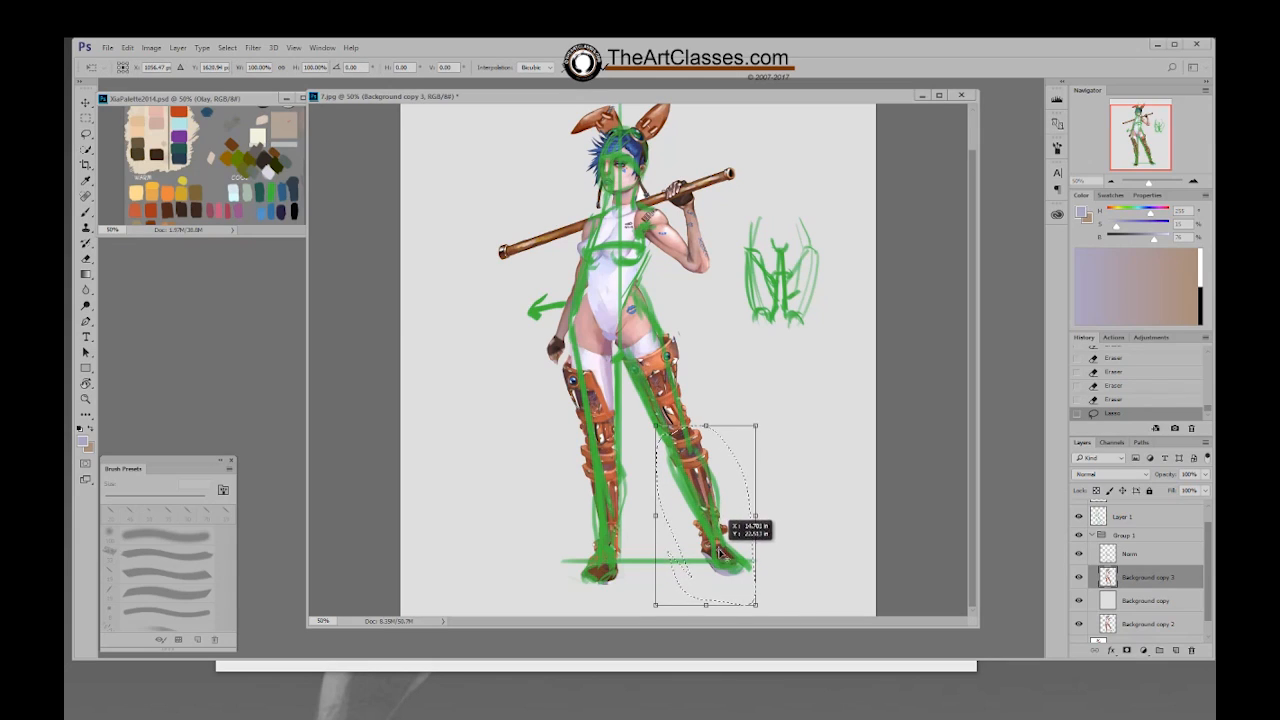
left_click_drag(776, 448, 785, 457)
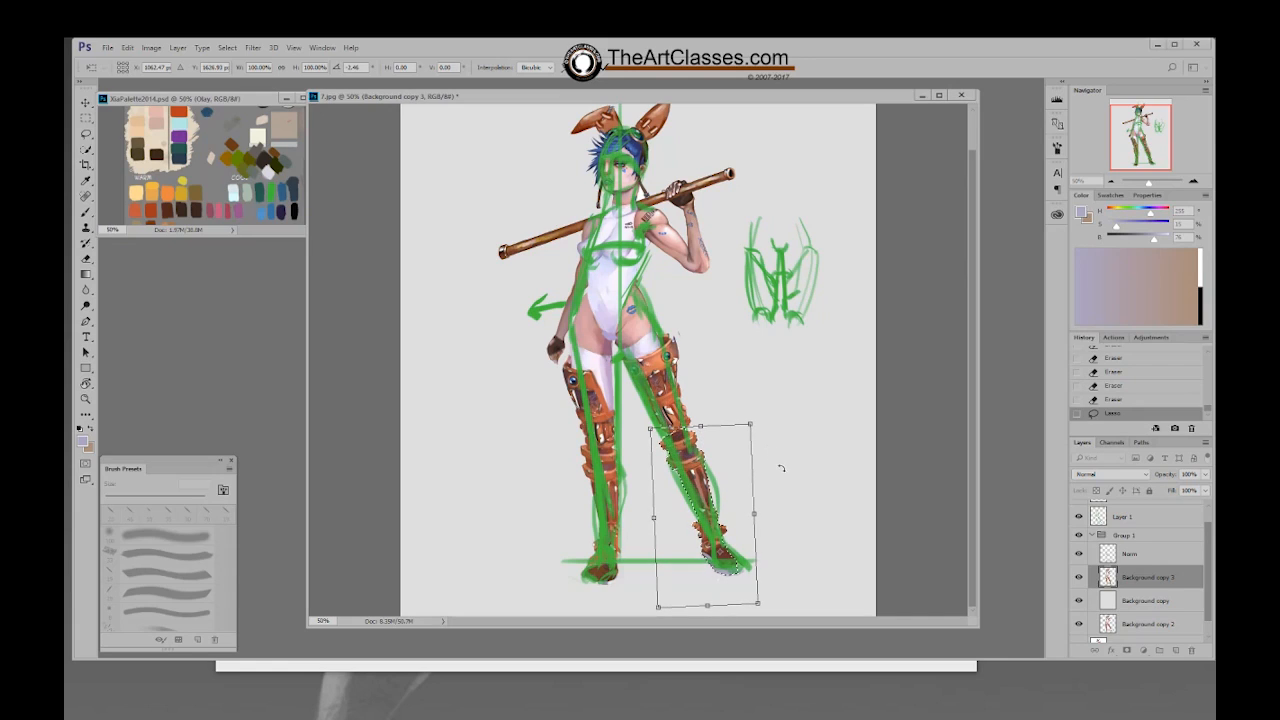
key("Return")
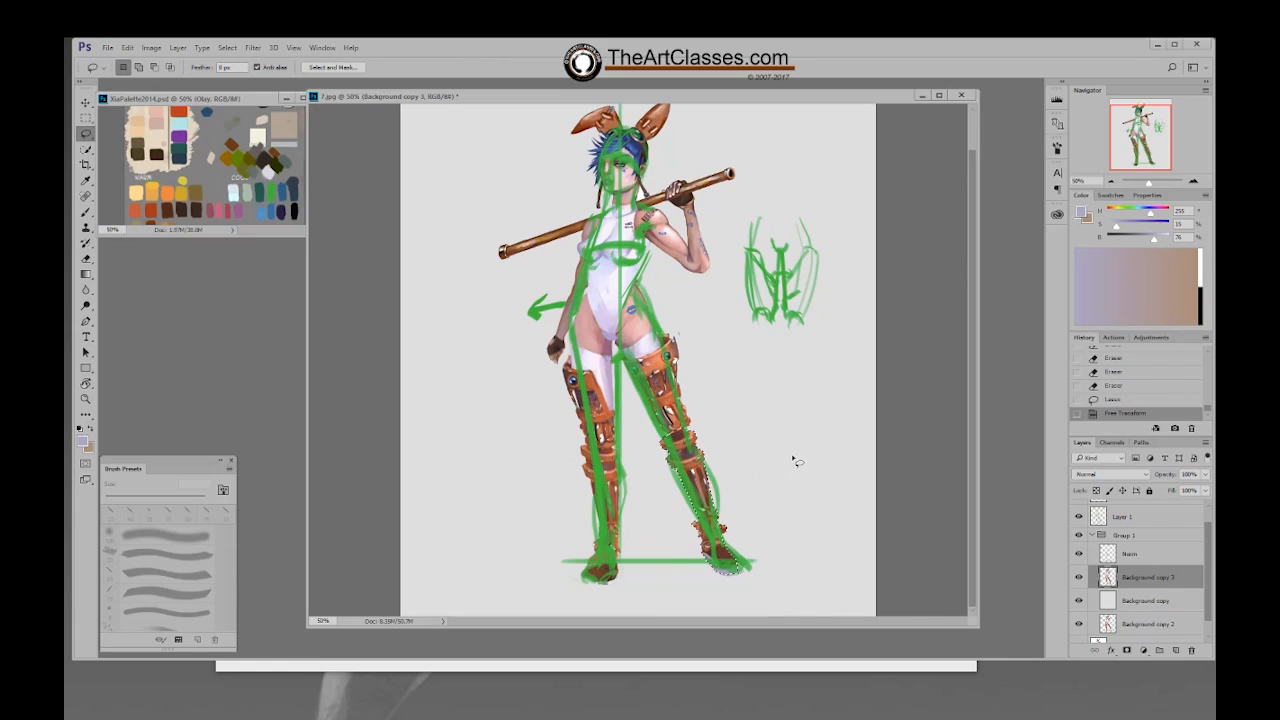
key("ctrl+d")
left_click(1078, 516)
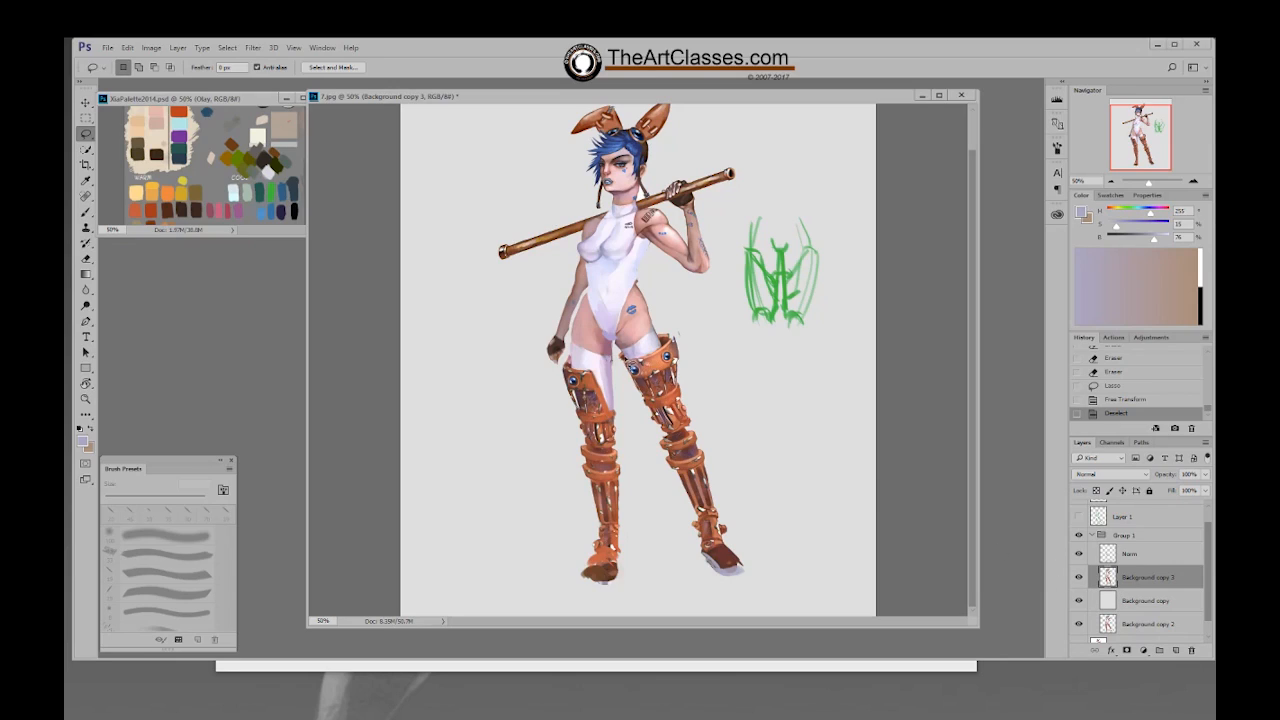
Step: Lasso the left thigh and upper boot, set the pivot near the hip, rotate the piece slightly clockwise and deselect it
mouse_move(640, 417)
left_mouse_down()
mouse_move(617, 339)
mouse_move(657, 328)
mouse_move(712, 393)
mouse_move(705, 423)
mouse_move(645, 432)
left_mouse_up()
key("ctrl+t")
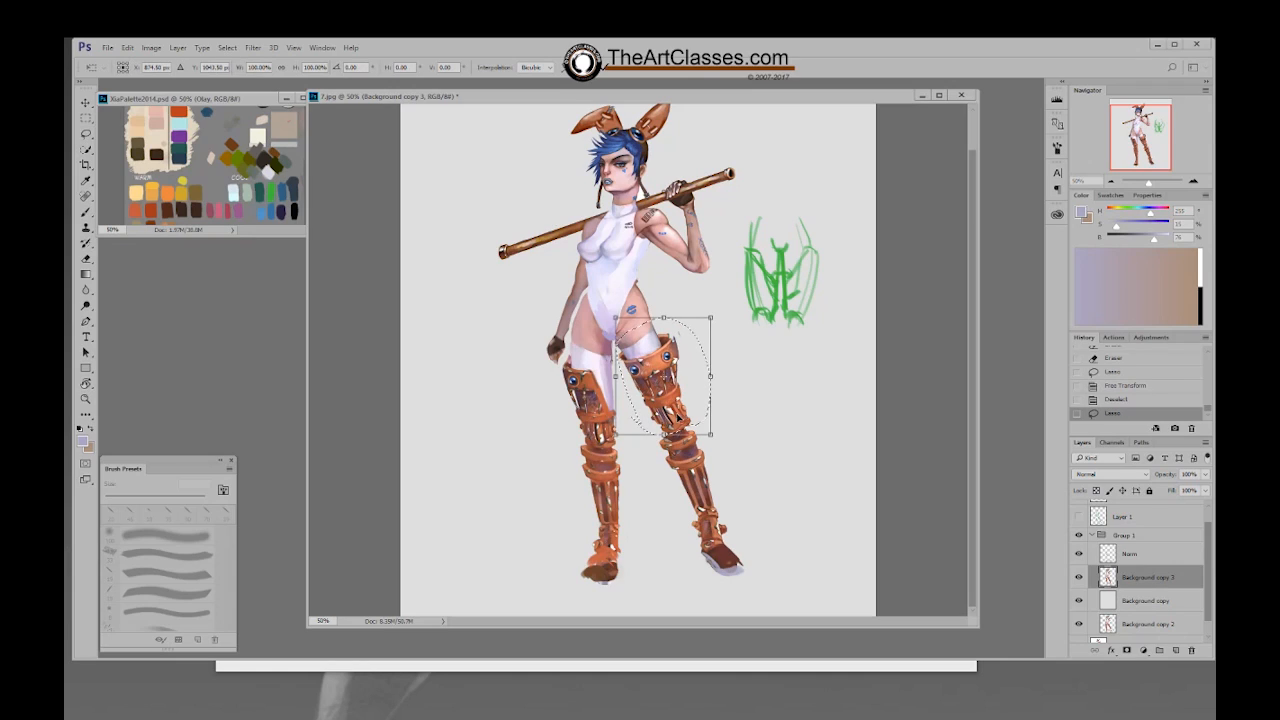
left_click_drag(664, 377, 638, 337)
left_click_drag(739, 364, 740, 366)
key("Return")
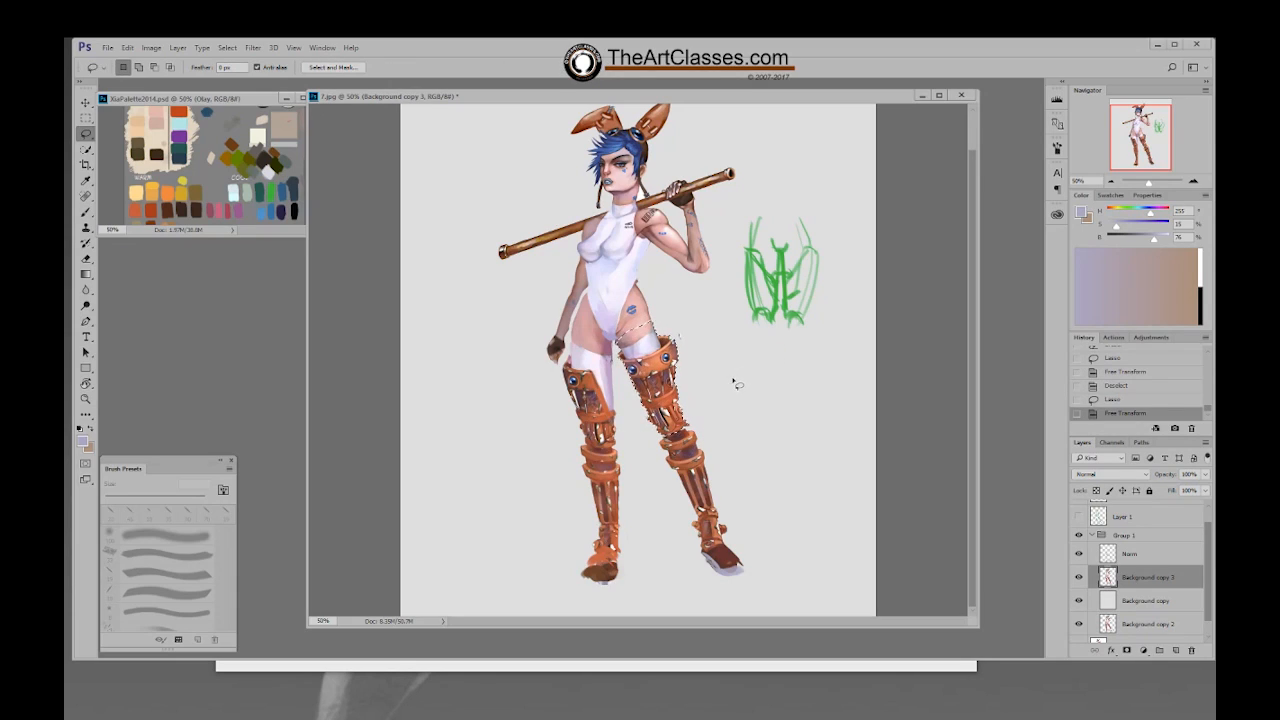
key("ctrl+d")
Step: Smooth the outer contour of the left hip on Background copy 3 with skin tones sampled beside it, using a 45 px brush
key("b")
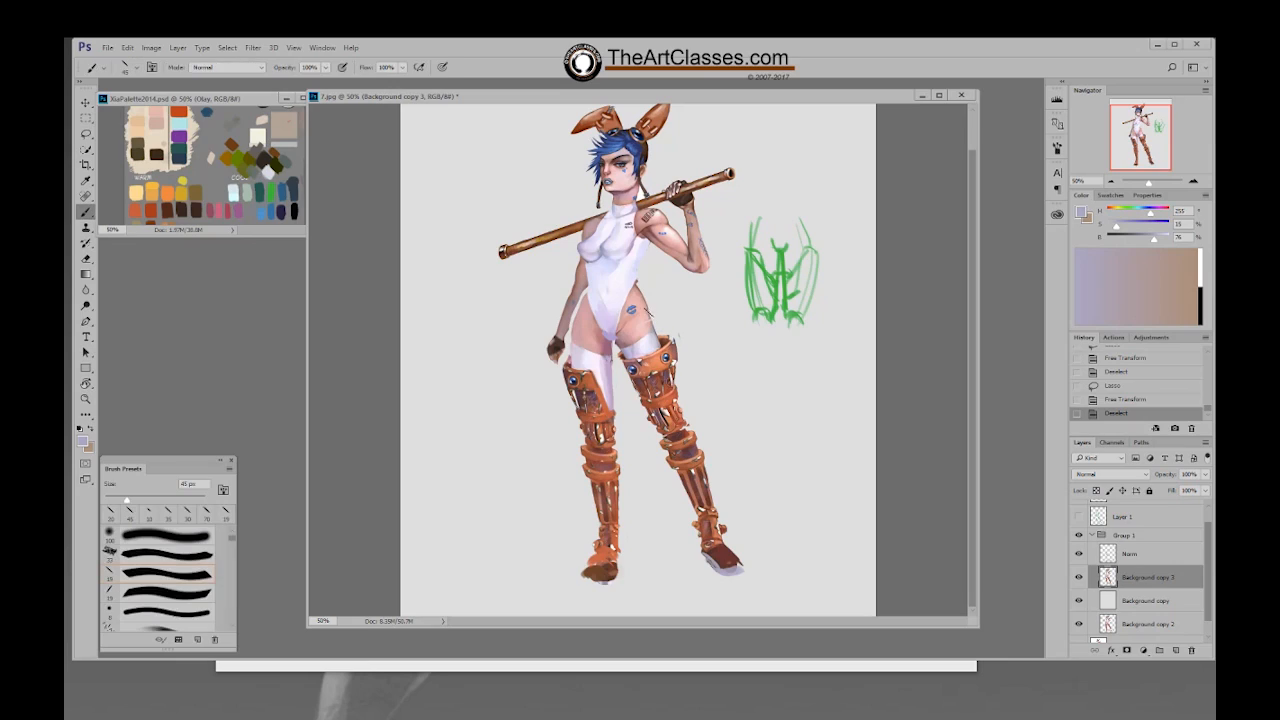
left_click(646, 316, "alt")
left_click(643, 314)
left_click(645, 312)
left_click(645, 312, "alt")
left_click(644, 314)
left_click(645, 315)
left_click(645, 315)
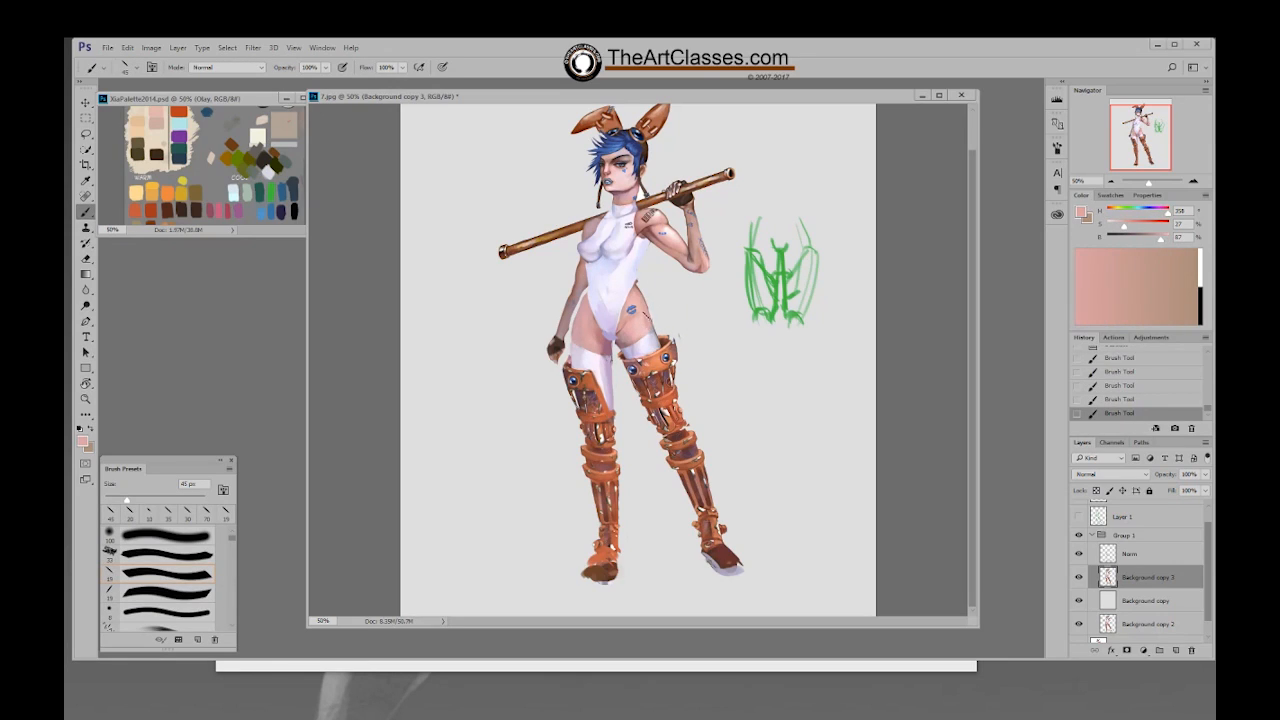
Step: Blend the left thigh into the stocking's top edge on Background copy 3 with sampled whites and skin tones, using a 45 px brush
left_click(640, 343, "alt")
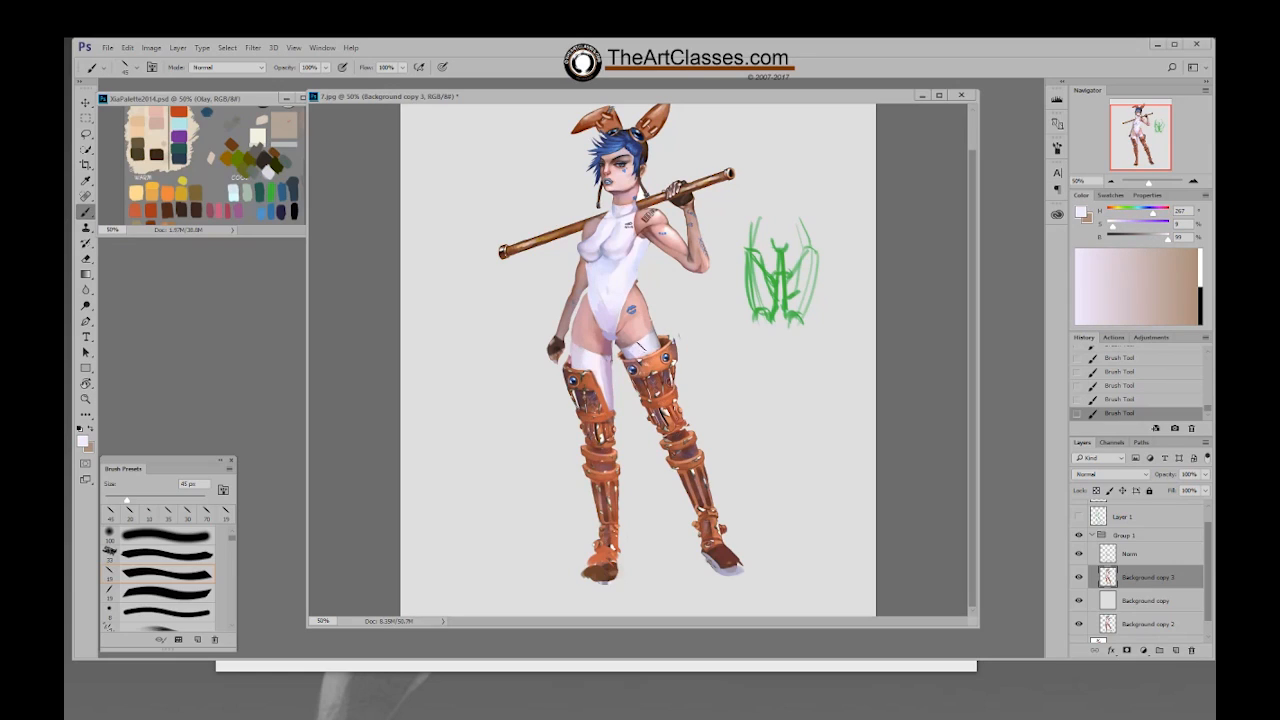
left_click(634, 345, "alt")
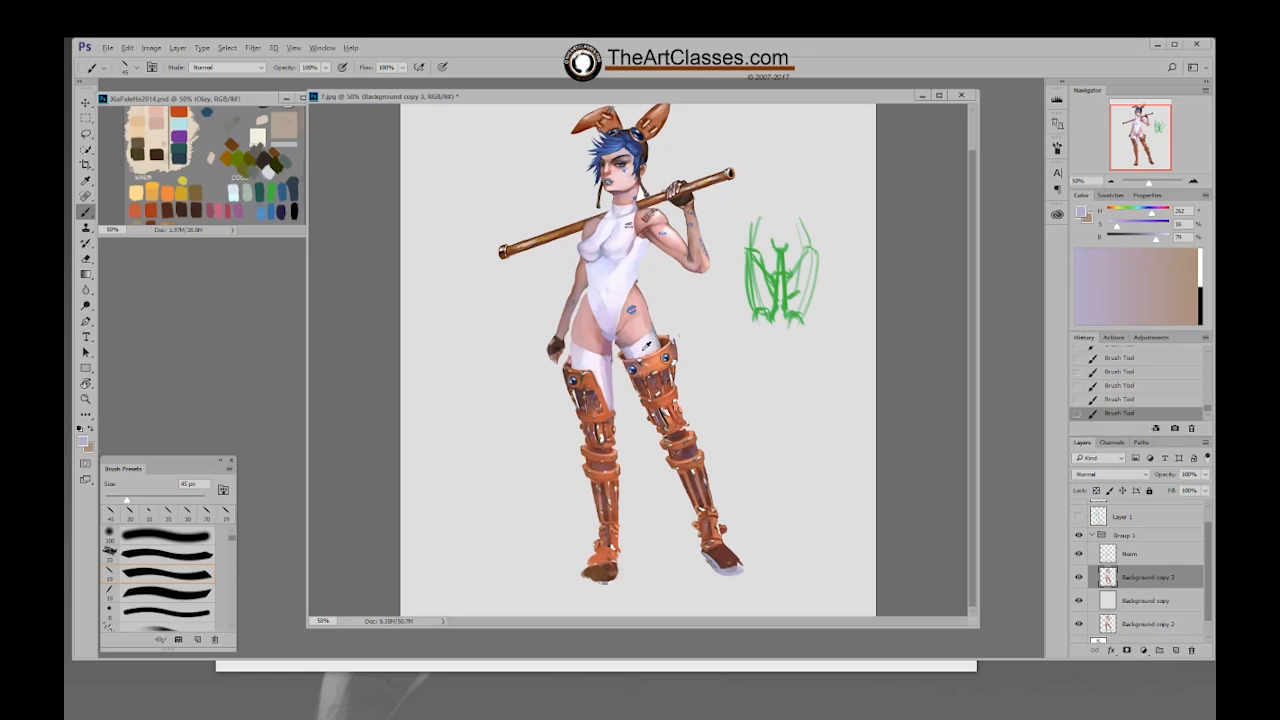
left_click(643, 346, "alt")
left_click(655, 318, "alt")
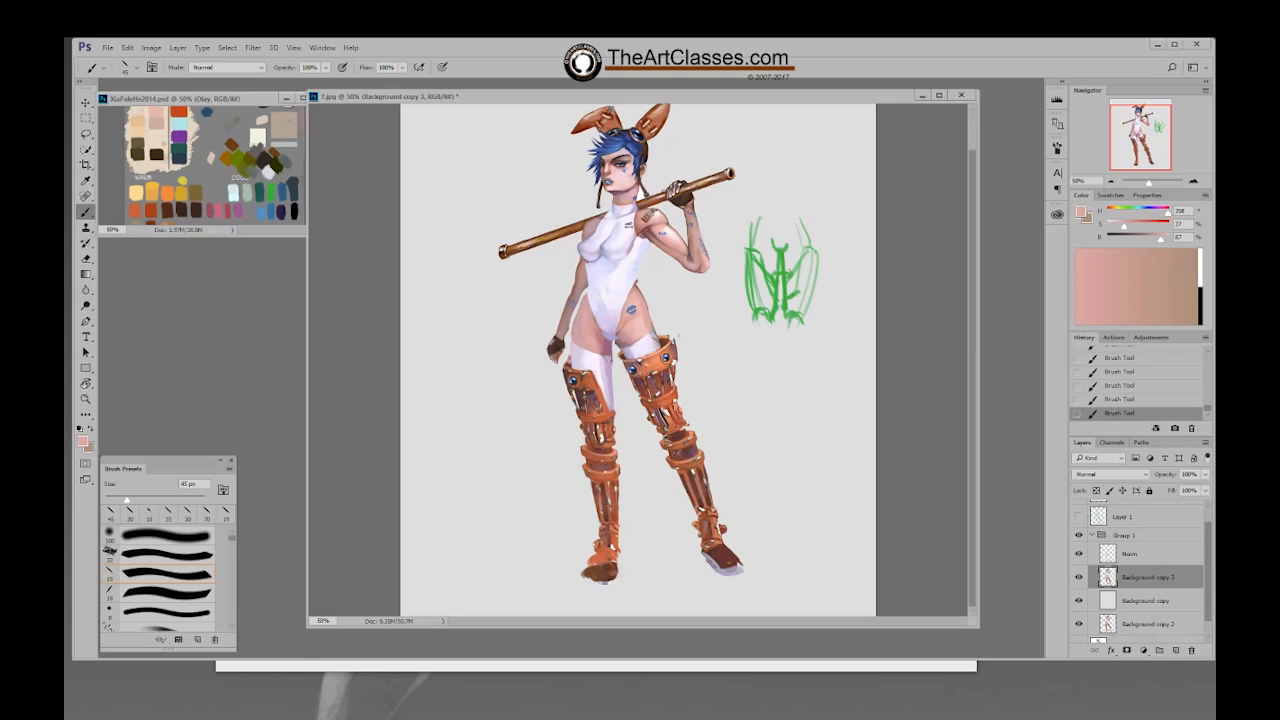
left_click(641, 347, "alt")
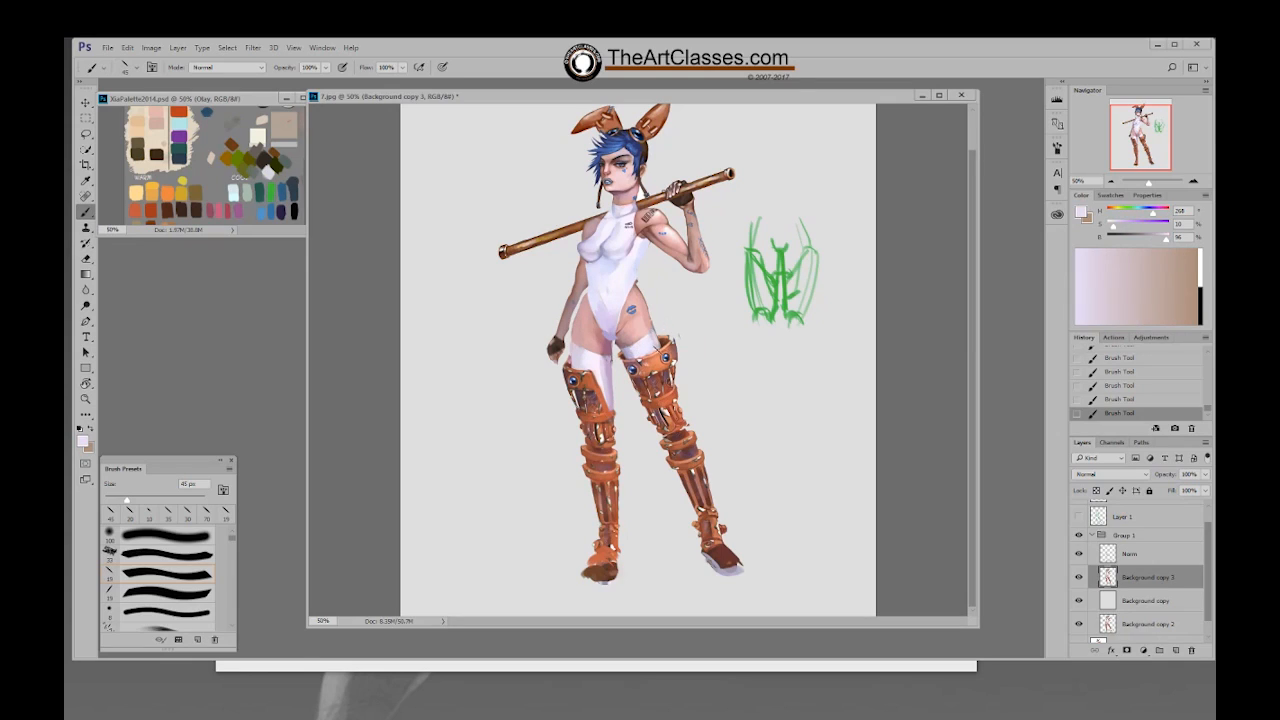
left_click(653, 322, "alt")
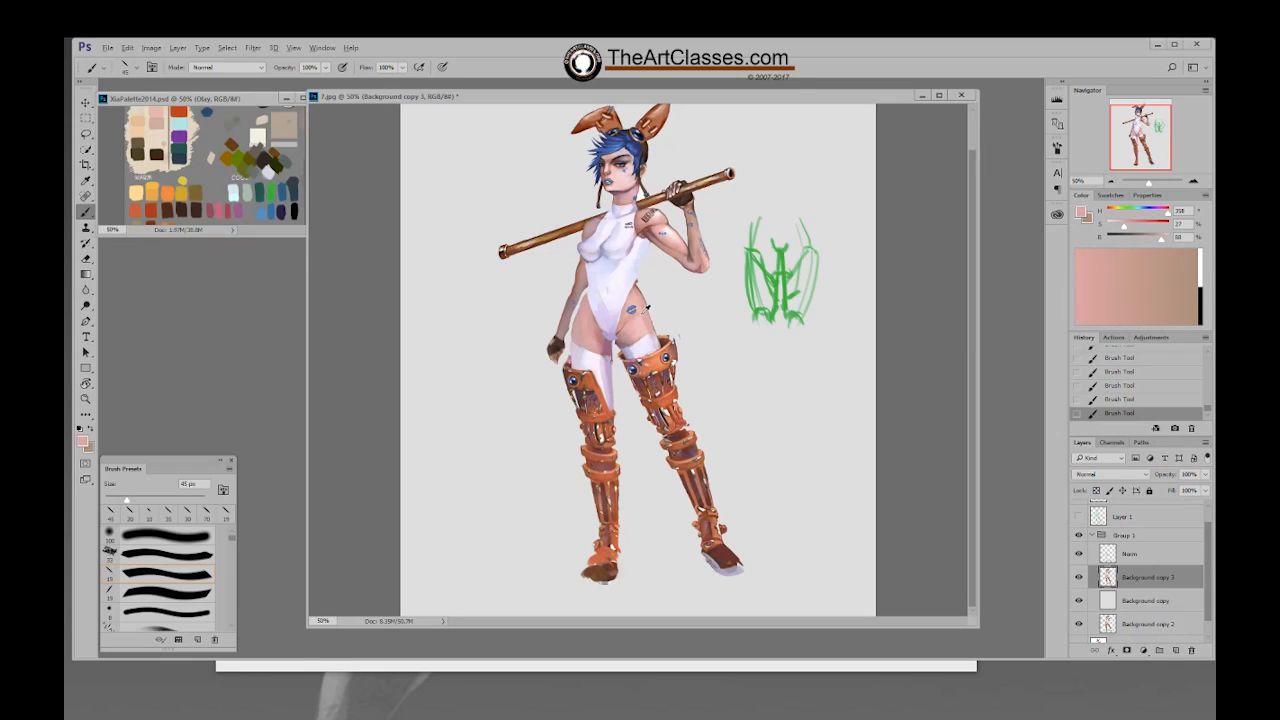
left_click(646, 308, "alt")
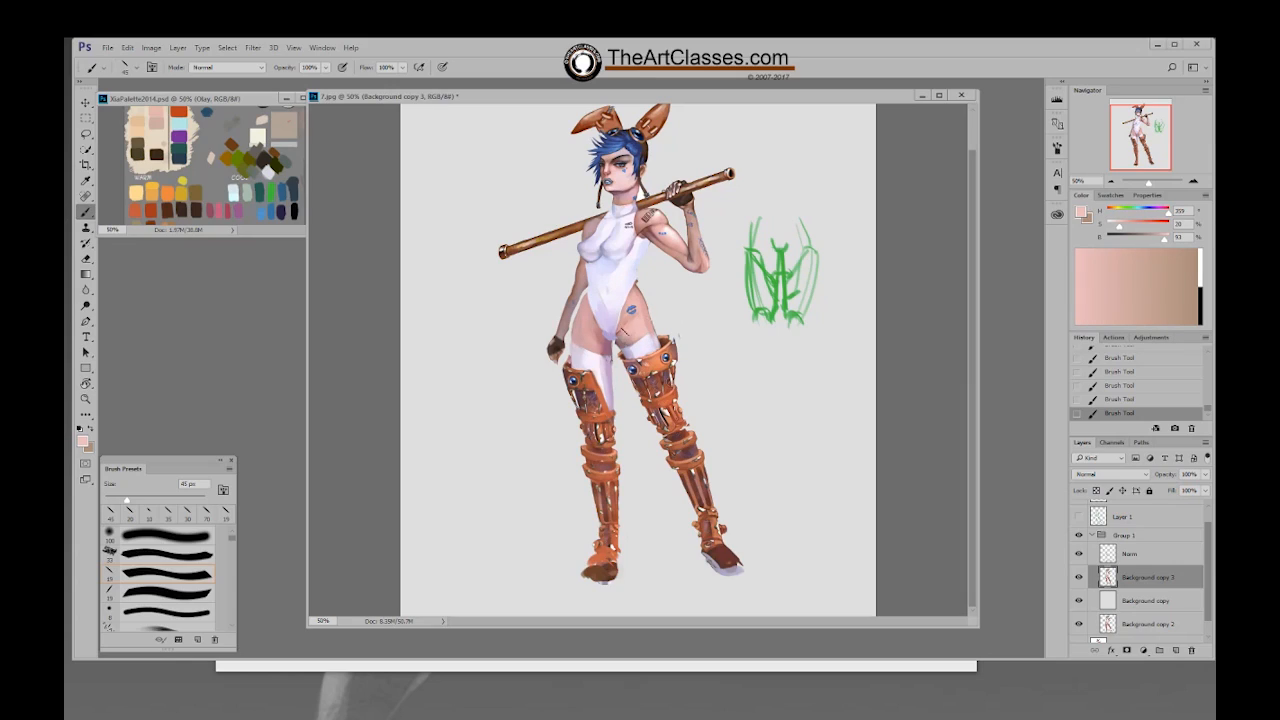
left_click(625, 333, "alt")
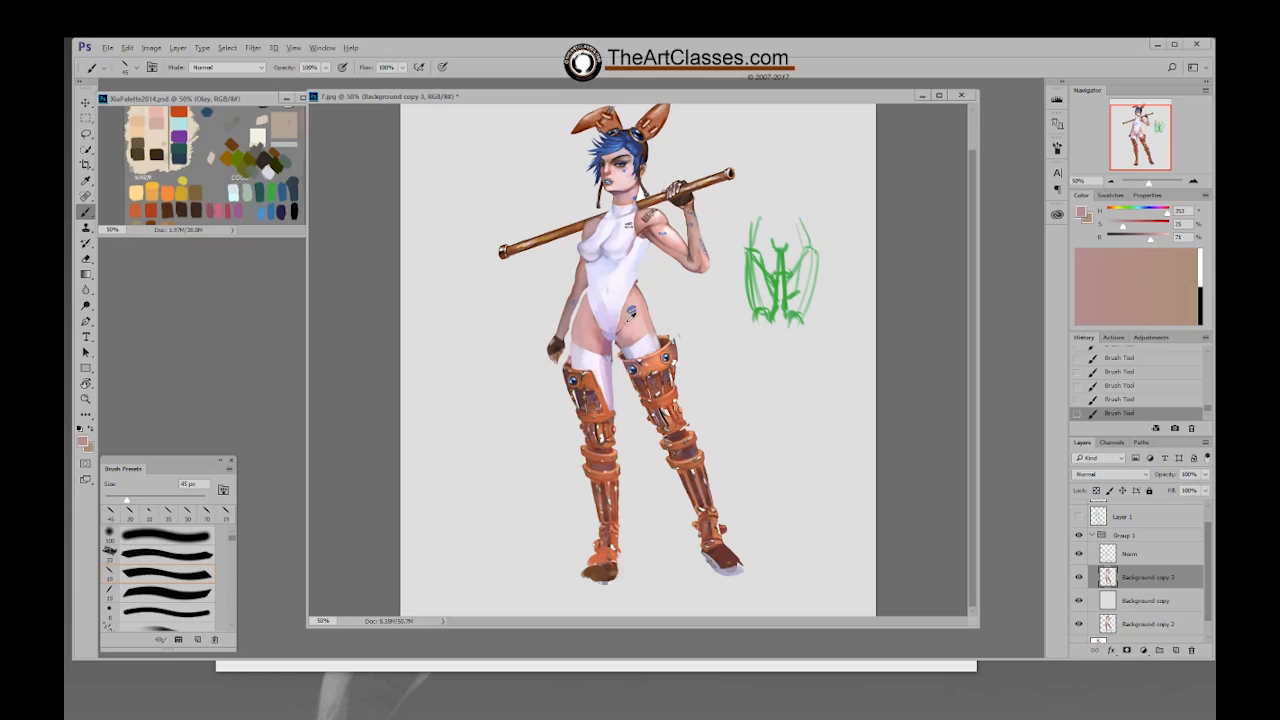
left_click(628, 315, "alt")
left_click(645, 318, "alt")
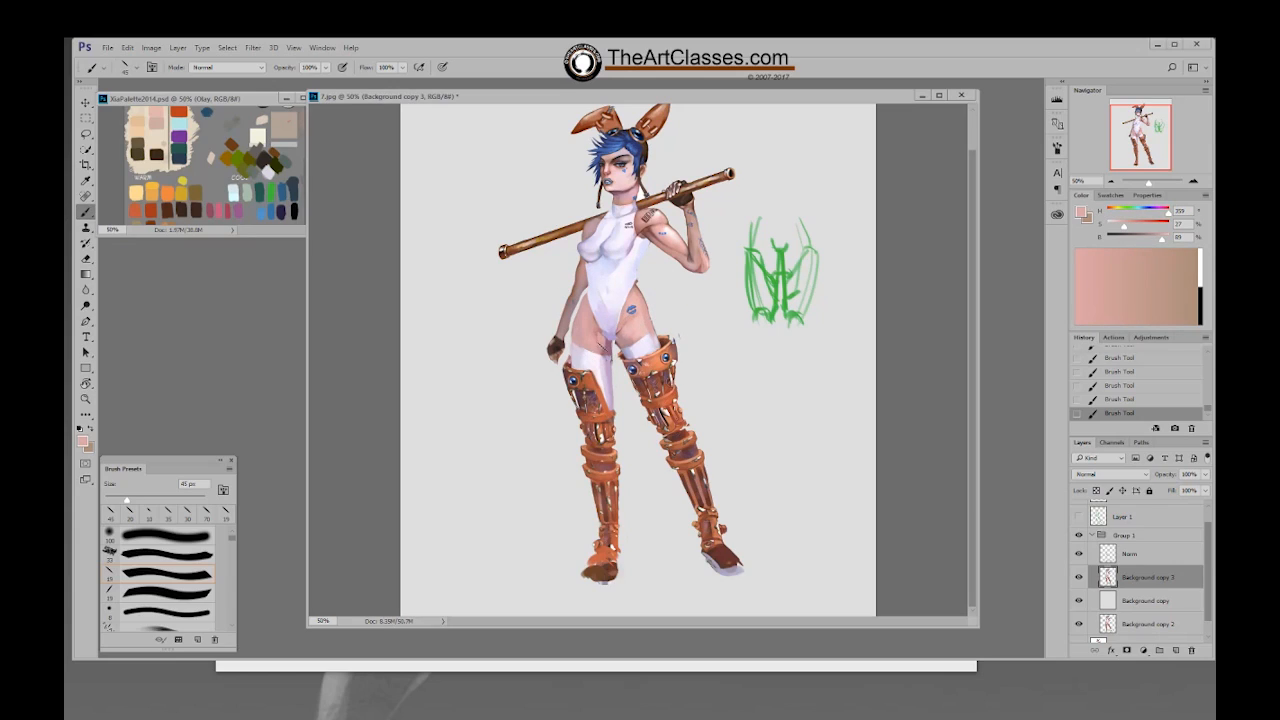
Step: Retouch the crotch edge and the right inner thigh on Background copy 3 with skin tones sampled nearby
left_click(603, 340, "alt")
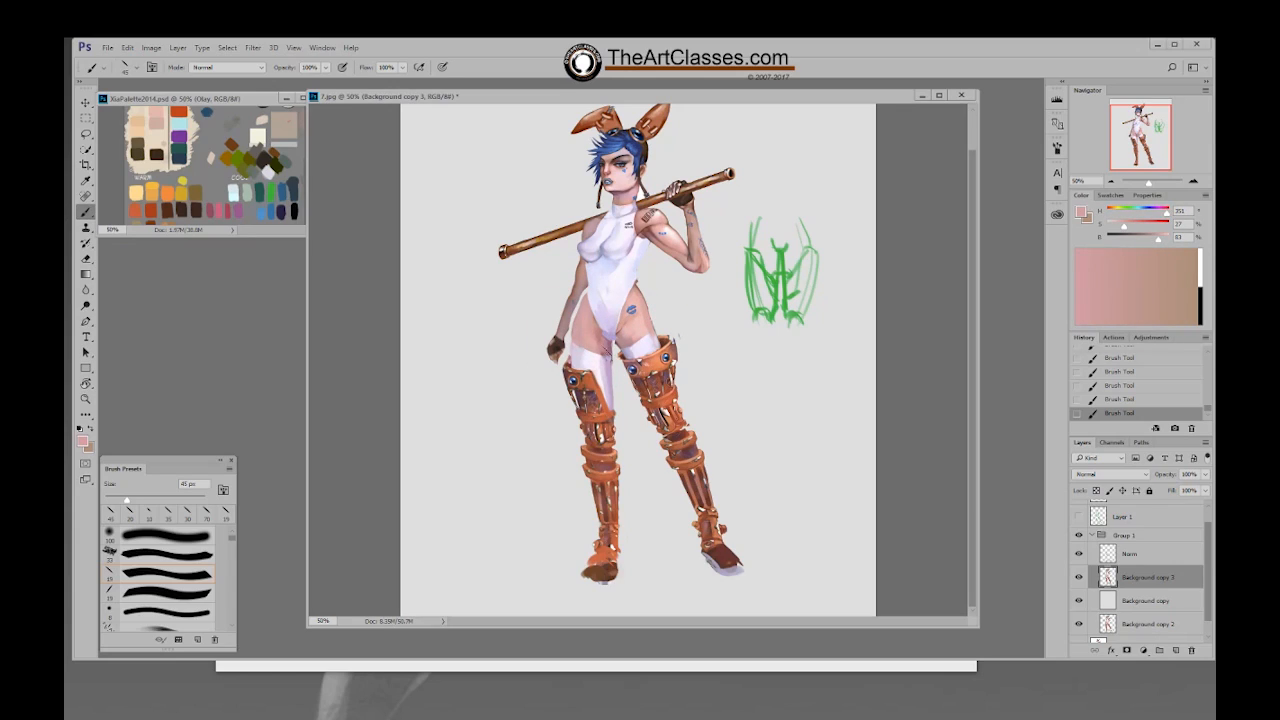
left_click(596, 348, "alt")
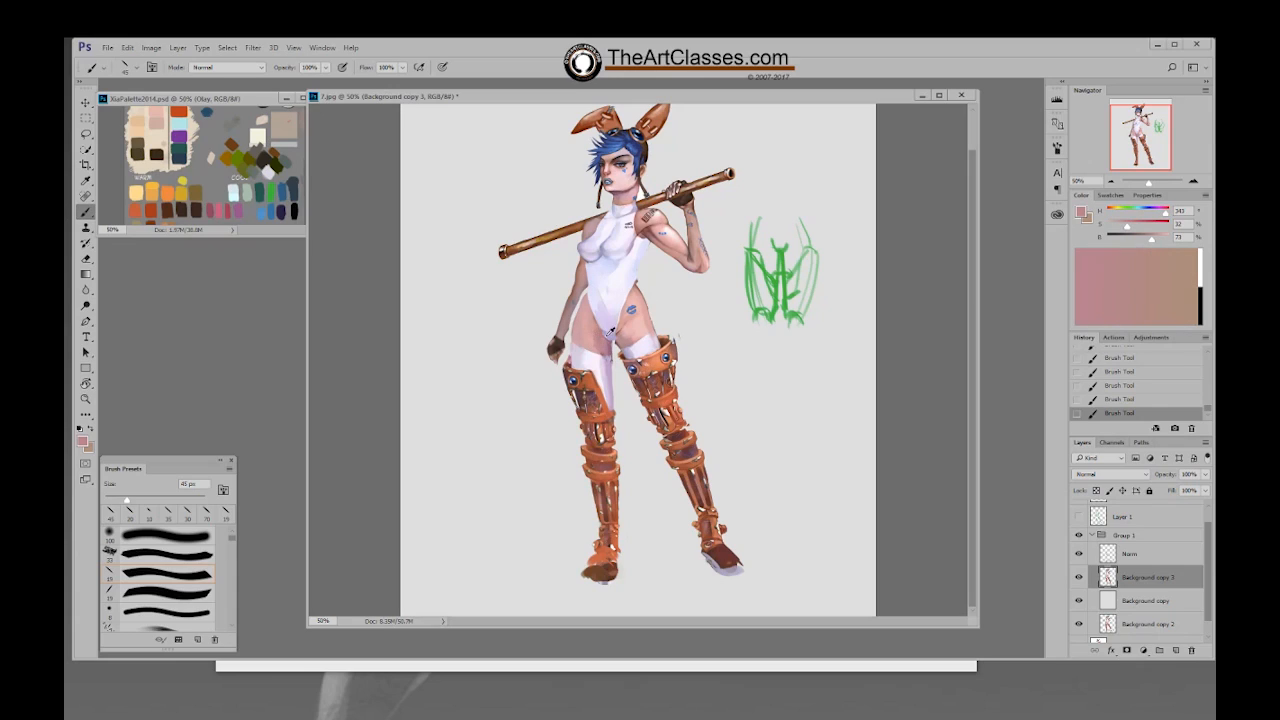
left_click(609, 330, "alt")
left_click(597, 350)
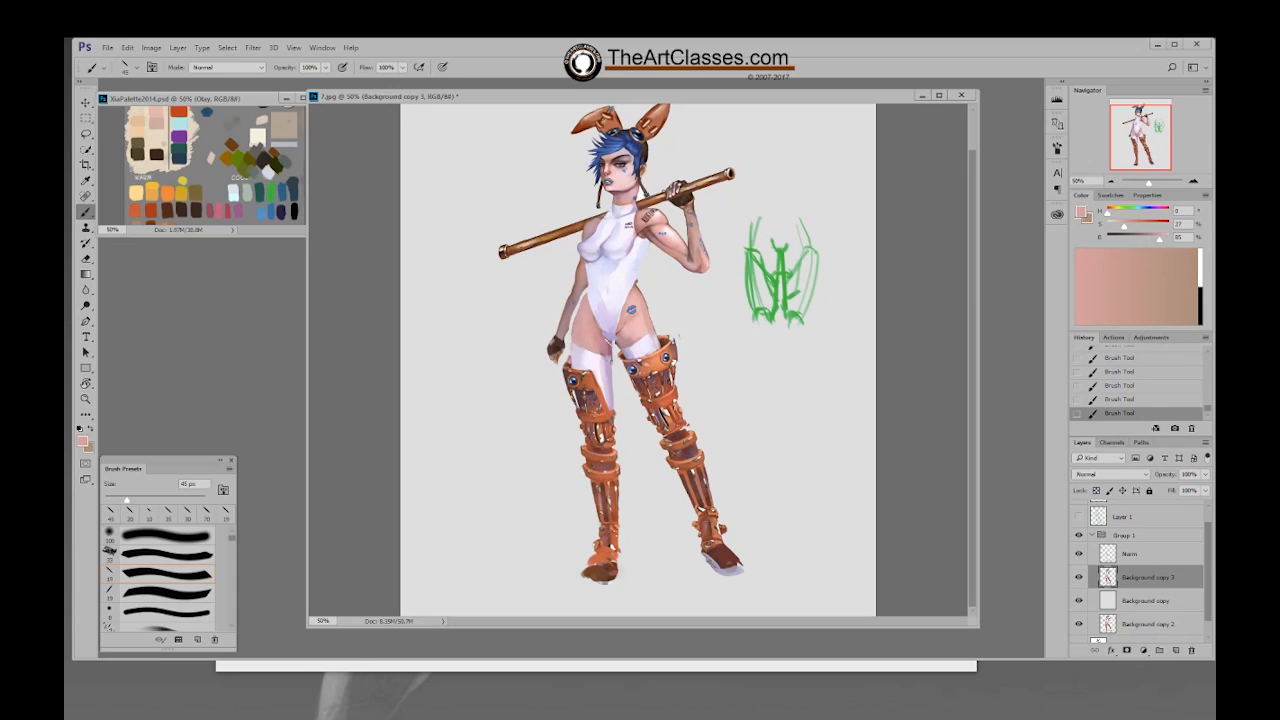
left_click(612, 344, "alt")
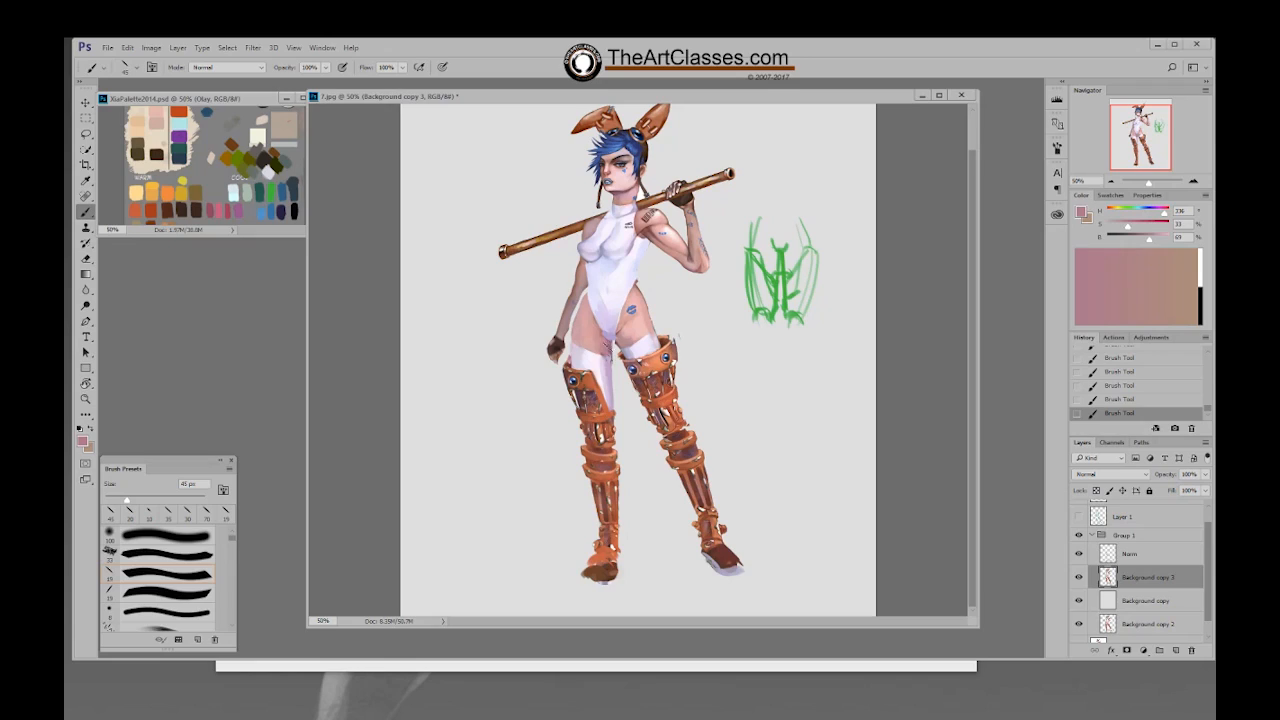
Step: Refine the right inner thigh beside the bodysuit on the Norm layer inside Group 1 with sampled skin tones
left_click(1127, 554)
left_click(603, 347, "alt")
left_click(601, 347)
left_click(600, 334)
left_click(604, 345, "alt")
left_click(598, 350)
left_click(601, 341)
left_click_drag(594, 325, 600, 334)
Step: Smooth the left inner thigh and tone down its blue tattoo on the Norm layer with sampled skin tones
left_click(636, 327, "alt")
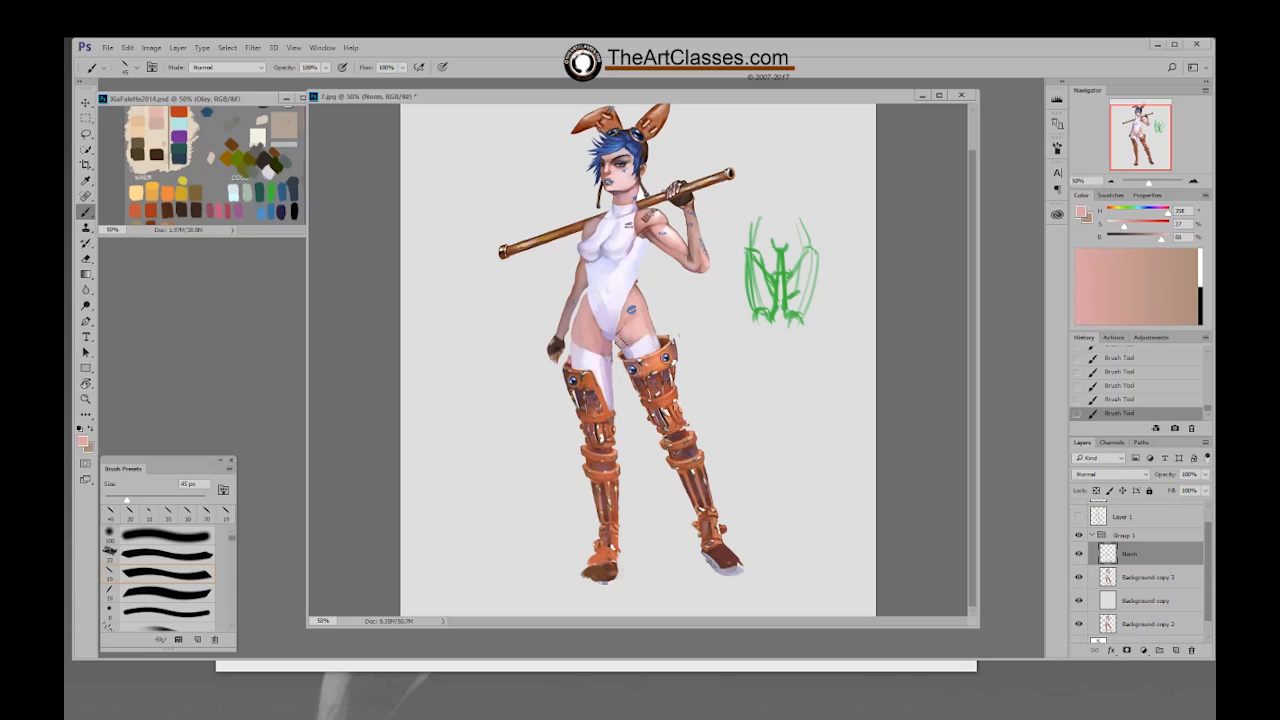
left_click(621, 344, "alt")
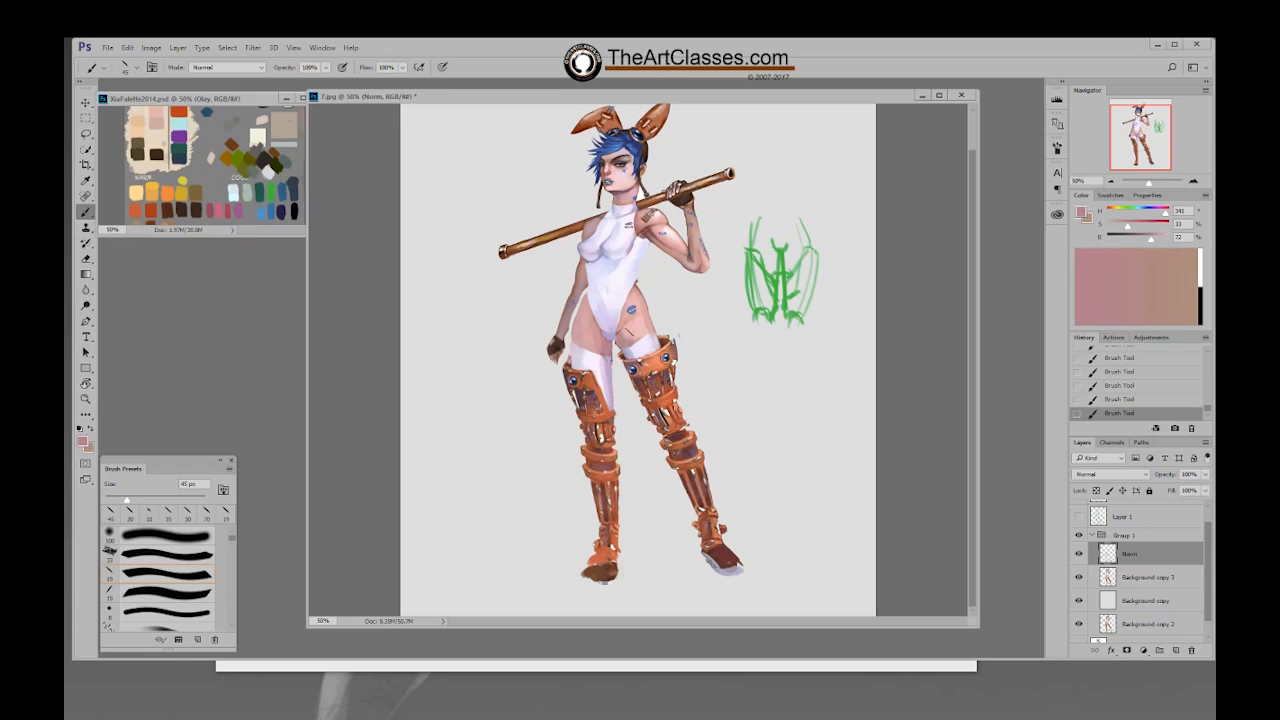
left_click(626, 334, "alt")
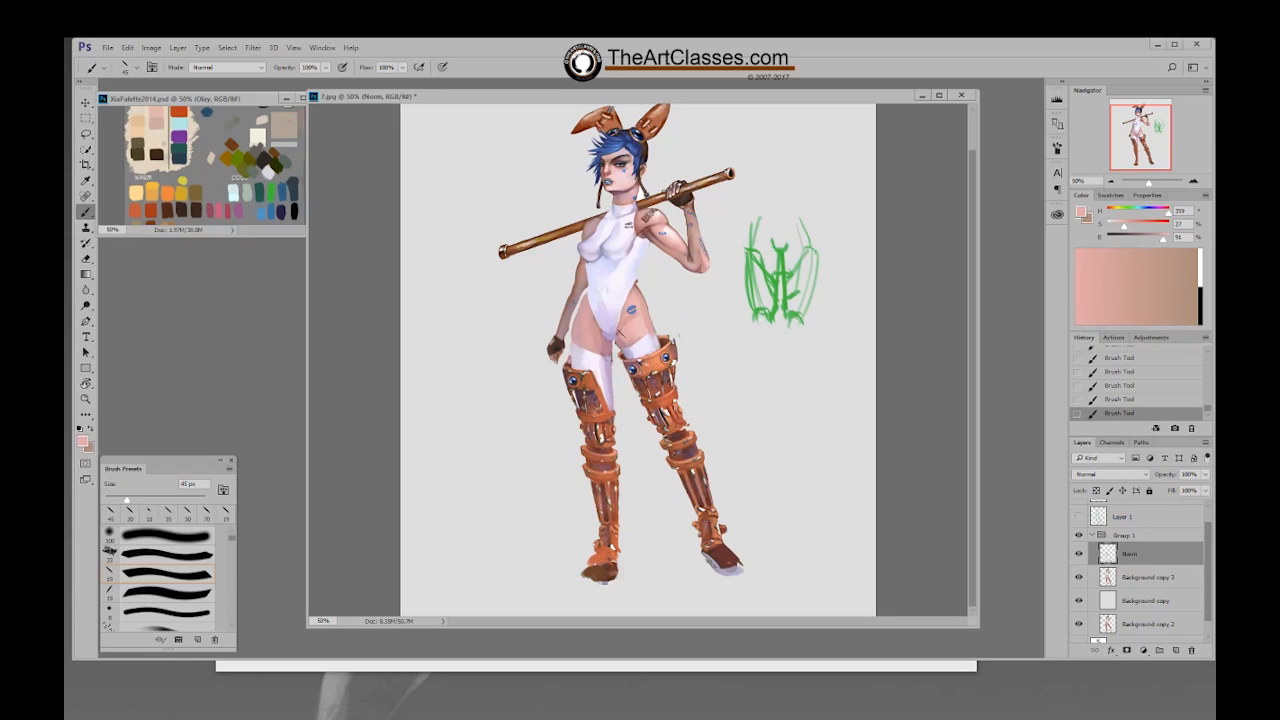
left_click(626, 331, "alt")
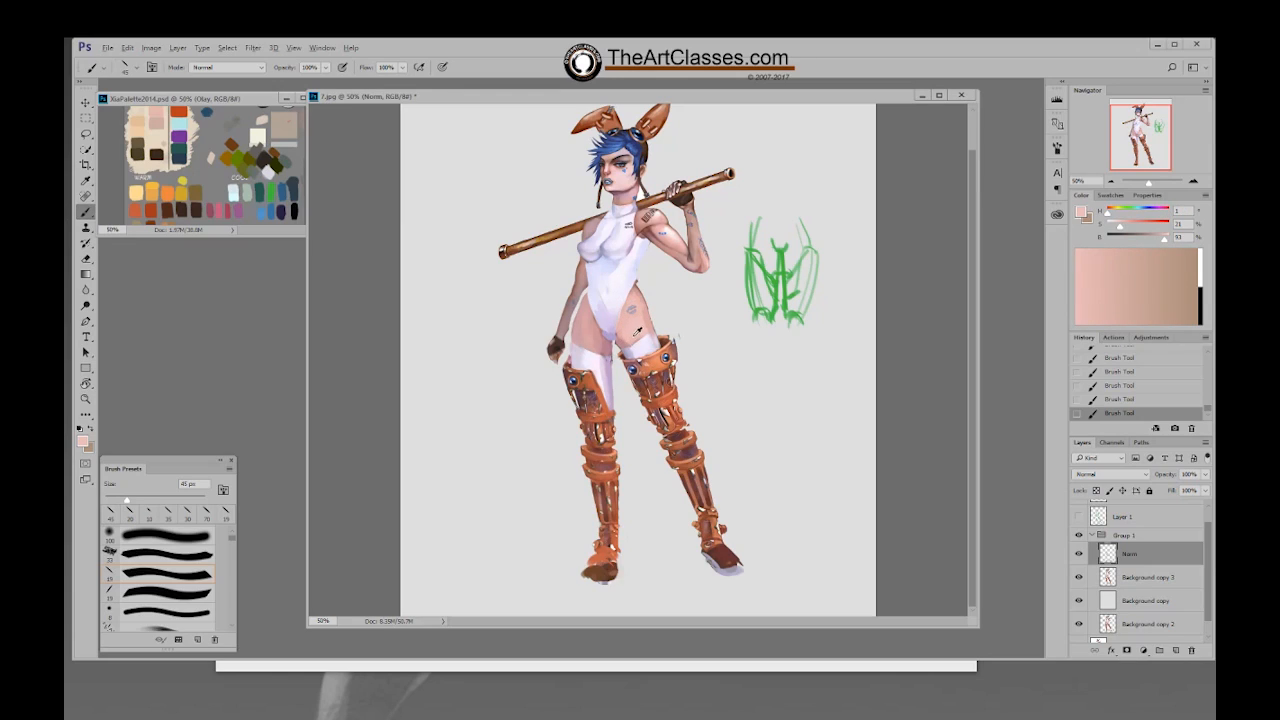
left_click(628, 333, "alt")
left_click(620, 334, "alt")
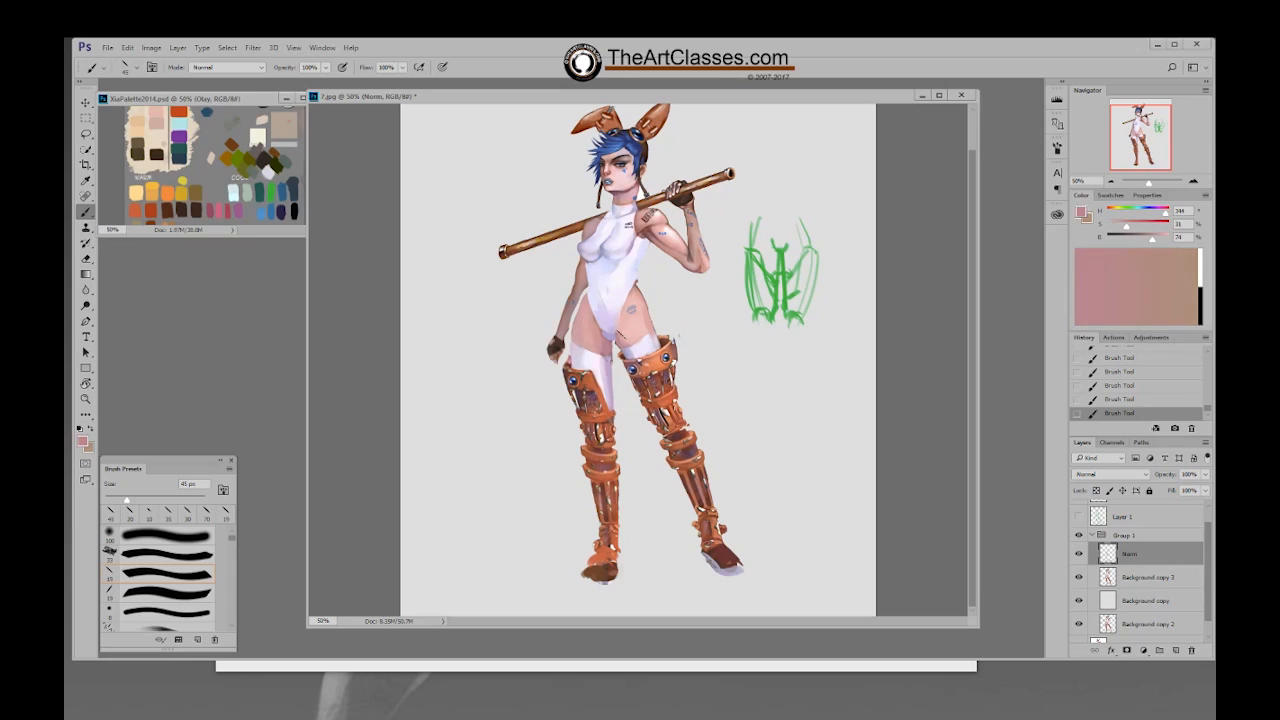
left_click(616, 338, "alt")
Step: Paint the soles of both shoes on the Norm layer with sampled whites and lavender greys, using a 15 px brush
key("bracketleft")
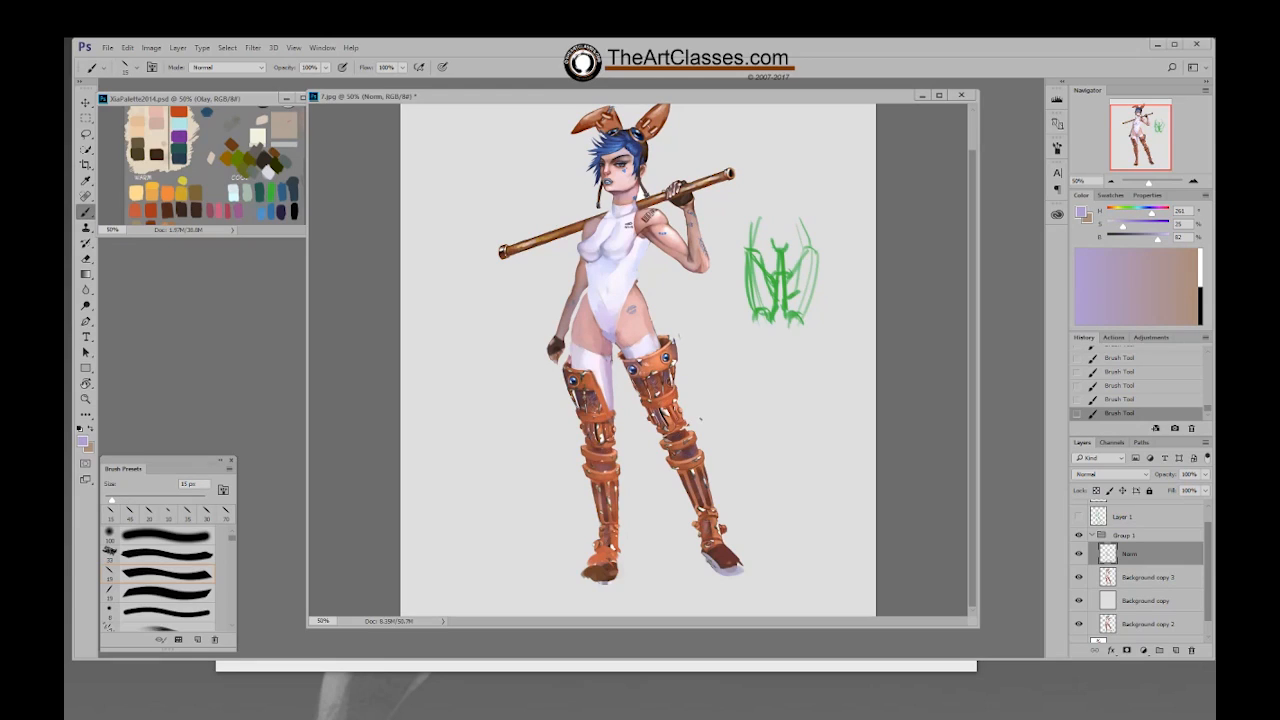
left_click(1078, 517)
left_click(1078, 517)
left_click(728, 565, "alt")
left_click(650, 346, "alt")
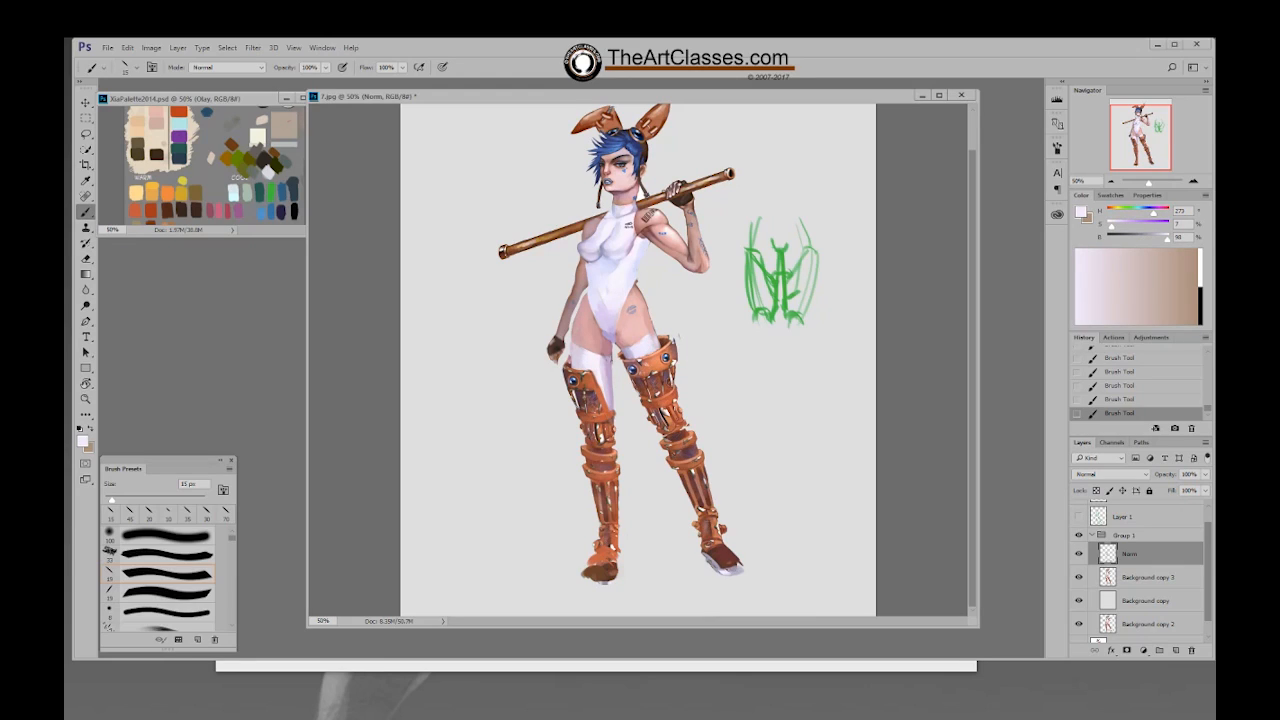
left_click(604, 578, "alt")
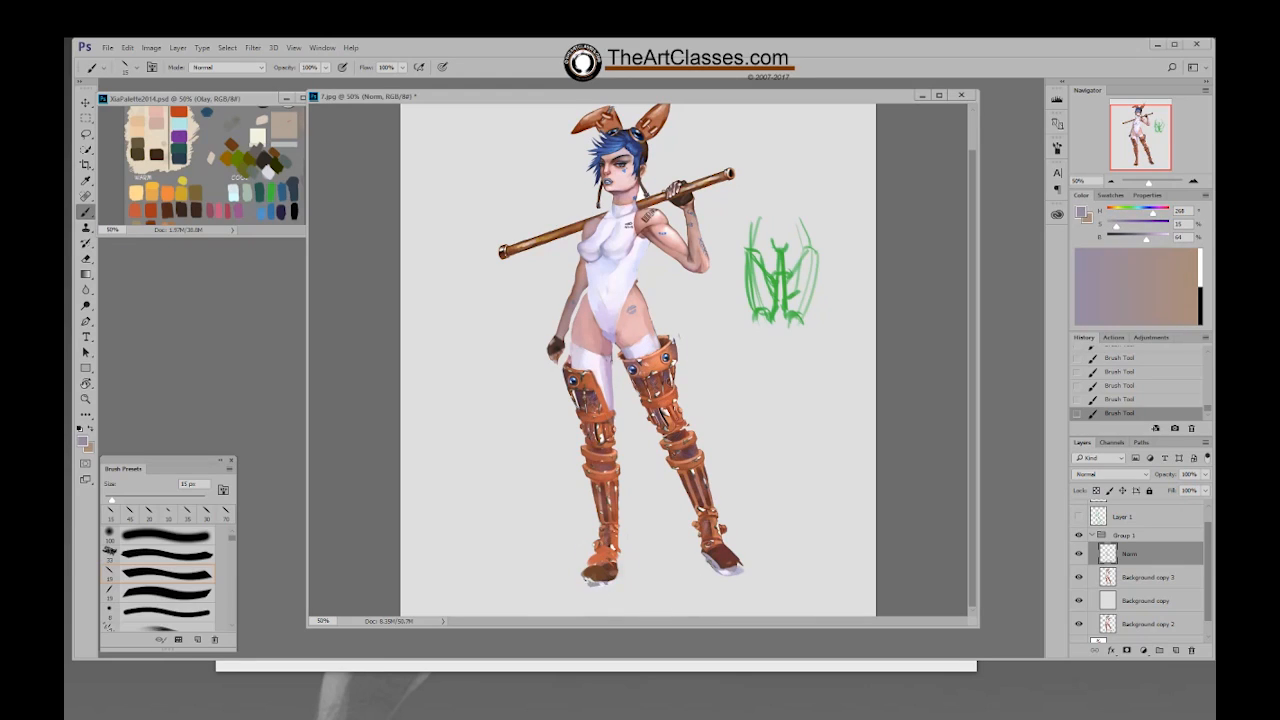
left_click(733, 568, "alt")
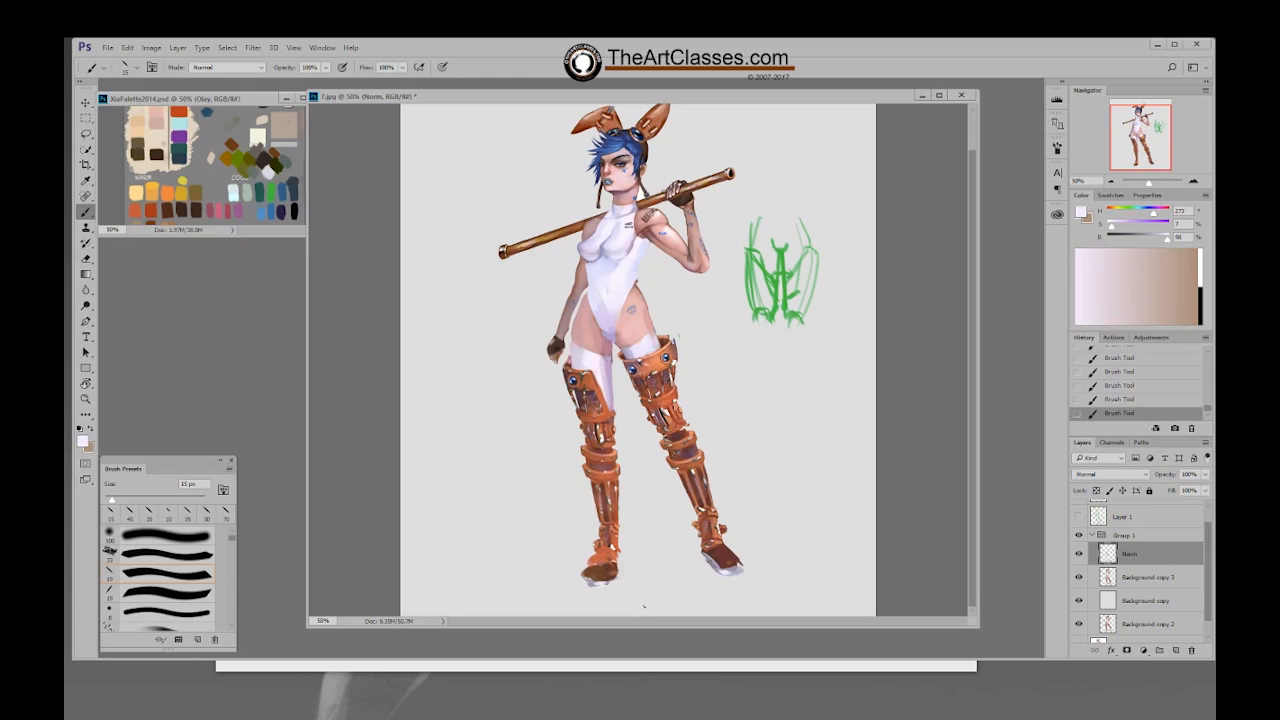
Step: Save the document as 7.psd in Photoshop format with its layers kept
key("ctrl+shift+s")
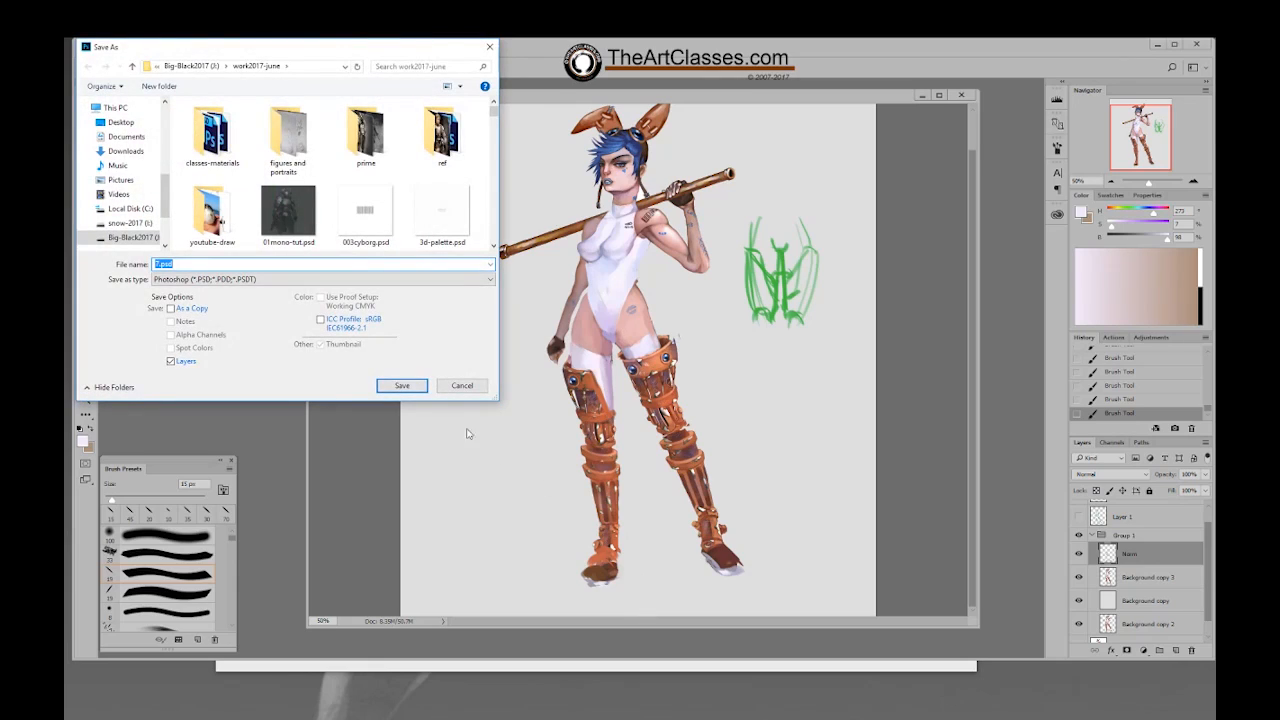
left_click(402, 386)
left_click(731, 322)
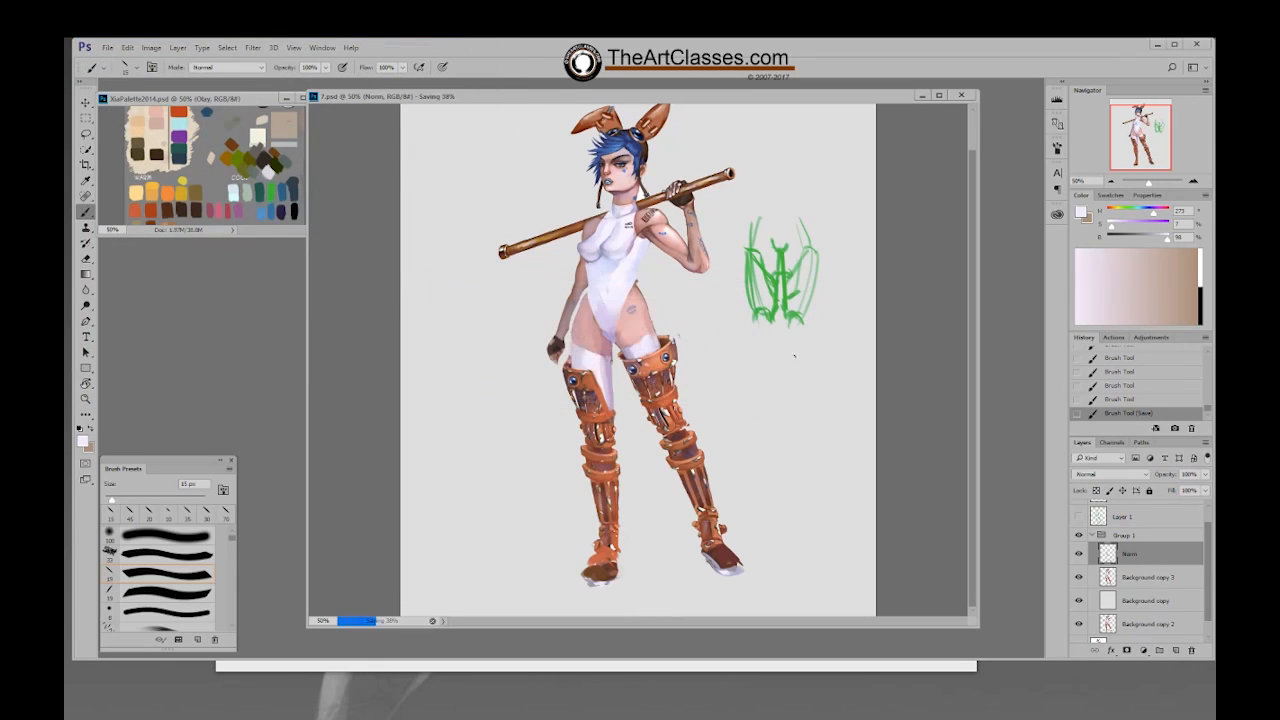
Step: Hide the upper Norm layer that holds the green explanatory sketch
left_click_drag(869, 267, 866, 306)
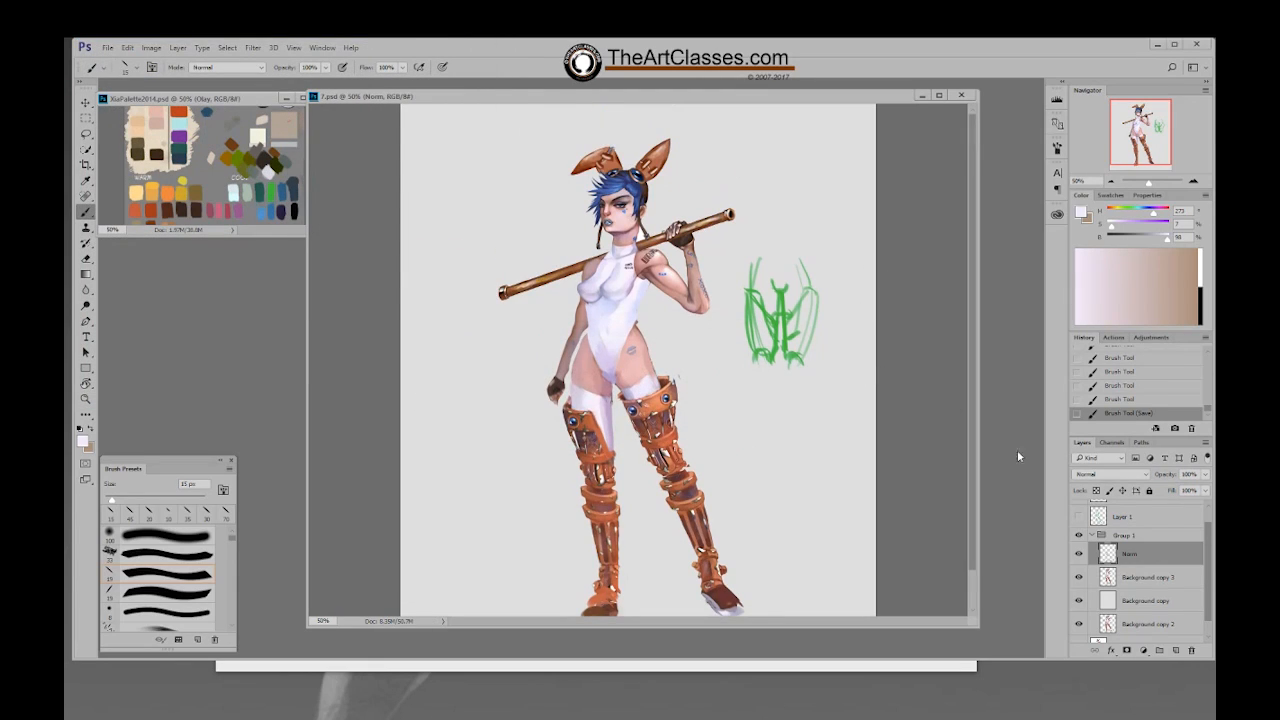
scroll(1205, 538, "up", 1)
left_click(1078, 510)
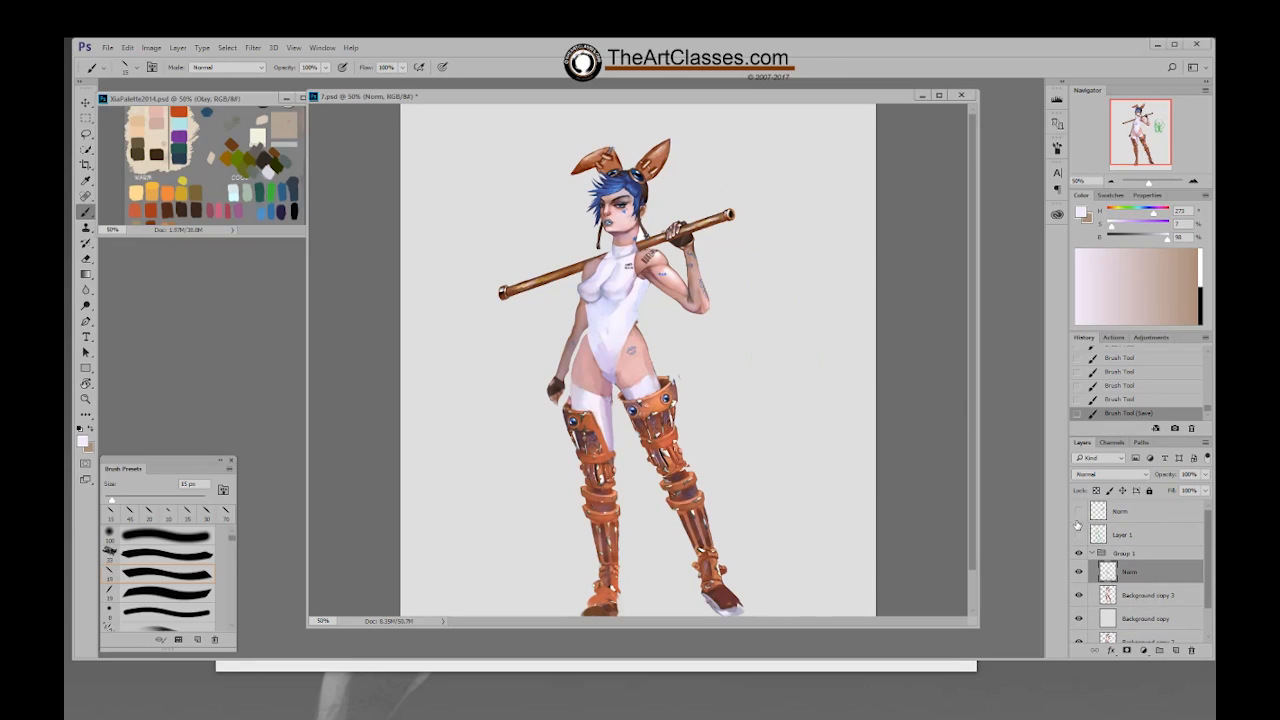
left_click_drag(839, 505, 831, 471)
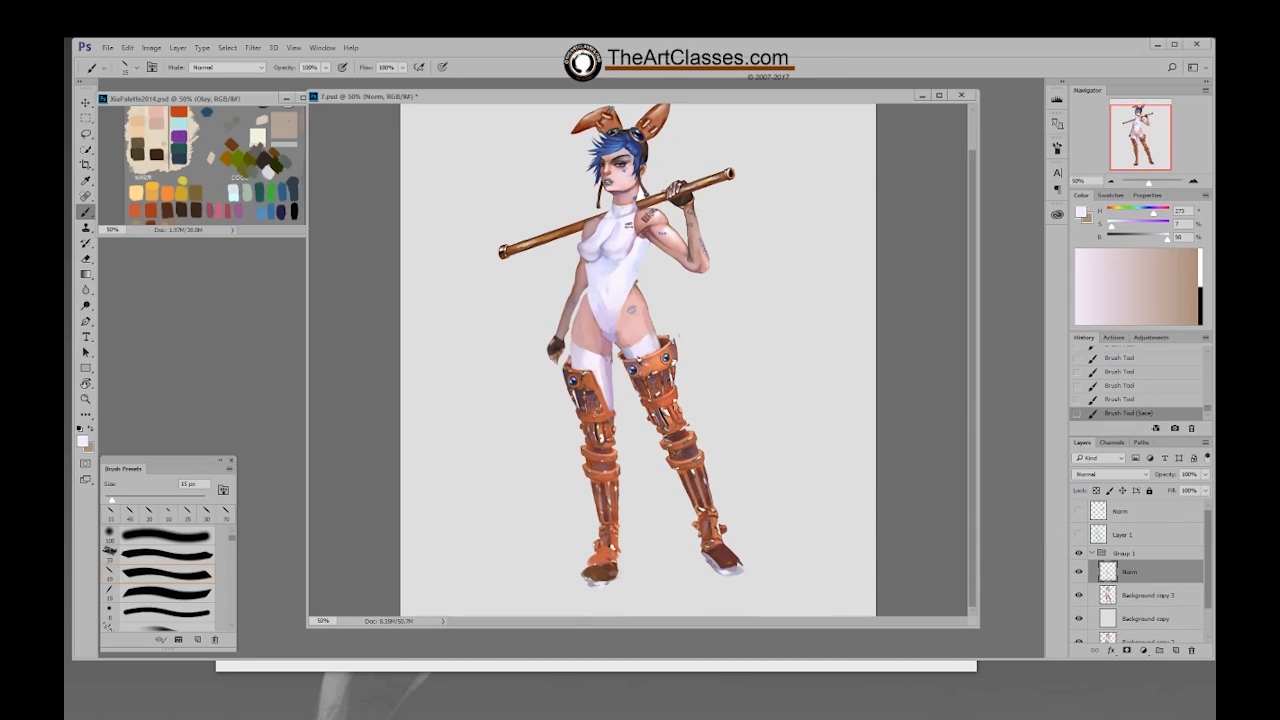
Step: Erase the inner edge of the left boot's upper part on Background copy 3 with a 20 px eraser
left_click(1078, 571)
left_click(1078, 571)
left_click(1145, 595)
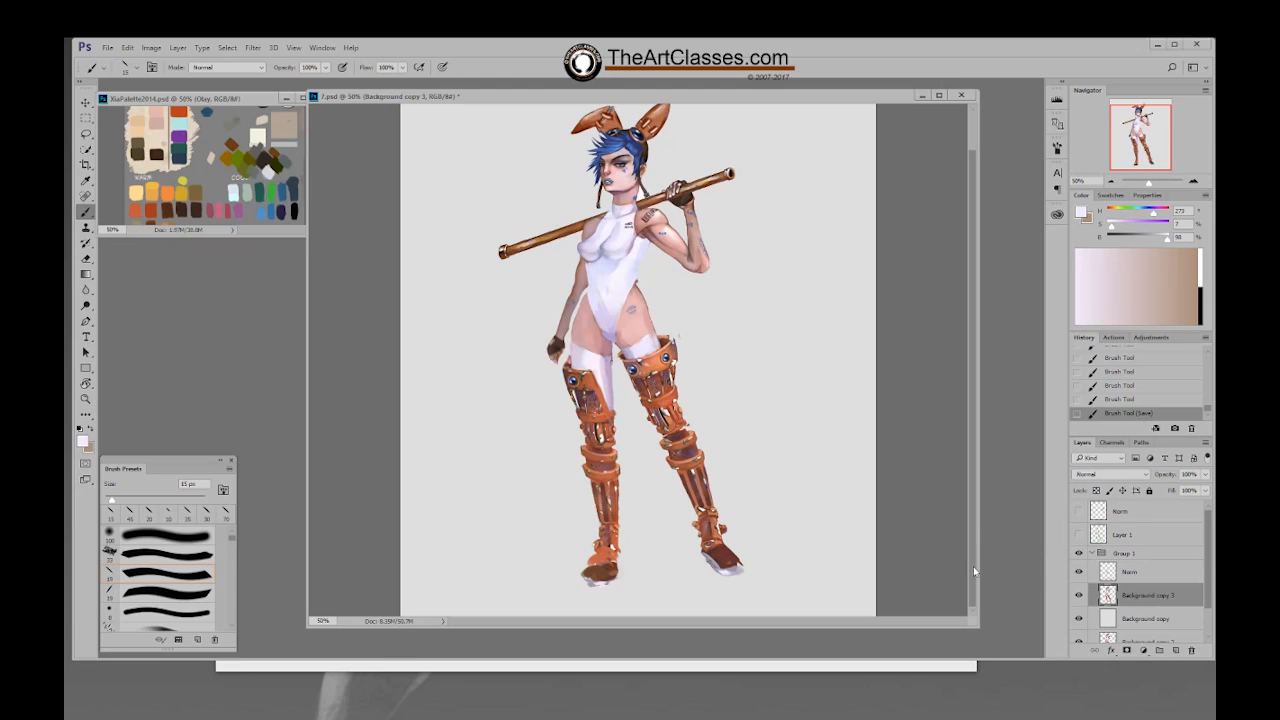
key("e")
left_click_drag(618, 352, 632, 412)
left_click_drag(620, 352, 620, 362)
left_click_drag(621, 360, 622, 366)
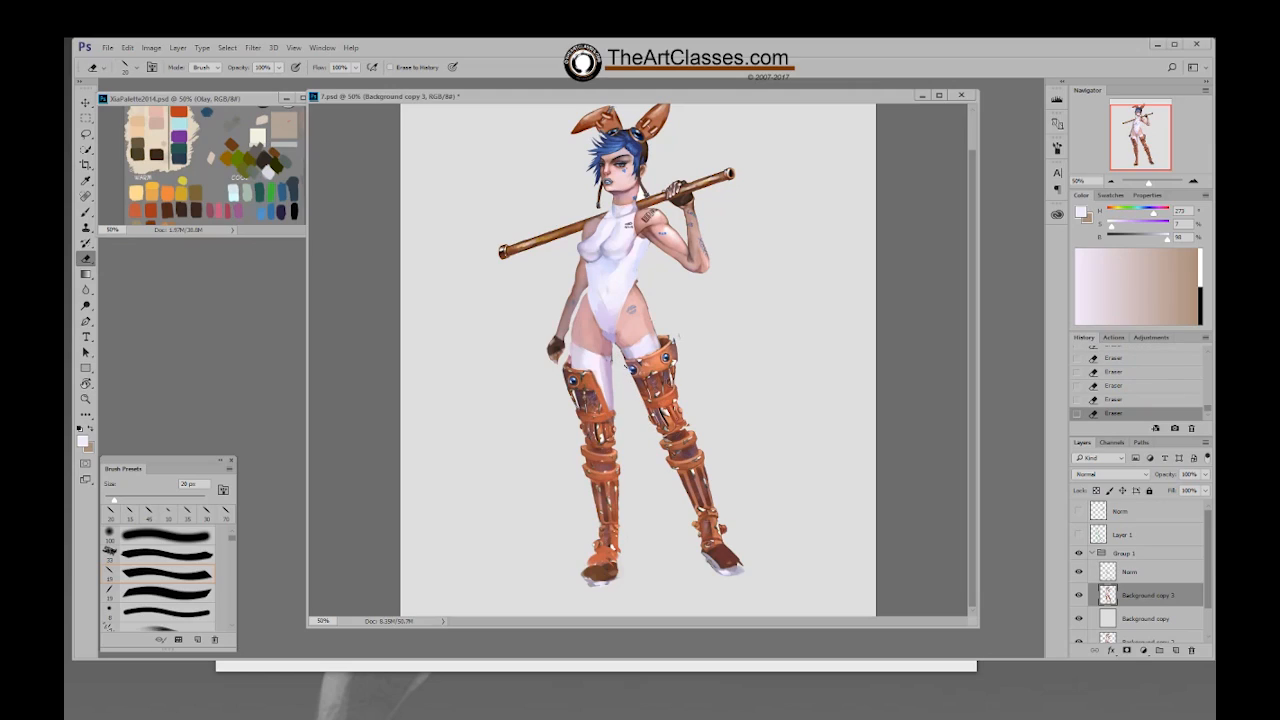
Step: Extend the left stocking down the boot's inner side on the Norm layer in sampled lavender, switching to another 15 px brush preset
left_click(1120, 574)
key("b")
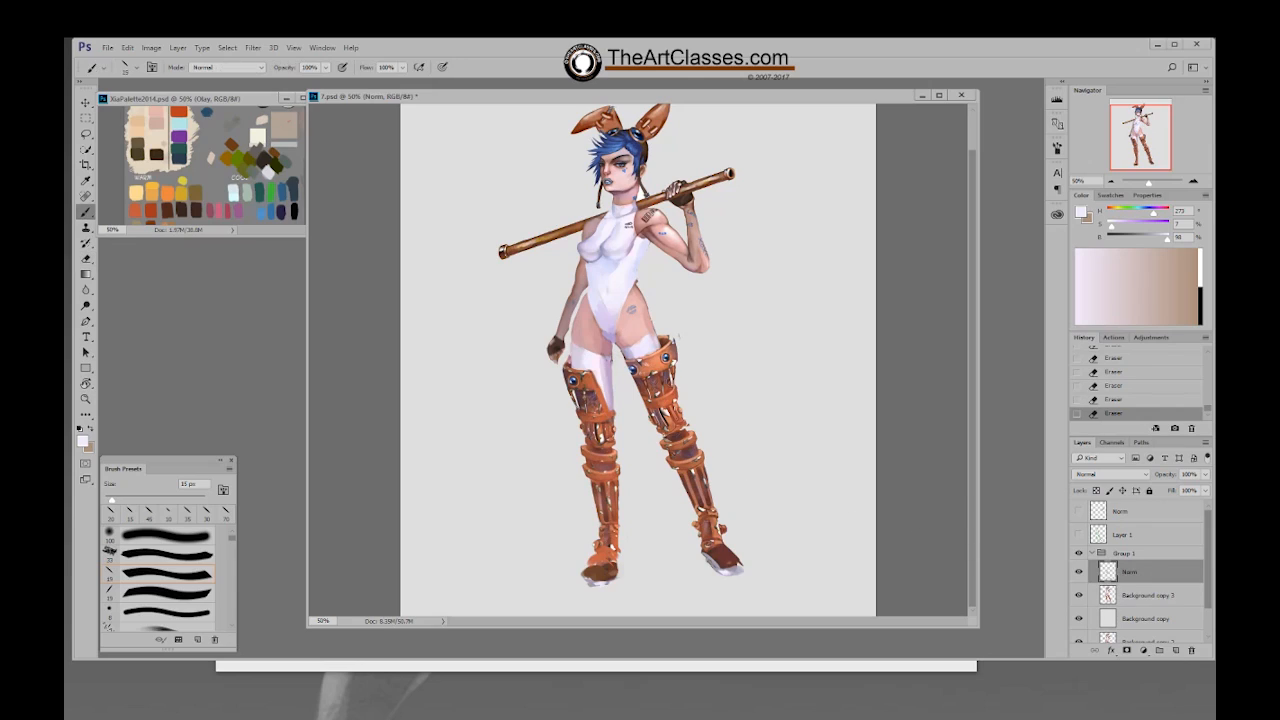
left_click(640, 350, "alt")
left_click_drag(638, 388, 634, 370)
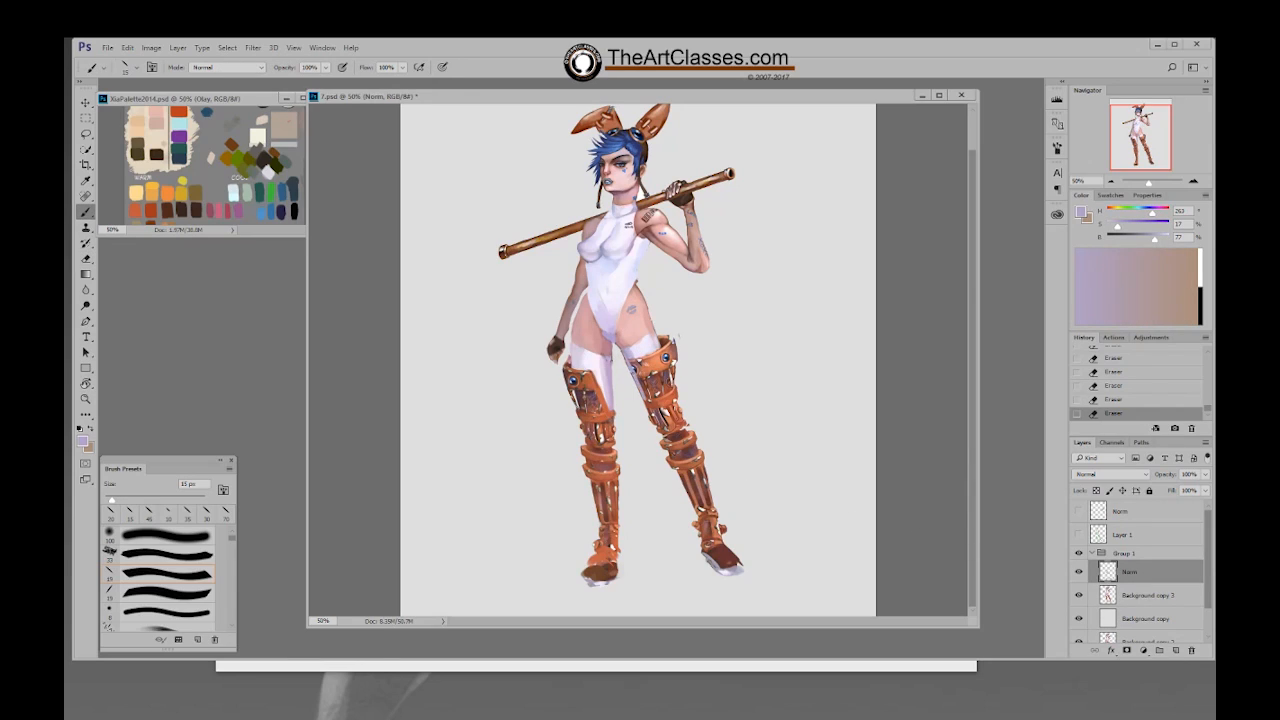
right_click(652, 390)
left_click(742, 497)
left_click(903, 413)
mouse_move(640, 382)
left_mouse_down()
mouse_move(638, 357)
mouse_move(650, 400)
left_mouse_up()
Step: Refine the extended stocking and the left boot's new inner edge with sampled stocking tones and boot orange
left_click(633, 352, "alt")
left_click(636, 360, "alt")
left_click(645, 375, "alt")
left_click(657, 401, "alt")
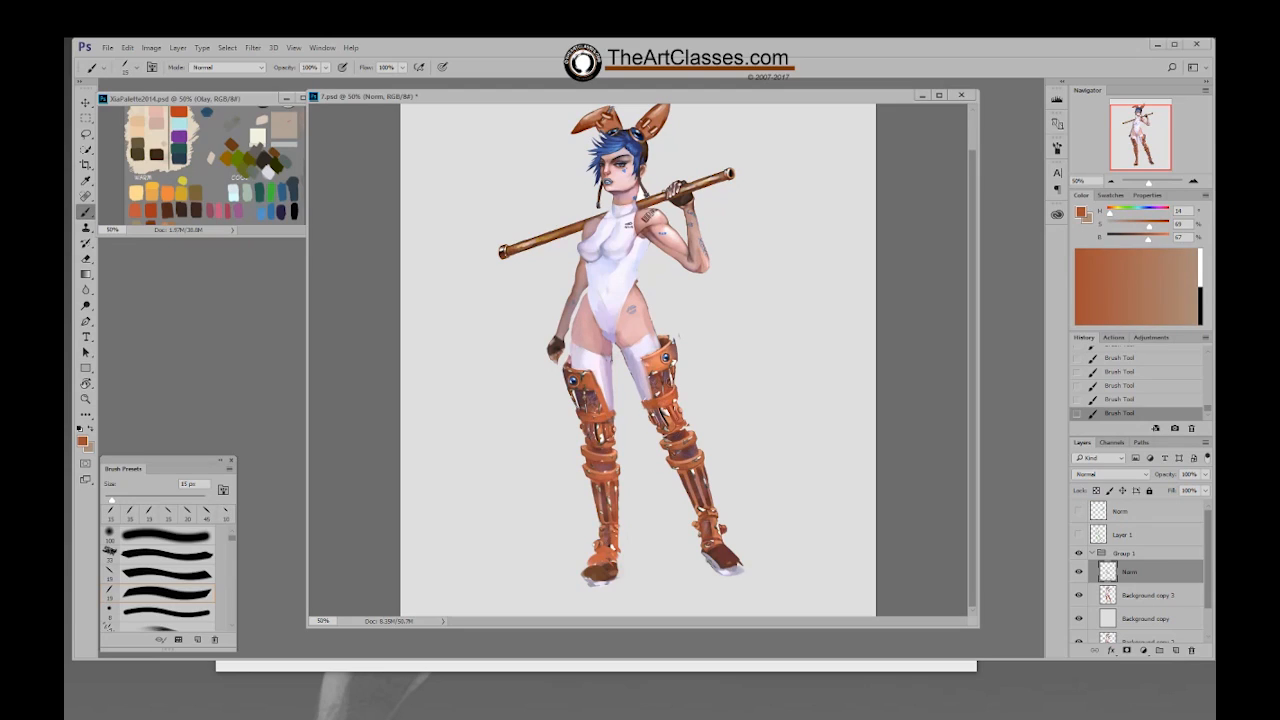
key("x")
Step: Blend the left stocking's inner top corner into the thigh on the Norm layer with sampled lavender and pink skin tones
left_click(625, 353, "alt")
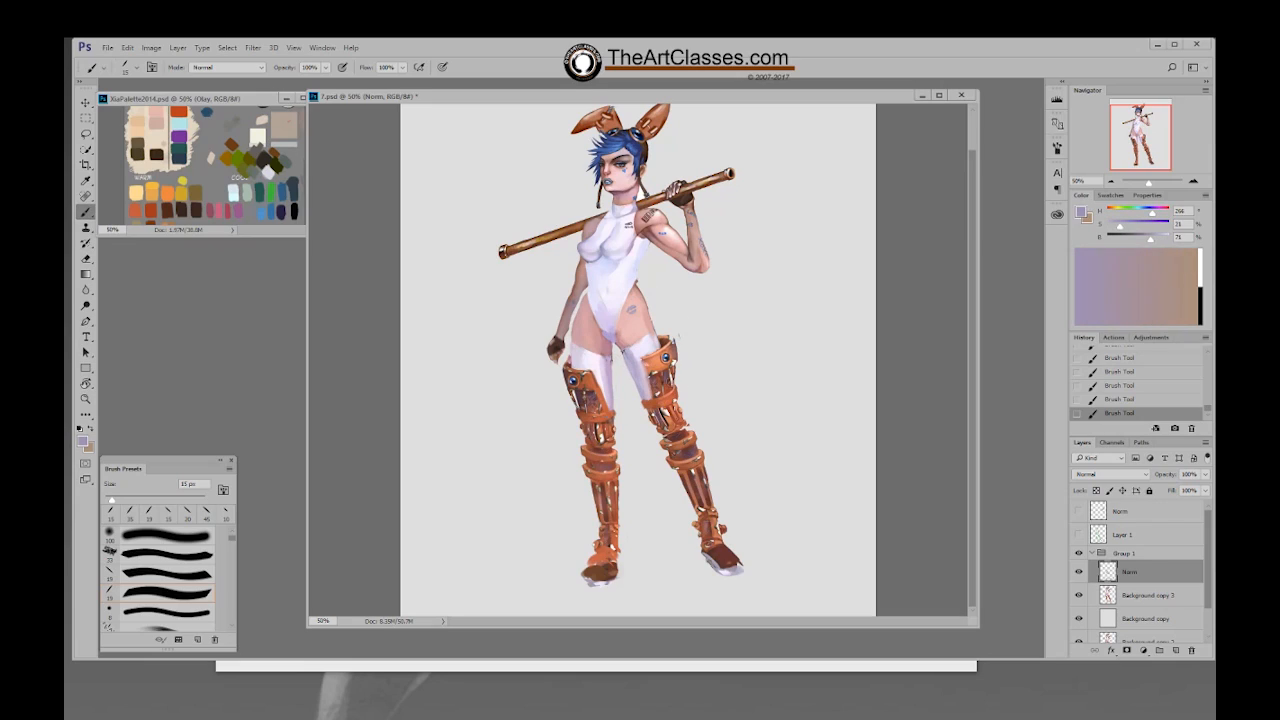
left_click(622, 342, "alt")
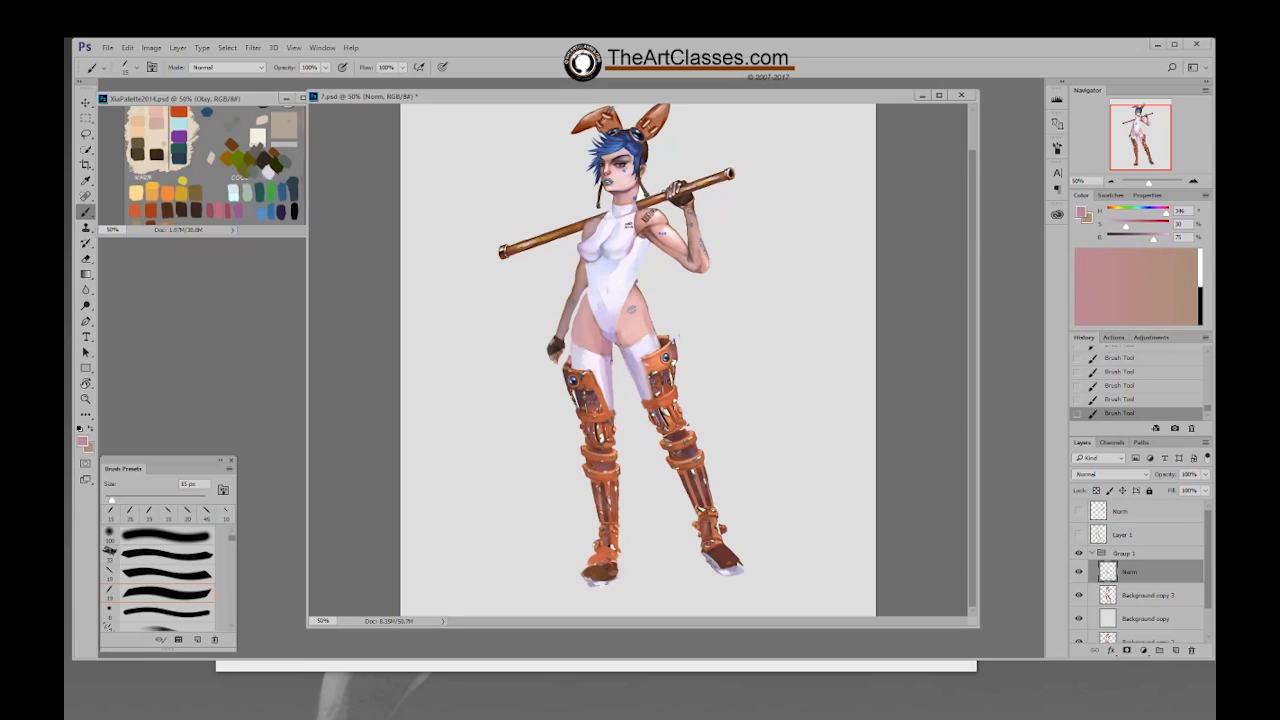
left_click(633, 350, "alt")
left_click(623, 347, "alt")
left_click(628, 340, "alt")
left_click(632, 349, "alt")
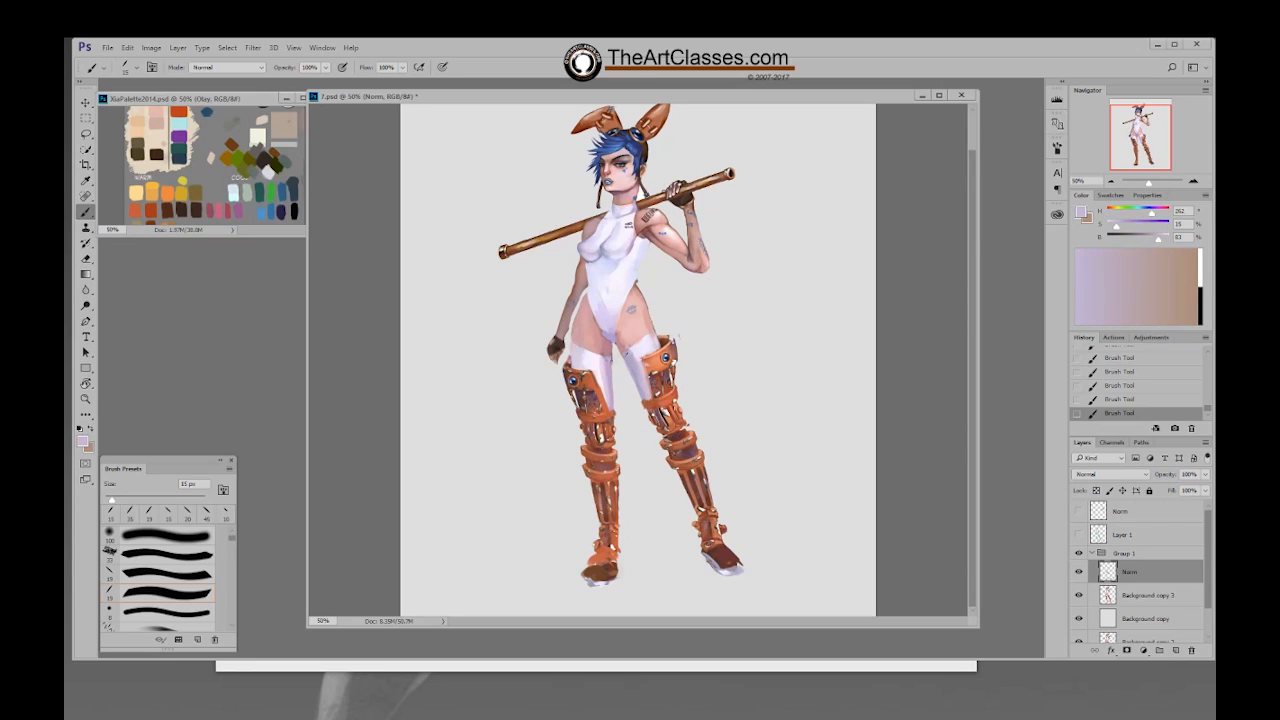
left_click(636, 356, "alt")
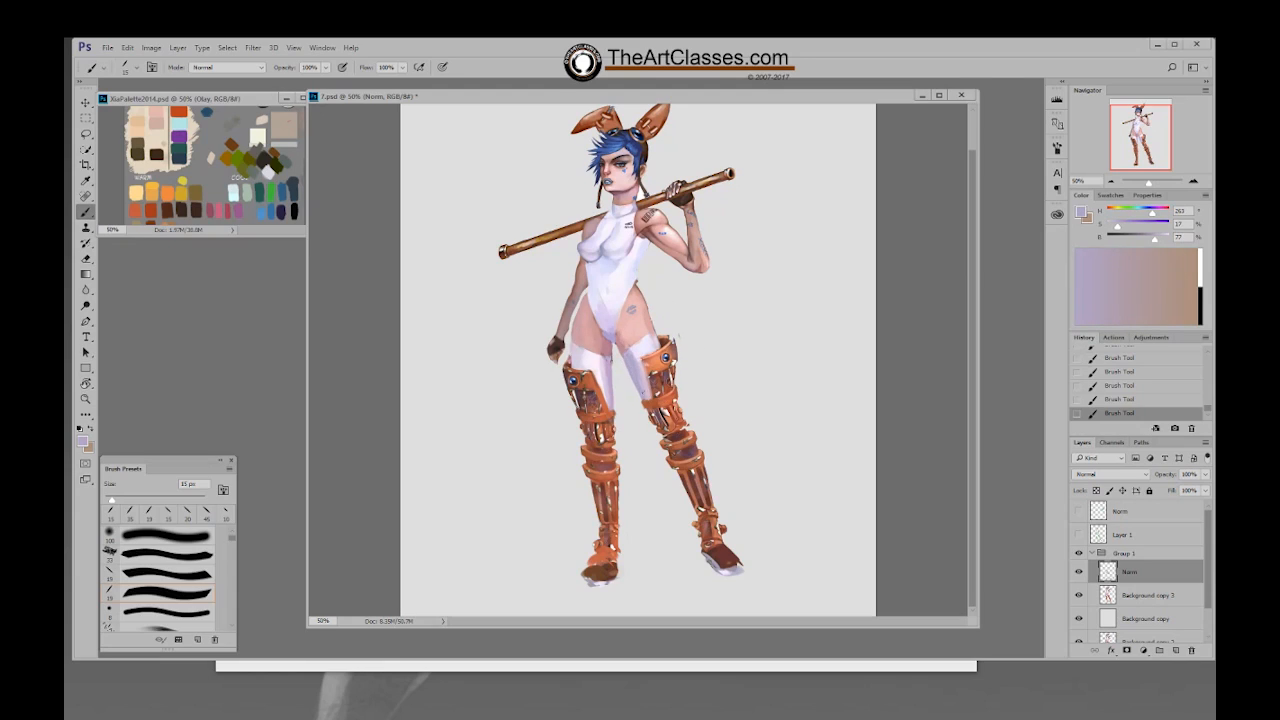
Step: Lighten the left stocking on the Norm layer with sampled pinkish and pale lavender tones, and check the painted additions by toggling the layer
left_click(641, 350, "alt")
left_click(649, 374, "alt")
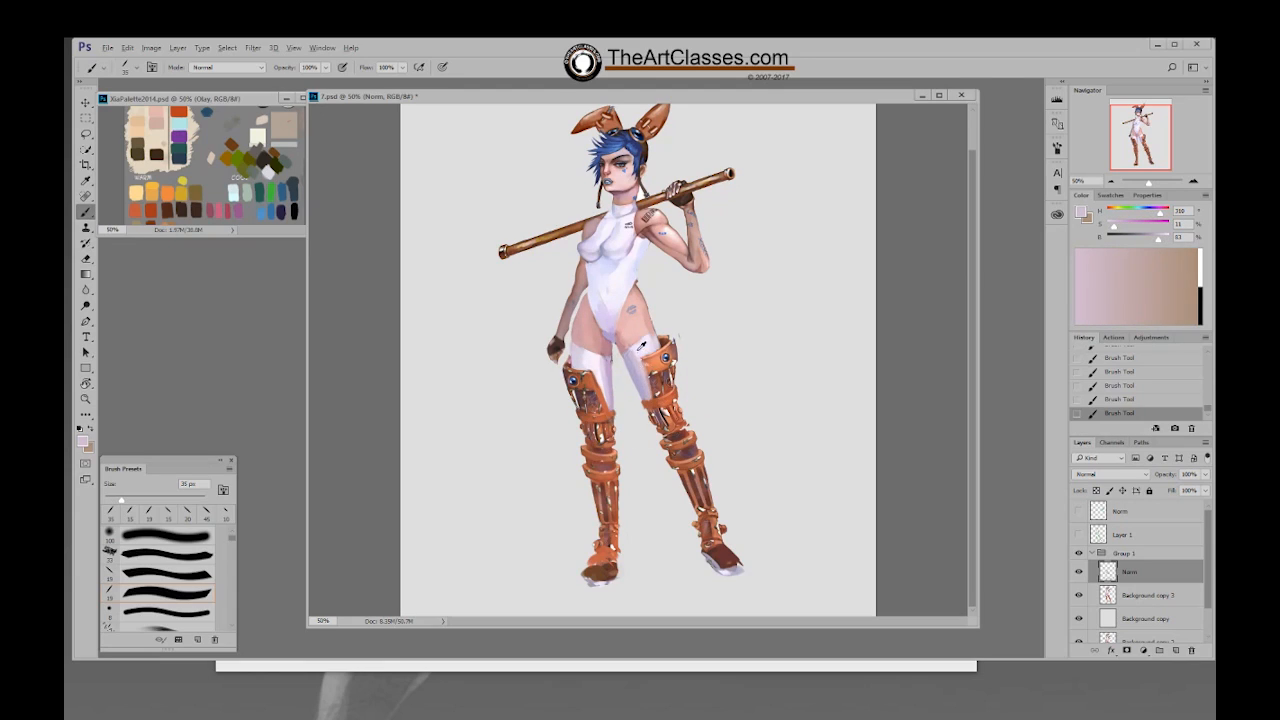
left_click(642, 344, "alt")
left_click(628, 350, "alt")
left_click_drag(631, 352, 634, 374)
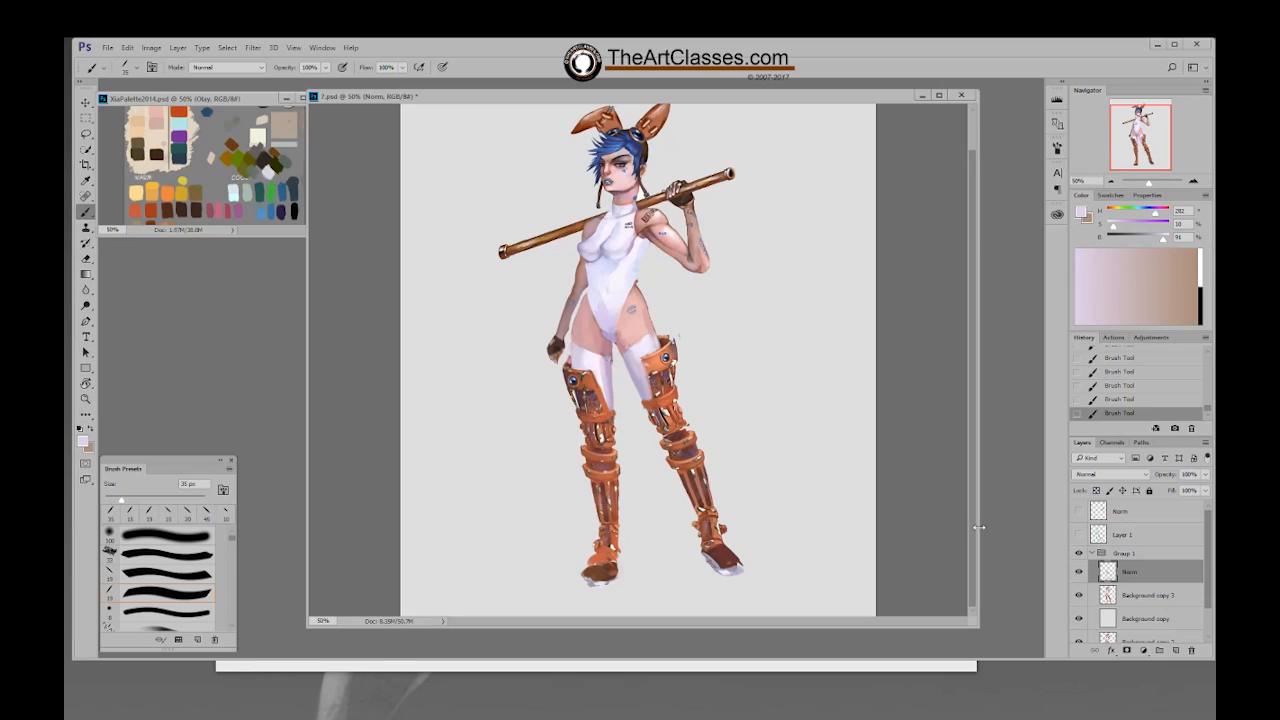
left_click(1077, 572)
left_click(1077, 572)
Step: Copy the left boot's knee section from Background copy 3 onto its own layer and nudge it slightly inward toward the other leg
key("l")
mouse_move(707, 489)
left_mouse_down()
mouse_move(665, 472)
mouse_move(658, 426)
mouse_move(706, 488)
left_mouse_up()
key("ctrl+c")
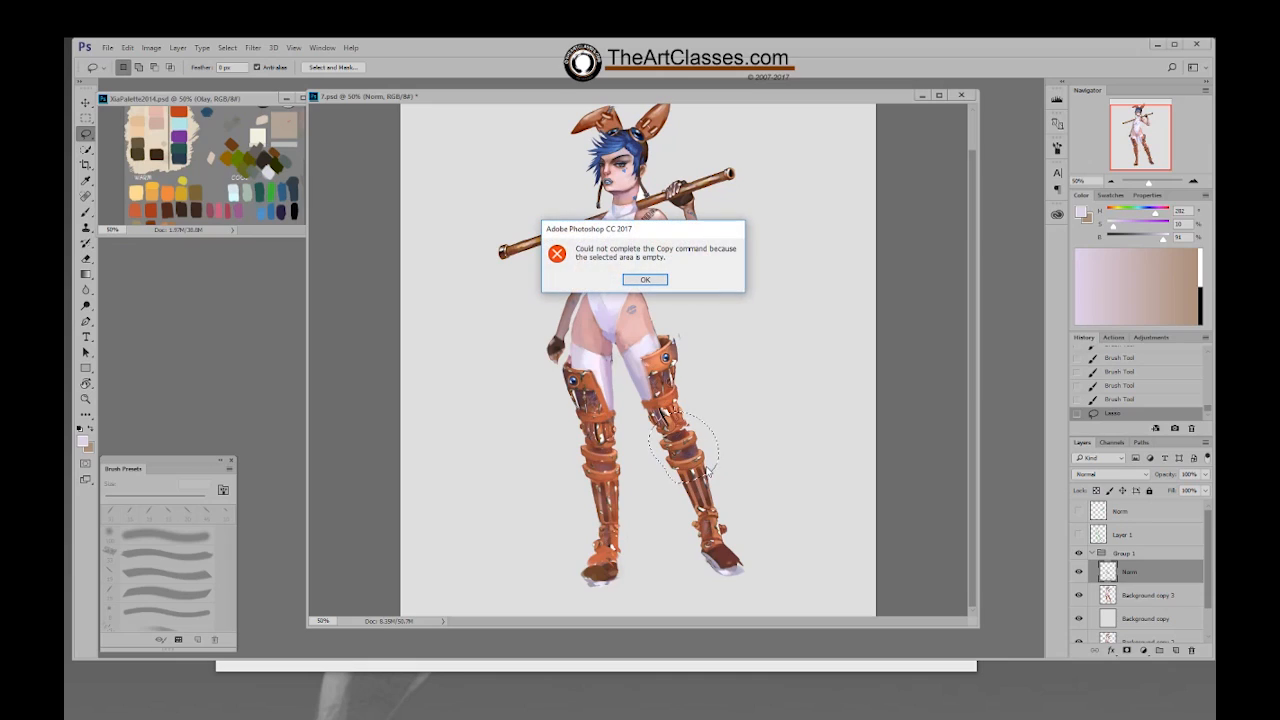
left_click(653, 281)
left_click(1121, 597)
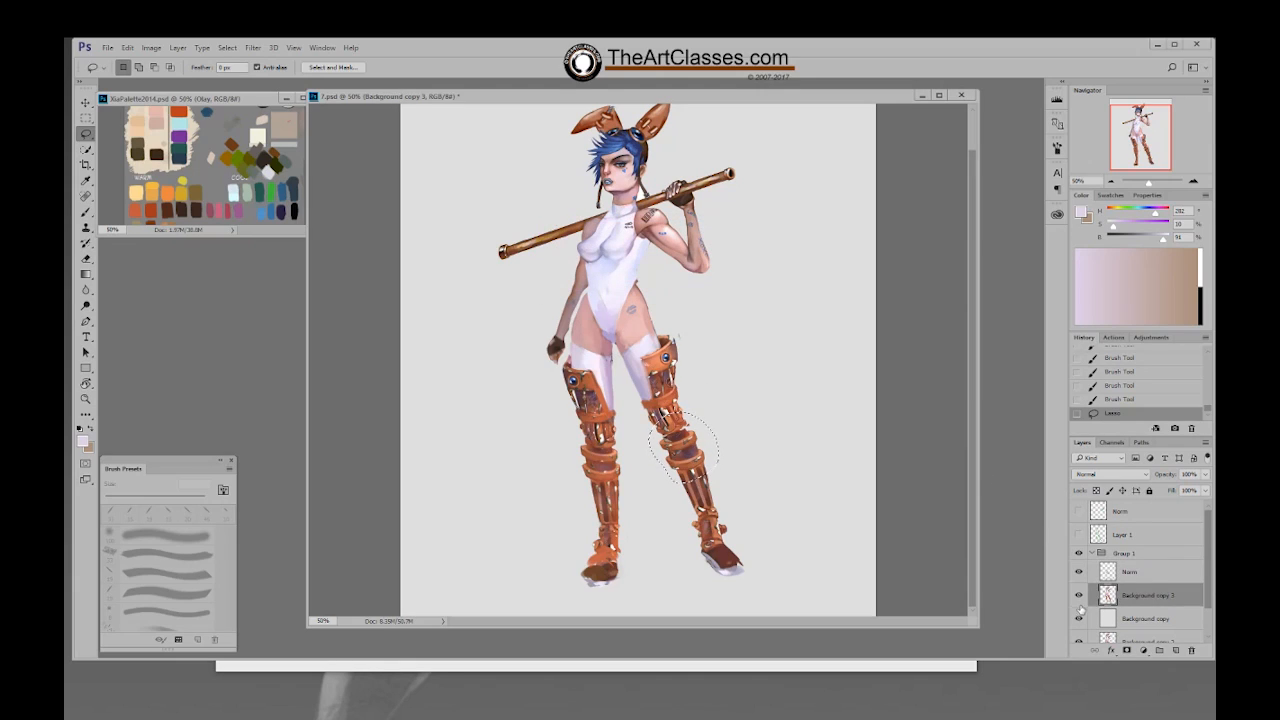
key("ctrl+c")
key("ctrl+v")
key("v")
left_click(705, 436)
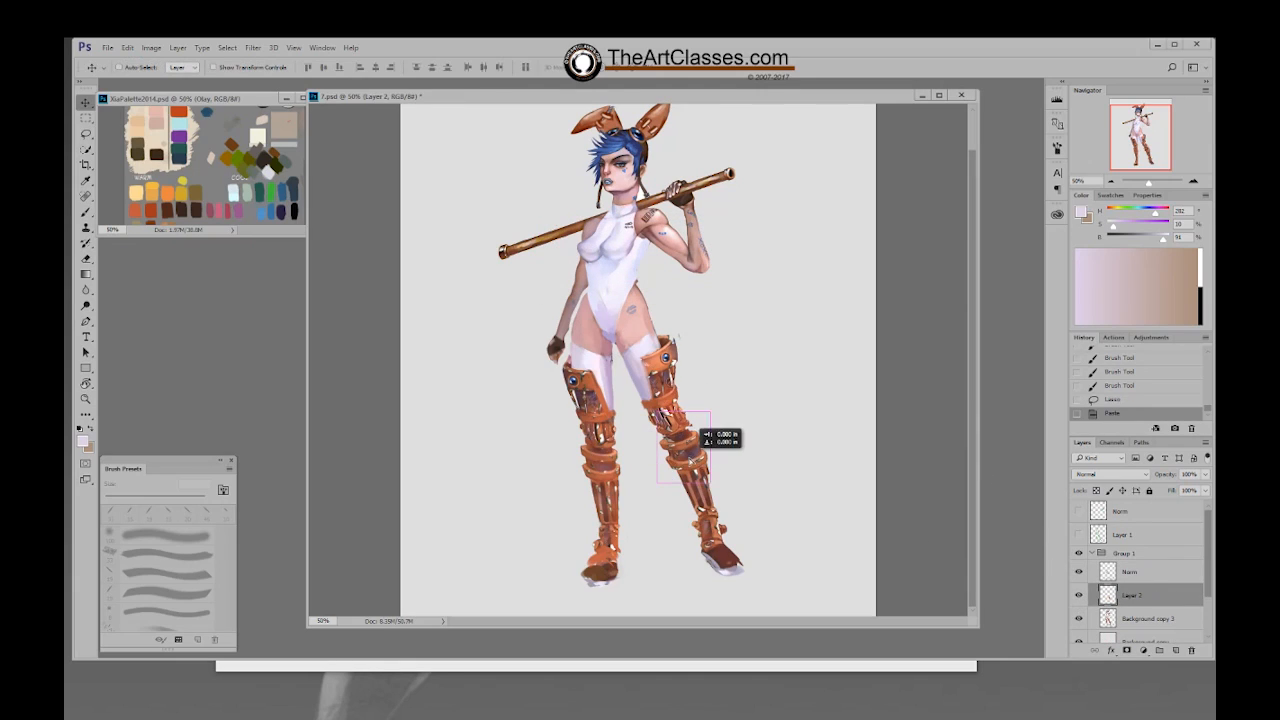
key("Left")
key("Left")
key("Left")
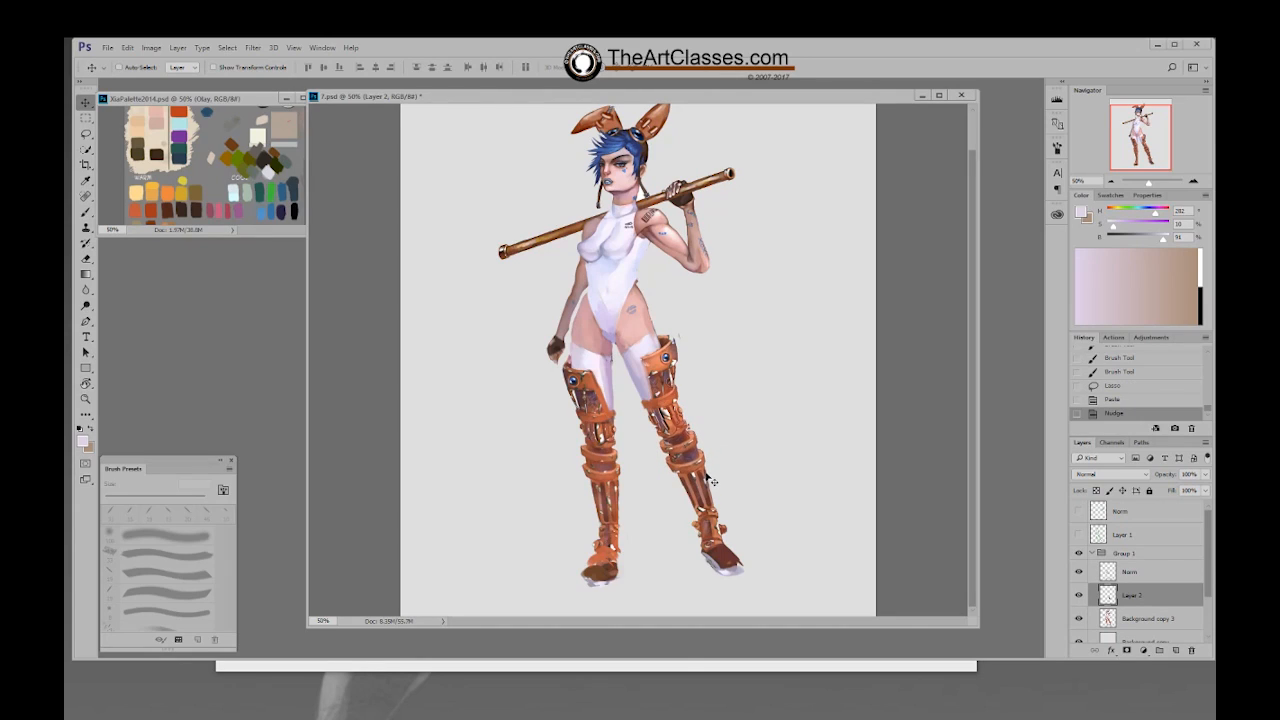
Step: Erase stray edges around the left boot's cuff and knee on Background copy 3 at 20 px, and merge the pasted knee section down
left_click(1135, 618)
key("e")
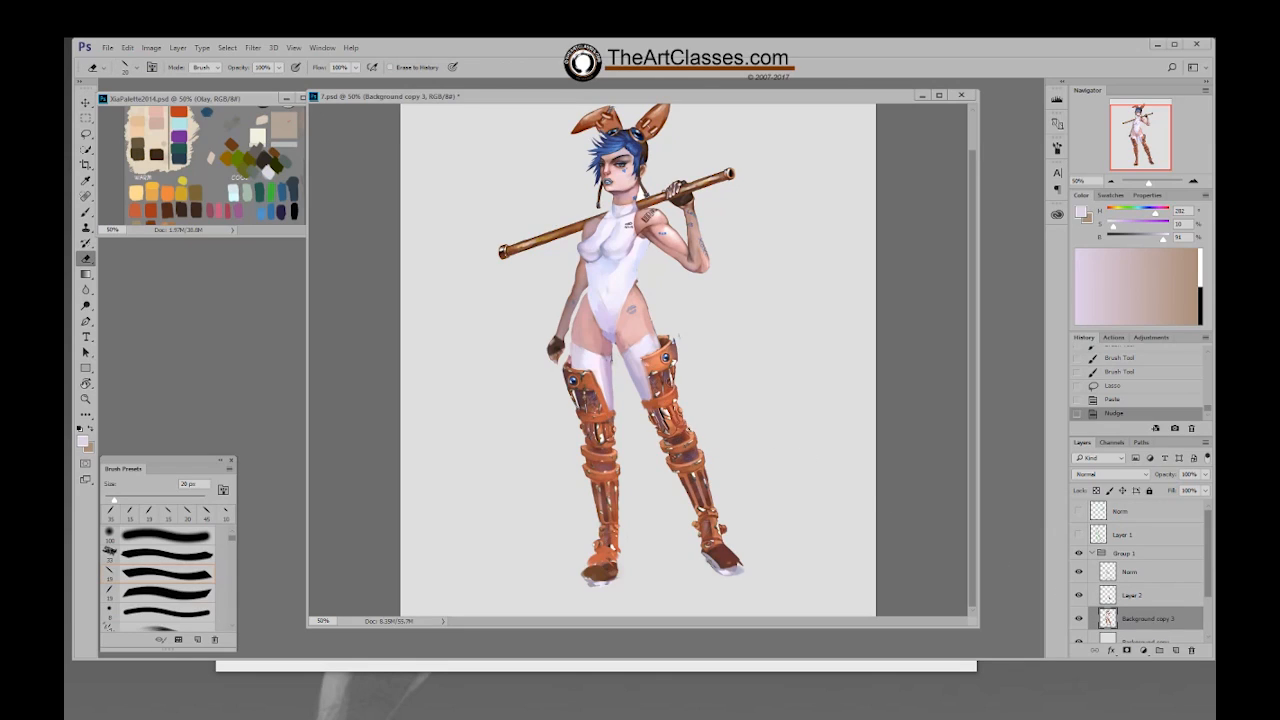
left_click_drag(678, 340, 678, 342)
left_click(679, 340)
left_click_drag(660, 406, 666, 423)
left_click(1143, 597)
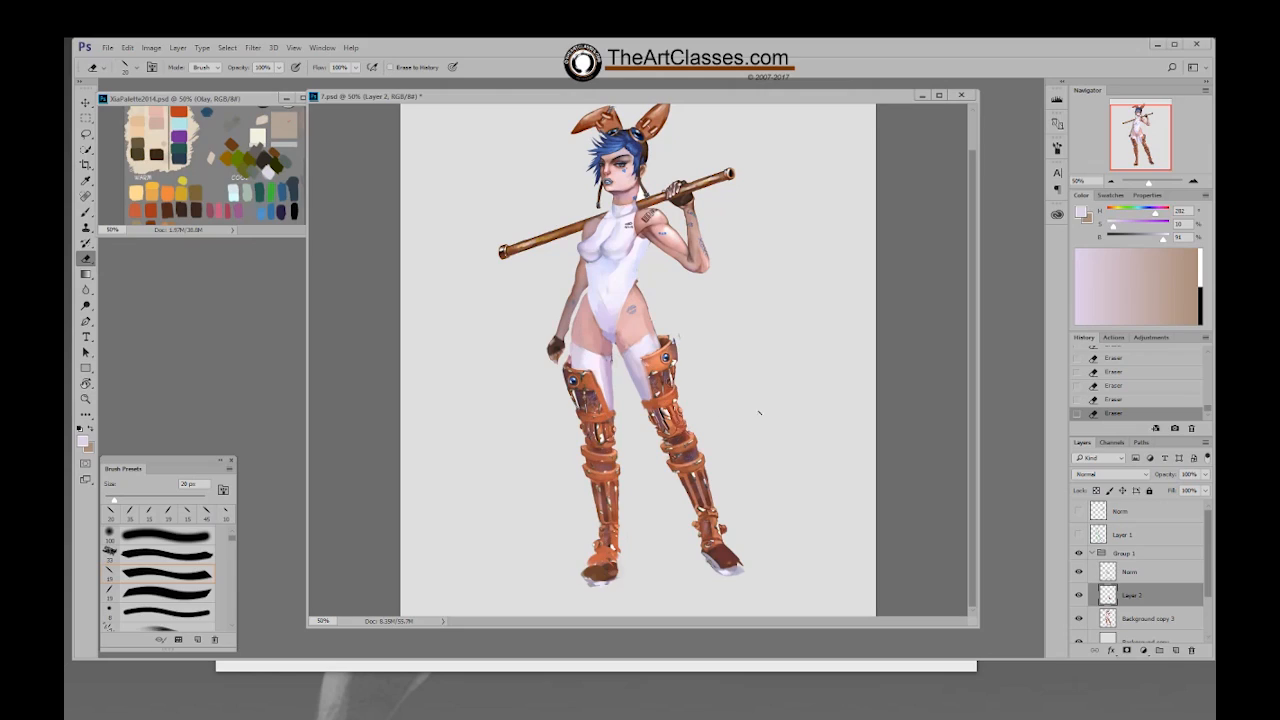
left_click(1130, 616)
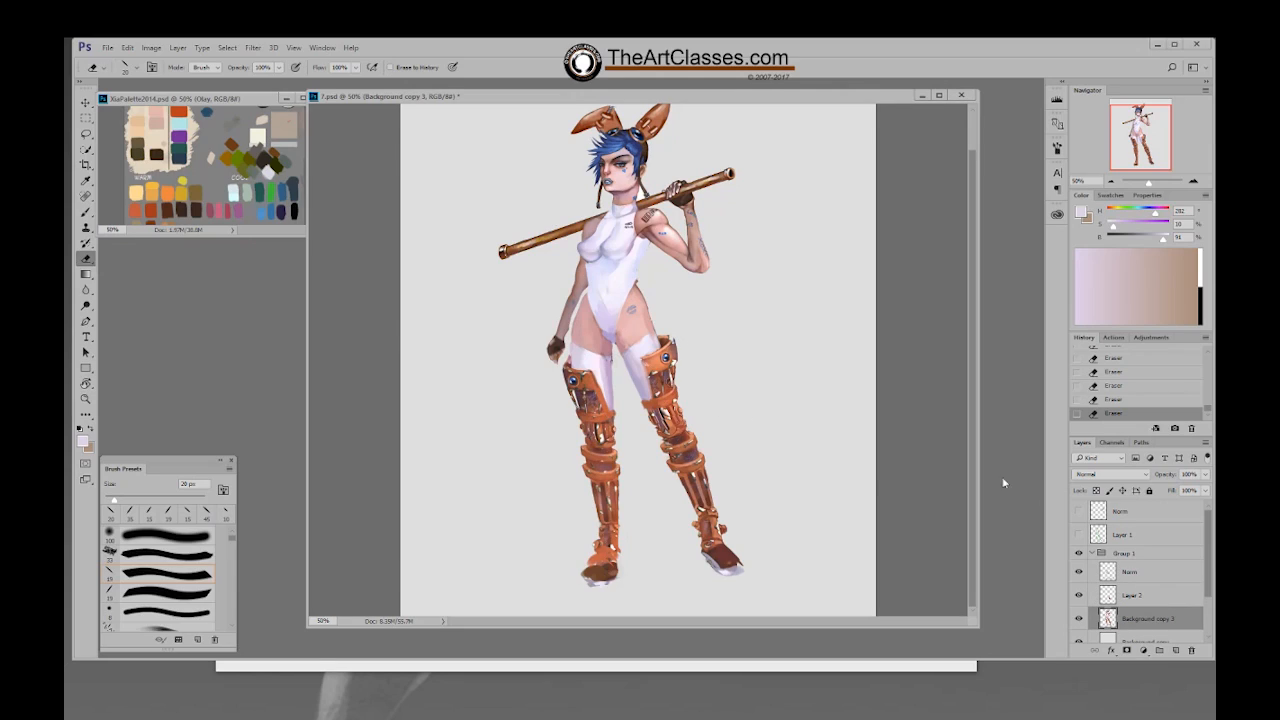
left_click(1143, 598)
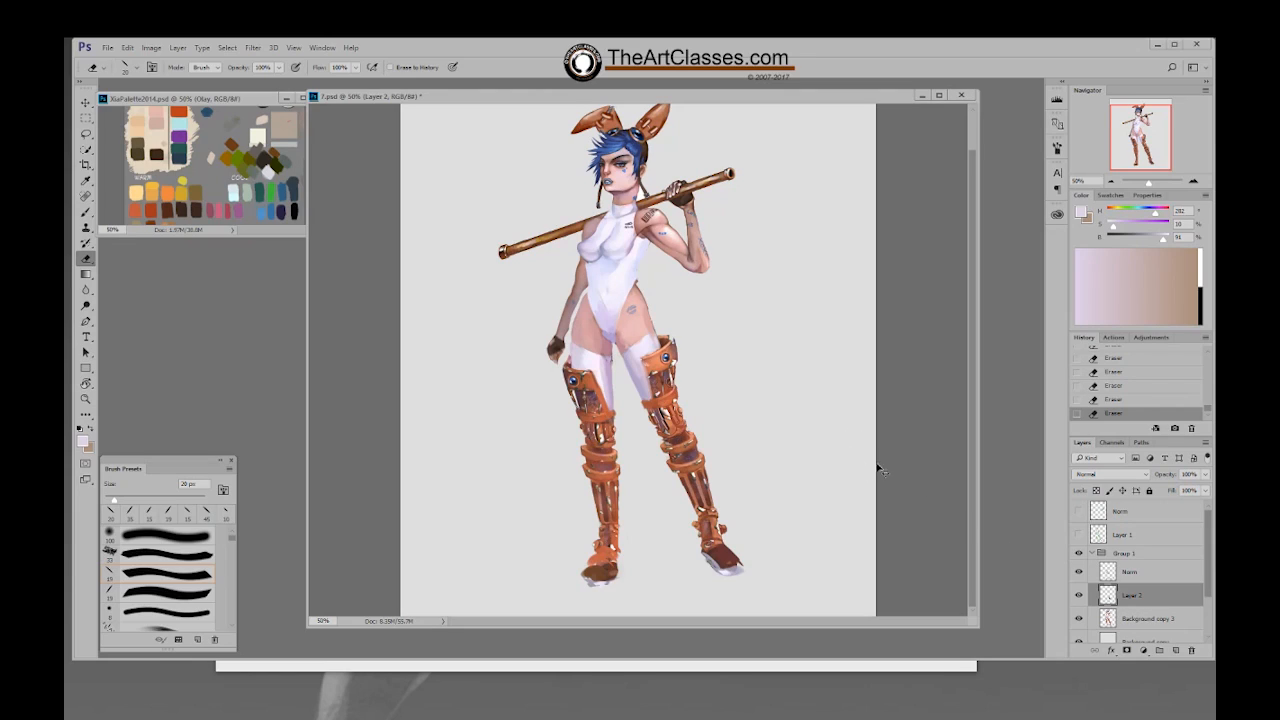
key("ctrl+e")
Step: Repaint the left boot's cuff rim on Background copy 3 with sampled reddish browns, using a 15 px brush
key("b")
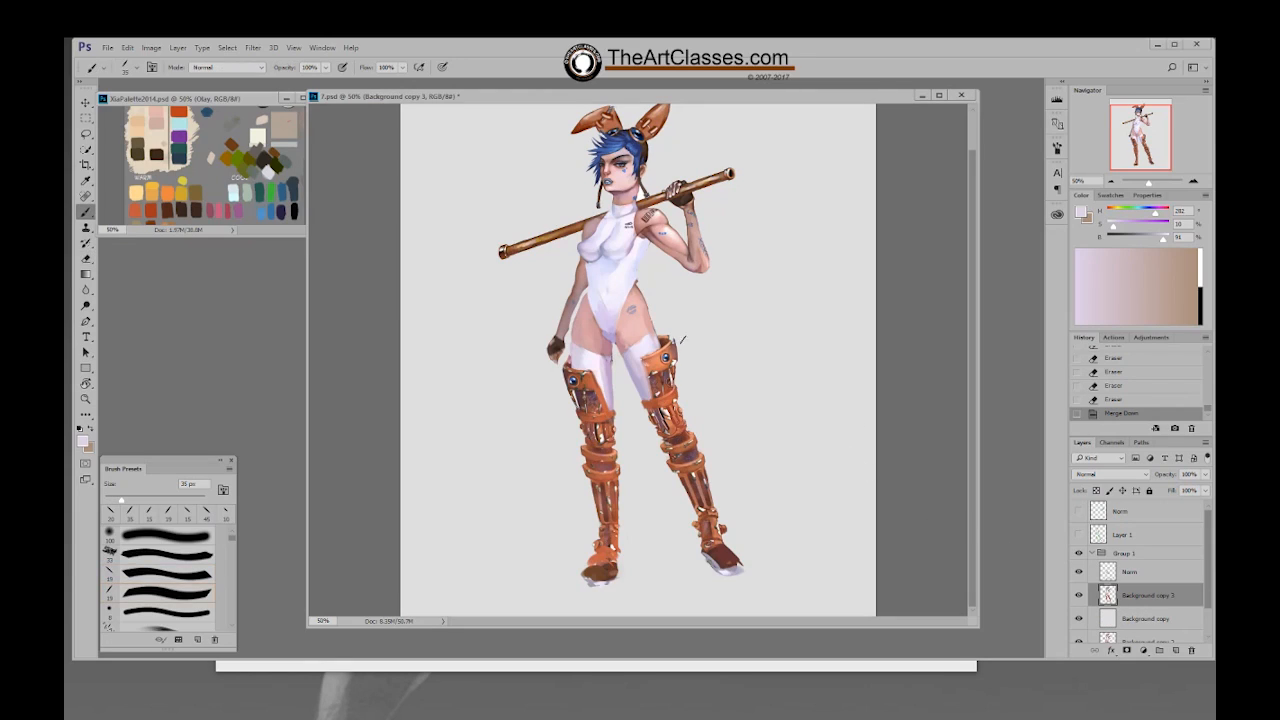
left_click(681, 341, "alt")
left_click(679, 345, "alt")
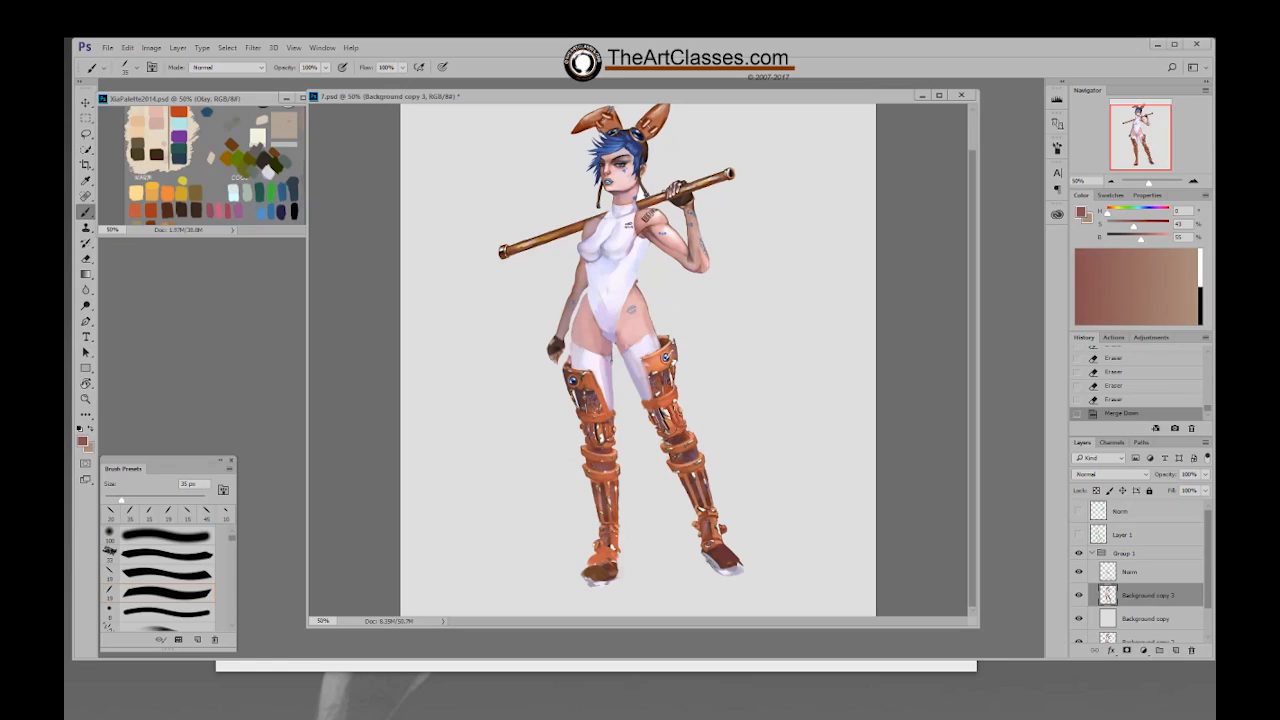
key("bracketleft")
left_click(675, 340, "alt")
left_click(672, 342)
left_click(671, 343)
left_click(670, 344)
left_click(670, 344, "alt")
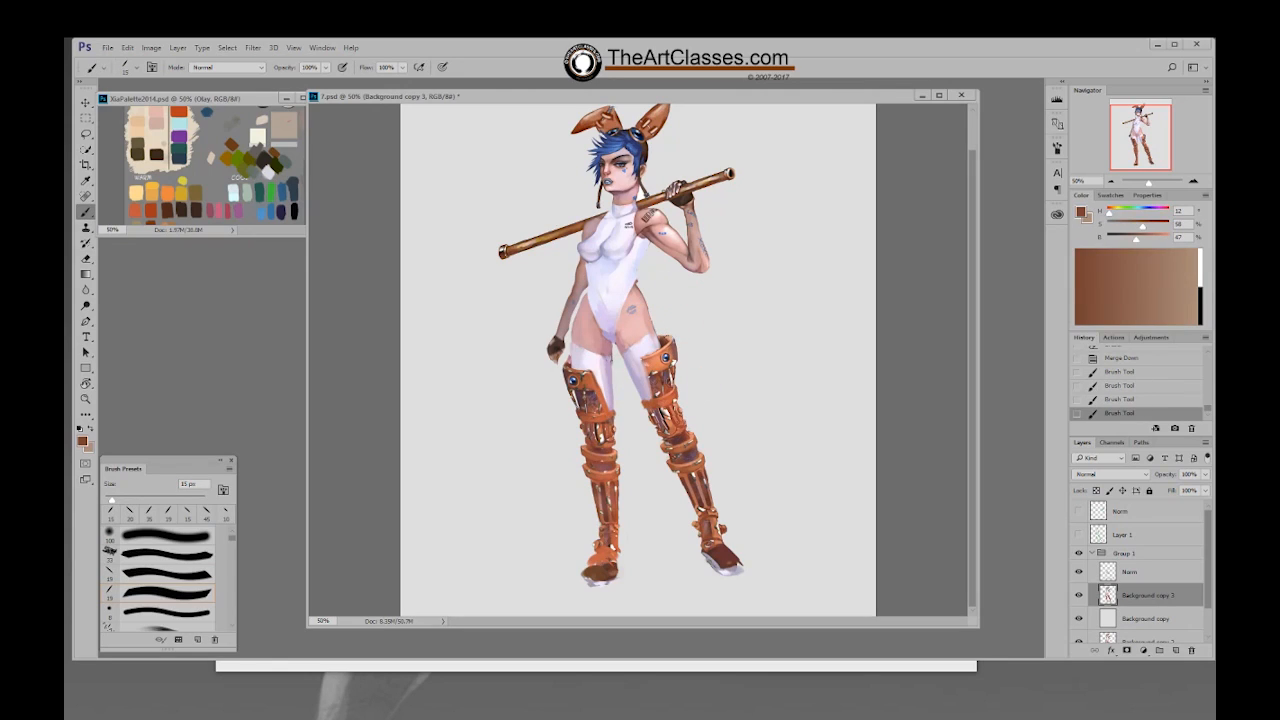
left_click(670, 344)
left_click(670, 344, "alt")
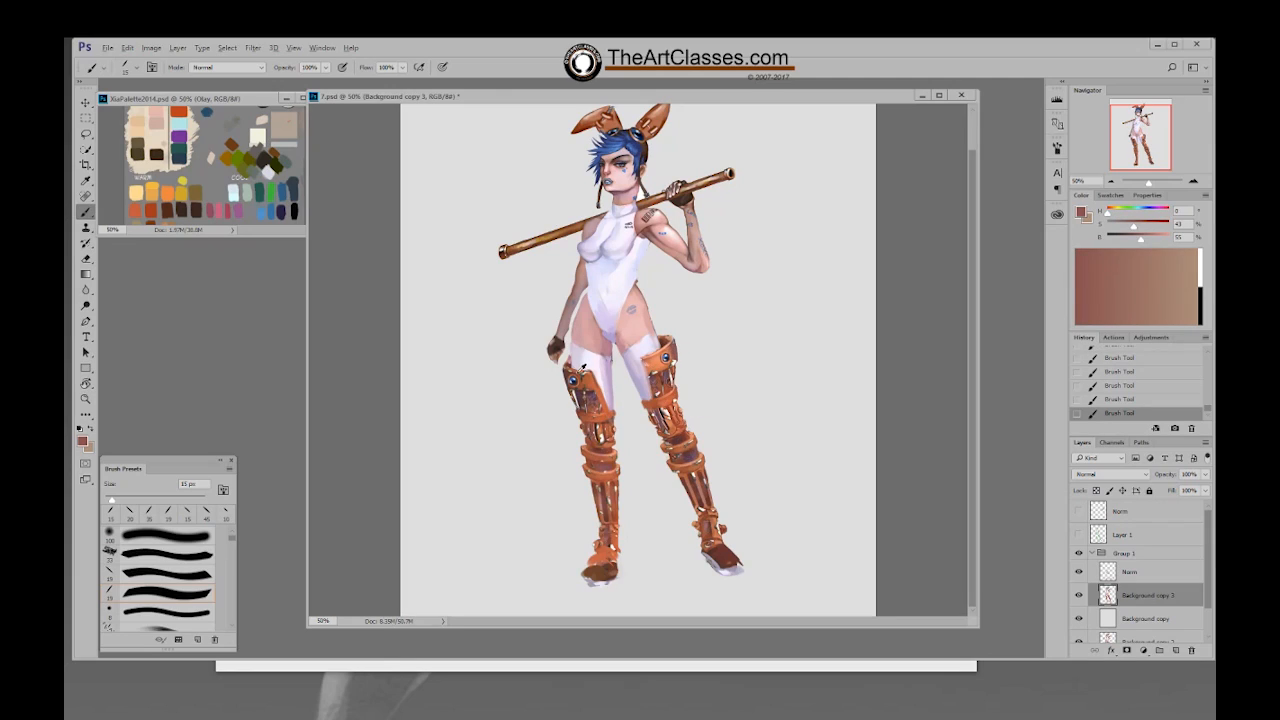
left_click(658, 354, "alt")
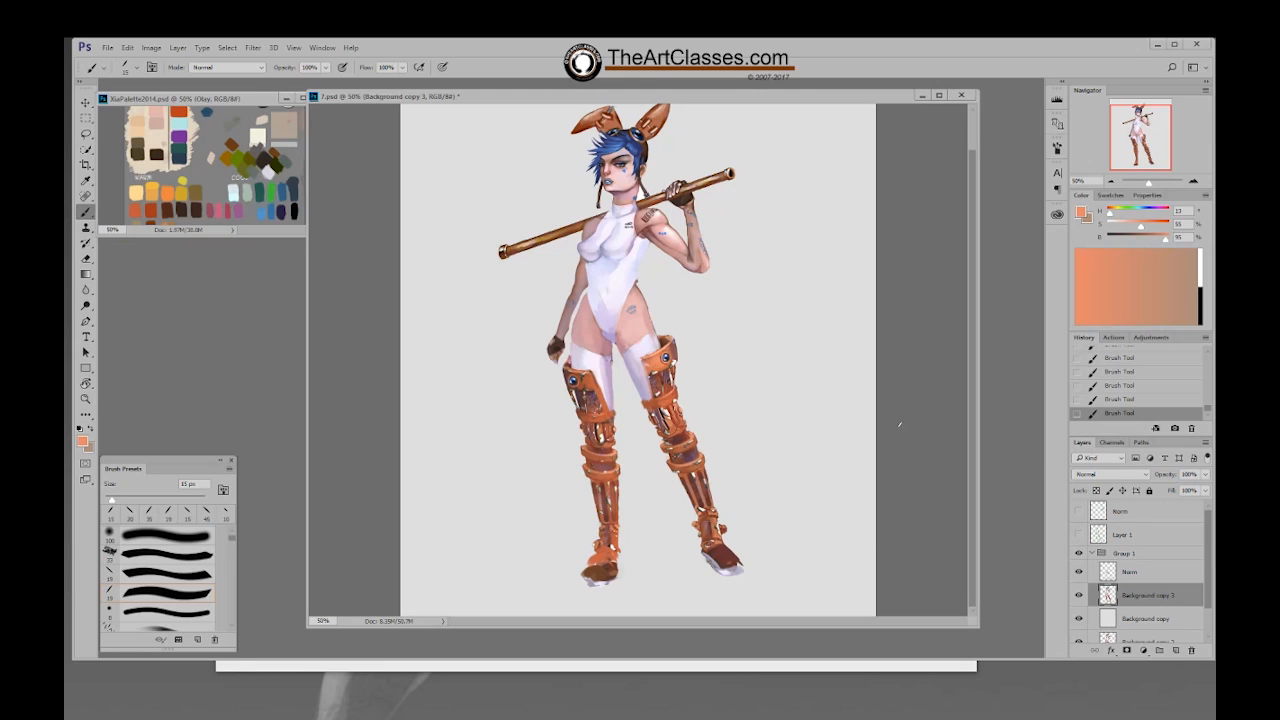
Step: Compare the corrected figure with the original by toggling the visibility of Group 1 and Background copy 3
left_click(1077, 555)
left_click(1077, 555)
left_click(1077, 555)
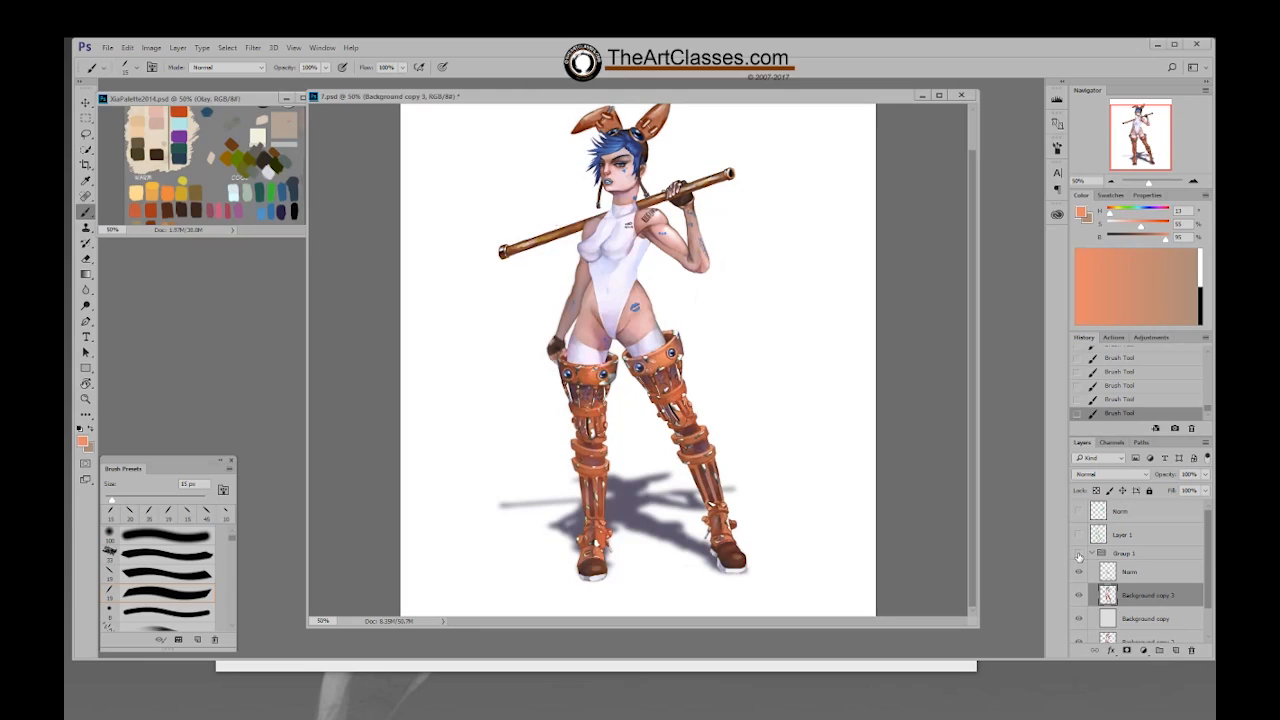
left_click(1078, 554)
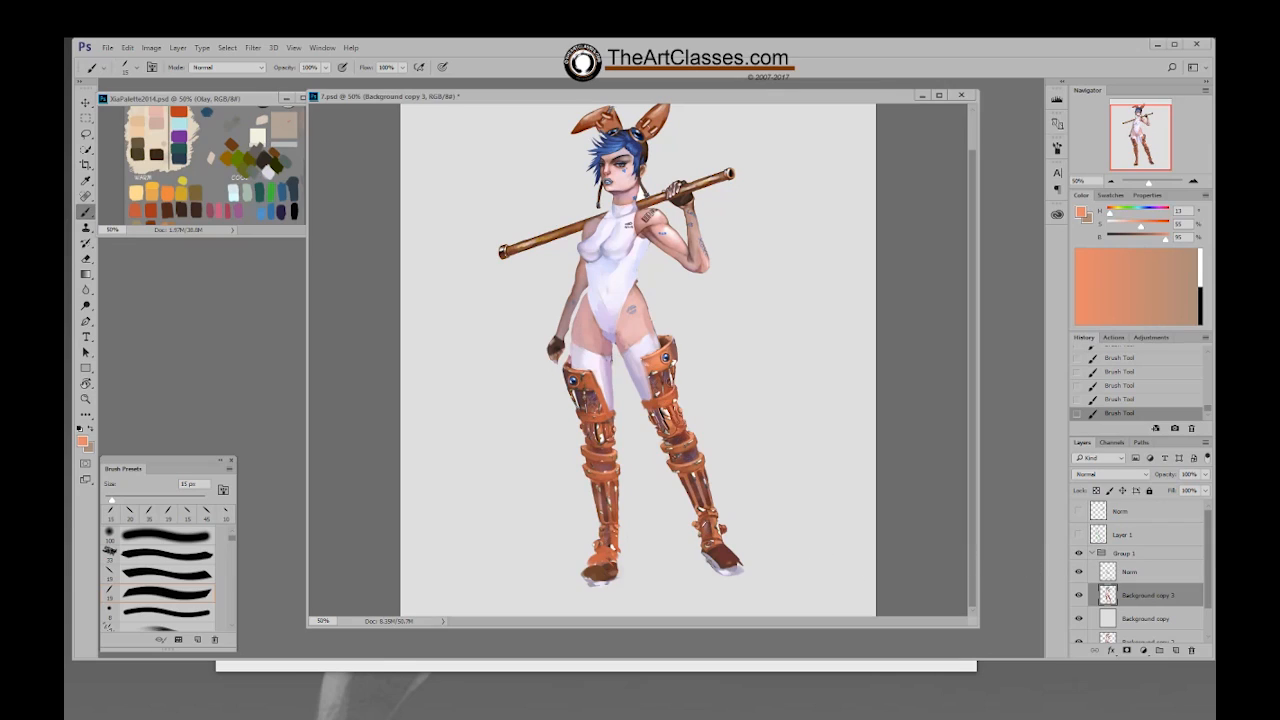
left_click(1079, 595)
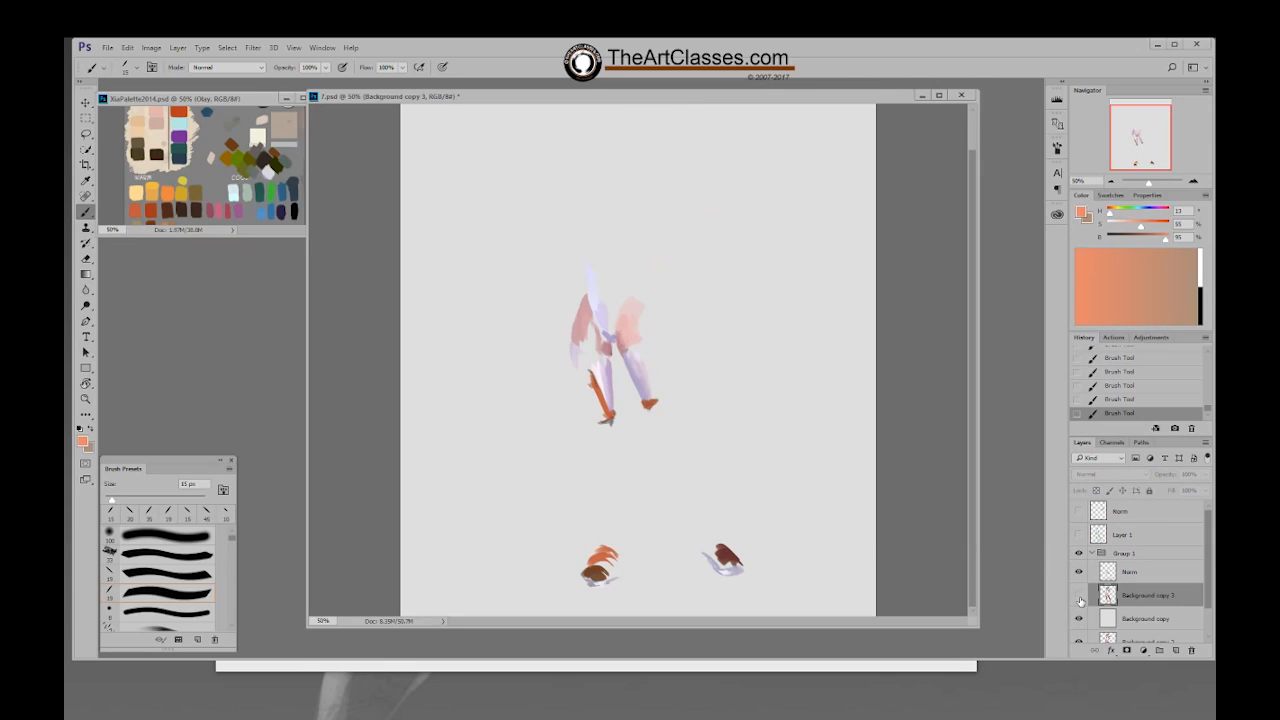
left_click(1079, 595)
Step: Copy the left boot's ankle section onto its own layer, rotate it about 11 degrees counterclockwise and nudge it down
key("l")
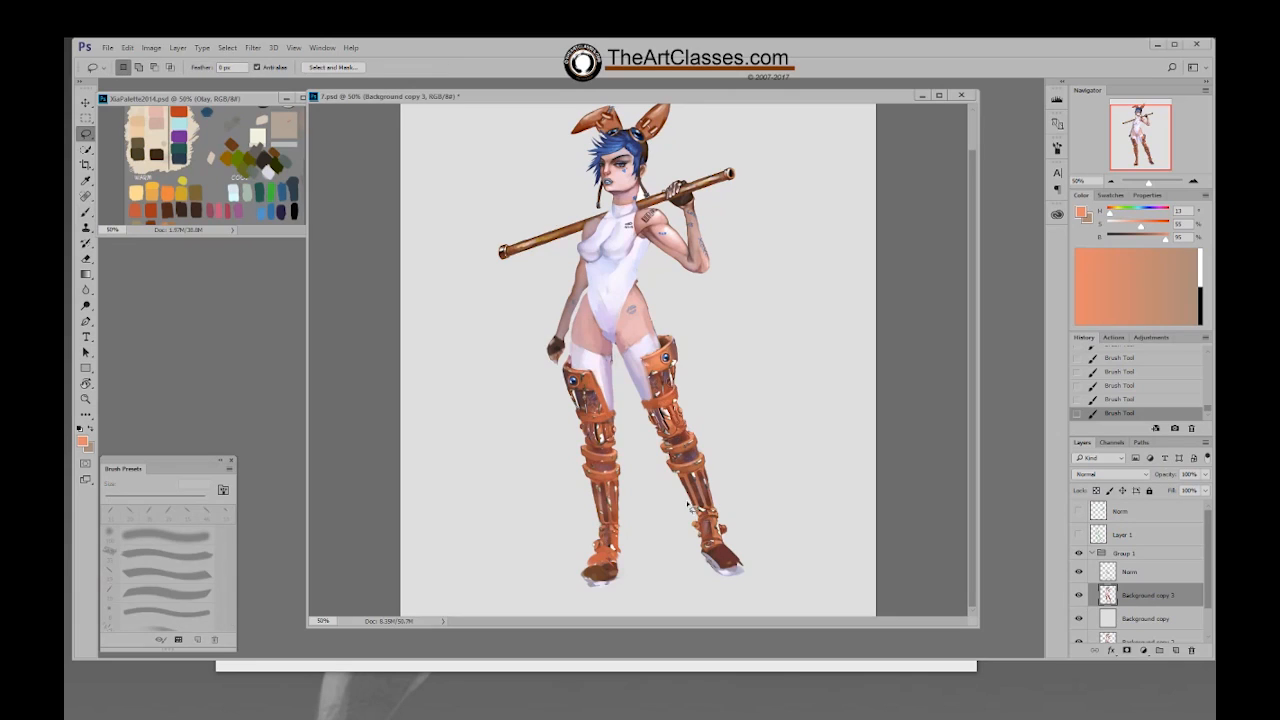
mouse_move(682, 502)
left_mouse_down()
mouse_move(731, 504)
mouse_move(742, 526)
mouse_move(702, 548)
left_mouse_up()
mouse_move(679, 526)
left_mouse_down()
mouse_move(661, 444)
mouse_move(699, 442)
mouse_move(727, 459)
mouse_move(736, 500)
mouse_move(688, 517)
mouse_move(736, 527)
mouse_move(728, 545)
mouse_move(691, 543)
mouse_move(746, 512)
left_mouse_up()
key("ctrl+c")
key("ctrl+v")
key("ctrl+t")
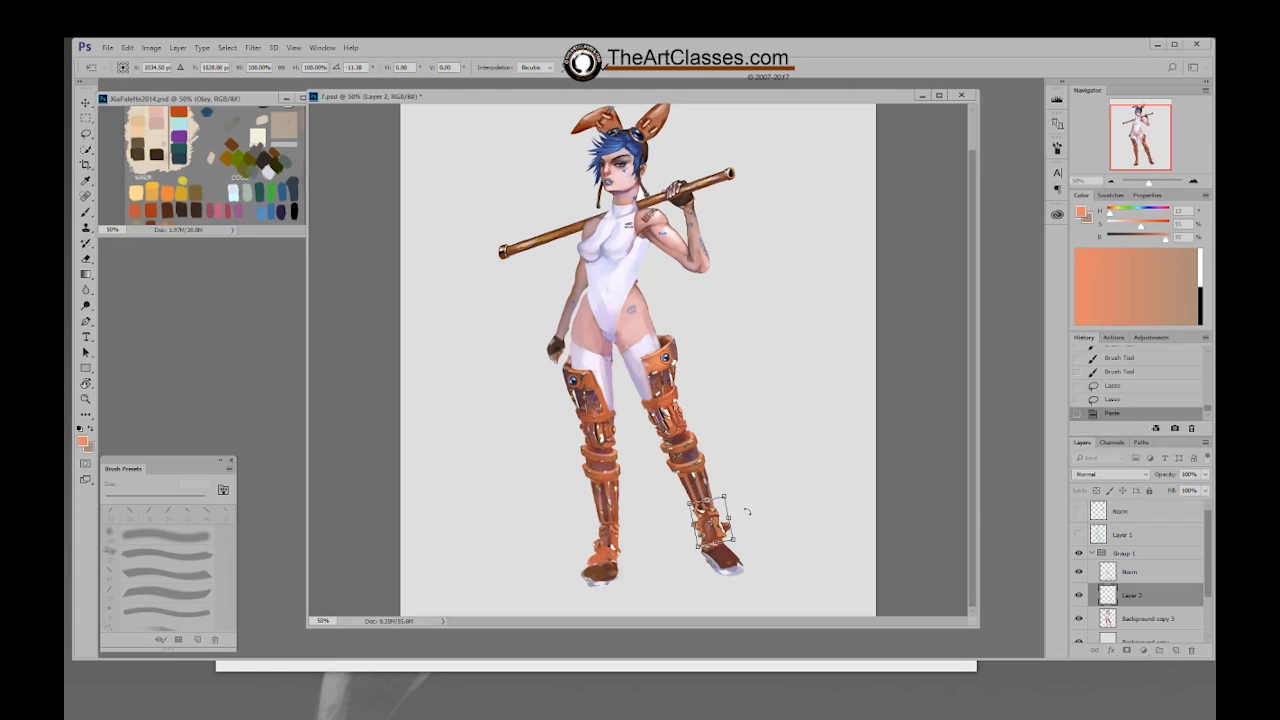
key("Return")
key("v")
key("Down")
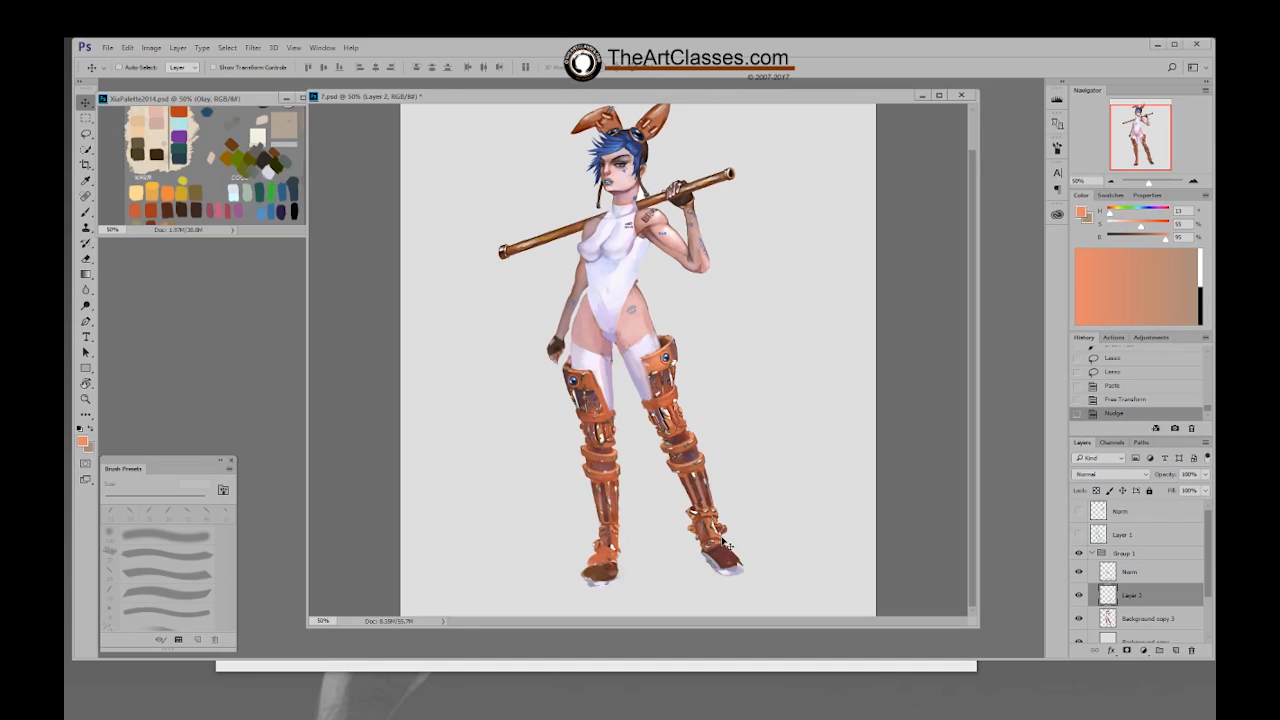
Step: Select the left boot's shin section on Background copy 3, shift it and rotate it slightly clockwise to meet the ankle
left_click(1131, 620)
key("l")
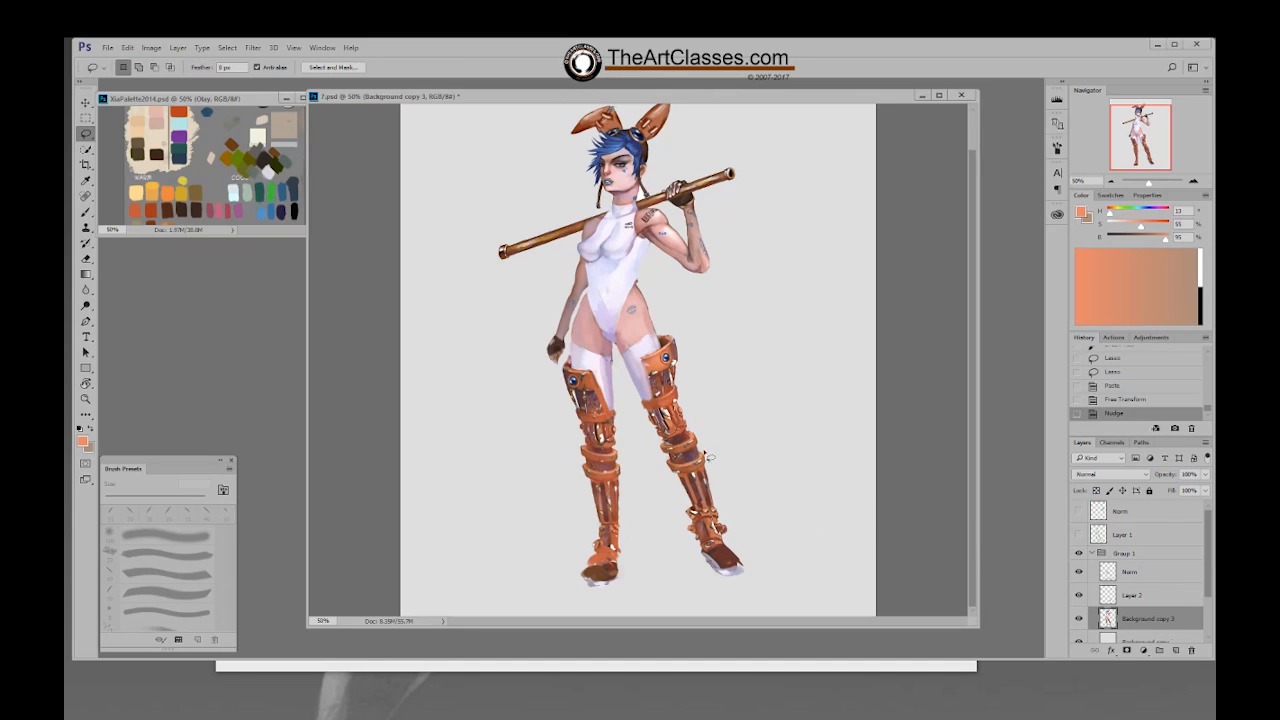
mouse_move(660, 456)
left_mouse_down()
mouse_move(662, 442)
mouse_move(705, 430)
mouse_move(735, 517)
mouse_move(666, 512)
mouse_move(712, 497)
mouse_move(681, 446)
mouse_move(739, 438)
mouse_move(712, 474)
left_mouse_up()
key("ctrl+t")
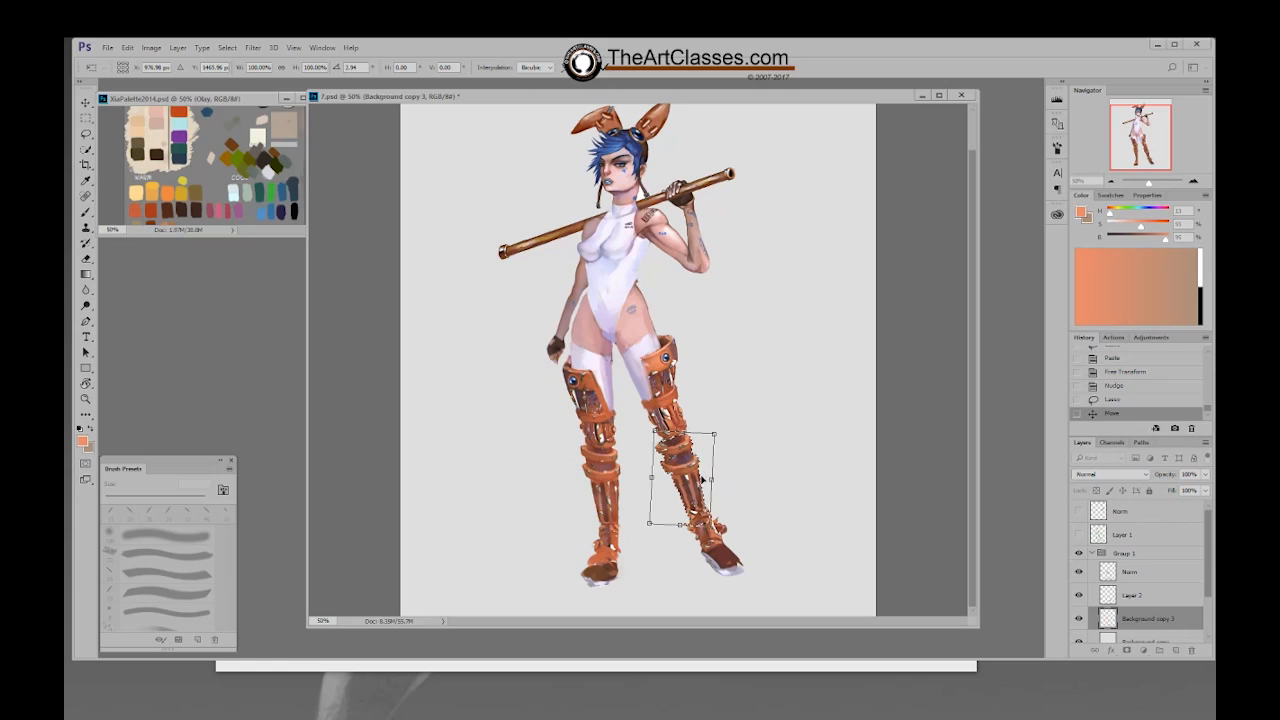
left_click_drag(709, 419, 712, 420)
key("Return")
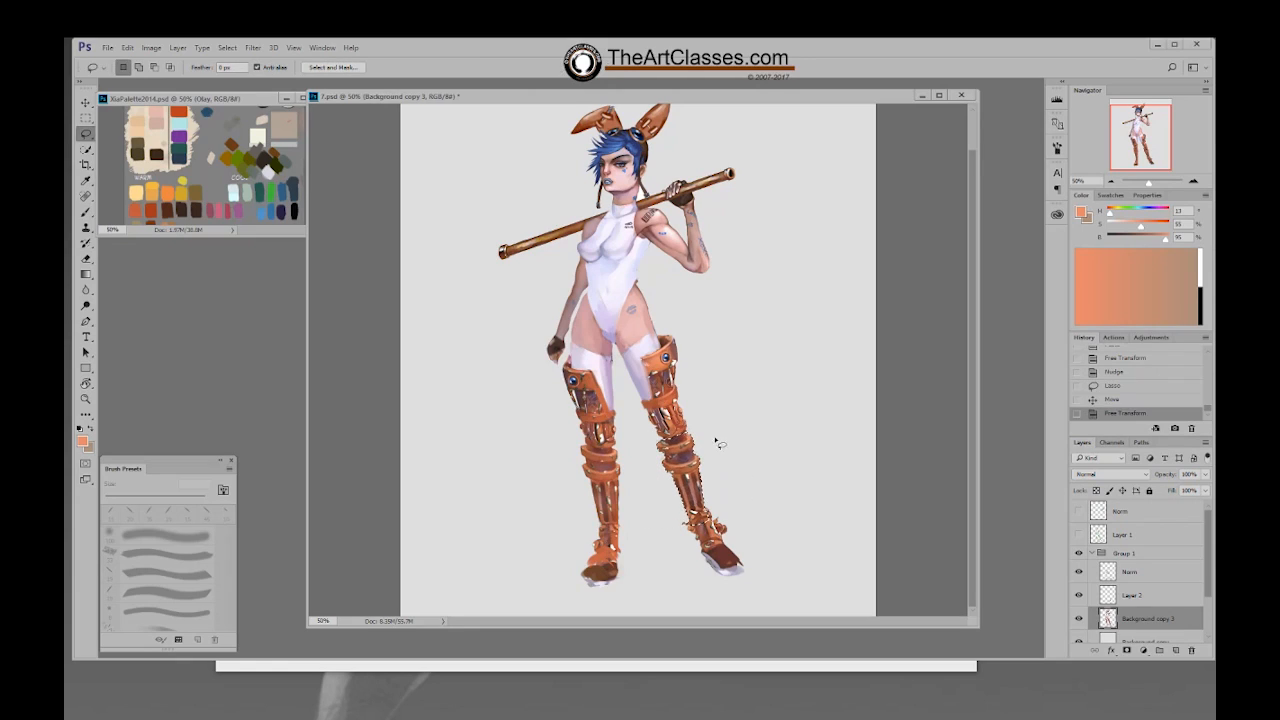
key("ctrl+d")
Step: Check the corrected legs against the original painting and merge the ankle section layer into Background copy 3
left_click(1079, 563)
left_click(1079, 563)
left_click(1080, 563)
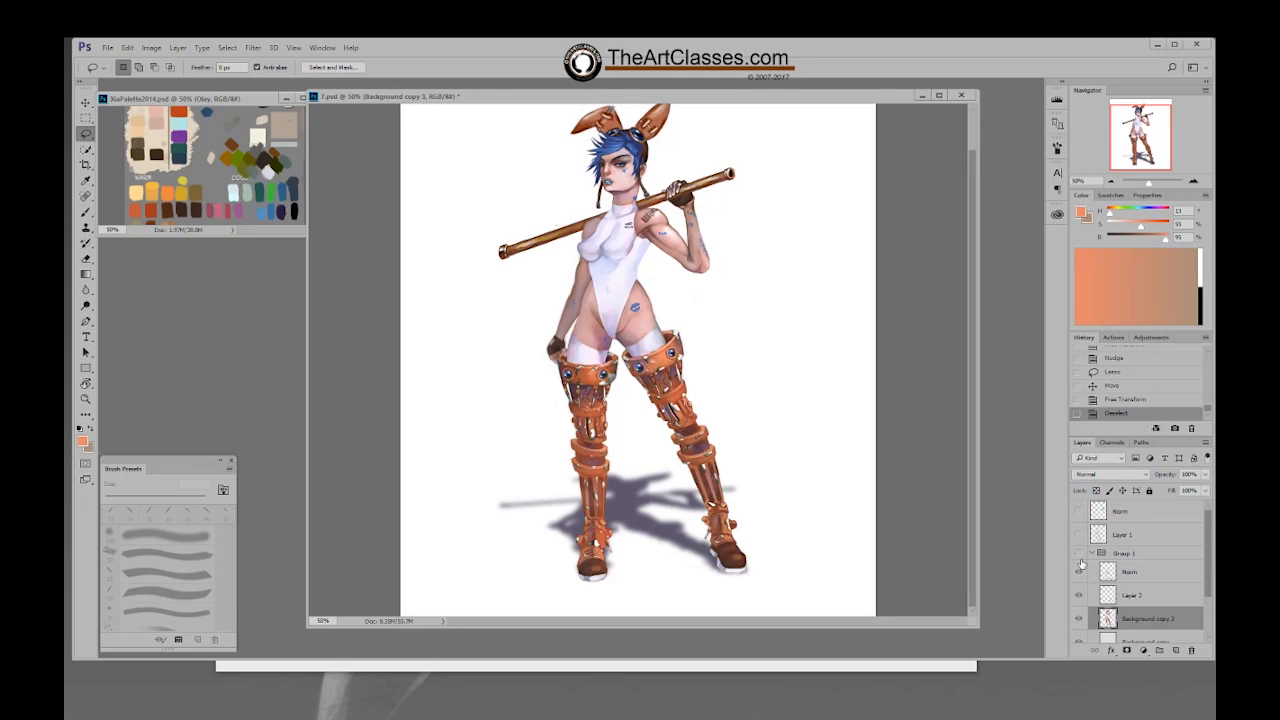
left_click(1080, 560)
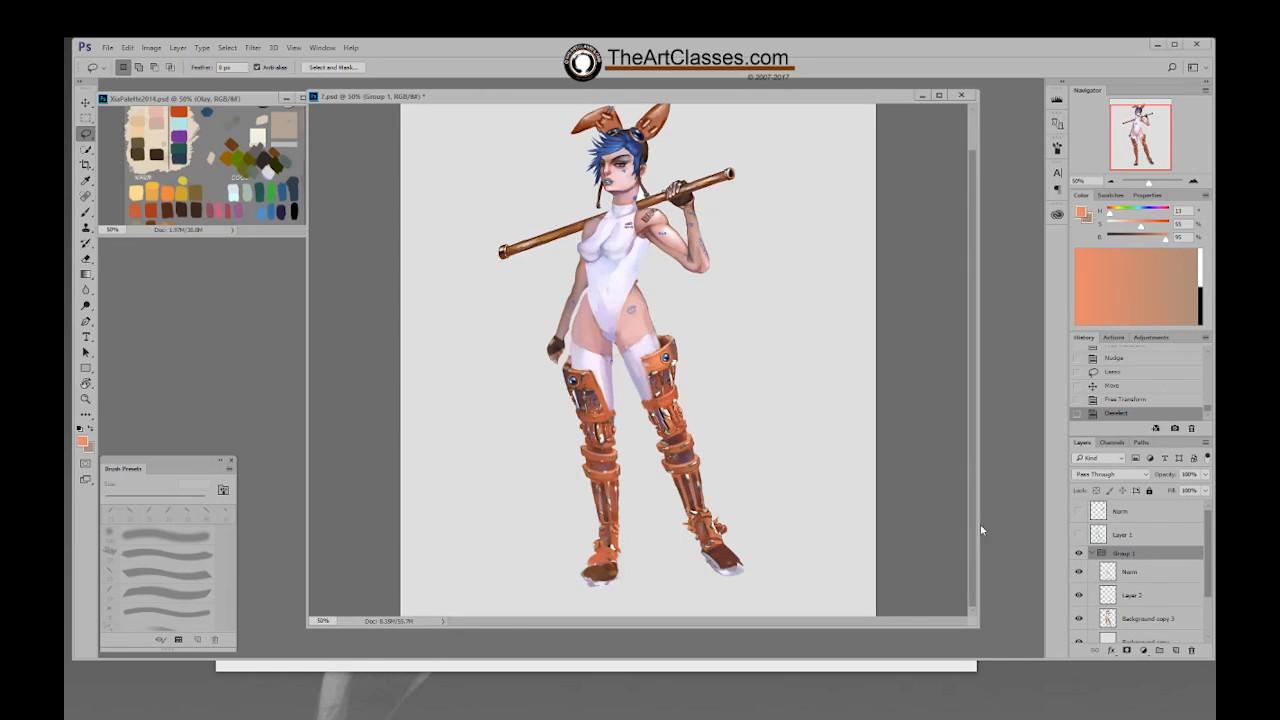
left_click(1136, 605)
key("ctrl+e")
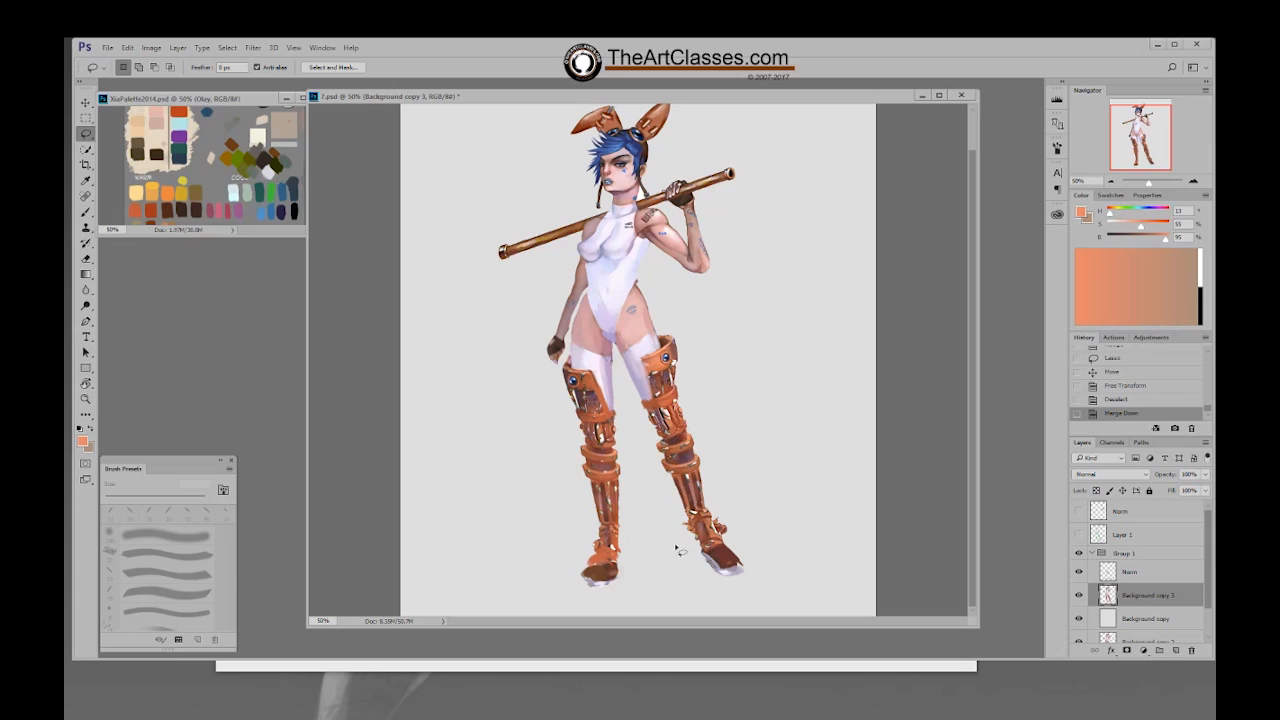
Step: Lasso the entire left boot on Background copy 3 and move it slightly down, away from the thigh
mouse_move(679, 569)
left_mouse_down()
mouse_move(628, 439)
mouse_move(627, 352)
mouse_move(669, 320)
mouse_move(763, 486)
mouse_move(742, 596)
mouse_move(639, 491)
mouse_move(619, 376)
left_mouse_up()
left_click_drag(676, 563, 708, 533)
key("ctrl+d")
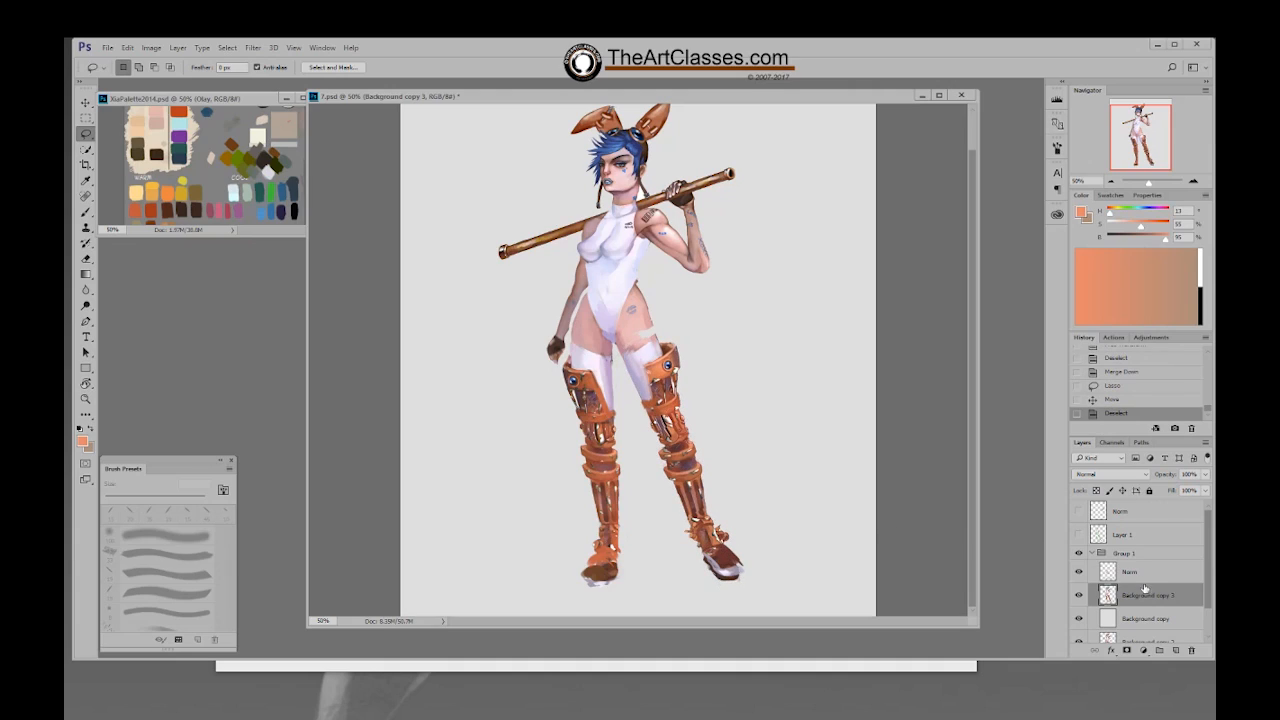
Step: Move the left shoe's painted repairs on the Norm layer to line up with the lowered boot
key("alt+bracketright")
mouse_move(702, 586)
left_mouse_down()
mouse_move(758, 577)
mouse_move(722, 578)
left_mouse_up()
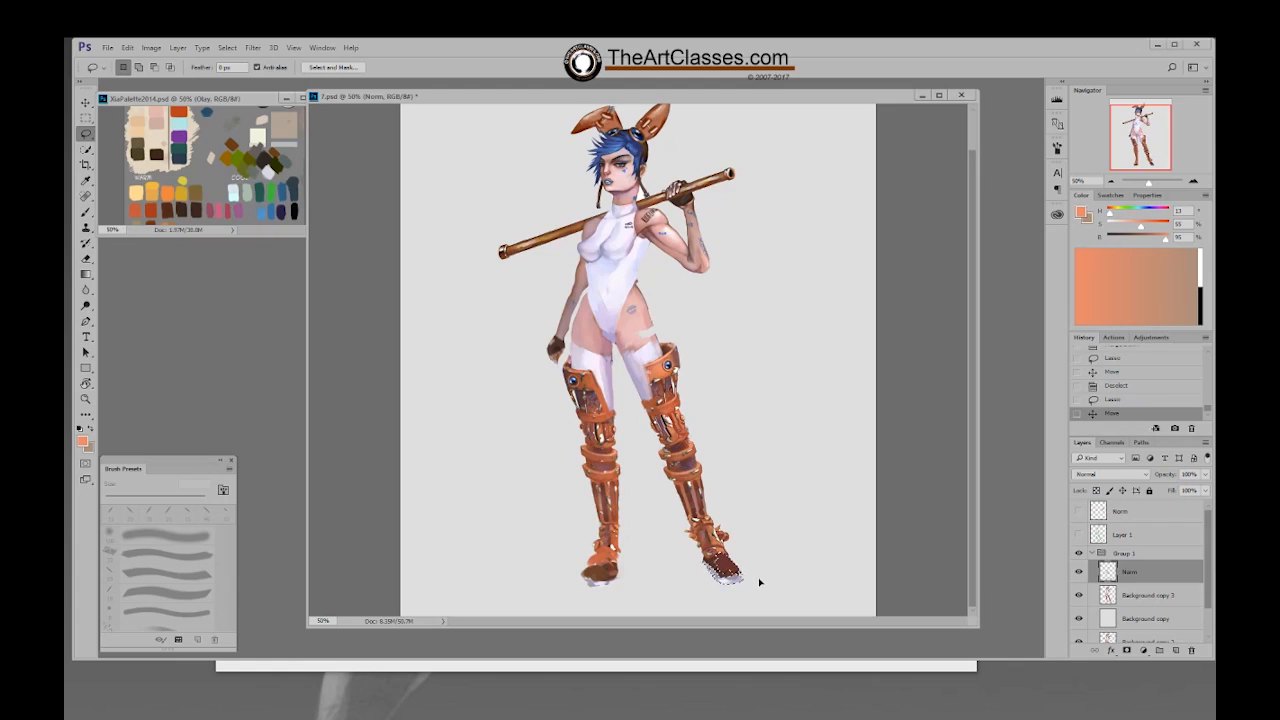
key("ctrl+d")
mouse_move(727, 585)
left_mouse_down()
mouse_move(700, 565)
mouse_move(727, 585)
mouse_move(744, 565)
left_mouse_up()
key("alt+bracketleft")
key("ctrl+d")
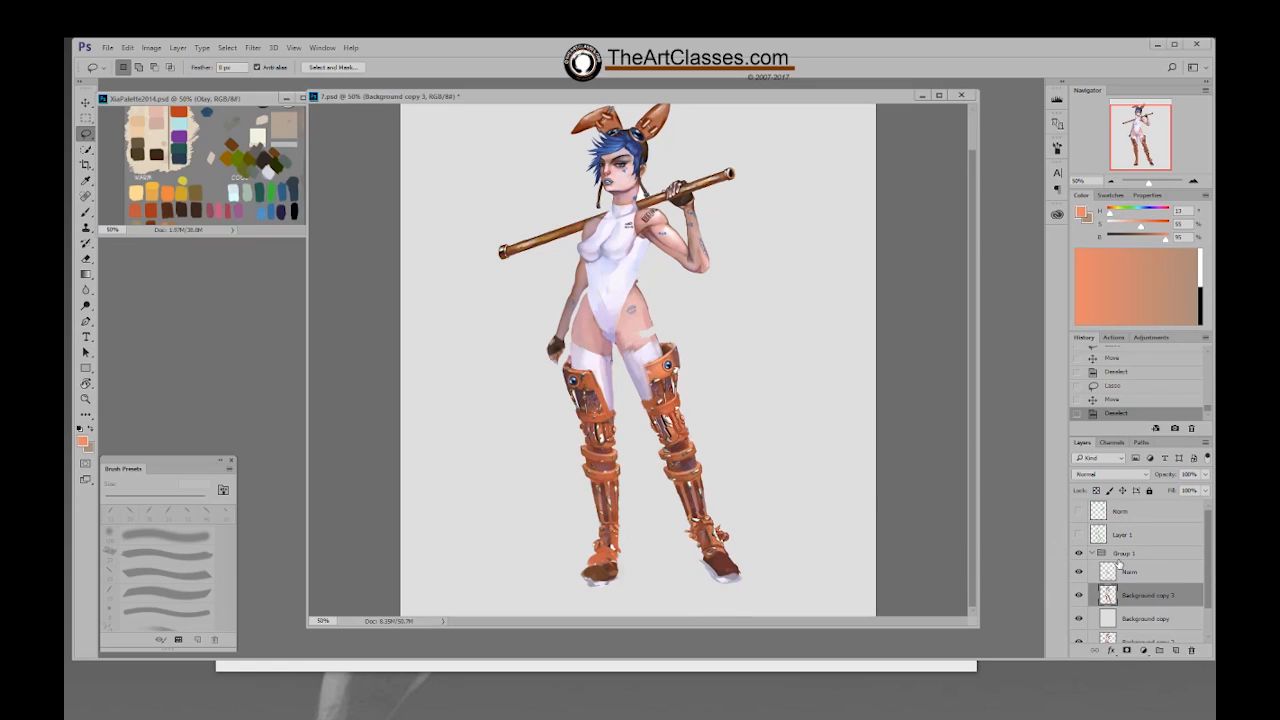
Step: Paint sampled pink skin over the pale gap at the left thigh's base on the Norm layer, switching to another brush preset
key("alt+bracketright")
key("alt+bracketright")
key("b")
left_click(637, 333, "alt")
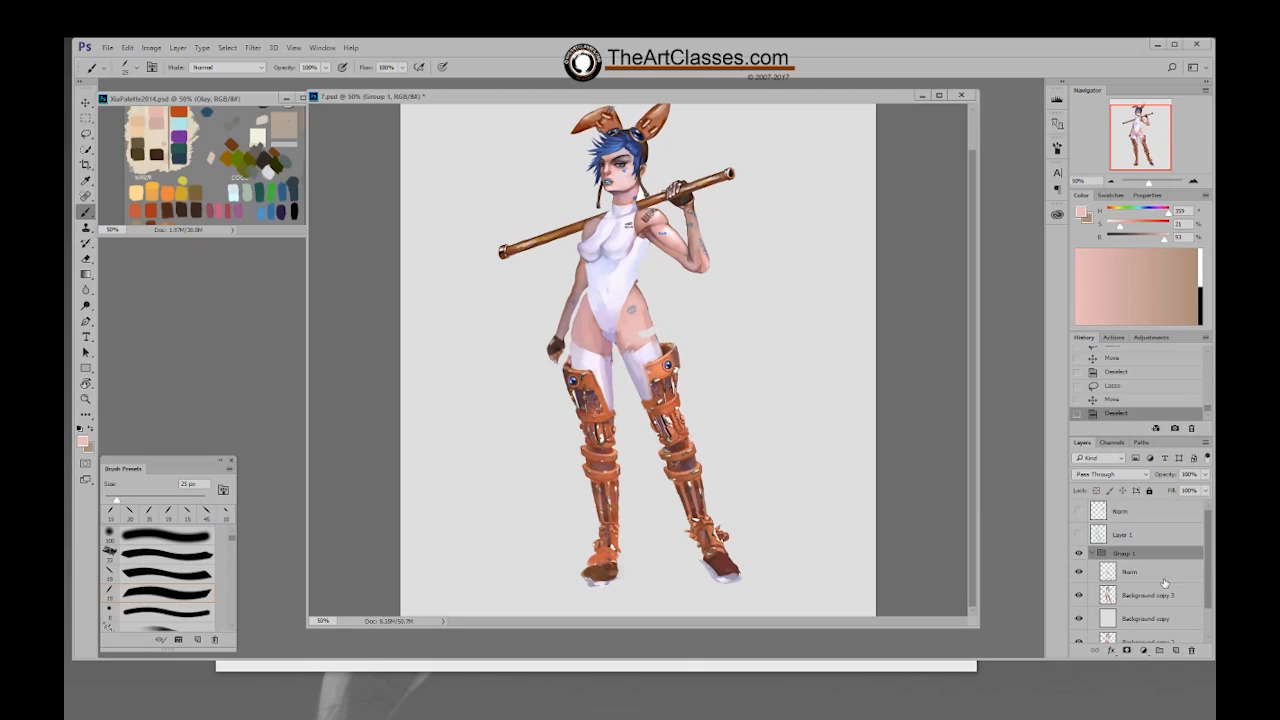
key("alt+bracketleft")
key("bracketright")
key("bracketright")
right_click(648, 330)
left_click(708, 408)
left_click_drag(640, 332, 646, 332)
Step: Fill the rest of the thigh gap and shape the left thigh's outer contour in sampled pinks with a 25 px brush
key("bracketright")
key("bracketright")
key("bracketright")
left_click(640, 325, "alt")
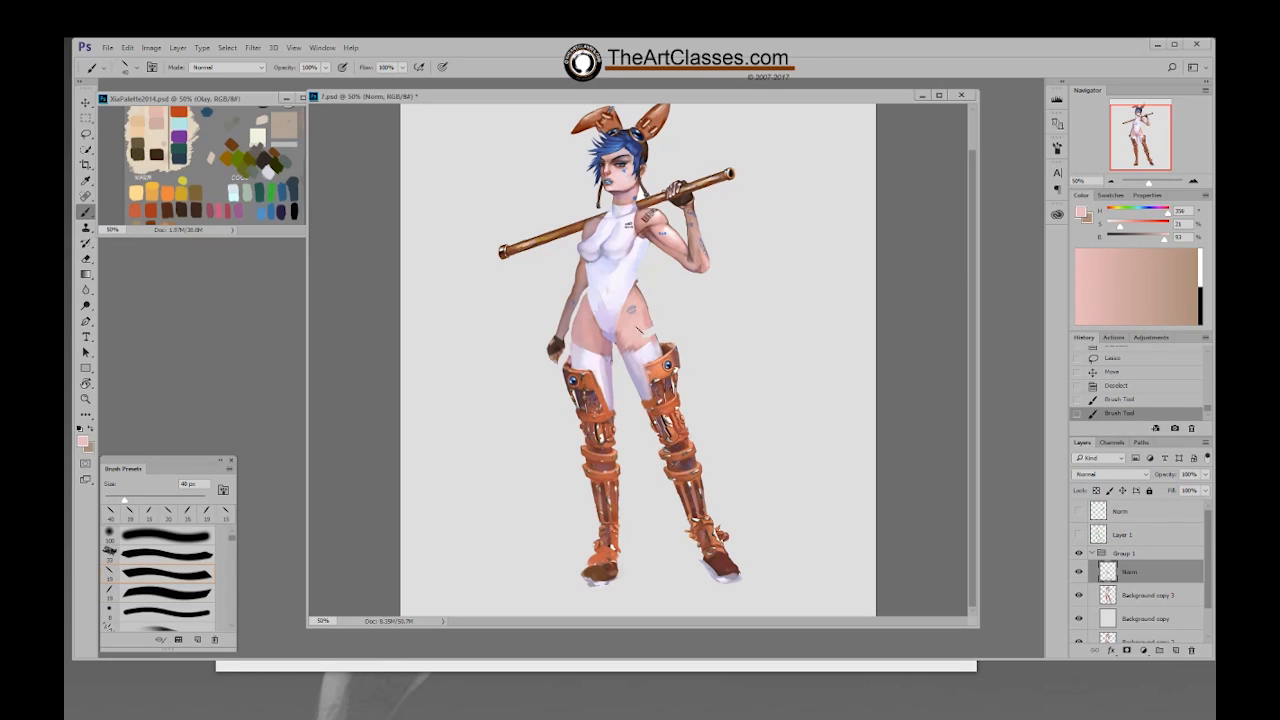
key("bracketleft")
key("bracketleft")
key("bracketleft")
left_click_drag(646, 320, 652, 338)
left_click(648, 326, "alt")
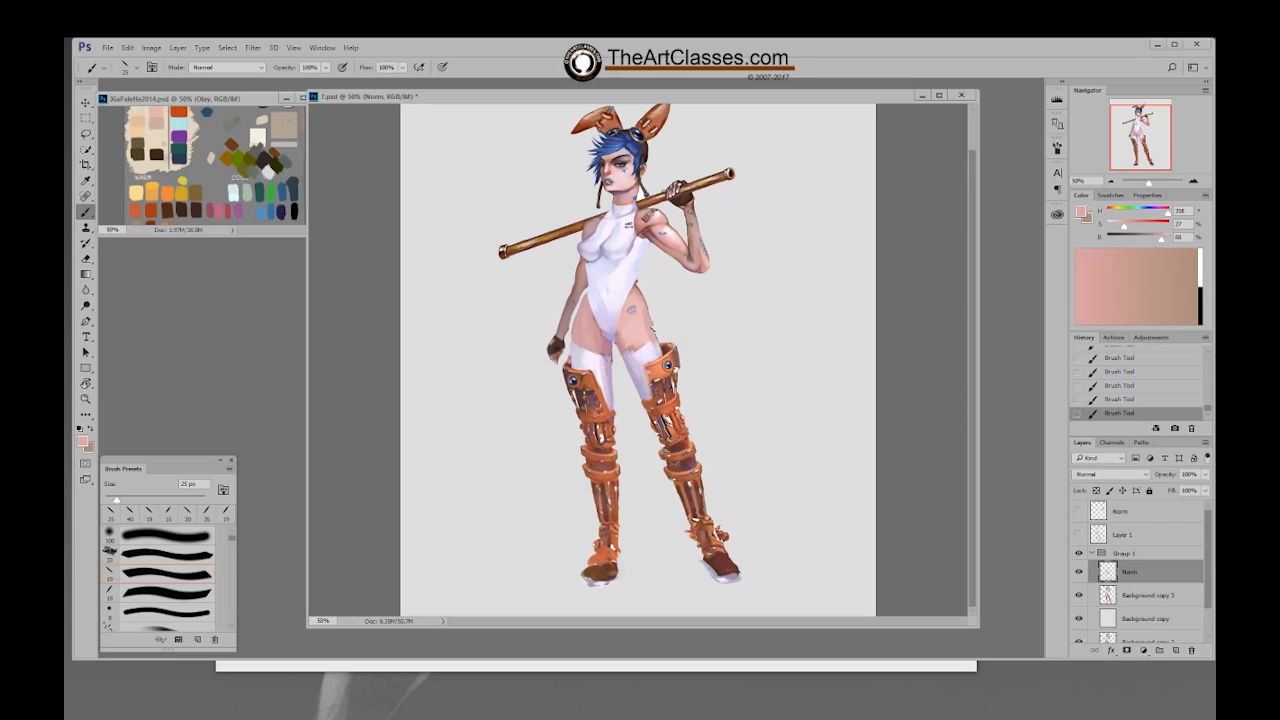
Step: Refine the boundary between the left thigh's base and the stocking top with sampled pinks and lavenders on the Norm layer
left_click(638, 340, "alt")
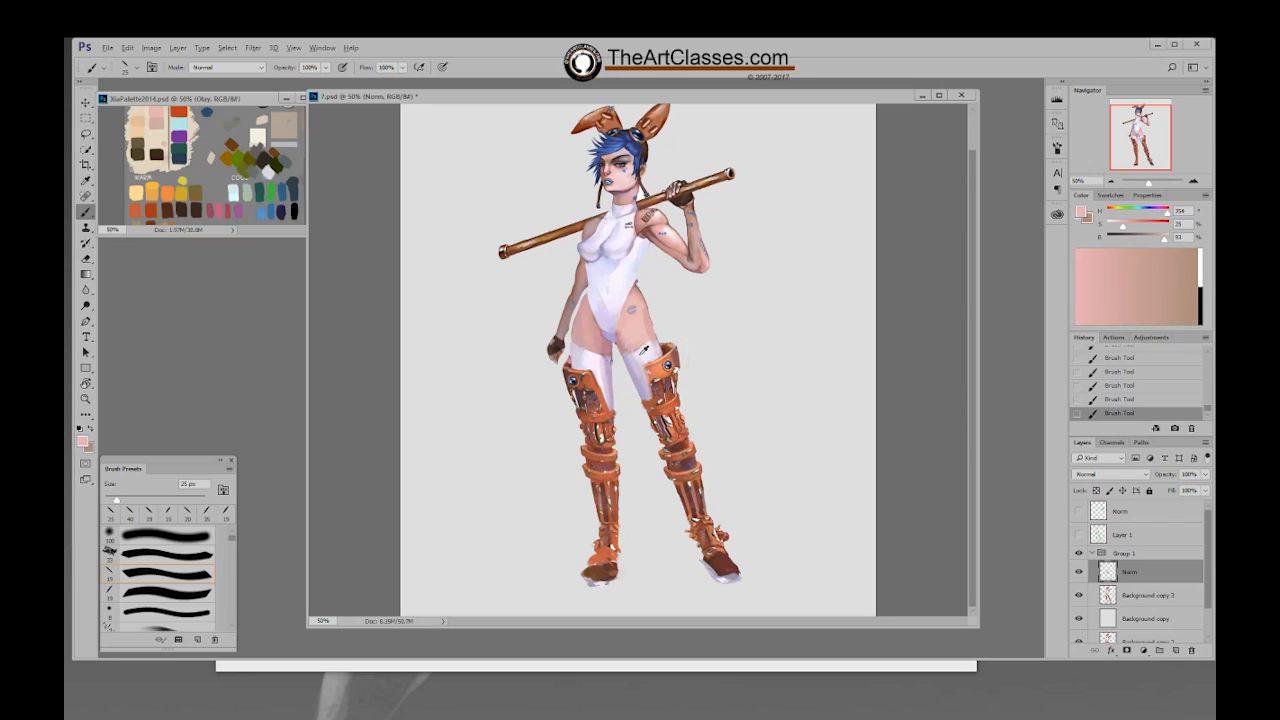
left_click(644, 348, "alt")
left_click_drag(632, 346, 650, 356)
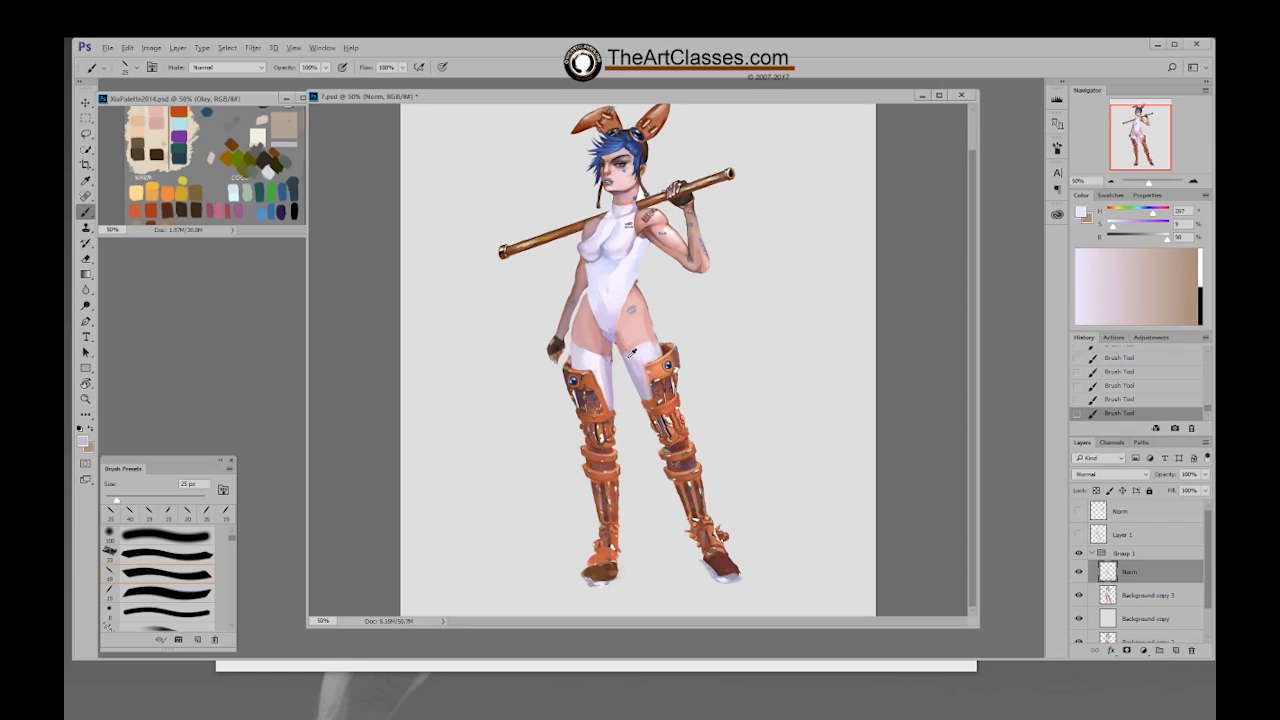
left_click(632, 354, "alt")
Step: Add a top layer named Norm and sketch a blue curve across the left stocking top and a downward arrow beside the leg
left_click(1145, 511)
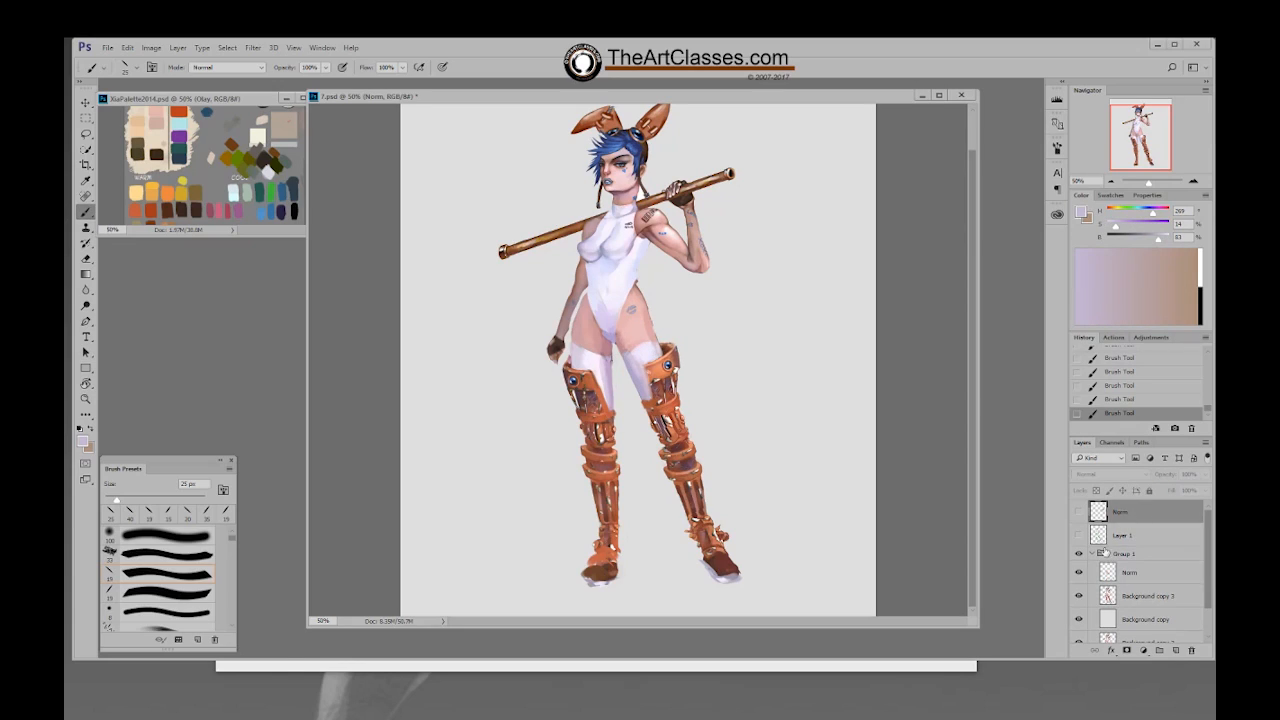
key("F2")
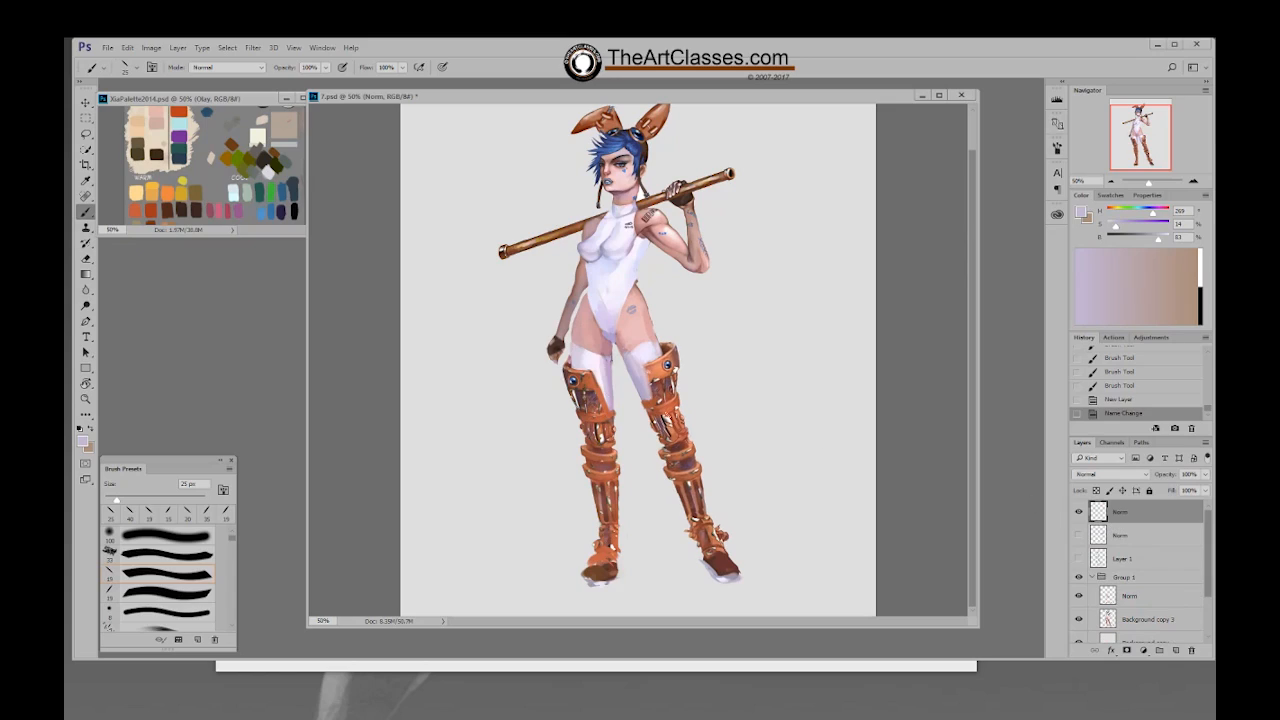
left_click(223, 206, "alt")
left_click(264, 212, "alt")
left_click_drag(885, 422, 732, 413)
key("bracketleft")
mouse_move(622, 358)
left_mouse_down()
mouse_move(660, 344)
mouse_move(717, 395)
left_mouse_up()
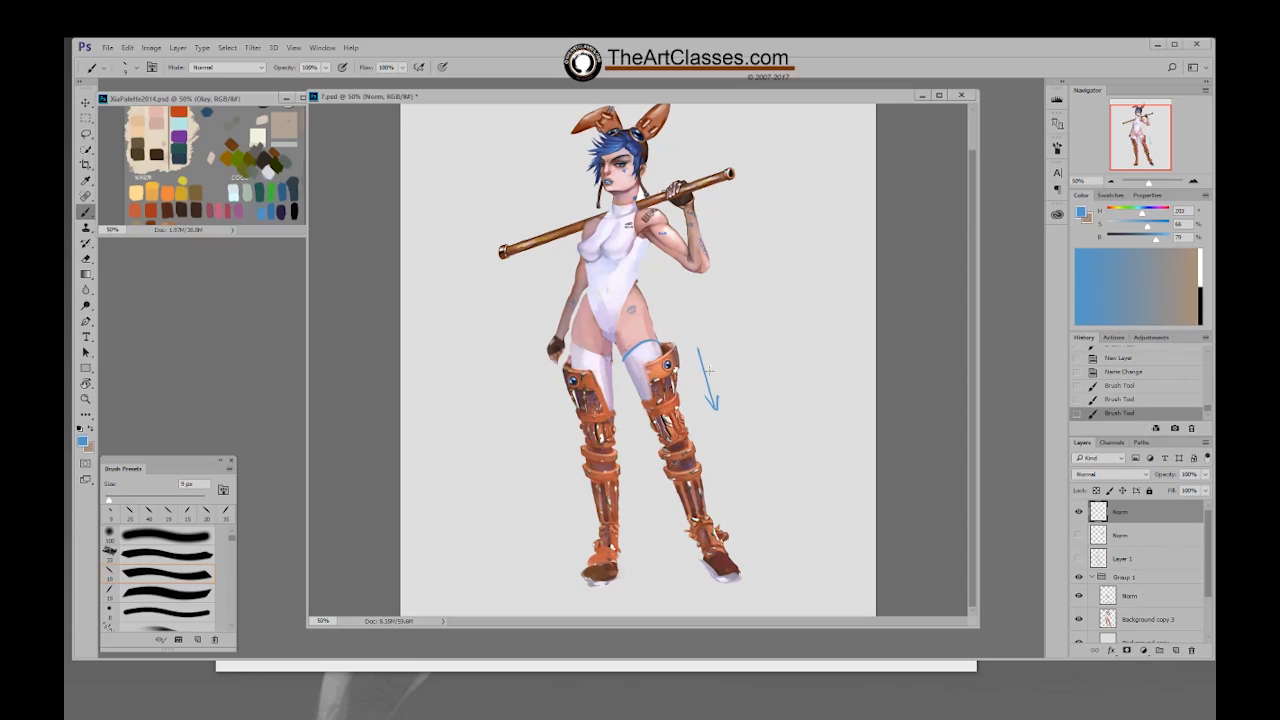
Step: Mark a 2 beside the left thigh arrow, a circle-ended arrow beside the left boot and a long downward arrow along the right boot
left_click_drag(711, 352, 726, 369)
mouse_move(727, 435)
left_mouse_down()
mouse_move(727, 512)
mouse_move(733, 502)
left_mouse_up()
left_click_drag(556, 384, 574, 521)
left_click_drag(574, 521, 581, 508)
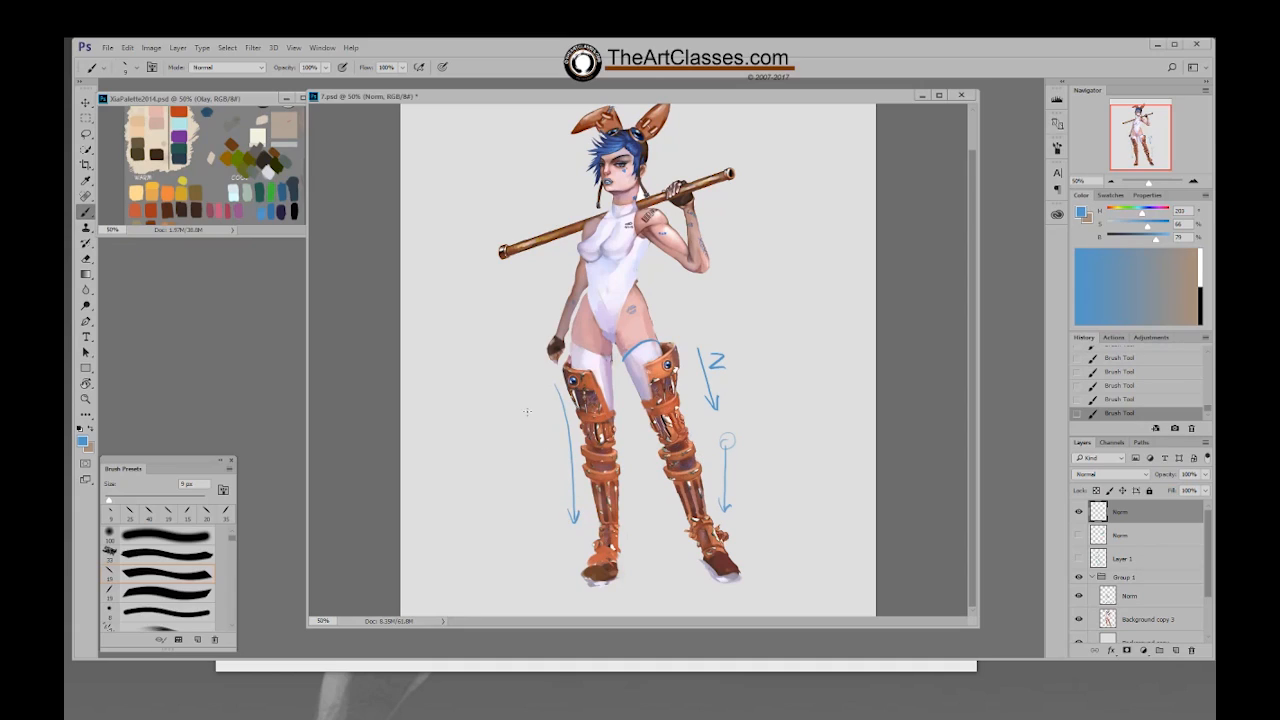
Step: Add the remaining blue explanatory strokes beside both legs, then hide the annotation layer
left_click_drag(511, 336, 512, 423)
mouse_move(488, 380)
left_mouse_down()
mouse_move(545, 377)
mouse_move(536, 393)
left_mouse_up()
left_click_drag(519, 335, 527, 335)
left_click_drag(553, 450, 561, 452)
left_click_drag(731, 450, 737, 462)
left_click_drag(745, 450, 736, 481)
left_click_drag(727, 352, 733, 377)
left_click(1078, 511)
Step: Erase the top rim of the left boot's cuff on Background copy 3 with a 20 px eraser
left_click(1133, 621)
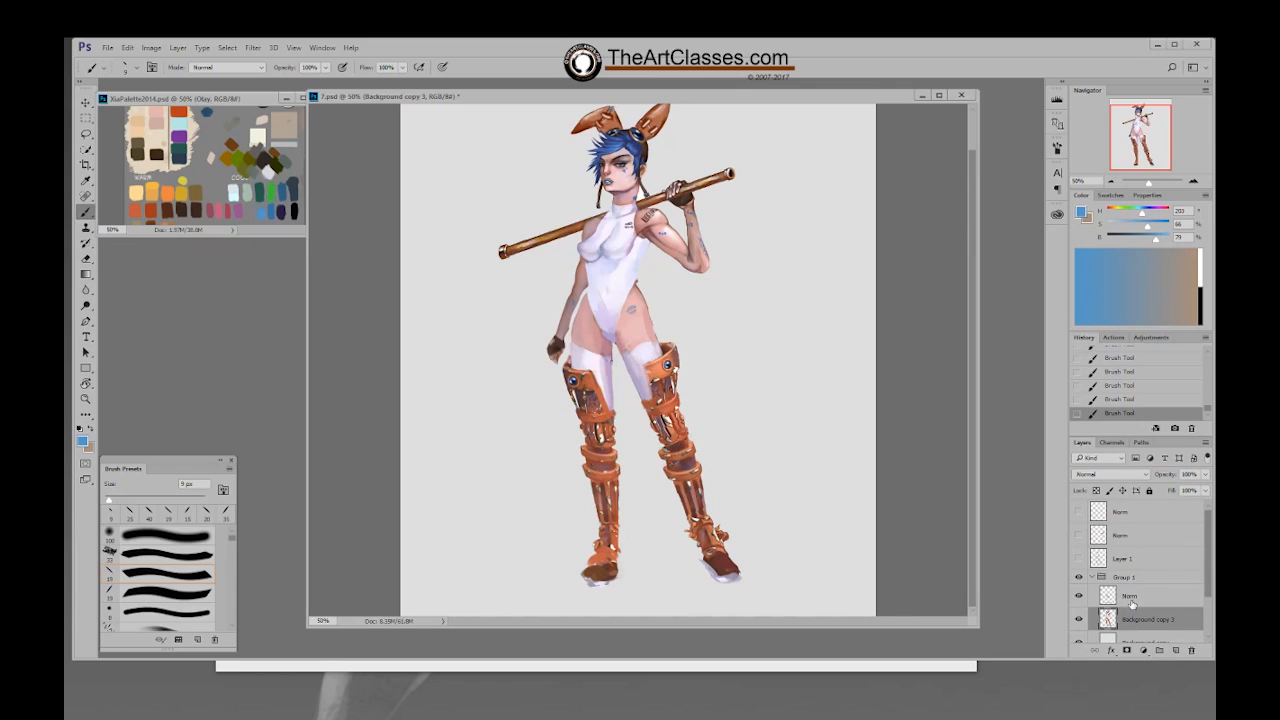
left_click(1131, 604)
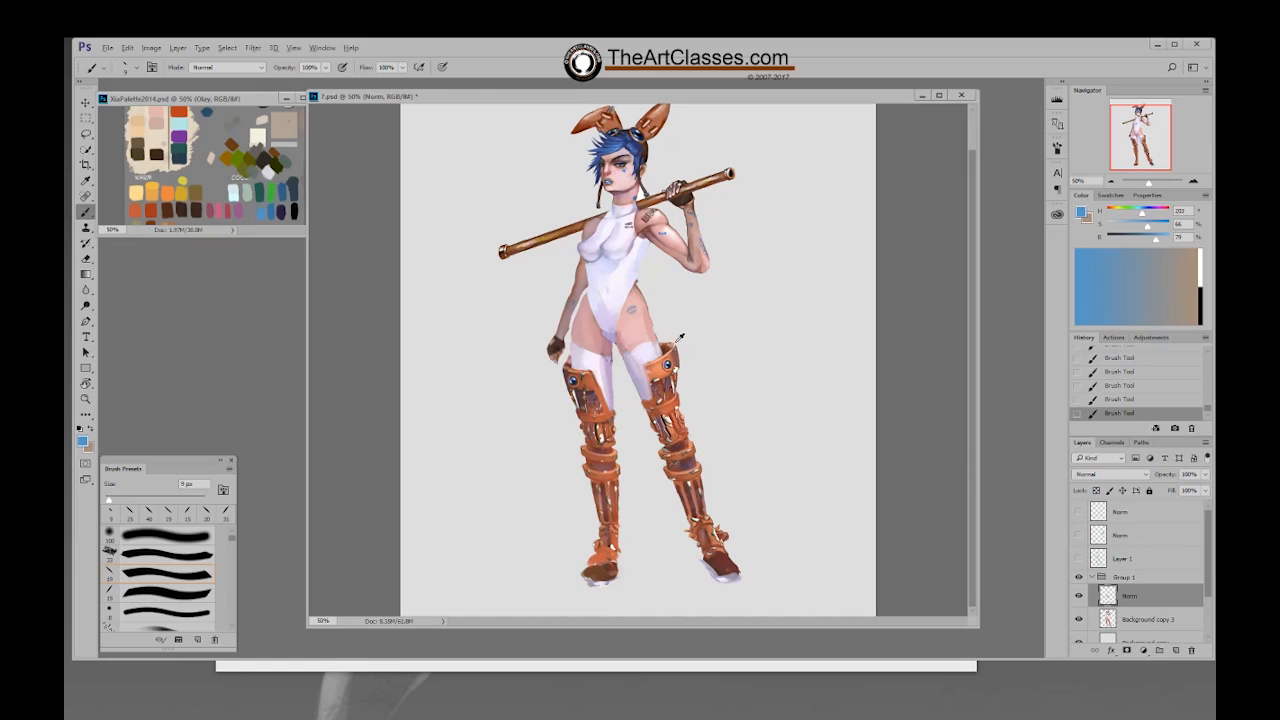
left_click(1141, 620)
key("e")
left_click_drag(664, 341, 678, 349)
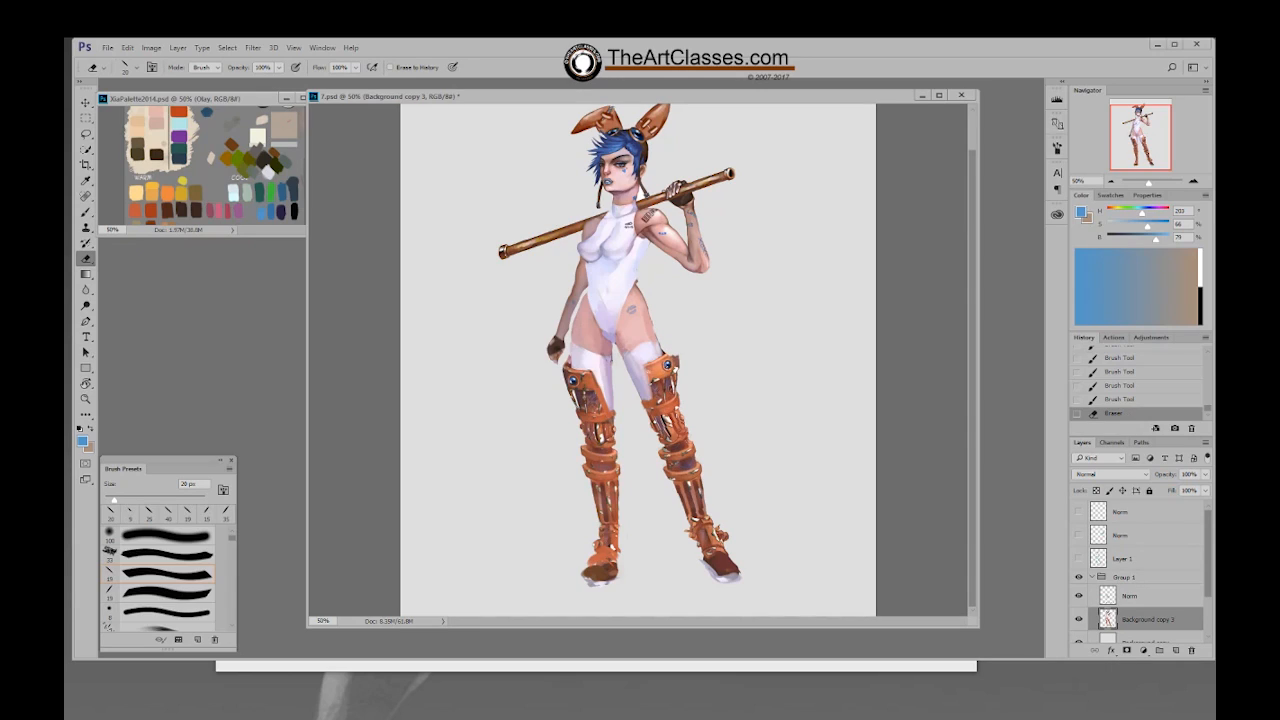
Step: Repaint the left boot's cuff on Background copy 3 in sampled oranges and dark red, using the 19 px brush preset enlarged
key("b")
left_click(662, 363, "alt")
right_click(668, 368)
left_click(748, 475)
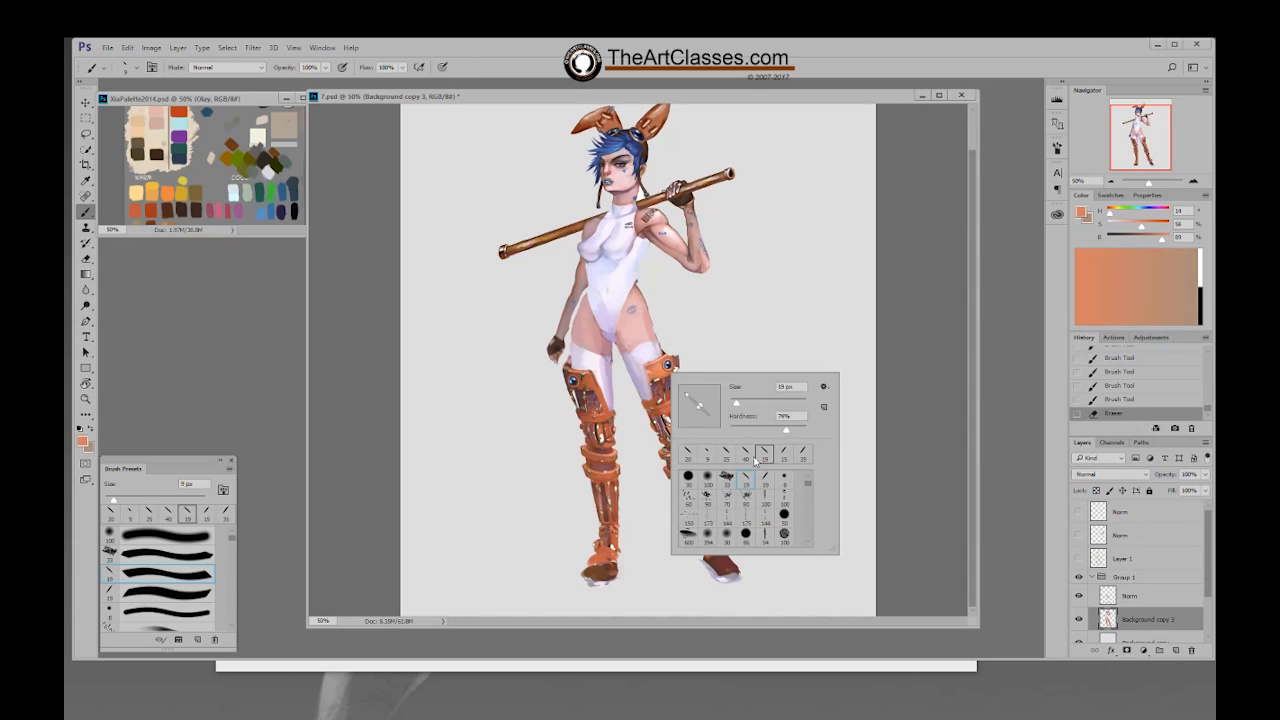
left_click(718, 333)
key("bracketright")
key("bracketright")
key("bracketright")
mouse_move(651, 366)
left_mouse_down()
mouse_move(676, 355)
mouse_move(674, 378)
left_mouse_up()
left_click(669, 381, "alt")
left_click(663, 378)
left_click(660, 372, "alt")
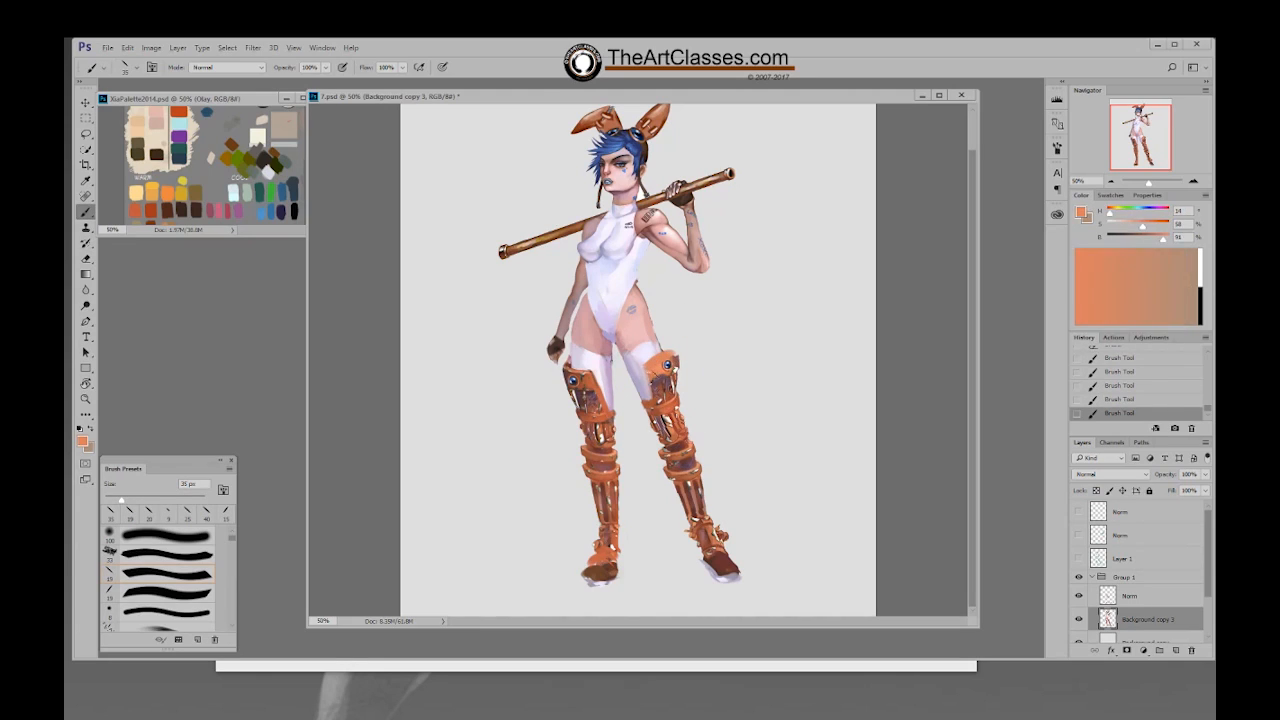
left_click(678, 354, "alt")
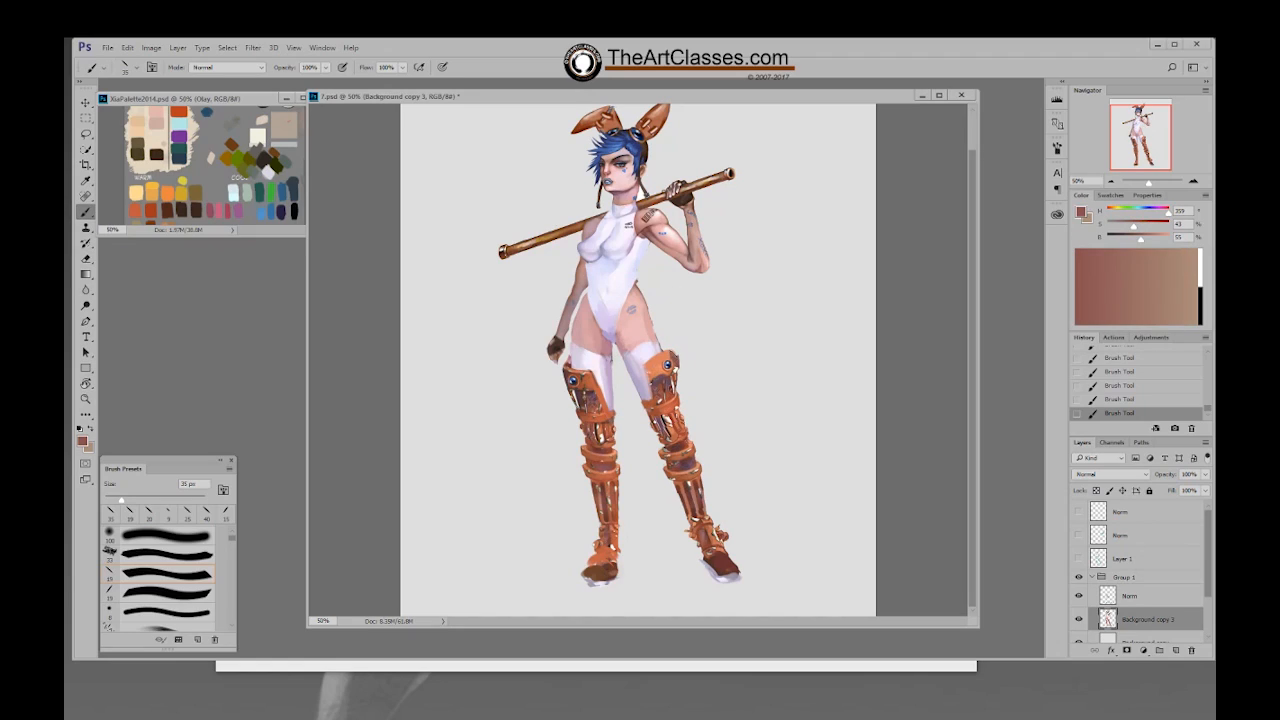
Step: Clean up the left cuff's edge with the 20 px eraser
key("e")
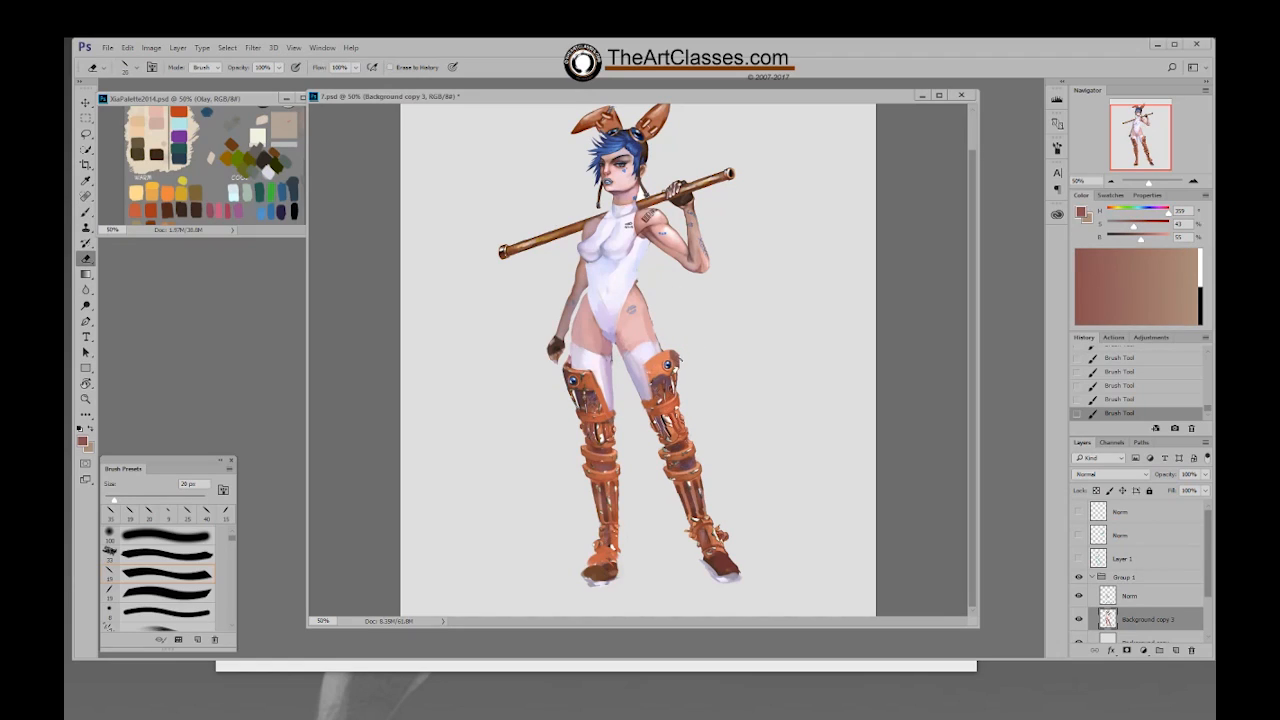
left_click(656, 368)
left_click(656, 368)
left_click(656, 366)
left_click(656, 366)
left_click(656, 366)
Step: Paint the left boot's front plate below the cuff in sampled oranges with a smaller brush
key("b")
left_click(575, 362, "alt")
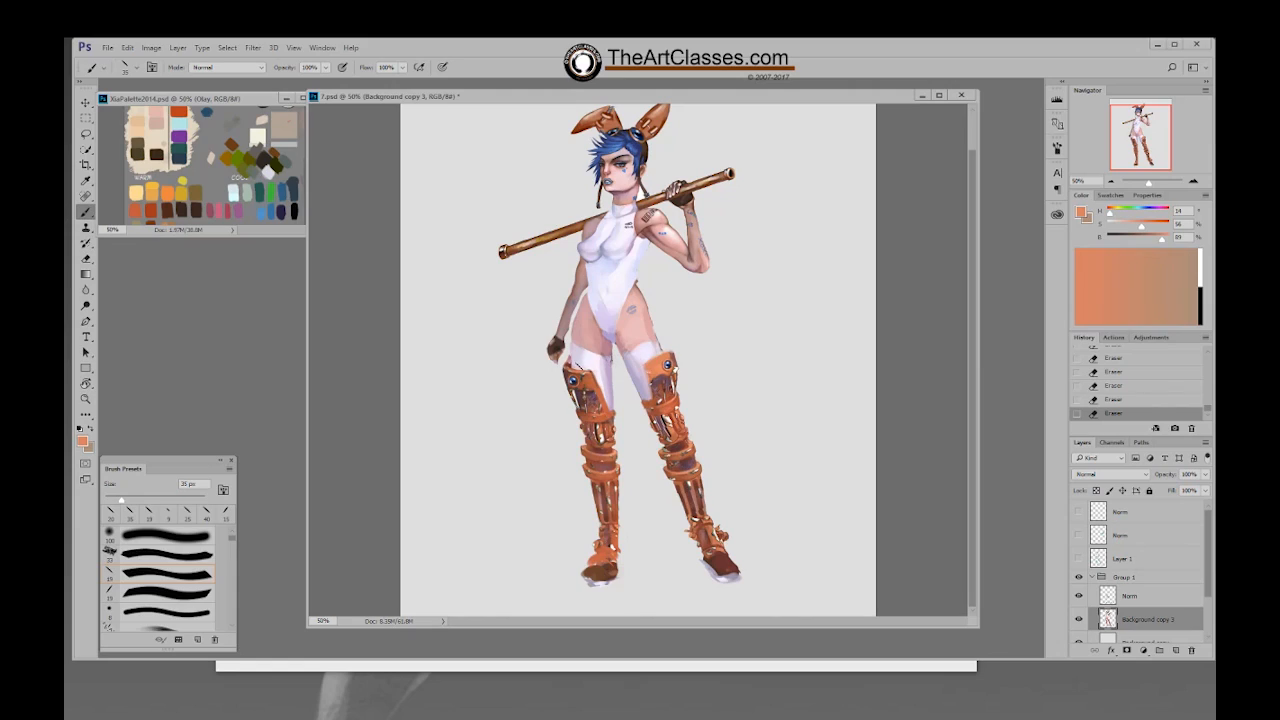
key("bracketleft")
left_click_drag(668, 370, 664, 406)
left_click(672, 368, "alt")
left_click(676, 398, "alt")
left_click(672, 416, "alt")
Step: Build up the strap across the left boot's knee in sampled oranges and reds with a 20 px brush
key("bracketright")
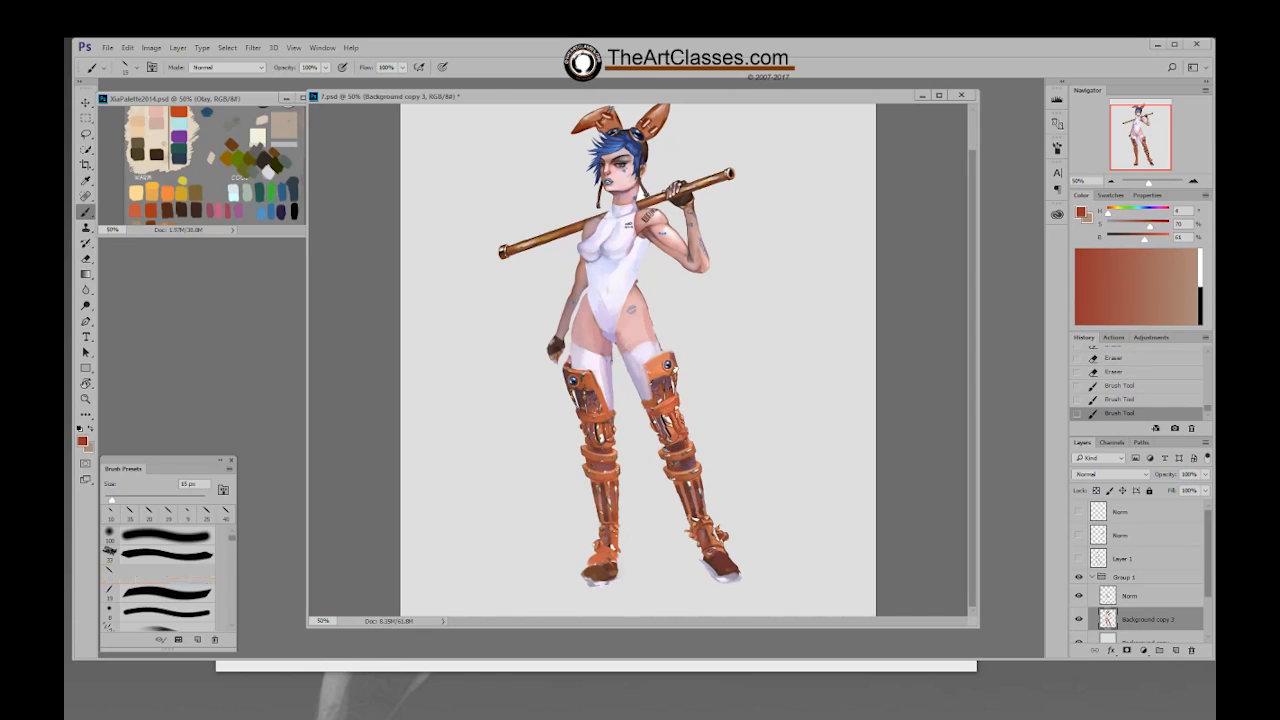
left_click_drag(666, 410, 678, 408)
left_click(666, 420, "alt")
left_click(674, 403, "alt")
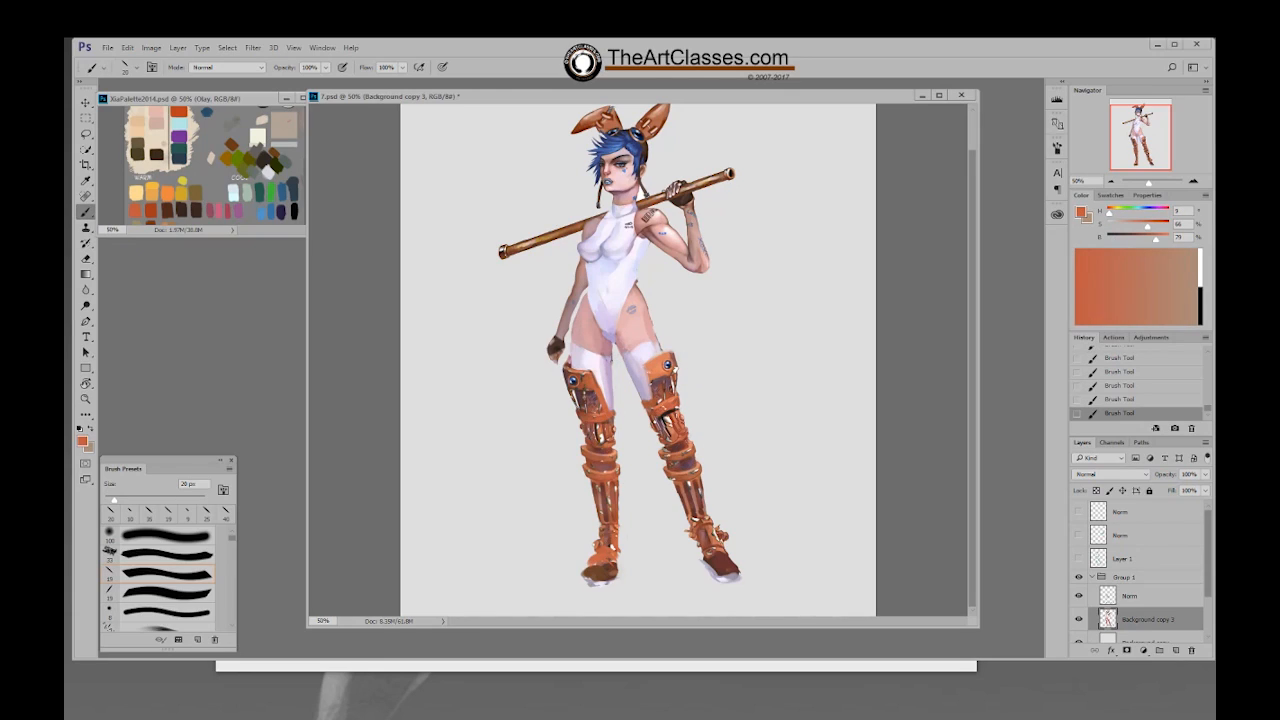
left_click(662, 408, "alt")
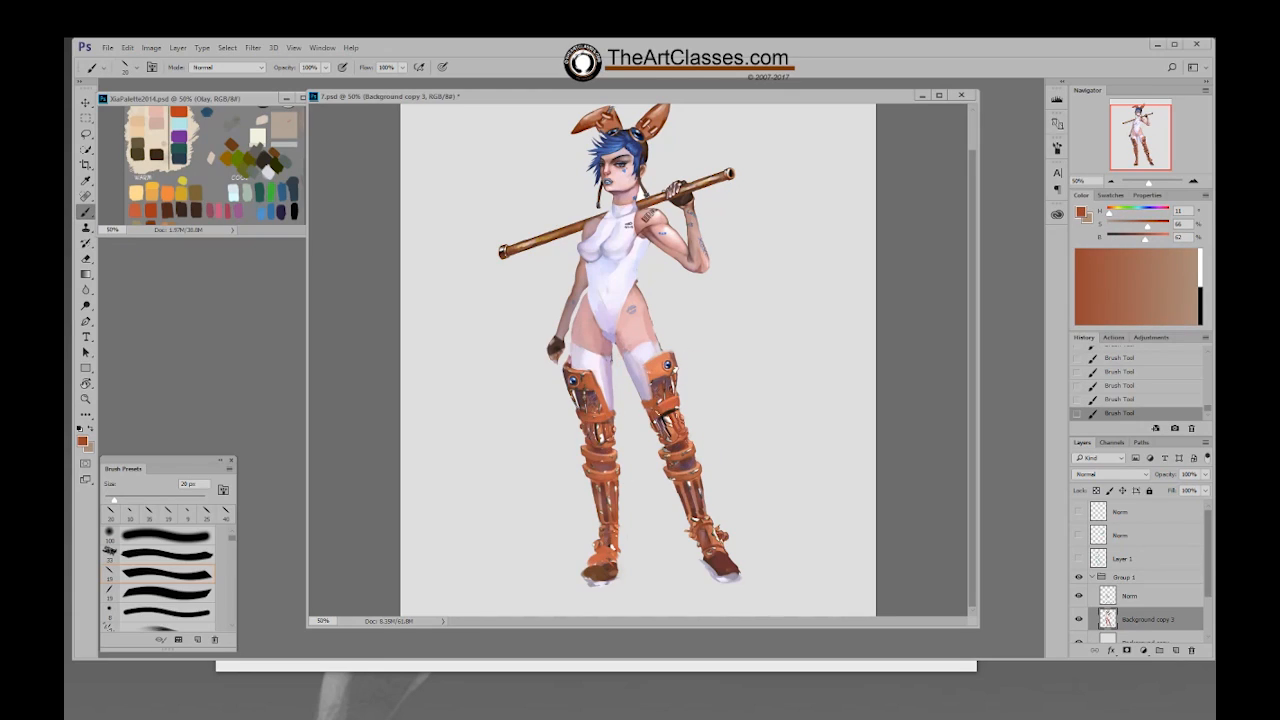
left_click(676, 398, "alt")
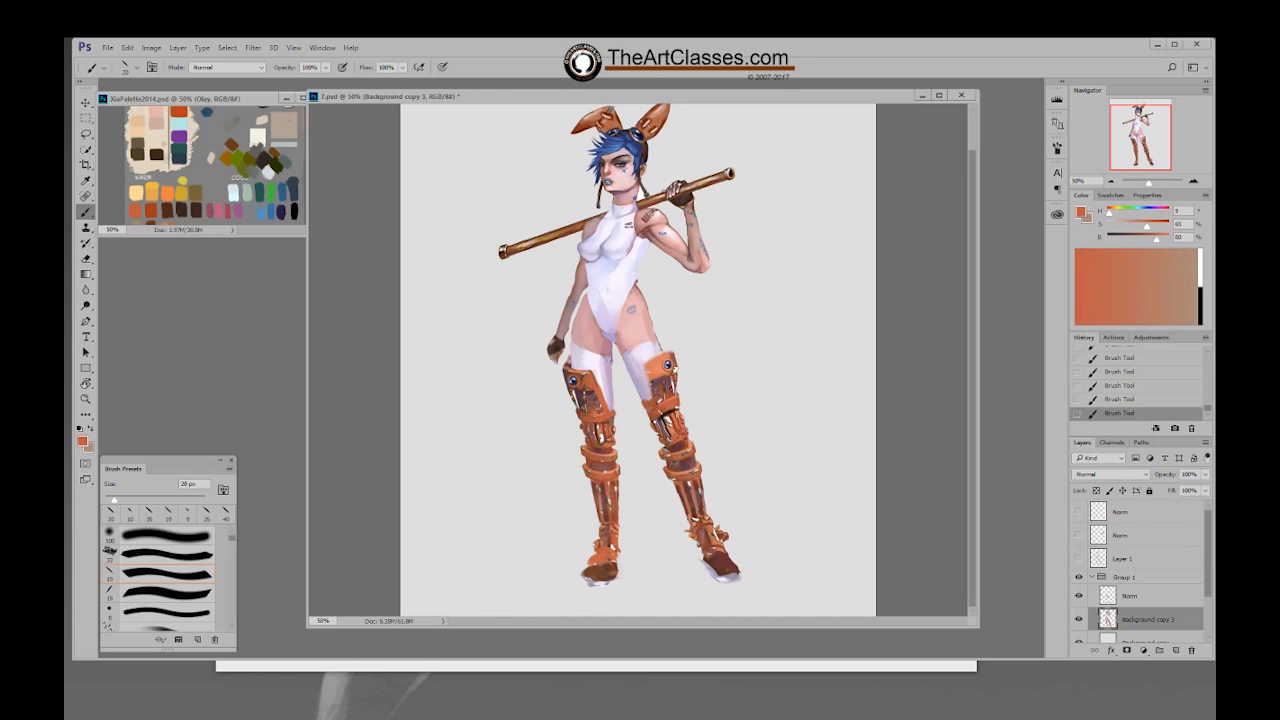
left_click(677, 409, "alt")
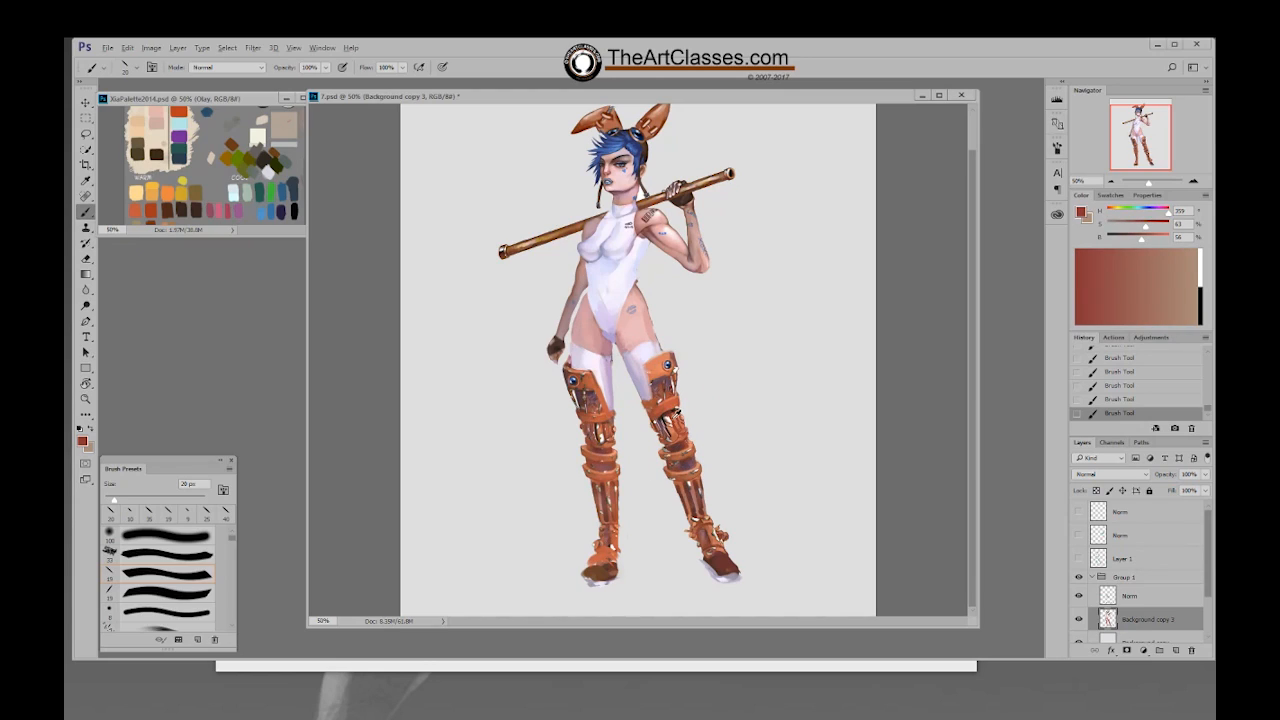
Step: Refine the knee strap's ends and underside on the left boot with alternating sampled browns and oranges
left_click(671, 415, "alt")
left_click(677, 398, "alt")
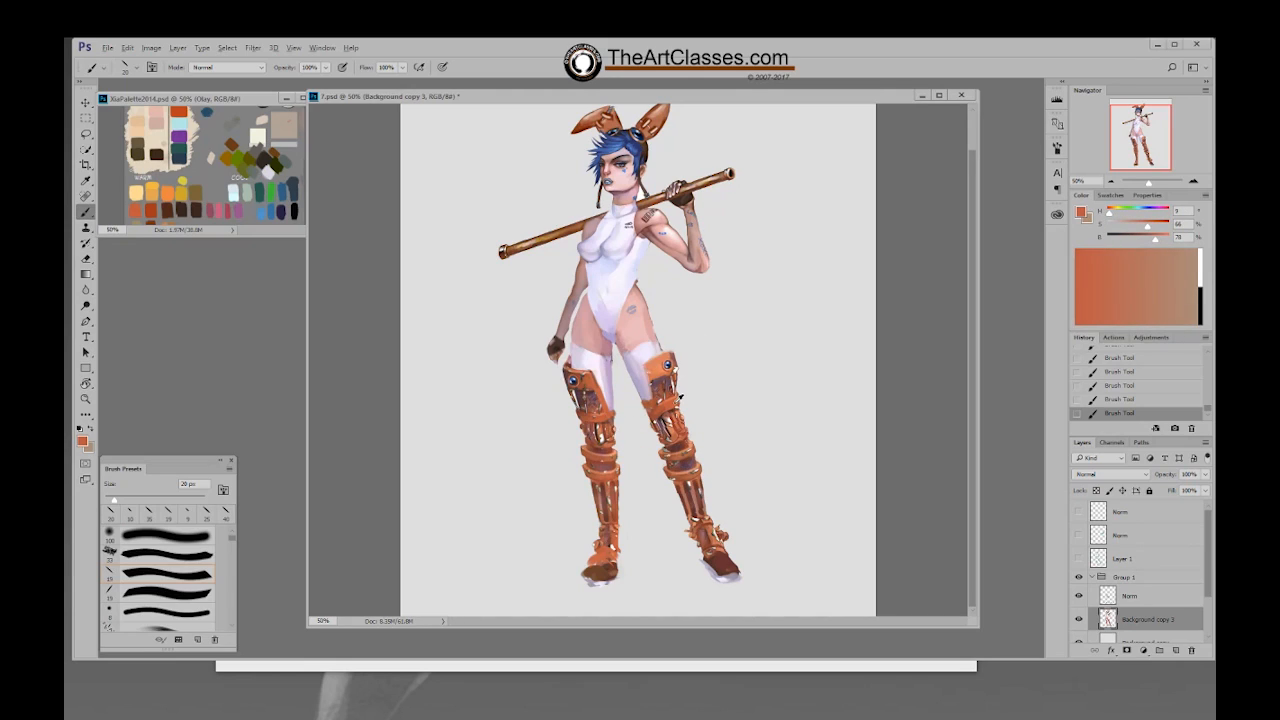
left_click(652, 414, "alt")
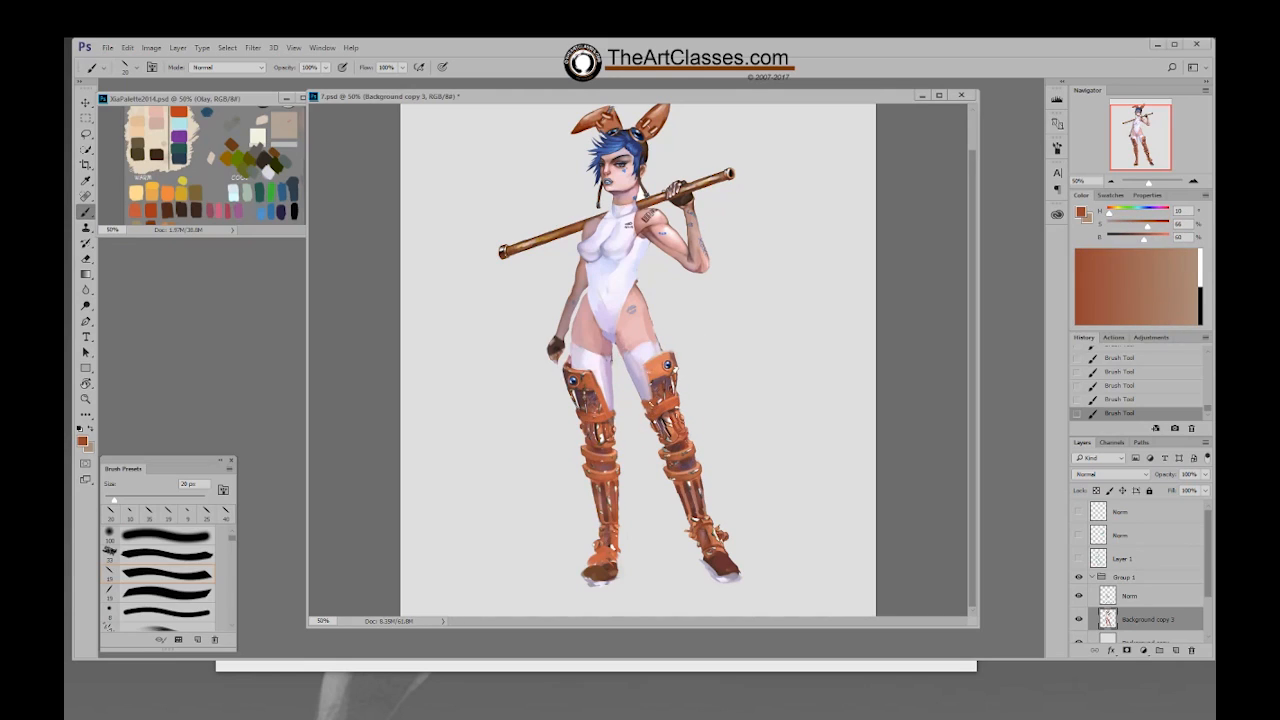
left_click(652, 398, "alt")
left_click(654, 404, "alt")
left_click(683, 396, "alt")
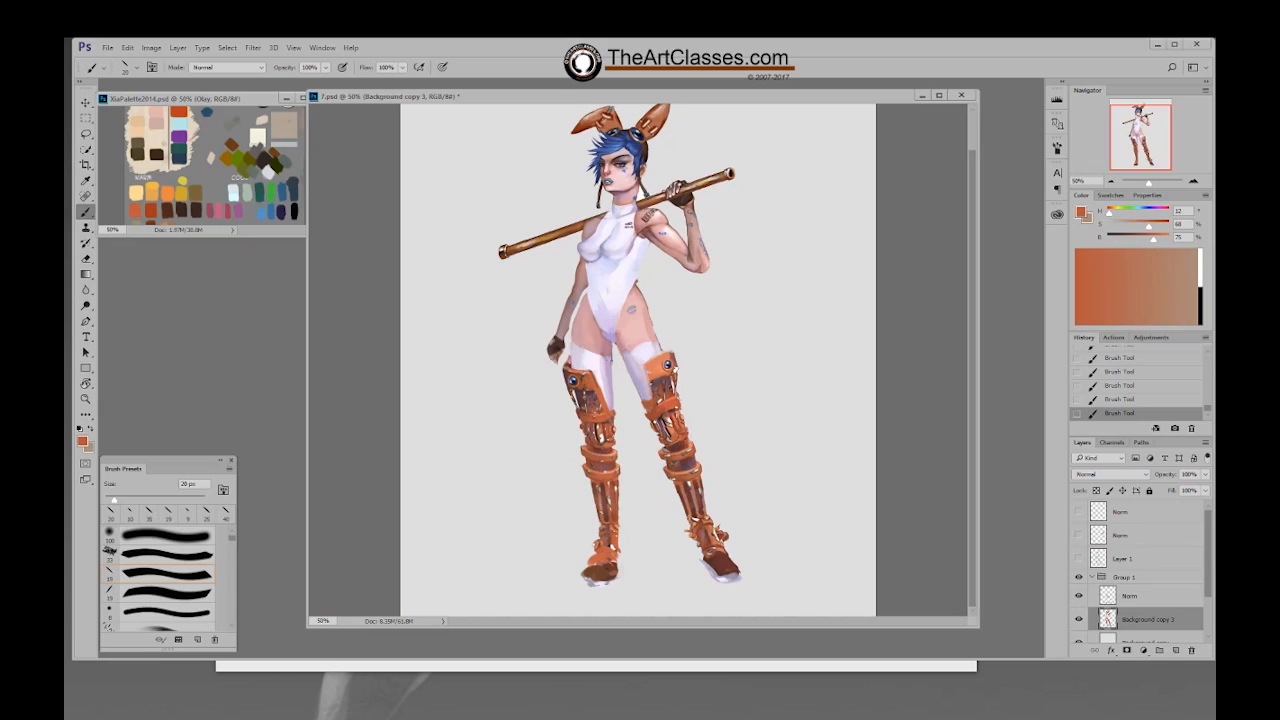
left_click(676, 407, "alt")
Step: Paint dark detail along the outer side of the left cuff with another brush preset reduced to 8 px
left_click(673, 379, "alt")
left_click(672, 376, "alt")
right_click(678, 378)
double_click(784, 480)
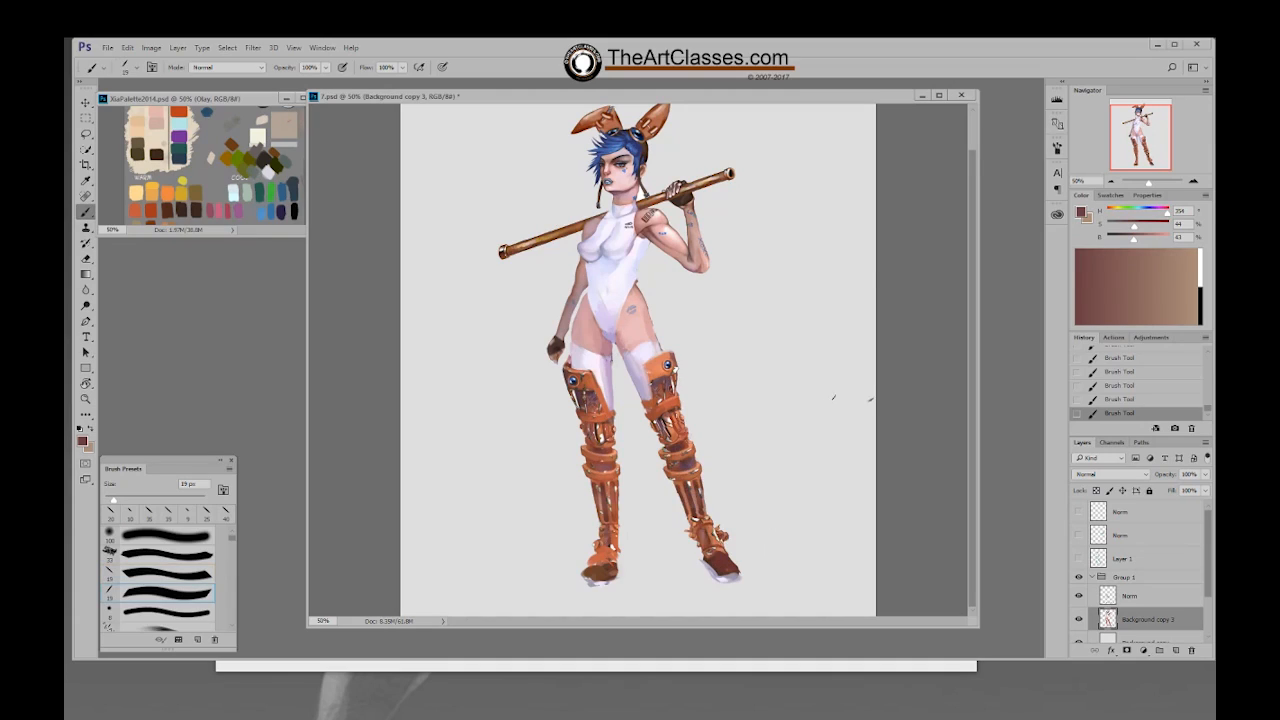
left_click(672, 372, "alt")
key("bracketleft")
key("bracketleft")
left_click_drag(1139, 240, 1141, 227)
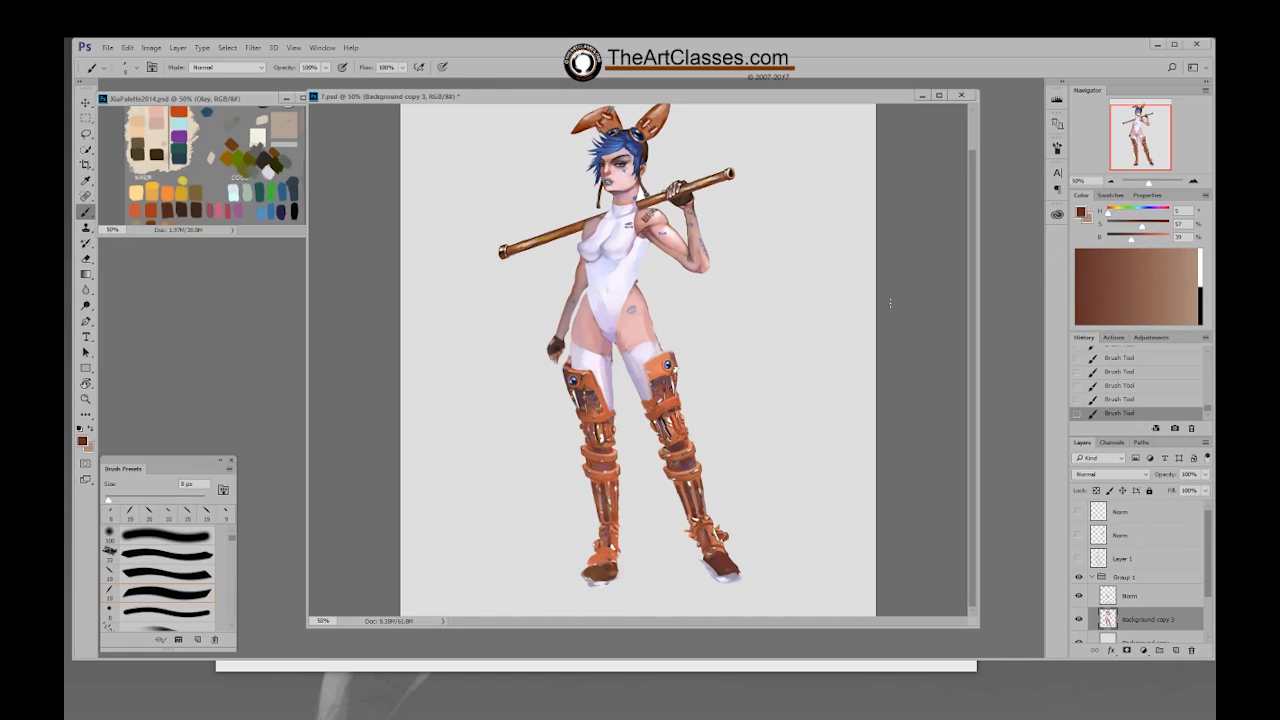
Step: Brighten the left cuff around its rivet in sampled light orange with a 15 px brush
key("bracketright")
key("bracketright")
left_click(666, 366, "alt")
left_click(666, 367, "alt")
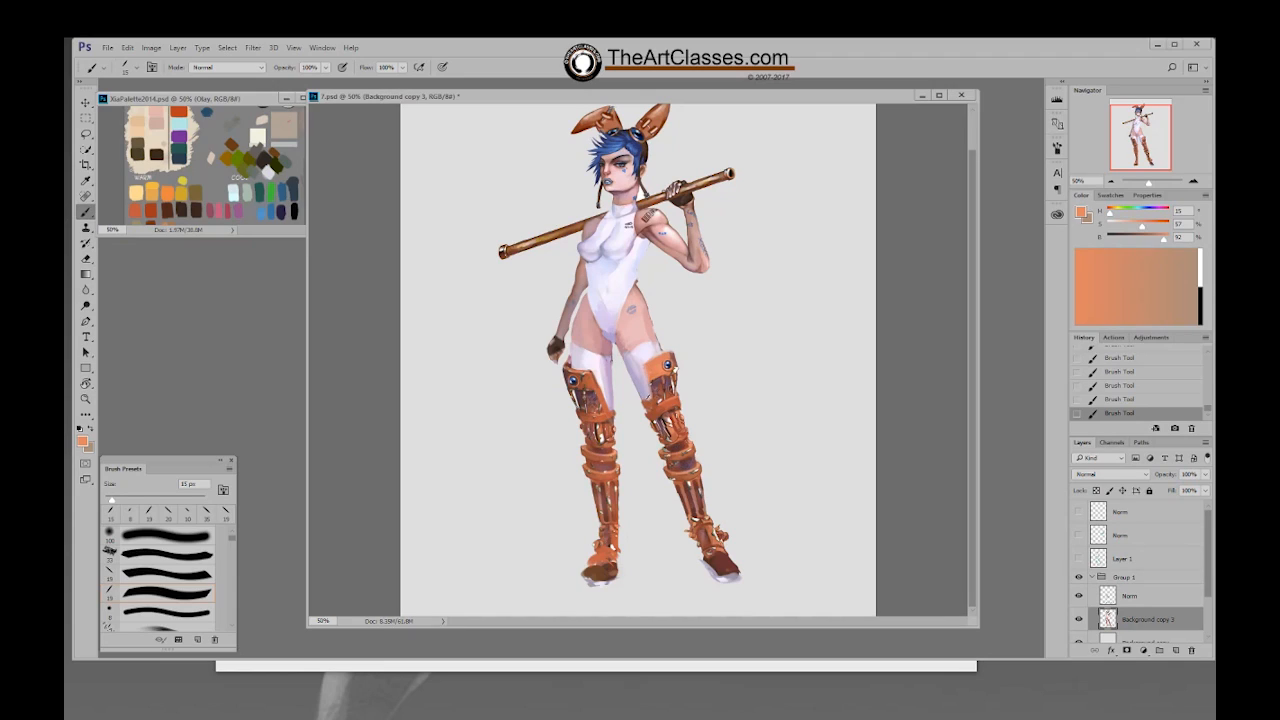
Step: Touch up the stocking edge and the left boot's knee details on the Norm layer in sampled lavender and dark tones
left_click(651, 389, "alt")
left_click(1140, 595)
left_click(647, 389, "alt")
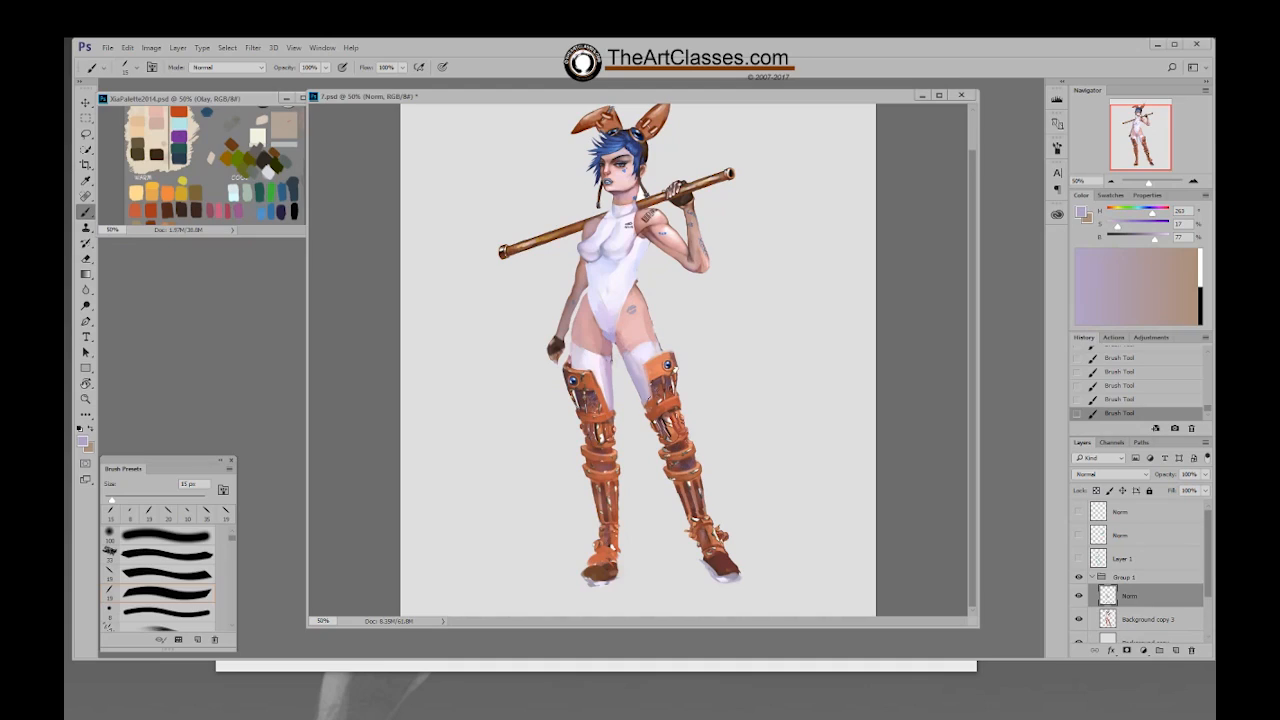
left_click(666, 410, "alt")
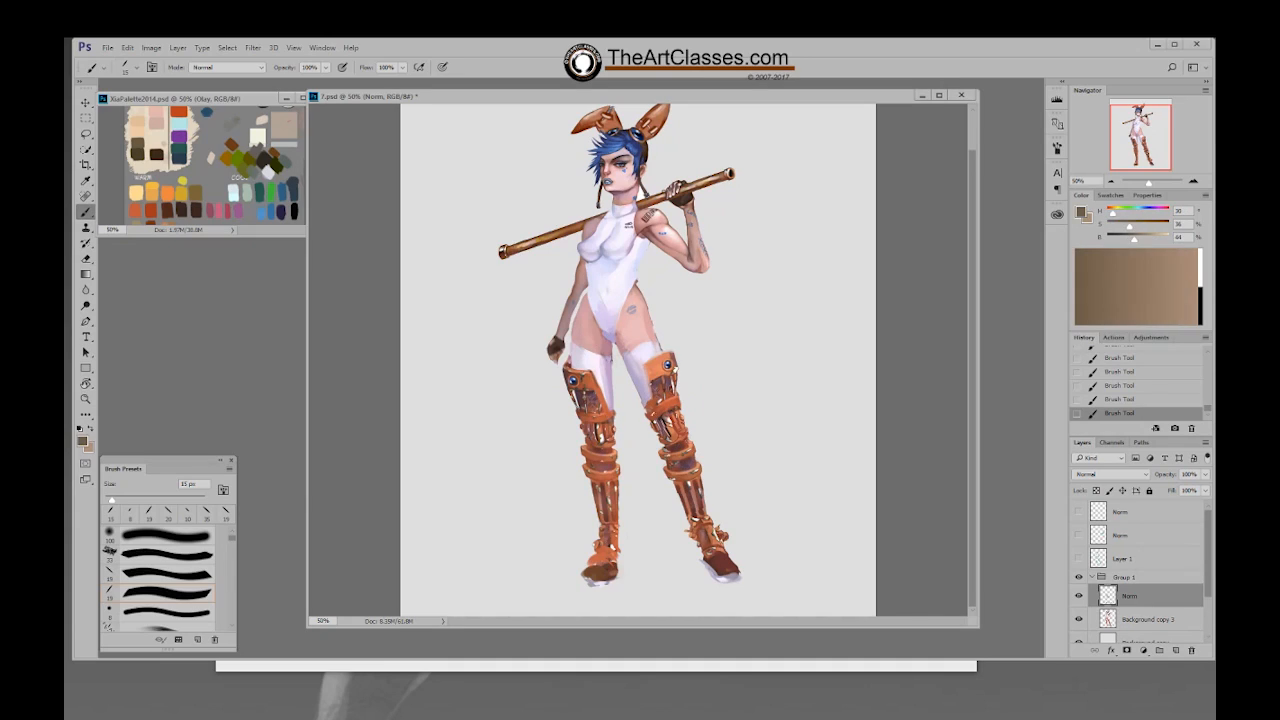
left_click(671, 421, "alt")
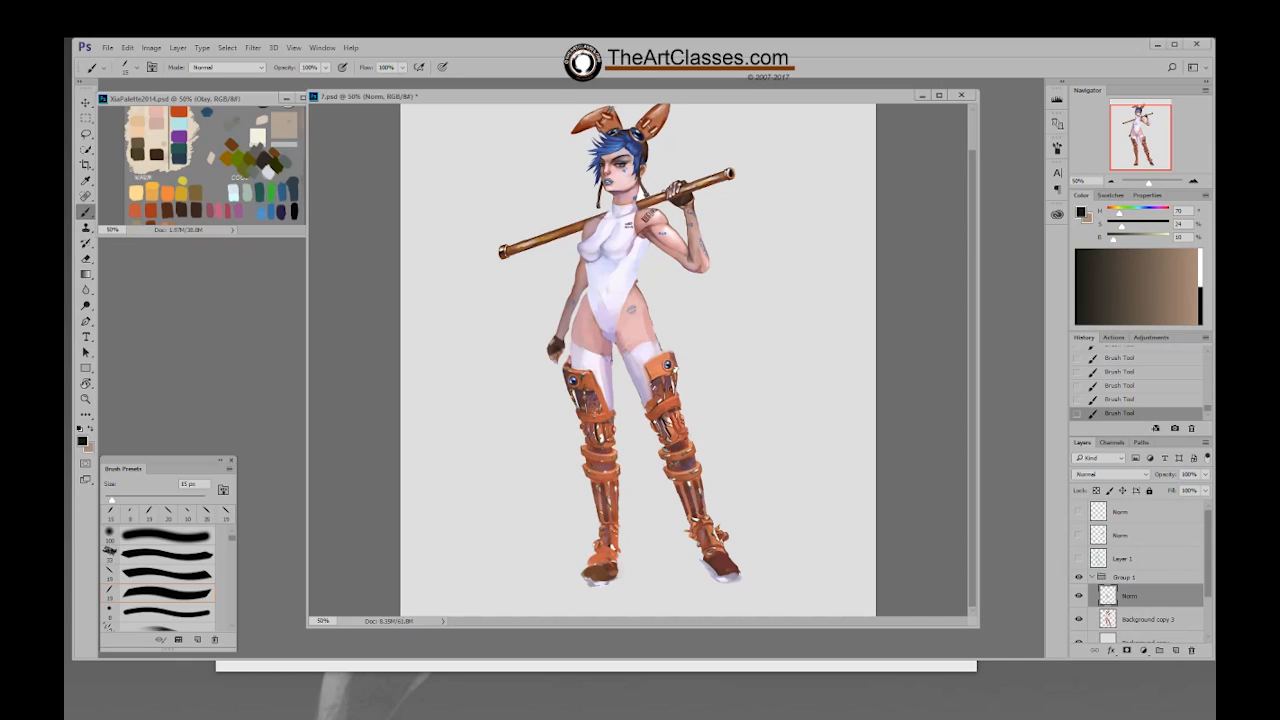
Step: Touch up the left cuff in sampled oranges on the Norm layer, then toggle Group 1 off and on to compare with the original
left_click(673, 370, "alt")
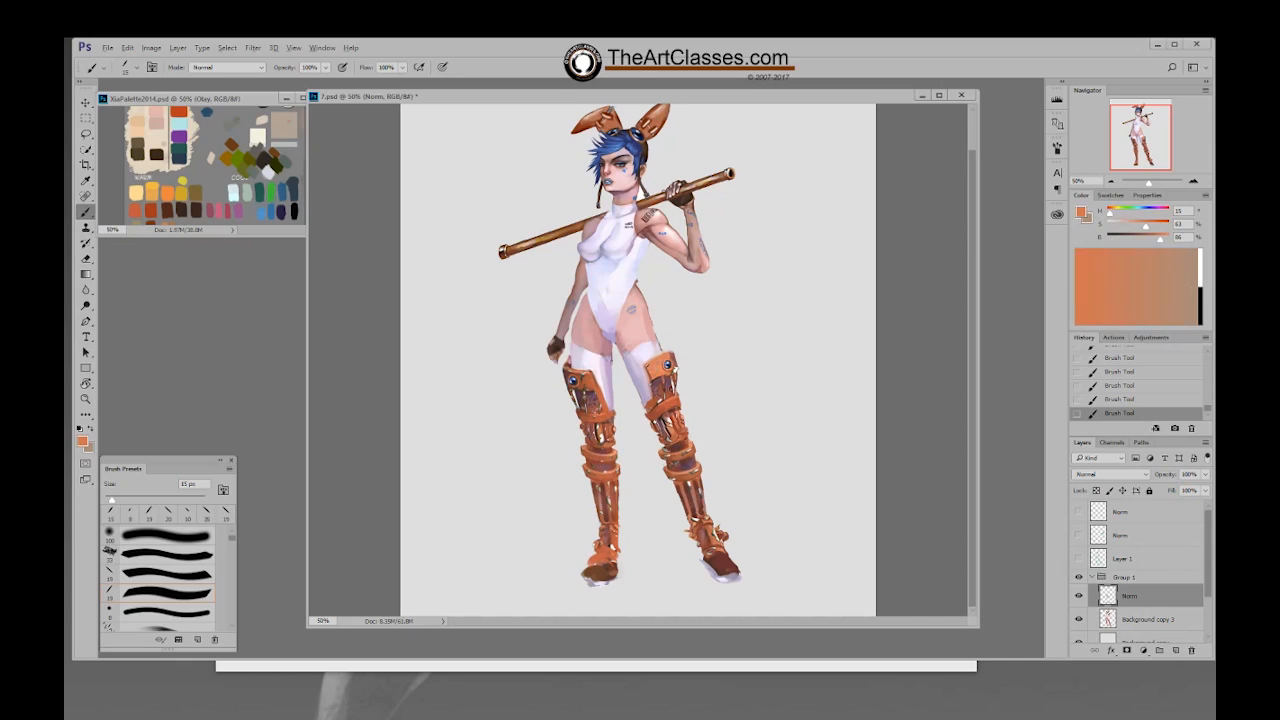
left_click(675, 370, "alt")
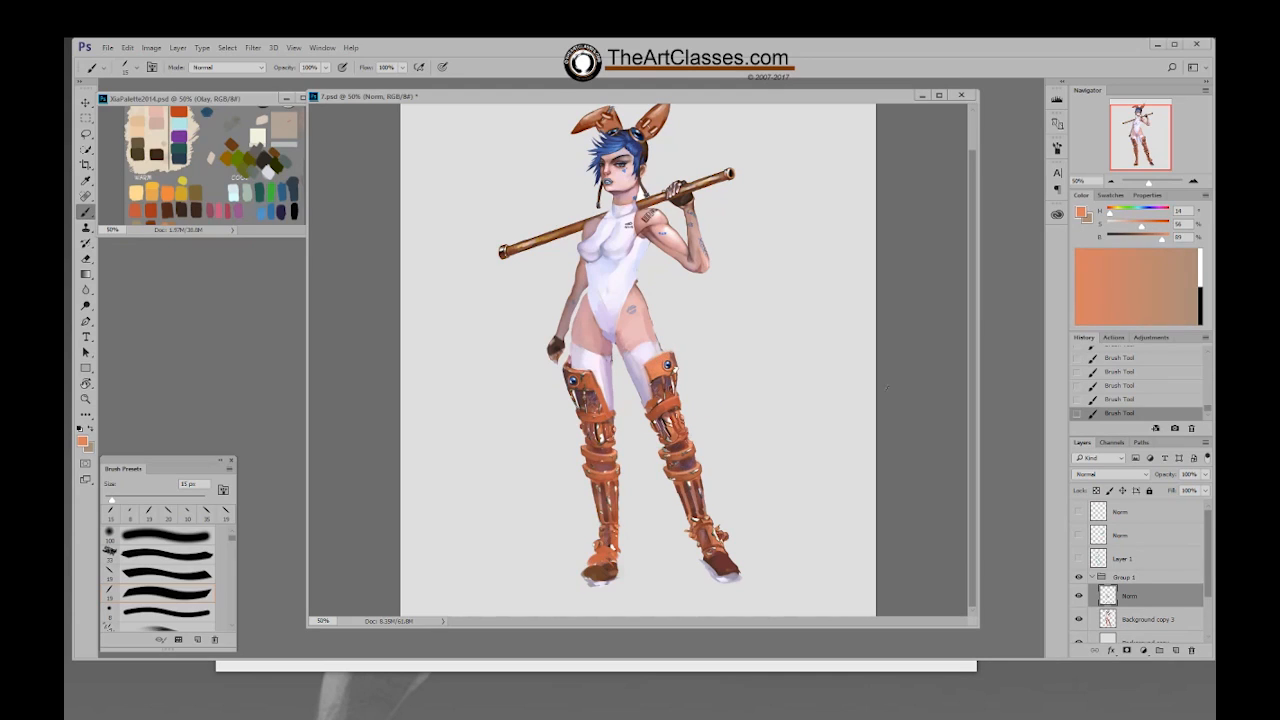
left_click(1079, 577)
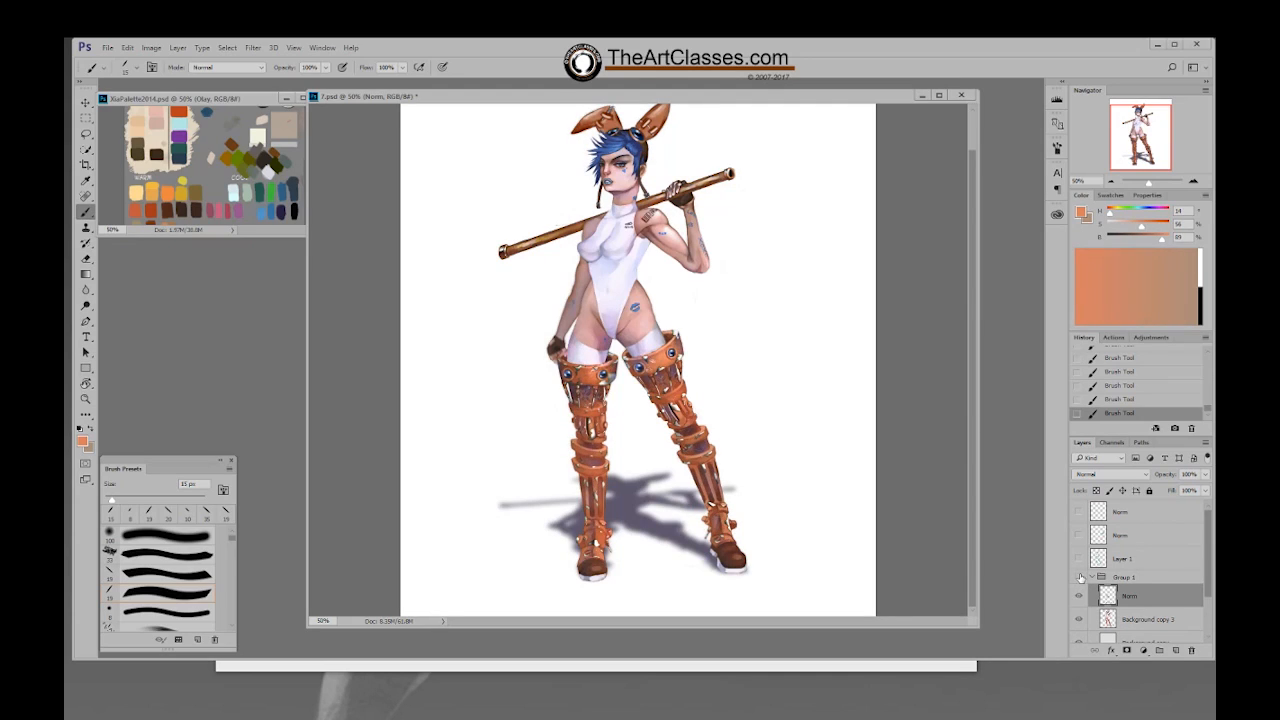
left_click(1079, 577)
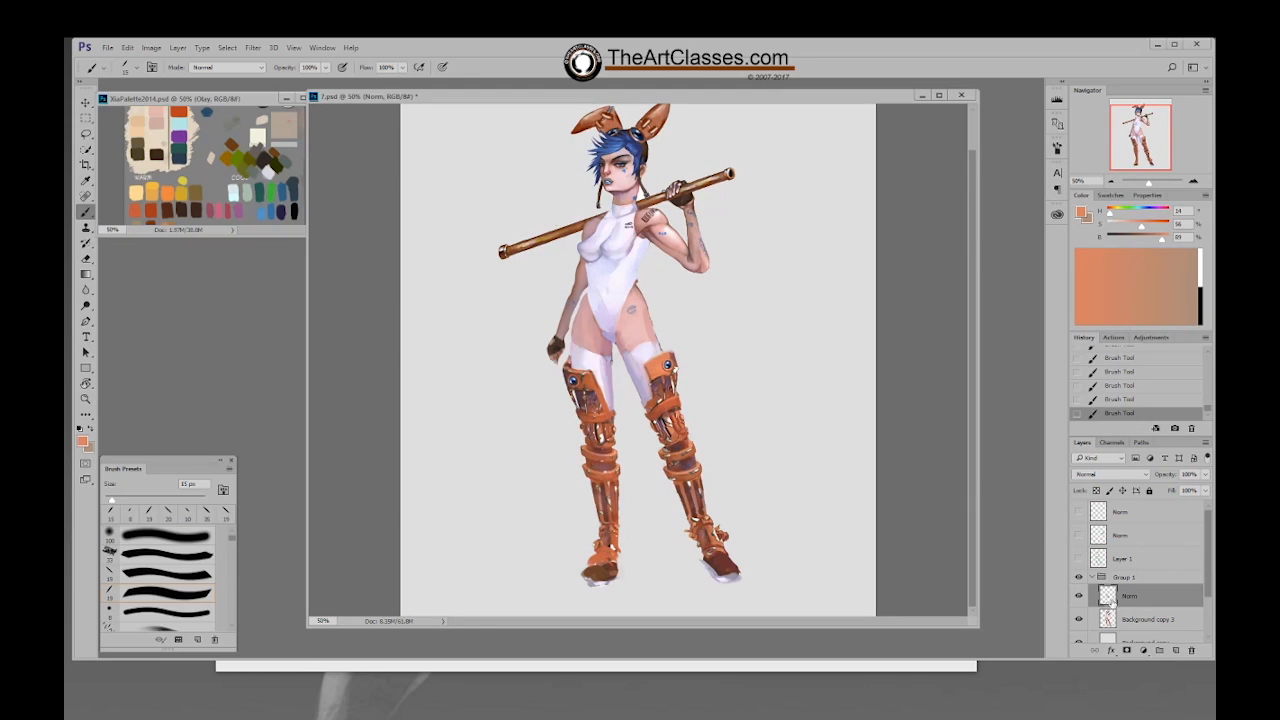
Step: Paint over the left thigh's tattoo in sampled skin pinks on the Norm layer with the 19 px brush preset enlarged to 40 px
right_click(670, 264)
double_click(753, 387)
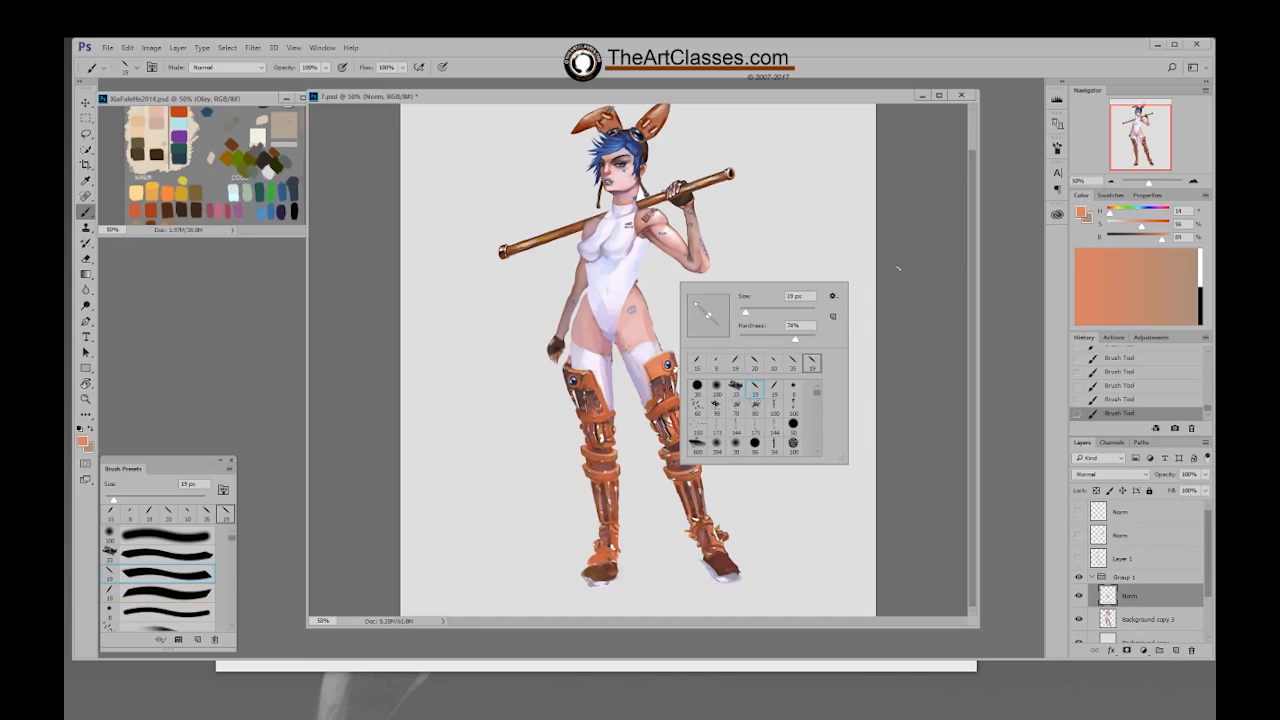
left_click(645, 306, "alt")
key("bracketright")
key("bracketright")
left_click_drag(640, 298, 638, 308)
left_click(622, 326, "alt")
left_click(638, 325, "alt")
left_click_drag(634, 322, 643, 316)
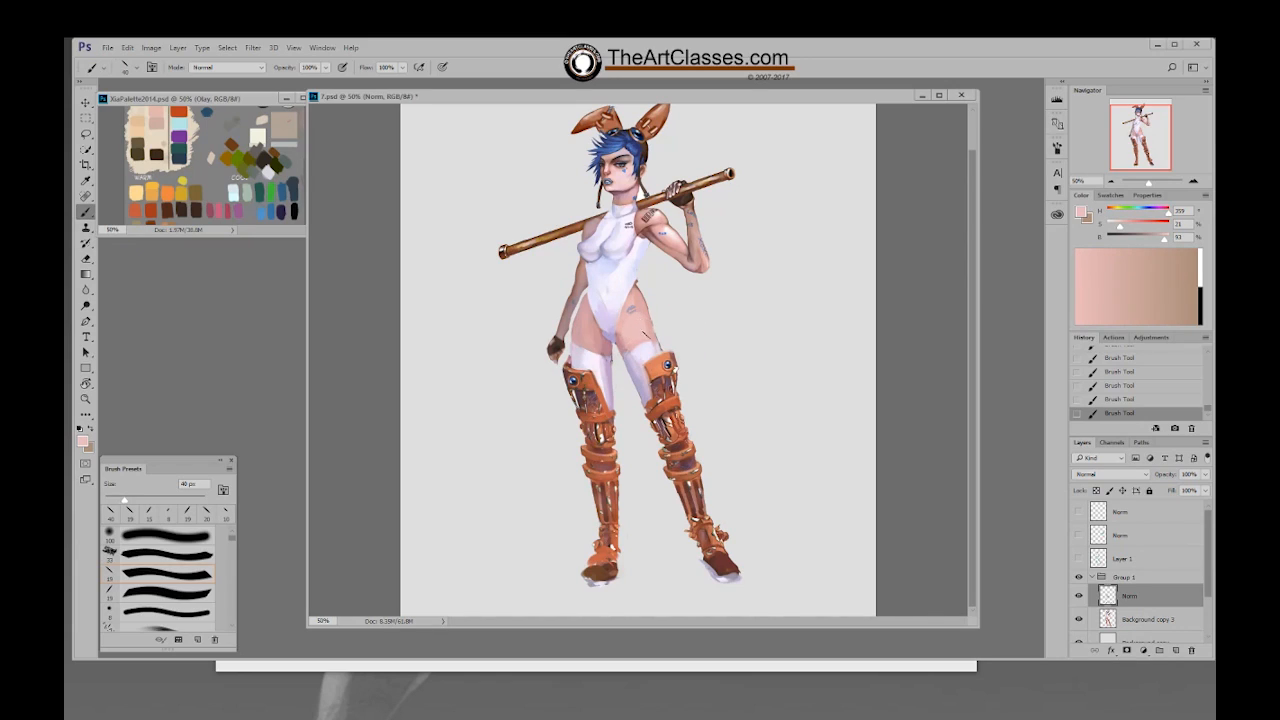
left_click(628, 312, "alt")
left_click(600, 360, "alt")
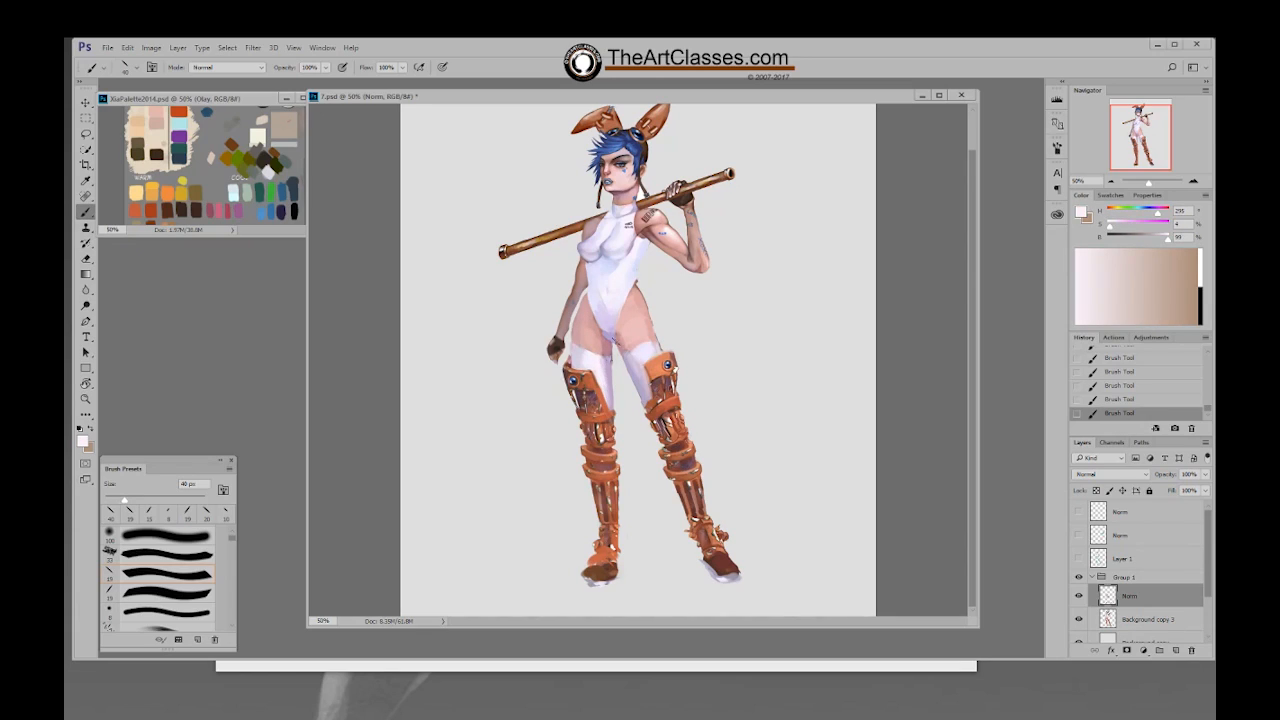
Step: Refine the thighs, stocking and leotard edges on the Norm layer in sampled pinks, lavender and near-white with a 20 px brush
left_click(632, 308, "alt")
left_click(624, 320, "alt")
left_click(639, 326, "alt")
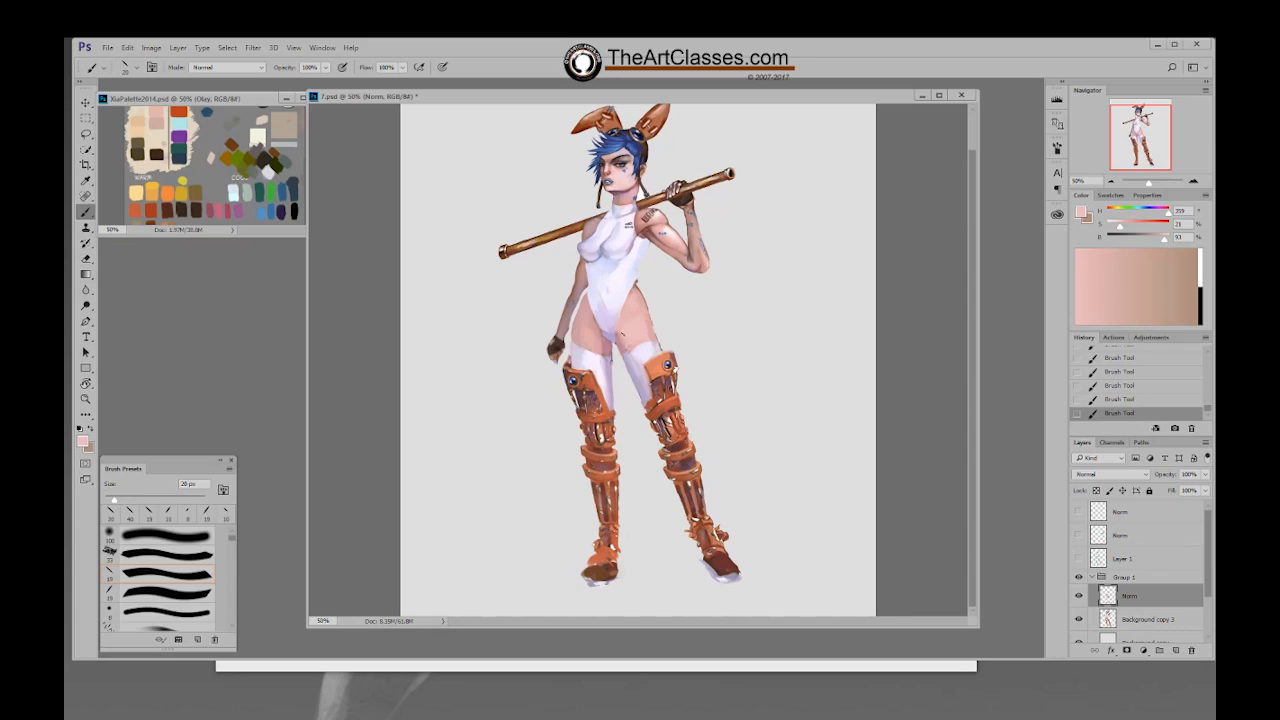
left_click(626, 338, "alt")
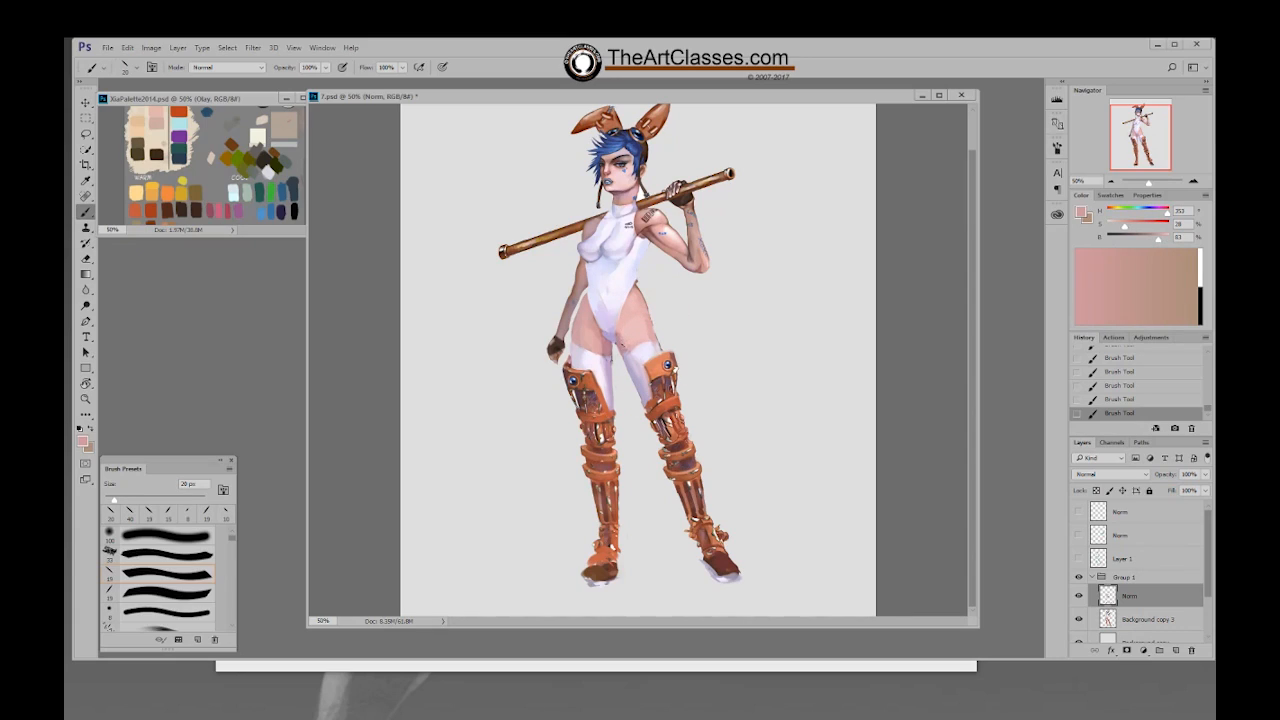
left_click(607, 358, "alt")
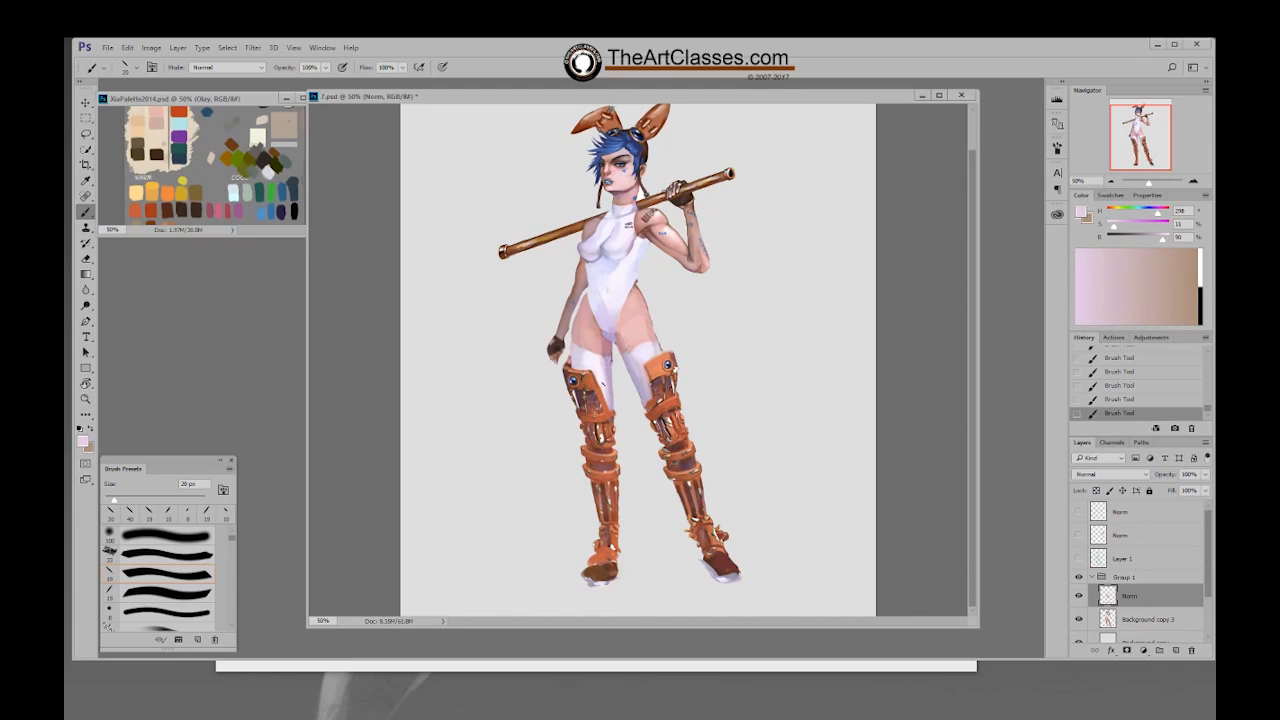
left_click(588, 322, "alt")
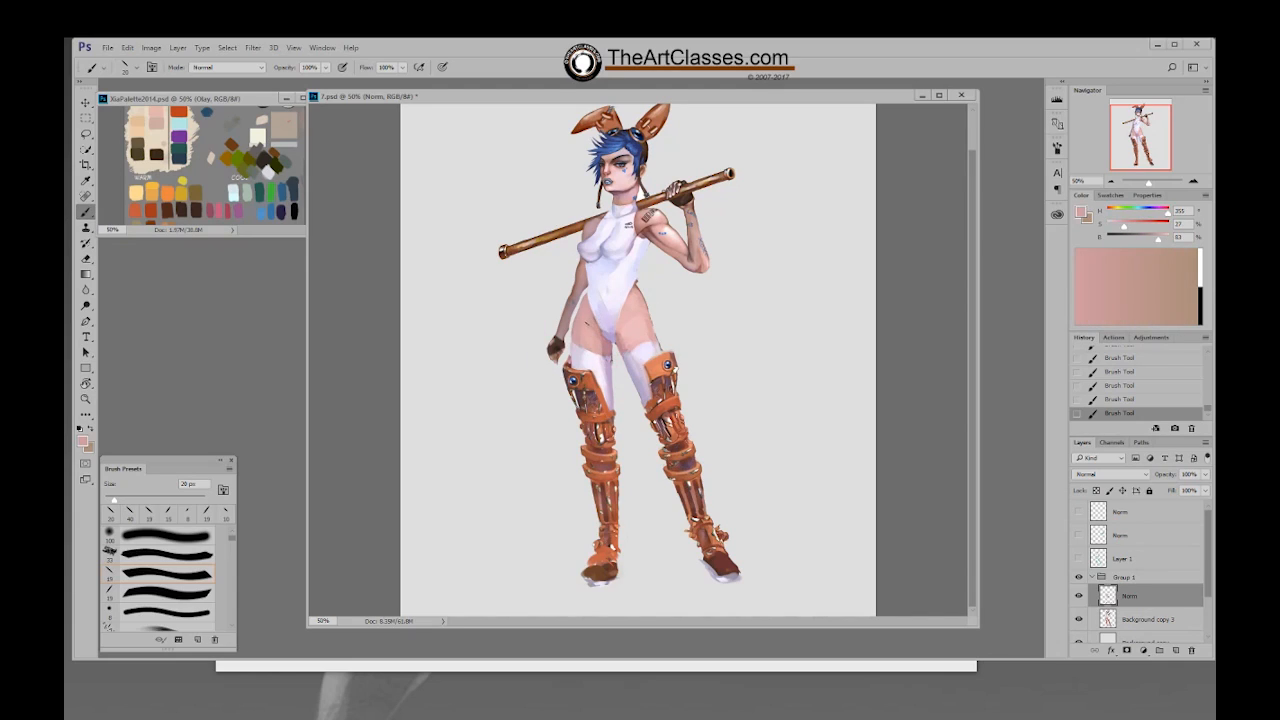
left_click(597, 336, "alt")
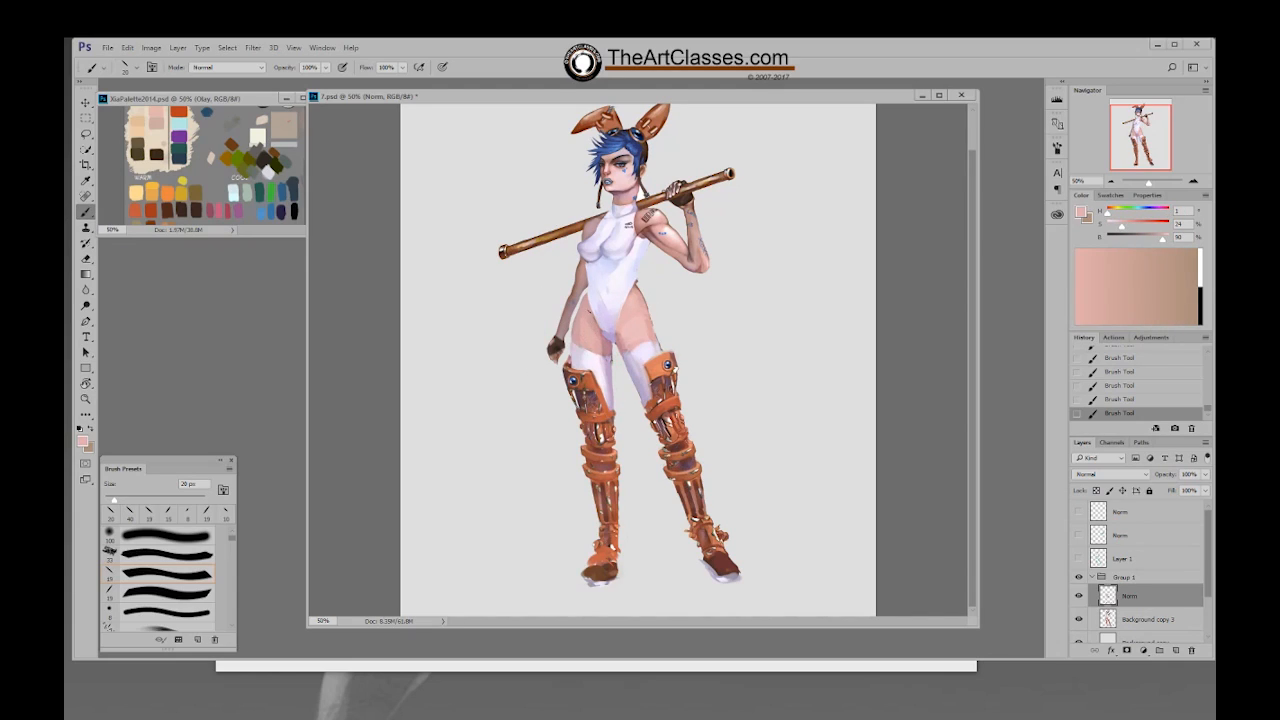
left_click(615, 295, "alt")
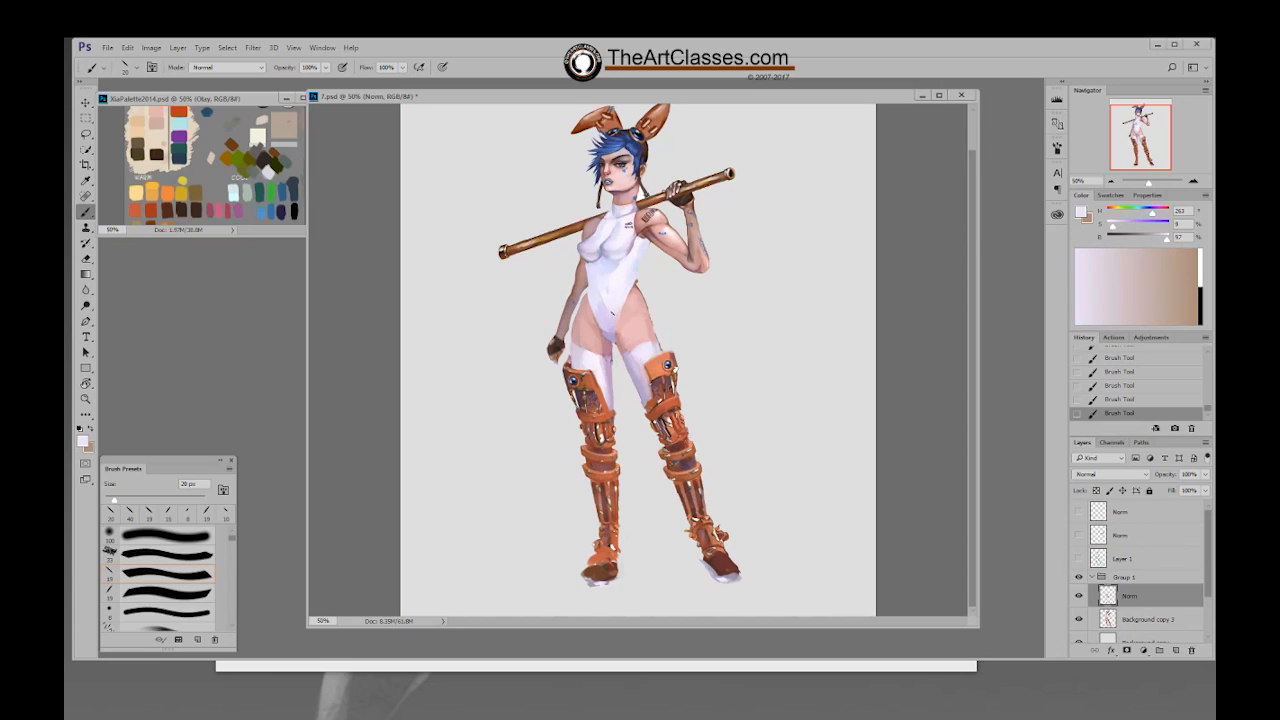
Step: Smooth the thigh under the raised arm in sampled skin pinks, using the brush at 40 px and reducing it to 25 px
key("bracketright")
key("bracketright")
key("bracketright")
left_click(648, 320, "alt")
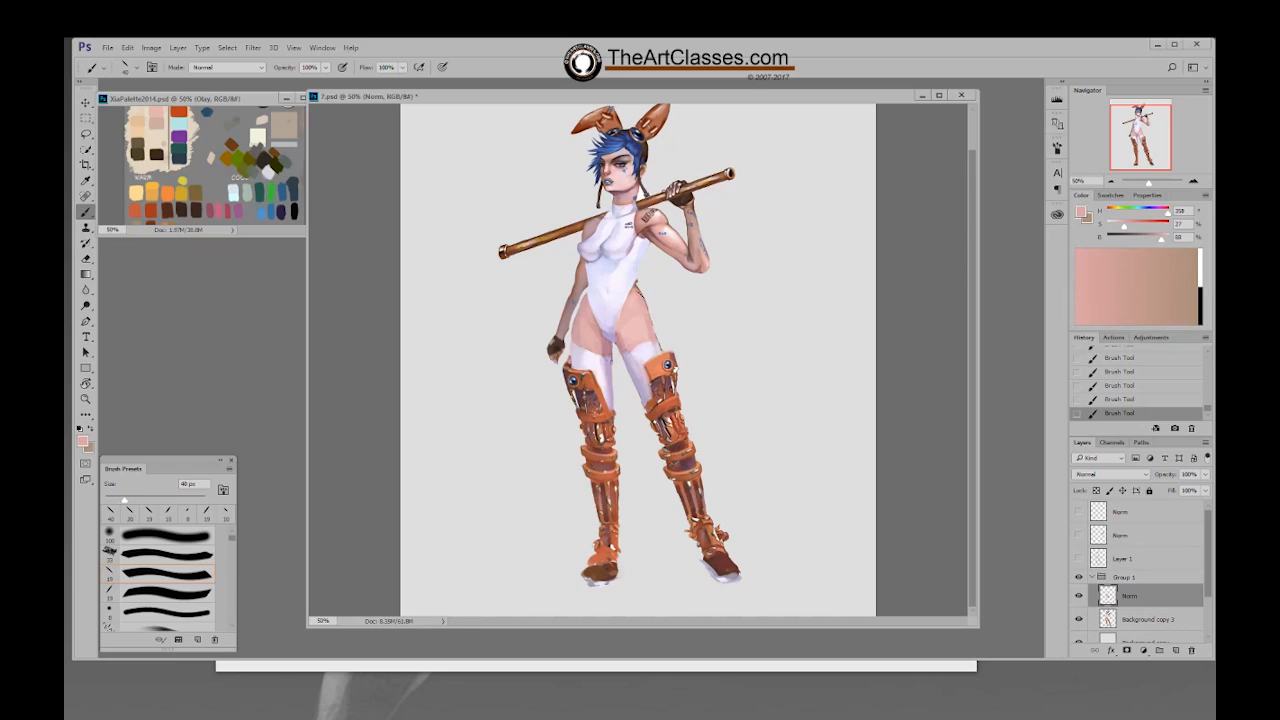
left_click(642, 292, "alt")
key("bracketleft")
key("bracketleft")
key("bracketleft")
left_click_drag(645, 300, 650, 322)
Step: Rework the hip and leotard leg line on the lowered arm's side in sampled pinks with the 25 px brush
left_click(577, 320, "alt")
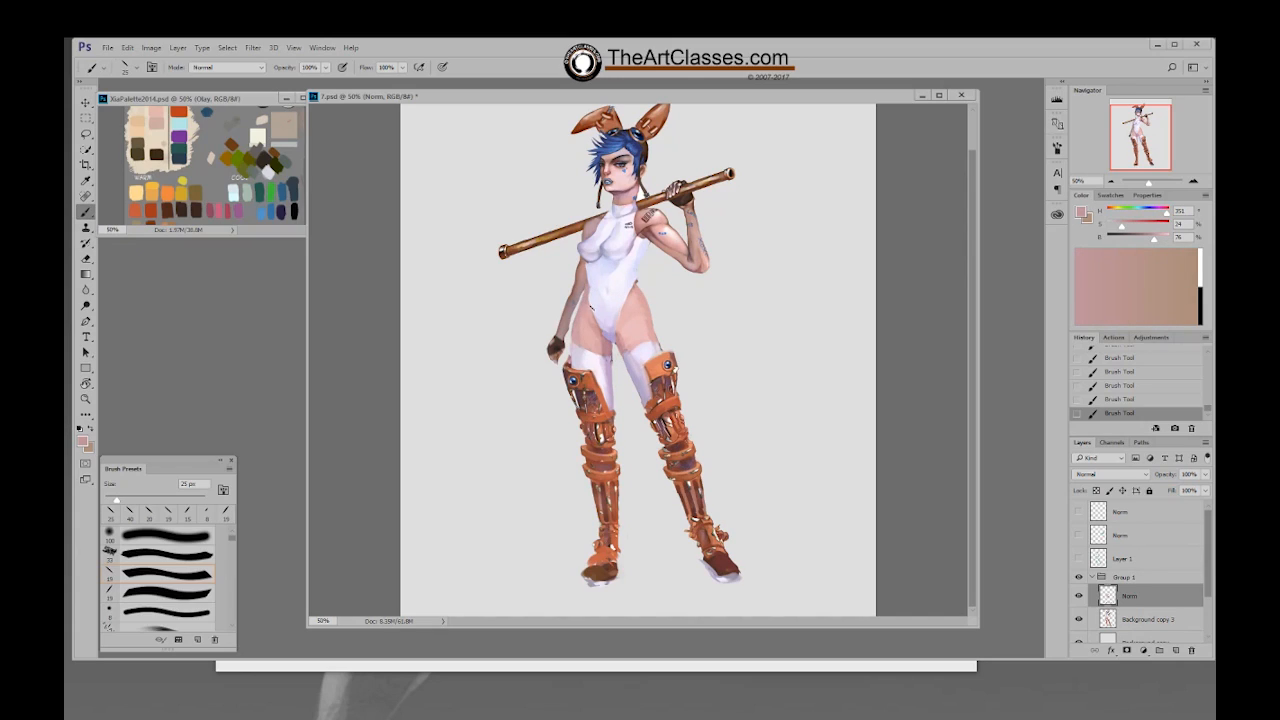
left_click(592, 307, "alt")
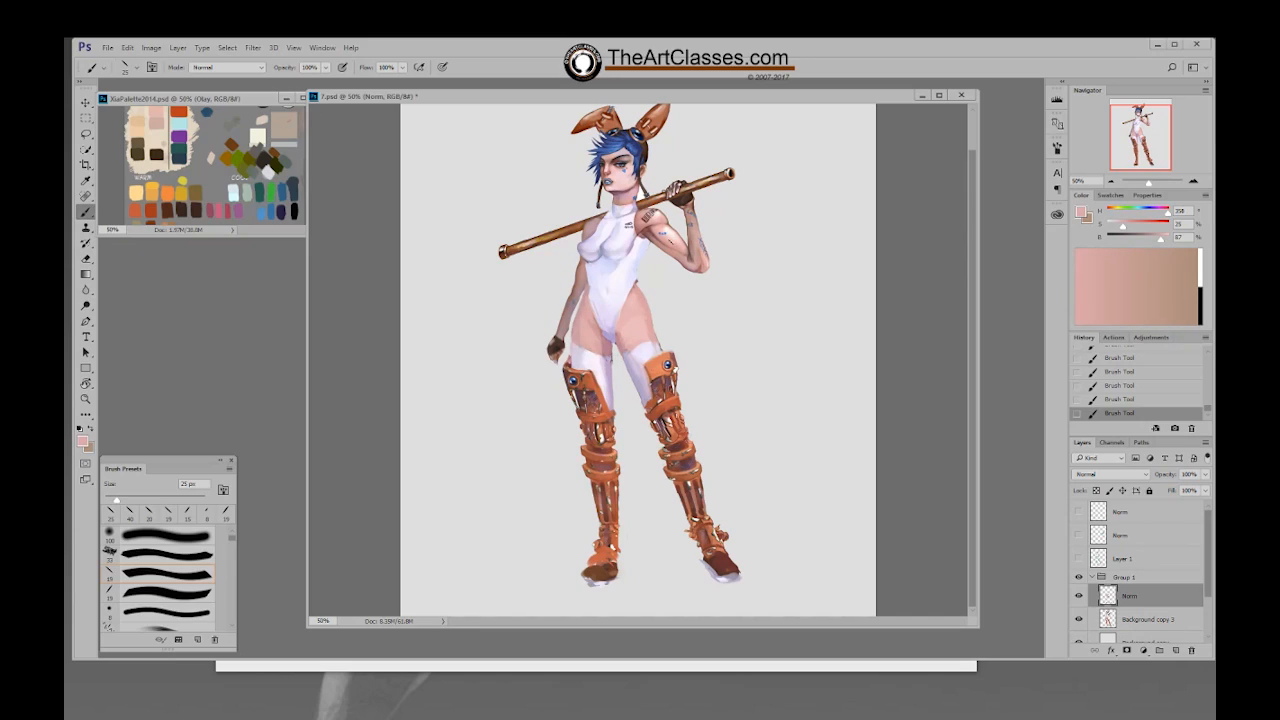
left_click(606, 305, "alt")
left_click(595, 304, "alt")
Step: Toggle Group 1 off and on to compare with the original, and select the Background copy 3 layer
left_click(1079, 578)
left_click(1079, 579)
left_click(1116, 620)
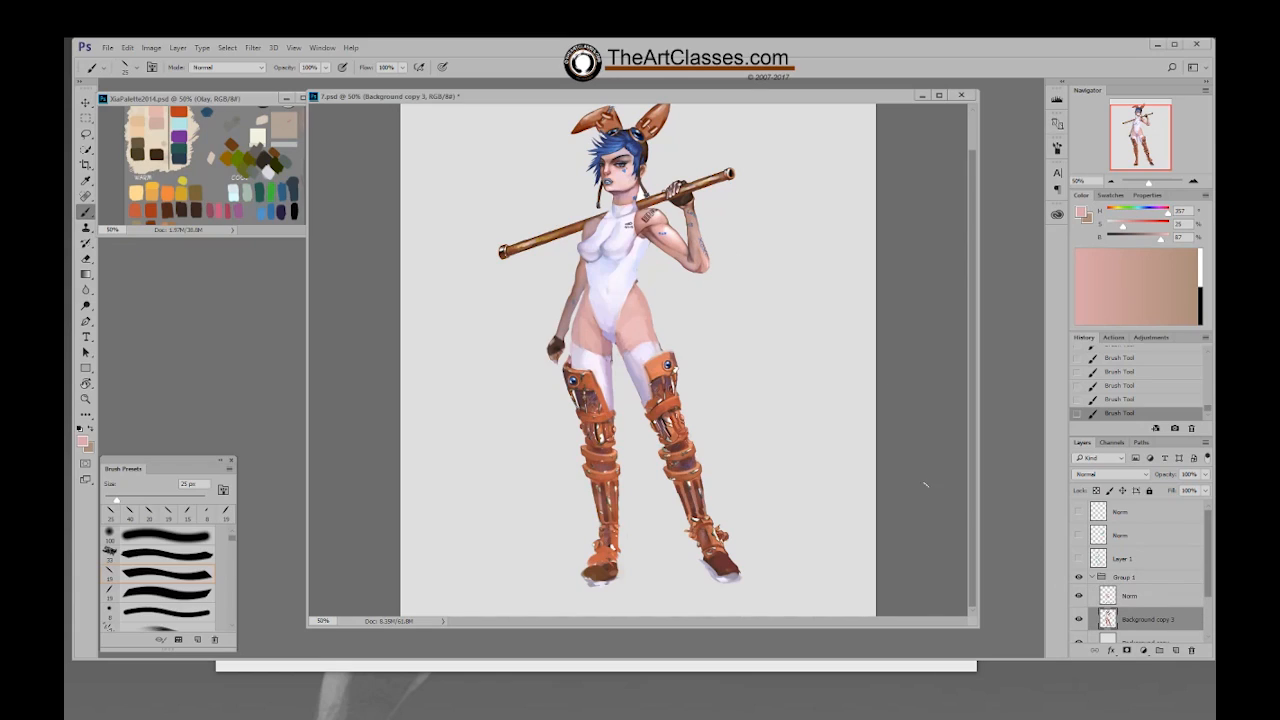
key("l")
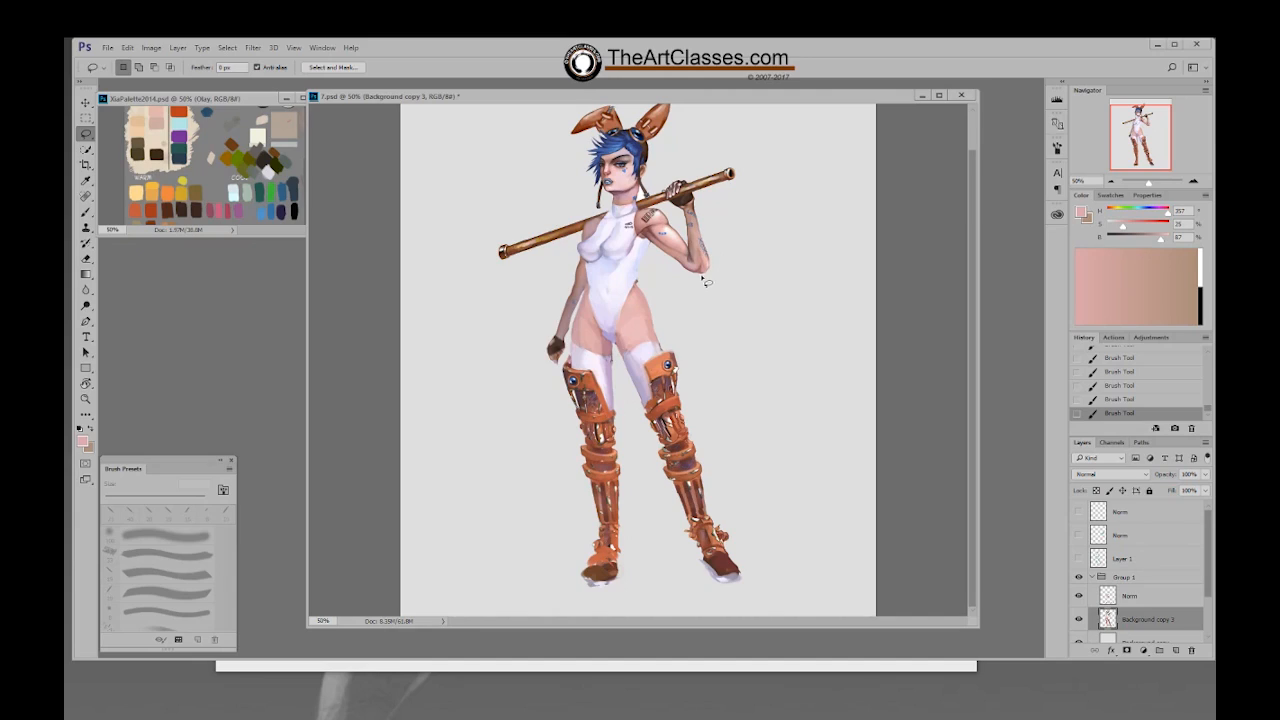
key("b")
left_click_drag(700, 276, 620, 299)
key("ctrl+z")
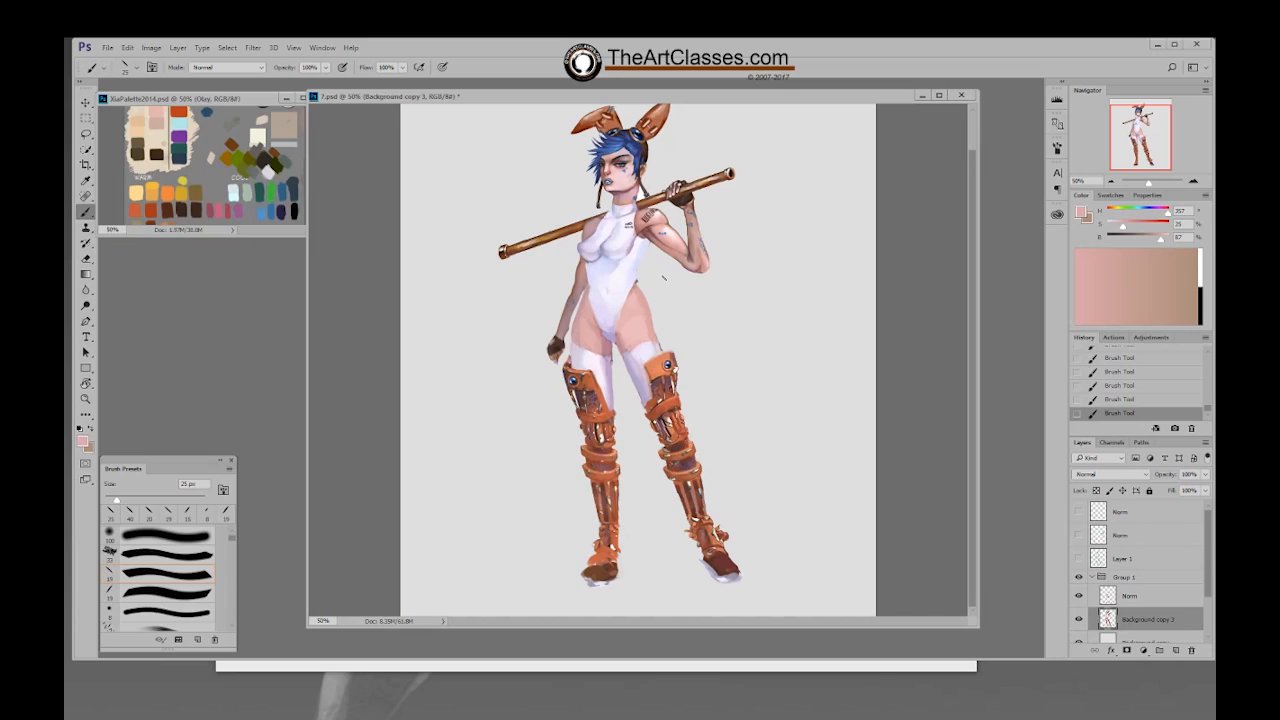
Step: Lasso the raised arm on the Background copy 3 layer, scale it down slightly with Free Transform, shift it toward the torso and deselect
key("l")
mouse_move(678, 291)
left_mouse_down()
mouse_move(644, 254)
mouse_move(665, 182)
mouse_move(681, 176)
mouse_move(721, 262)
mouse_move(693, 295)
mouse_move(672, 291)
mouse_move(718, 291)
mouse_move(693, 262)
left_mouse_up()
key("ctrl+t")
key("Return")
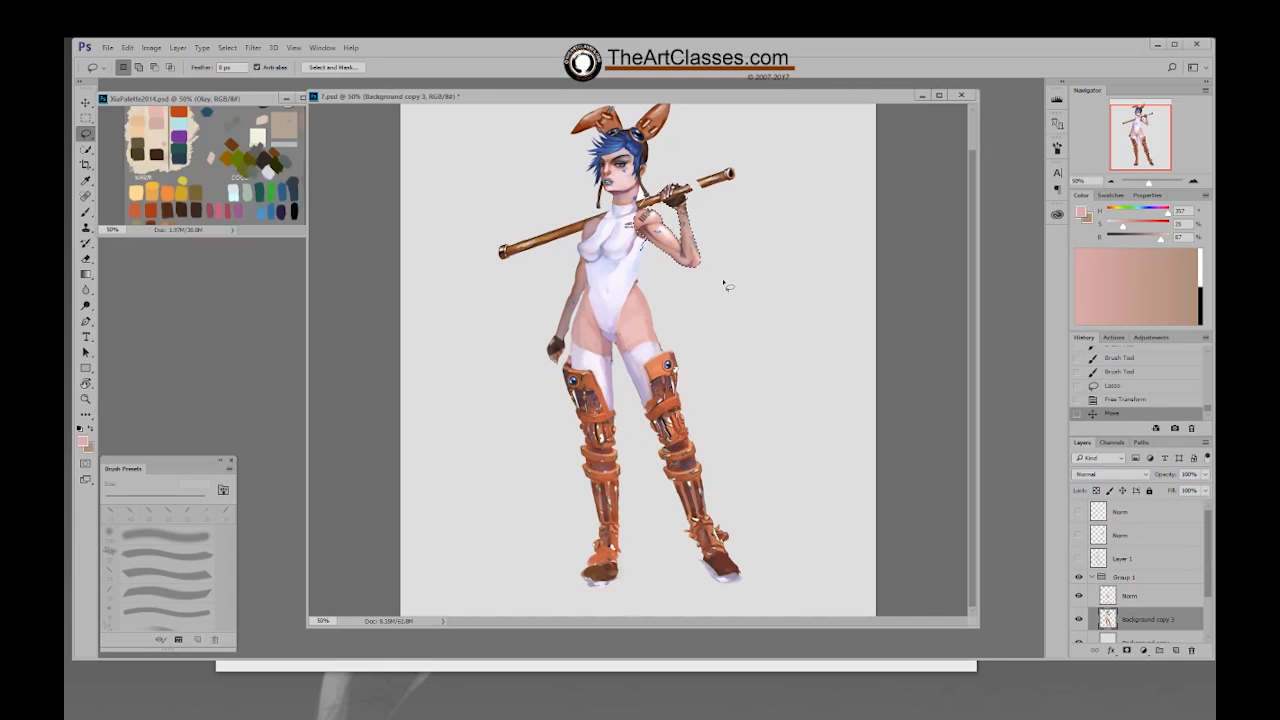
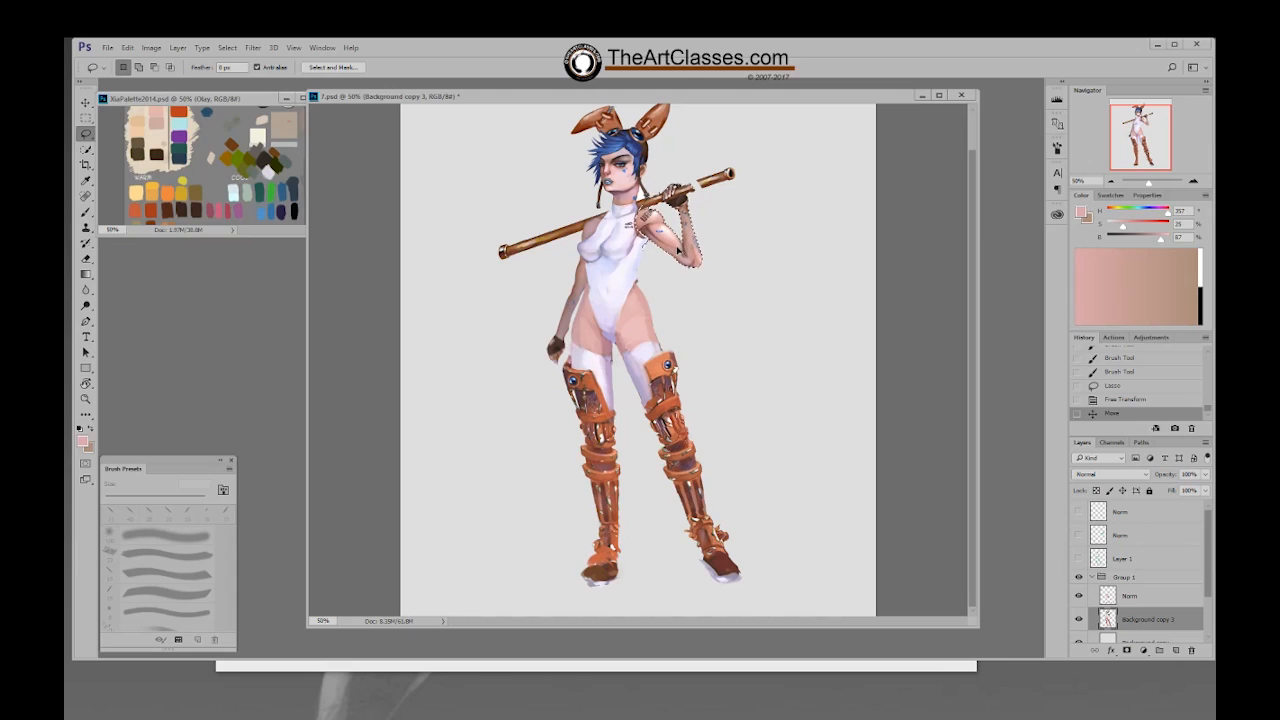
key("ctrl+d")
Step: Sketch a flat tapered box and a three-dimensional box in pink beside the raised arm to explain the torso's form
key("b")
mouse_move(737, 223)
left_mouse_down()
mouse_move(743, 277)
mouse_move(781, 220)
mouse_move(778, 275)
mouse_move(746, 278)
left_mouse_up()
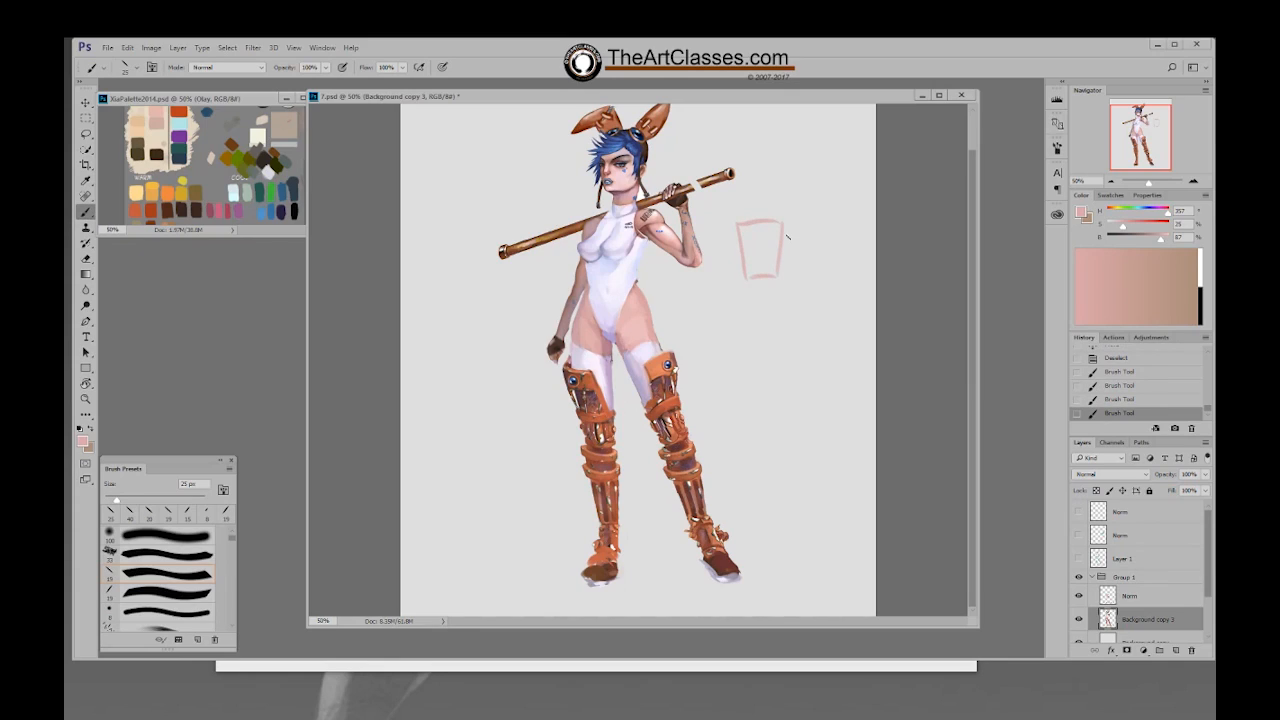
mouse_move(797, 225)
left_mouse_down()
mouse_move(830, 223)
mouse_move(801, 280)
left_mouse_up()
mouse_move(737, 212)
left_mouse_down()
mouse_move(828, 209)
mouse_move(831, 274)
left_mouse_up()
mouse_move(832, 221)
left_mouse_down()
mouse_move(843, 283)
mouse_move(804, 272)
mouse_move(830, 270)
mouse_move(828, 283)
mouse_move(805, 276)
mouse_move(814, 283)
mouse_move(843, 271)
mouse_move(838, 229)
left_mouse_up()
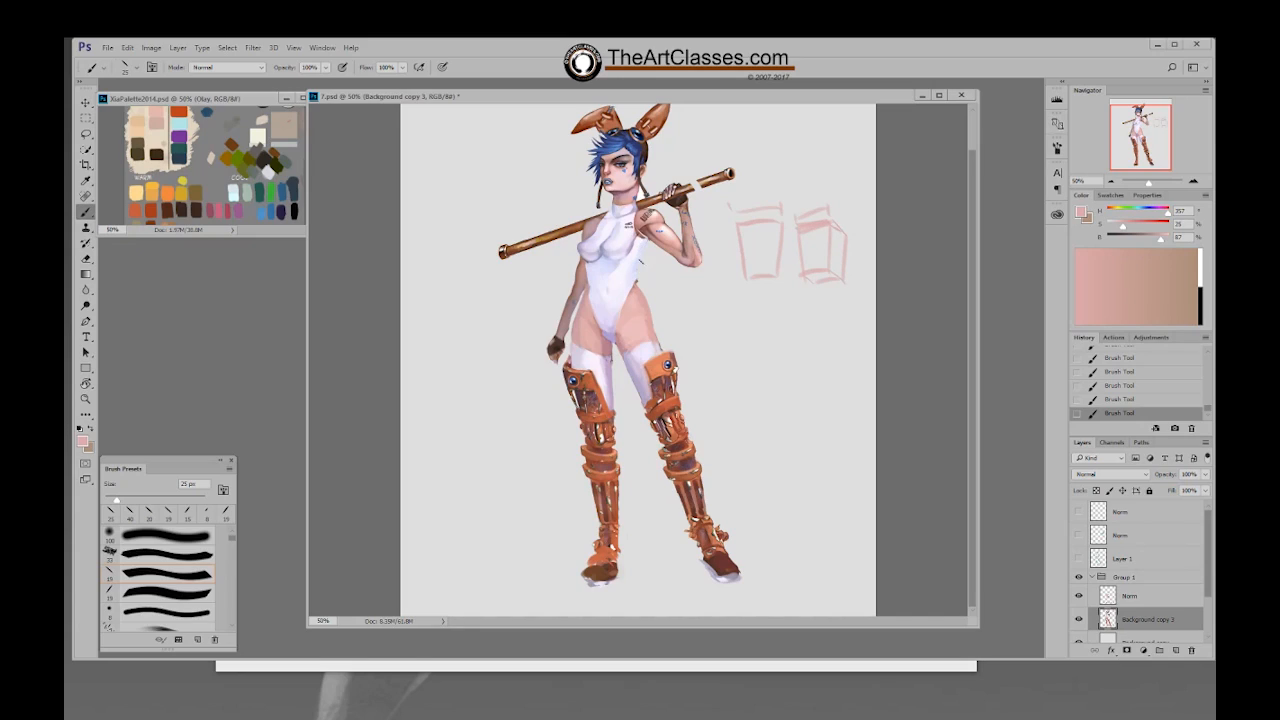
Step: Select the Norm layer and repaint the torso side and waist under the raised arm in sampled lavenders and pinks with the 25 px brush
left_click(1079, 620)
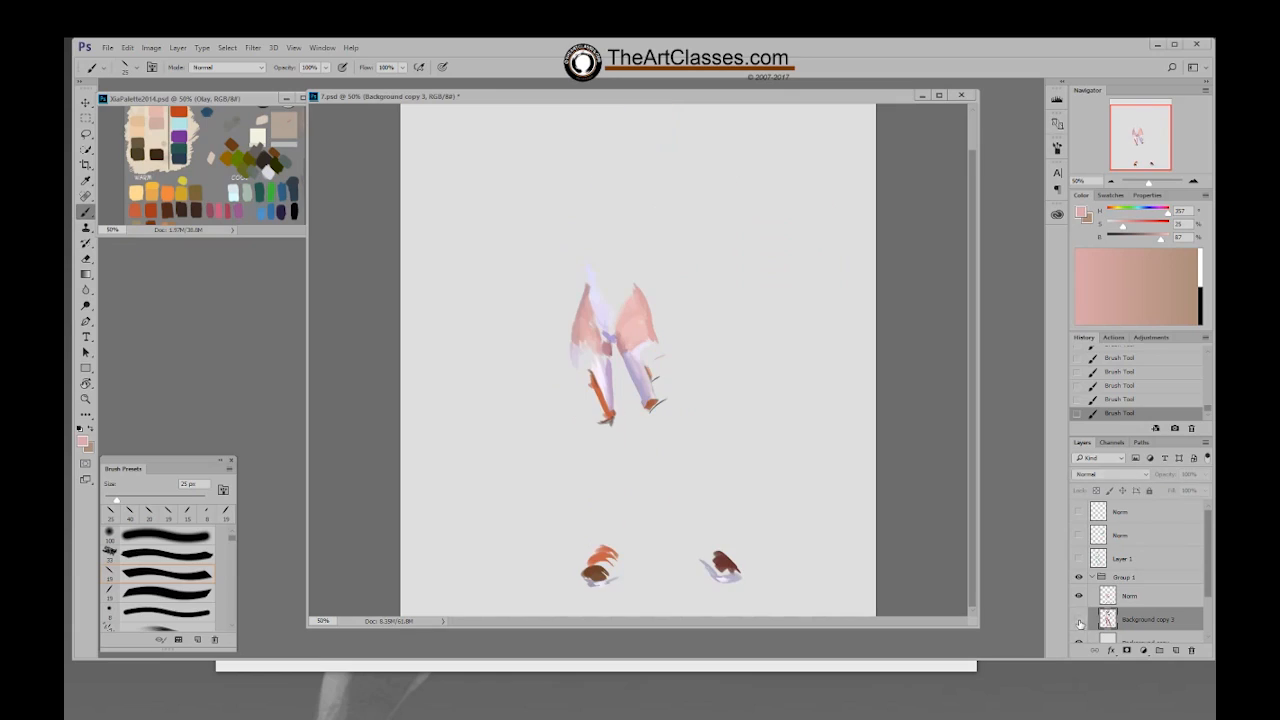
left_click(1079, 620)
left_click(1130, 598)
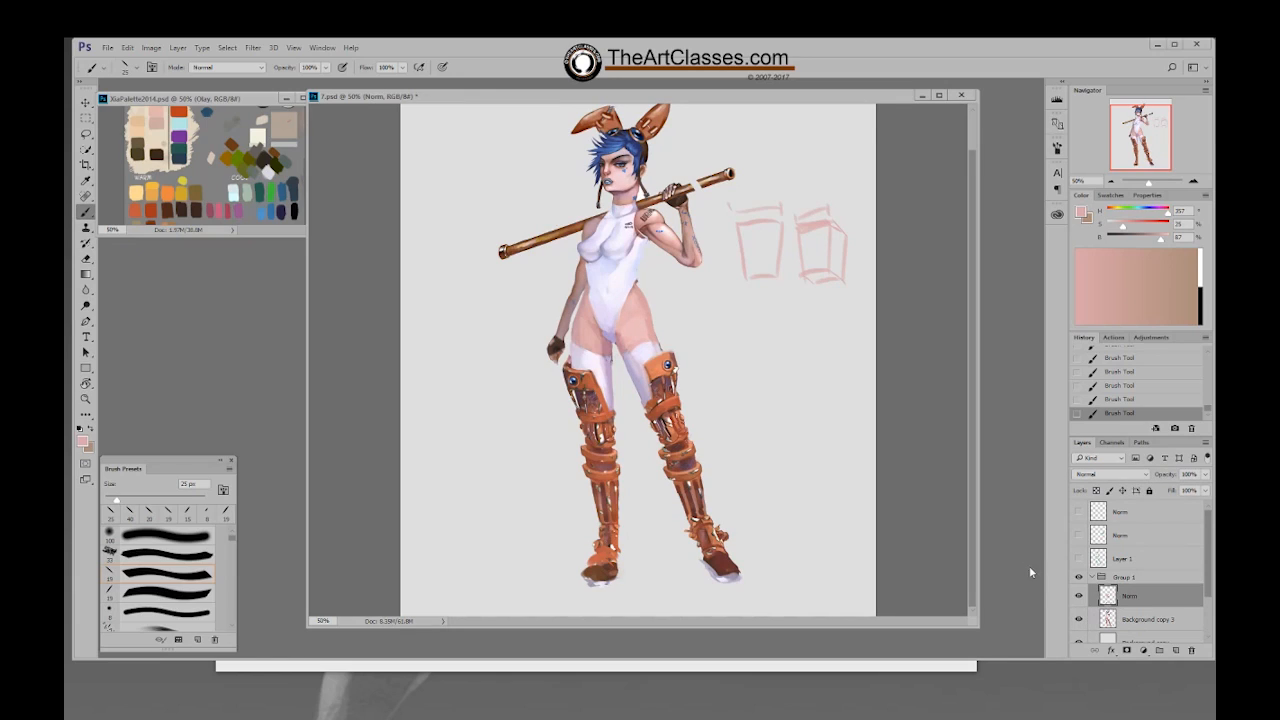
left_click(647, 248, "alt")
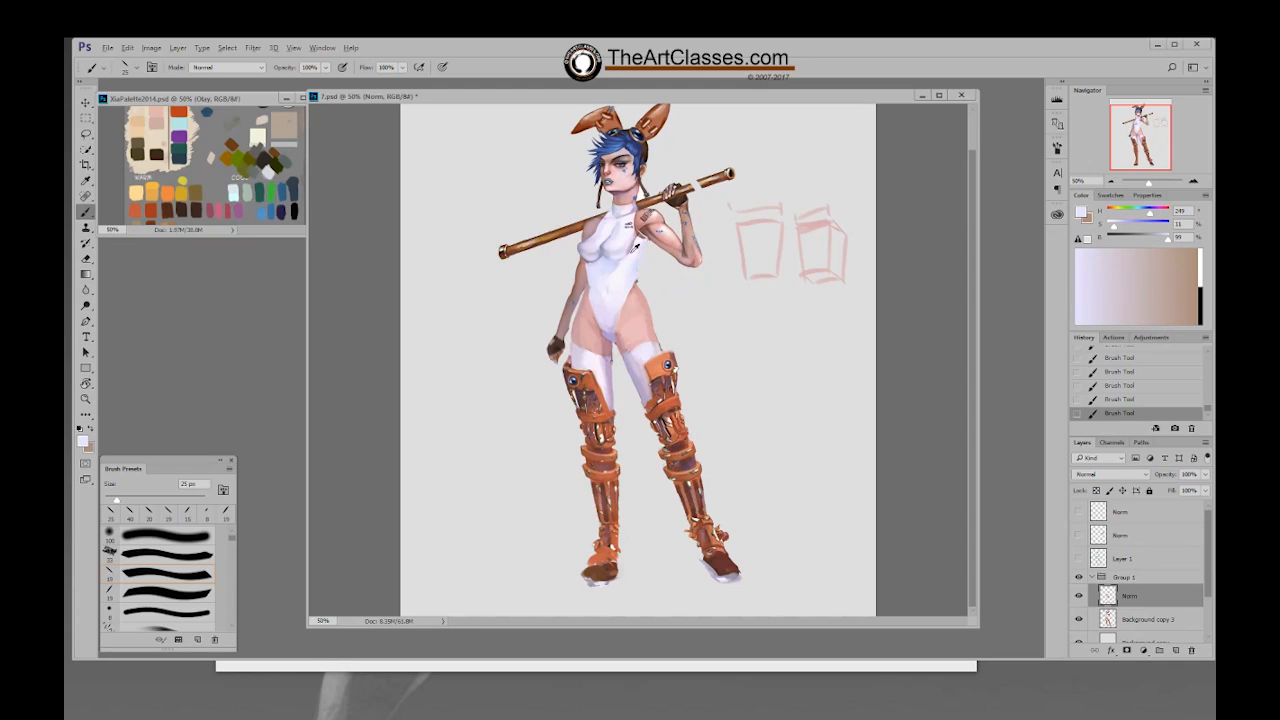
left_click(633, 277, "alt")
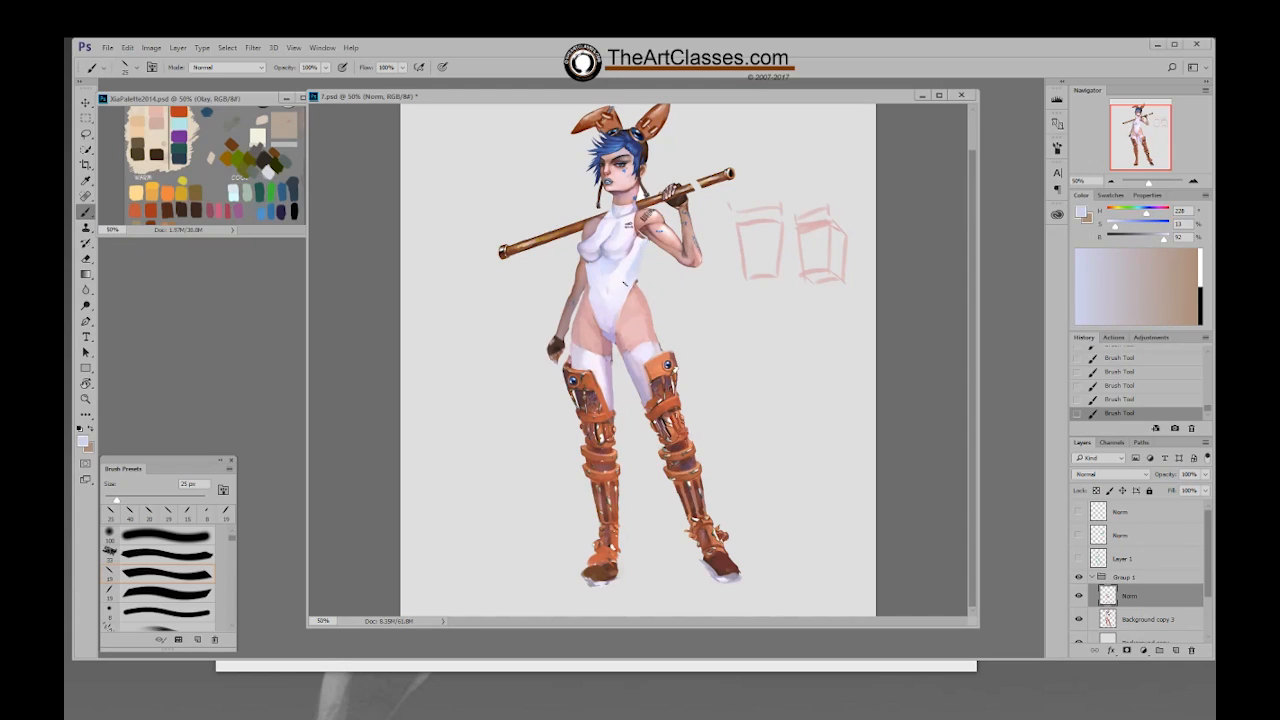
left_click(646, 290, "alt")
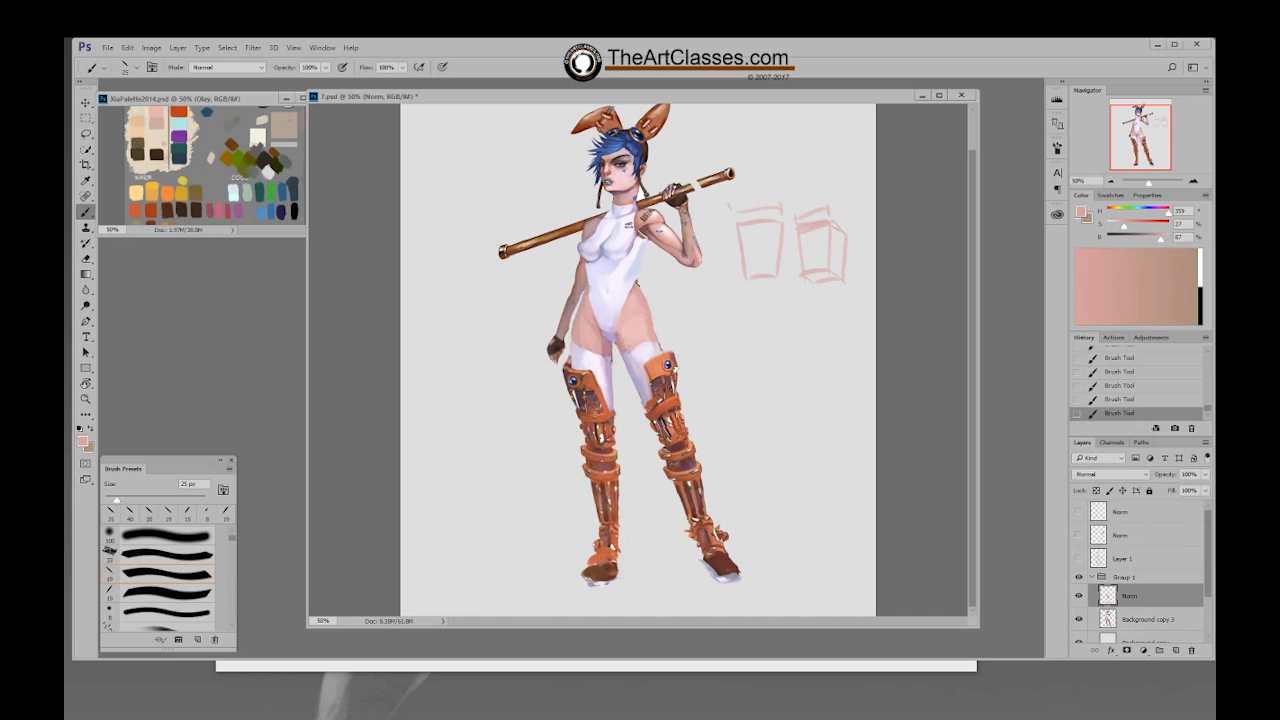
left_click(638, 291, "alt")
left_click(640, 267, "alt")
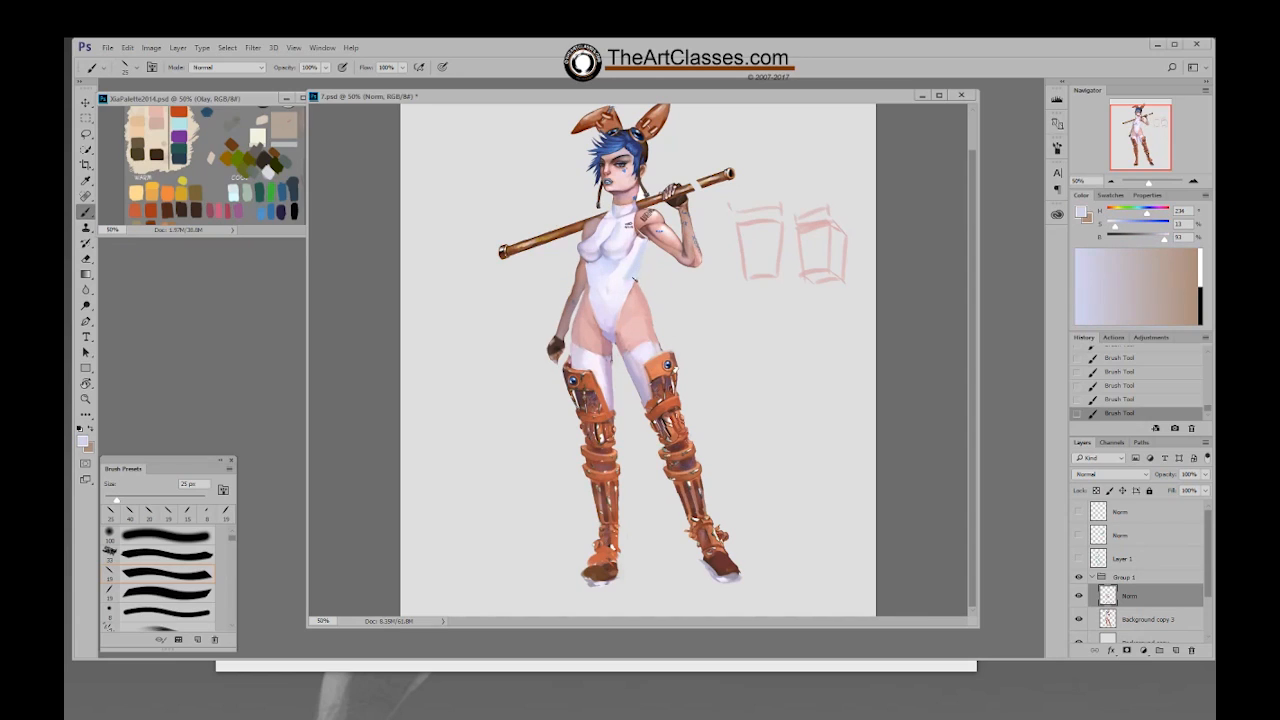
left_click(646, 240, "alt")
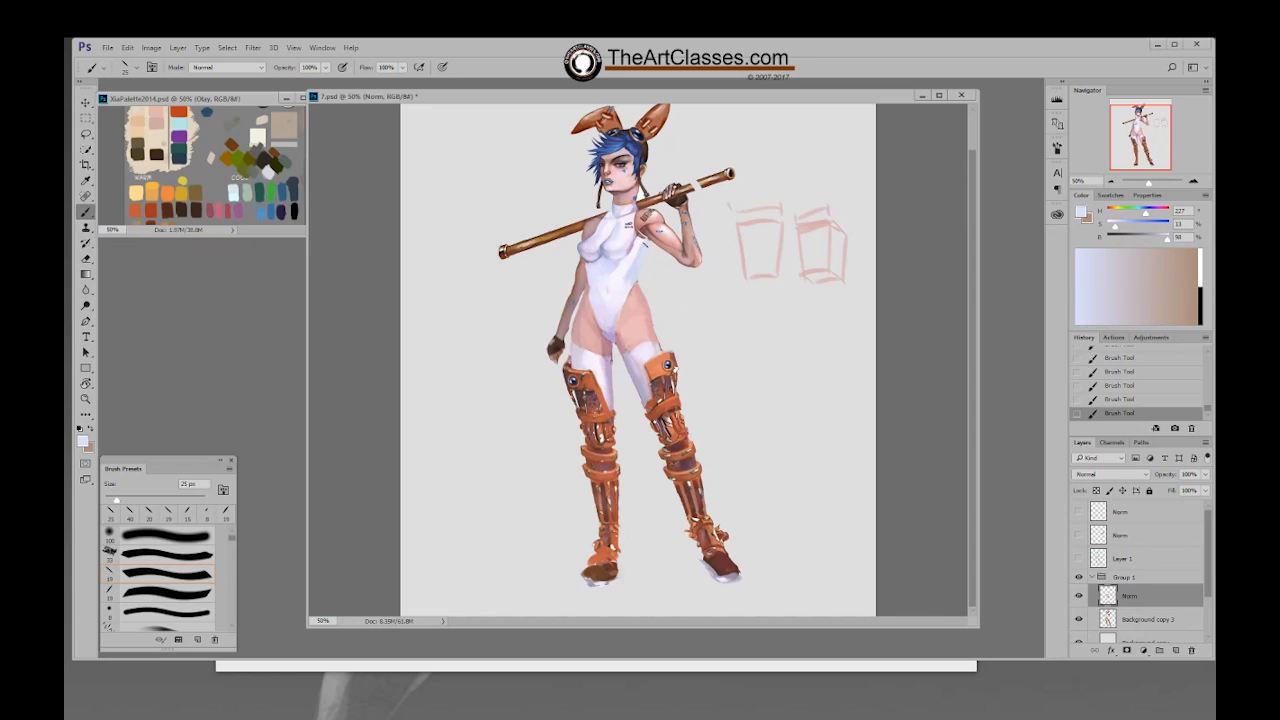
left_click(641, 263, "alt")
left_click(641, 258, "alt")
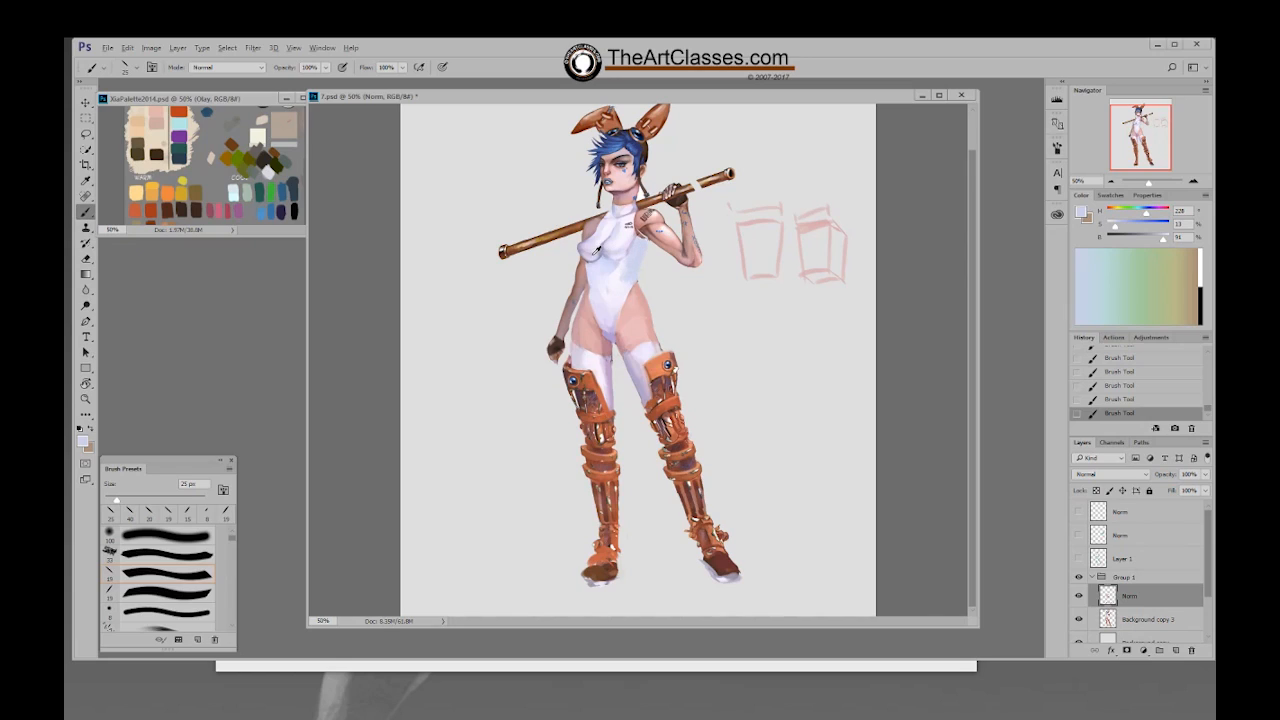
Step: Add a new layer above Norm and shade the bust in sampled blue-lavender with the brush enlarged to 40 px
left_click(600, 252, "alt")
left_click(605, 252, "alt")
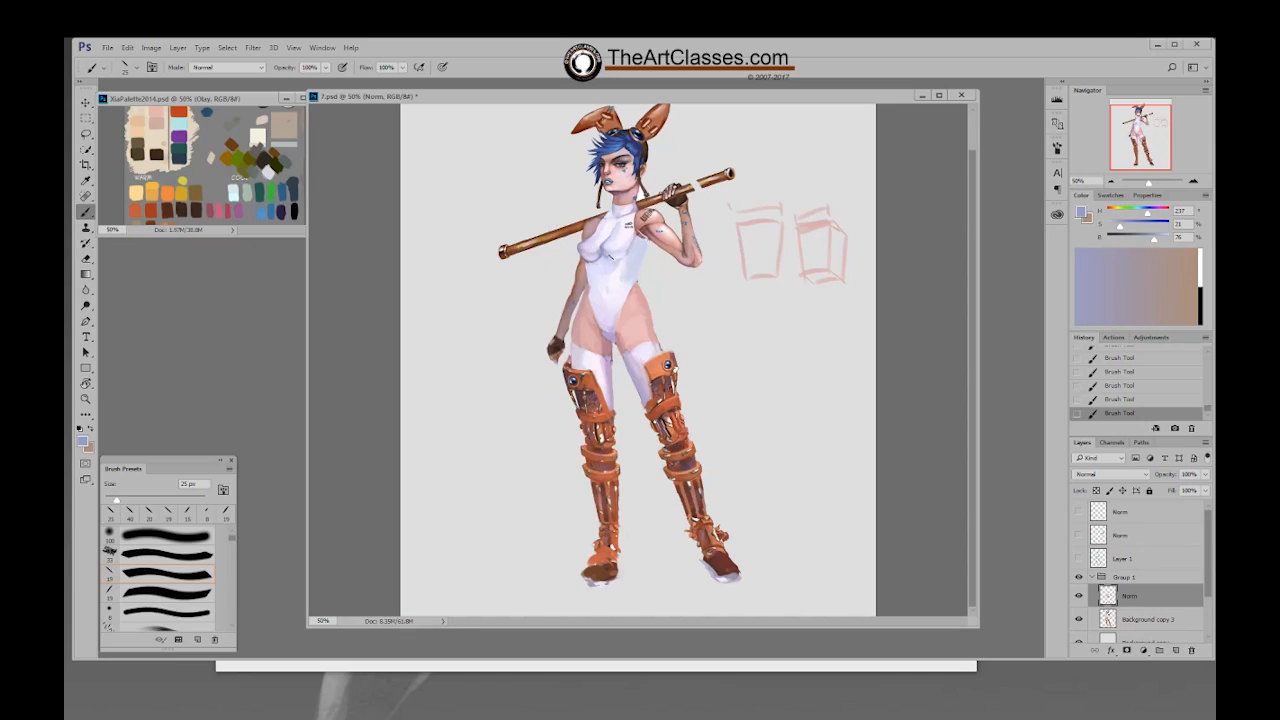
key("ctrl+alt+shift+n")
key("bracketright")
key("bracketright")
key("bracketright")
left_click_drag(594, 260, 630, 259)
key("ctrl+z")
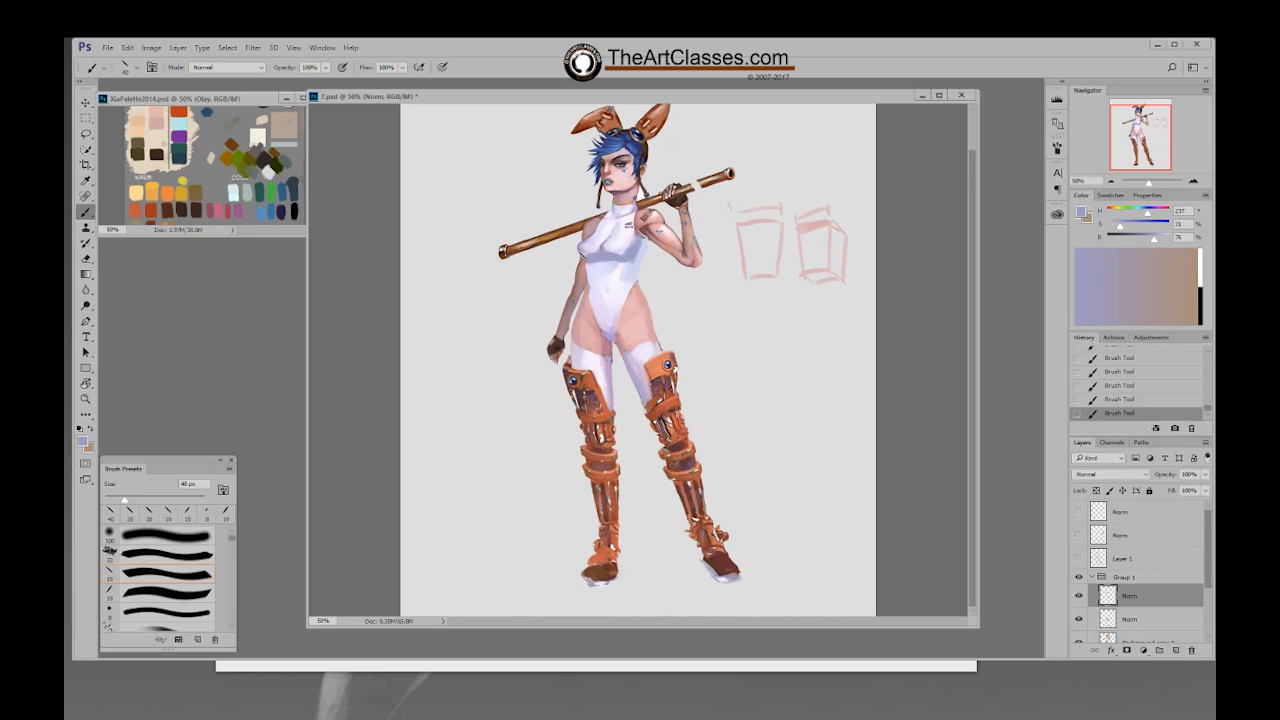
Step: Blend the chest and the area beneath the bust on the new layer in sampled pale lavenders and near-white
left_click(602, 238, "alt")
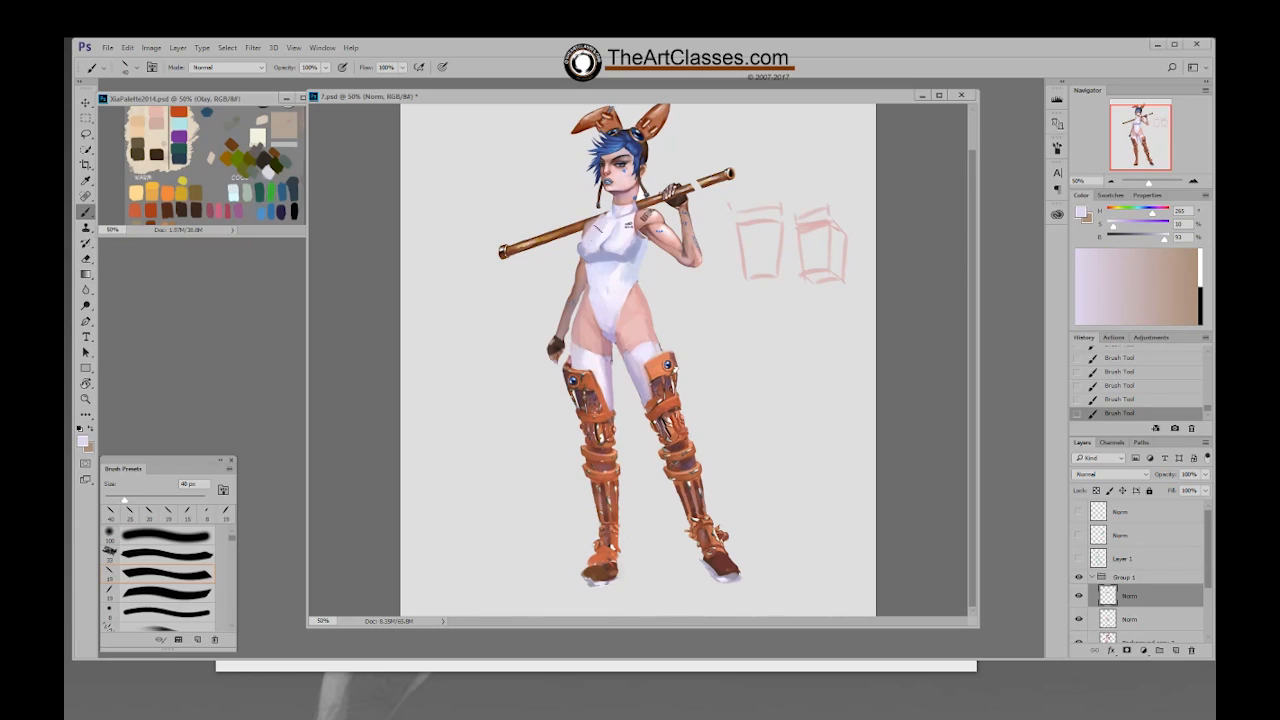
left_click(622, 251, "alt")
left_click(620, 283, "alt")
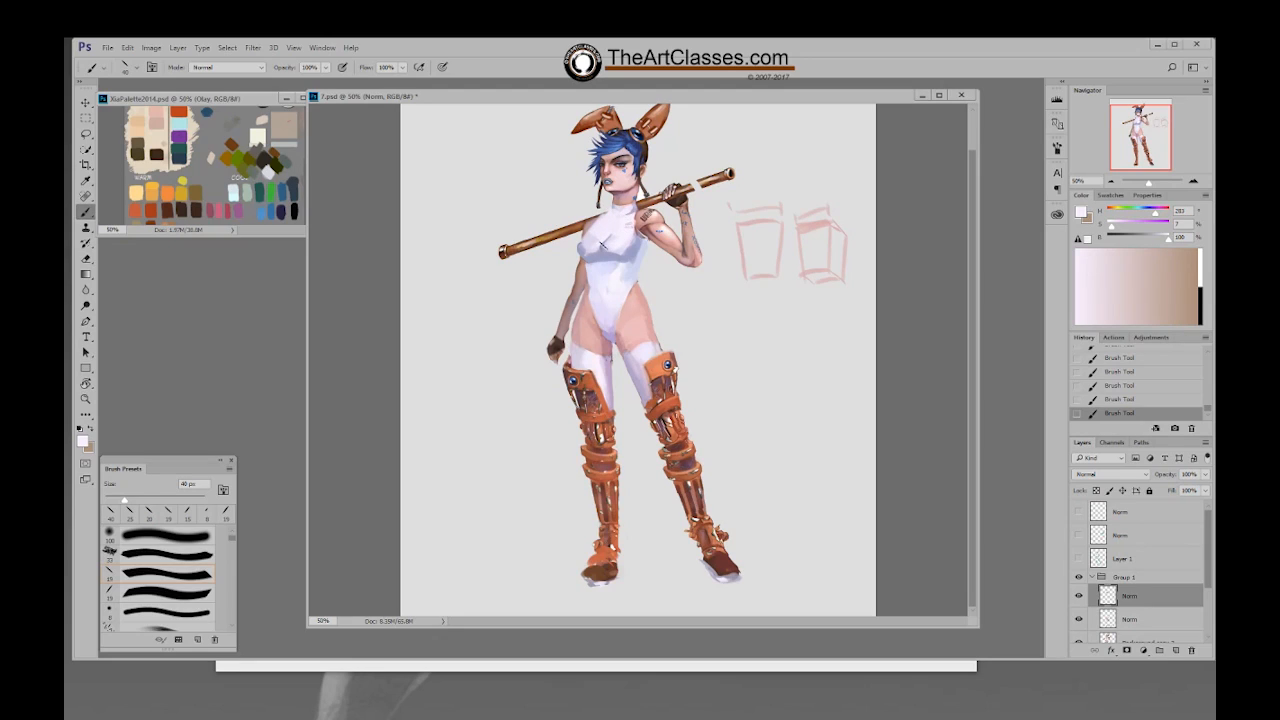
left_click(601, 253, "alt")
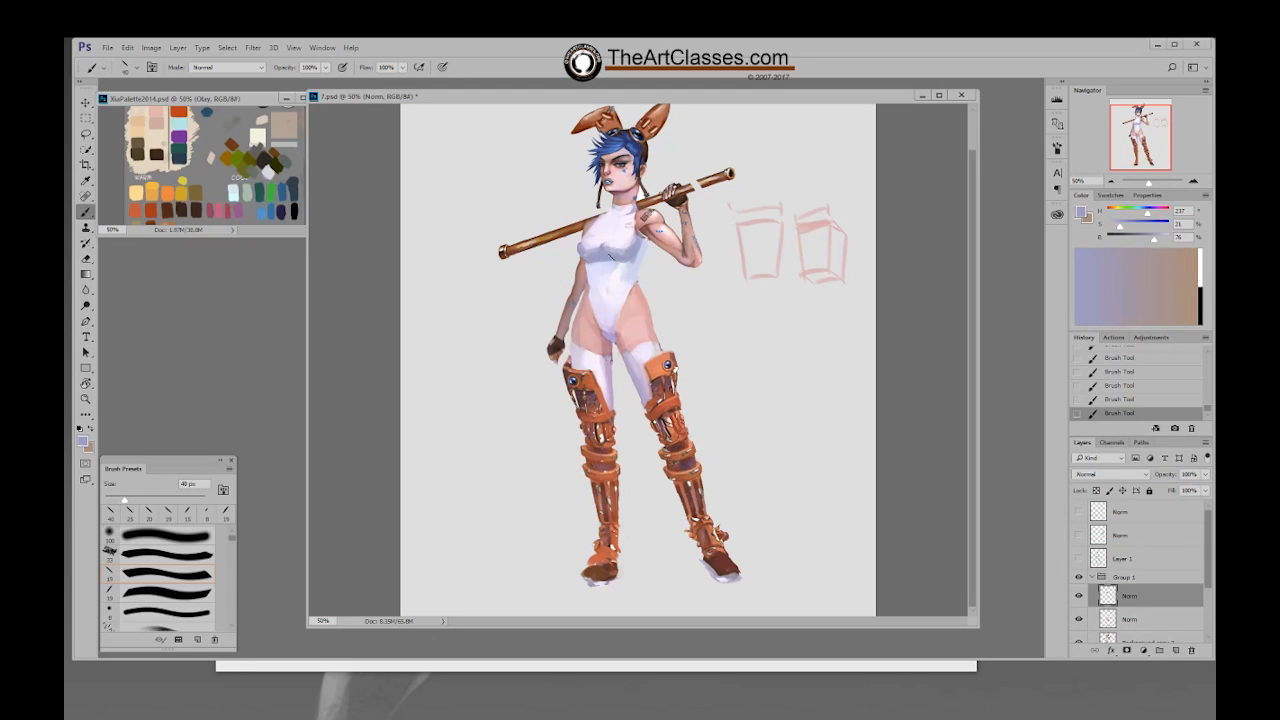
left_click(599, 268, "alt")
left_click_drag(588, 265, 634, 257)
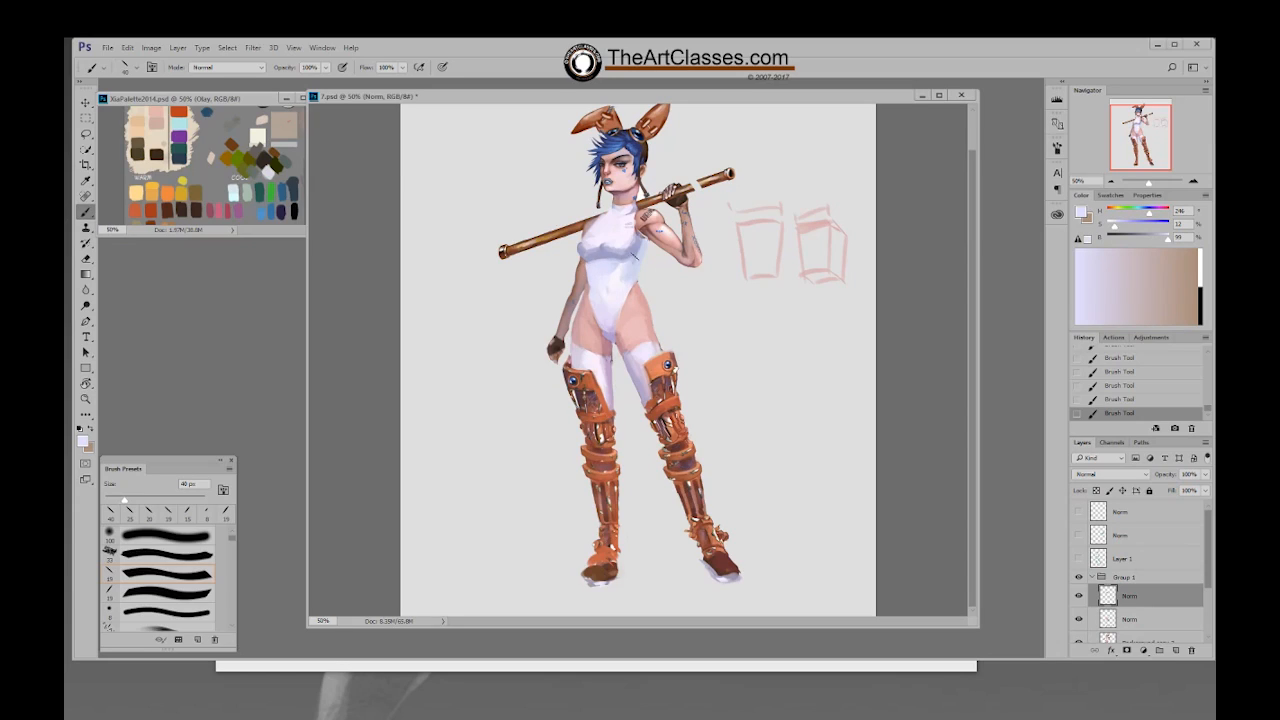
Step: Refine the bust's planes and underside shadow in alternating sampled lavender, blue-lavender and near-white tones at 40 px
left_click(618, 243, "alt")
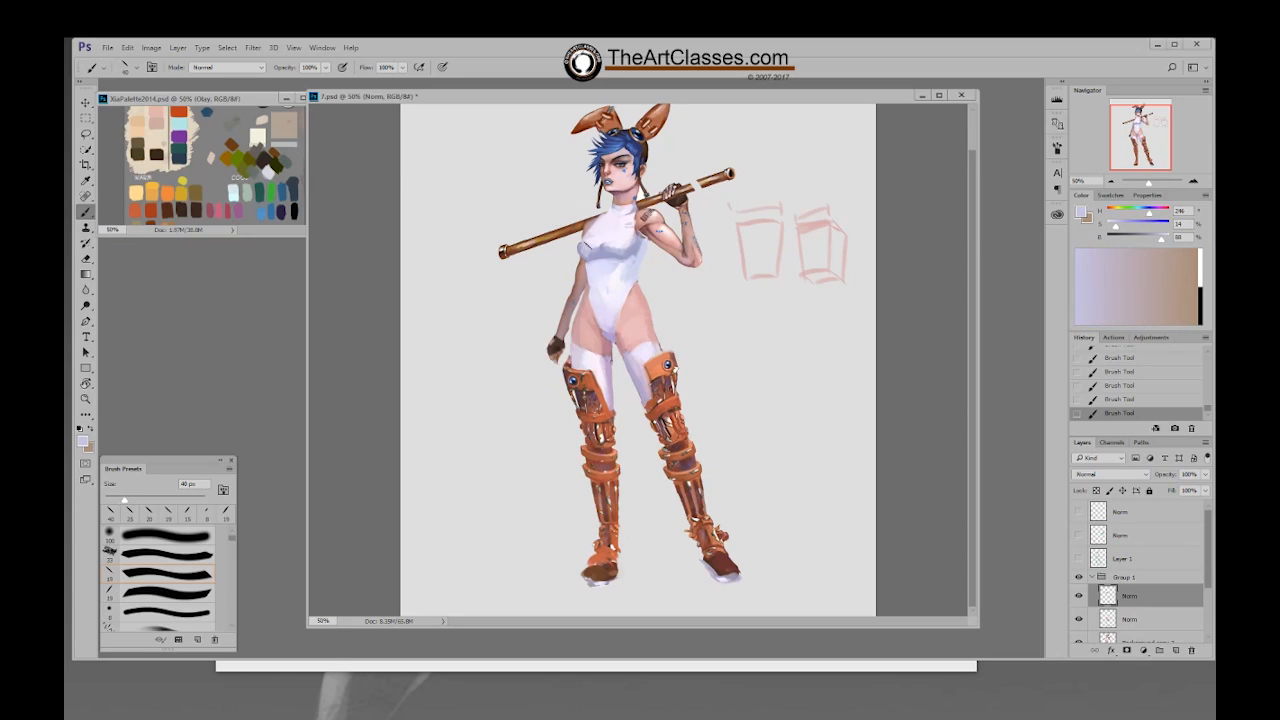
left_click(609, 263, "alt")
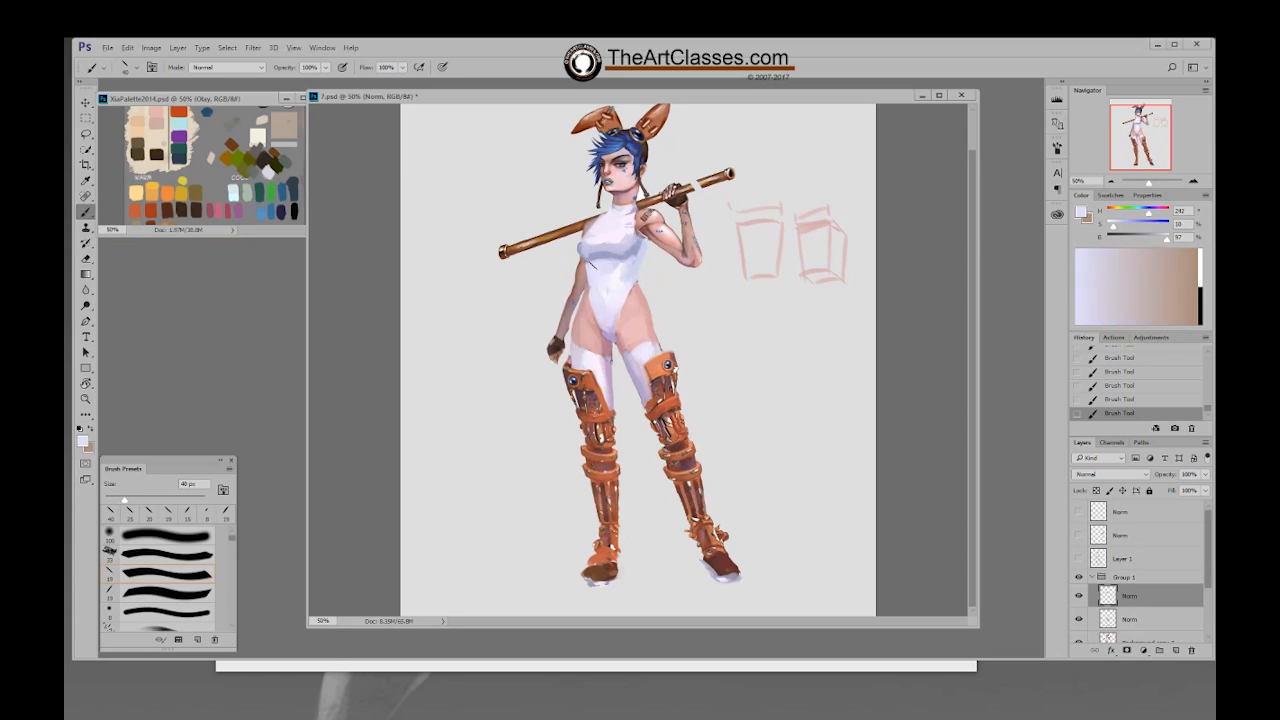
left_click(593, 256, "alt")
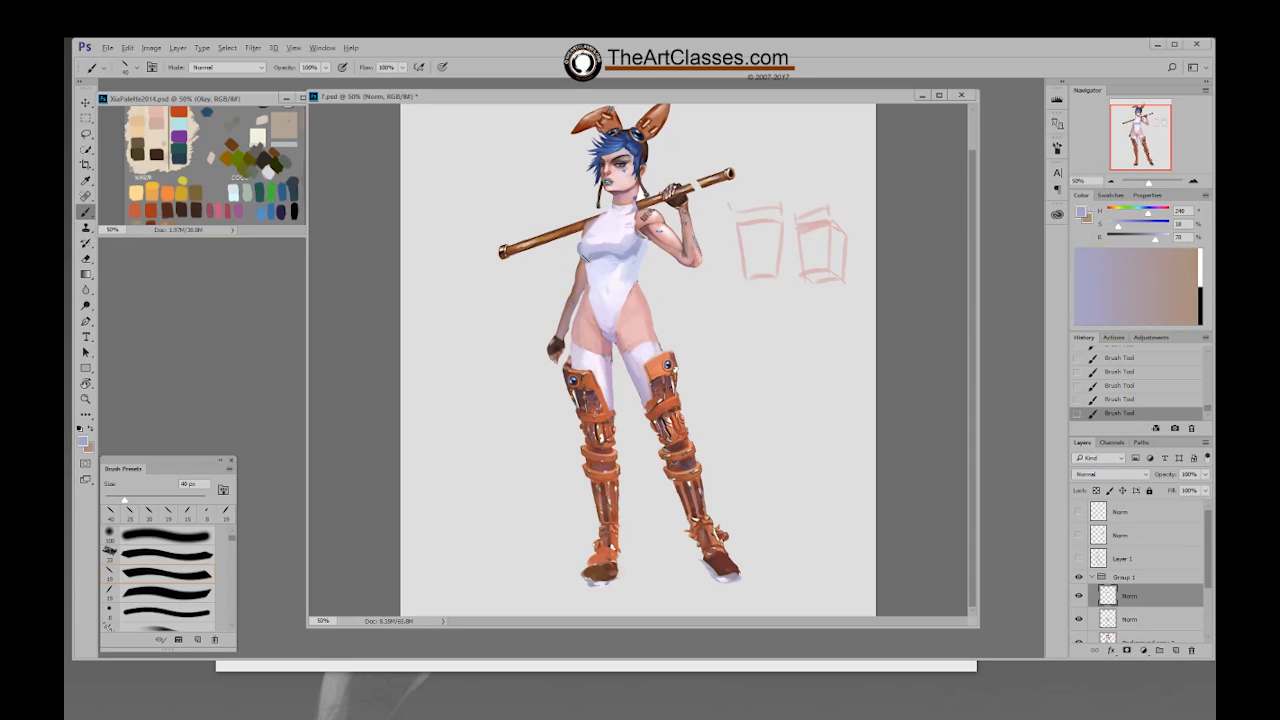
left_click(594, 241, "alt")
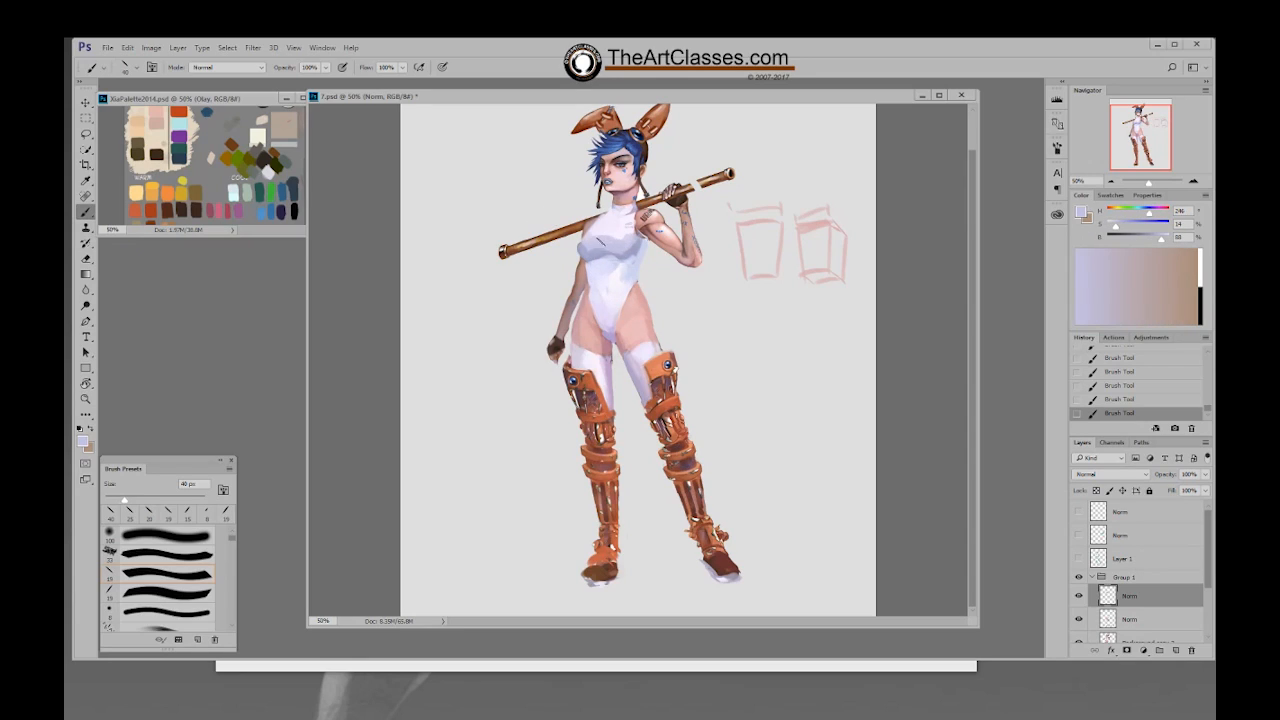
left_click(594, 242, "alt")
left_click(621, 238, "alt")
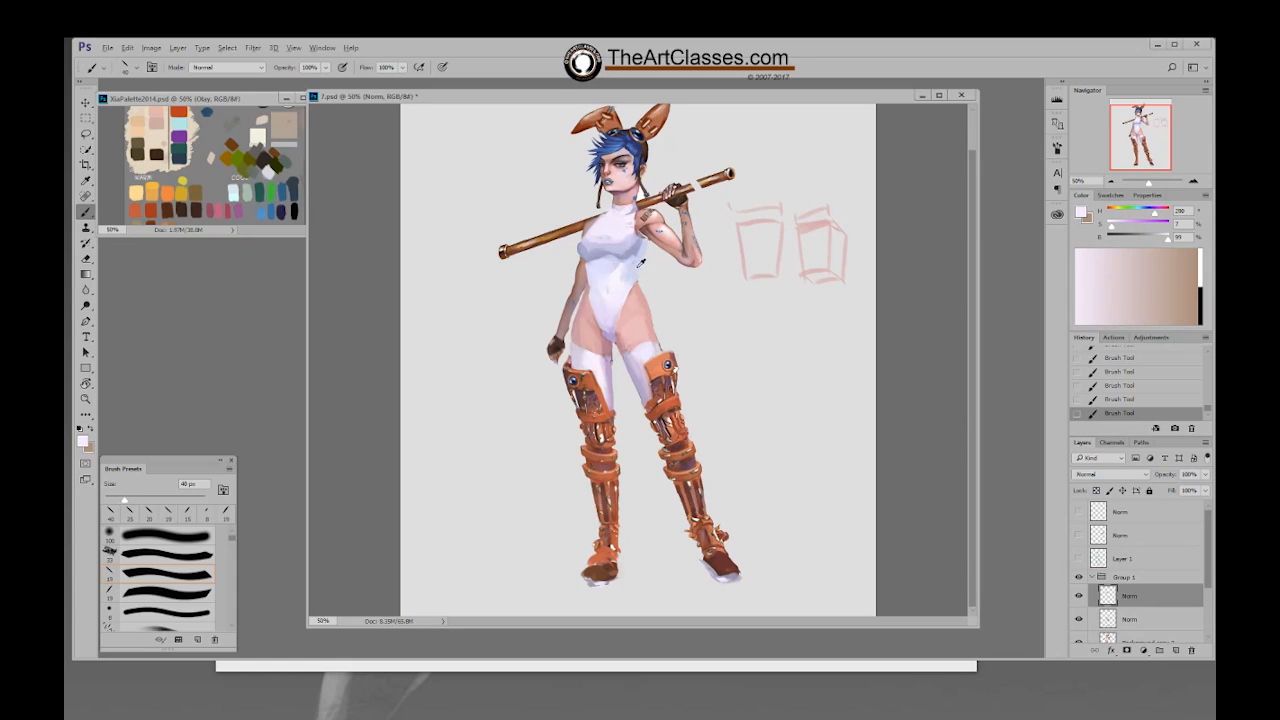
Step: Shade the torso side from beneath the bust to the waist in sampled blue-lavenders and pale lavender with the 40 px brush
left_click(636, 246, "alt")
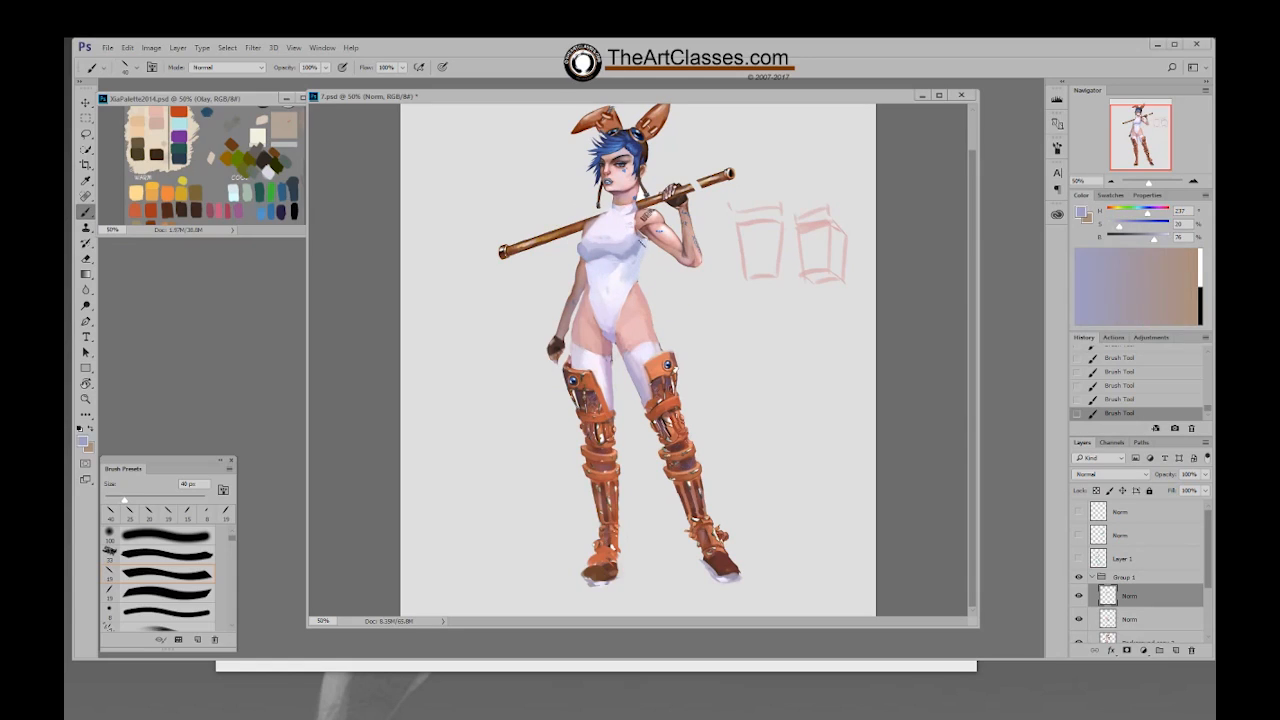
left_click(638, 240, "alt")
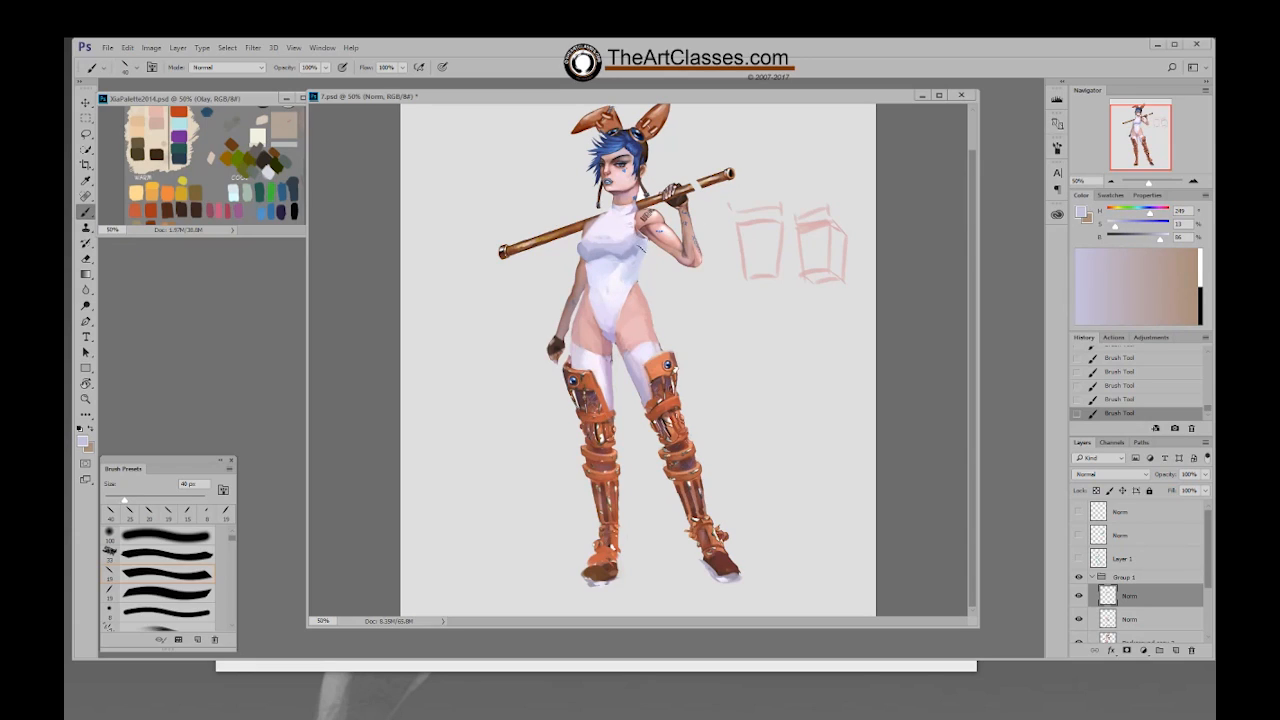
left_click(635, 258, "alt")
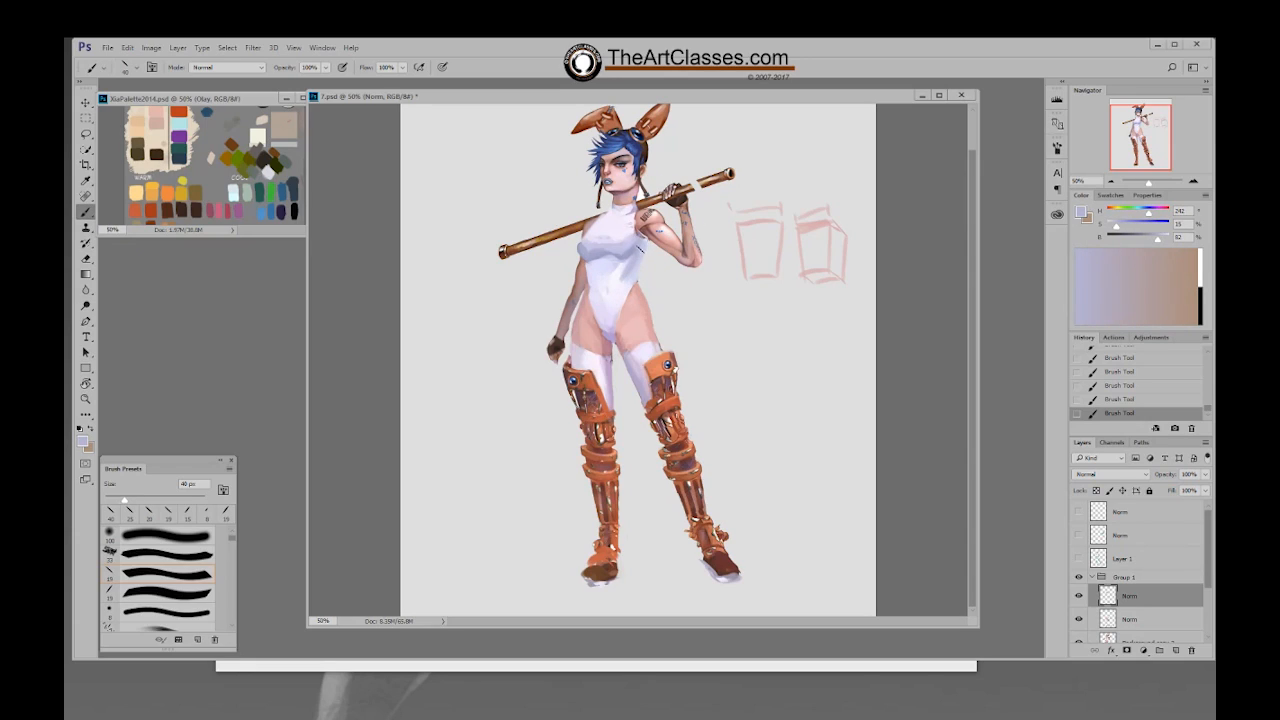
left_click(642, 242, "alt")
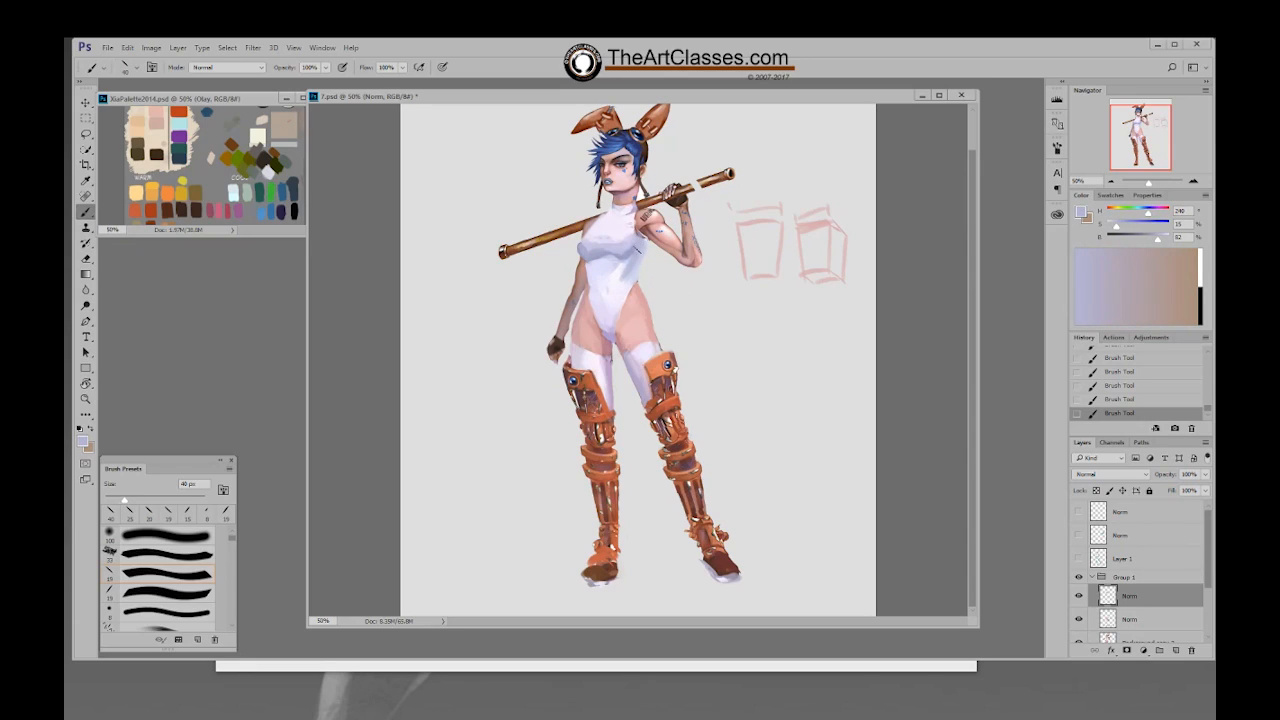
left_click(621, 260, "alt")
left_click(630, 275, "alt")
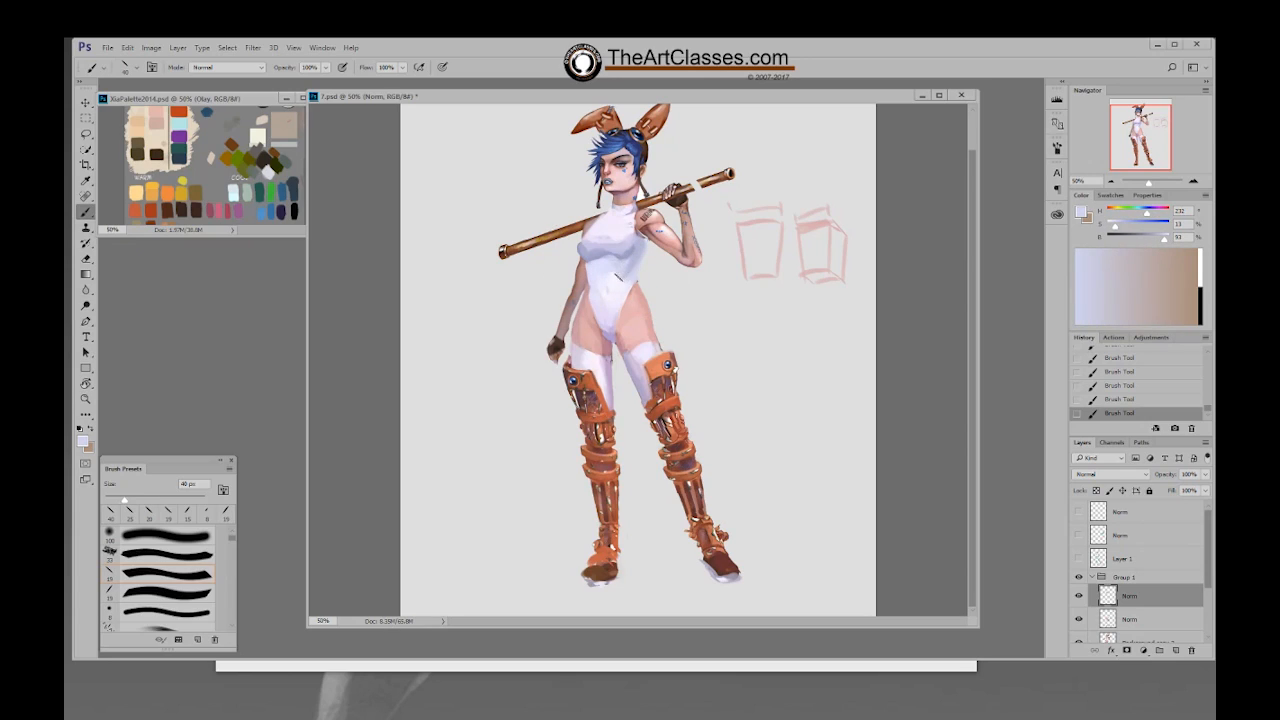
left_click(628, 271, "alt")
Step: Clean up the new Norm layer with the Eraser at 20 px and slightly enlarge the document window
key("e")
left_click(722, 244)
left_click(722, 244)
left_click(722, 244)
mouse_move(722, 244)
left_mouse_down()
mouse_move(733, 293)
mouse_move(734, 257)
left_mouse_up()
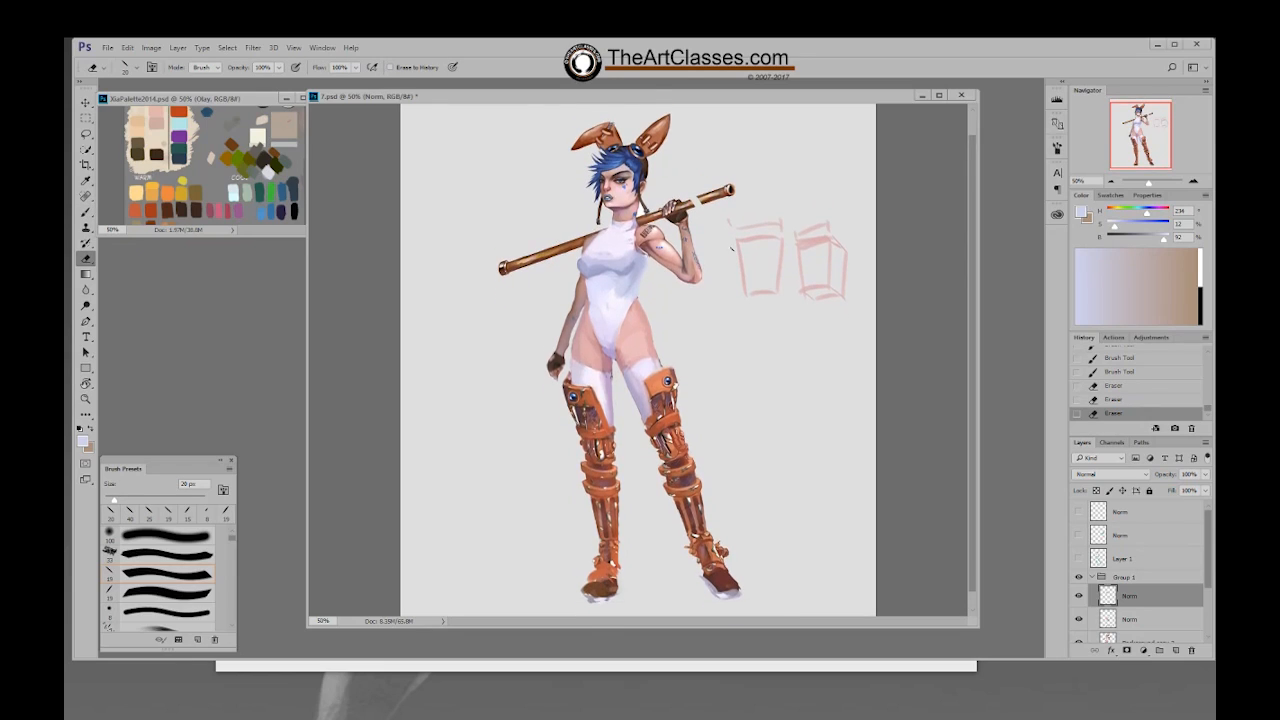
left_click_drag(977, 628, 978, 636)
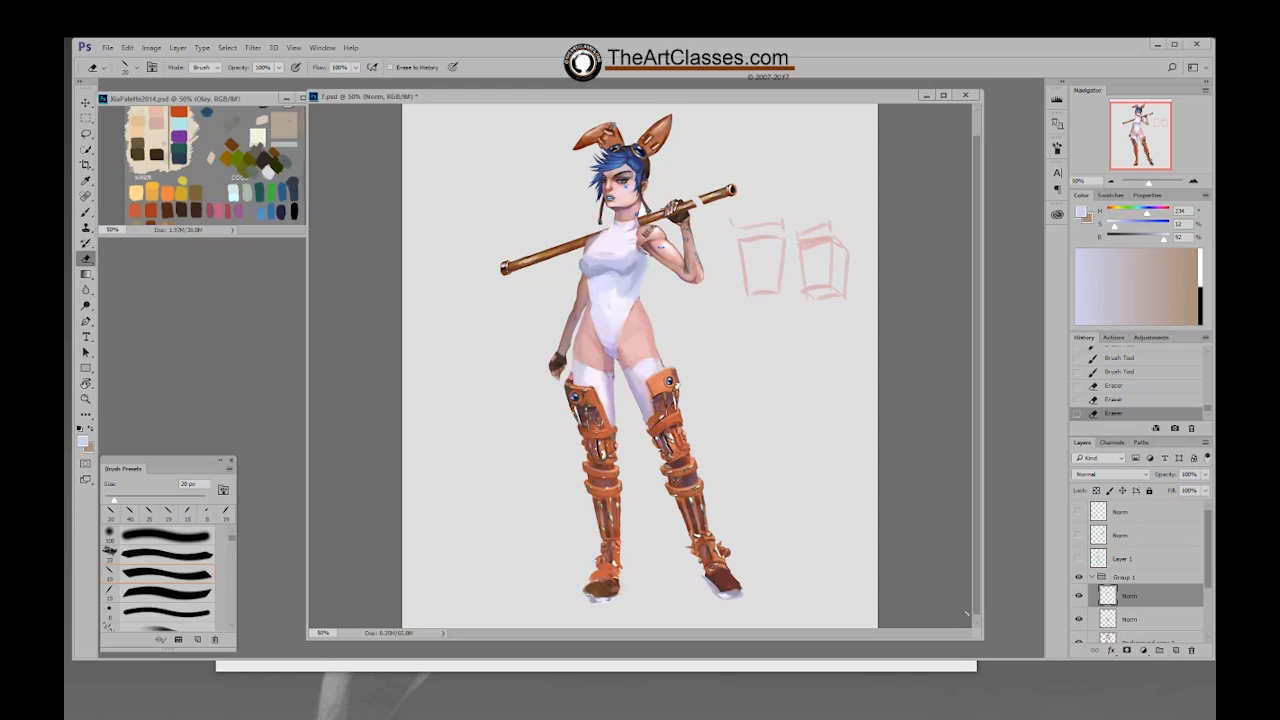
Step: Create a new layer group inside Group 1 and name it 001
left_click_drag(1206, 566, 1204, 582)
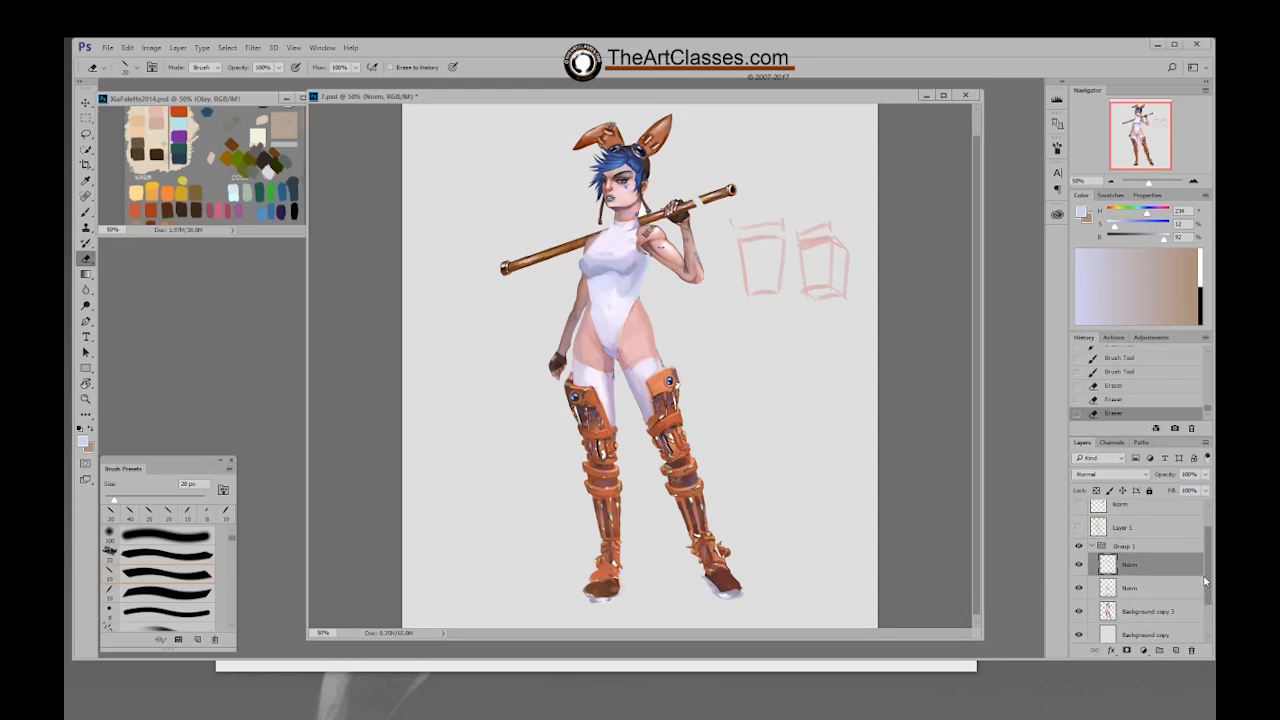
left_click(1159, 650)
double_click(1133, 546)
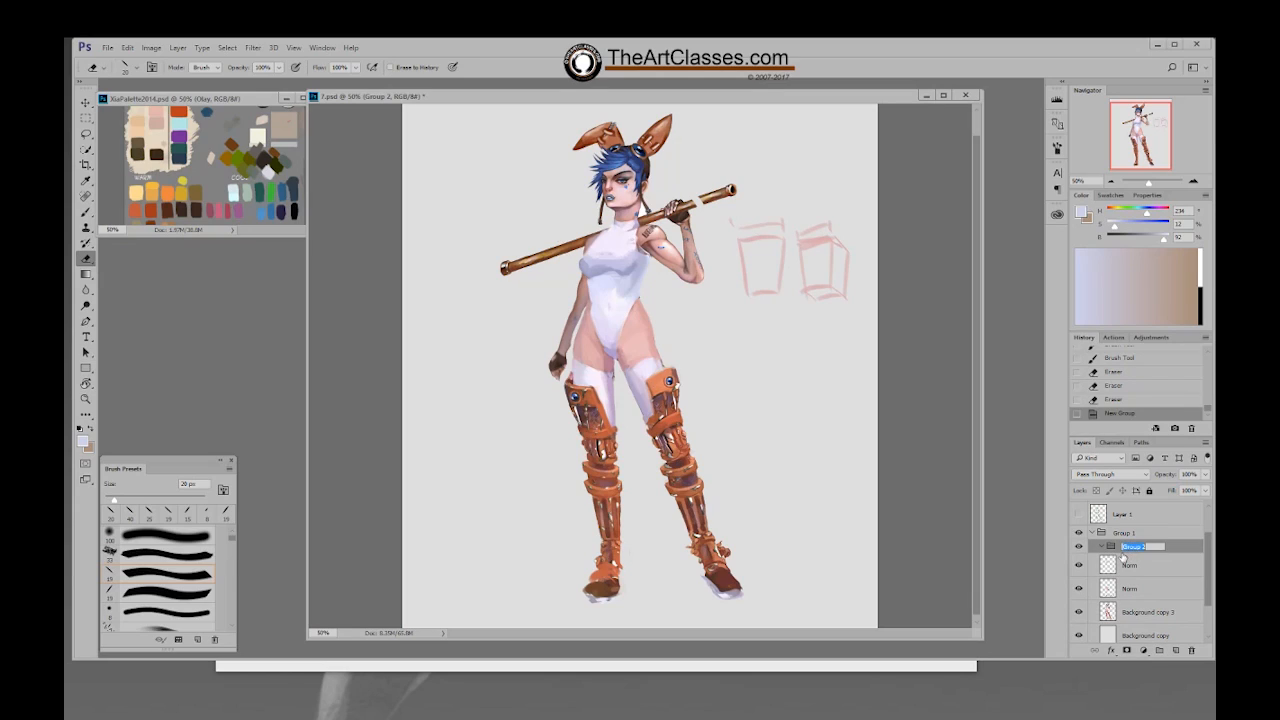
type("001")
key("Return")
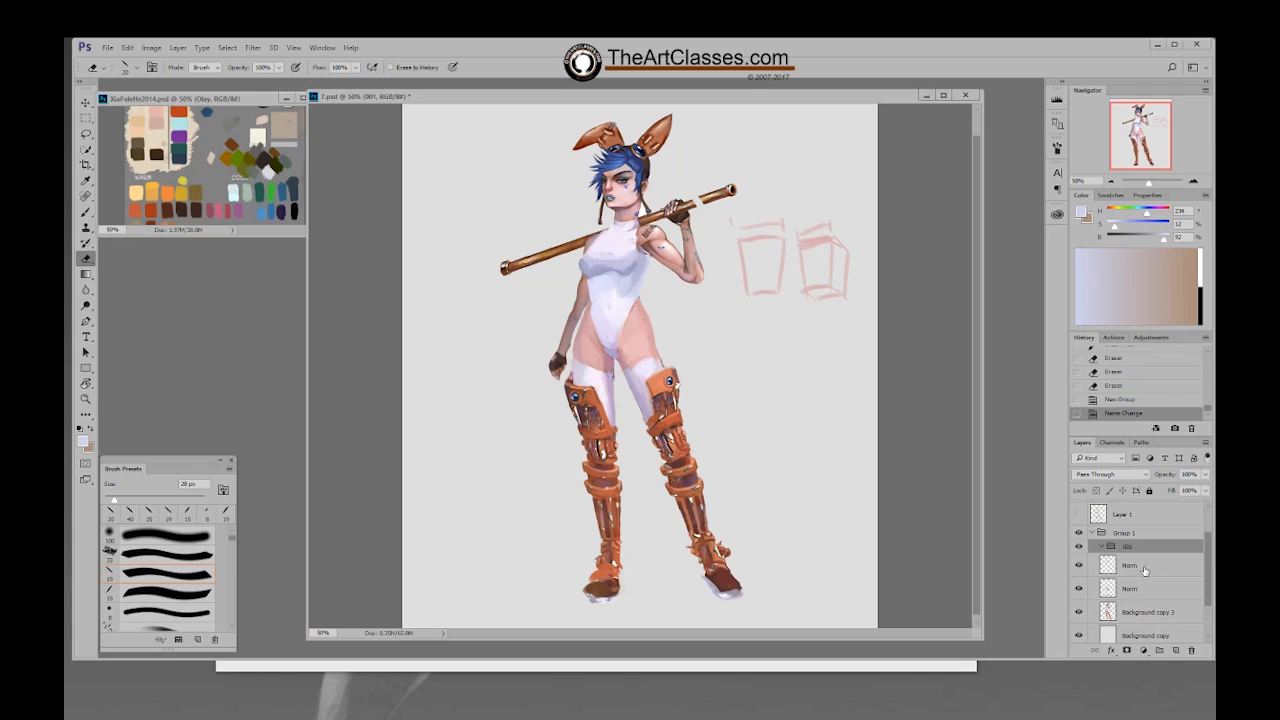
Step: Move both Norm layers, the figure layer and Background copy into the 001 group and collapse it
left_click(1143, 569)
left_click(1143, 636, "shift")
left_click_drag(1143, 596, 1132, 546)
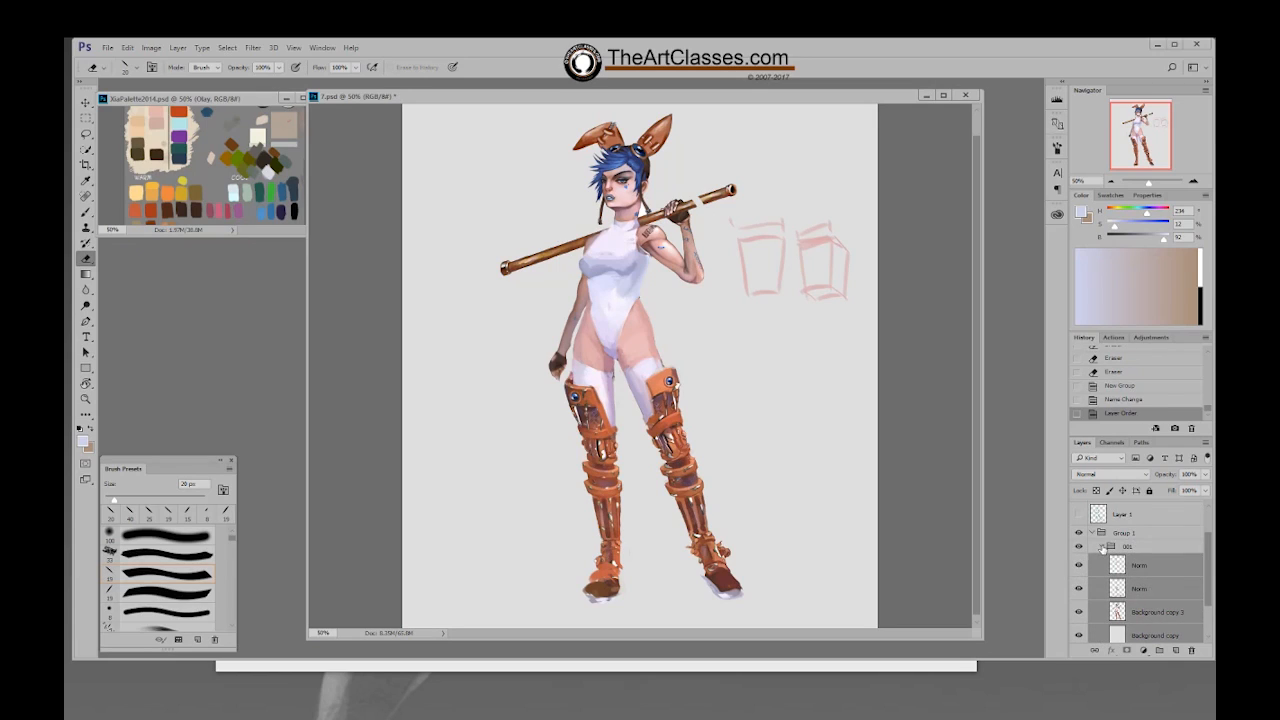
left_click(1102, 547)
Step: Duplicate the 001 group within 7.psd as 001 copy
right_click(1130, 592)
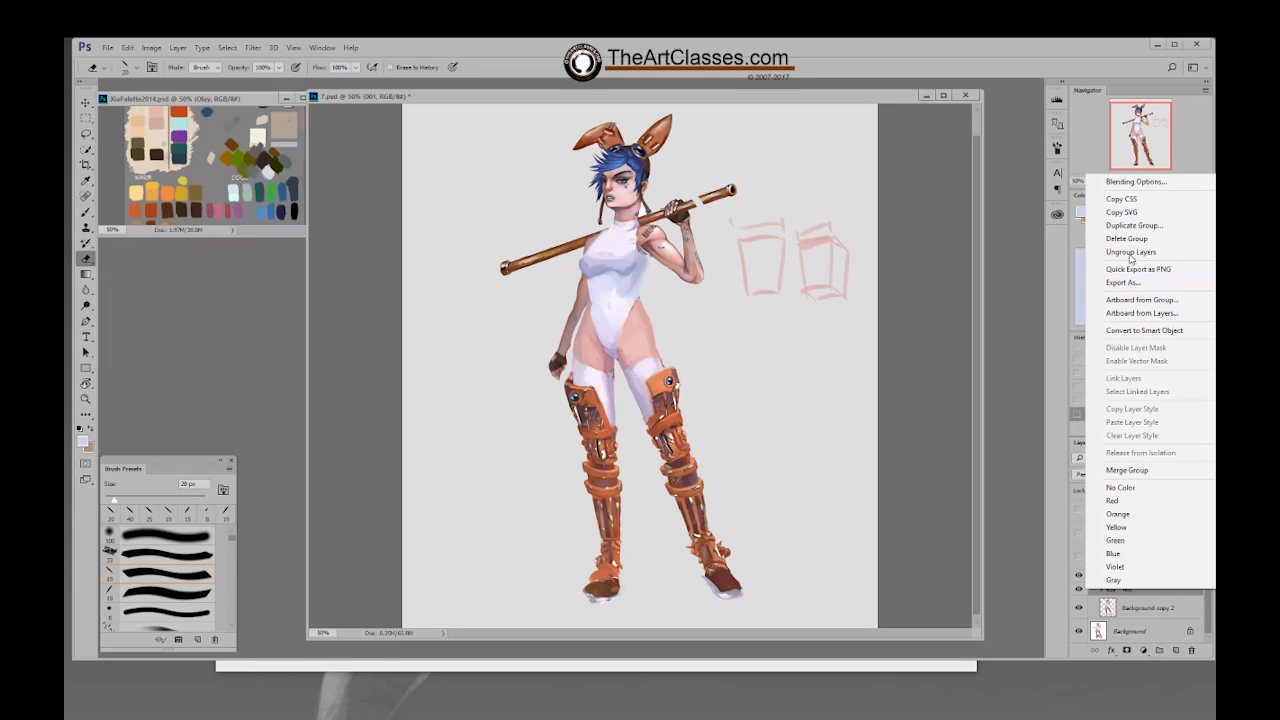
left_click(1131, 226)
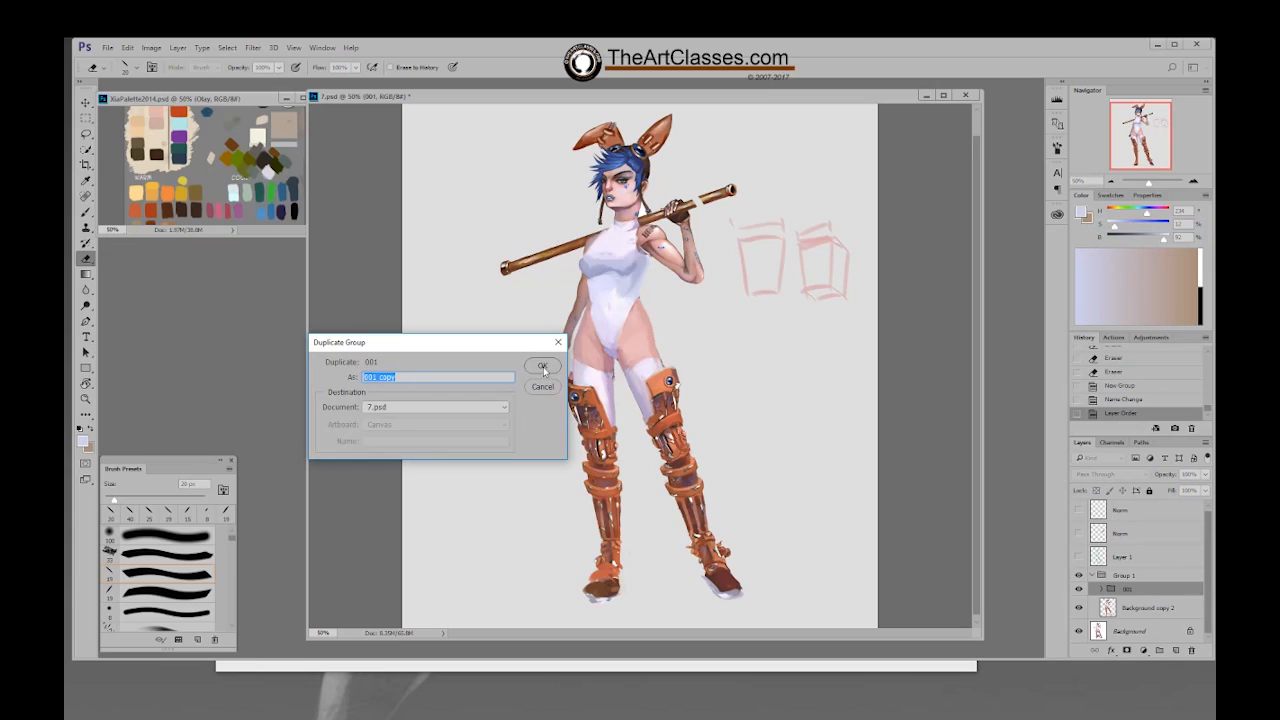
left_click(545, 366)
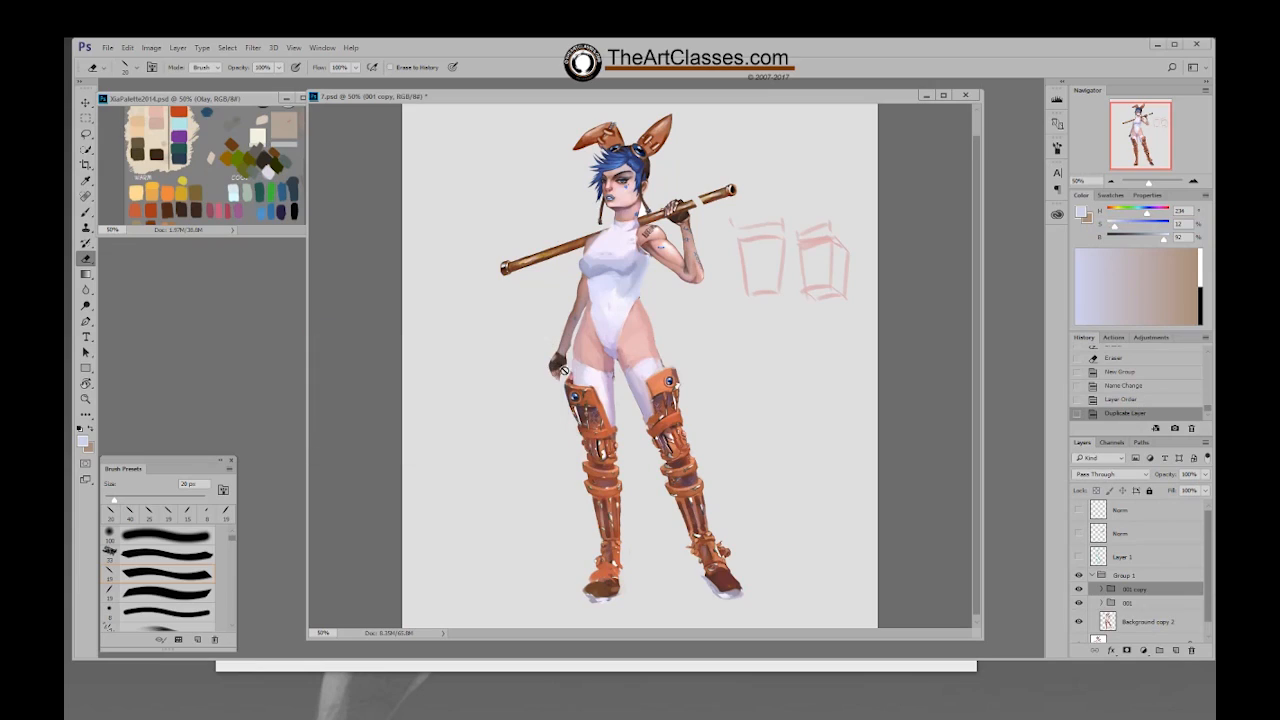
Step: Merge the two Norm layers and the figure layer inside 001 copy, keeping Background copy separate
left_click(1102, 590)
left_click(1140, 607)
scroll(1205, 592, "down", 2)
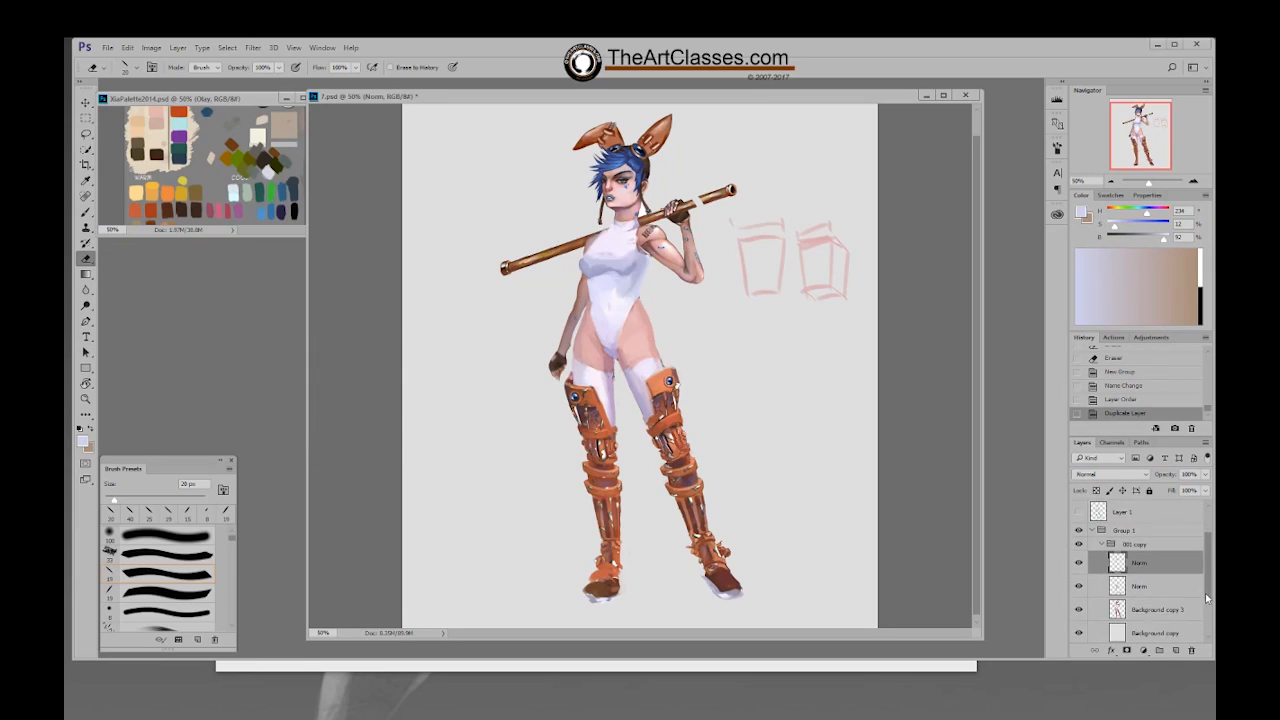
left_click(1154, 608, "shift")
key("ctrl+e")
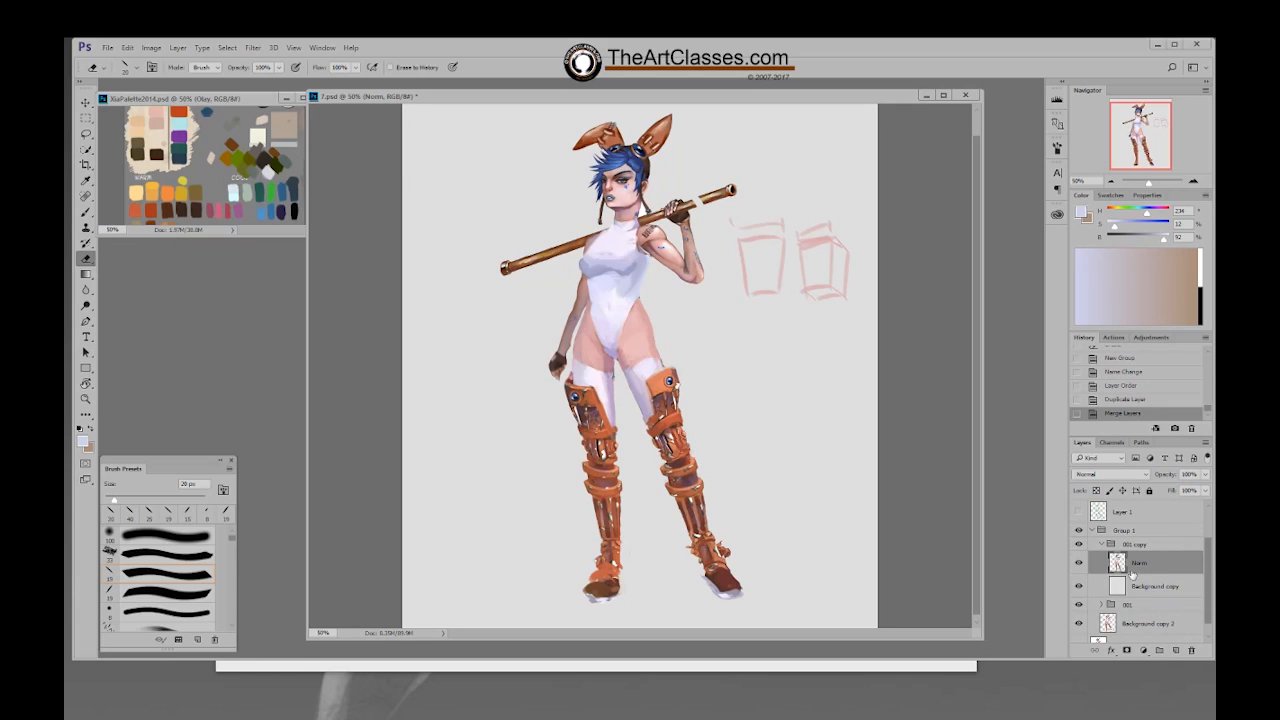
Step: Erase the pink box sketches beside the figure from the merged layer with an enlarged eraser
key("l")
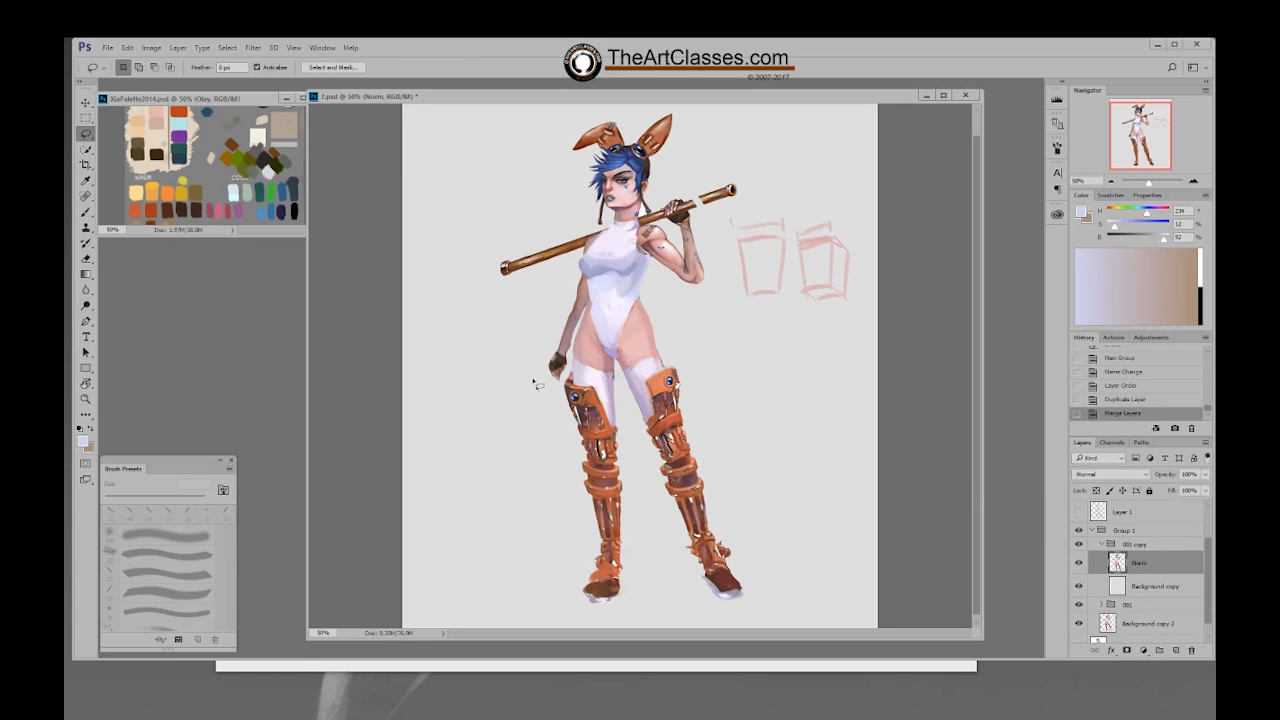
mouse_move(516, 402)
left_mouse_down()
mouse_move(488, 372)
mouse_move(462, 251)
mouse_move(504, 129)
mouse_move(635, 96)
mouse_move(730, 151)
mouse_move(745, 195)
left_mouse_up()
key("e")
key("bracketright")
key("bracketright")
key("bracketright")
key("bracketright")
key("bracketright")
key("bracketright")
key("bracketright")
key("bracketright")
key("bracketright")
key("bracketright")
mouse_move(855, 250)
left_mouse_down()
mouse_move(820, 301)
mouse_move(840, 250)
mouse_move(825, 210)
mouse_move(746, 253)
mouse_move(760, 216)
mouse_move(771, 294)
left_mouse_up()
Step: Lasso the upper body from the waist up, move it slightly upward to lengthen the torso, and deselect
key("l")
mouse_move(487, 378)
left_mouse_down()
mouse_move(512, 133)
mouse_move(619, 99)
mouse_move(754, 152)
mouse_move(773, 296)
mouse_move(701, 329)
mouse_move(649, 288)
mouse_move(592, 296)
mouse_move(556, 387)
mouse_move(492, 398)
left_mouse_up()
mouse_move(620, 280)
left_mouse_down()
mouse_move(622, 293)
mouse_move(620, 272)
mouse_move(631, 276)
left_mouse_up()
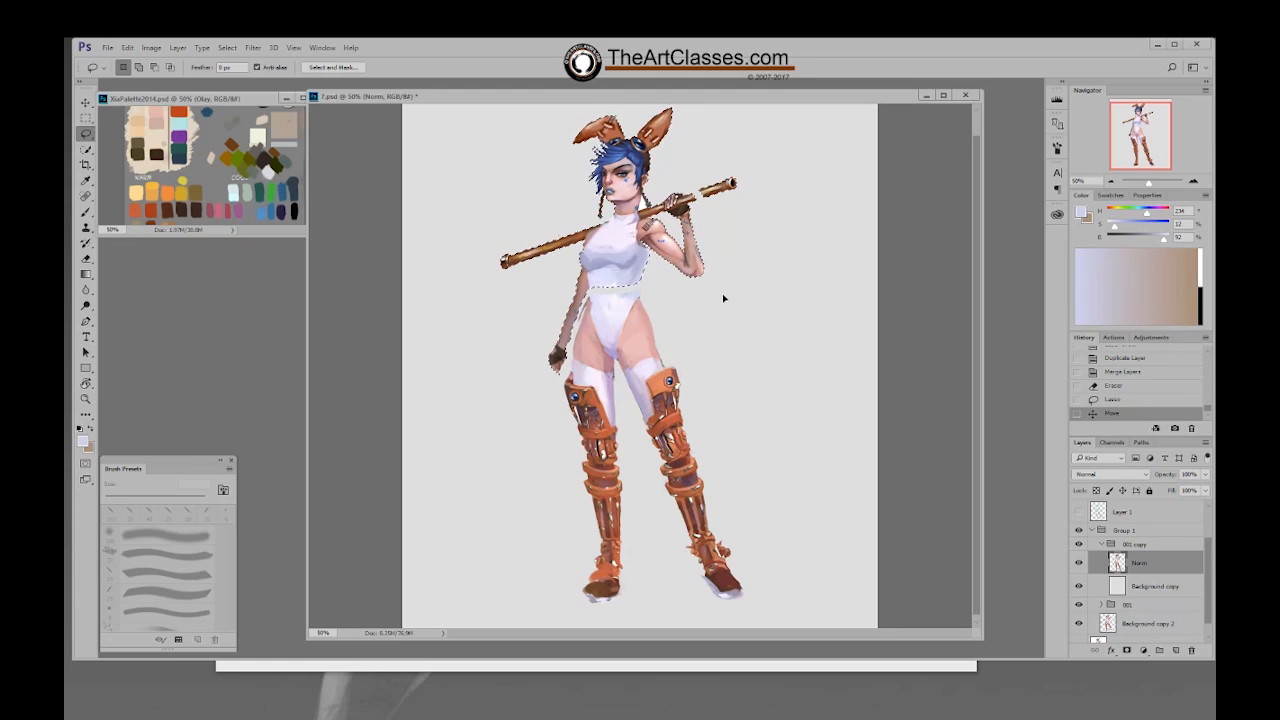
key("ctrl+d")
Step: Paint over the shadow side of the waist seam in sampled blue-lavender with the 40 px brush
key("b")
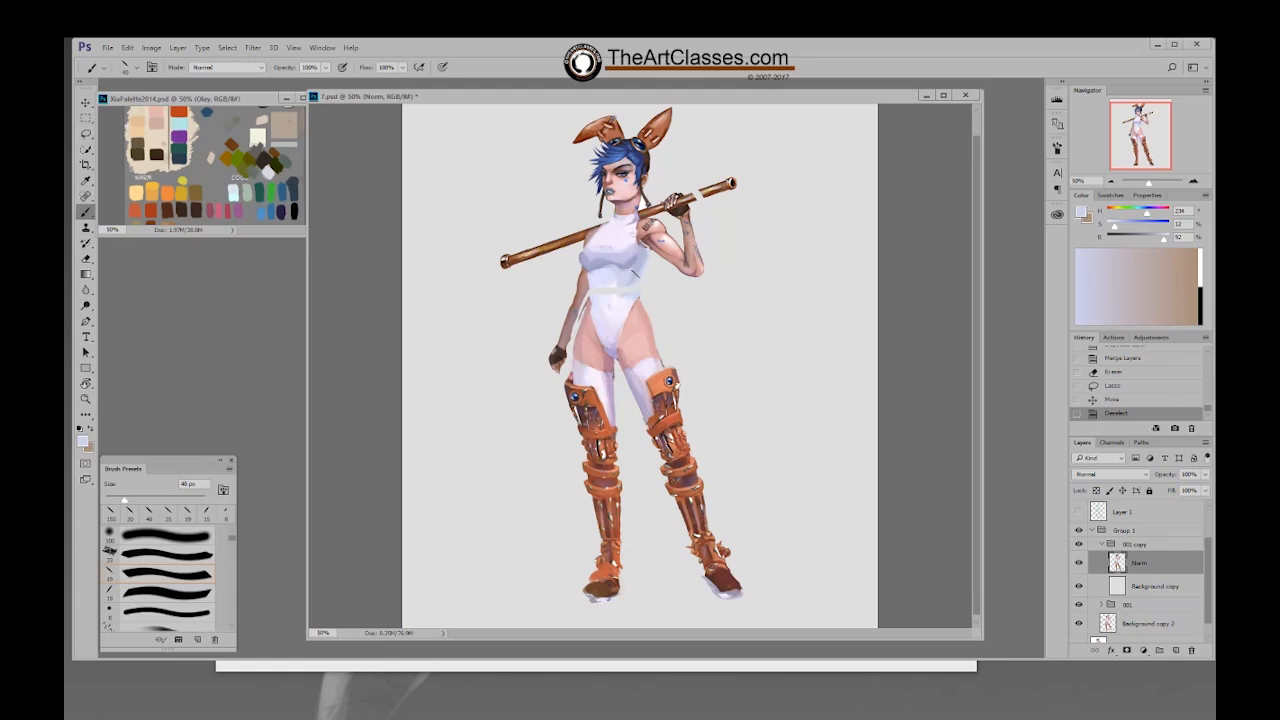
left_click(638, 270, "alt")
left_click_drag(636, 274, 633, 282)
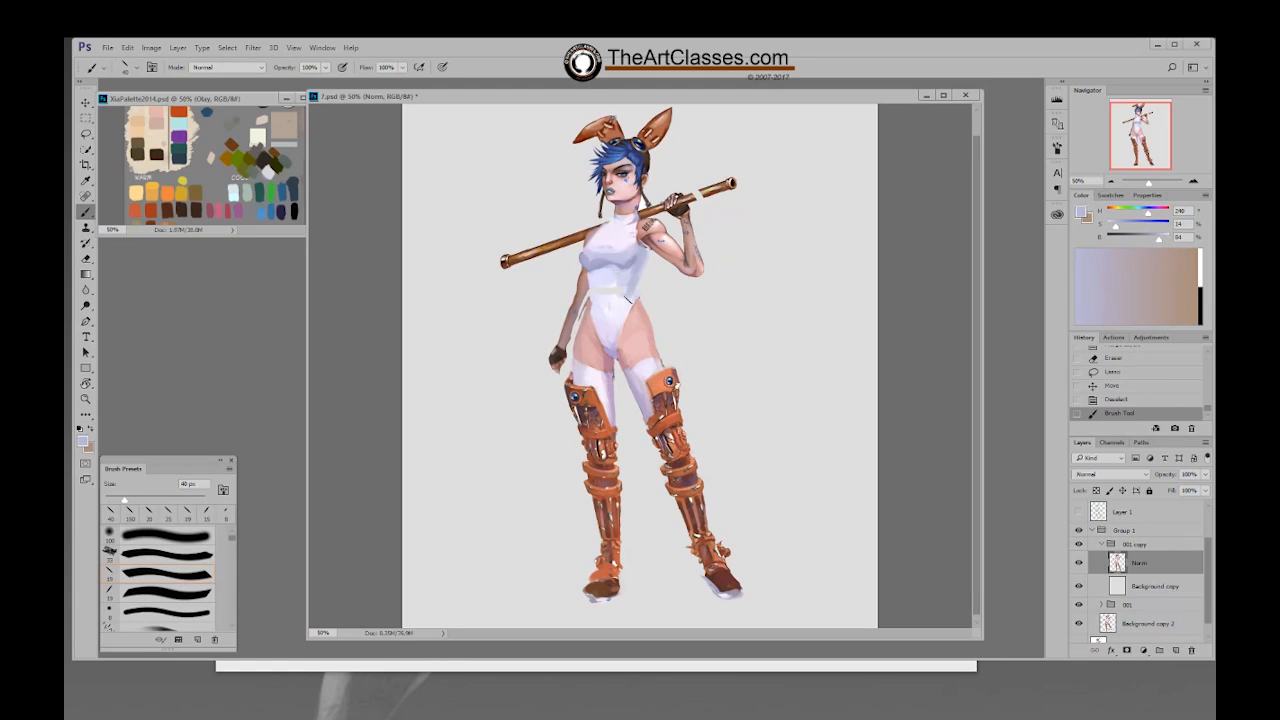
left_click(630, 294)
left_click(629, 292)
left_click(628, 290)
left_click(628, 288)
Step: Fill the remaining gap across the middle of the waist with sampled pale lavenders to rejoin the torso halves
left_click(624, 280, "alt")
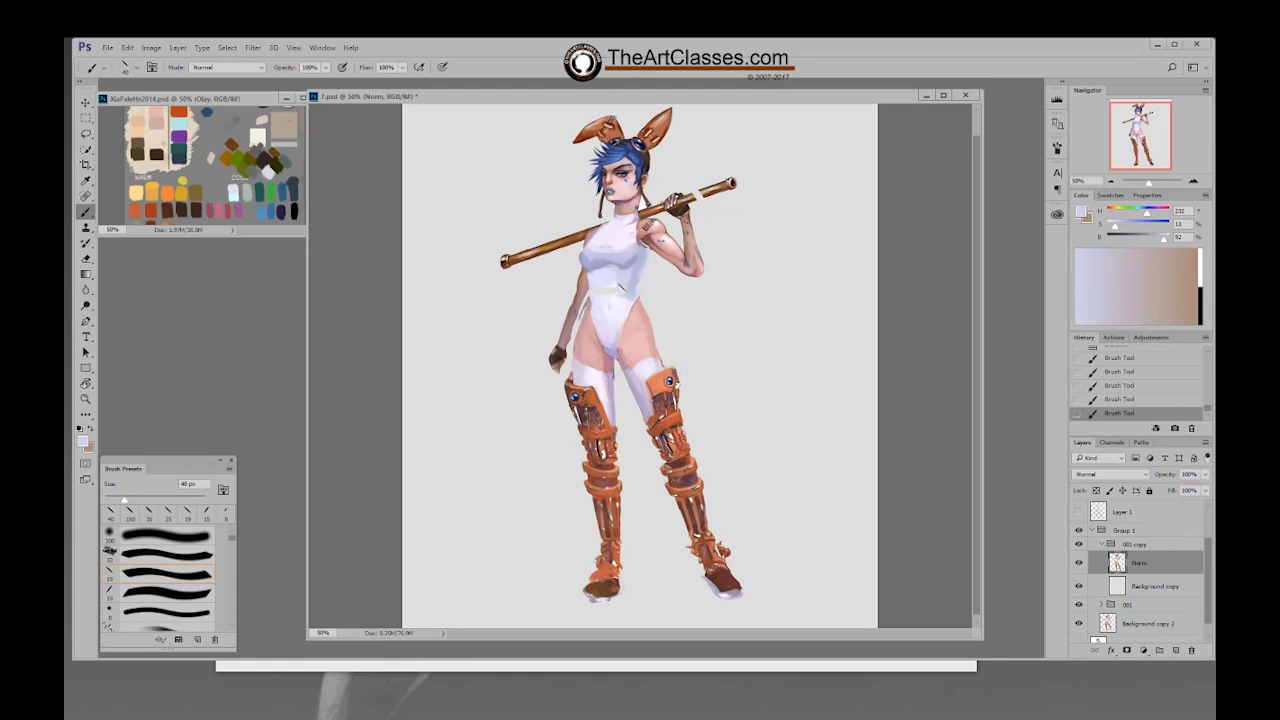
left_click(617, 277, "alt")
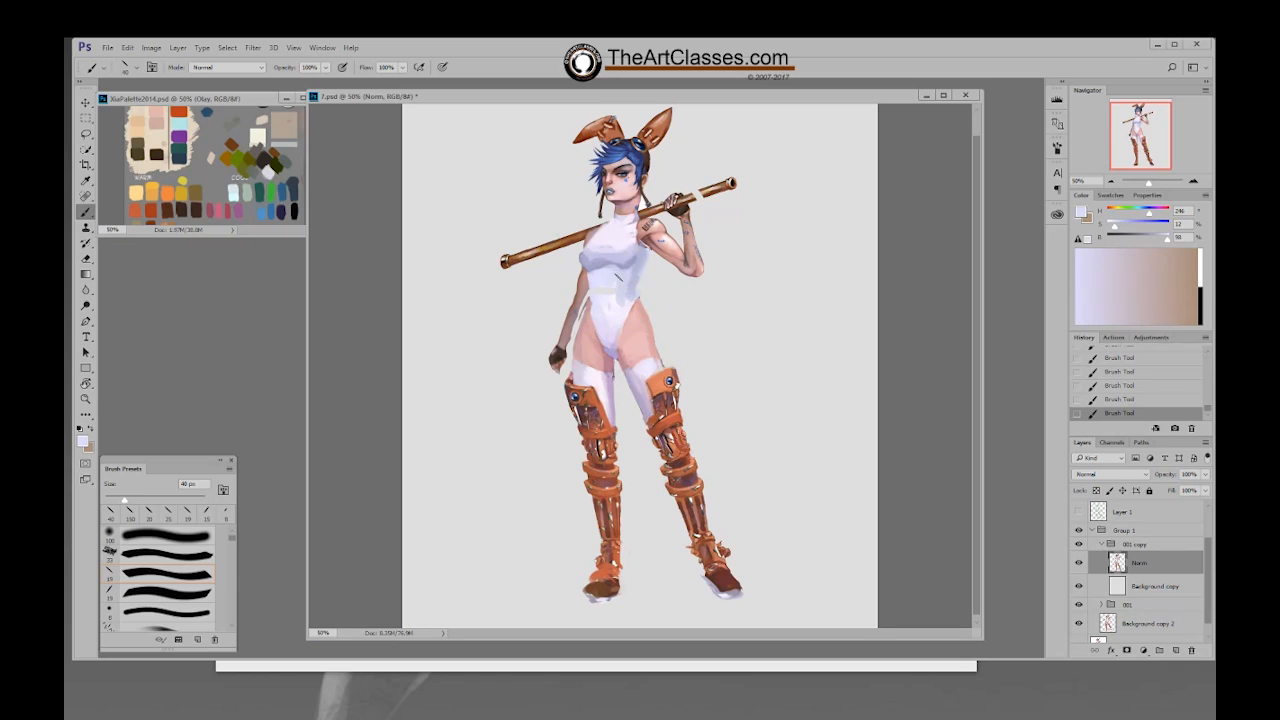
left_click(620, 291, "alt")
left_click(614, 298, "alt")
left_click(622, 292, "alt")
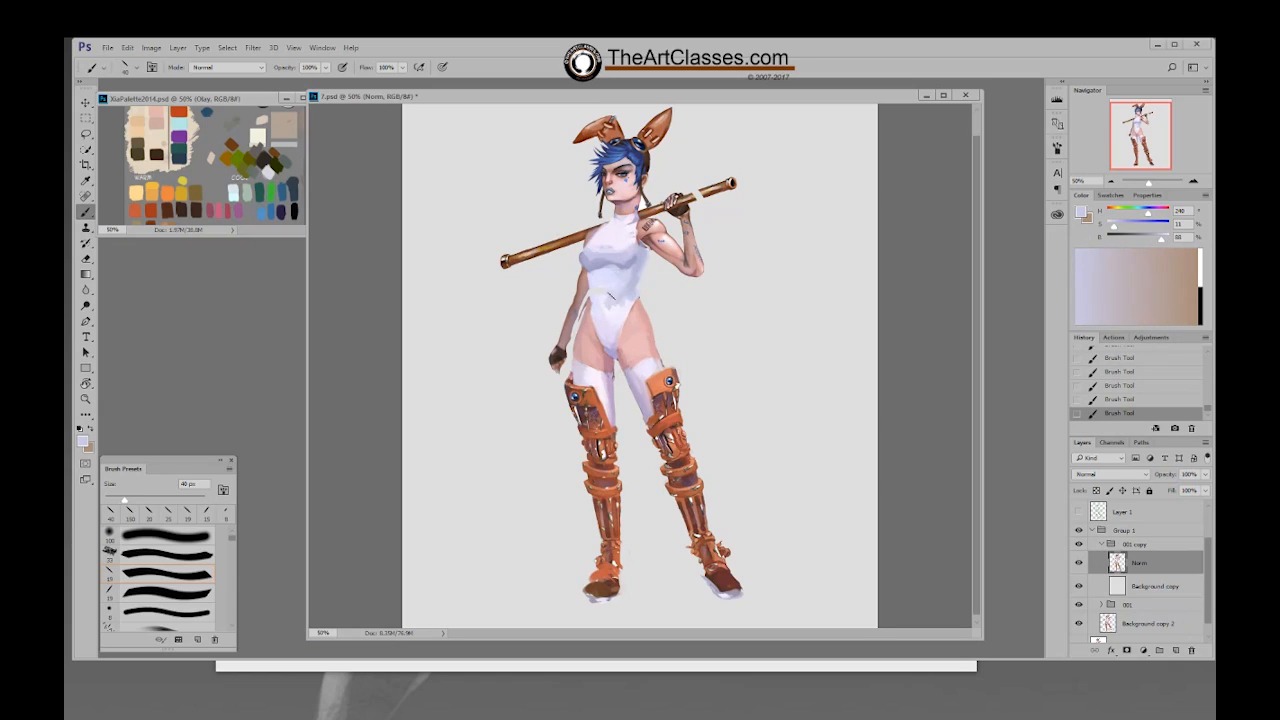
left_click(600, 296, "alt")
left_click(620, 281, "alt")
left_click(621, 313, "alt")
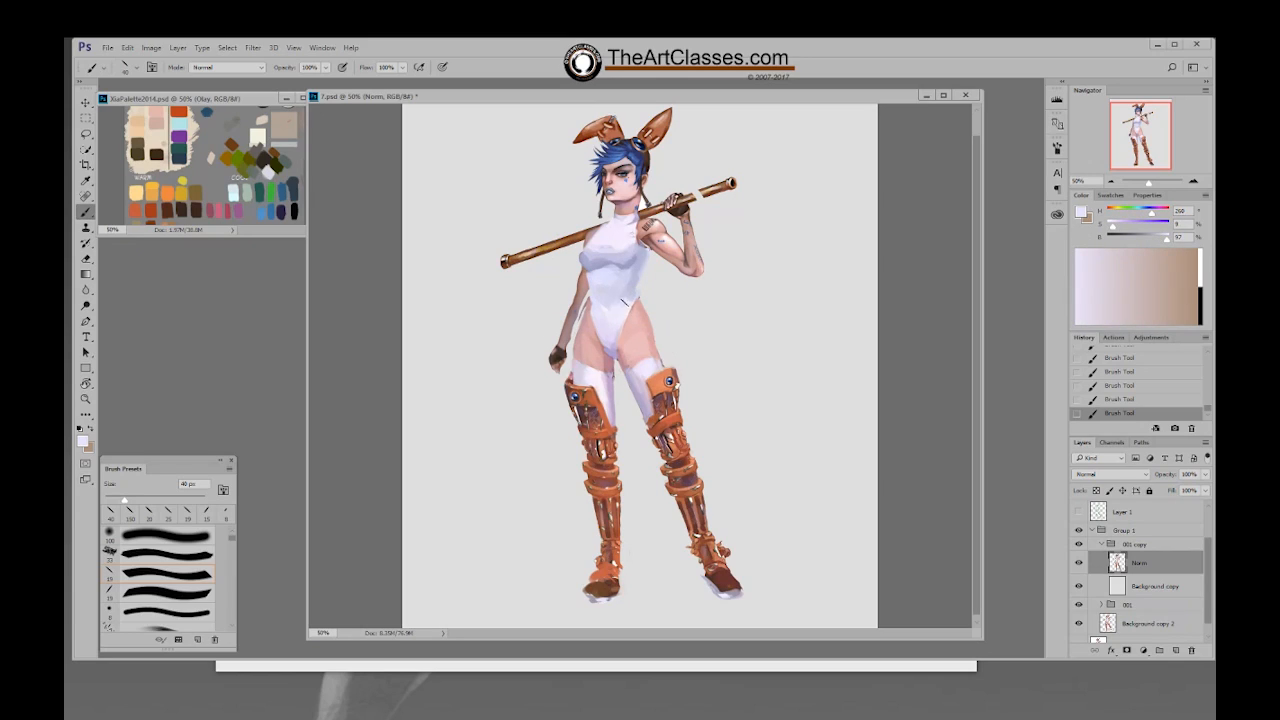
Step: Blend the belly, lower bodysuit and waist side in sampled near-white, pale lavender and lavender tones
left_click(622, 244, "alt")
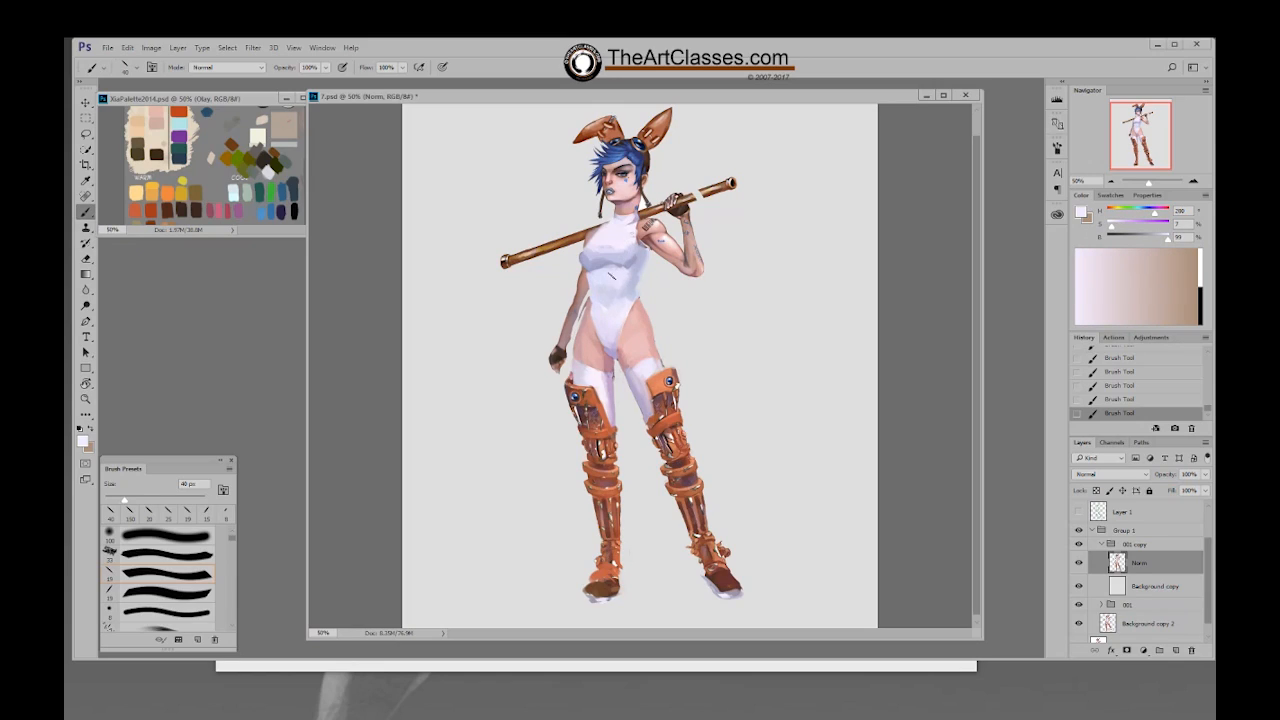
left_click(600, 270, "alt")
left_click(610, 280, "alt")
left_click(609, 304, "alt")
left_click(625, 292, "alt")
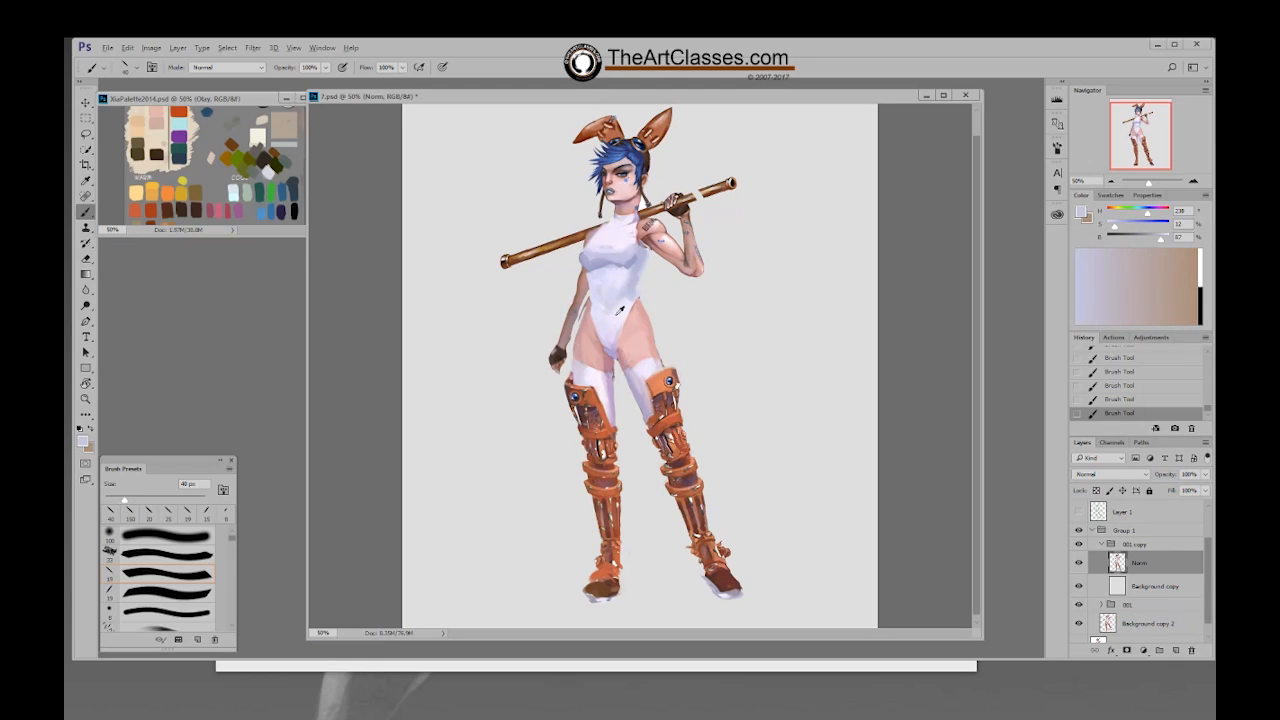
left_click(620, 311, "alt")
left_click(604, 319, "alt")
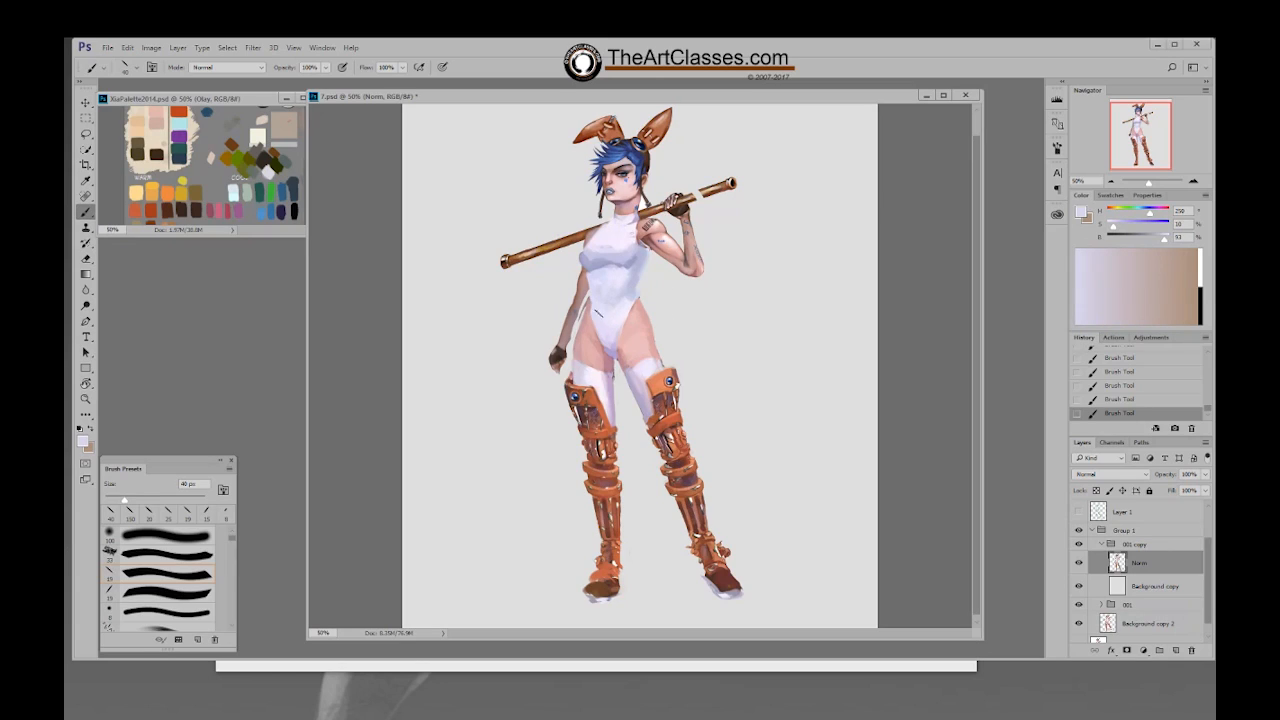
left_click(625, 304, "alt")
left_click(638, 287, "alt")
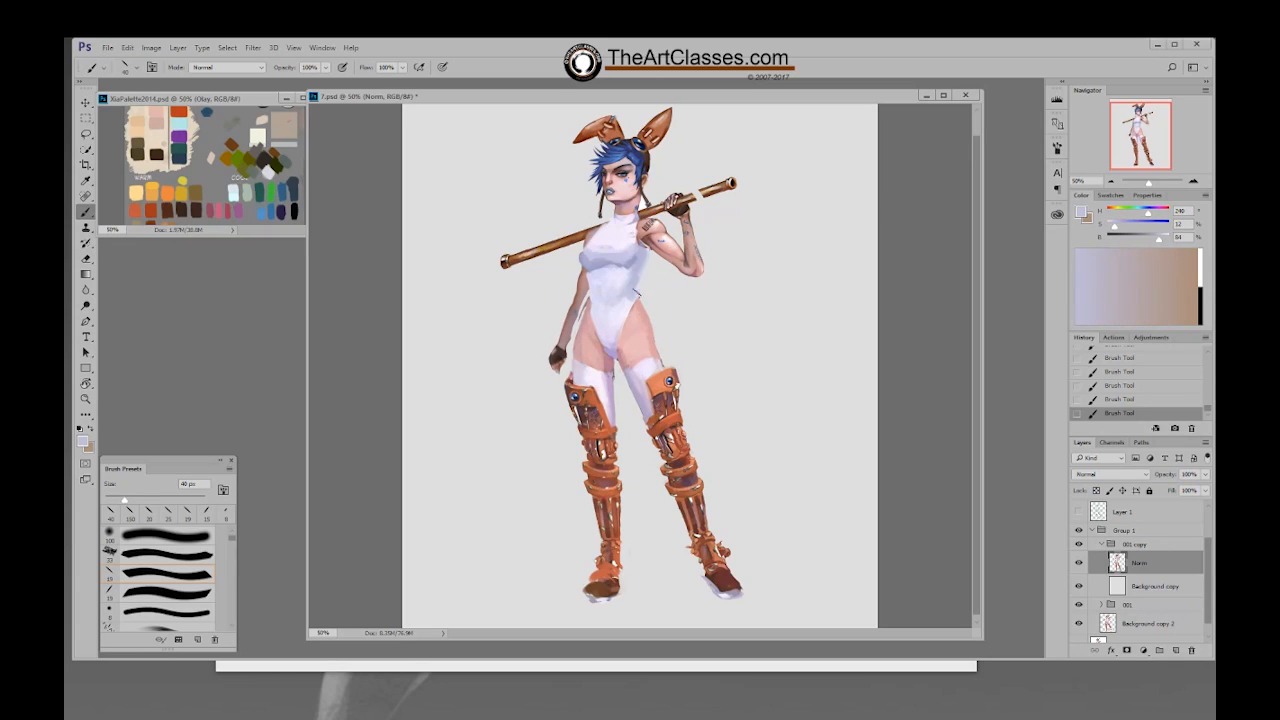
Step: Trim the outer waist and torso contour below the raised arm with the eraser reduced to 25 px
key("e")
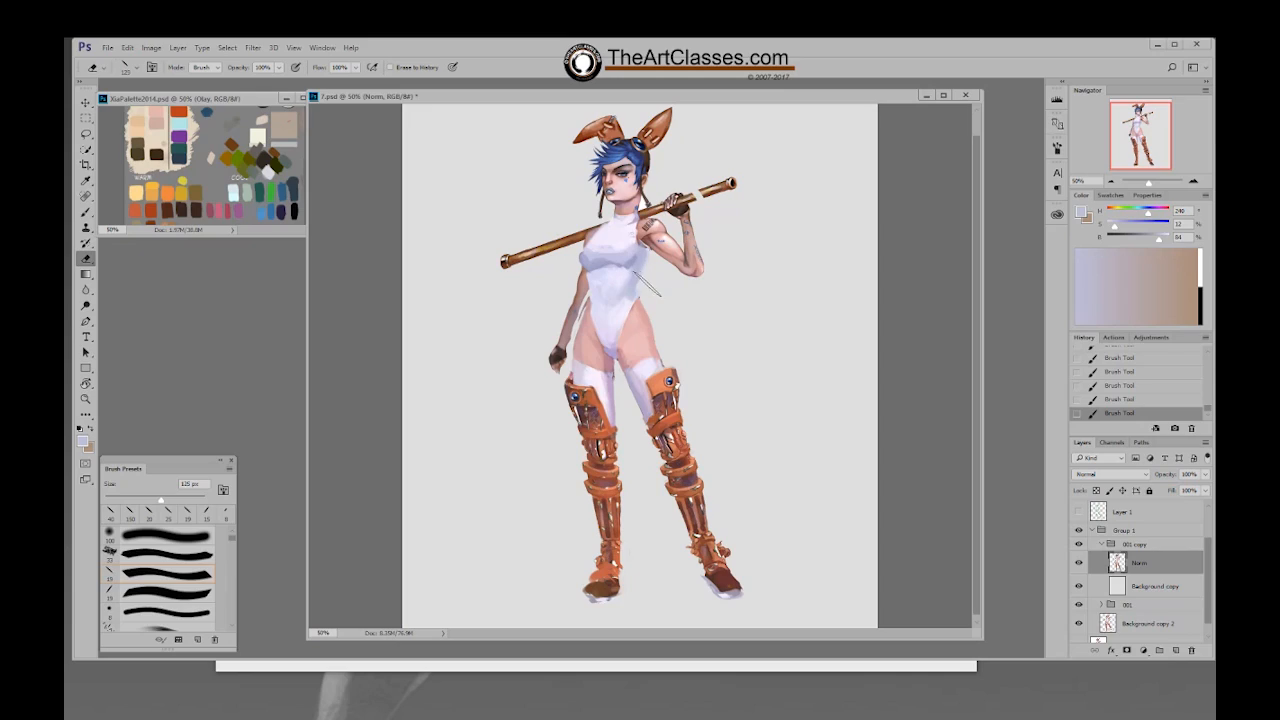
key("bracketleft")
key("bracketleft")
key("bracketleft")
key("bracketleft")
mouse_move(658, 295)
left_mouse_down()
mouse_move(638, 278)
mouse_move(640, 293)
mouse_move(645, 263)
left_mouse_up()
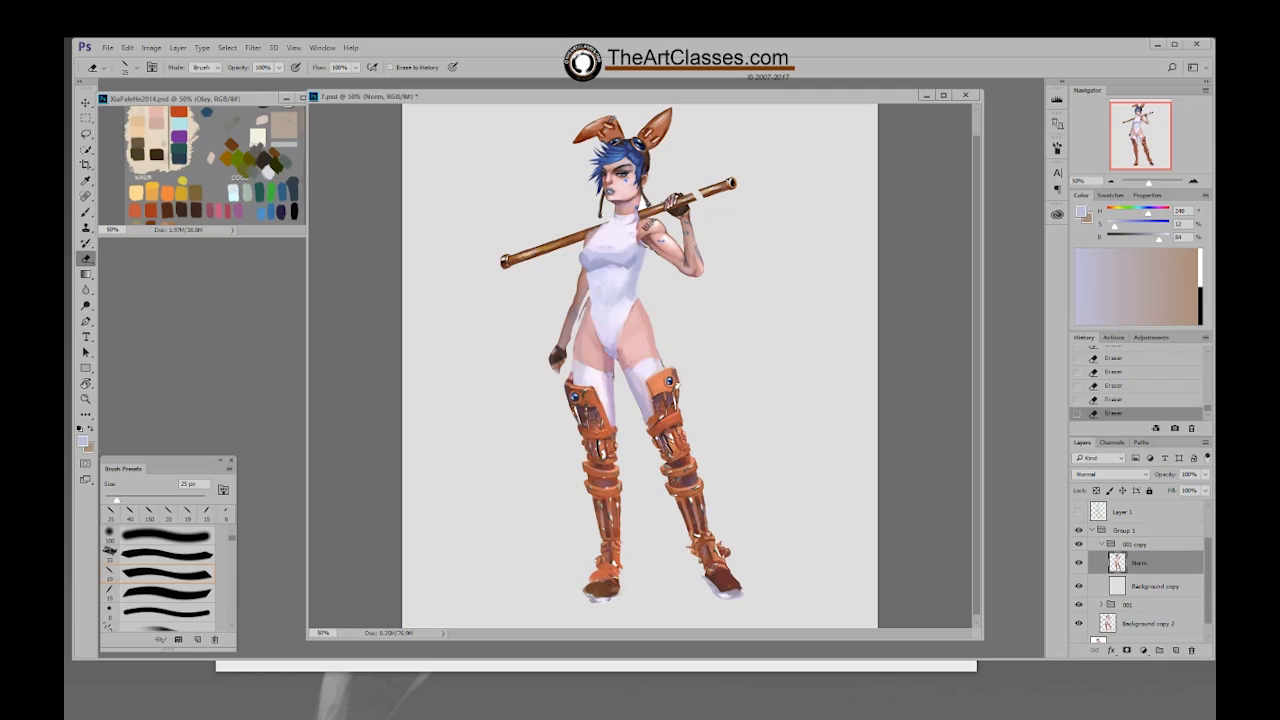
Step: Touch up the torso side beneath the raised arm in sampled lavender and blue-lavender tones with the brush reduced to 20 px
key("b")
left_click(647, 250, "alt")
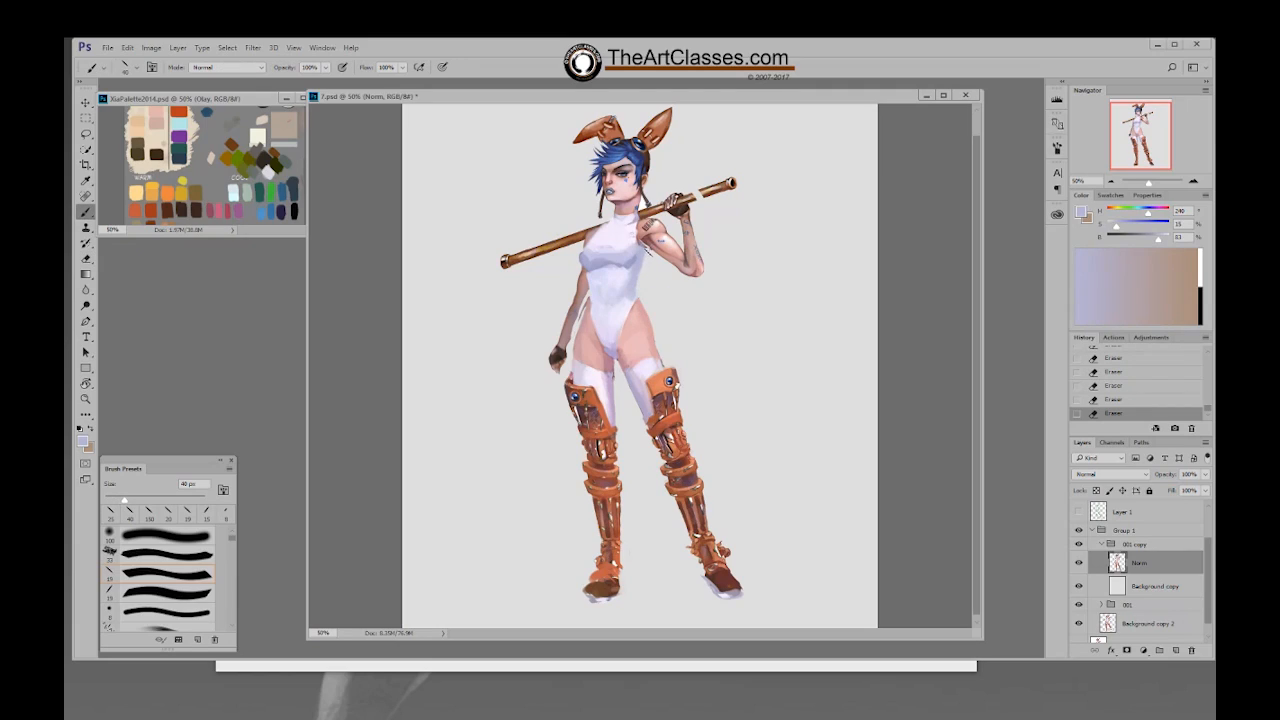
left_click(646, 256)
left_click(646, 256)
left_click(646, 256)
left_click(646, 256)
left_click(646, 256)
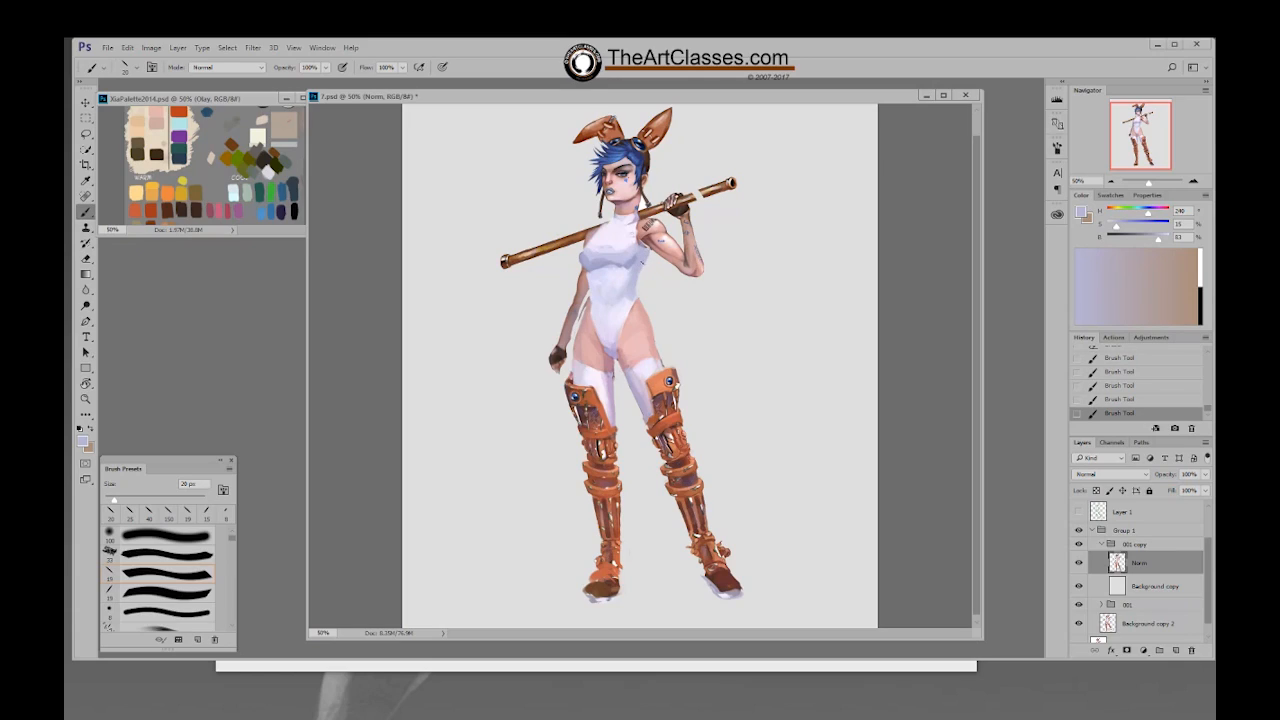
left_click(631, 273, "alt")
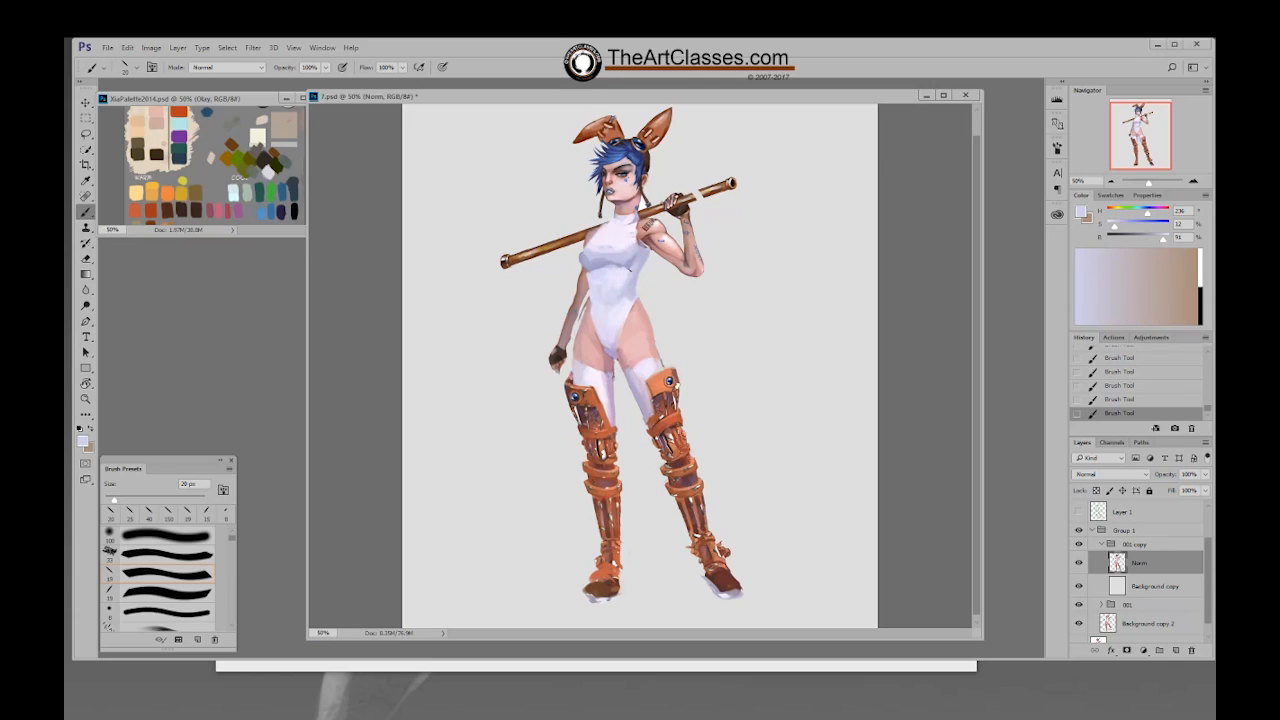
left_click(628, 266, "alt")
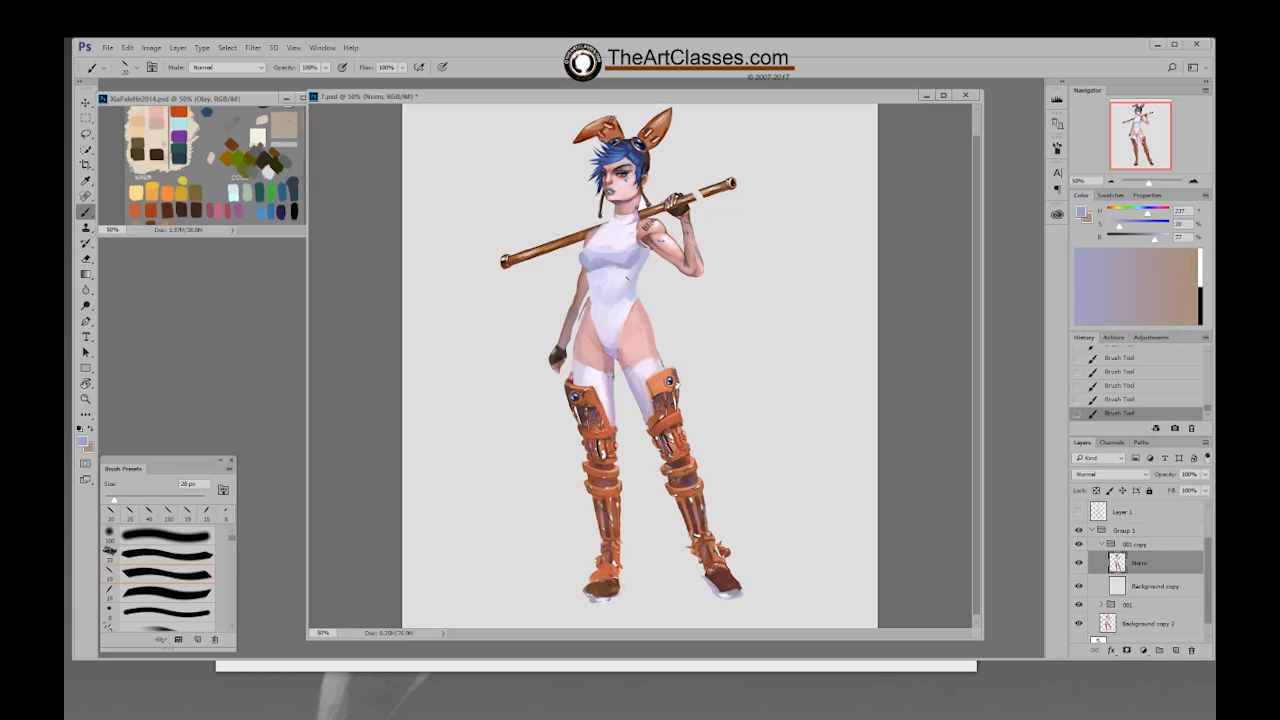
Step: Toggle the visibility of 001 copy and Group 1 to compare the edits, and add a new Norm layer above the merged figure
left_click(1079, 545)
left_click(1079, 545)
left_click(1078, 538)
left_click(1078, 533)
key("F2")
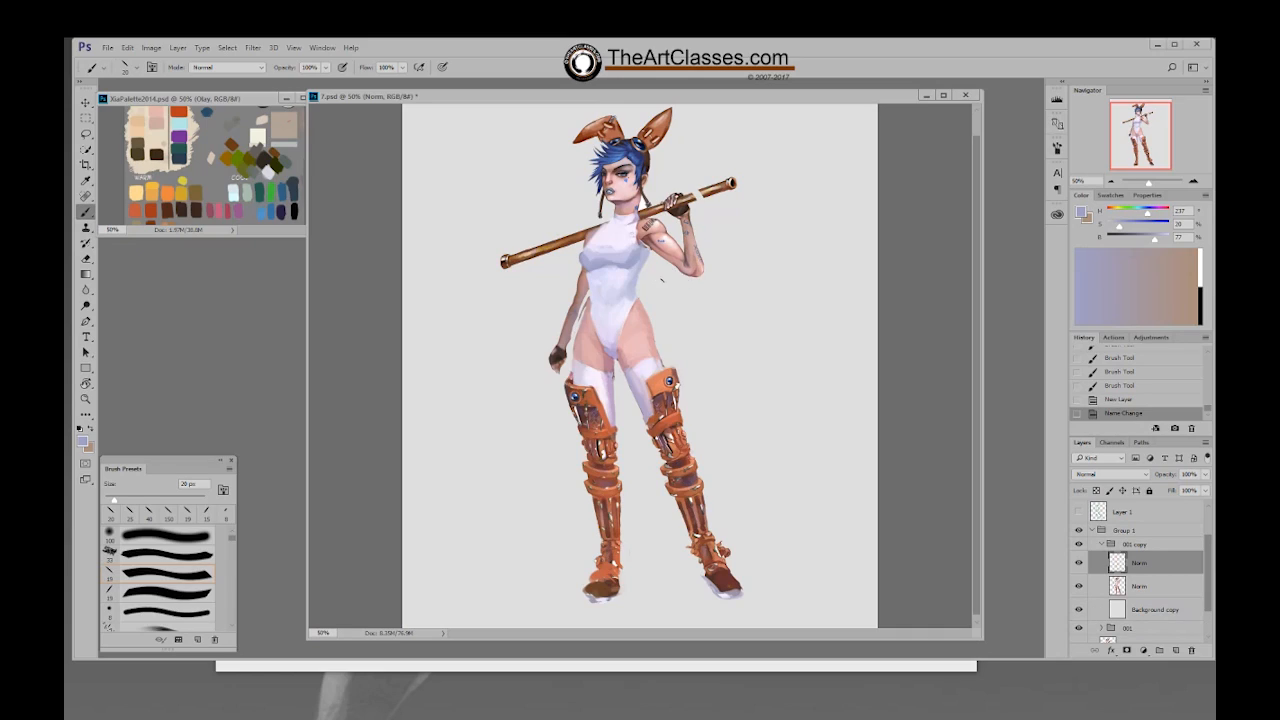
Step: Repaint the raised arm from shoulder to wrist in a flat sampled pale pink skin tone with the brush enlarged to 70 px
left_click(653, 351, "alt")
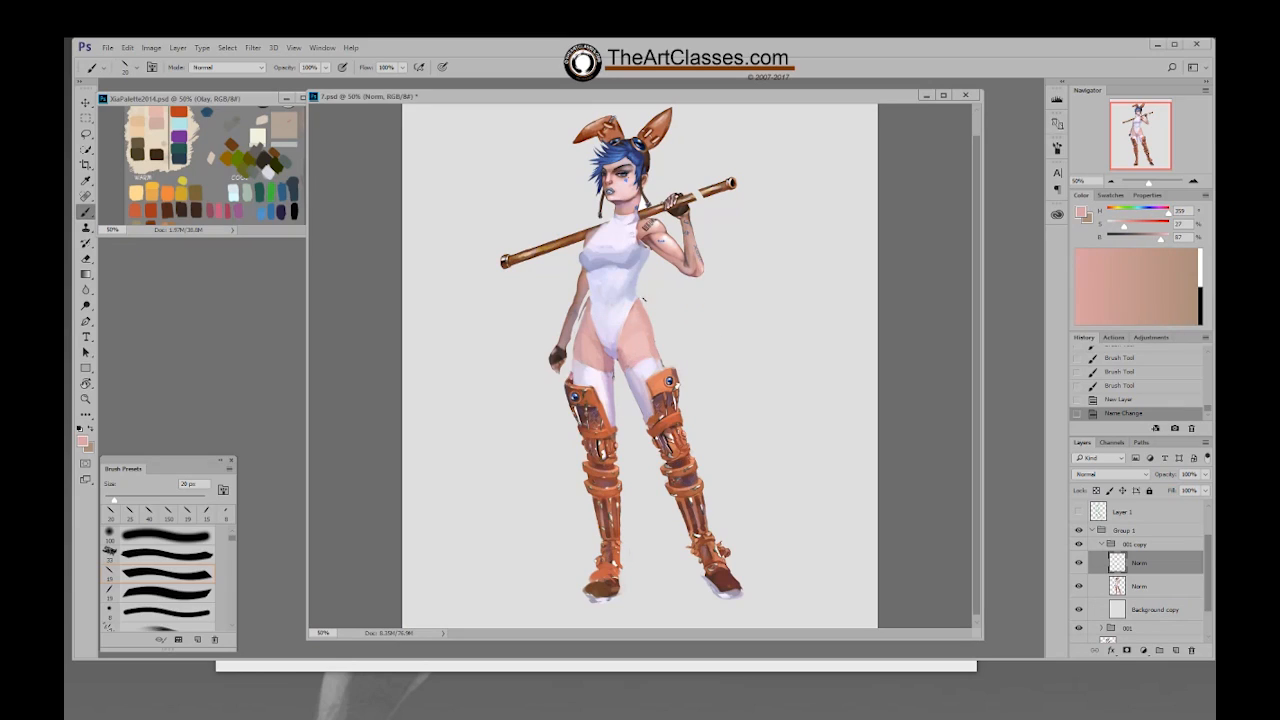
key("bracketright")
key("bracketright")
key("bracketright")
key("bracketright")
key("bracketright")
left_click(652, 238, "alt")
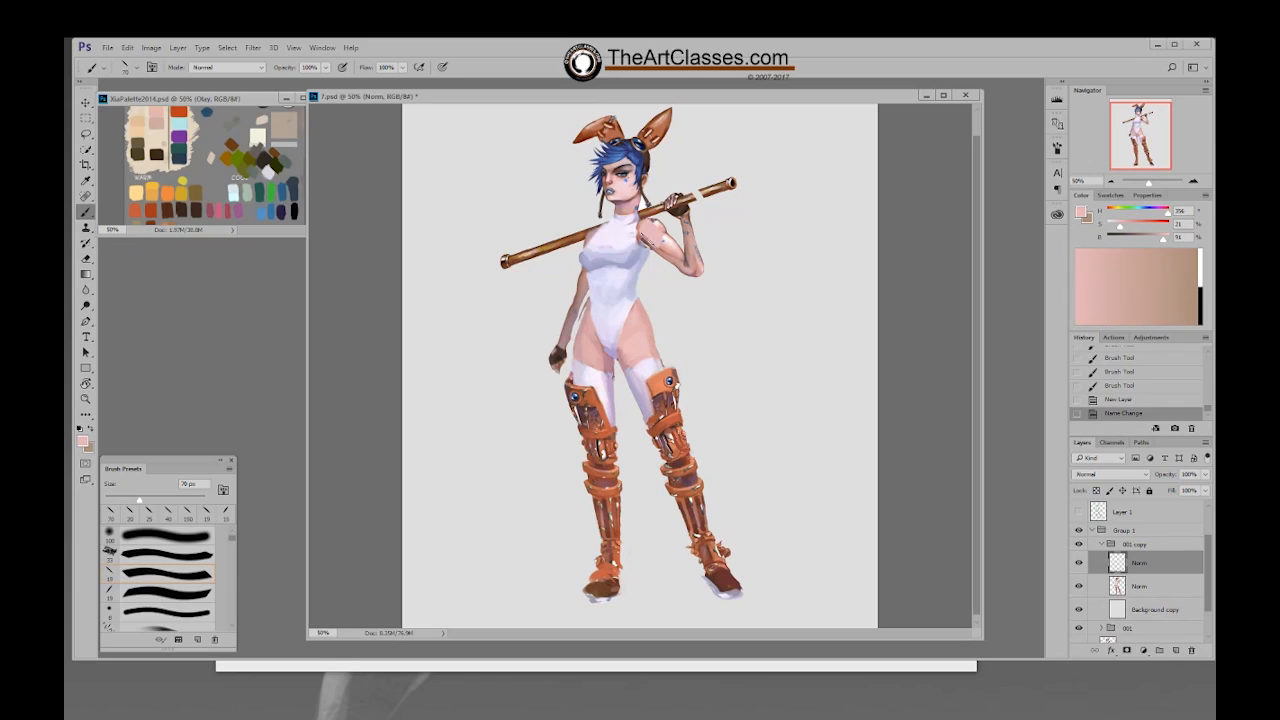
mouse_move(645, 240)
left_mouse_down()
mouse_move(664, 228)
mouse_move(670, 248)
mouse_move(652, 244)
mouse_move(681, 260)
mouse_move(664, 230)
mouse_move(699, 262)
mouse_move(688, 240)
mouse_move(694, 270)
mouse_move(681, 220)
left_mouse_up()
left_click(644, 244)
left_click(642, 242)
left_click(642, 238)
Step: Shade the raised arm's shoulder, upper arm and forearm in sampled deeper pink and mauve-pink skin tones with a 30 px brush
key("bracketleft")
key("bracketleft")
key("bracketleft")
key("bracketleft")
left_click(628, 342, "alt")
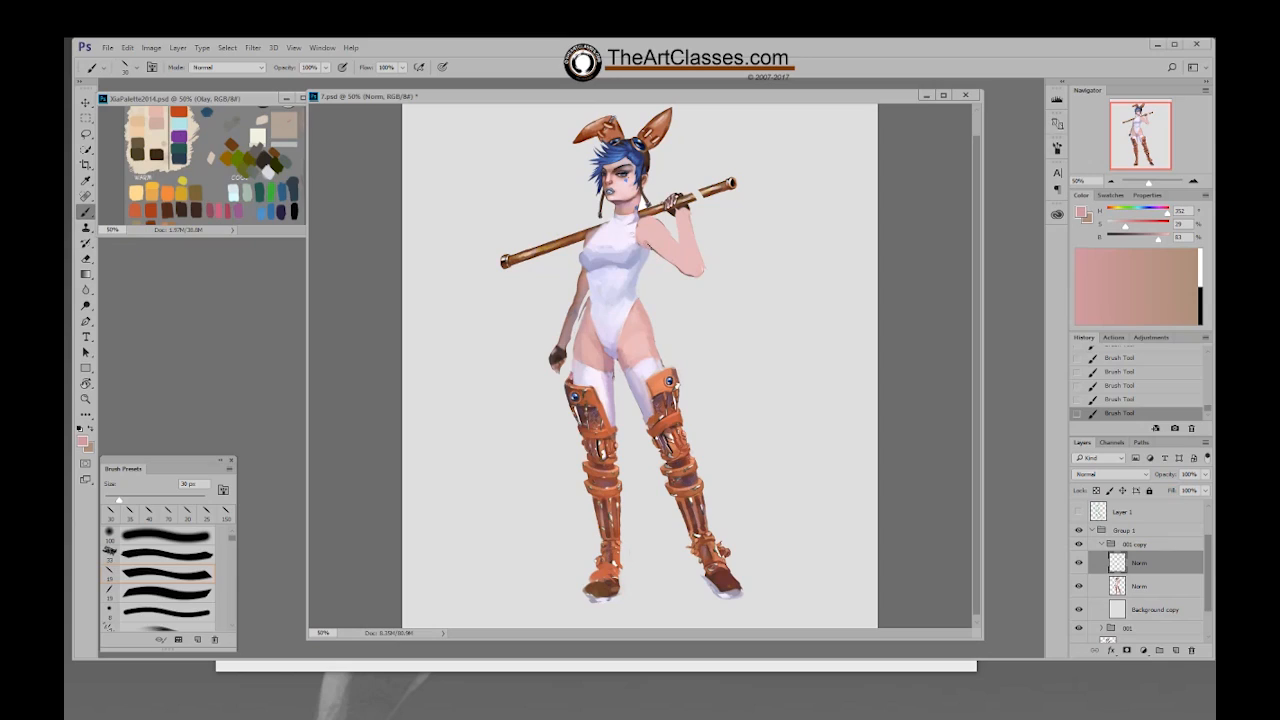
right_click(682, 238)
double_click(776, 352)
key("]")
mouse_move(650, 245)
left_mouse_down()
mouse_move(690, 274)
mouse_move(682, 252)
left_mouse_up()
left_click(656, 241, "alt")
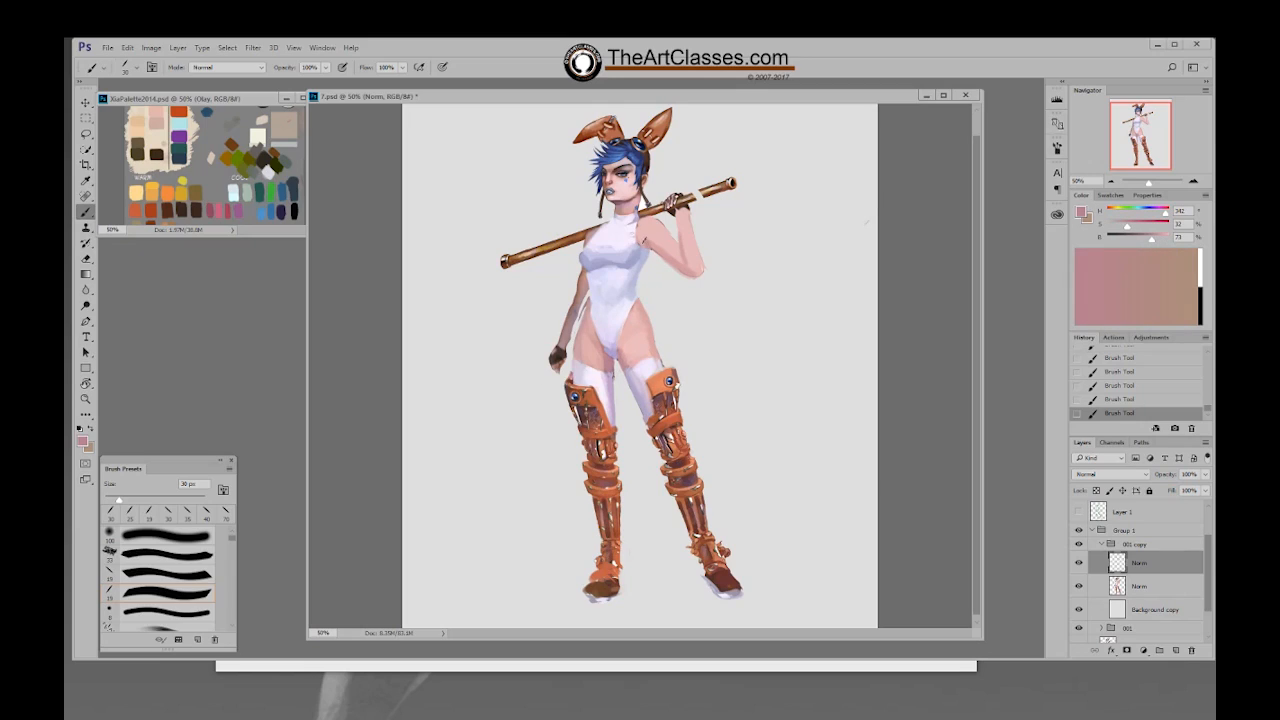
left_click(656, 241, "alt")
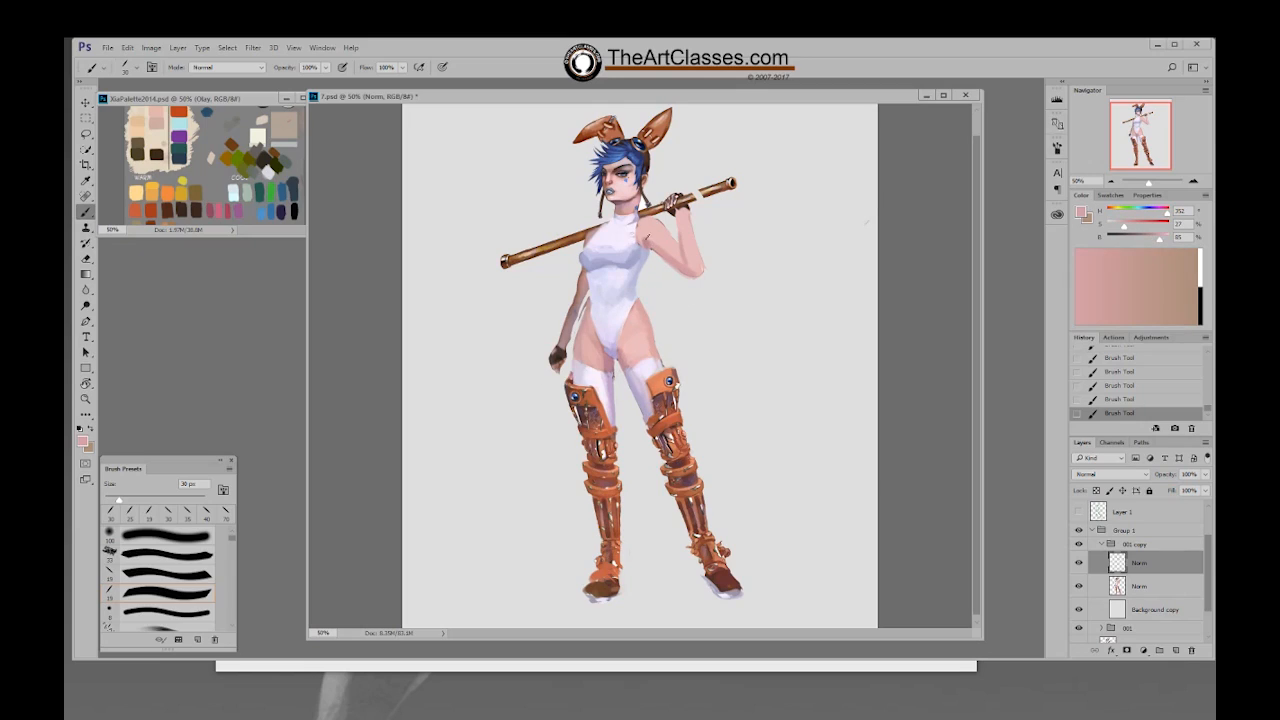
left_click(676, 255, "alt")
Step: Switch brush presets and paint the glove around the raised hand's wrist in a sampled dark grey-brown with a 35 px brush
left_click(684, 204, "alt")
right_click(688, 224)
left_click(762, 337)
left_click(908, 212)
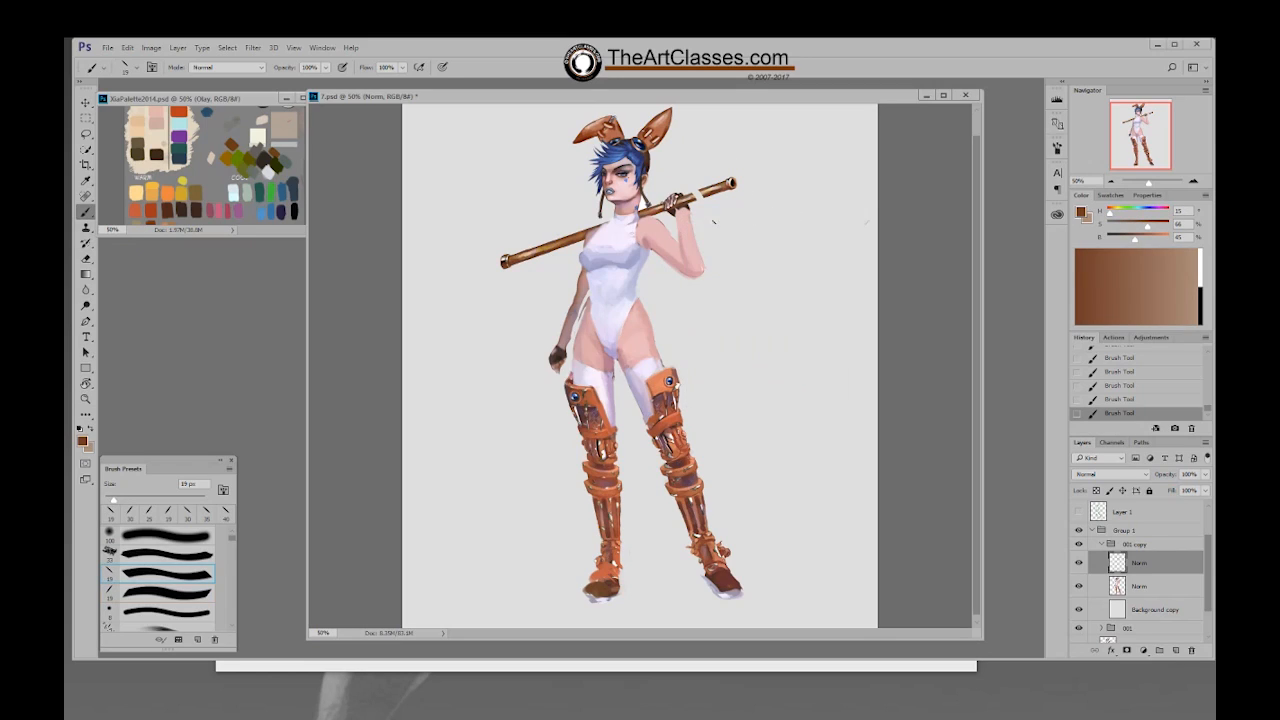
left_click(685, 205, "alt")
left_click_drag(673, 211, 688, 217)
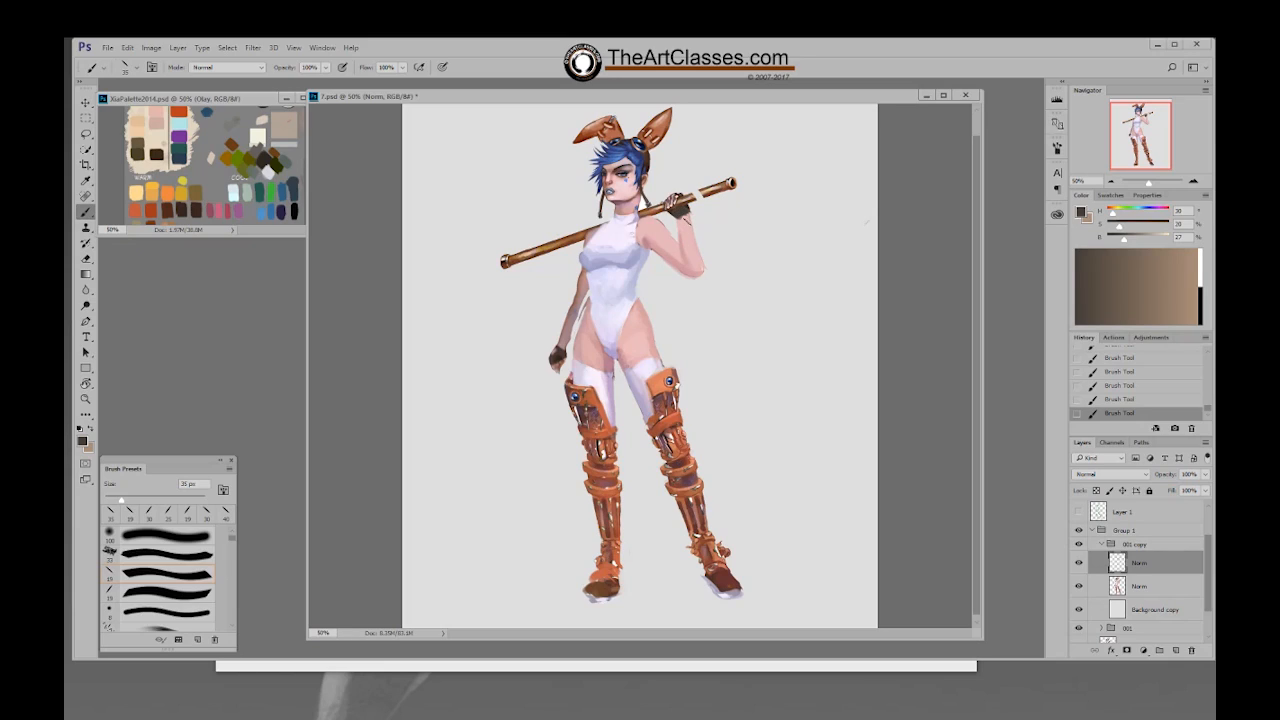
Step: Refine the raised hand's glove edge and wrist in sampled pale pink and dark grey-brown with the brush reduced to 15 px
left_click(686, 221, "alt")
key("bracketleft")
key("bracketleft")
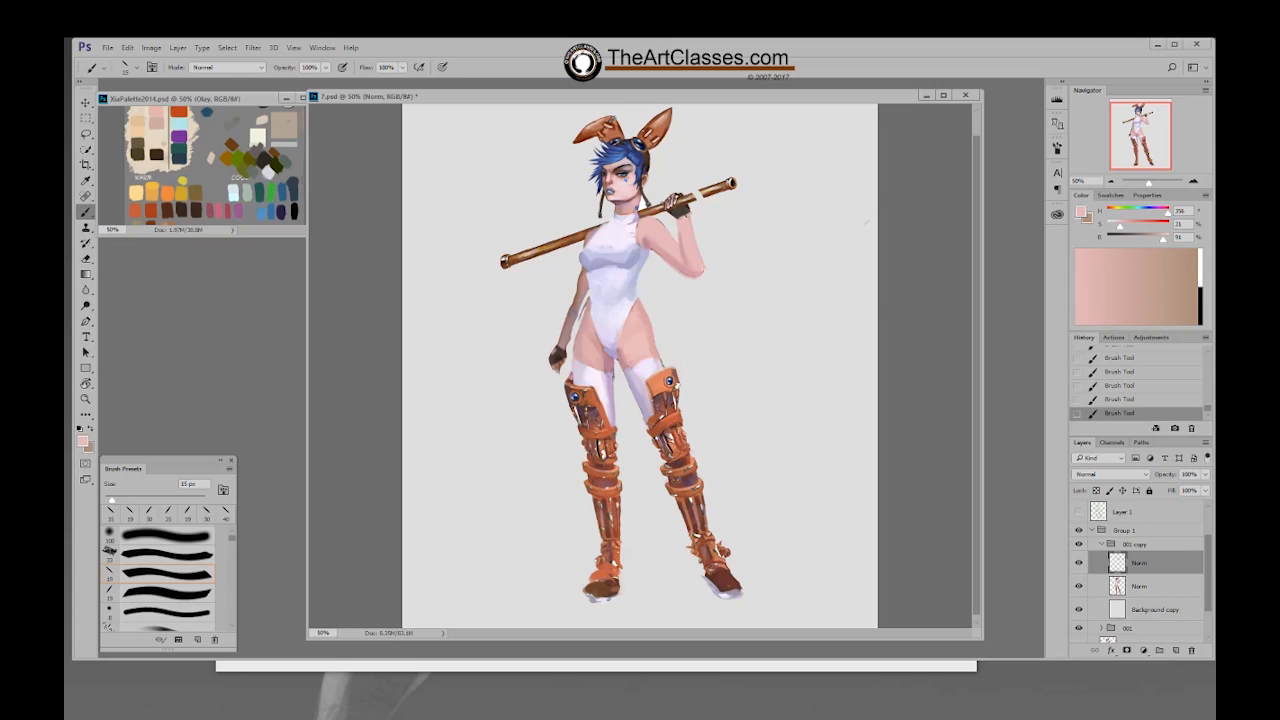
left_click(683, 210, "alt")
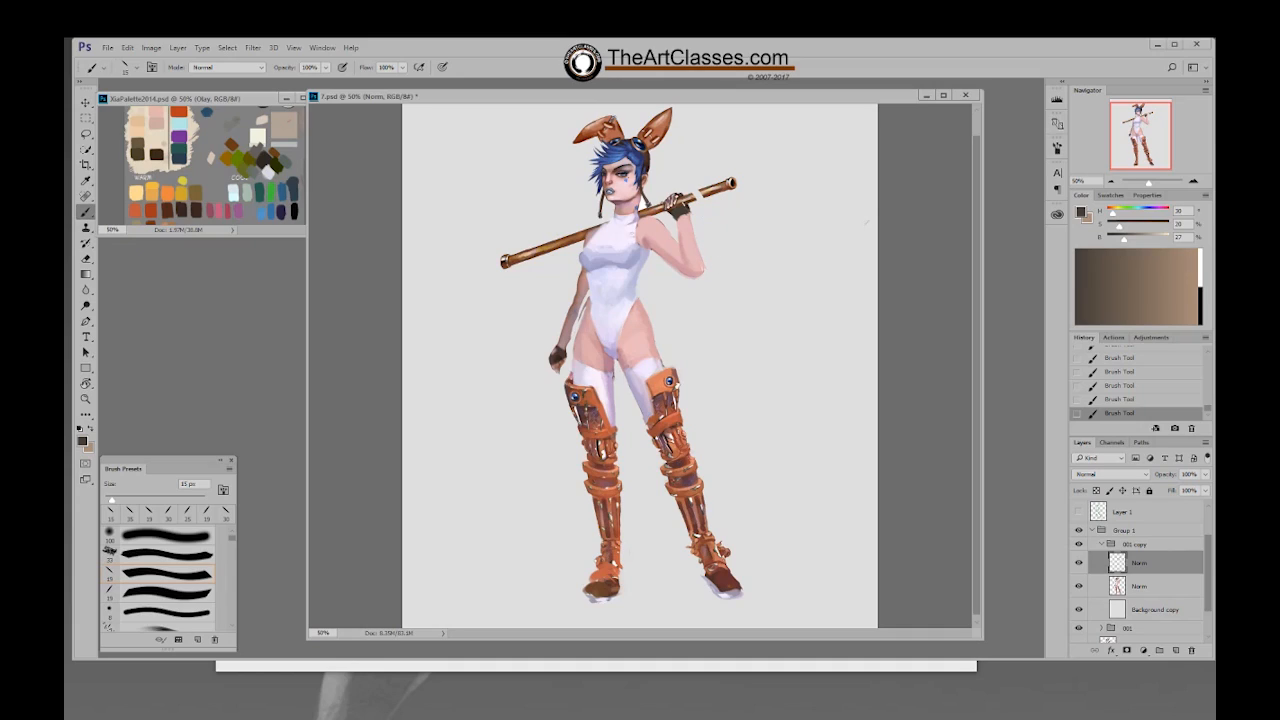
Step: Touch up the raised hand and its glove around the staff with dark glove and pink skin tones sampled from the painting
left_click(642, 226, "alt")
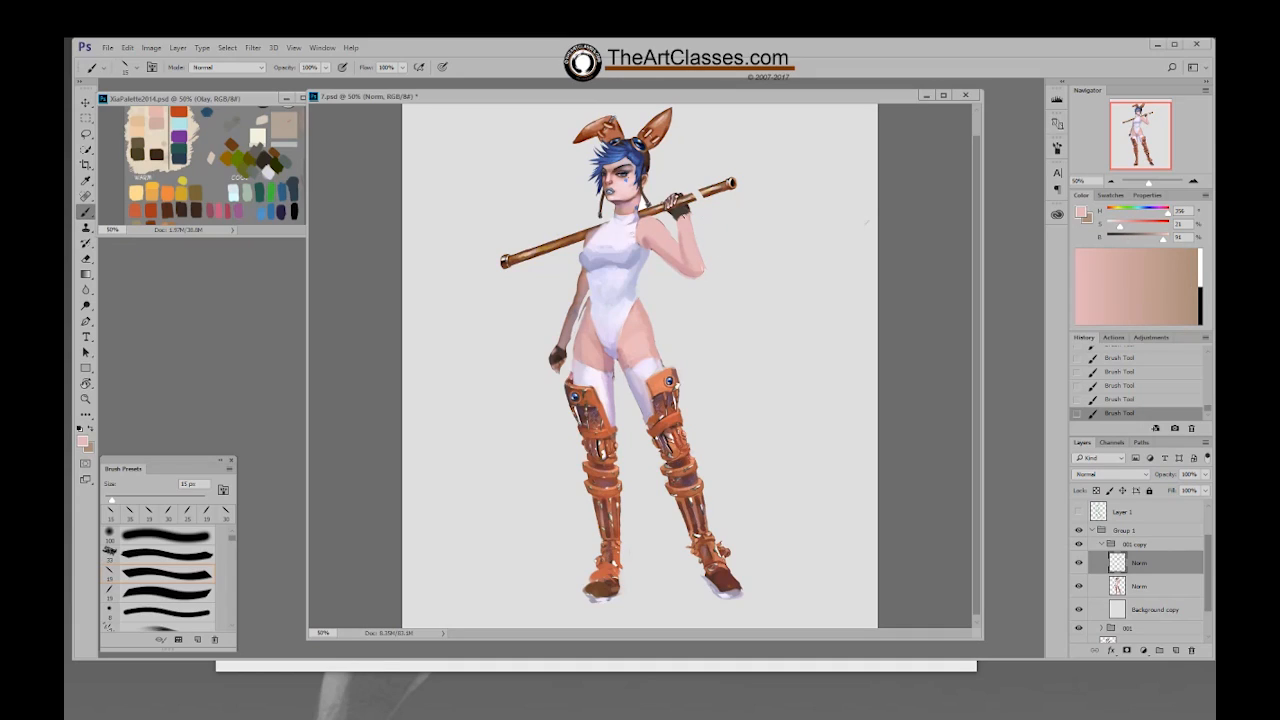
left_click(688, 207, "alt")
left_click(1140, 252)
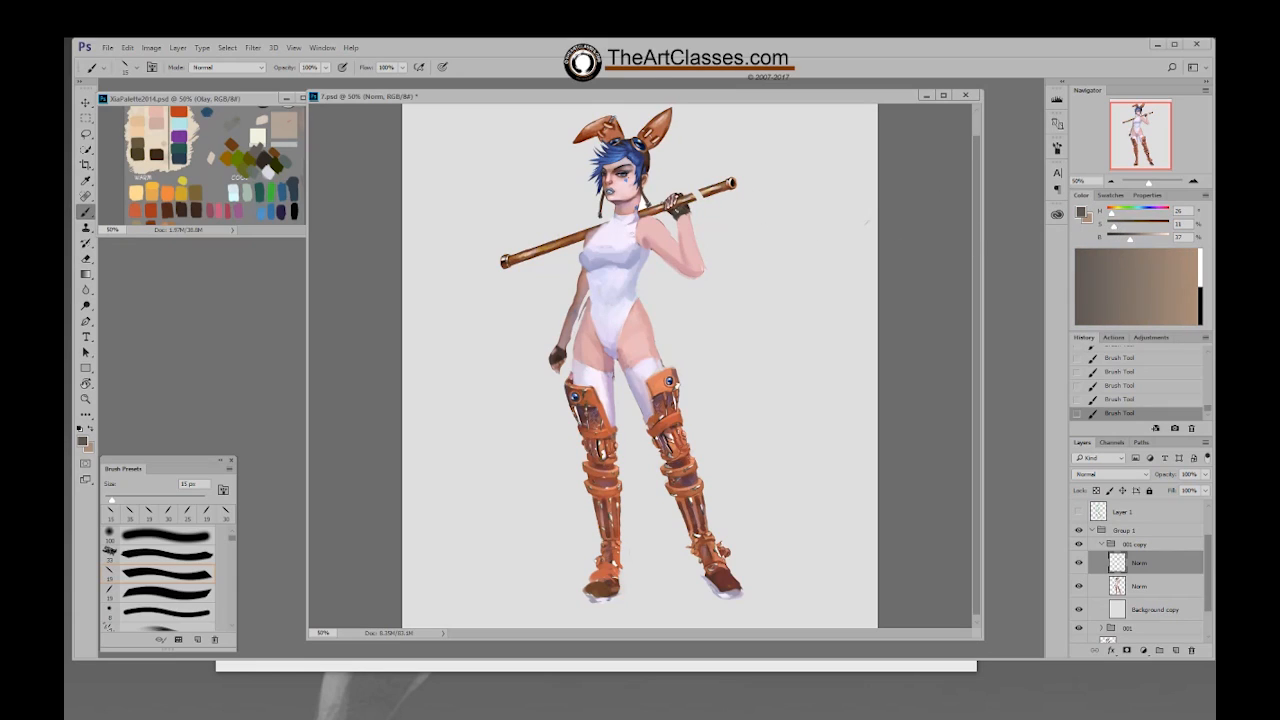
left_click(691, 223, "alt")
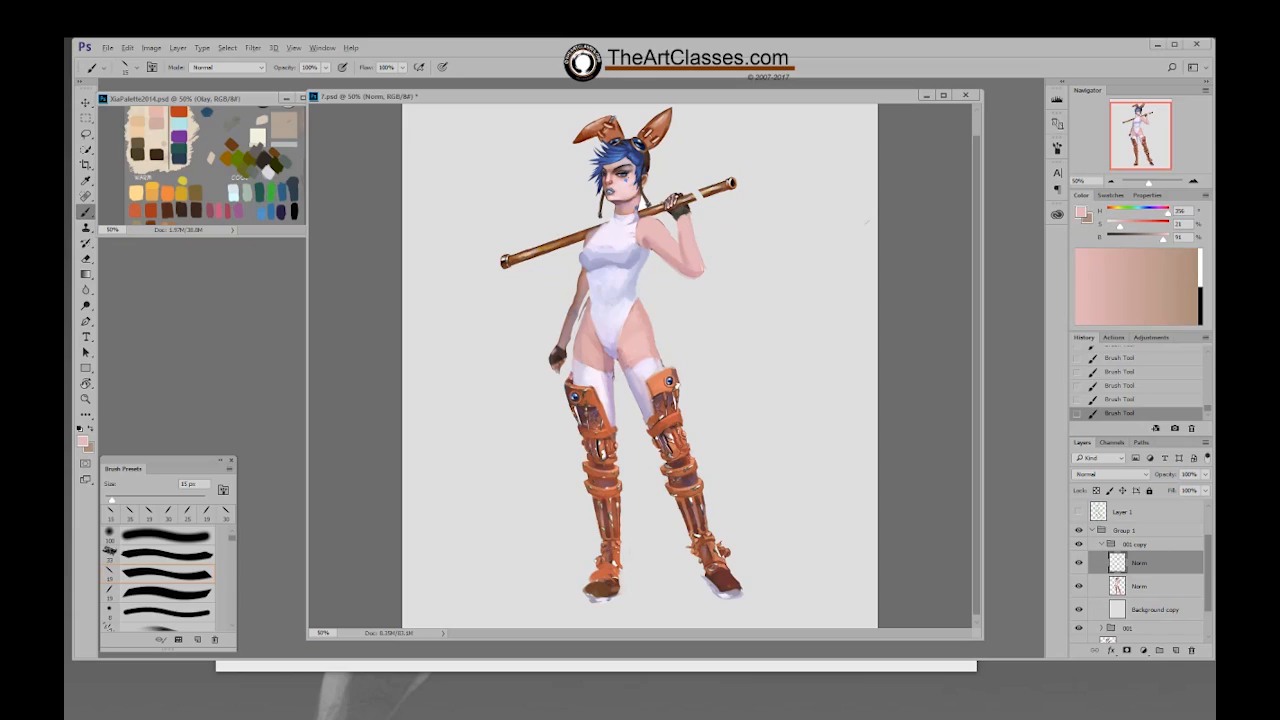
left_click_drag(676, 196, 674, 205)
Step: Repaint the short end of the staff beyond the raised hand in light brown, covering its end cap
left_click(660, 206, "alt")
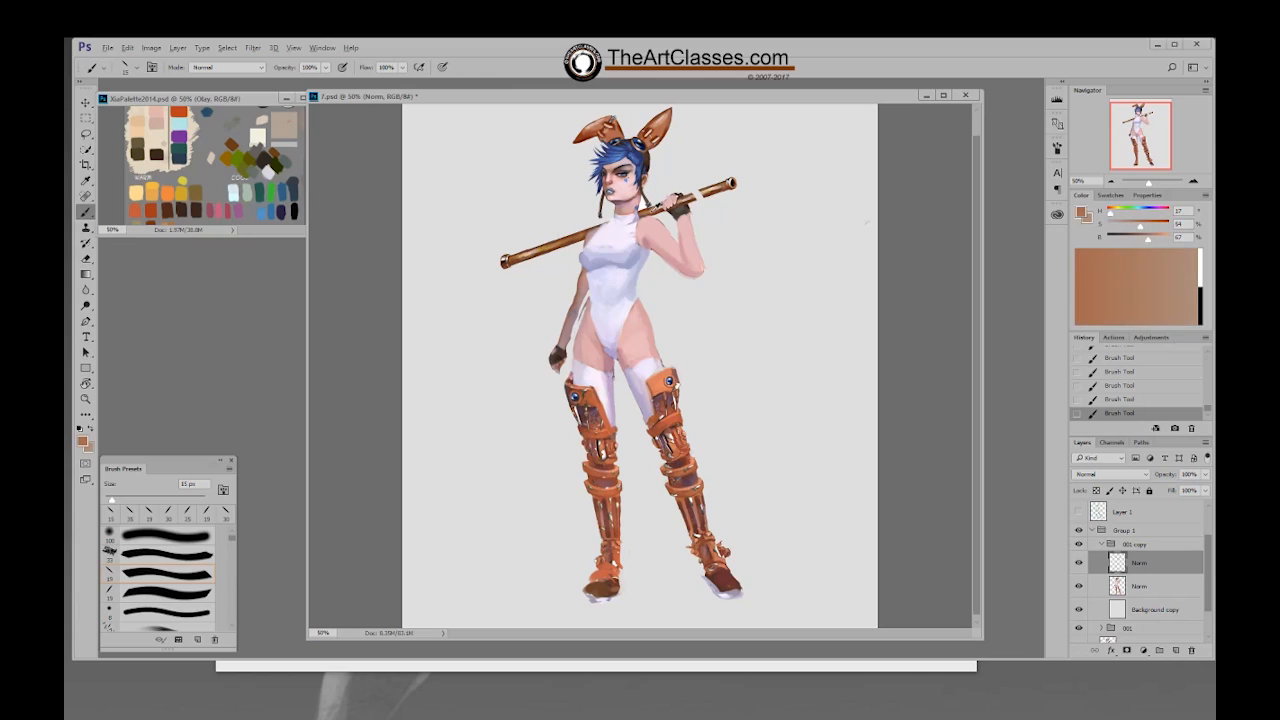
left_click(660, 206, "alt")
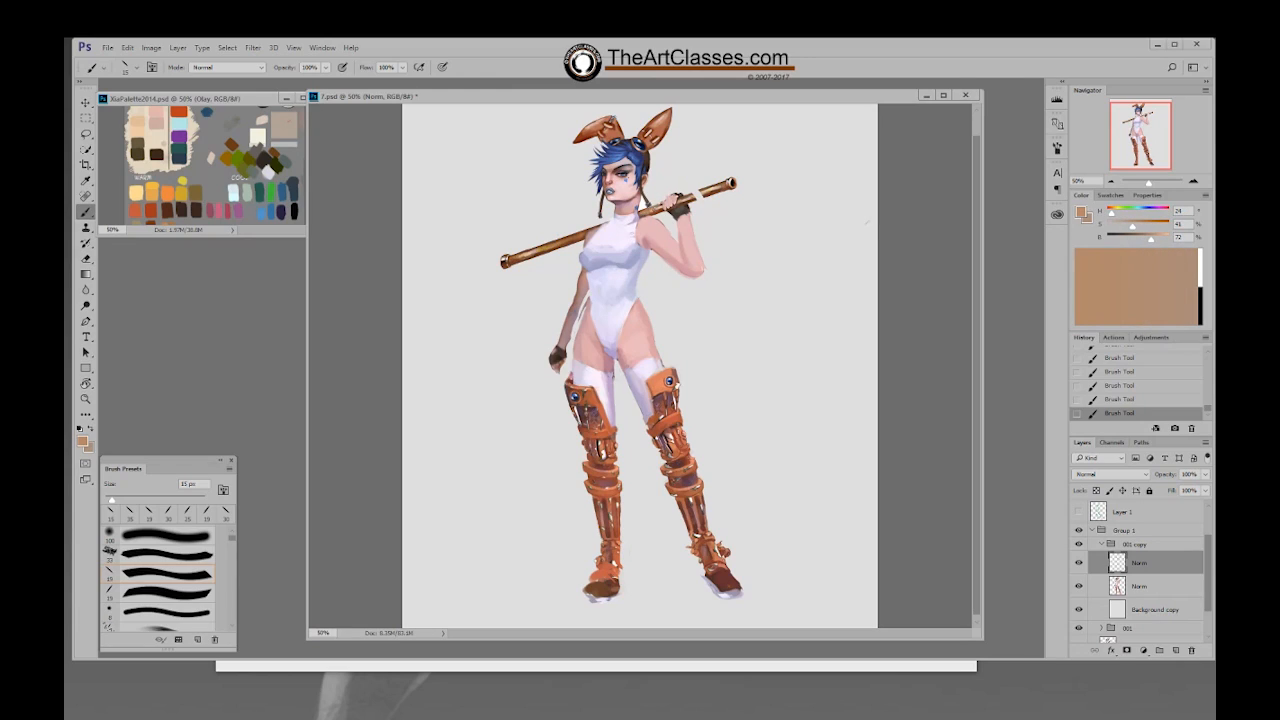
left_click_drag(678, 202, 730, 182)
left_click(733, 183, "alt")
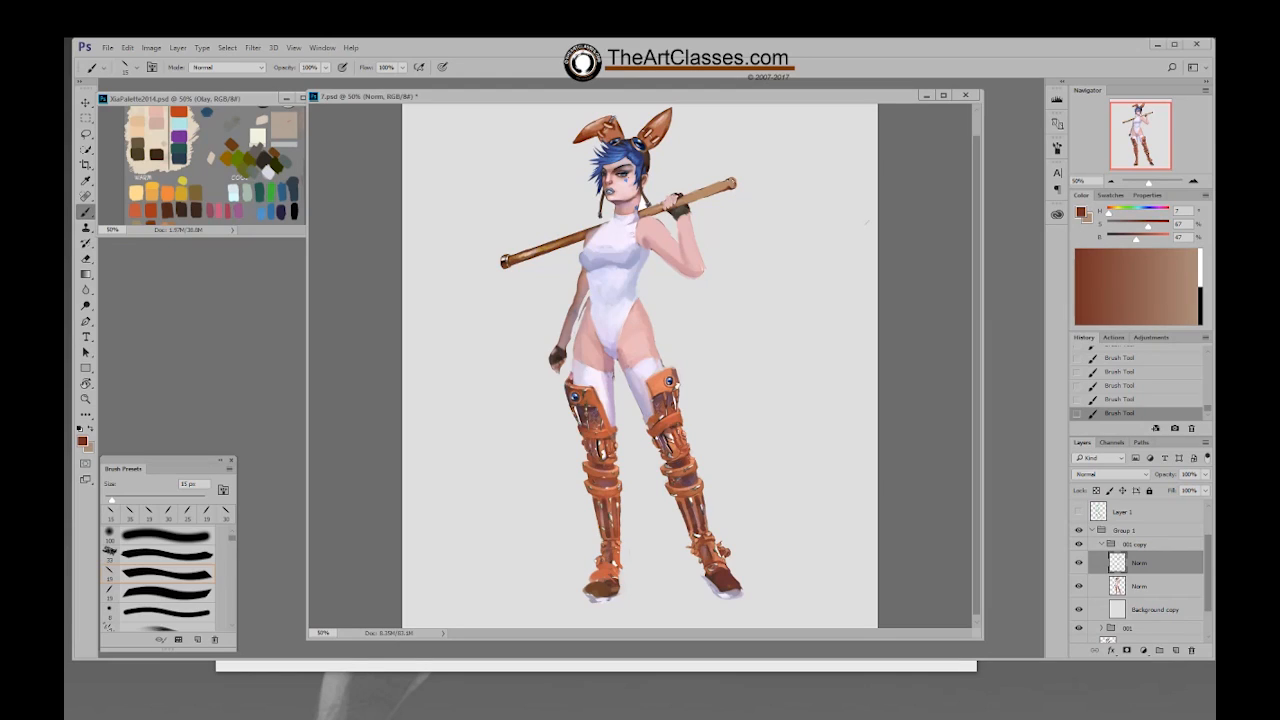
left_click(731, 181, "alt")
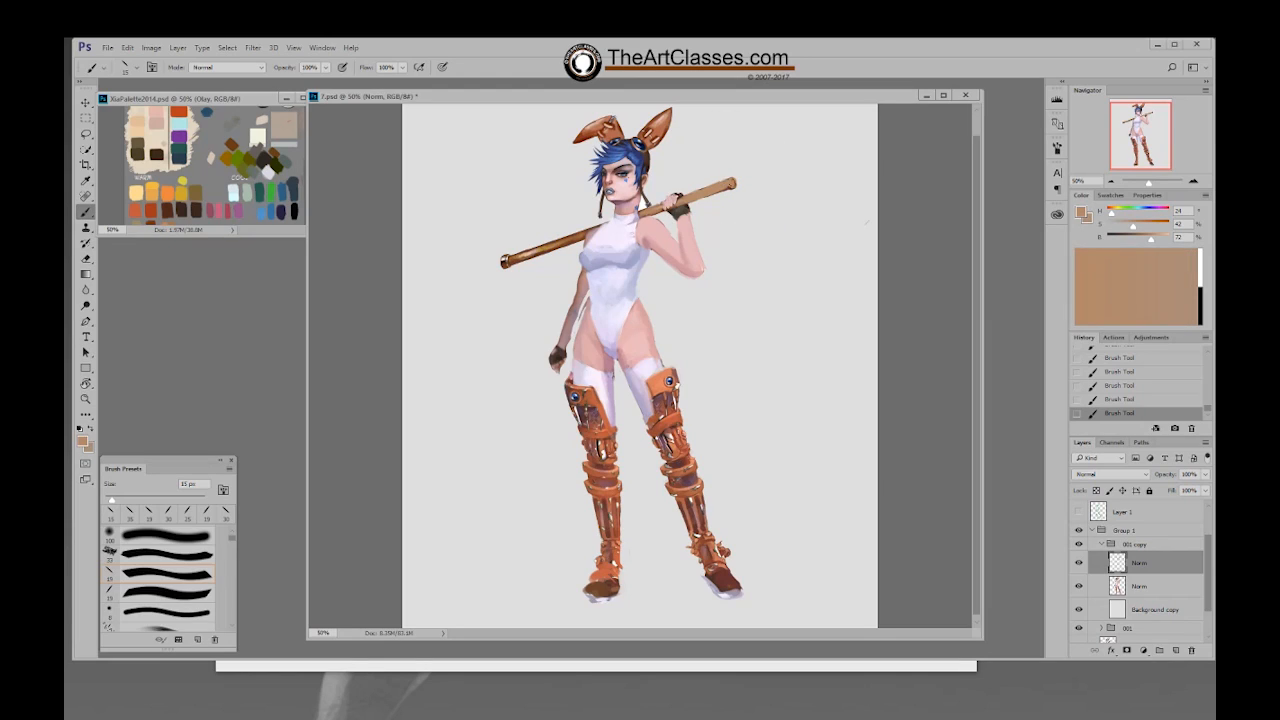
mouse_move(1150, 238)
left_mouse_down()
mouse_move(1136, 232)
mouse_move(1147, 240)
left_mouse_up()
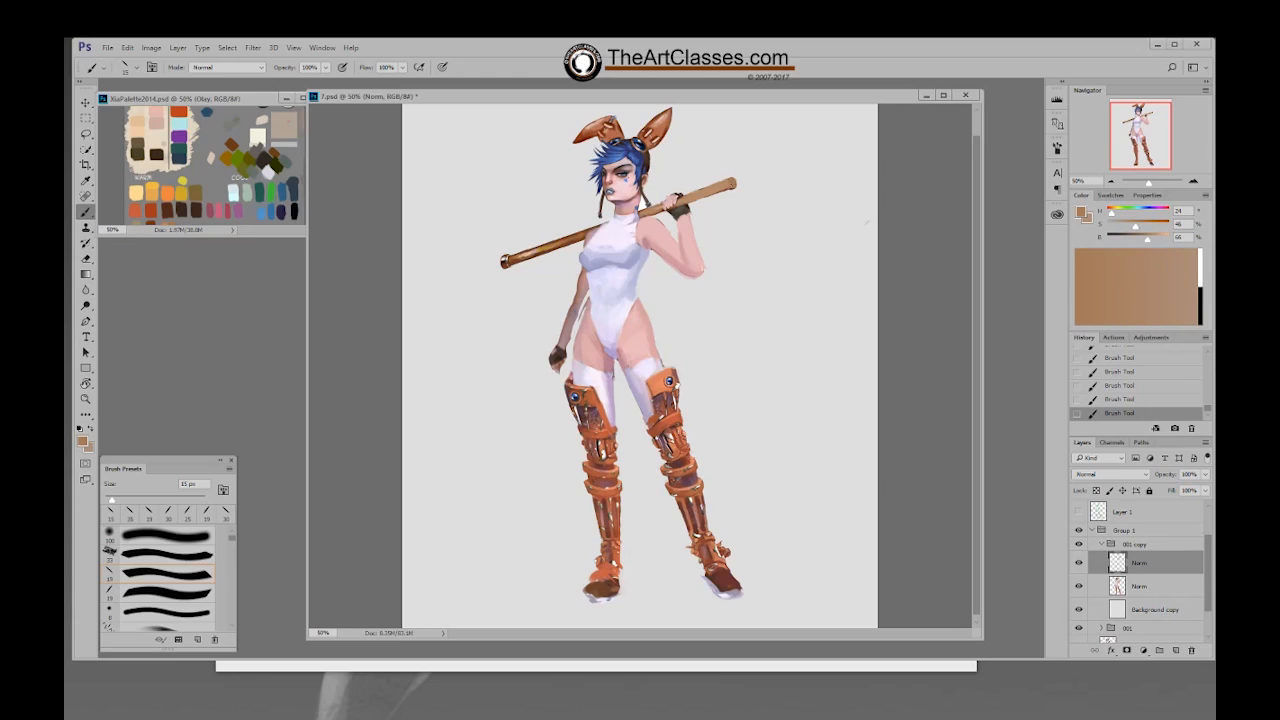
left_click(723, 185, "alt")
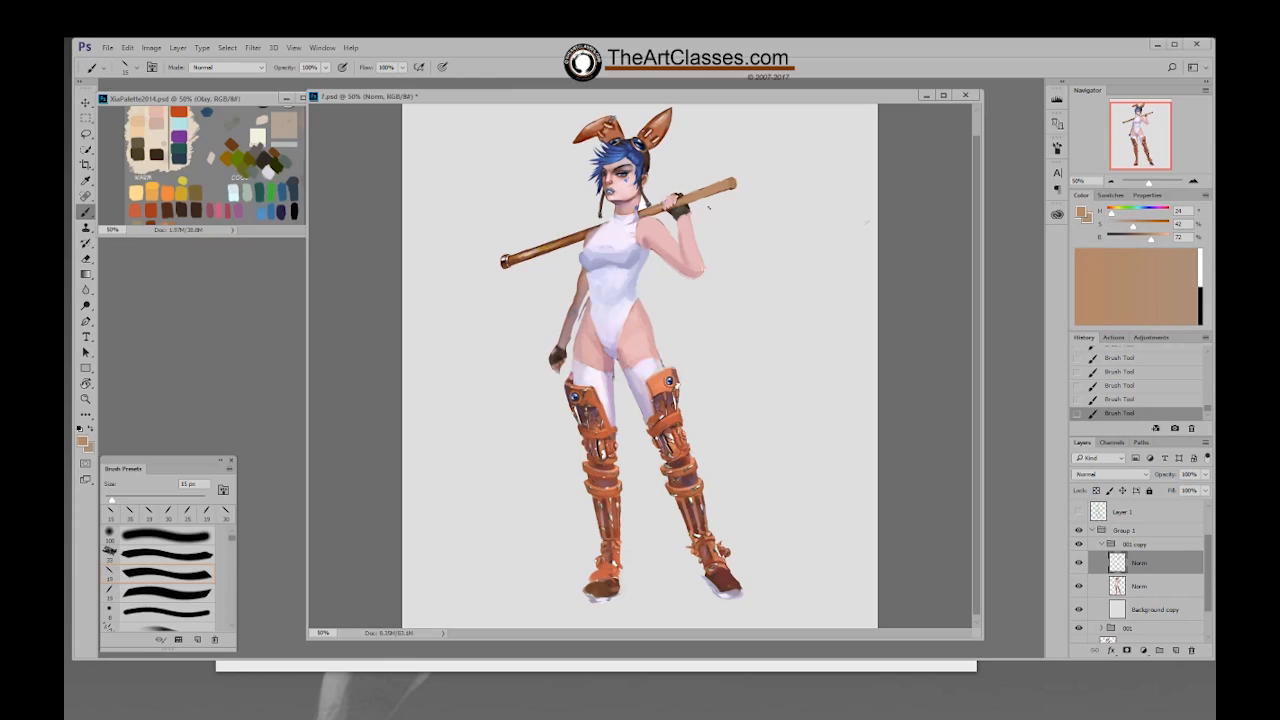
Step: Blend the staff beside the raised hand with brown tones sampled along the staff, and darken the brush color
left_click(560, 242, "alt")
left_click(541, 246, "alt")
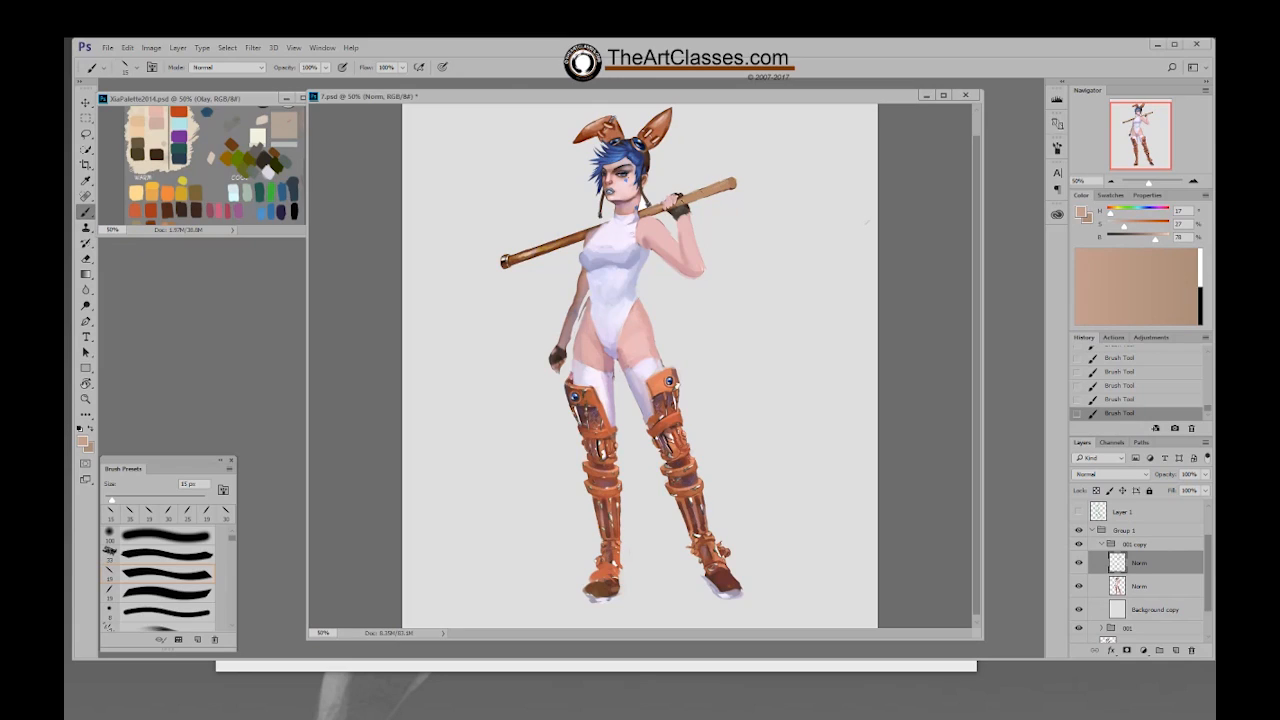
left_click(689, 198, "alt")
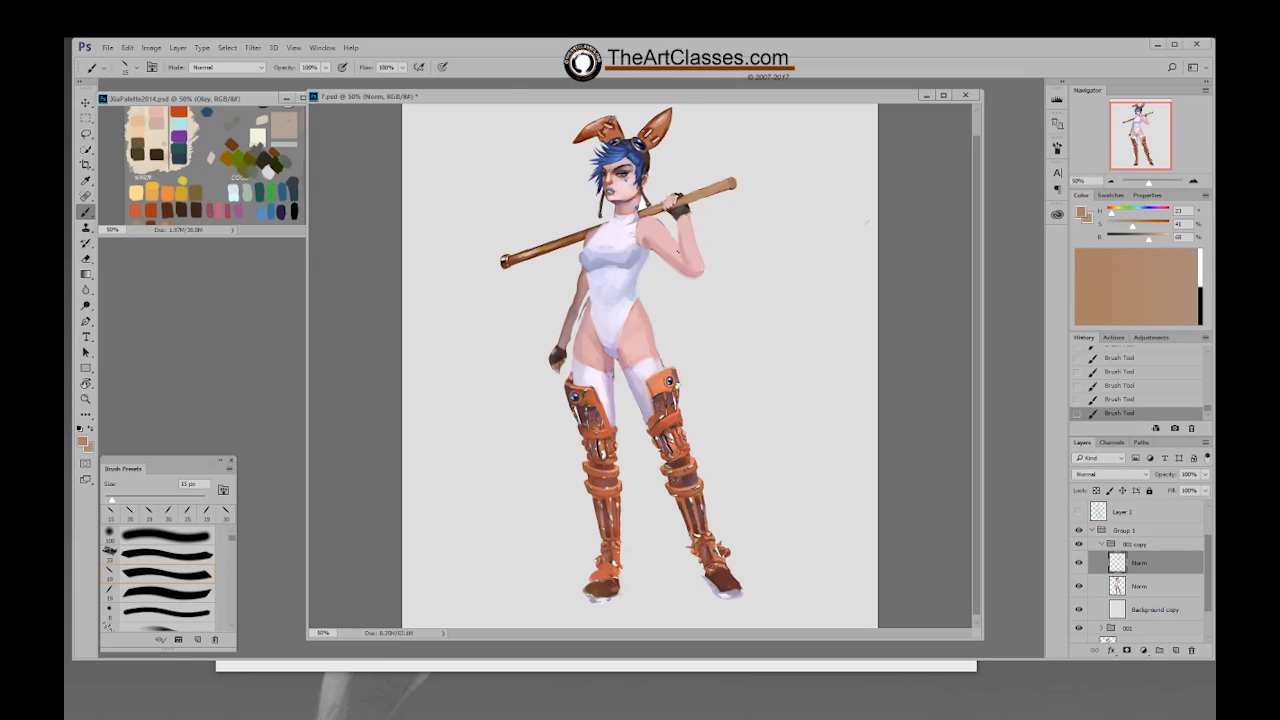
left_click_drag(1143, 231, 1136, 230)
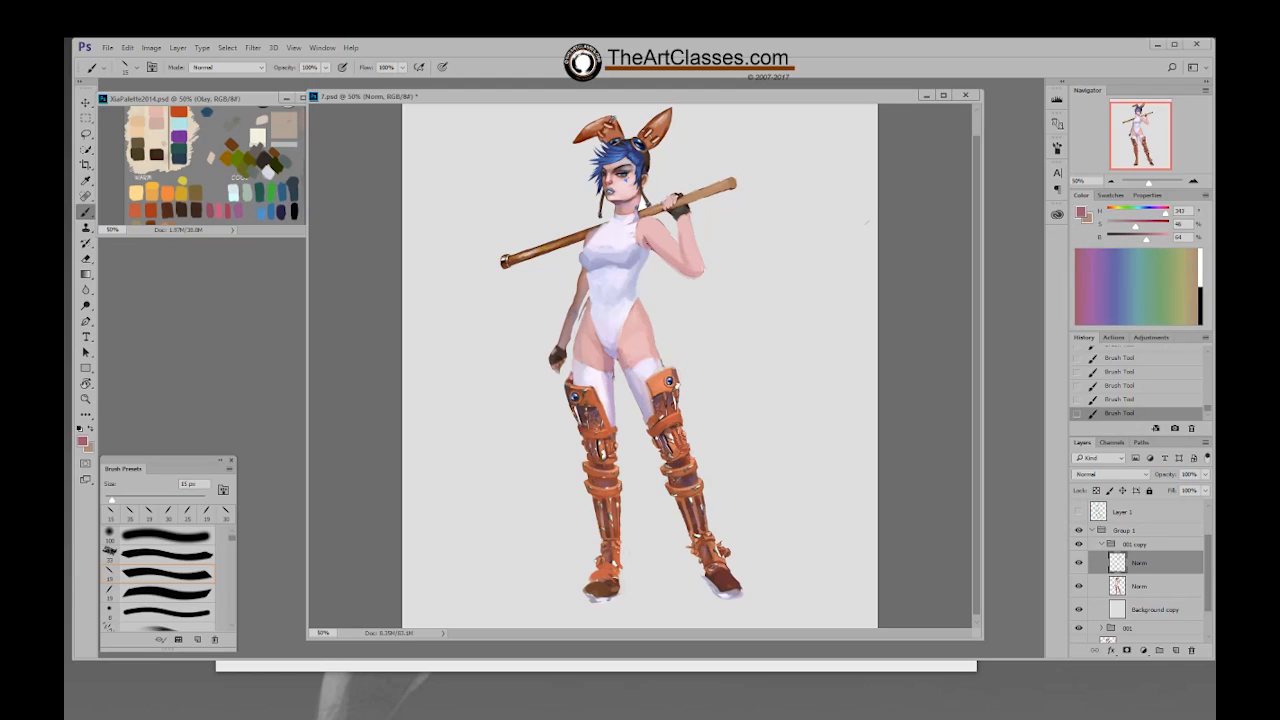
Step: Refine the raised arm, shoulder and adjoining suit edge with sampled lavender and pink skin tones, comparing with the upper Norm layer hidden
left_click(651, 253, "alt")
left_click(646, 258, "alt")
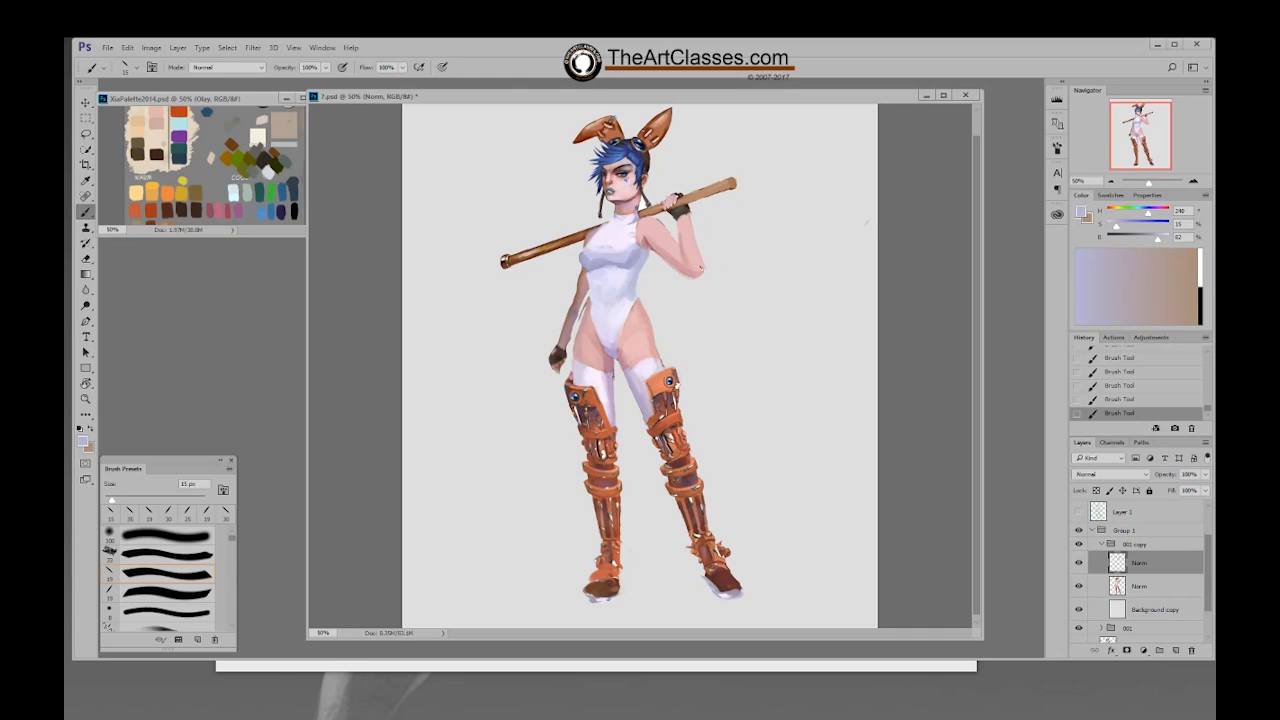
left_click(684, 233, "alt")
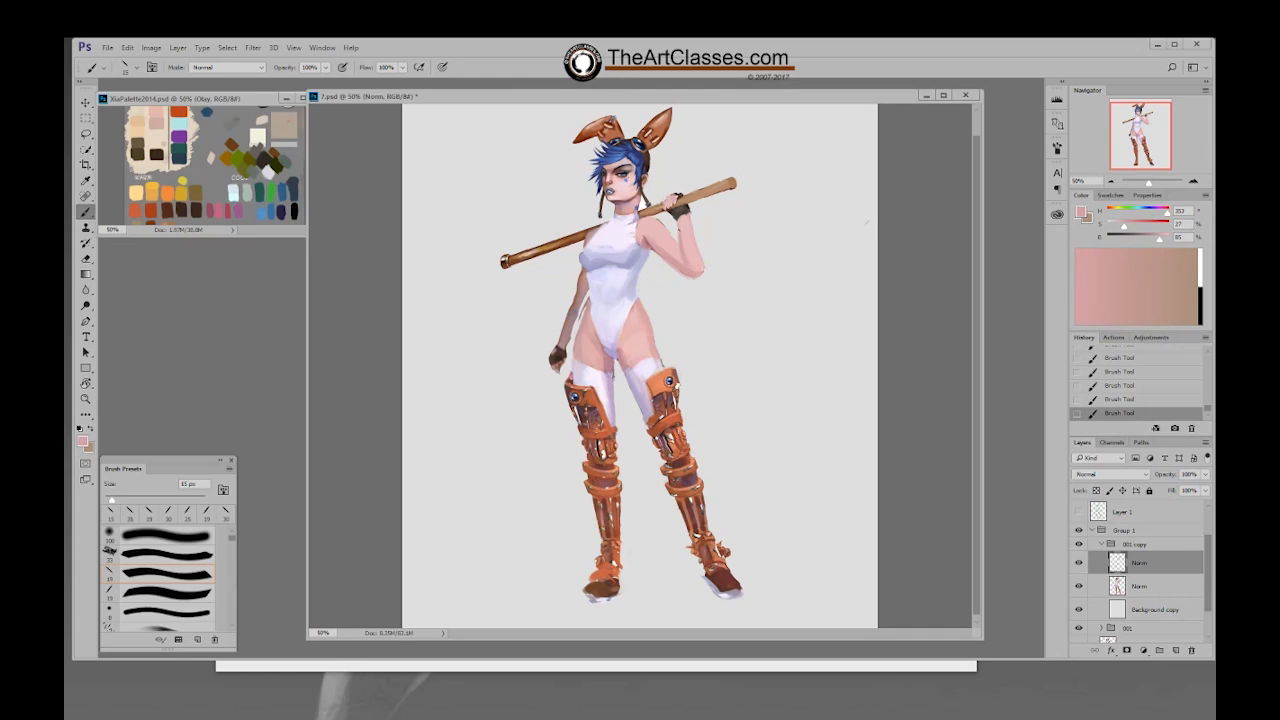
left_click(688, 236, "alt")
left_click(1078, 562)
left_click(1078, 562)
left_click(659, 218, "alt")
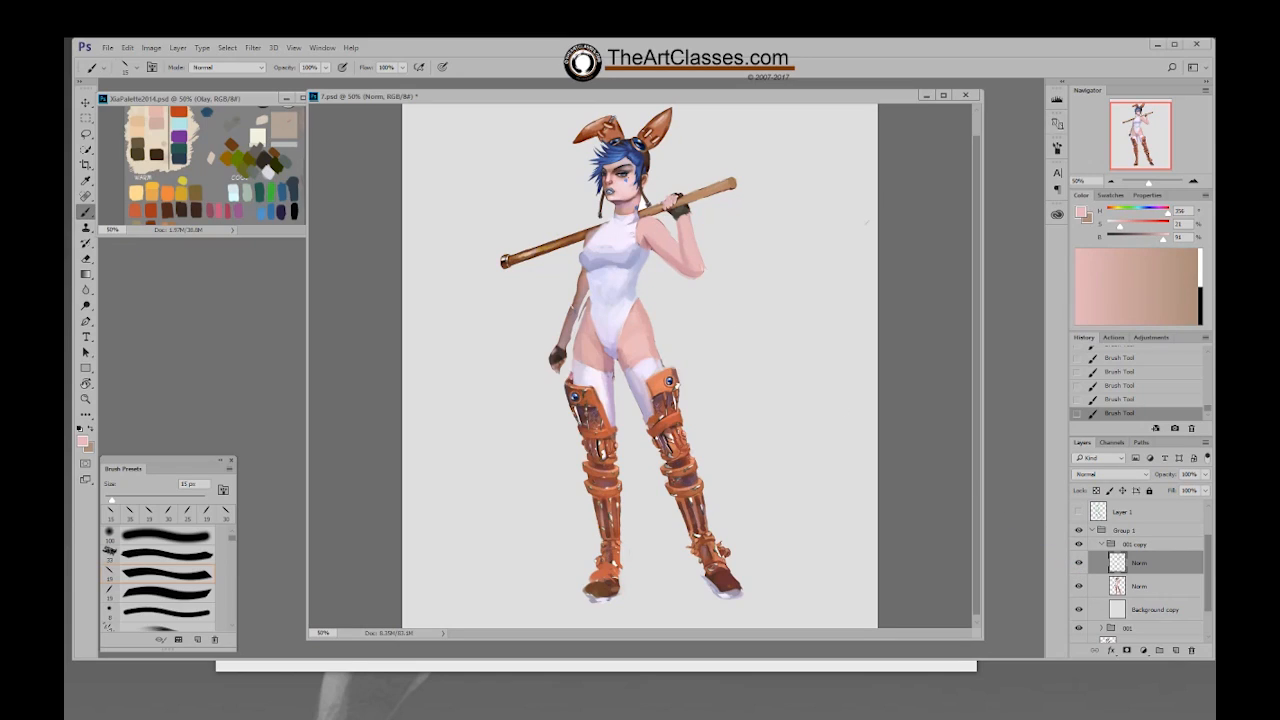
Step: Repaint the lowered arm from elbow to wrist in pink skin tone sampled from the thigh, using a 30 px brush
left_click(582, 304, "alt")
key("bracketright")
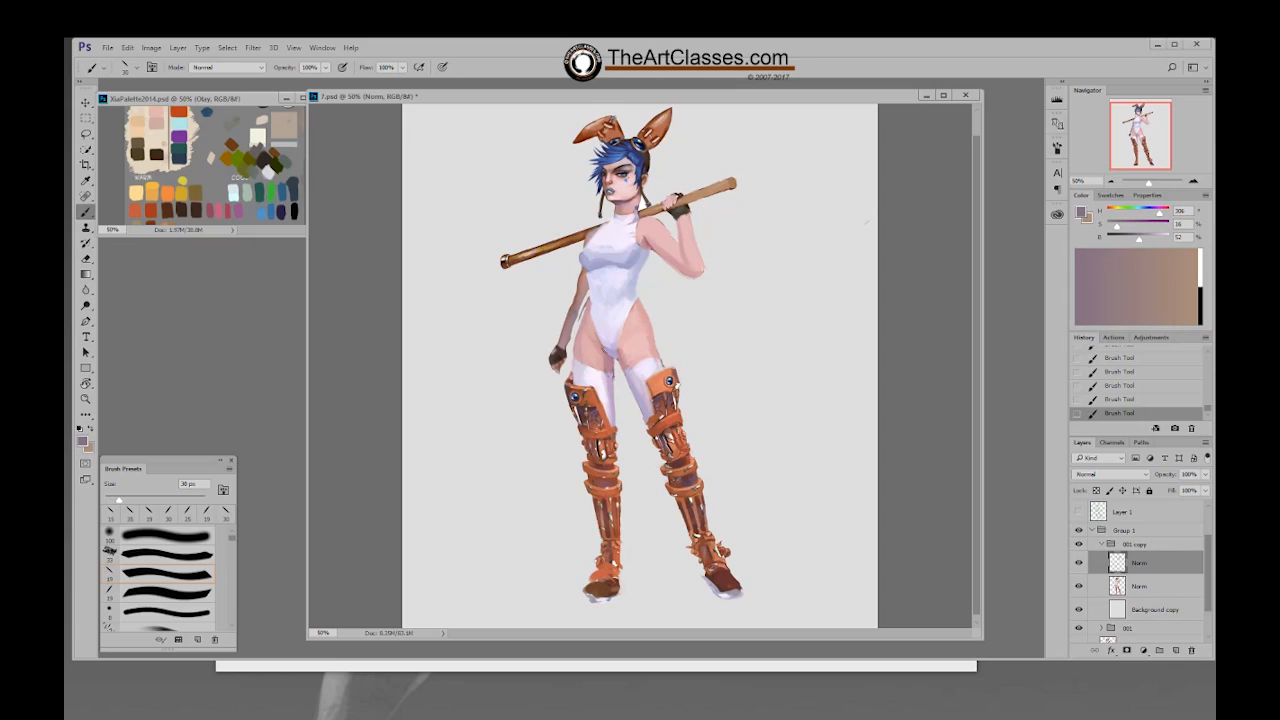
left_click(601, 351, "alt")
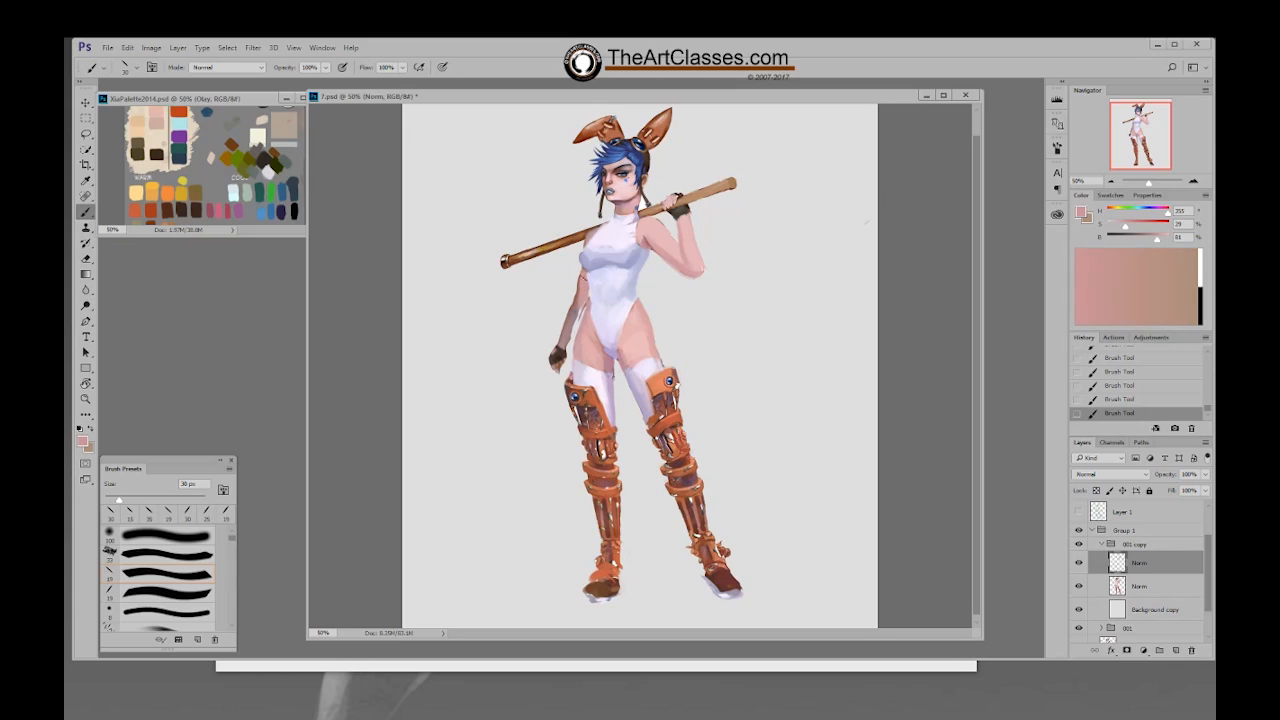
left_click_drag(576, 292, 565, 340)
Step: Reshape the lowered hand's dark brown glove, its wrist strap and the fingers using sampled glove and skin tones
left_click(560, 348, "alt")
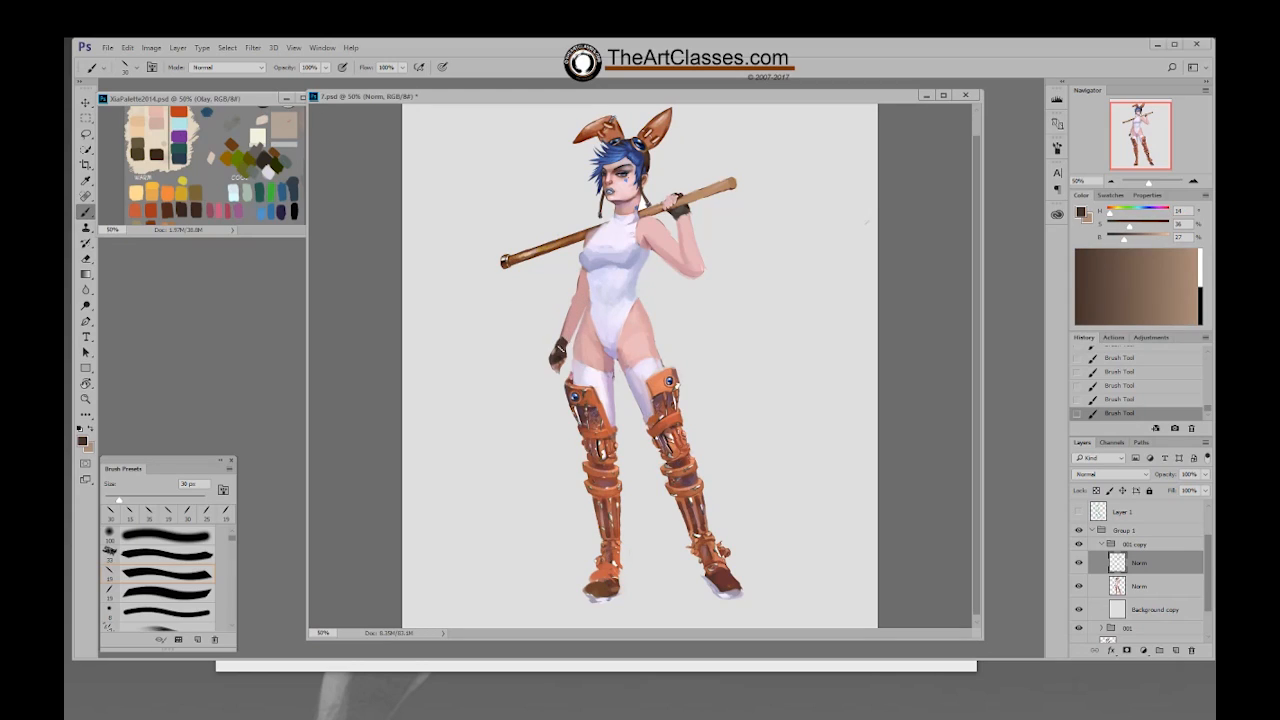
left_click(562, 355, "alt")
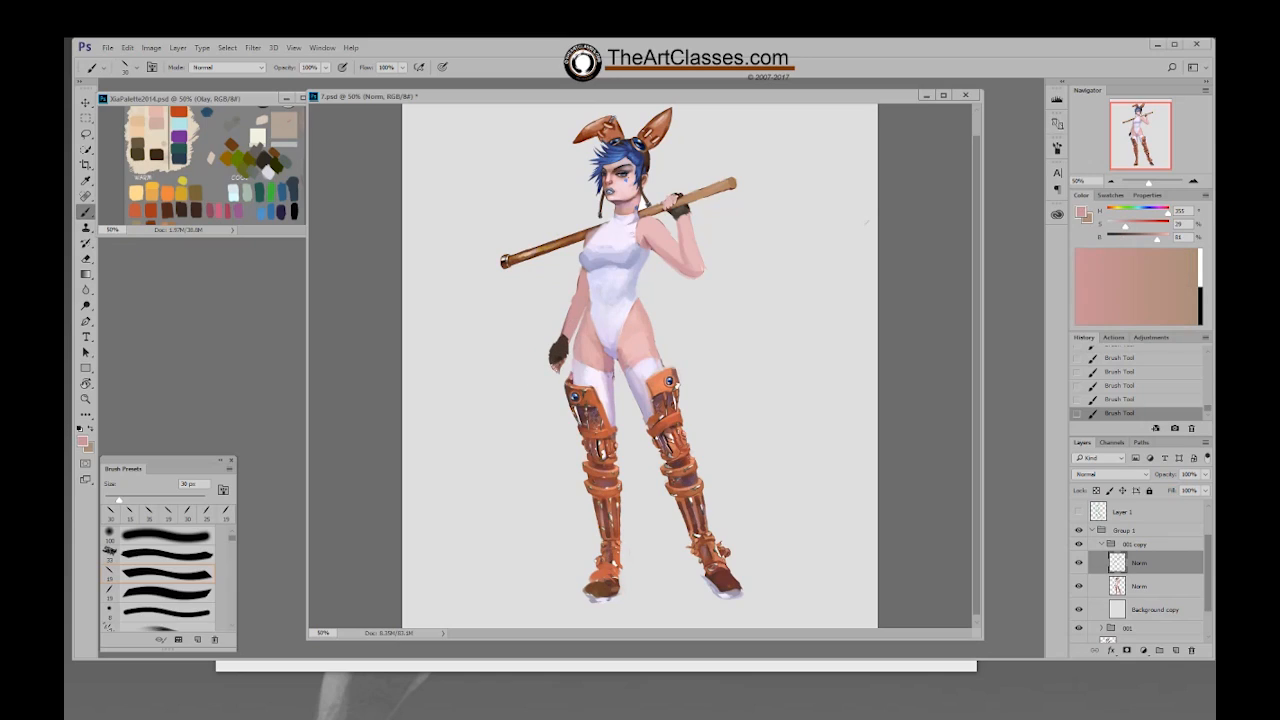
left_click(562, 340, "alt")
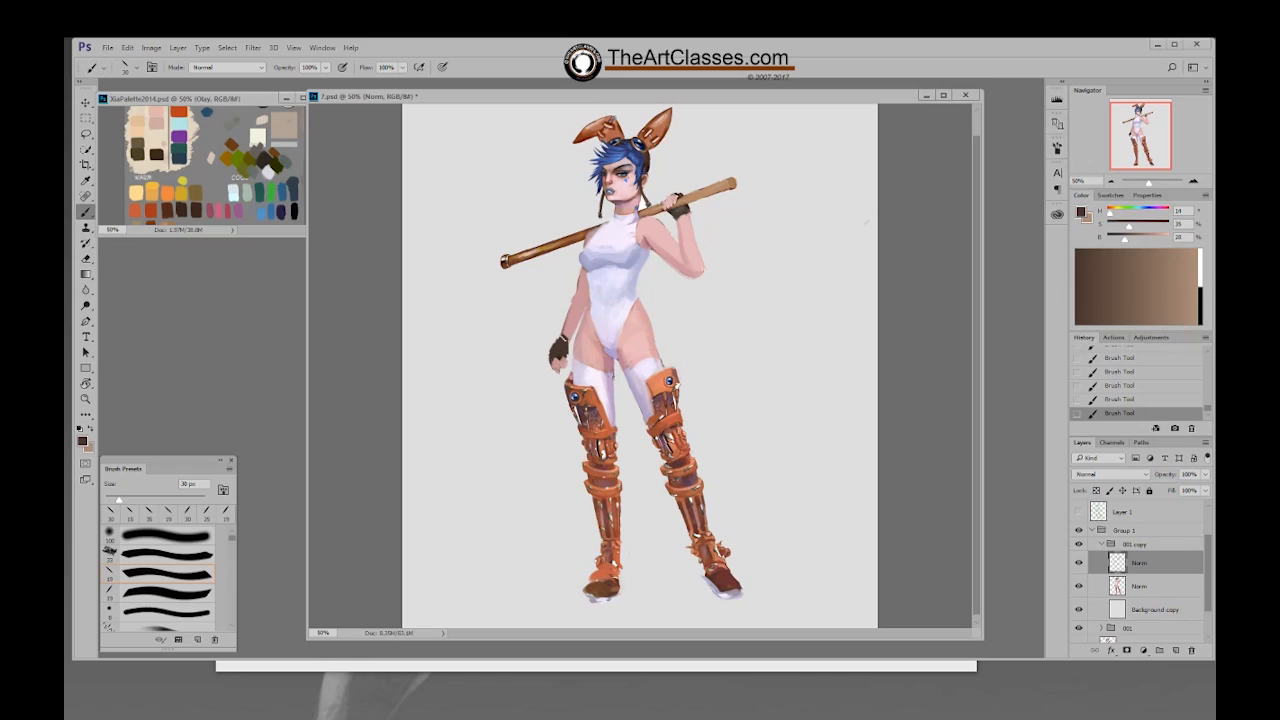
left_click_drag(565, 346, 565, 354)
left_click(564, 347, "alt")
left_click_drag(563, 344, 565, 350)
left_click(568, 336, "alt")
key("bracketleft")
key("bracketleft")
left_click(567, 341, "alt")
Step: Repaint the shoulder of the lowered arm and the suit's armhole edge with sampled skin and lavender, reducing the brush to 20 px
left_click(597, 238, "alt")
key("bracketright")
key("bracketright")
key("bracketright")
left_click(588, 276, "alt")
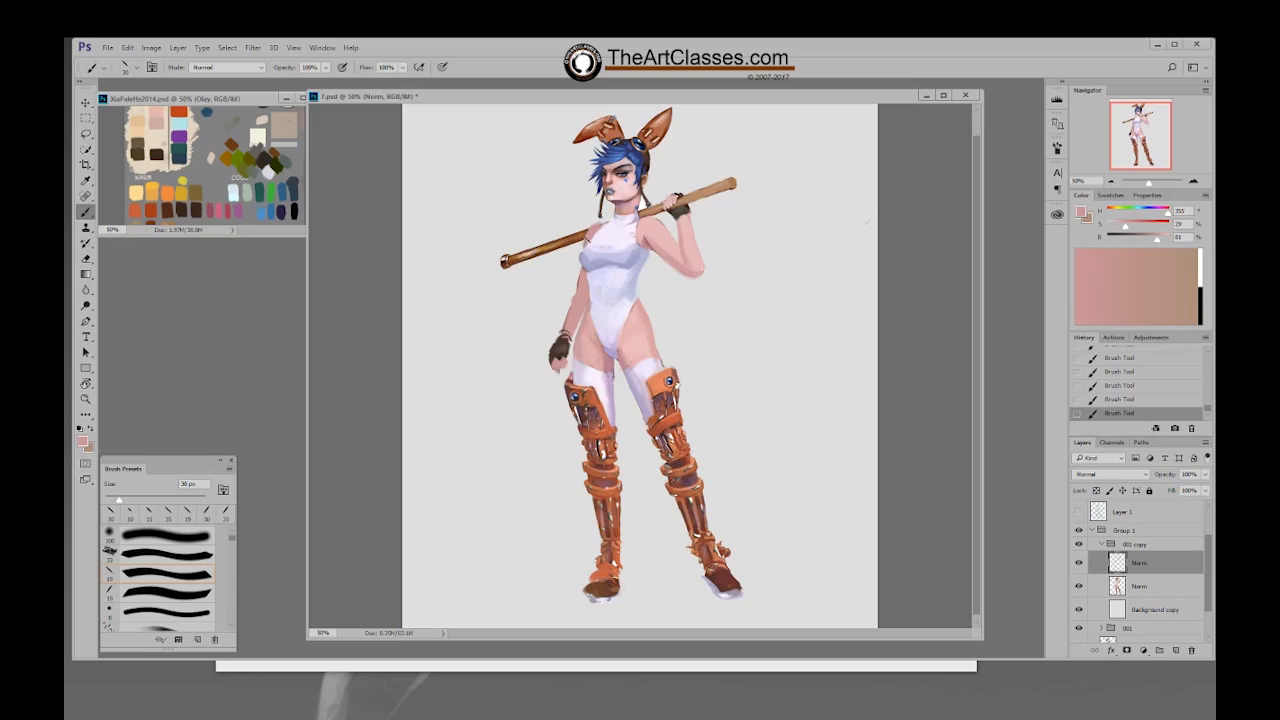
key("[")
left_click(586, 251, "alt")
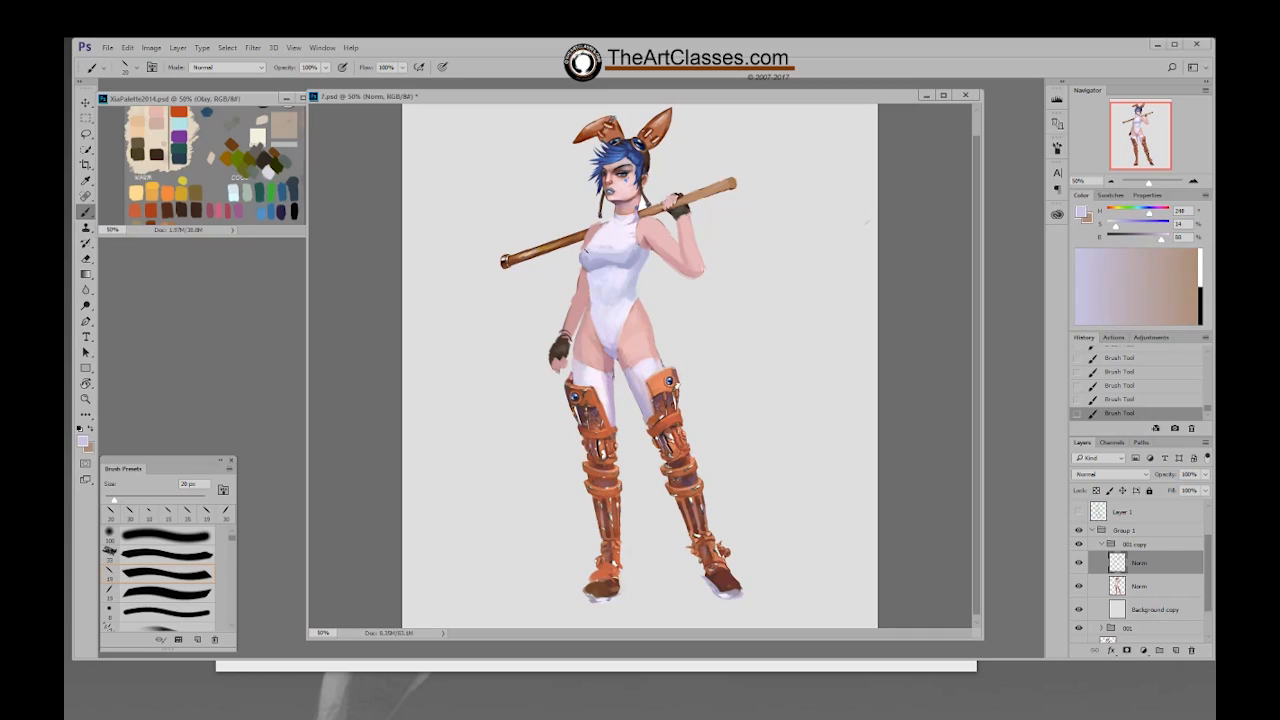
left_click_drag(598, 230, 597, 241)
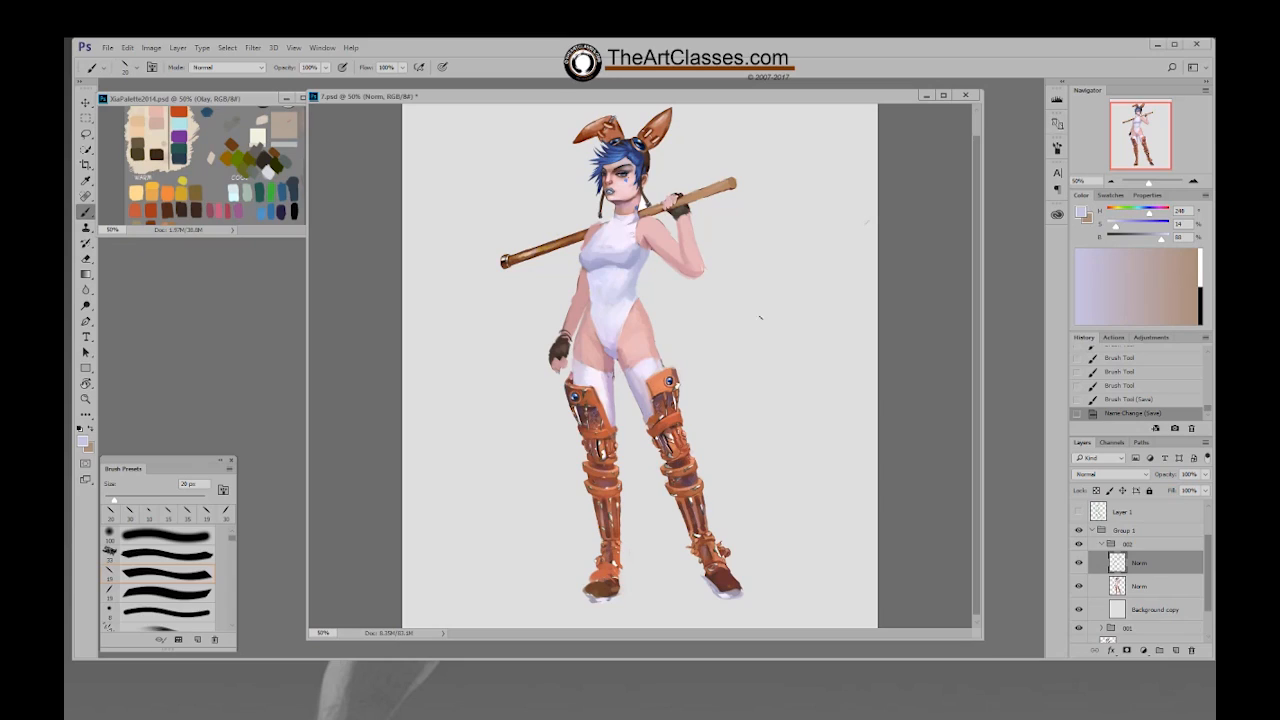
Step: Erase at the stray mark beside the figure and trim the raised elbow's outer edge on both Norm layers with a 25 px eraser
left_click(1160, 586)
key("e")
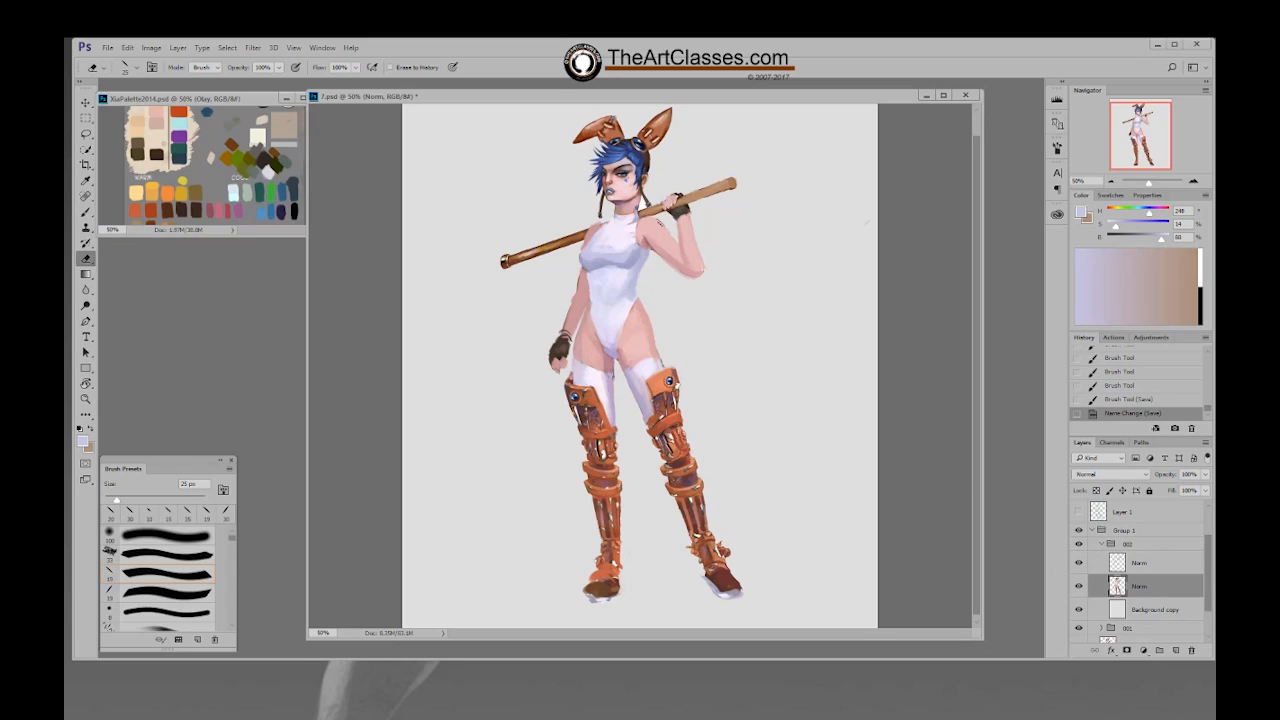
left_click(866, 222)
left_click(706, 270)
left_click(1140, 564)
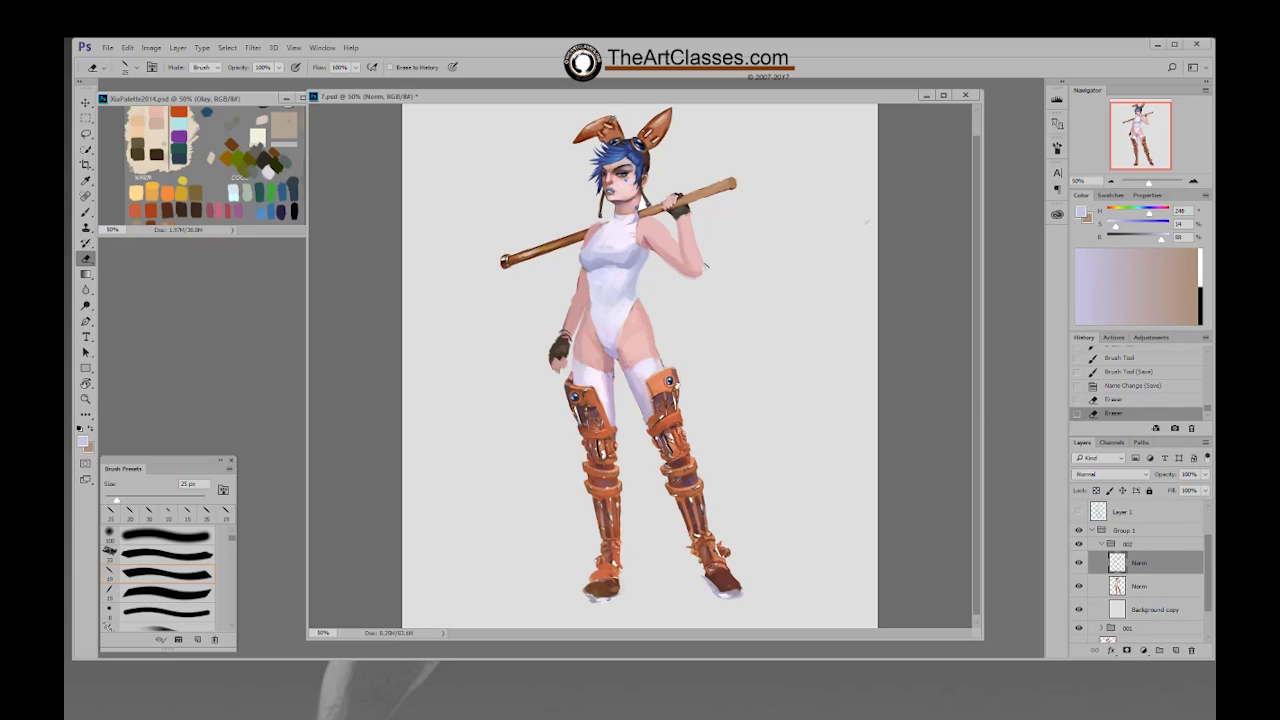
left_click(706, 270)
Step: Smooth the raised elbow and upper arm with light pink sampled from the elbow, using a 20 px brush
key("b")
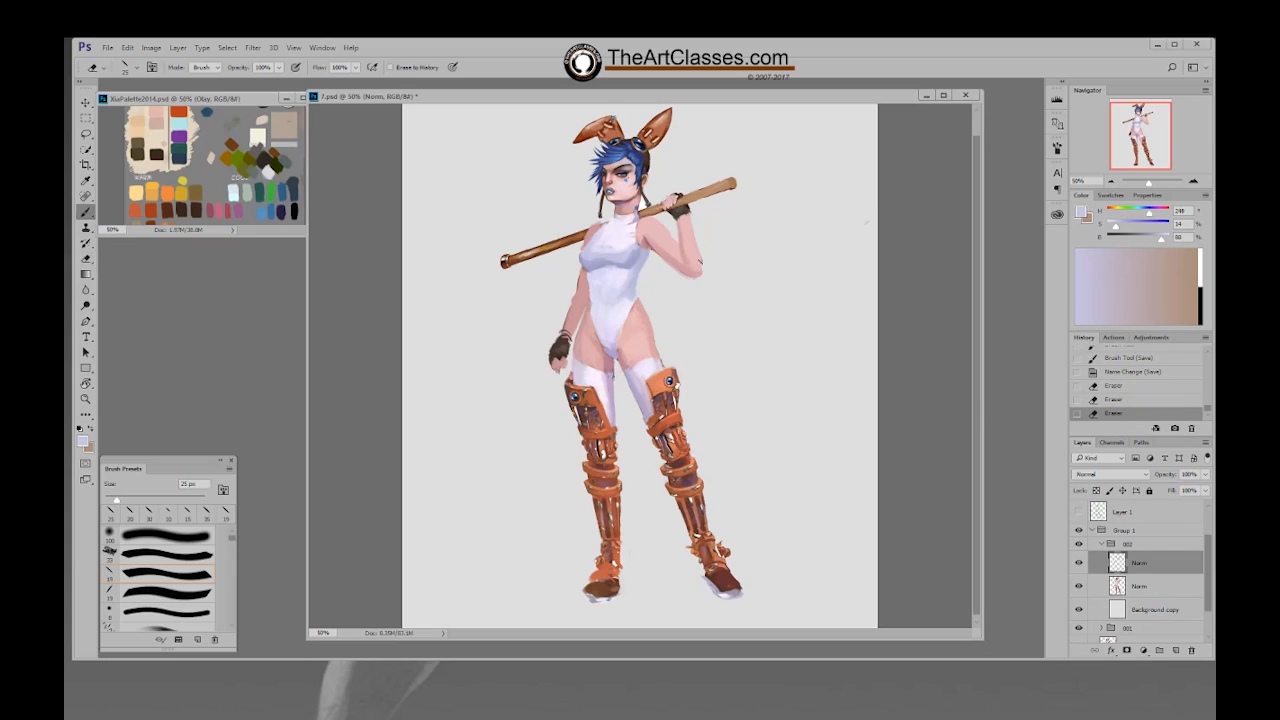
left_click(701, 263, "alt")
left_click(701, 266)
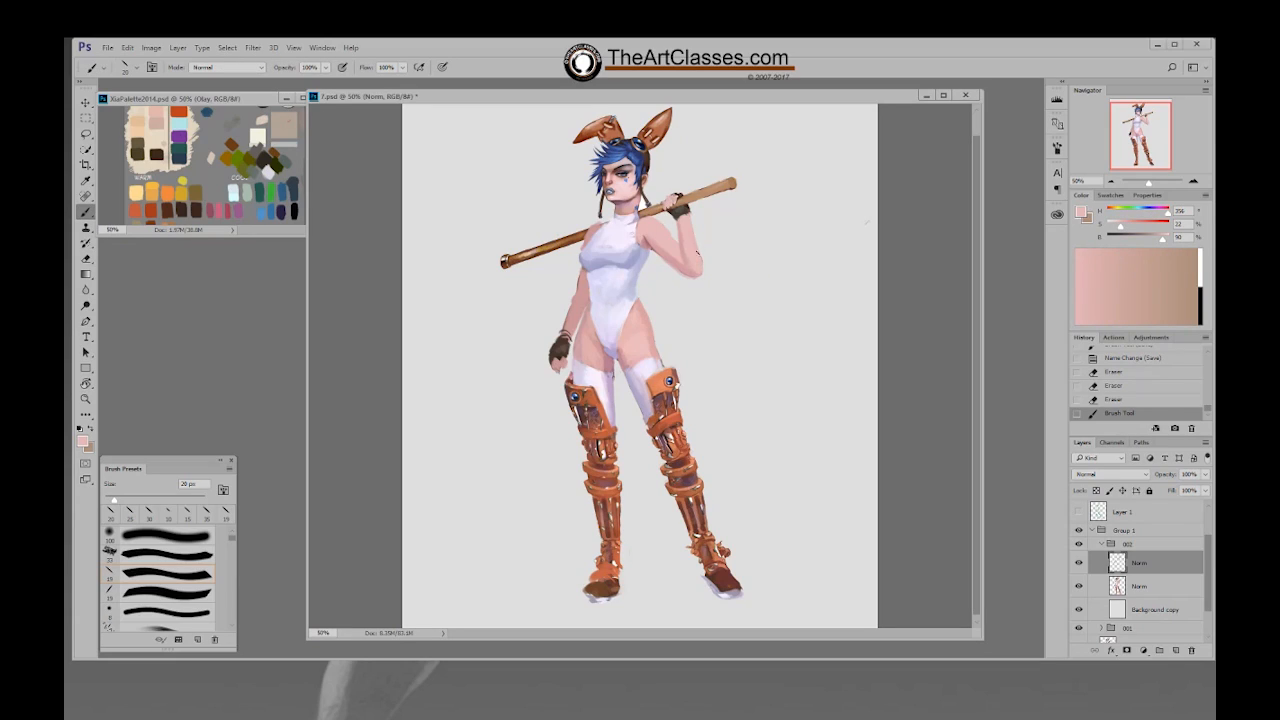
left_click(701, 268)
left_click(688, 262)
left_click(678, 248)
left_click(668, 232)
Step: Clean up the raised upper arm toward the shoulder with the 25 px eraser and select the lower Norm layer
key("e")
left_click_drag(672, 236, 658, 216)
left_click(1148, 590)
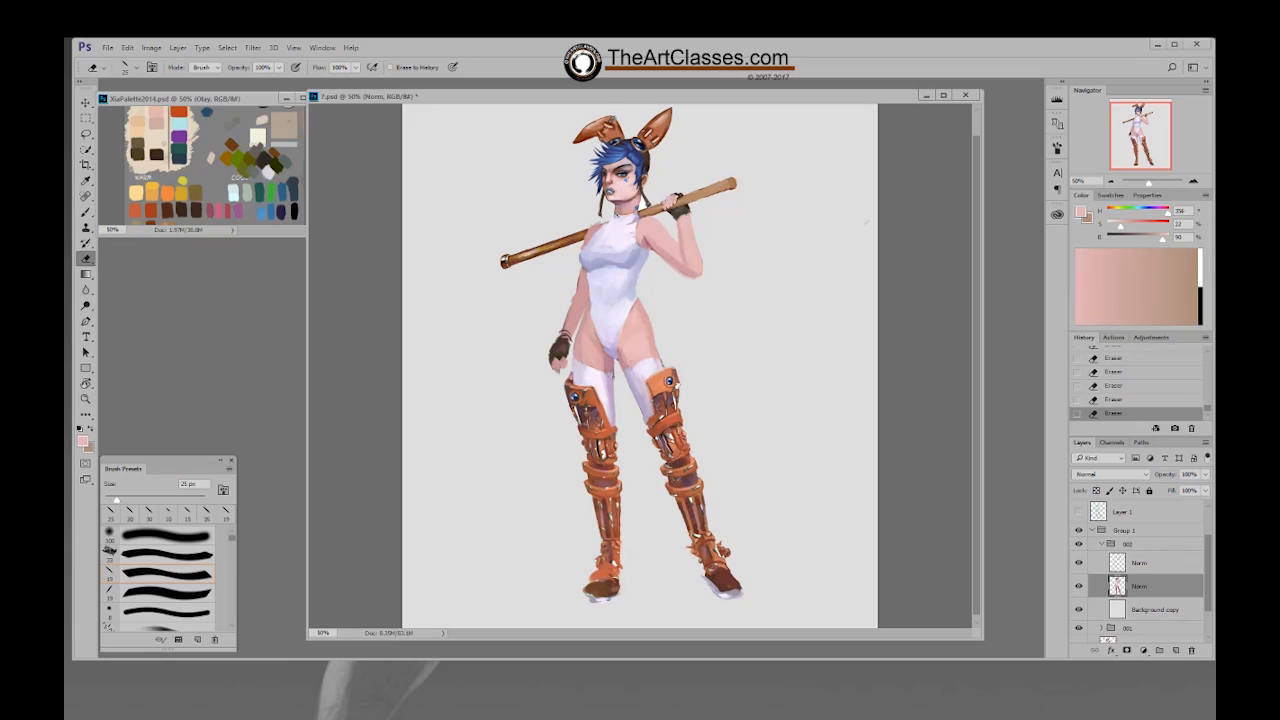
Step: Paint the suit's collar and neckline edge on the upper Norm layer with sampled off-white and skin tones, using a 20 px brush
left_click(1160, 566)
key("b")
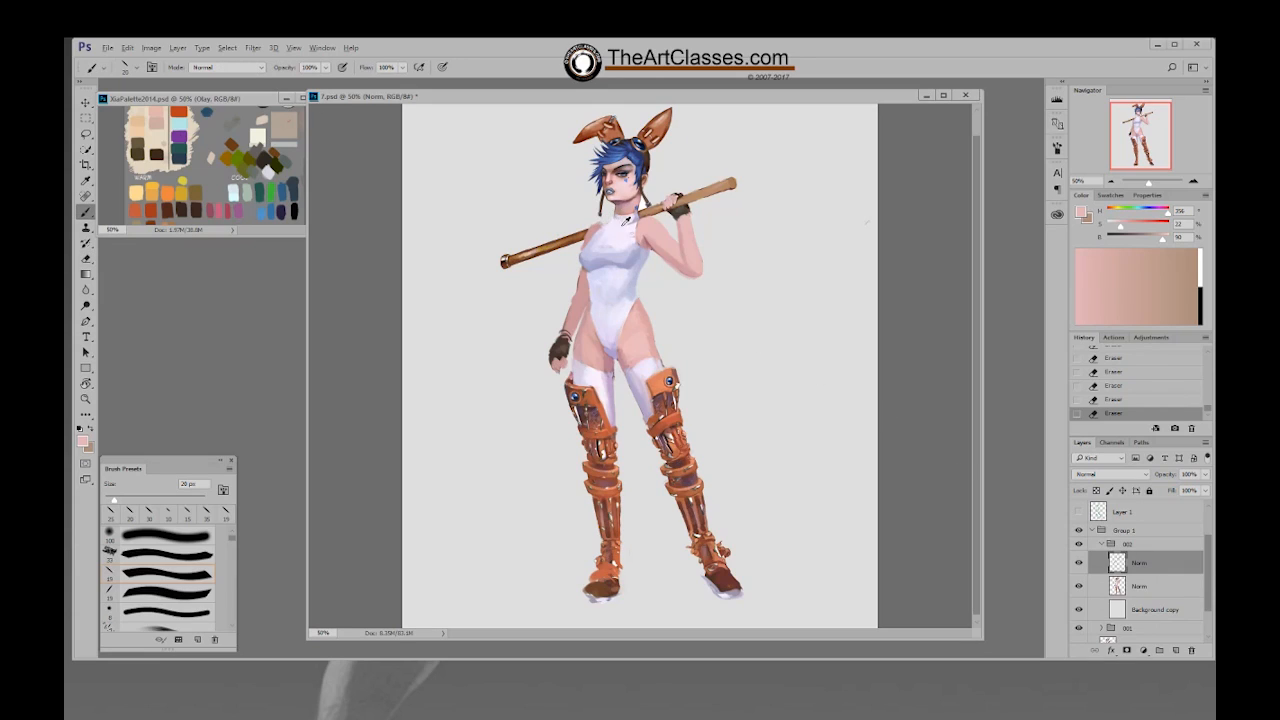
left_click(613, 222, "alt")
left_click(610, 220)
left_click(606, 217)
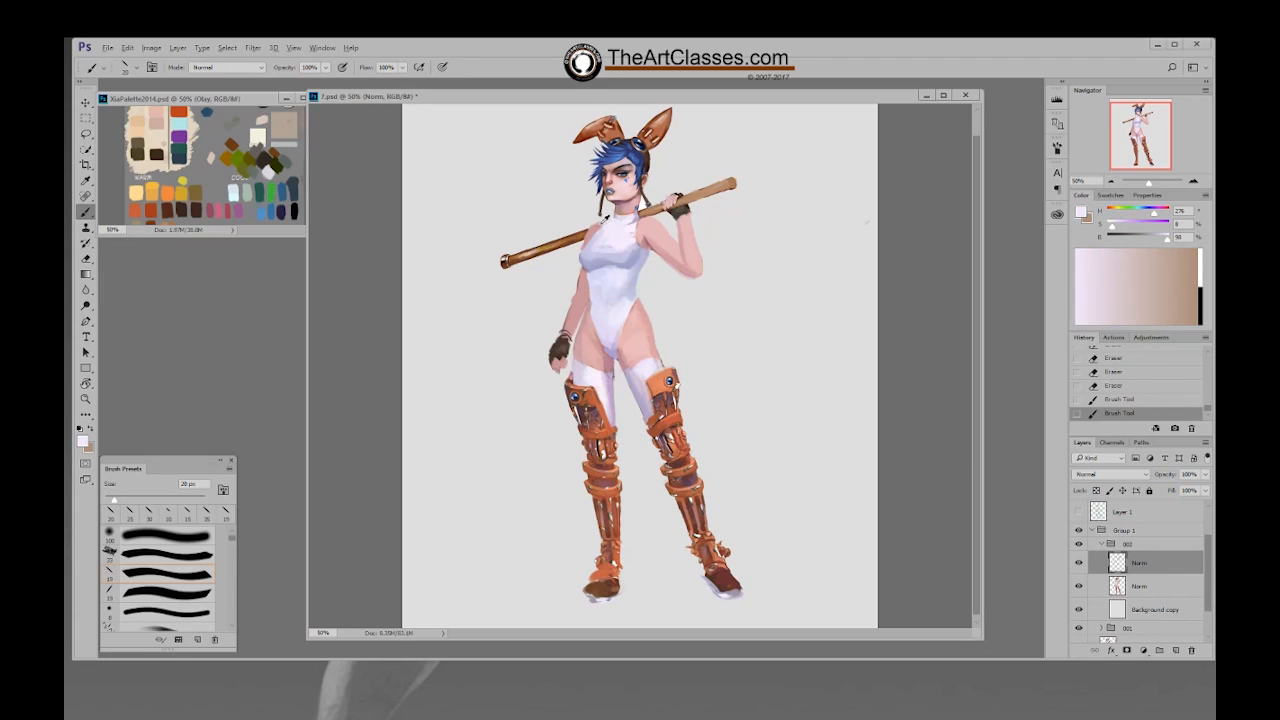
left_click(606, 218, "alt")
left_click(604, 219)
left_click(603, 217)
left_click(604, 218)
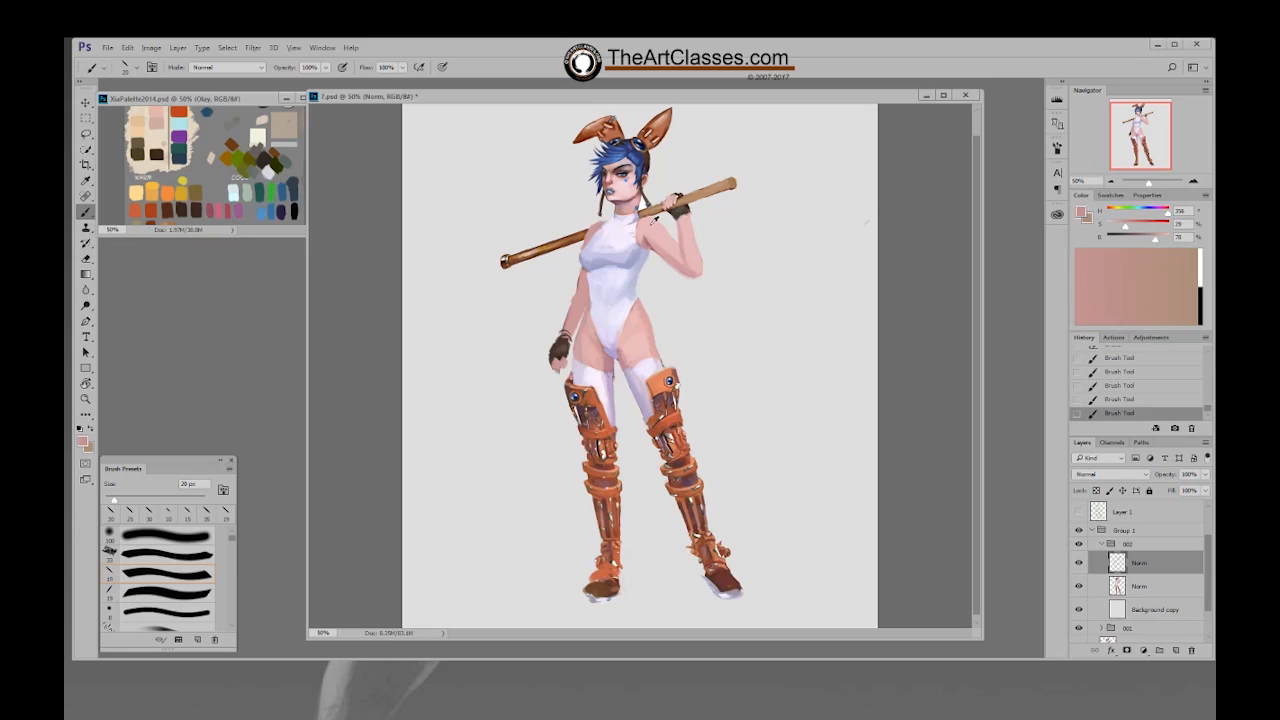
Step: Touch up the raised arm's shoulder and the lowered arm with pink skin tones sampled from the shoulder, thigh and arm
left_click(654, 223, "alt")
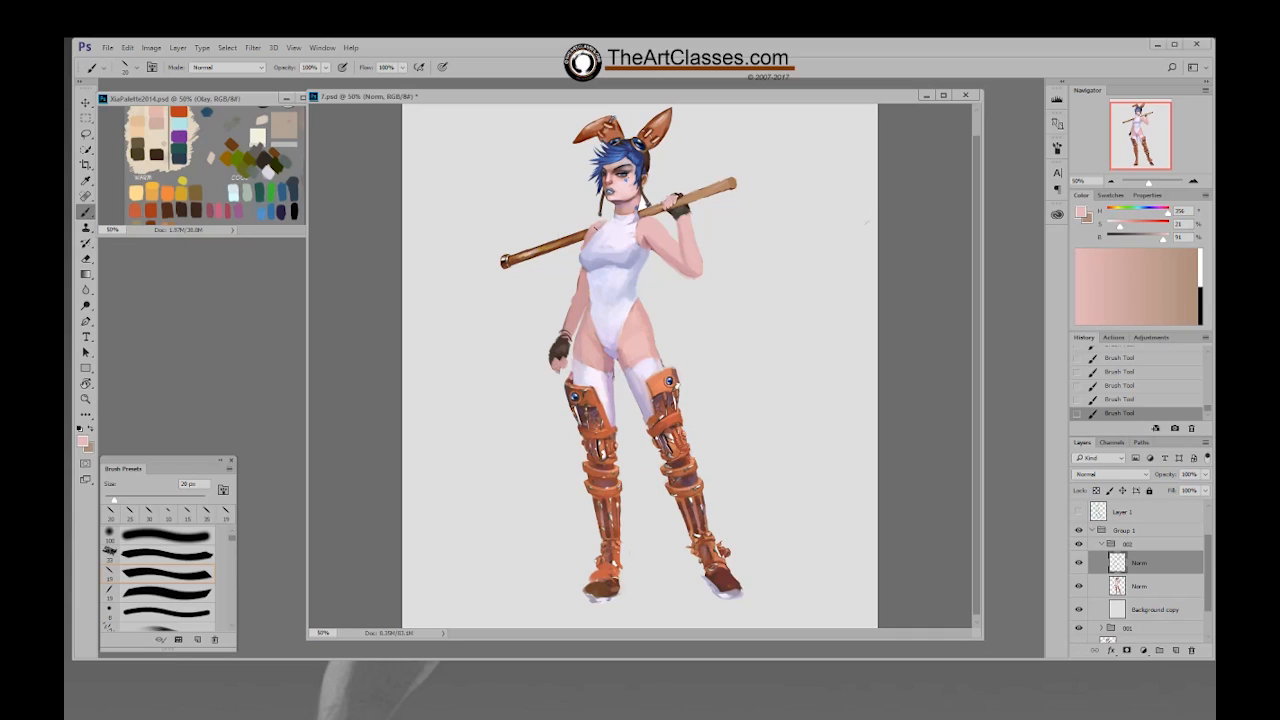
left_click(595, 348, "alt")
left_click(579, 289, "alt")
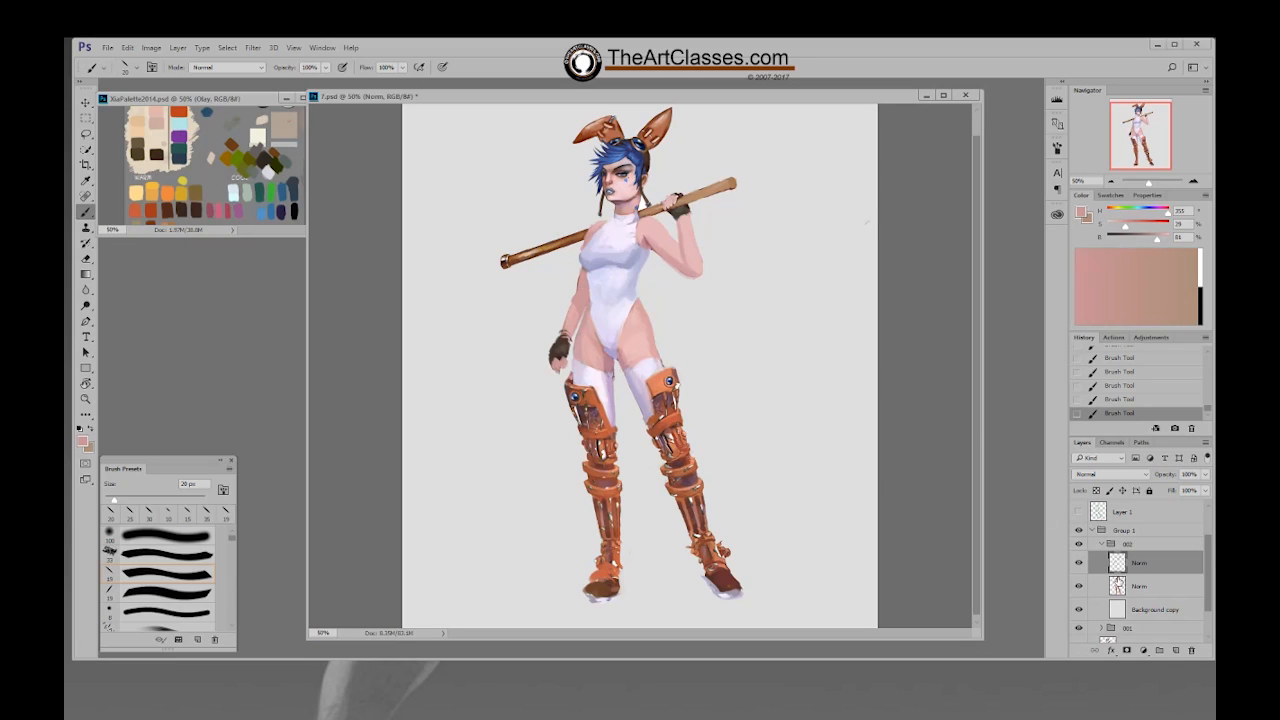
Step: Erase the inner edge of the lowered arm beside the waist on the lower Norm layer with a 25 px eraser
left_click(1130, 586)
key("e")
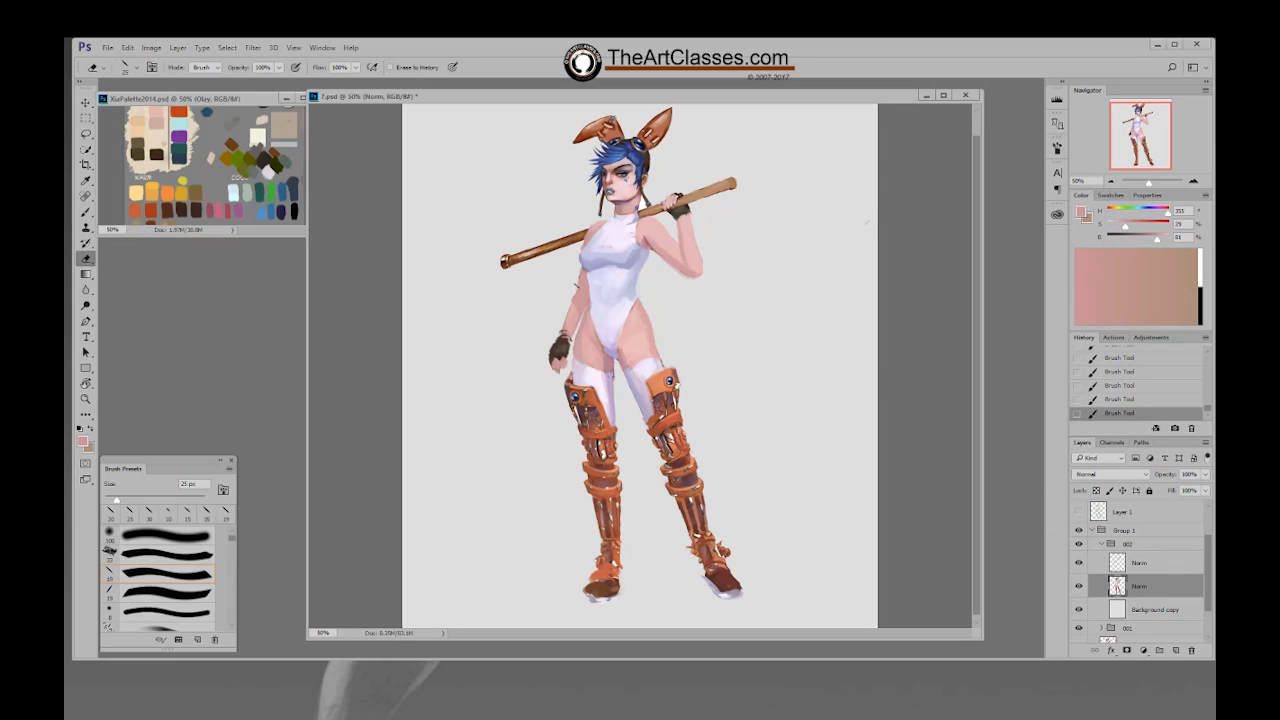
left_click(575, 316)
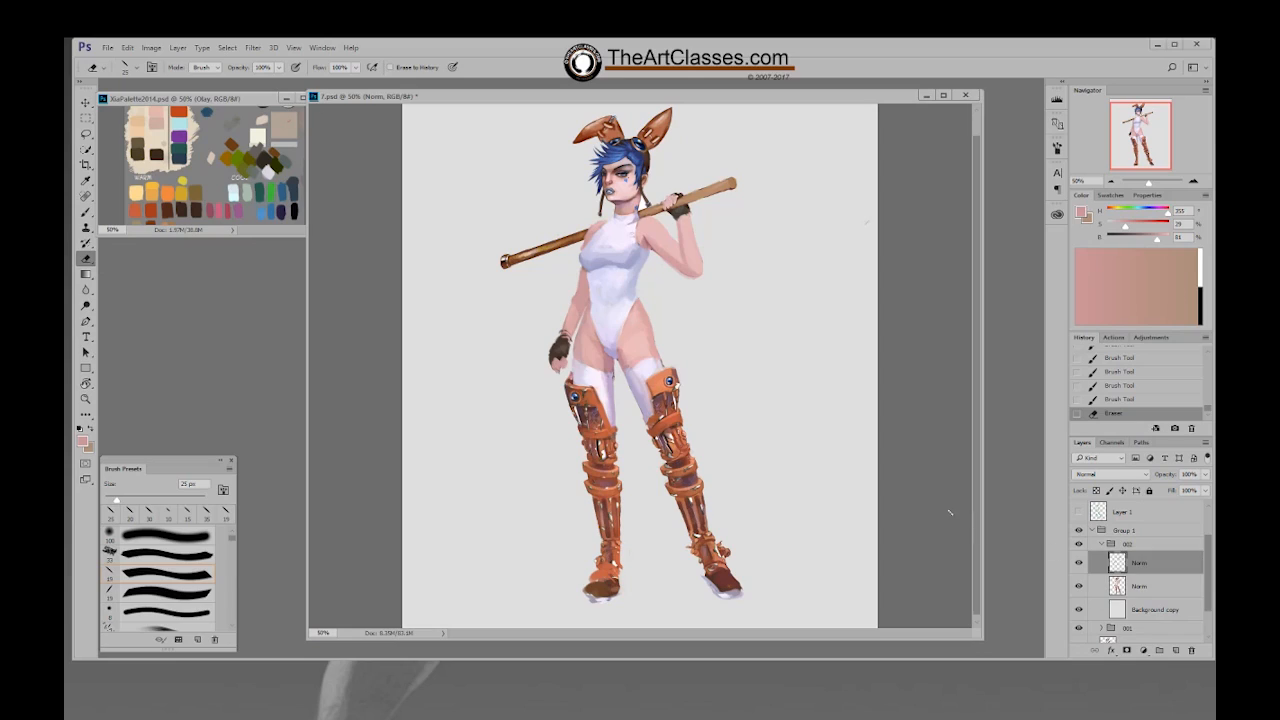
Step: Paint the lowered forearm and its edge beside the hip with sampled pink skin tones on the upper Norm layer, using a 20 px brush
key("alt+bracketright")
key("b")
left_click(573, 307, "alt")
left_click(569, 311)
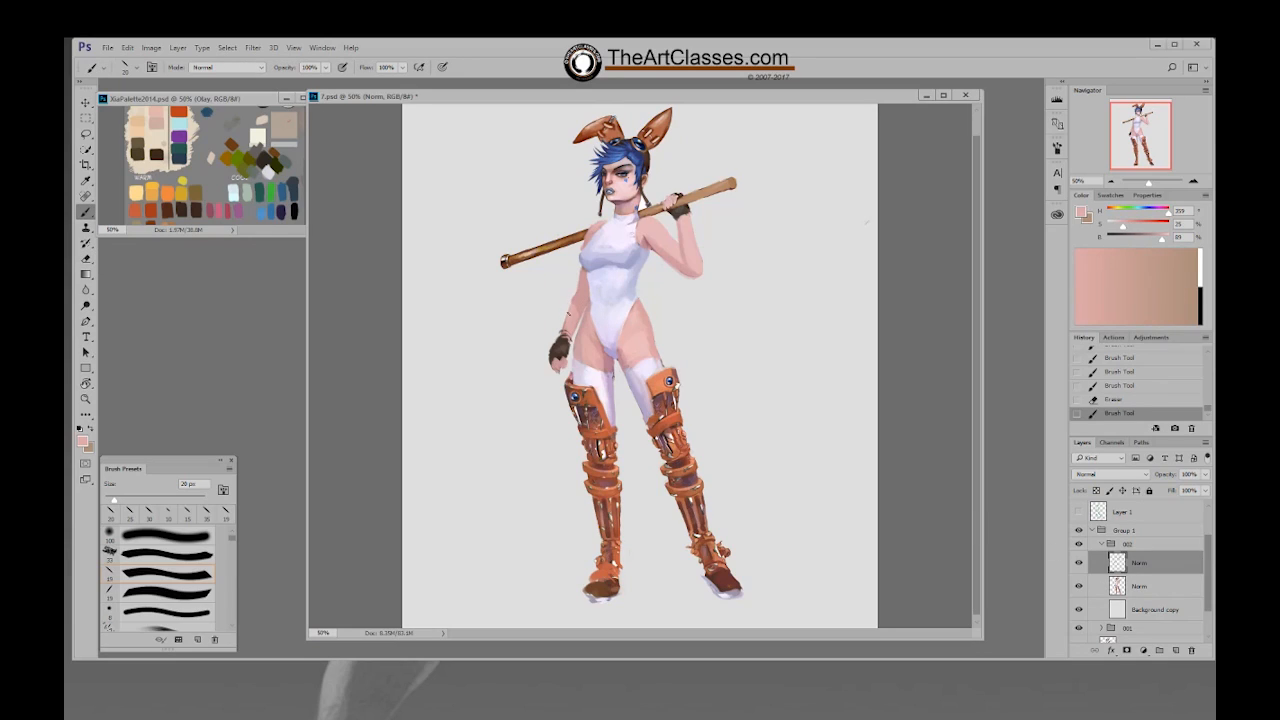
left_click_drag(569, 311, 574, 317)
left_click(575, 312, "alt")
left_click_drag(580, 307, 583, 311)
left_click(590, 306, "alt")
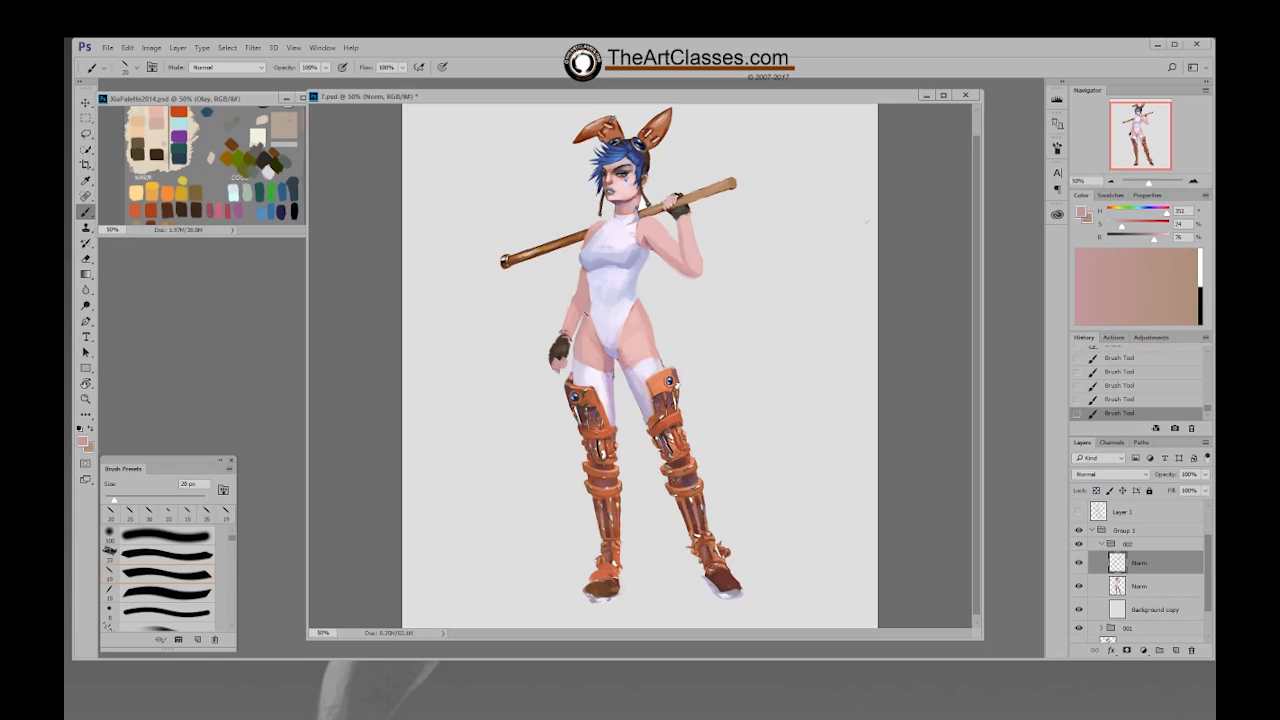
Step: Shade the junction of the lowered upper arm and the suit's side below the chest with sampled lavender and brownish skin tones
left_click(583, 285, "alt")
left_click(585, 268, "alt")
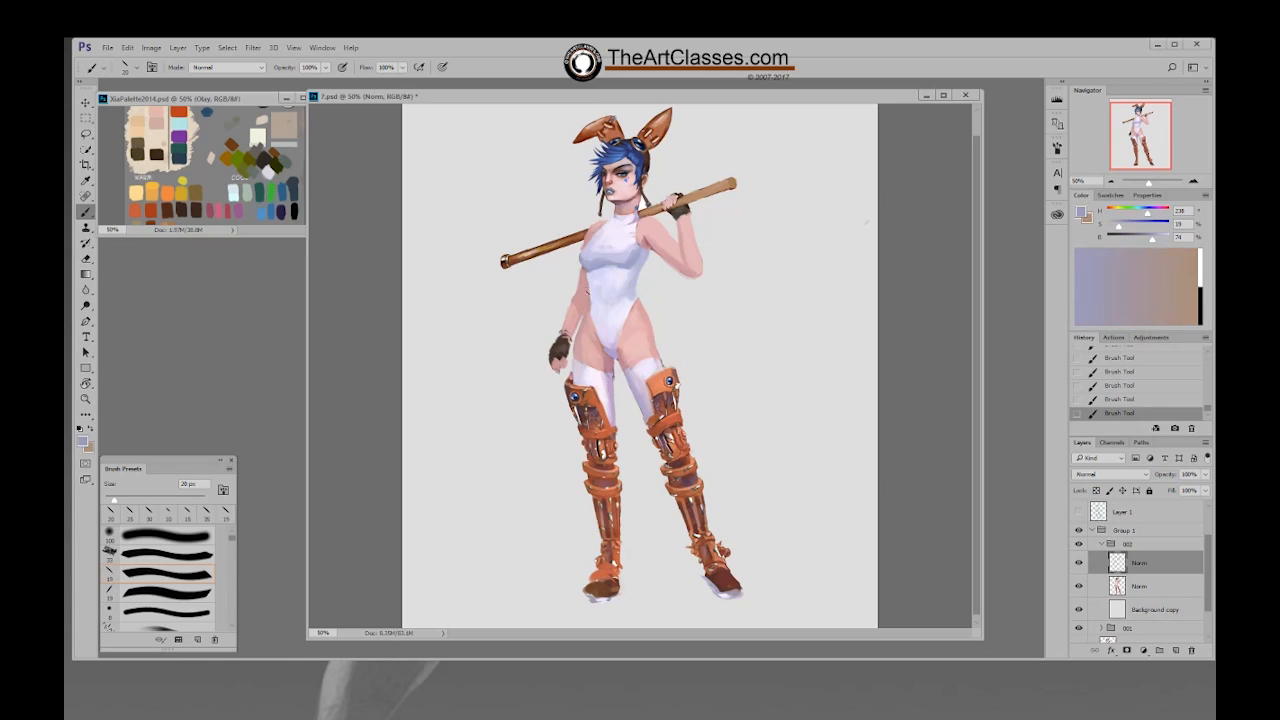
left_click(583, 268, "alt")
left_click(585, 266, "alt")
left_click(585, 266, "alt")
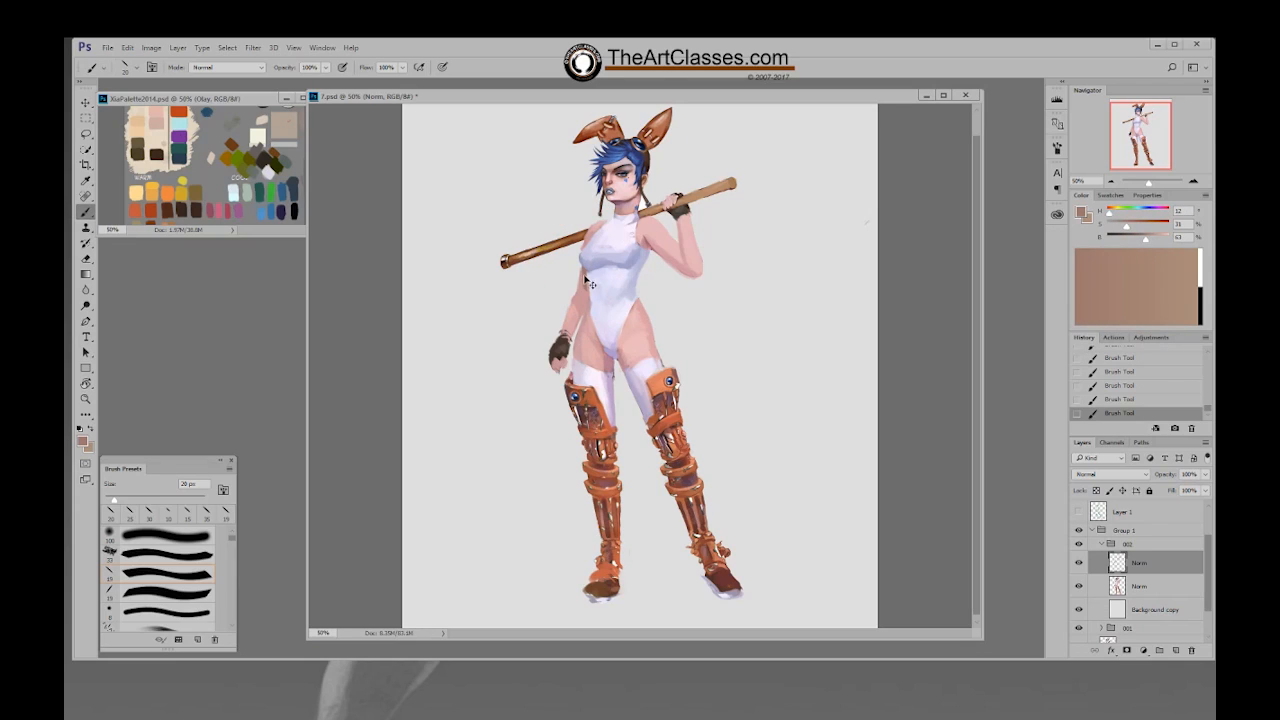
left_click_drag(589, 262, 589, 262)
left_click(592, 272, "alt")
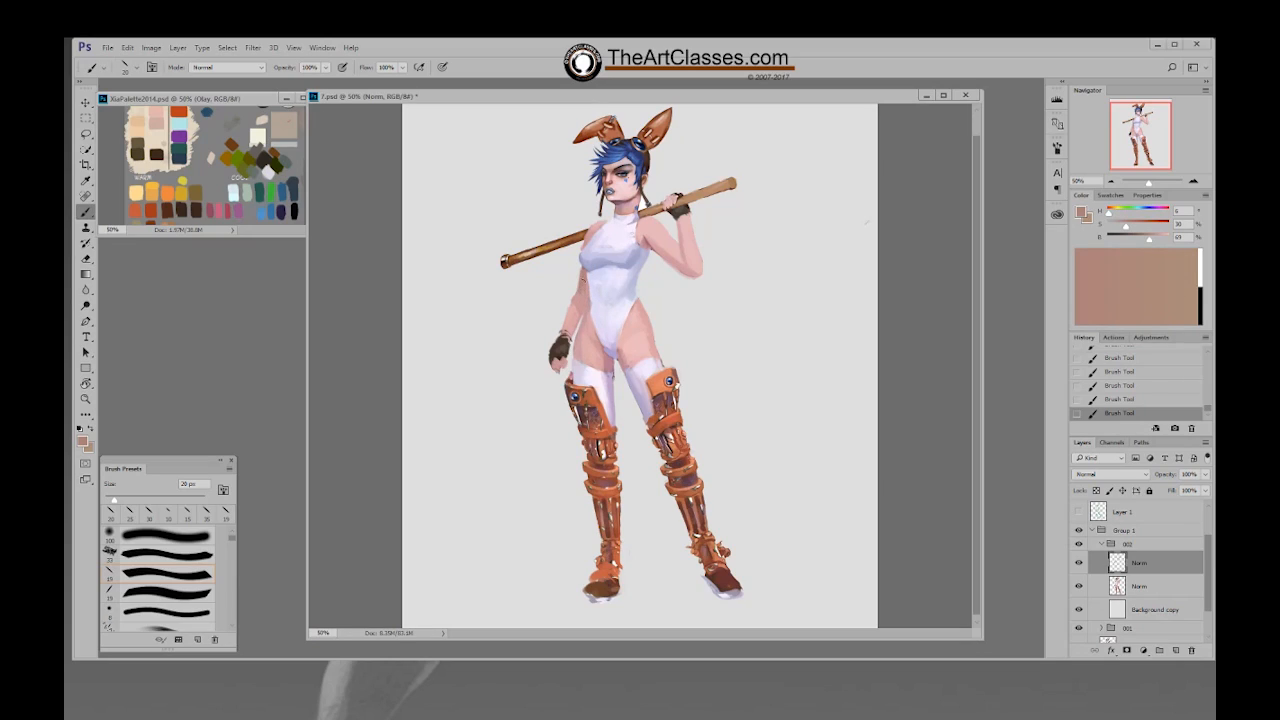
Step: Blend the lowered arm from shoulder to elbow with pink skin tones sampled from the arm
left_click(589, 305, "alt")
left_click(588, 269, "alt")
left_click(581, 297, "alt")
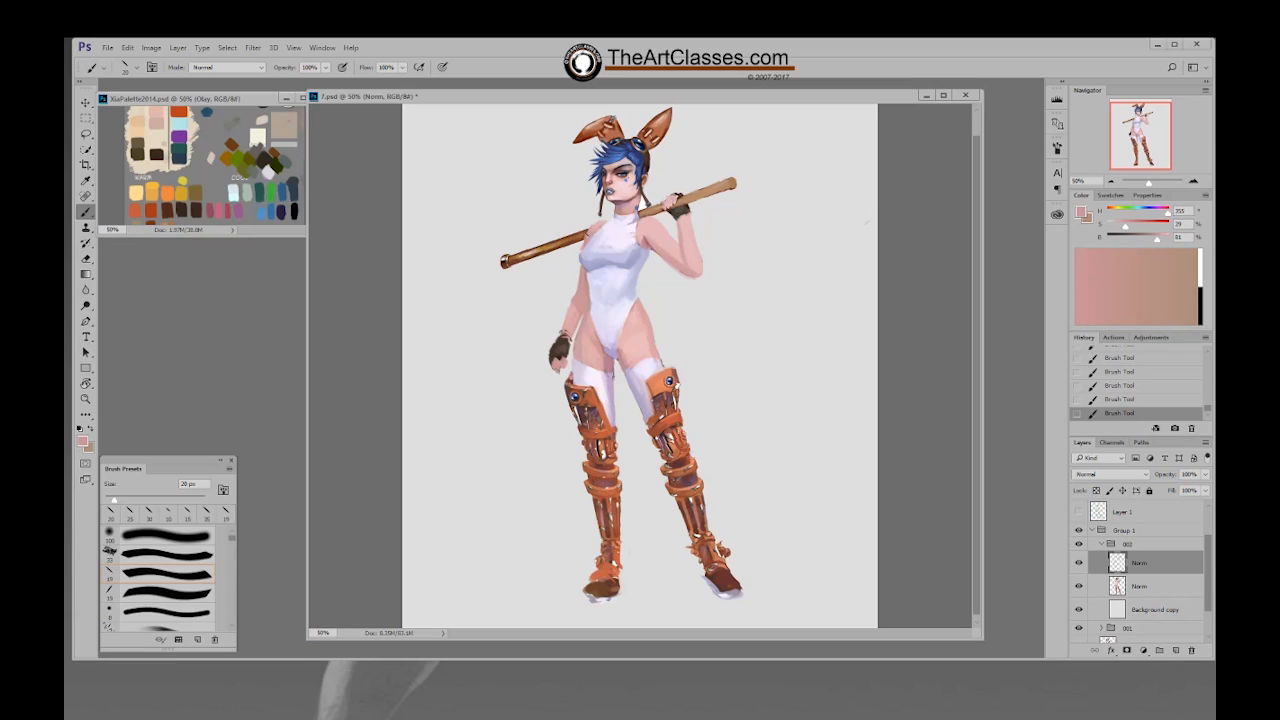
key("e")
key("b")
left_click_drag(583, 240, 585, 248)
left_click_drag(584, 241, 585, 249)
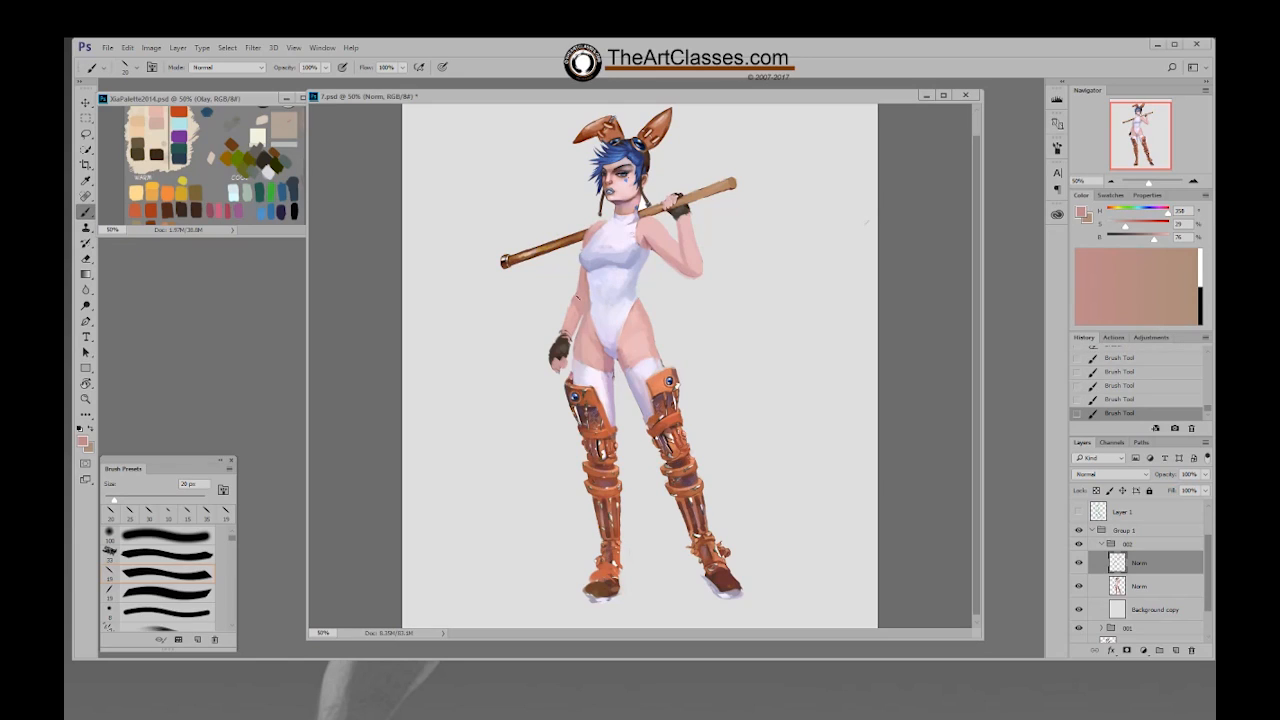
Step: Refine the edge between the lowered arm and the suit's waist with alternately sampled skin tones and pale lavender
left_click(591, 277, "alt")
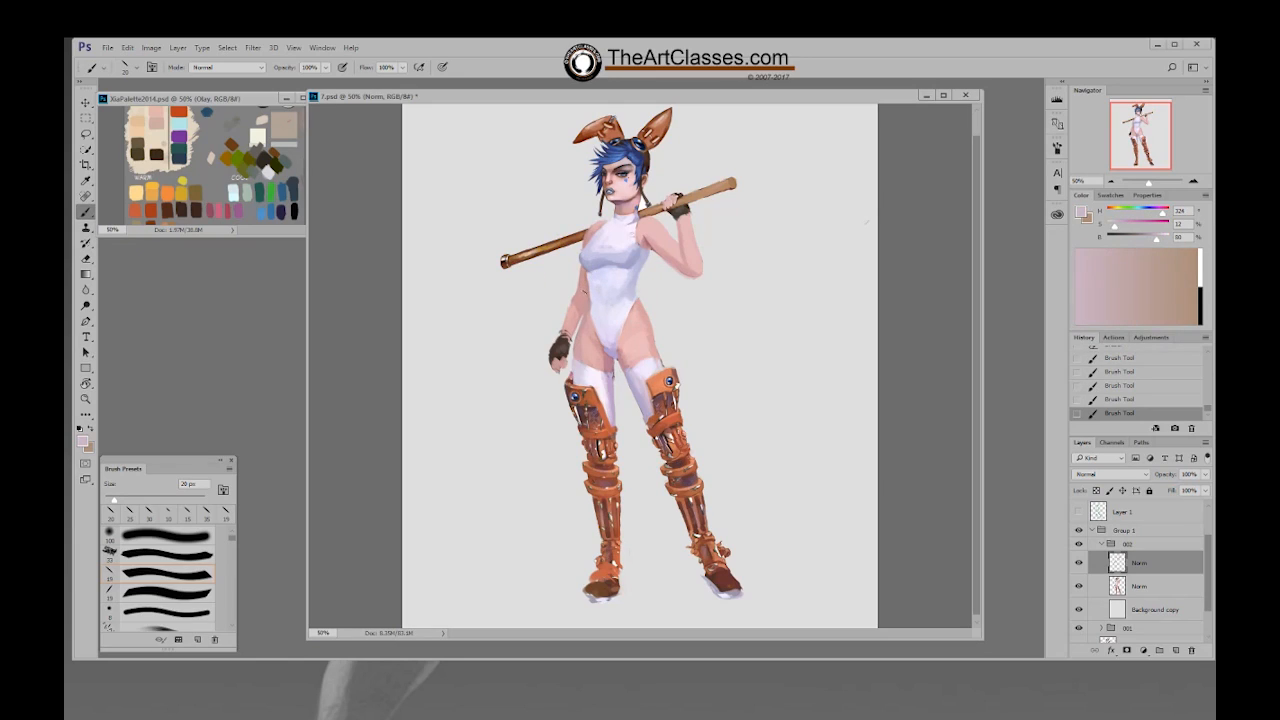
left_click(587, 277, "alt")
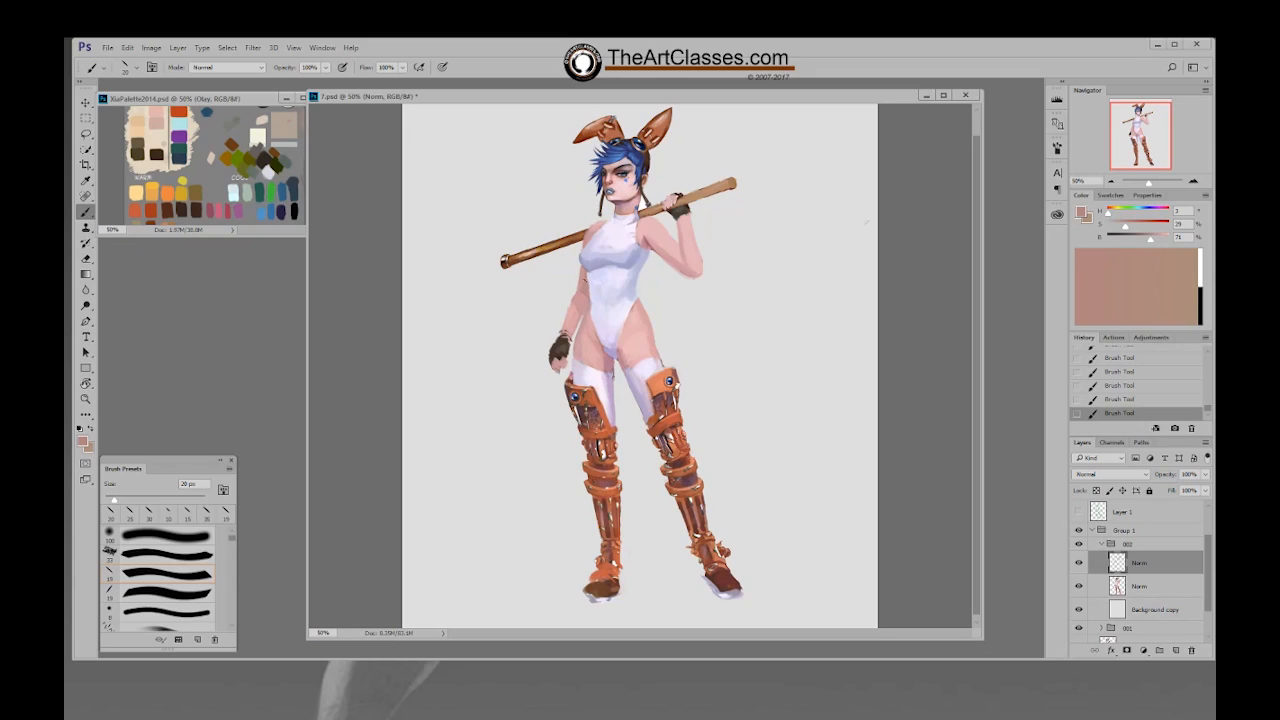
left_click(588, 272, "alt")
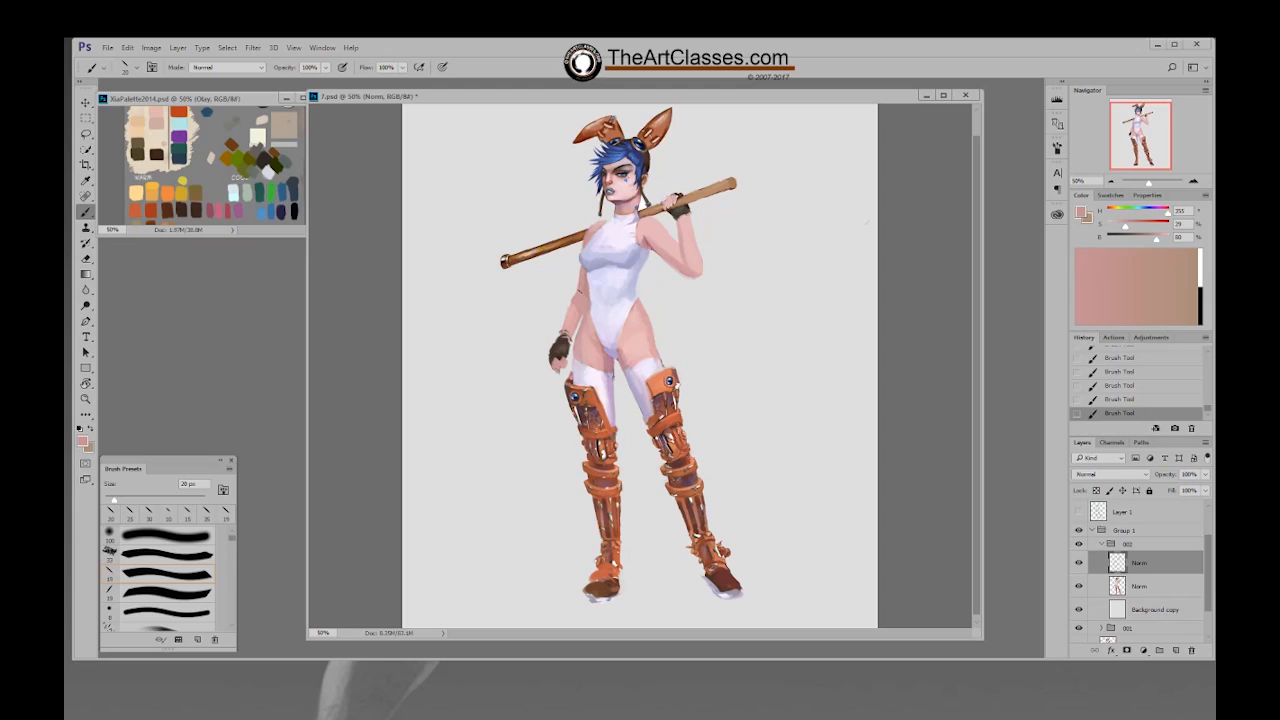
left_click(586, 290, "alt")
left_click(584, 283, "alt")
left_click(587, 299, "alt")
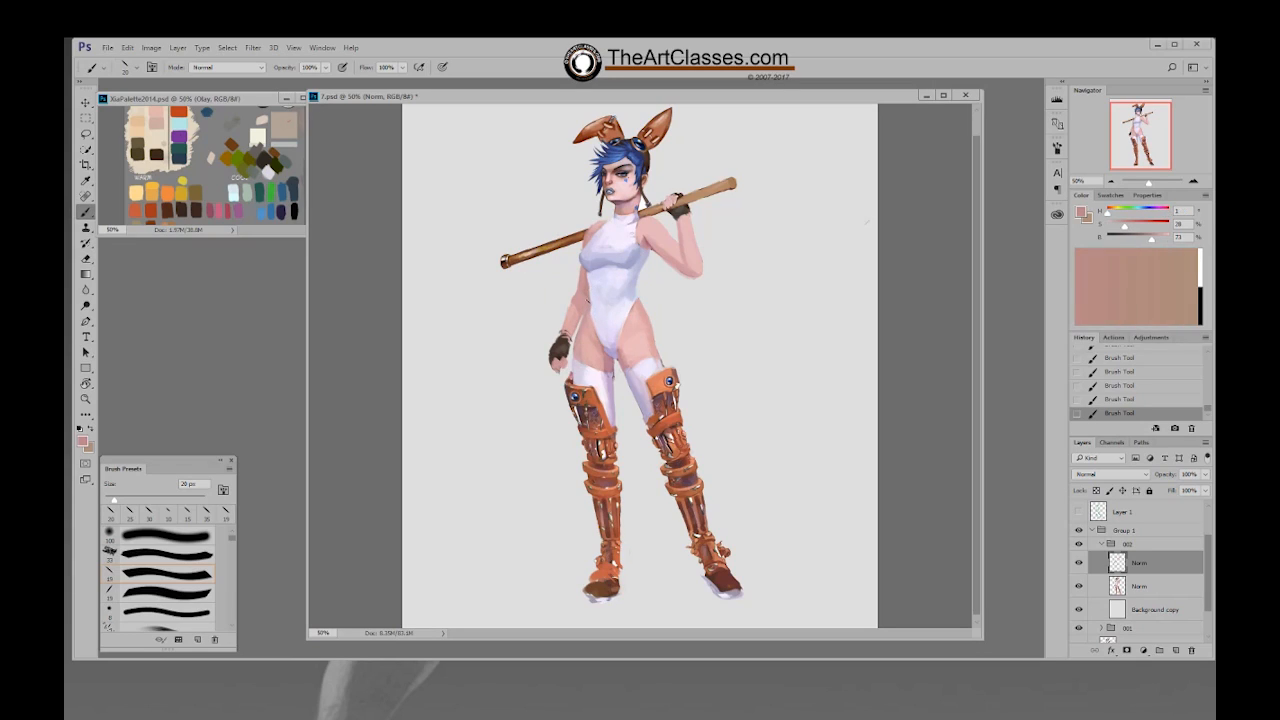
left_click(595, 305, "alt")
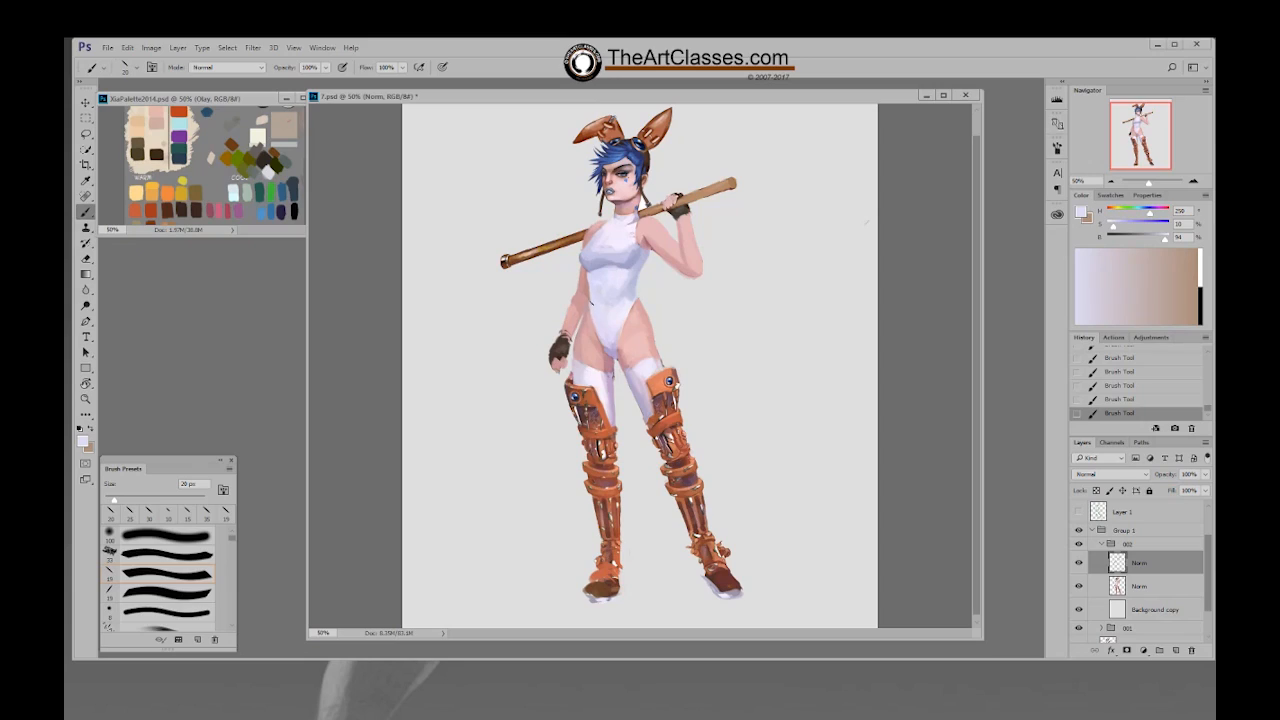
left_click(591, 289, "alt")
left_click(587, 299, "alt")
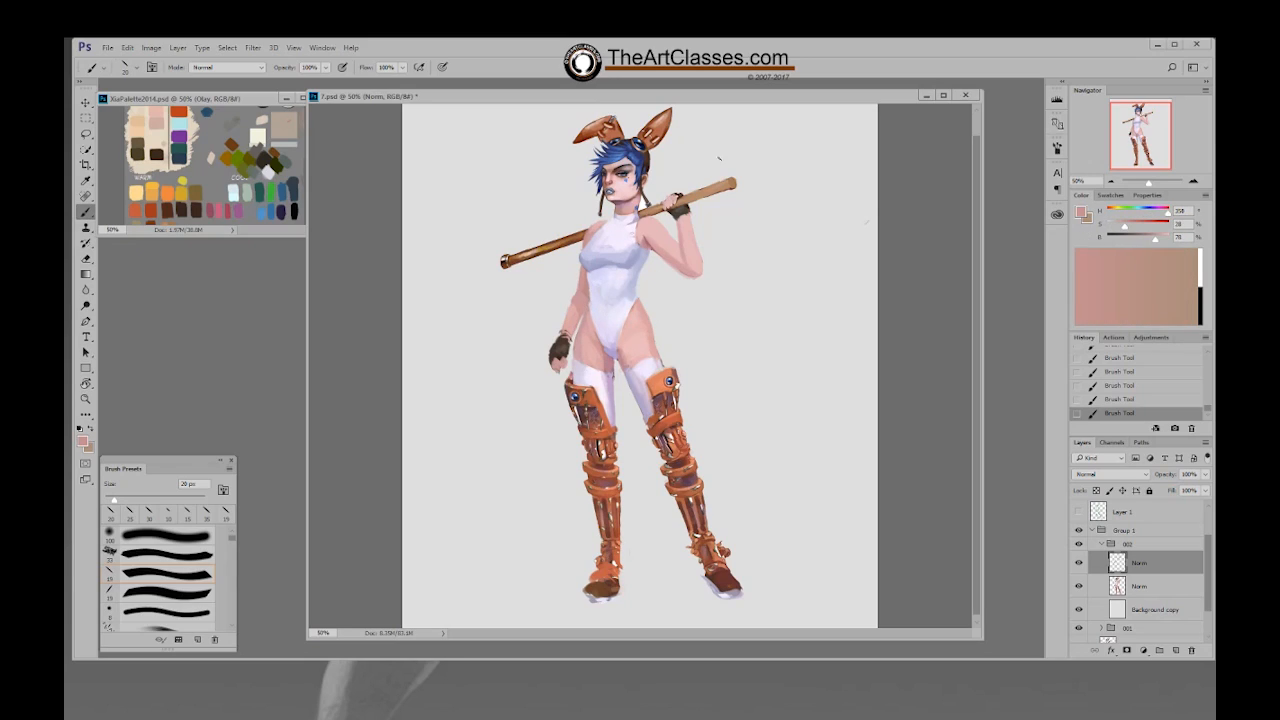
Step: Erase the edge of the neck beside the collar on the lower Norm layer with a 15 px eraser
left_click(1150, 586)
key("e")
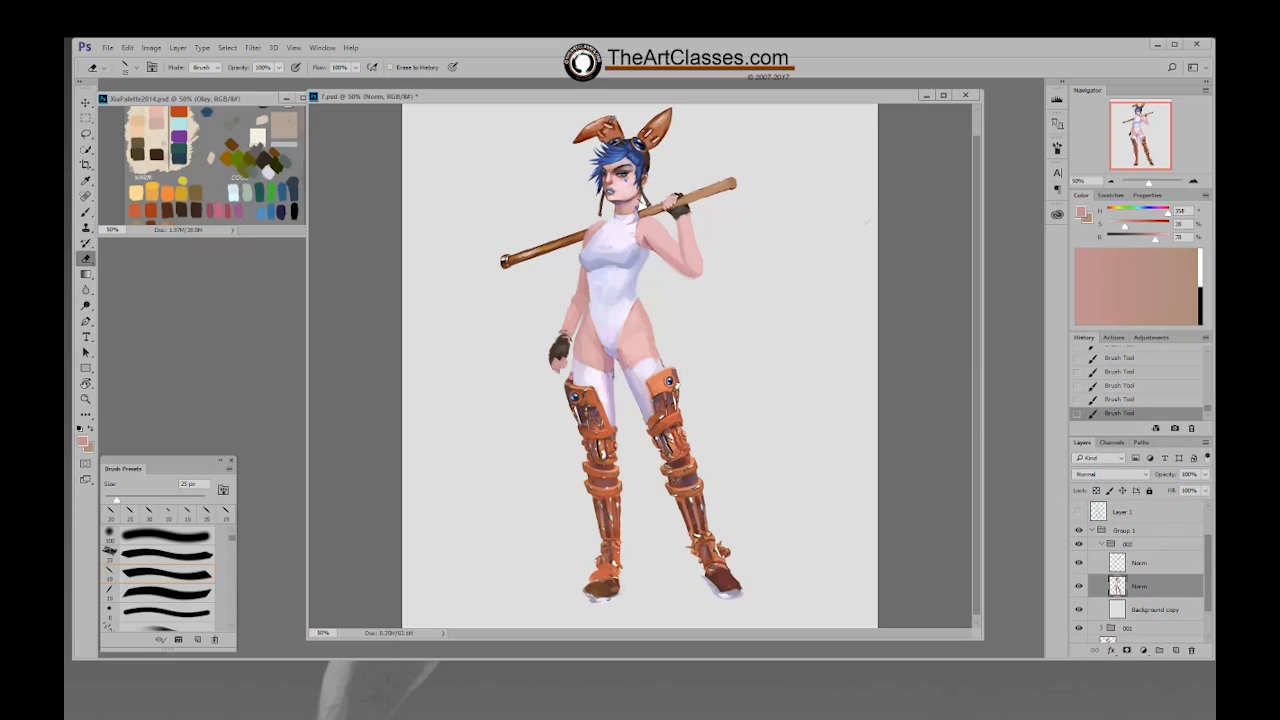
key("bracketleft")
left_click(639, 210)
left_click(639, 210)
left_click(639, 210)
left_click(639, 210)
Step: Select the topmost Norm layer and show its blue axis and leg-direction guides
left_click(1150, 512)
left_click_drag(1210, 554, 1210, 513)
left_click(1166, 514)
left_click(1079, 512)
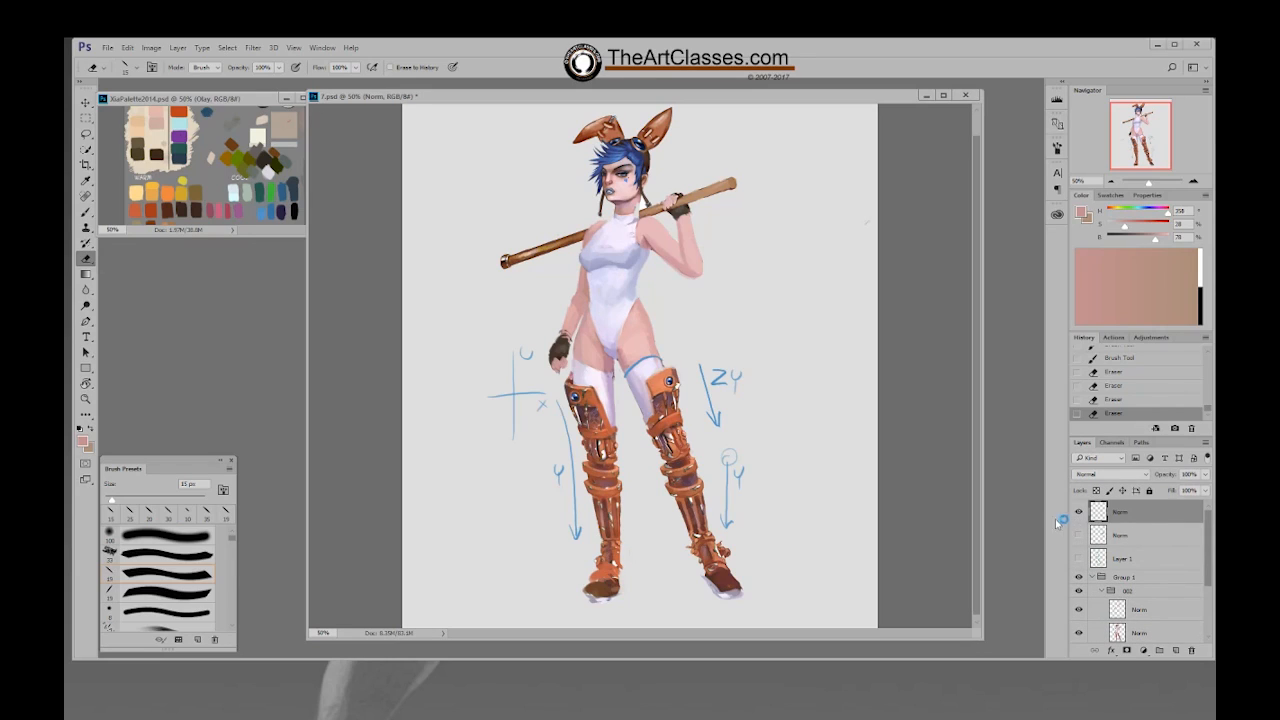
Step: Sketch green construction lines over the shoulders and neck on the topmost Norm layer with a 10 px brush
key("b")
left_click(173, 199, "alt")
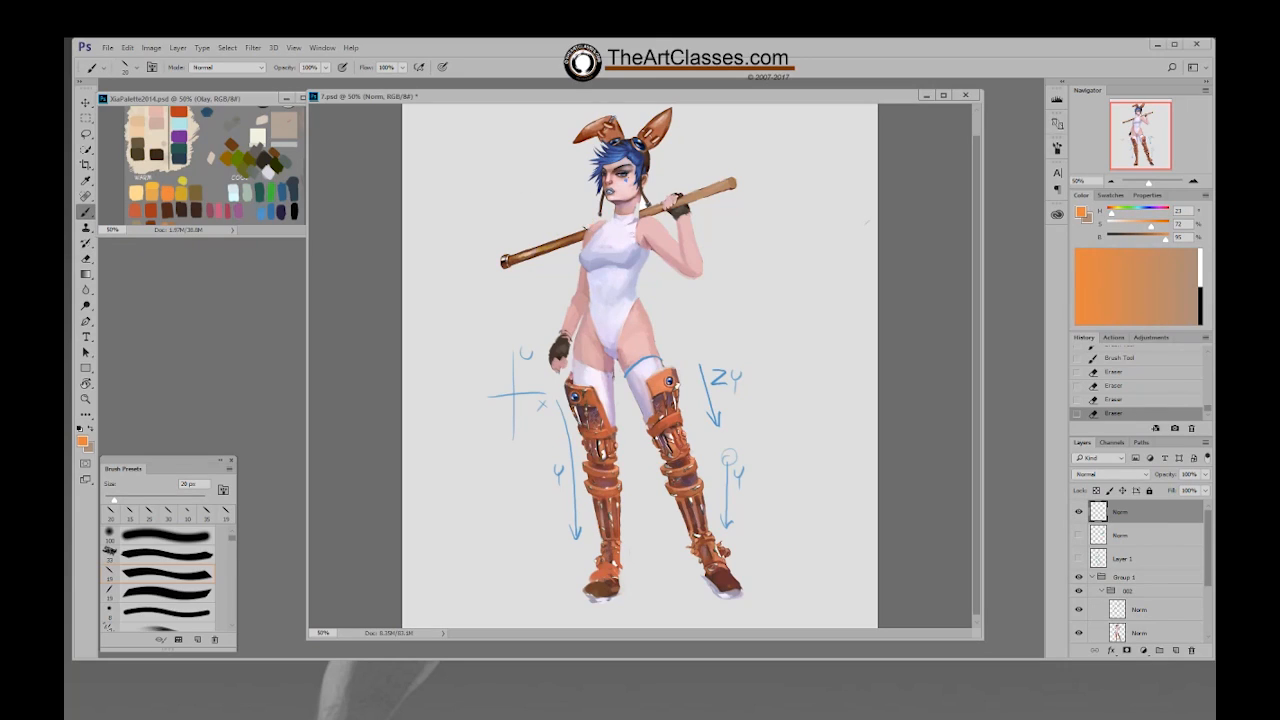
left_click(278, 190, "alt")
key("bracketleft")
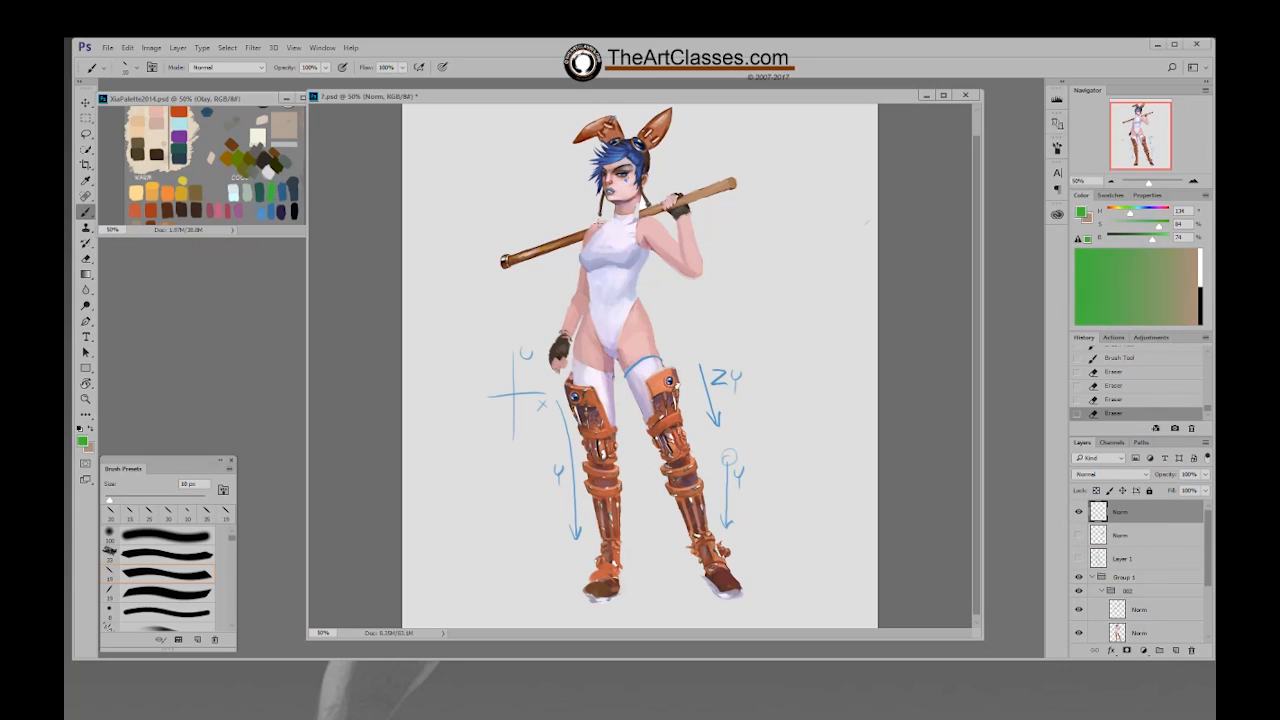
left_click(592, 223)
left_click_drag(642, 224, 654, 216)
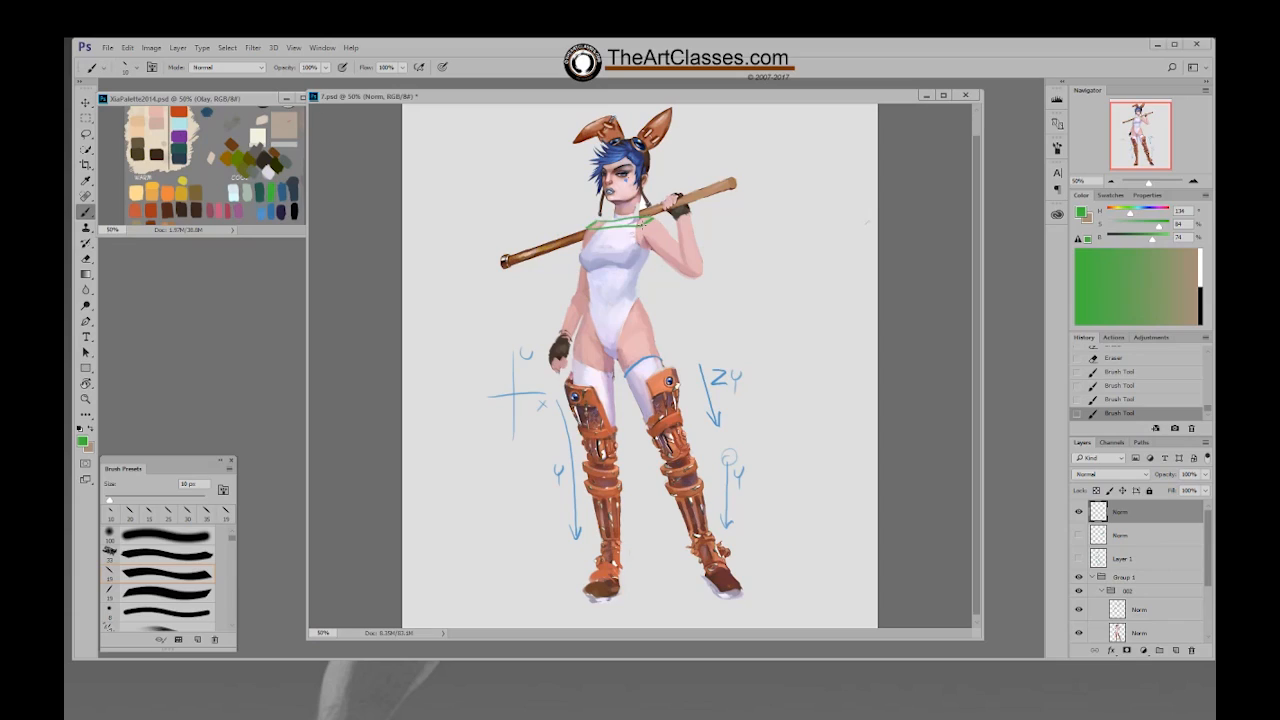
left_click_drag(582, 238, 576, 262)
mouse_move(638, 224)
left_mouse_down()
mouse_move(646, 250)
mouse_move(608, 251)
mouse_move(619, 229)
mouse_move(648, 220)
mouse_move(615, 222)
mouse_move(614, 208)
mouse_move(630, 219)
mouse_move(614, 209)
left_mouse_up()
Step: Check the pose against the Layer 1 guide sketch and outline the head and face in green on the topmost Norm layer
left_click(1078, 558)
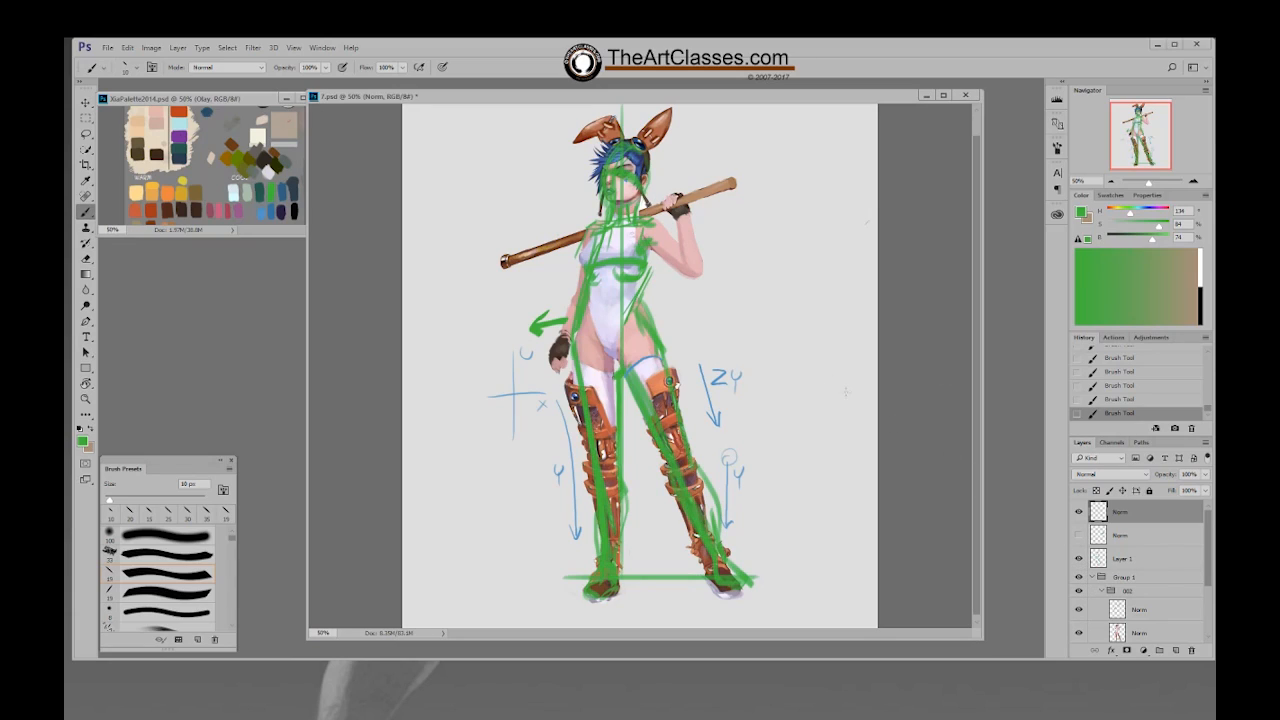
left_click(1078, 511)
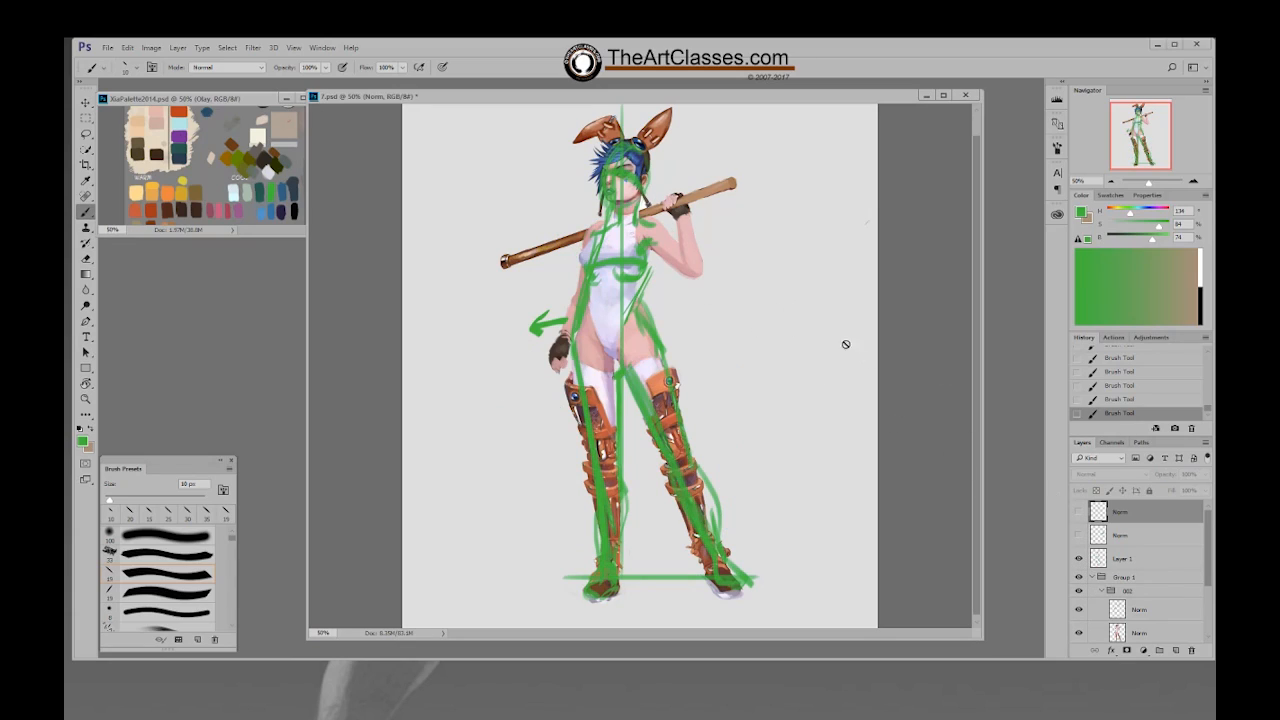
left_click(1078, 535)
left_click(1078, 511)
left_click(1078, 511)
left_click(1078, 511)
left_click(1078, 558)
mouse_move(603, 200)
left_mouse_down()
mouse_move(626, 146)
mouse_move(641, 182)
mouse_move(643, 170)
mouse_move(607, 210)
left_mouse_up()
mouse_move(636, 152)
left_mouse_down()
mouse_move(621, 205)
mouse_move(636, 172)
left_mouse_up()
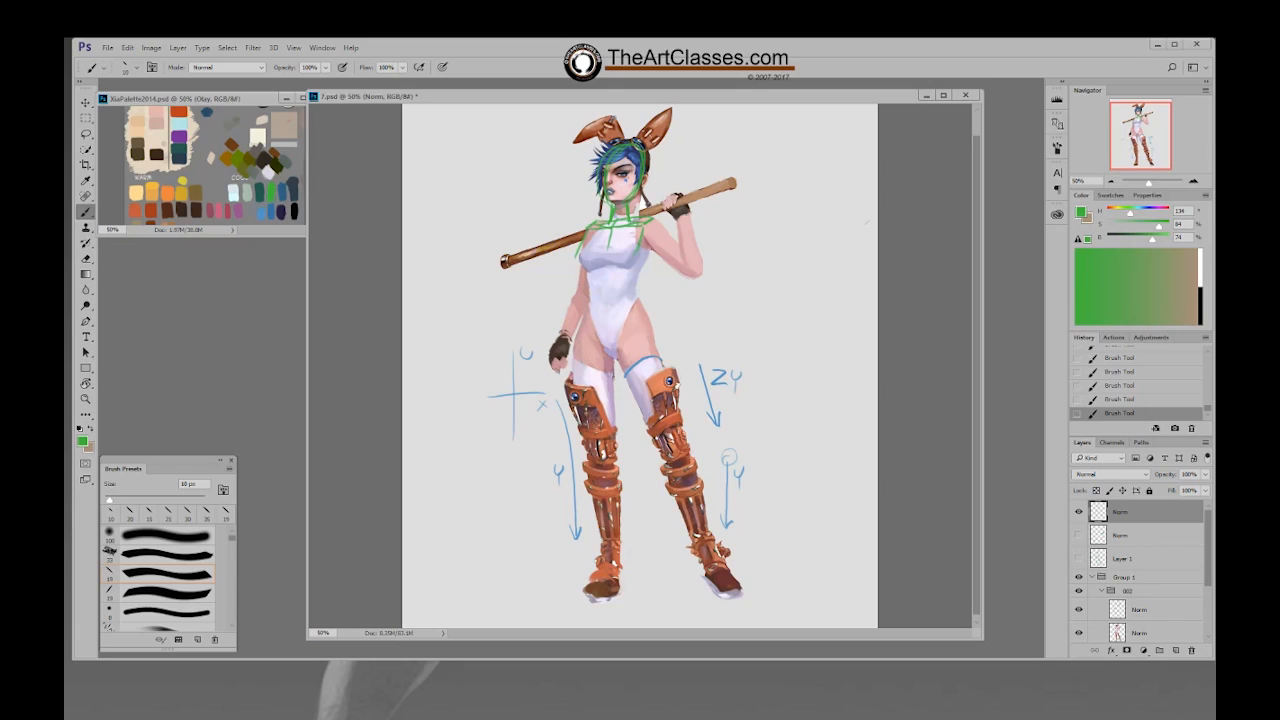
Step: Sample the neck's skin tone and add a new layer named Norm above the painting layers in group 002
left_click(1141, 618)
left_click(1139, 634)
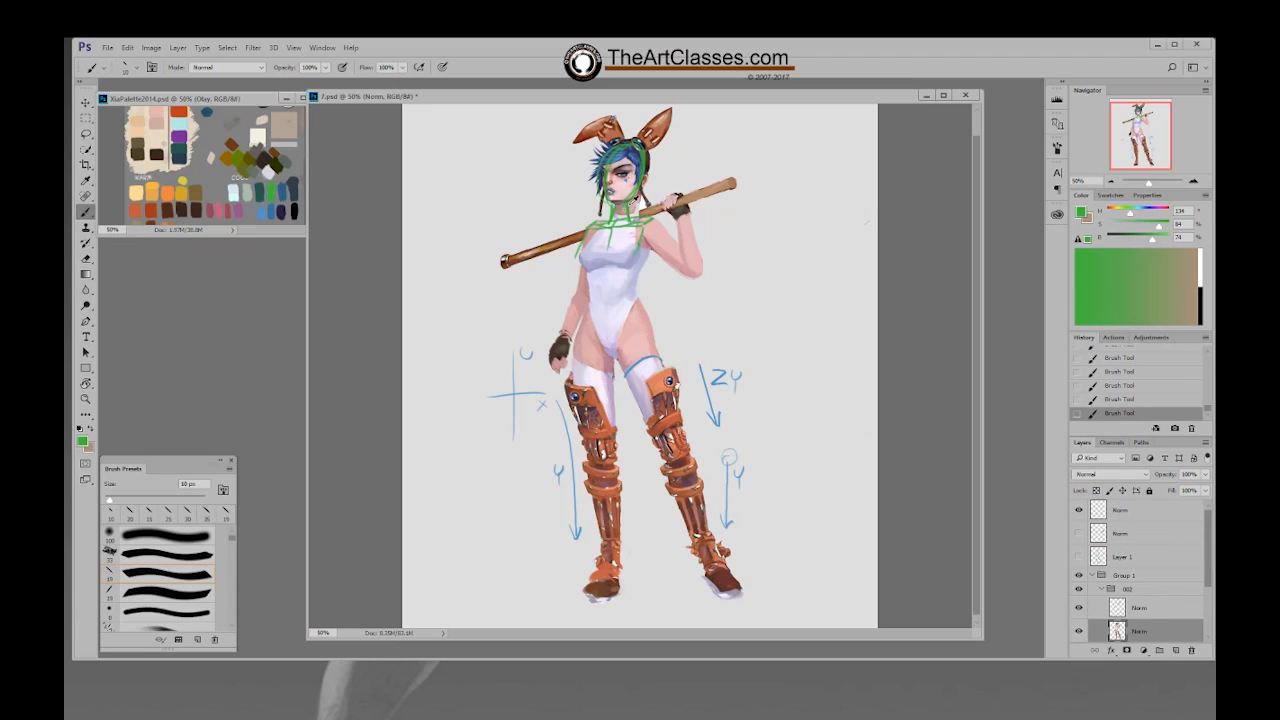
left_click(624, 208, "alt")
key("bracketright")
key("bracketright")
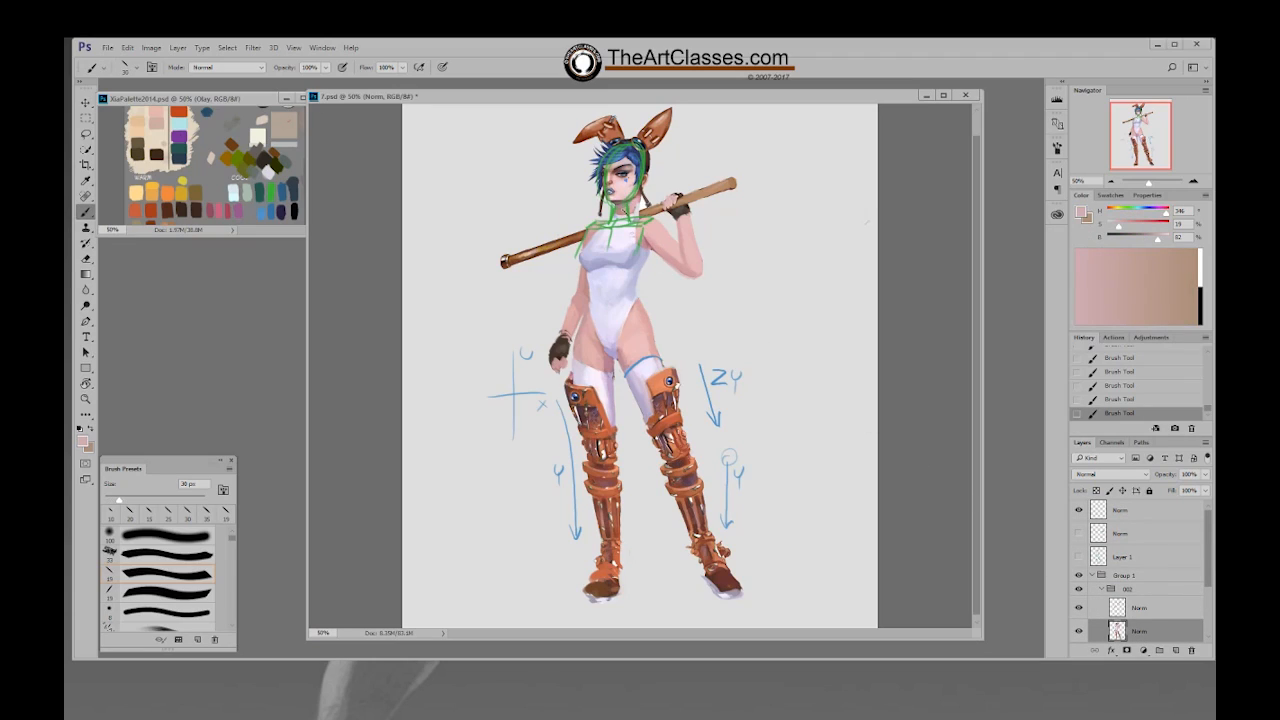
left_click(1139, 614)
key("ctrl+shift+alt+n")
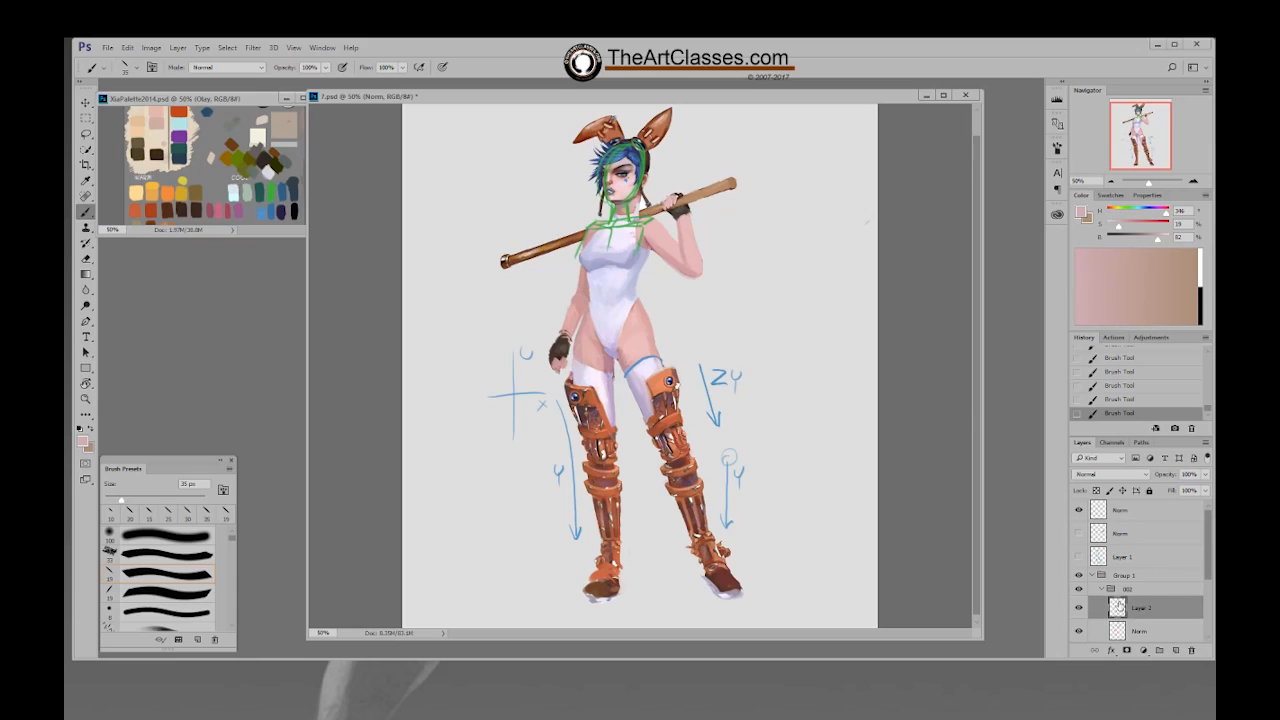
Step: Block in the neck on the new Norm layer with sampled pink skin tones, using a 40 px brush
key("bracketleft")
left_click(624, 208)
left_click(644, 196, "alt")
left_click(624, 208)
left_click(624, 208, "alt")
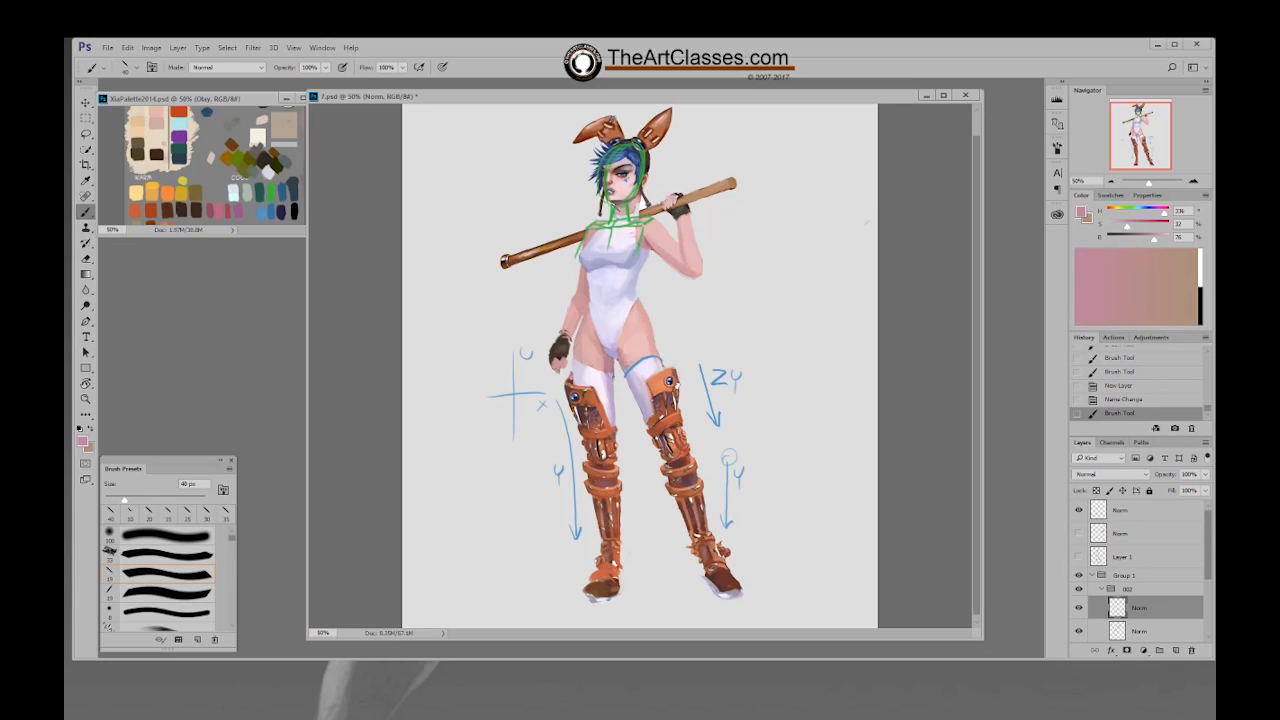
left_click(624, 208)
left_click(624, 208, "alt")
Step: Reduce the brush to 15 px and add finer light pink strokes to the neck
key("bracketleft")
key("bracketleft")
key("bracketleft")
key("bracketleft")
key("bracketleft")
left_click(624, 208)
left_click(625, 209)
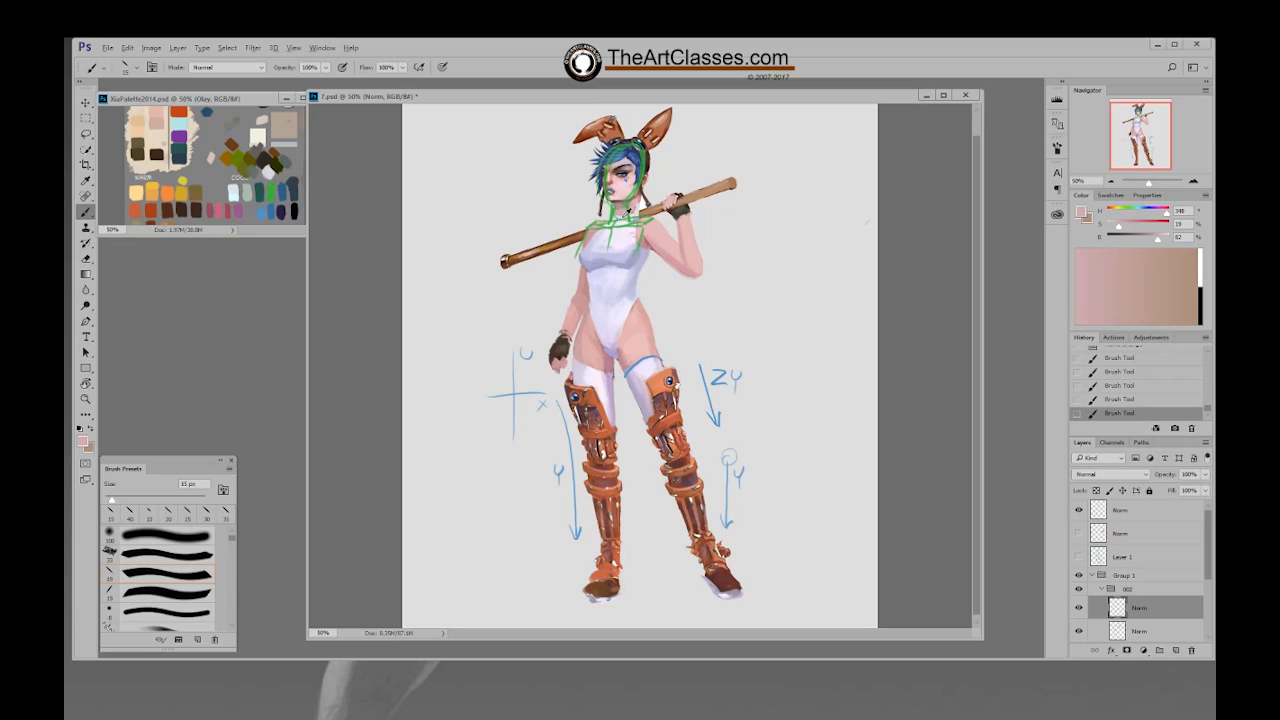
Step: Touch up the transition from neck to collar with sampled lavender, skin and greyish tones, using the 15 px brush
left_click(628, 225, "alt")
left_click(631, 246, "alt")
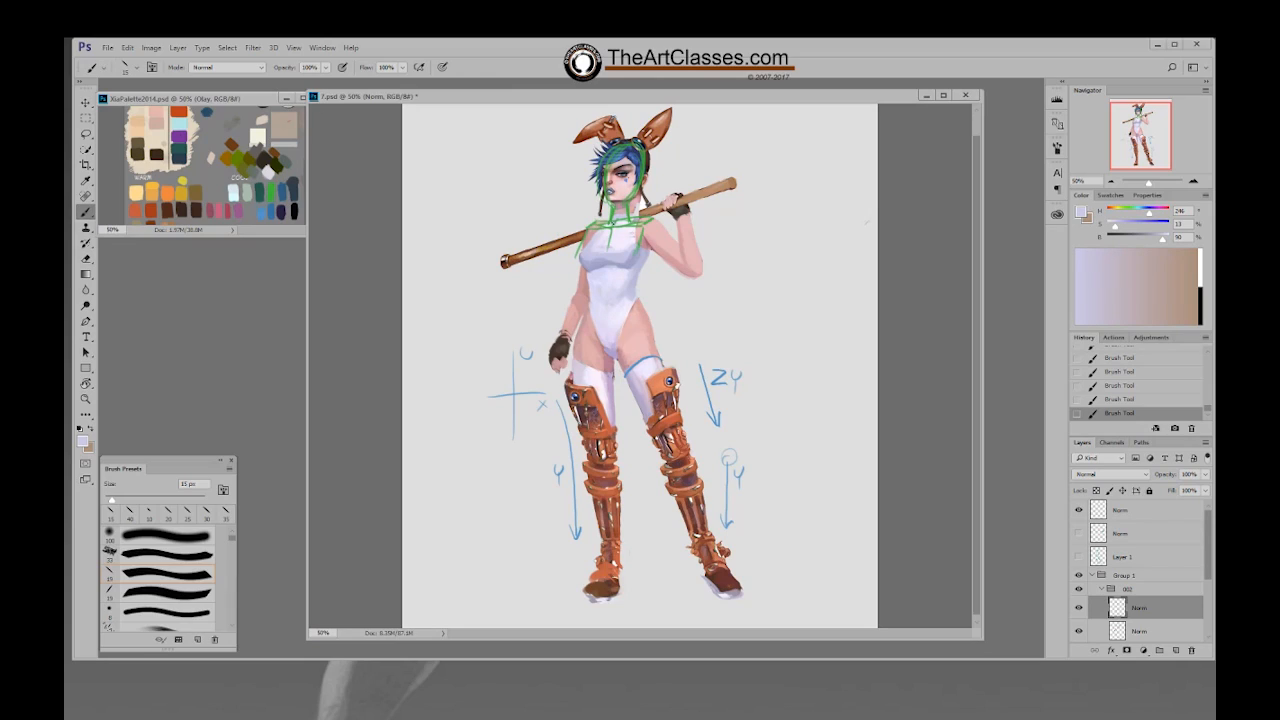
left_click(622, 205, "alt")
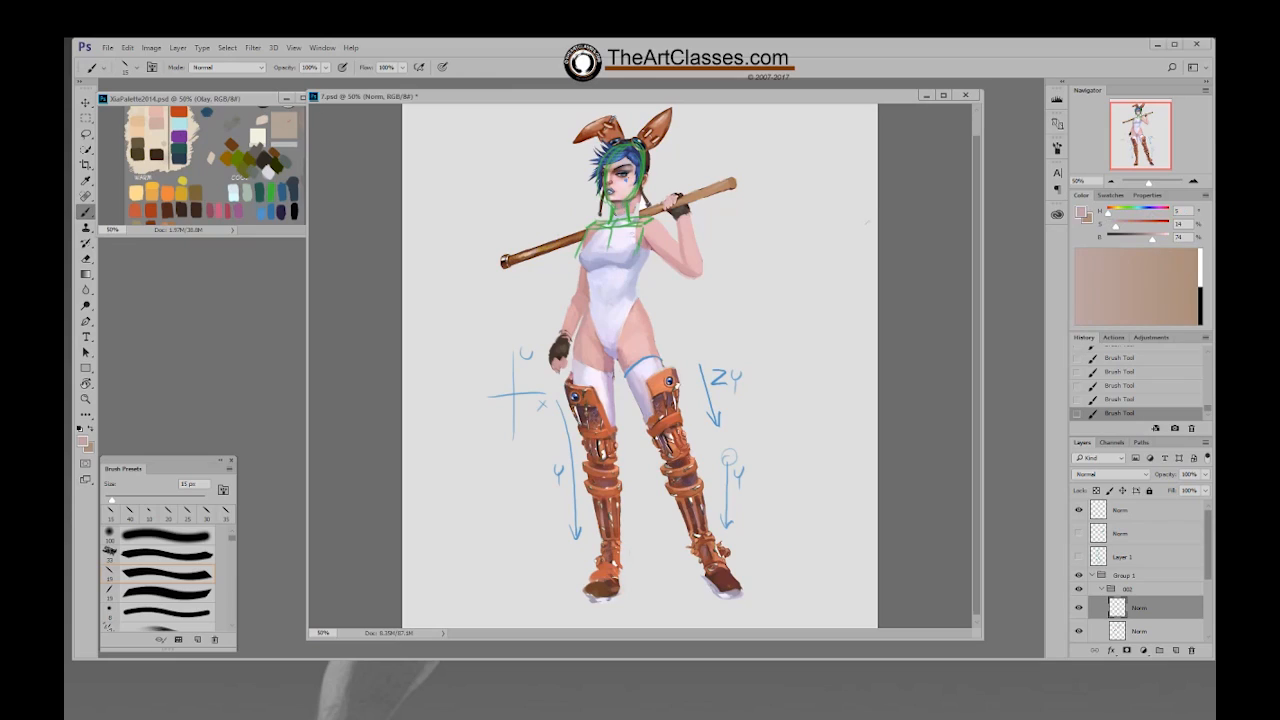
left_click(624, 208, "alt")
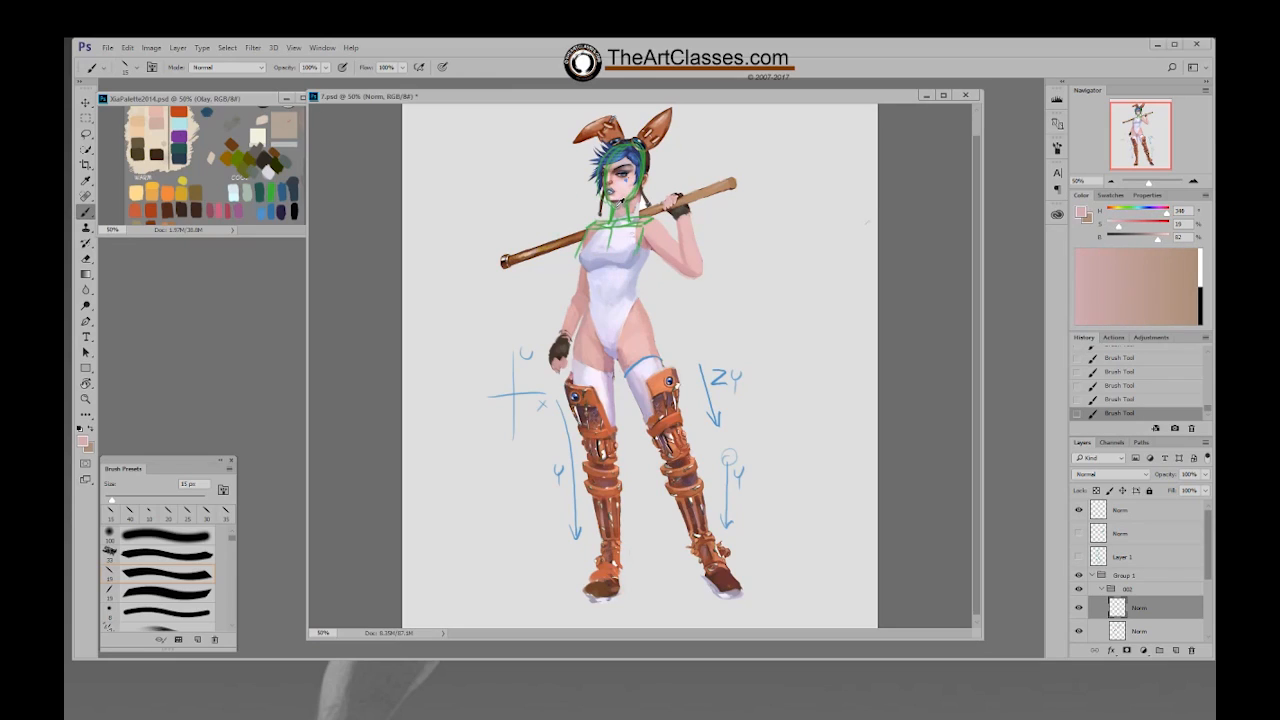
left_click(624, 208, "alt")
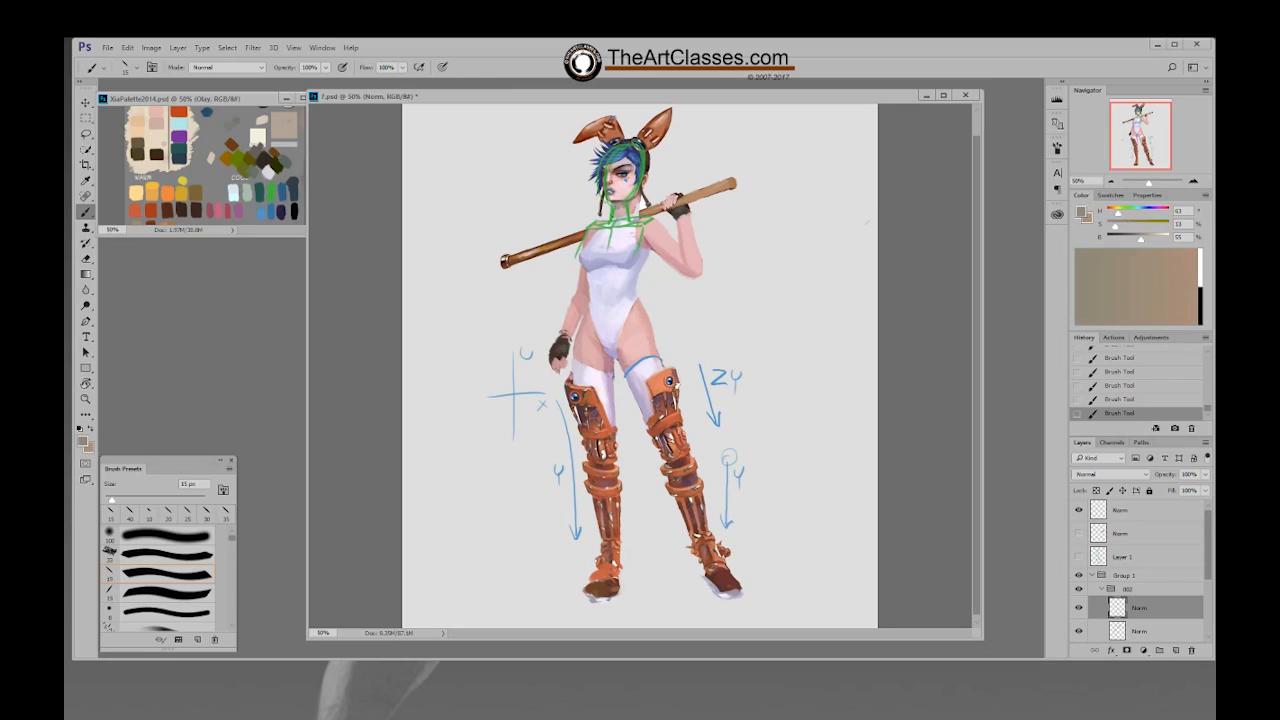
left_click(624, 210, "alt")
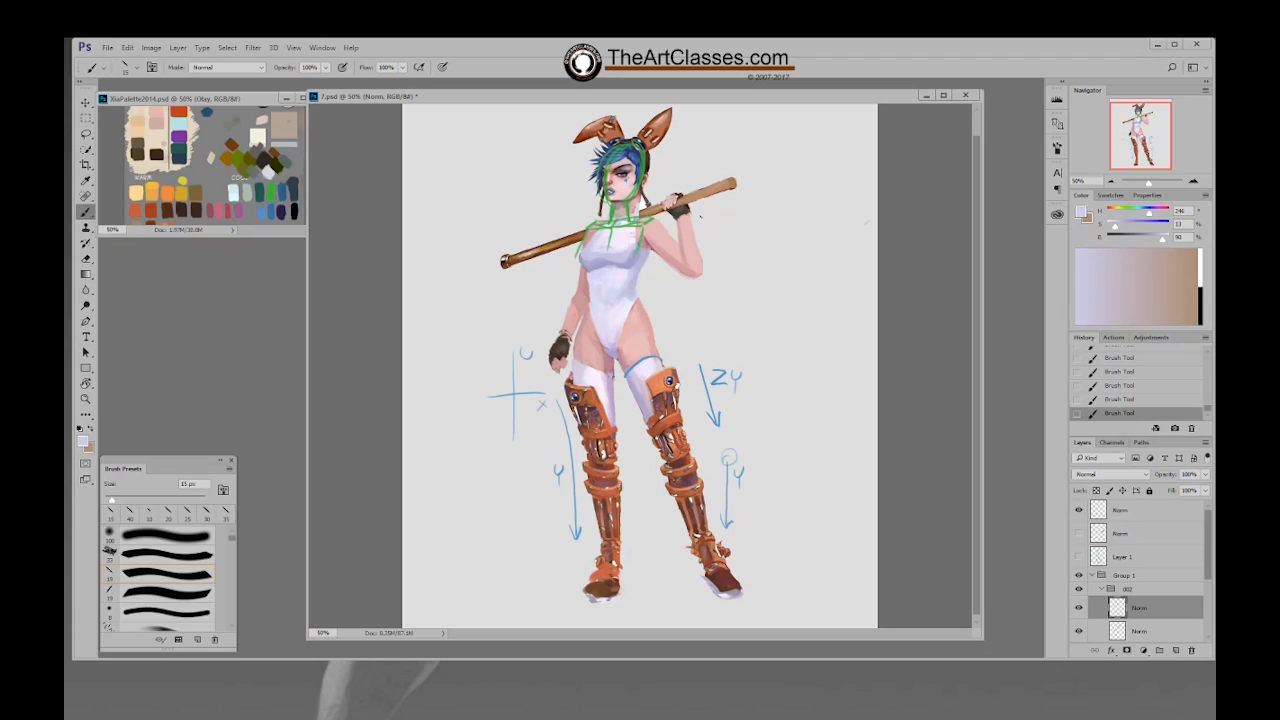
Step: Erase around the neck and the hair beside it on the two lower Norm layers with a 15 px eraser
left_click(1140, 630)
key("e")
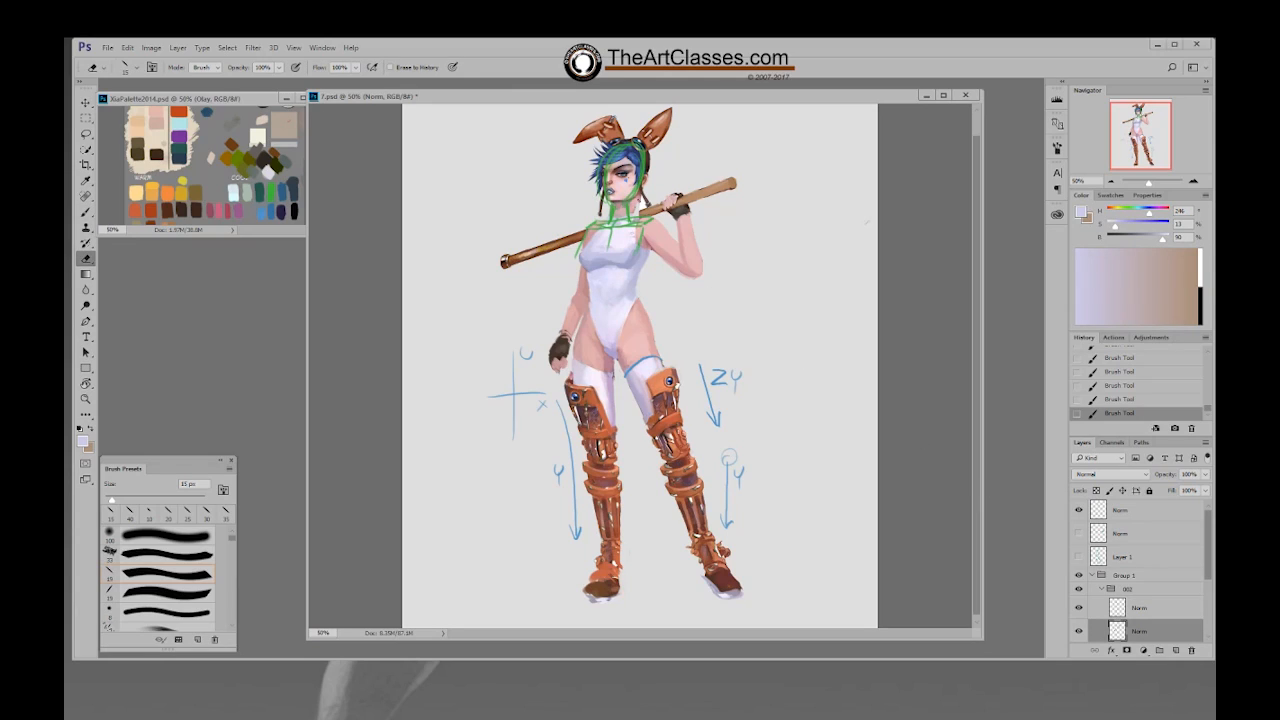
scroll(1200, 555, "down", 2)
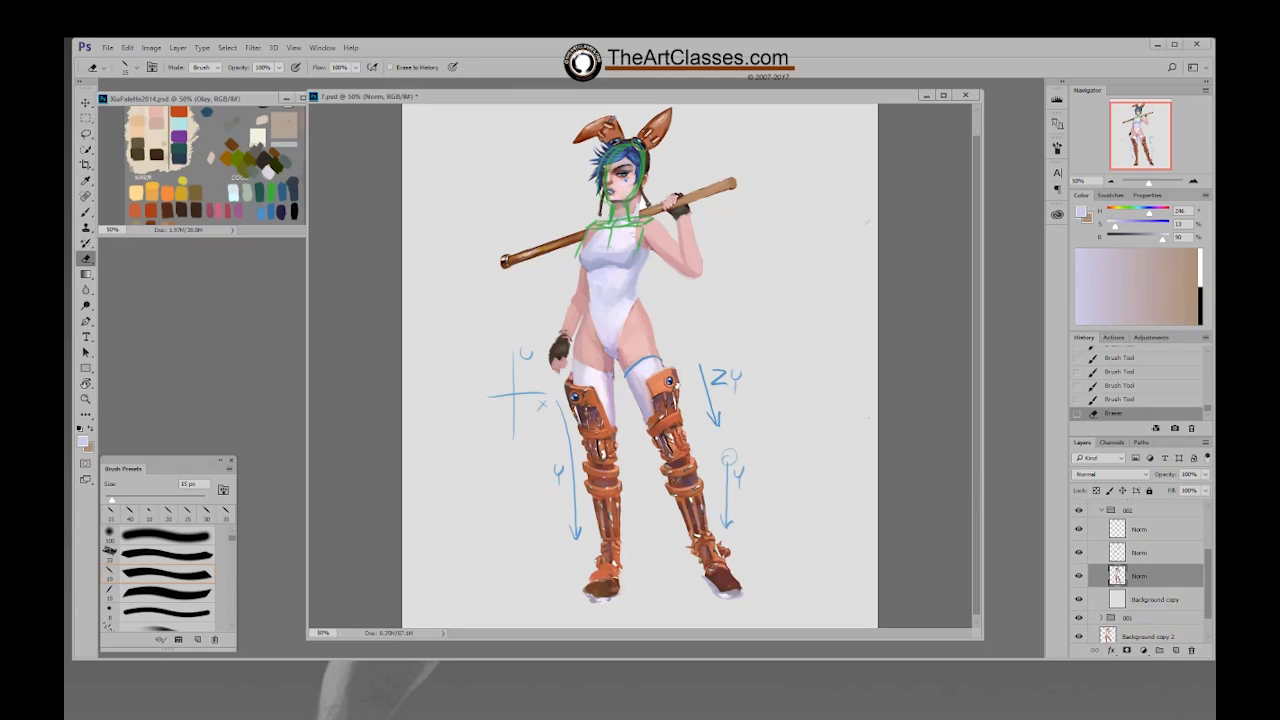
left_click(866, 222)
left_click(647, 198)
left_click(624, 208)
Step: Lasso the head on the lower Norm layer, shift and transform it slightly into place, and erase the stray strands beside the neck
key("l")
mouse_move(598, 198)
left_mouse_down()
mouse_move(595, 142)
mouse_move(670, 185)
mouse_move(586, 205)
mouse_move(600, 214)
mouse_move(624, 189)
left_mouse_up()
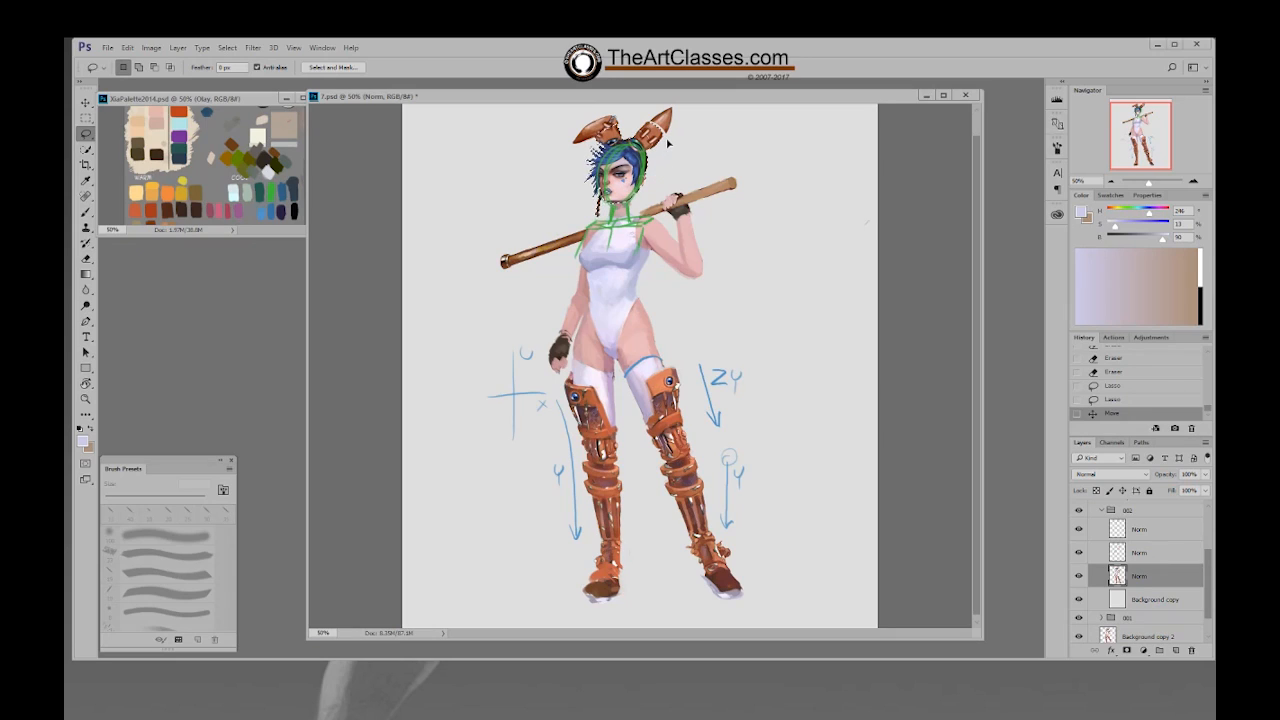
key("ctrl+t")
left_click_drag(687, 122, 694, 128)
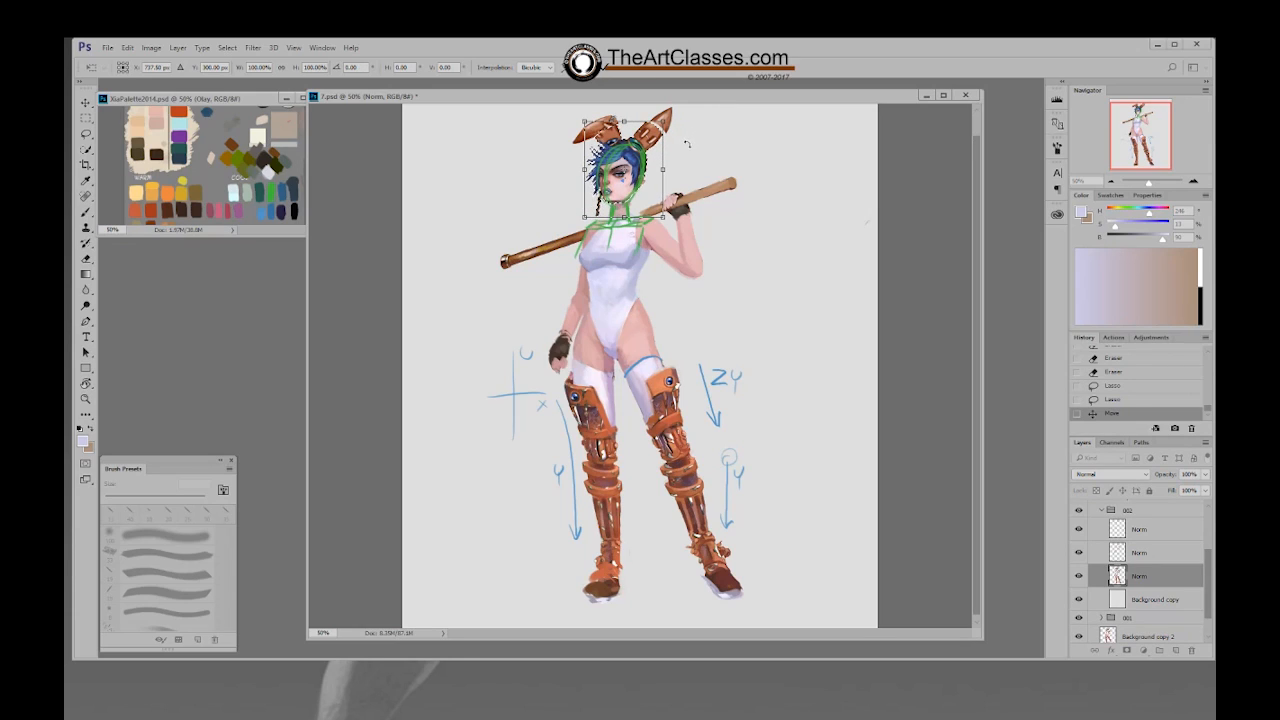
key("Return")
key("Left")
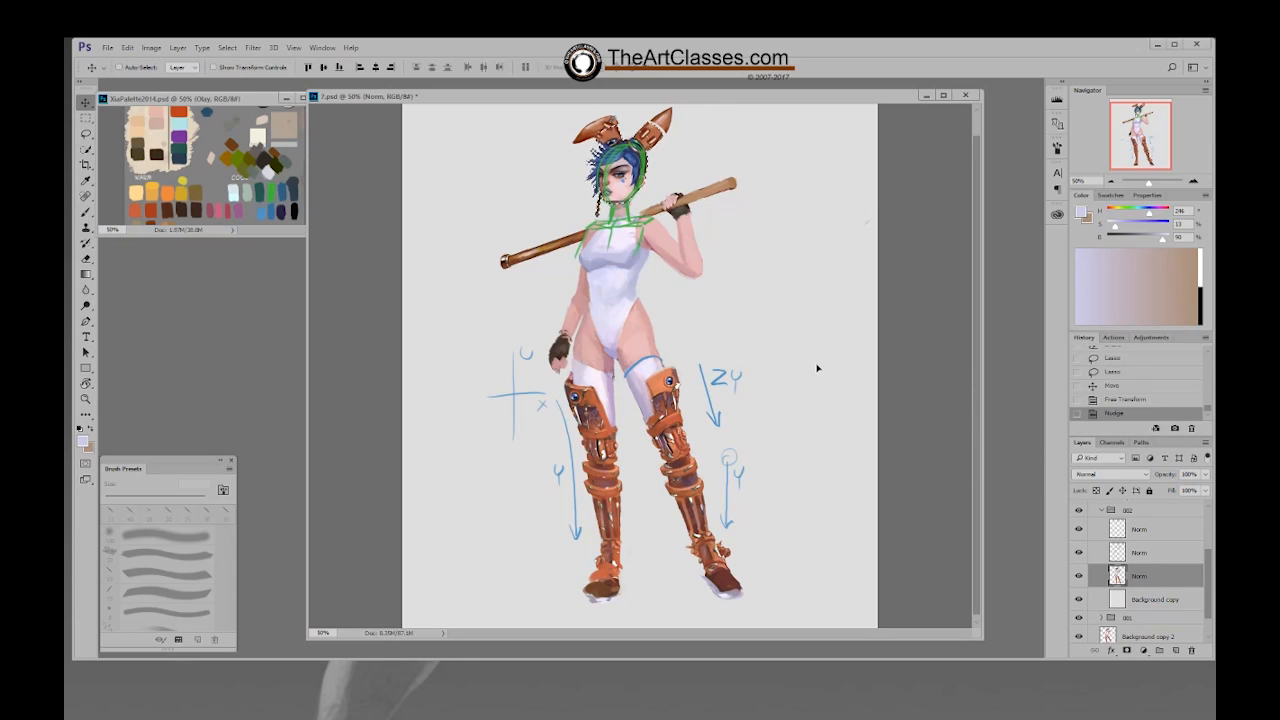
key("ctrl+d")
key("e")
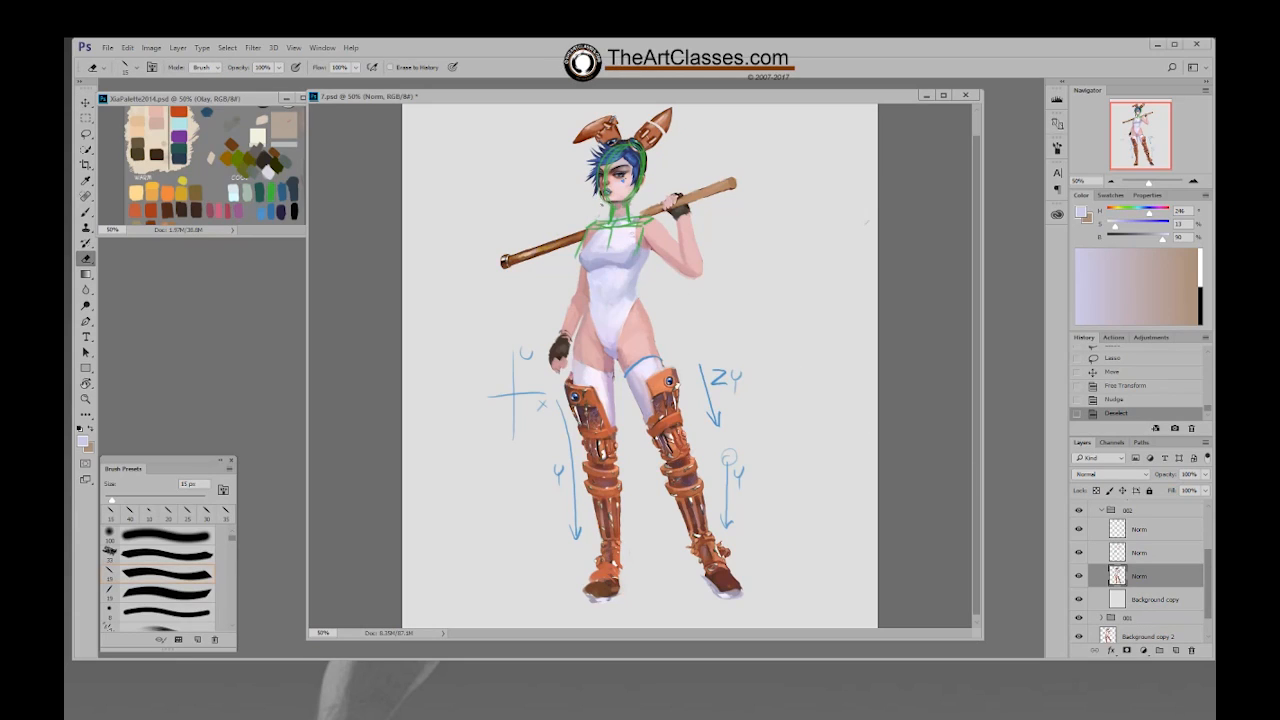
left_click_drag(597, 208, 615, 212)
Step: Paint over the face on the top Norm layer of group 002 with sampled skin tones, using a 40 to 45 px brush
left_click_drag(1209, 584, 1207, 577)
left_click(1160, 545)
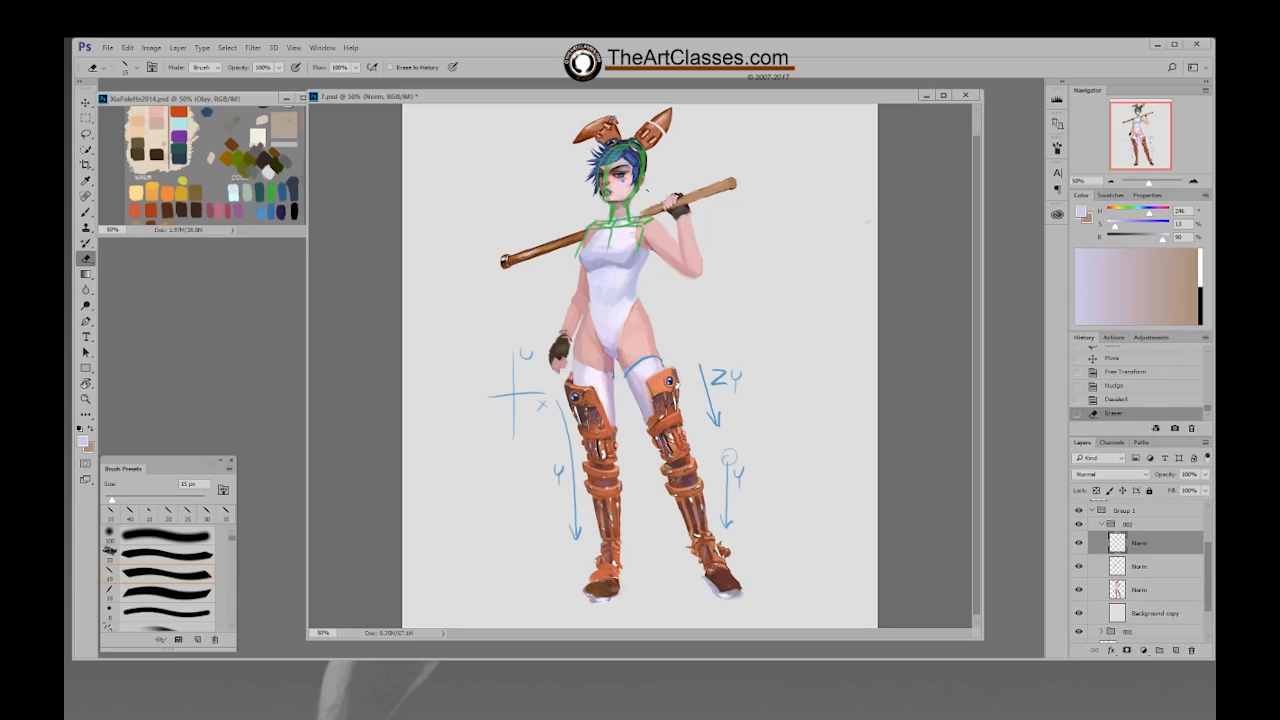
key("b")
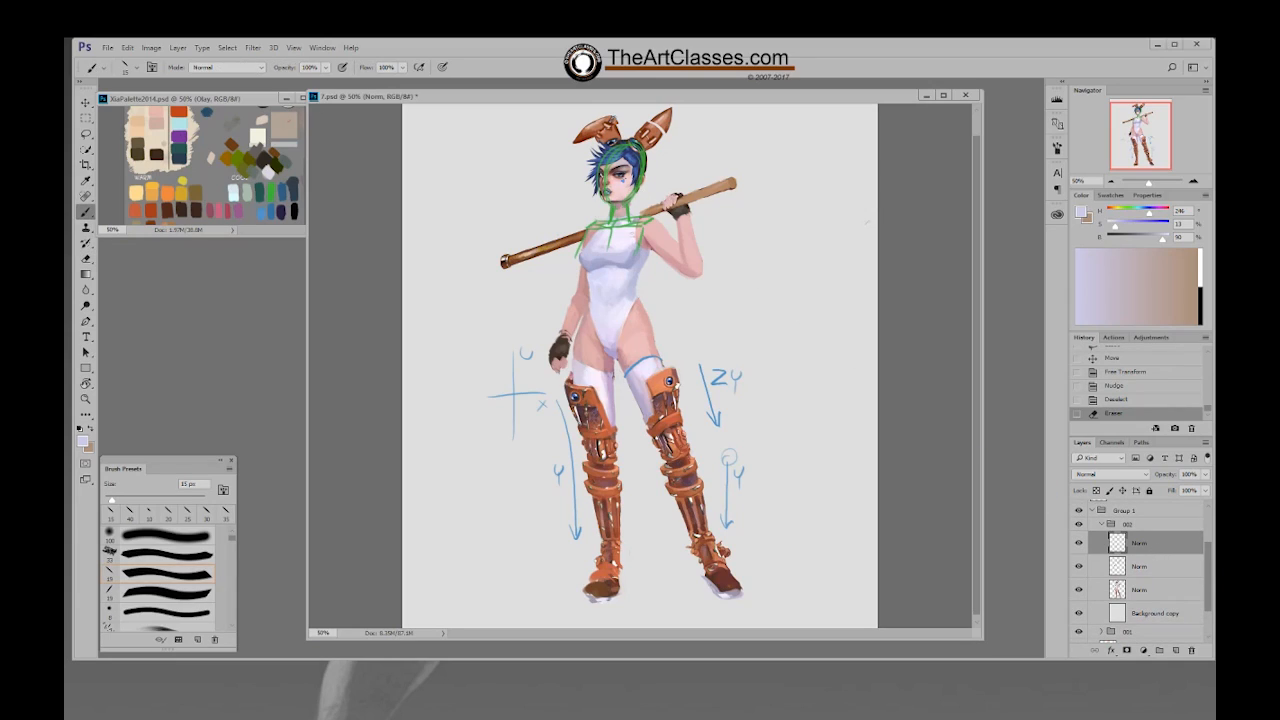
left_click(606, 182, "alt")
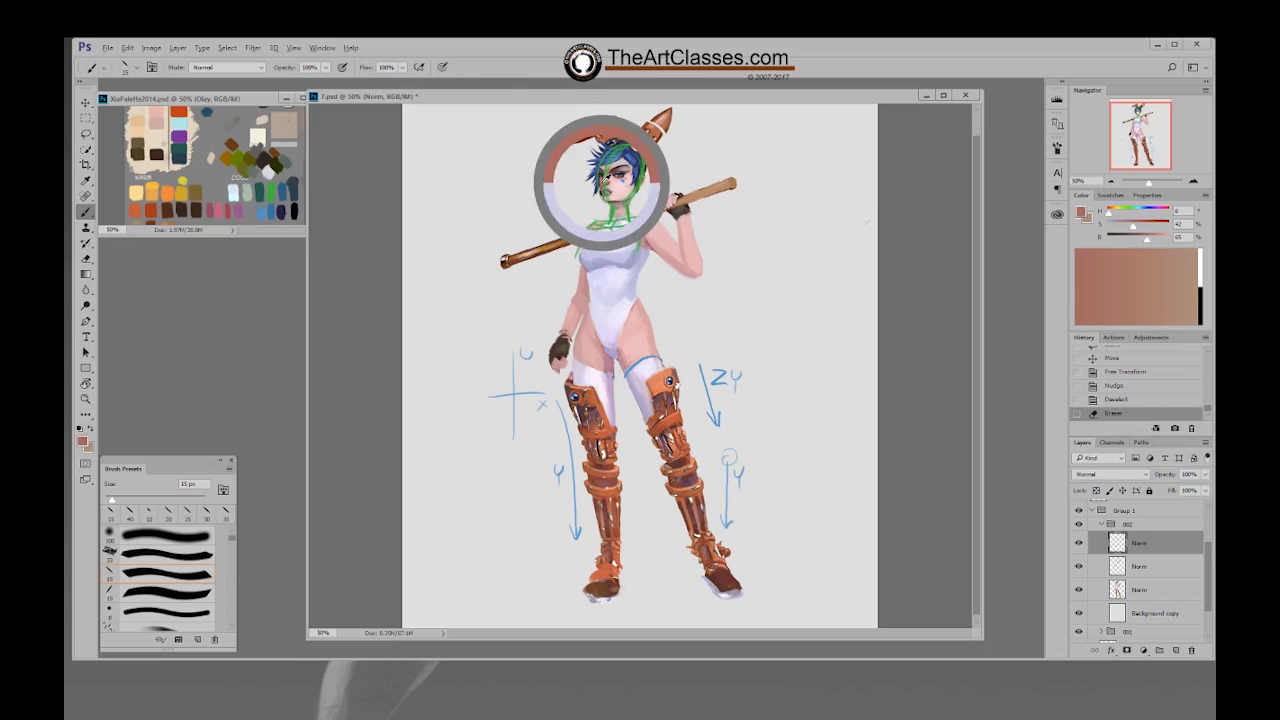
key("bracketright")
key("bracketright")
key("bracketright")
key("bracketright")
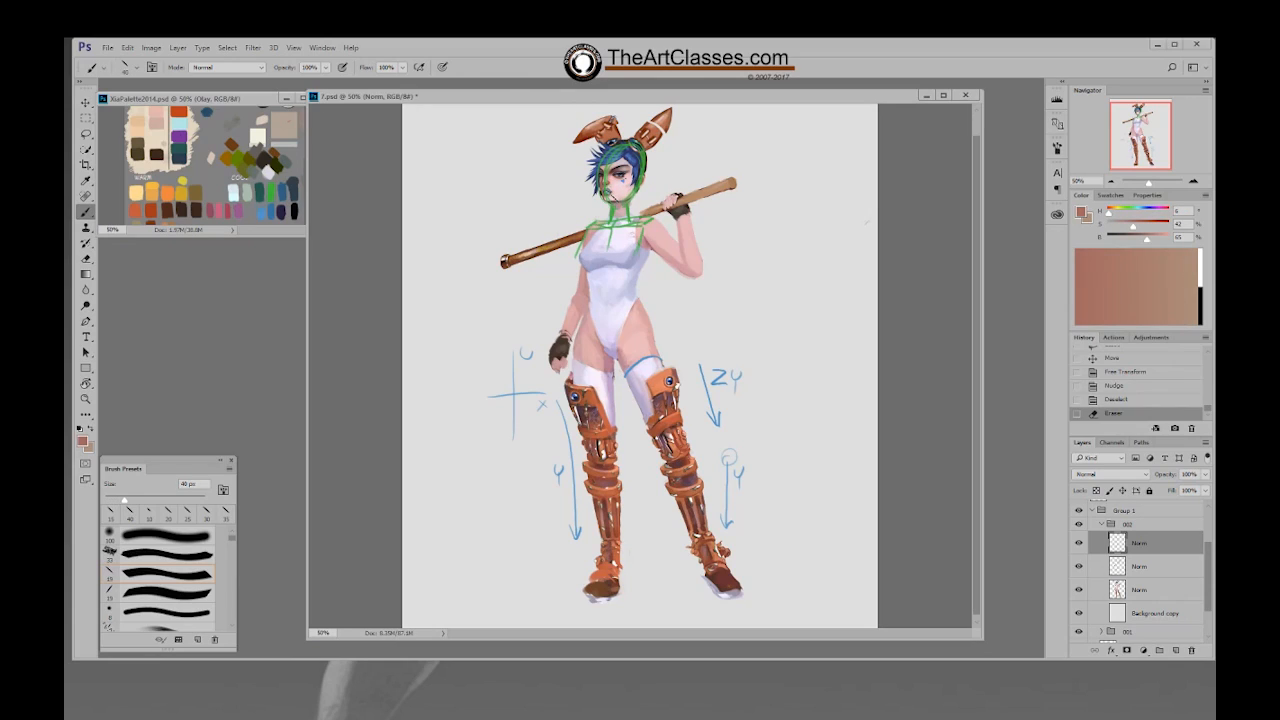
mouse_move(612, 194)
left_mouse_down()
mouse_move(618, 162)
mouse_move(634, 188)
left_mouse_up()
left_click(624, 200, "alt")
left_click(627, 211, "alt")
mouse_move(627, 188)
left_mouse_down()
mouse_move(606, 183)
mouse_move(622, 190)
left_mouse_up()
left_click(621, 195, "alt")
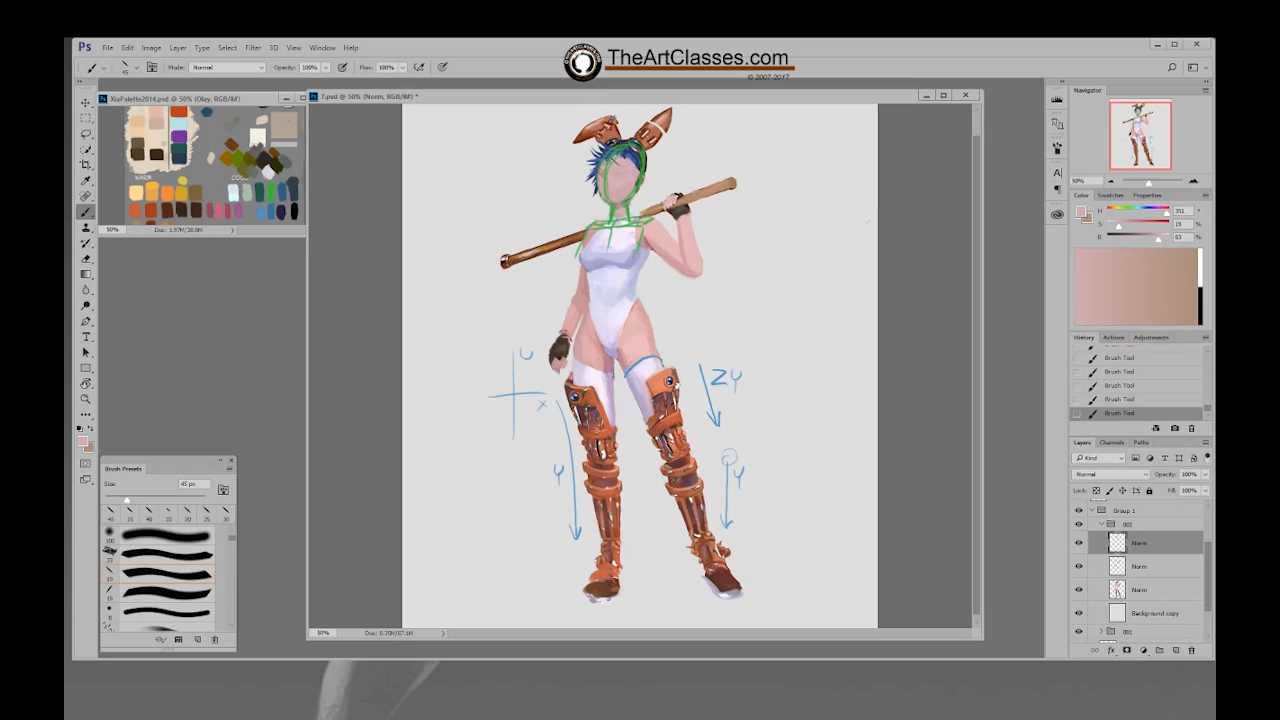
Step: Even out the blank face from forehead to jaw with light pinks sampled from the shoulder and face, using the 45 px brush
left_click(665, 230, "alt")
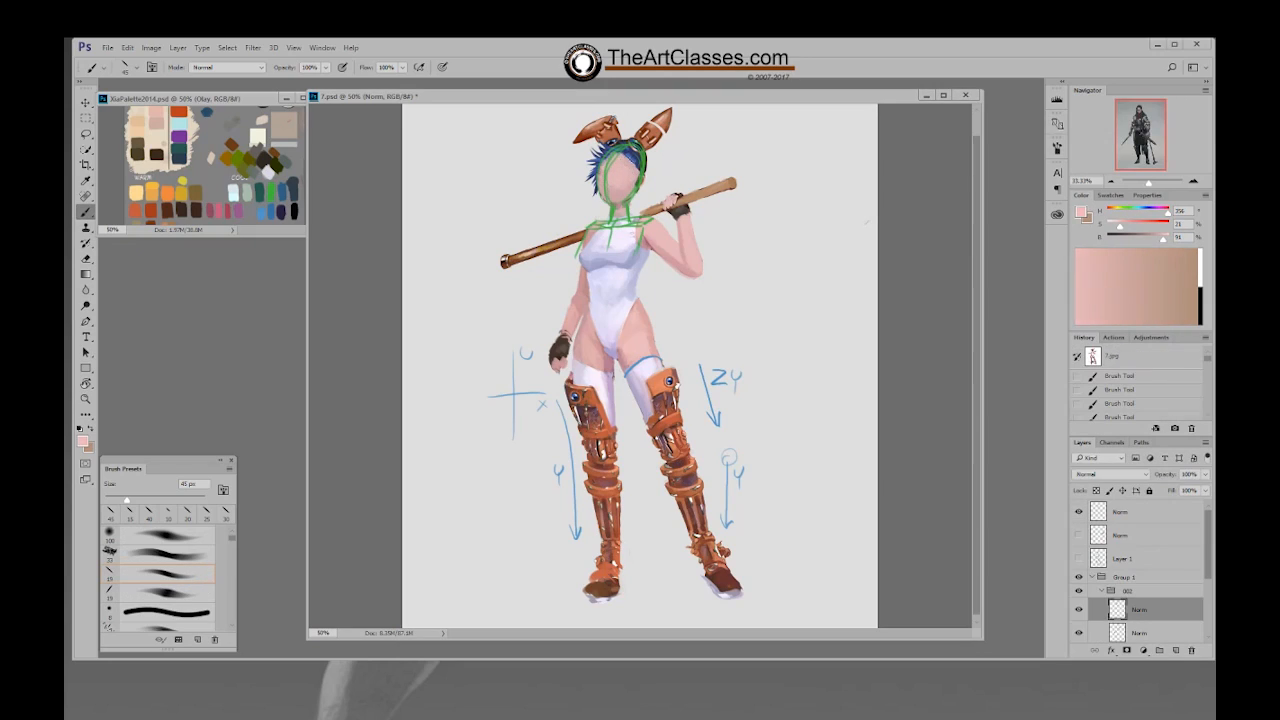
left_click_drag(621, 158, 630, 155)
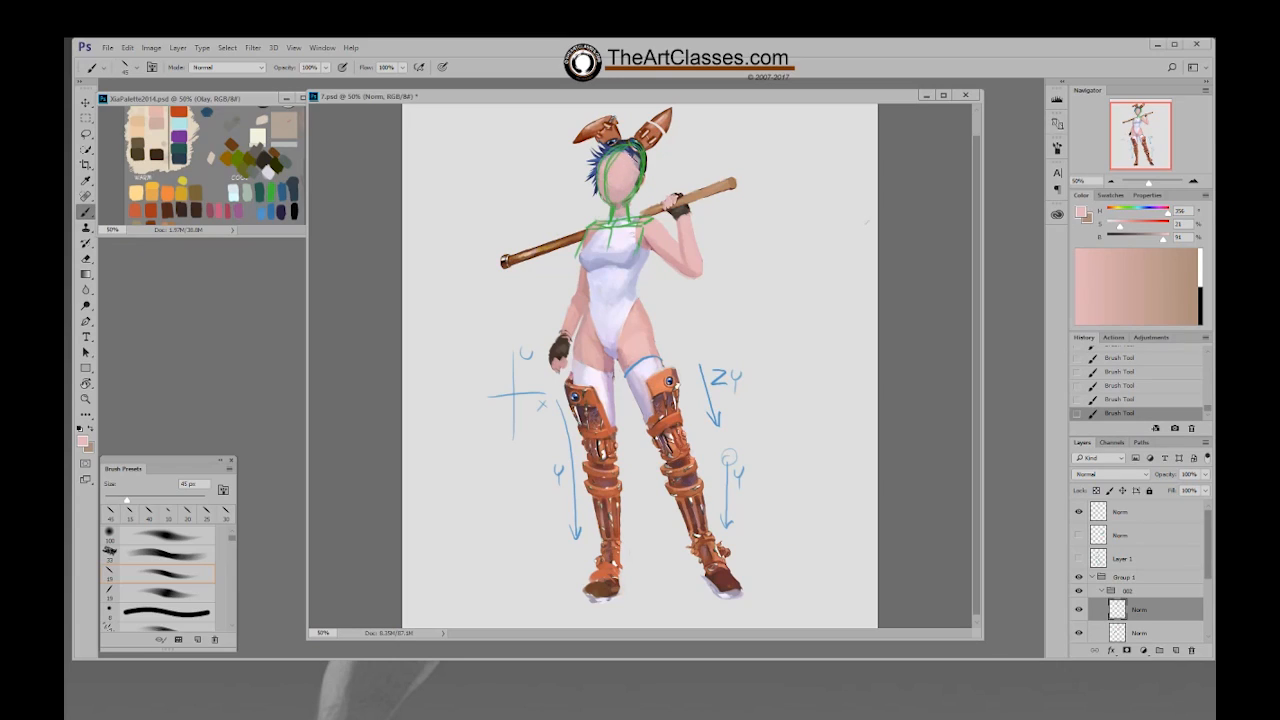
left_click(624, 176, "alt")
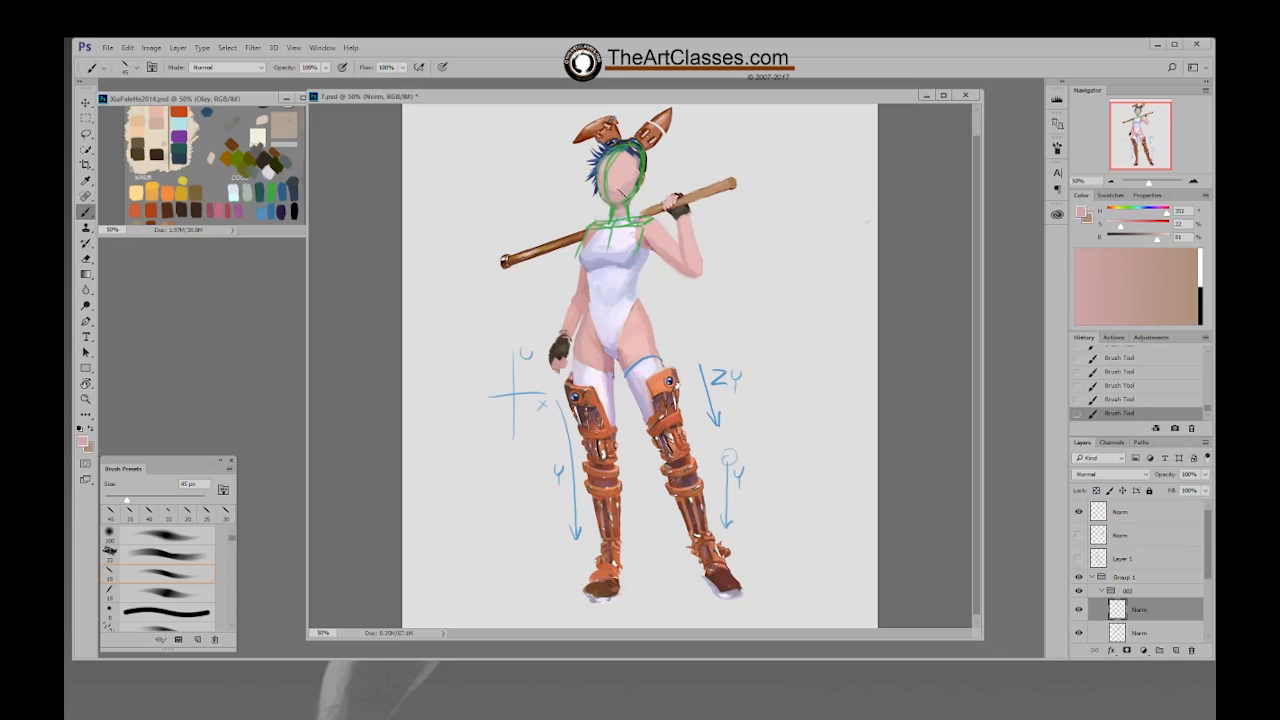
left_click(624, 172, "alt")
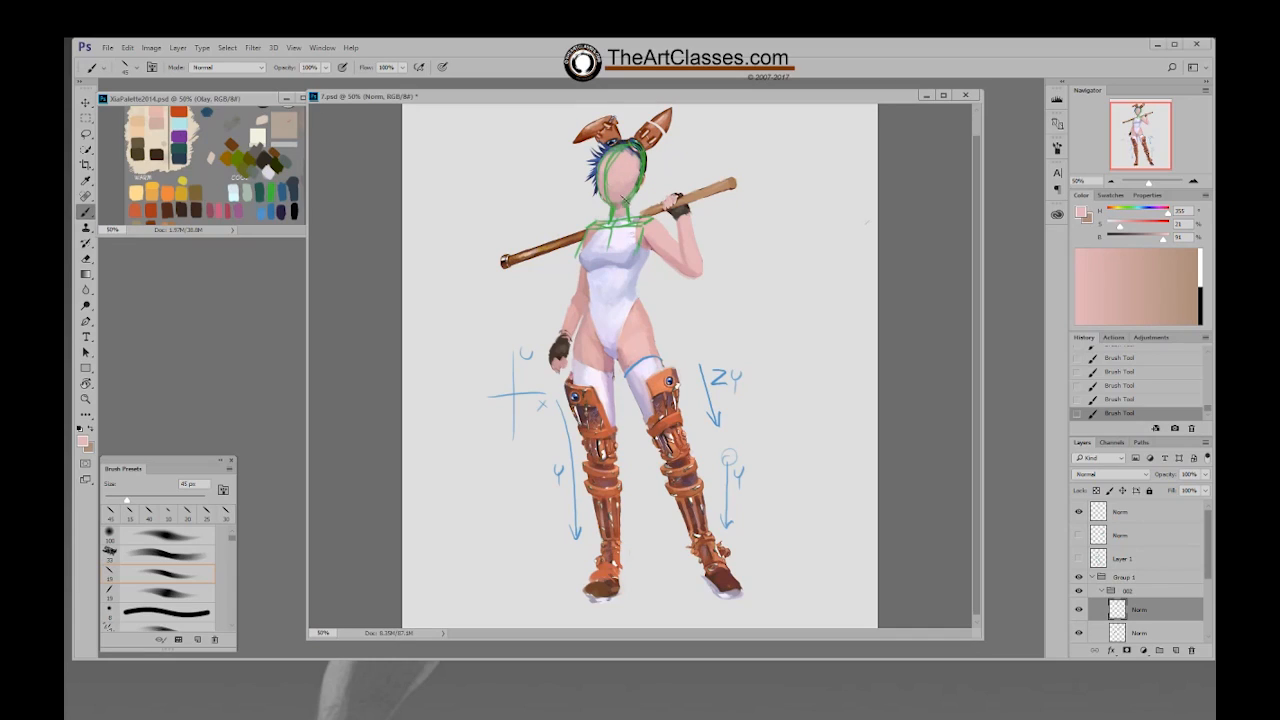
left_click(624, 208, "alt")
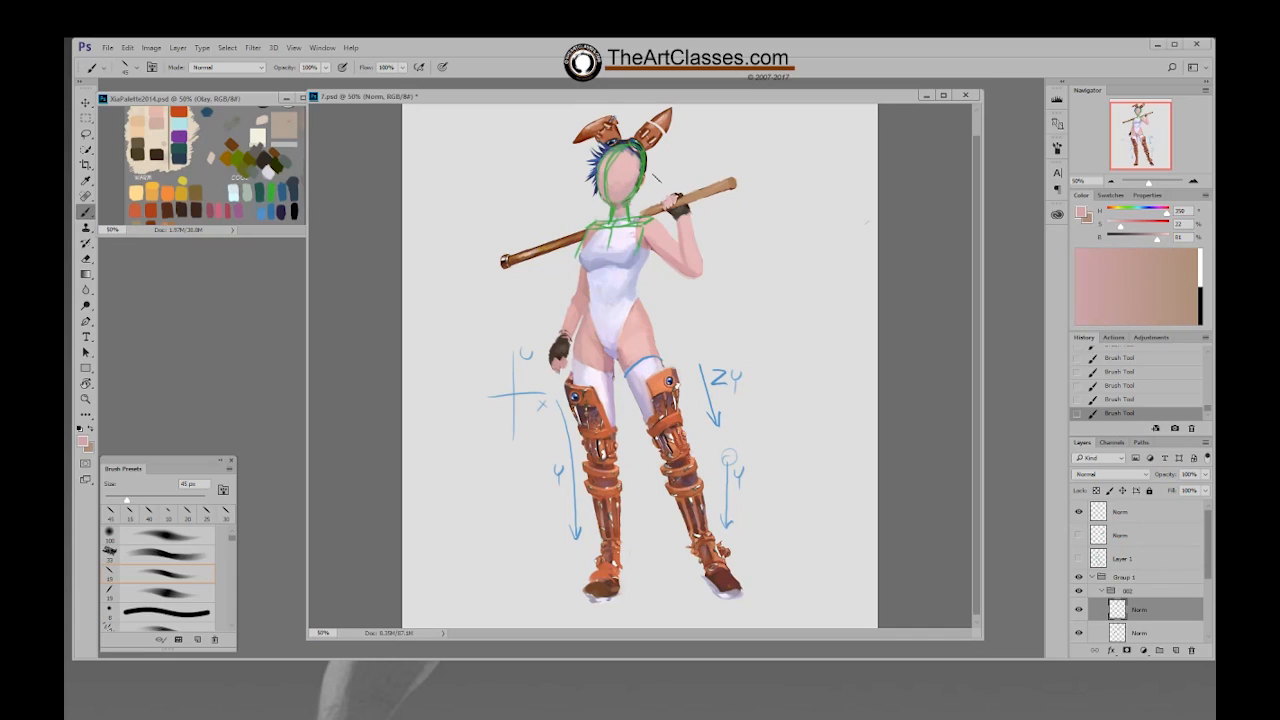
Step: Hide the green guide sketch layer and refine the shadow under the chin with a sampled mauve pink, using a 15 px brush
left_click(1078, 511)
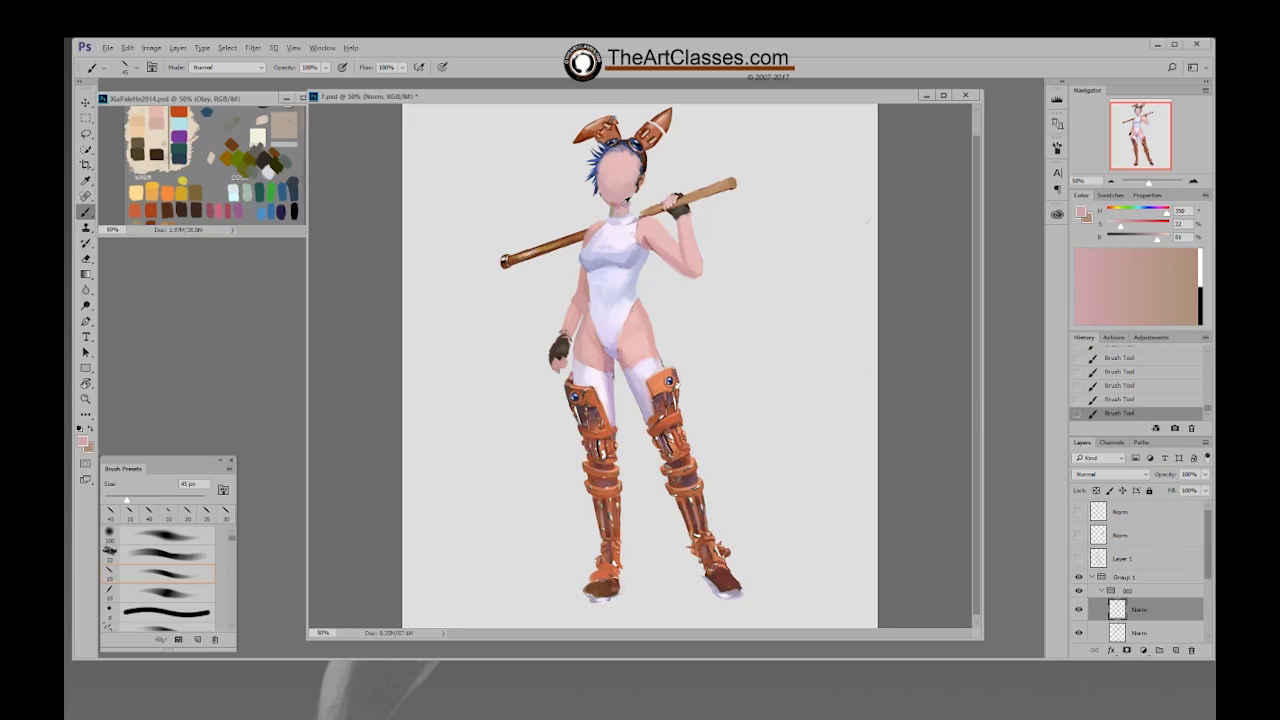
left_click(622, 205, "alt")
key("bracketleft")
key("bracketleft")
key("bracketleft")
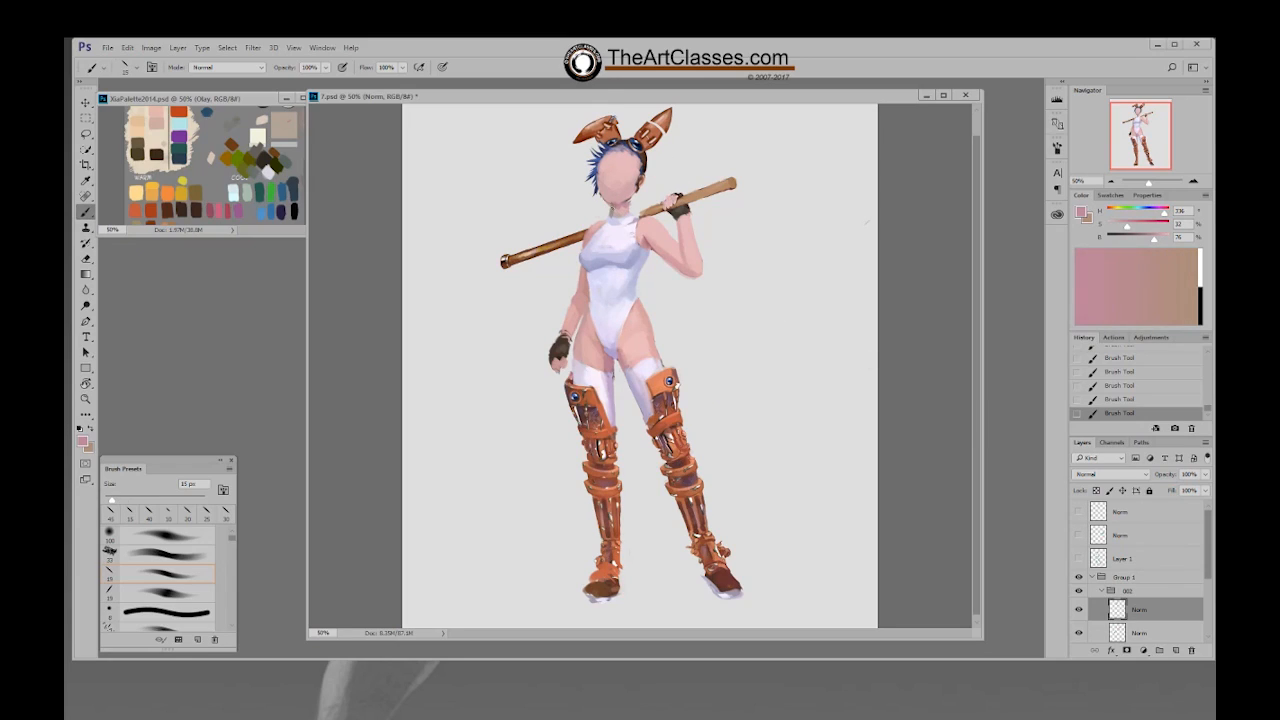
Step: Enlarge the brush to 25 px and blend the neck and chin shadow with sampled light and dark pinks
key("bracketright")
key("bracketright")
key("bracketright")
left_click(622, 207, "alt")
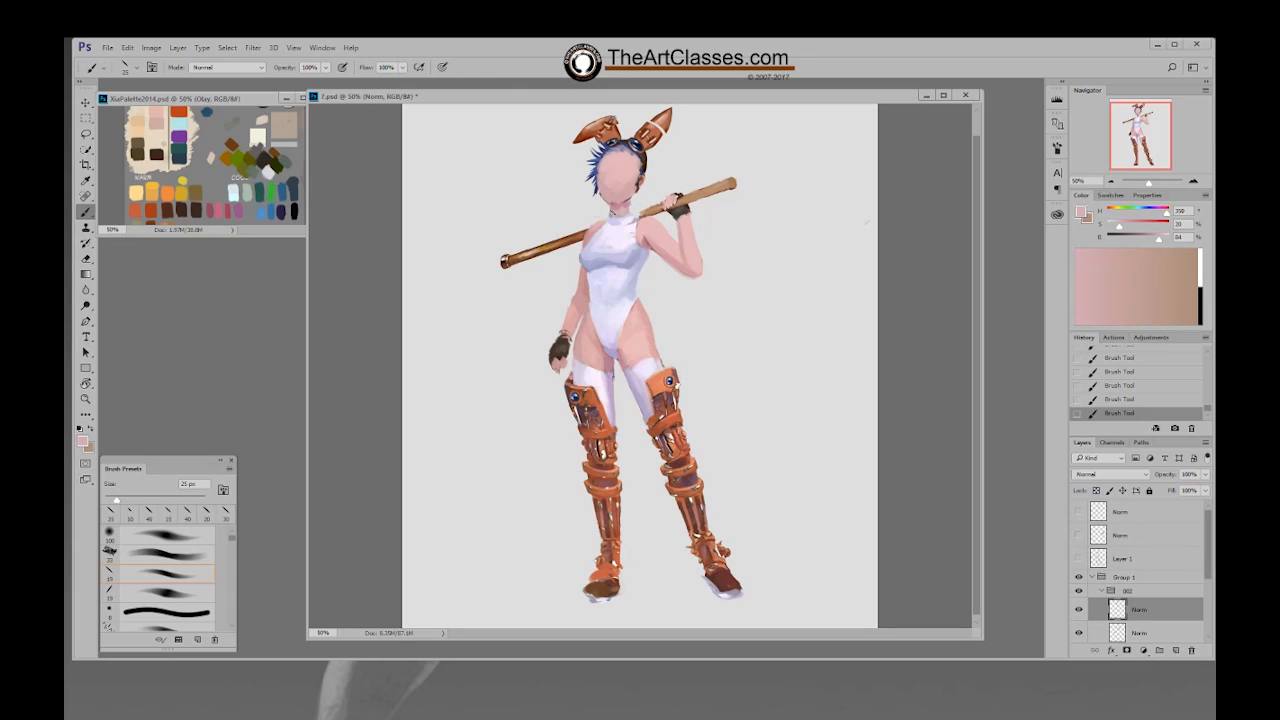
left_click(629, 219, "alt")
left_click(627, 210, "alt")
left_click(626, 210, "alt")
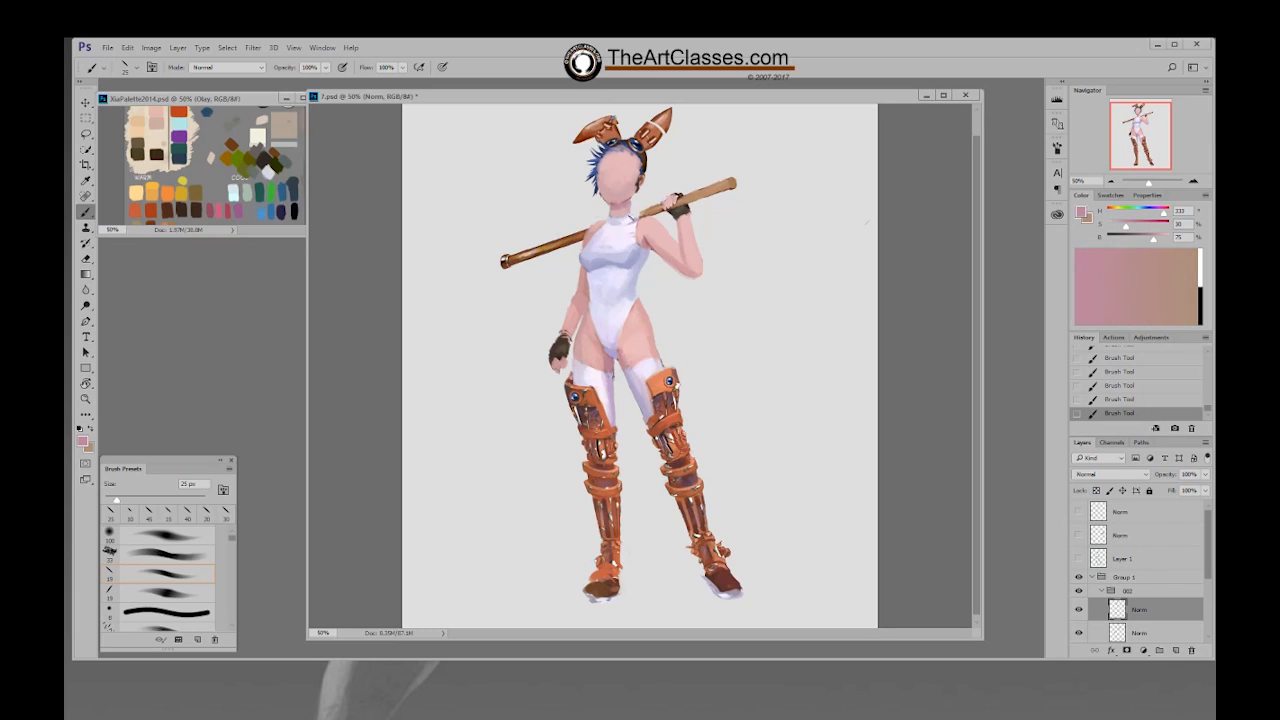
Step: Refine the neck further with sampled pinks and touch up the collar area with a sampled pale lavender
left_click(624, 208, "alt")
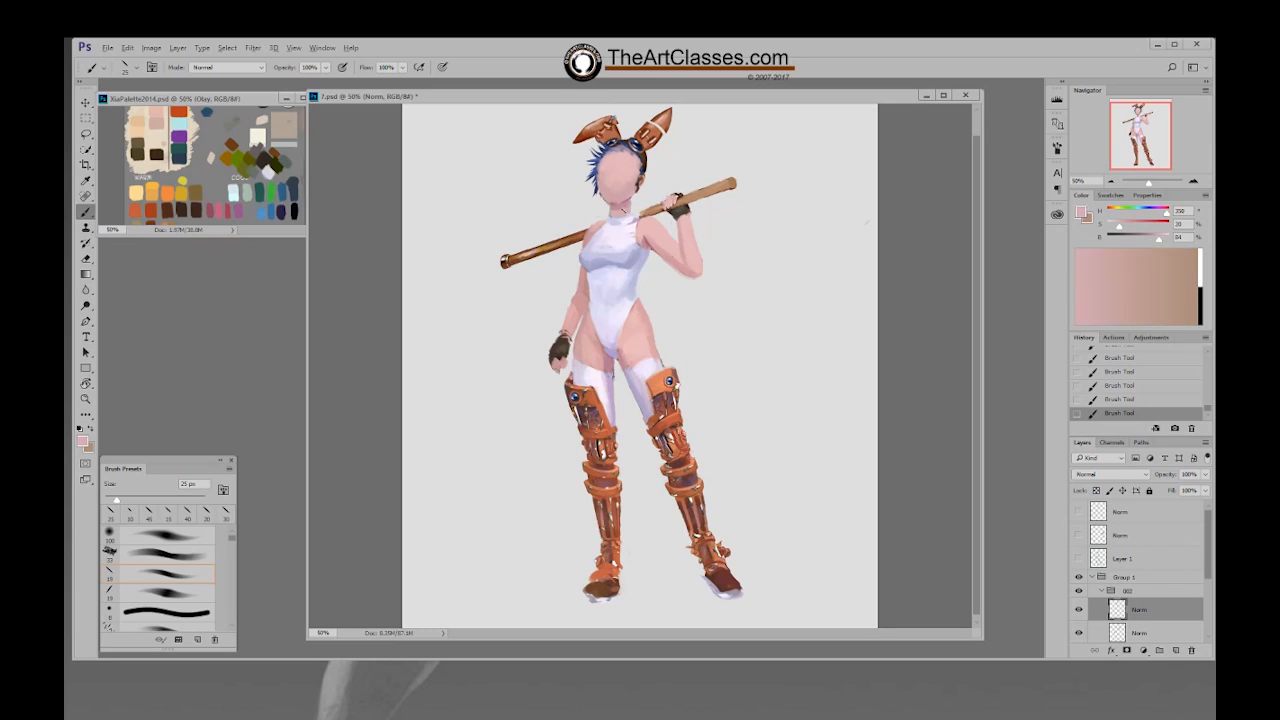
left_click(624, 208, "alt")
left_click(624, 208, "alt")
left_click(624, 208, "alt")
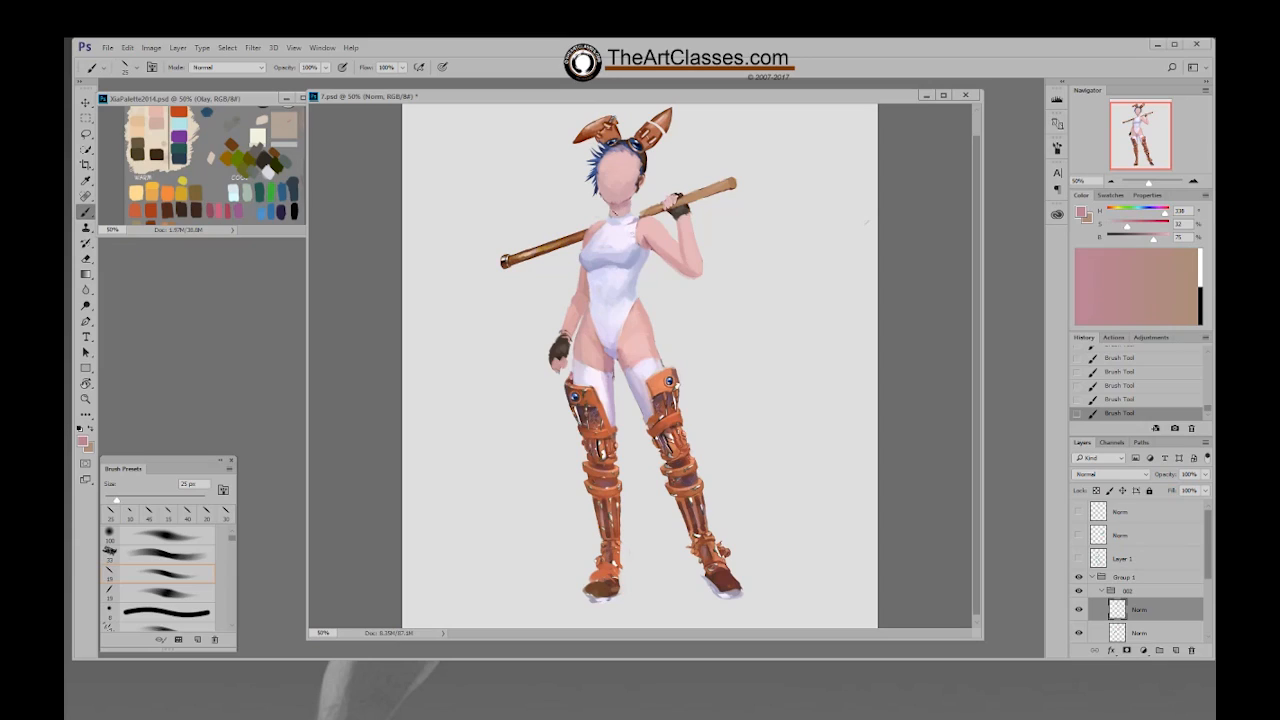
left_click(630, 205, "alt")
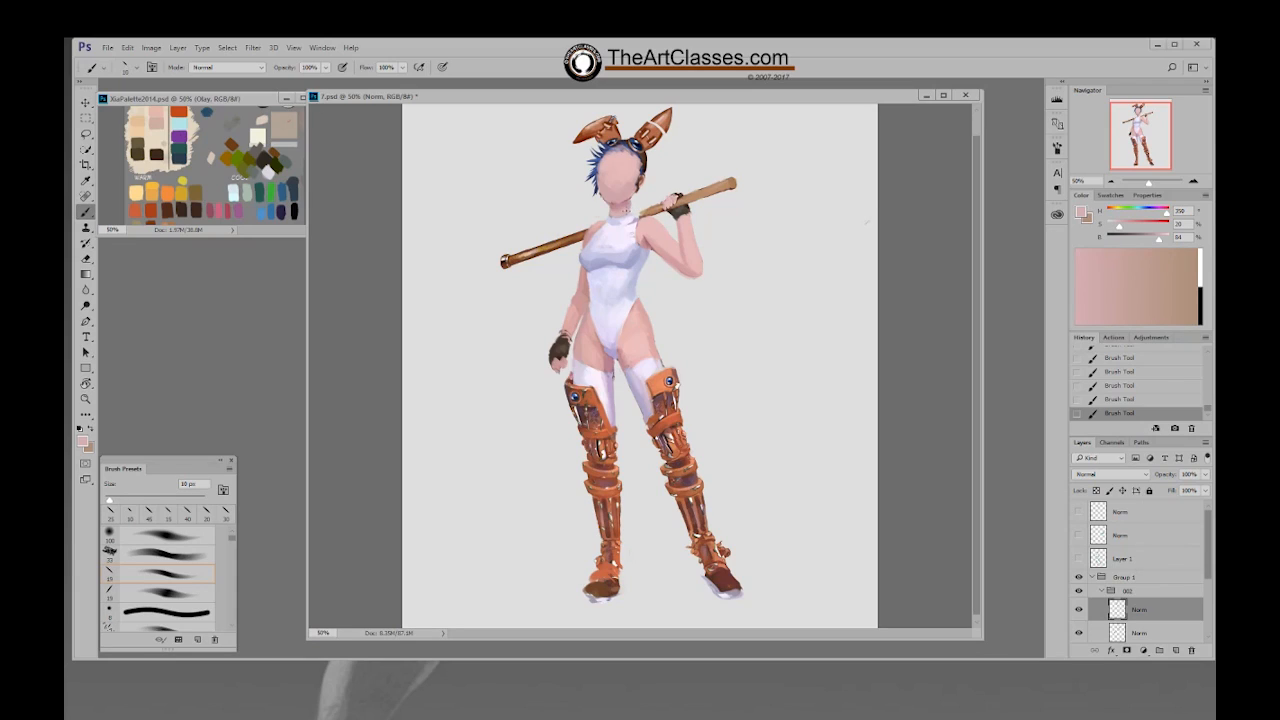
left_click(621, 226, "alt")
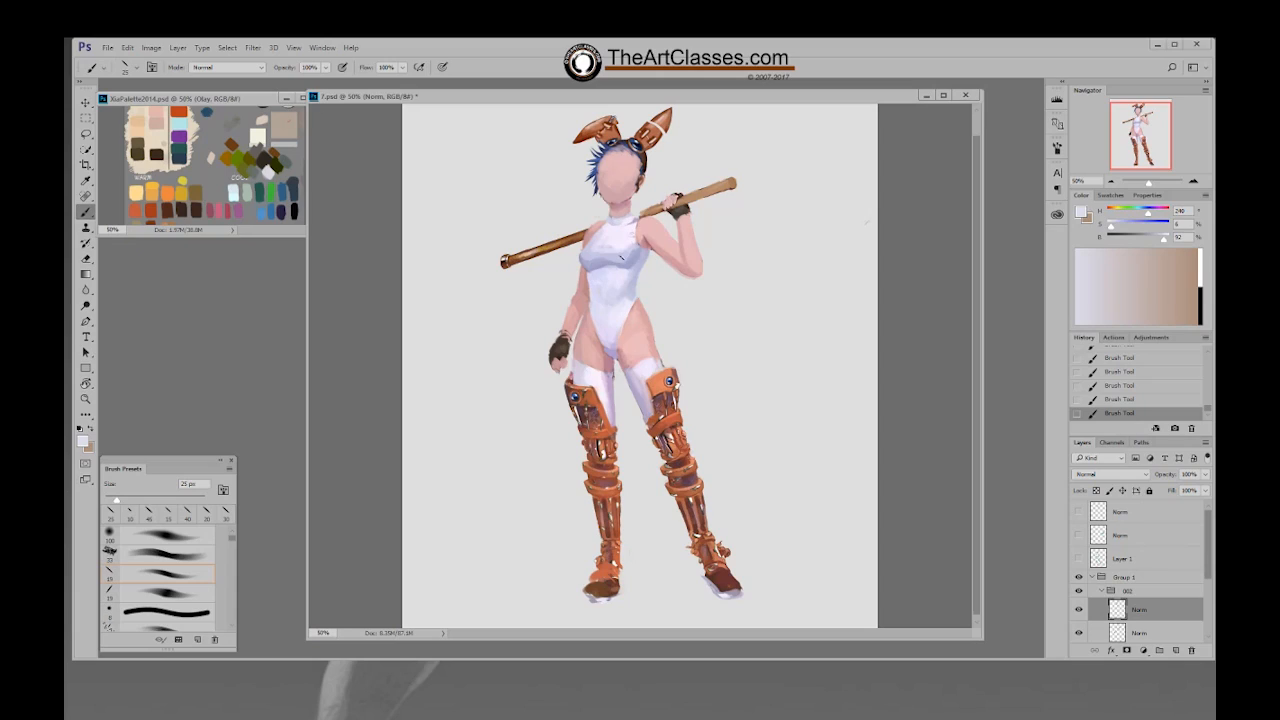
Step: Touch up the raised hand's glove with a sampled dark brown, using a 9 px brush, and undo the last stroke
left_click(683, 213, "alt")
key("bracketleft")
key("bracketleft")
key("bracketleft")
key("bracketleft")
mouse_move(711, 228)
left_mouse_down()
mouse_move(718, 260)
mouse_move(726, 243)
left_mouse_up()
key("ctrl+z")
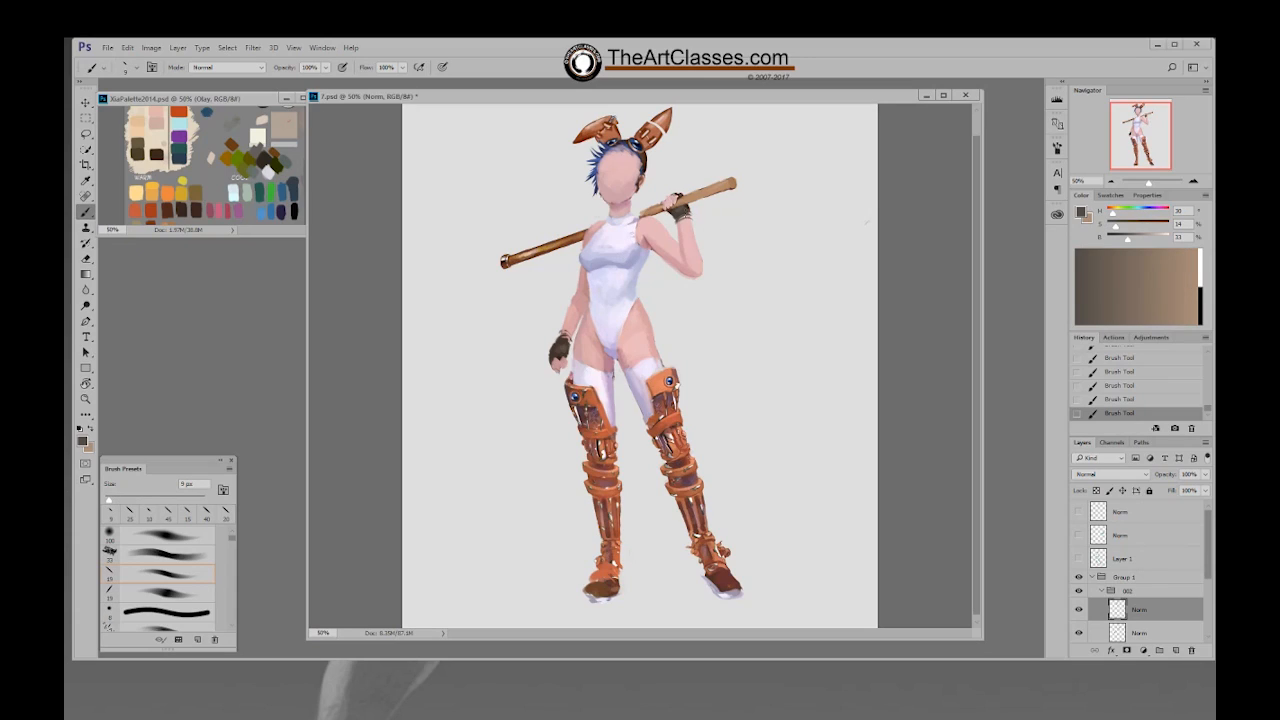
Step: Add a new Norm layer and block in the eye sockets with a skin tone darkened to 57% brightness, using a small brush
left_click(1079, 609)
left_click(1079, 609)
left_click(631, 185, "alt")
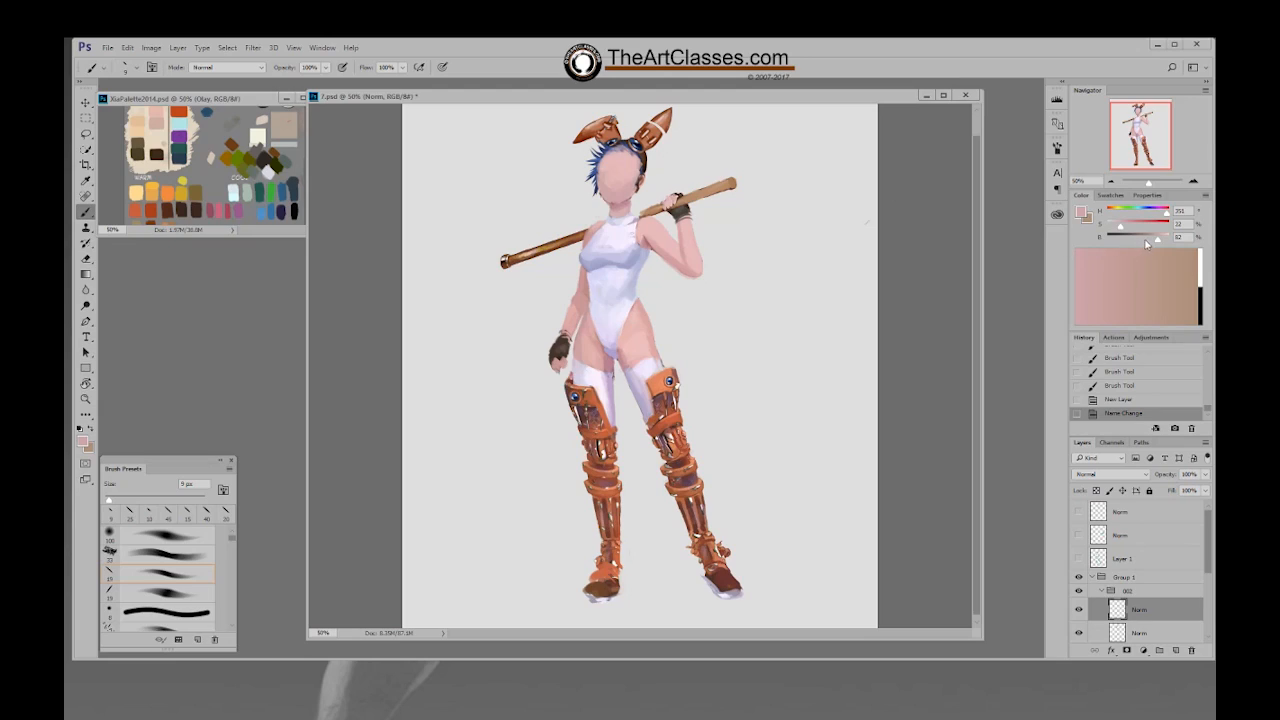
left_click_drag(1146, 243, 1142, 240)
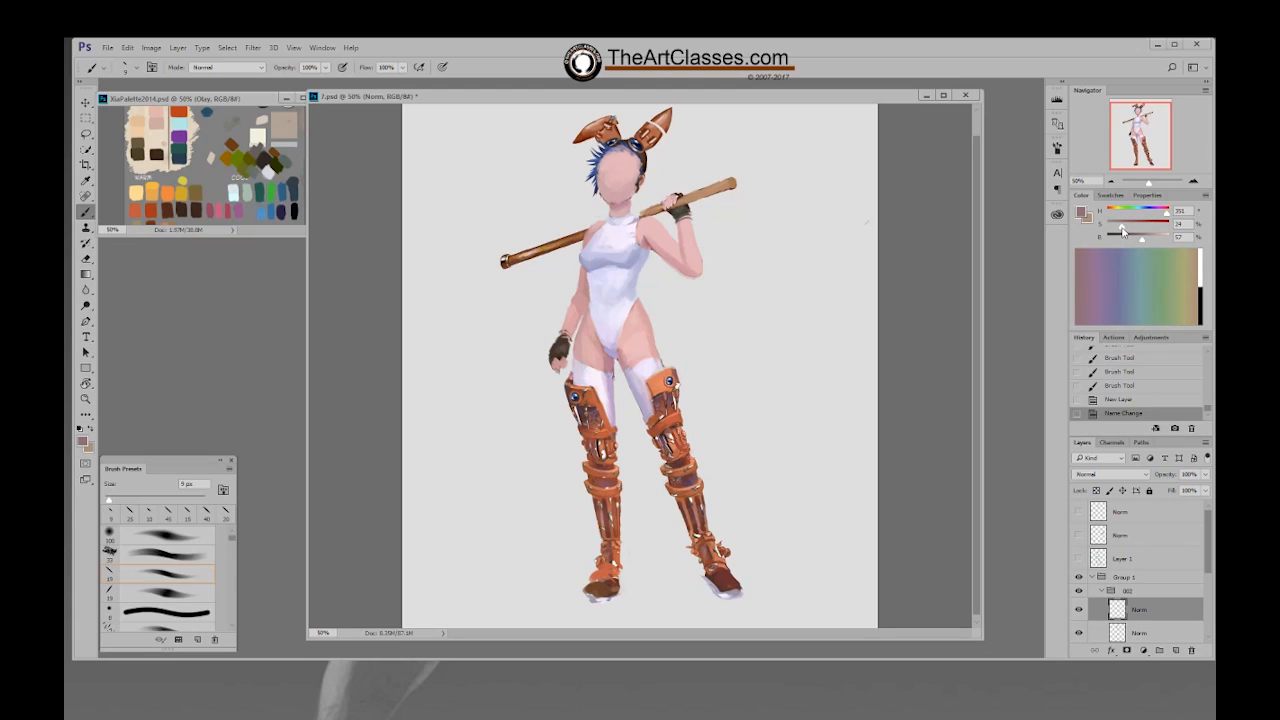
key("bracketright")
key("bracketright")
left_click(622, 180)
left_click(623, 180)
left_click(625, 181)
left_click(624, 180)
left_click(625, 181)
Step: Switch to the 19 px brush preset and trim the eye socket shapes with a 15 px eraser
right_click(658, 170)
left_click(757, 262)
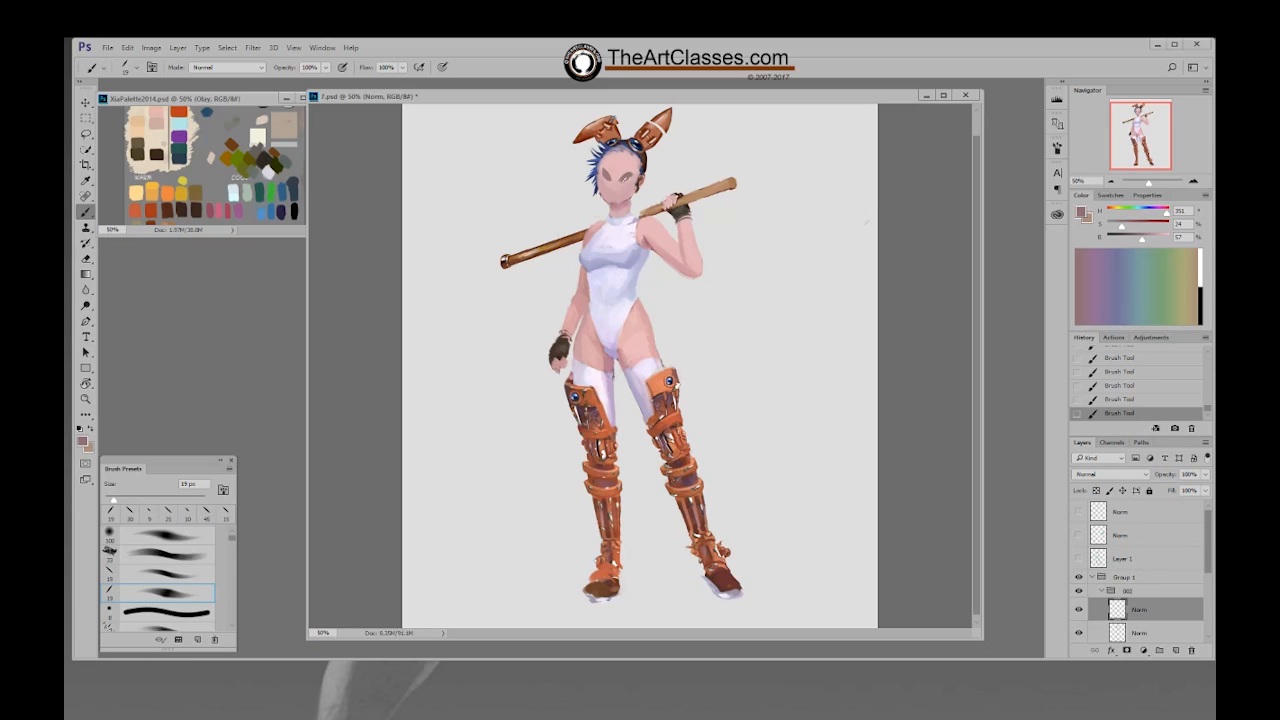
key("e")
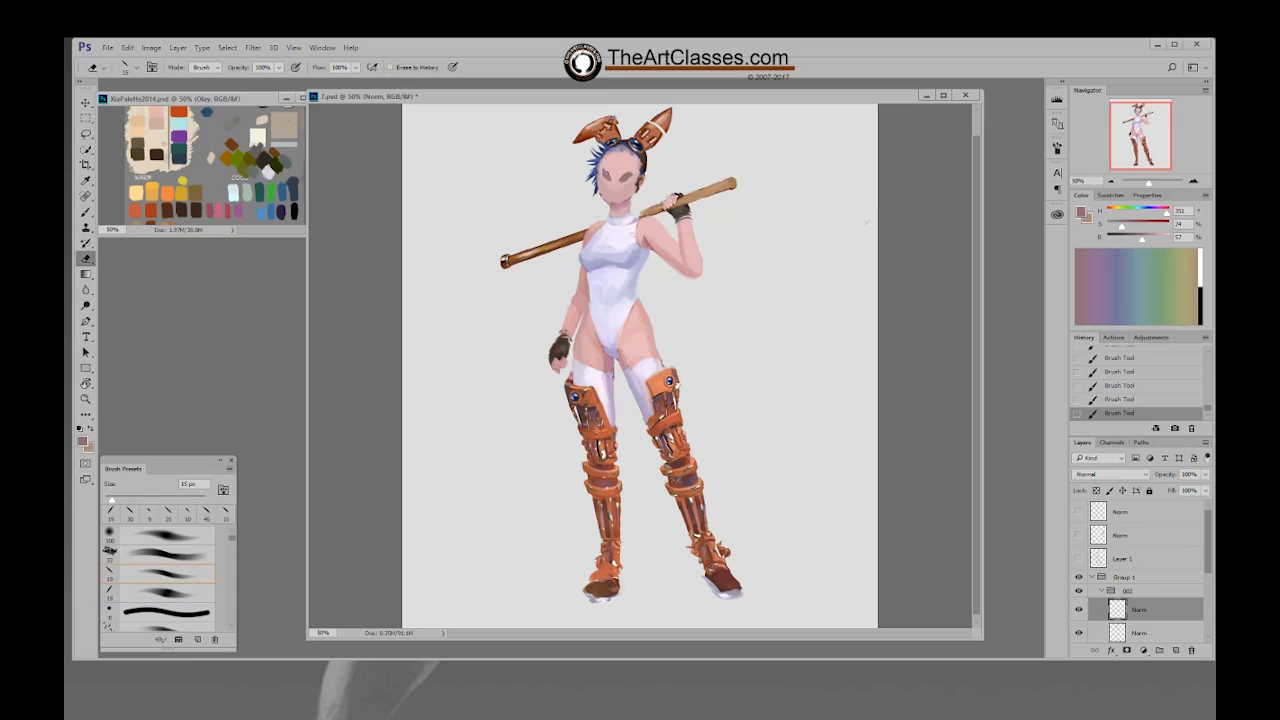
left_click(624, 176)
left_click(623, 178)
left_click(622, 180)
left_click(622, 182)
Step: Paint the nose and mouth shadows and adjust the eye sockets in the same dusky pink, using the 19 px brush
key("b")
left_click(623, 178)
left_click(623, 177)
left_click(624, 176)
left_click(623, 177)
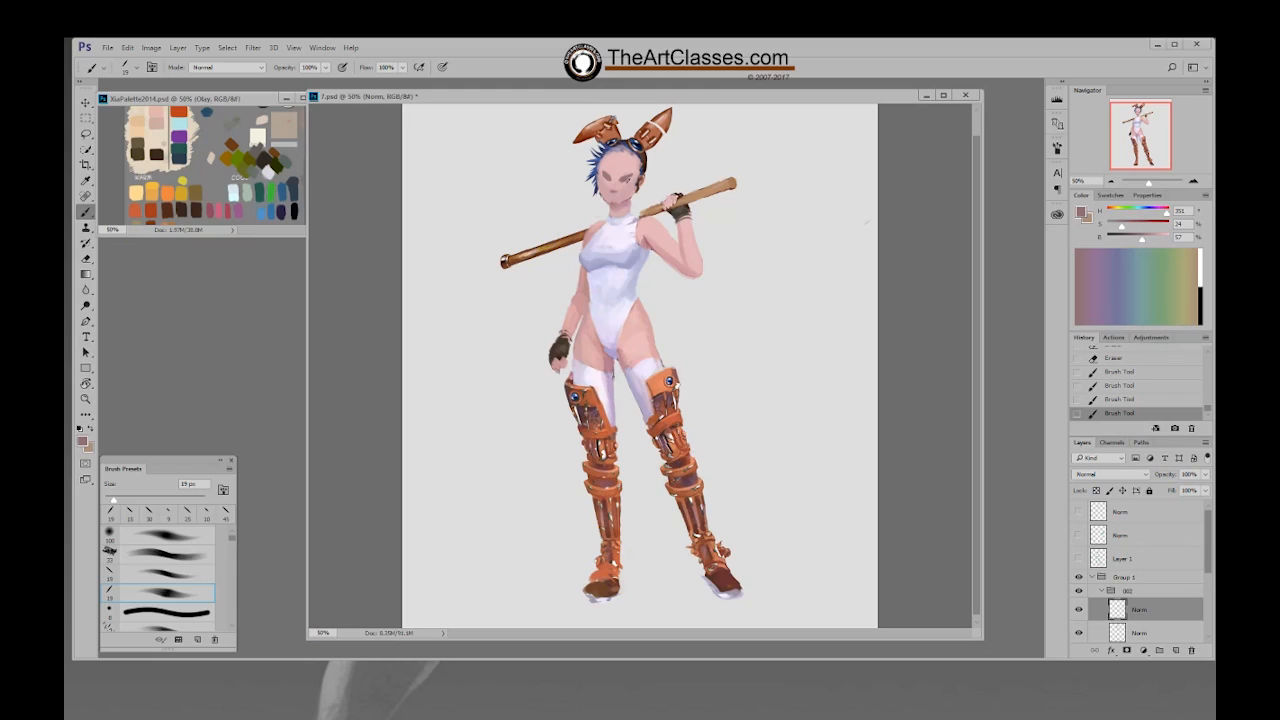
left_click(624, 176)
Step: Erase along the edges of the painted facial features with the 15 px eraser to clean up their shapes
key("e")
left_click(624, 176)
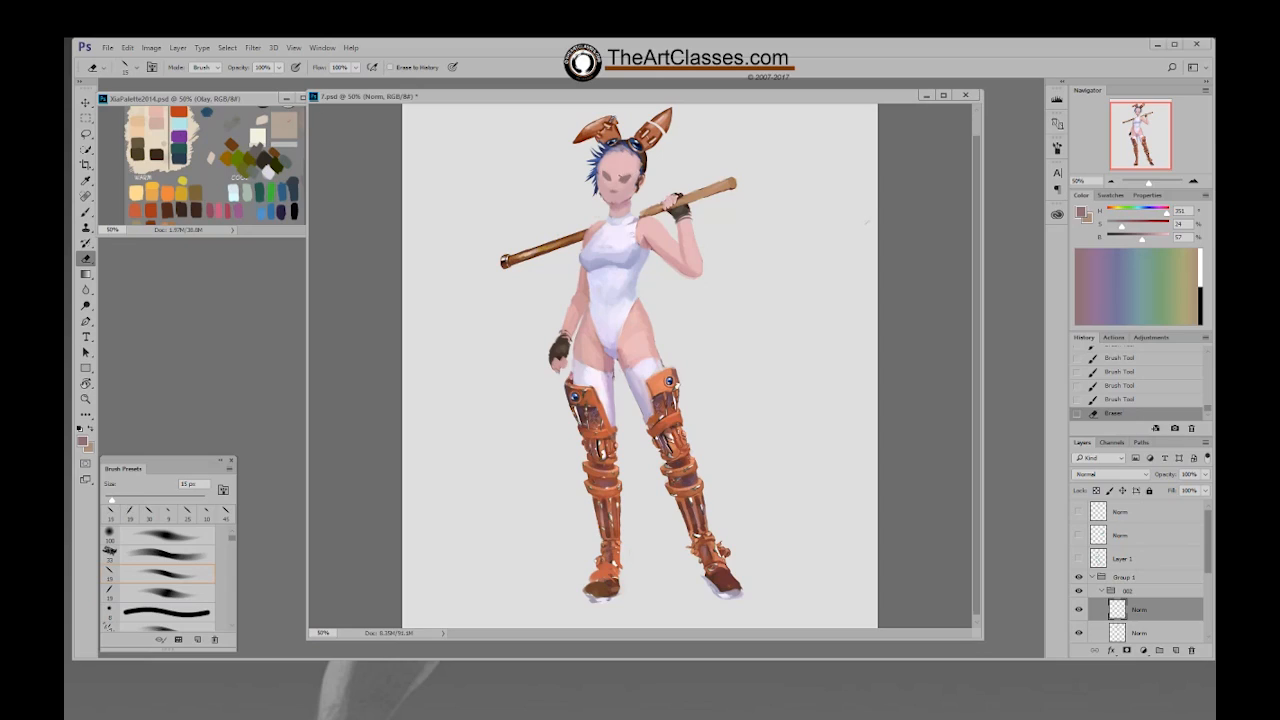
left_click(624, 176)
left_click(624, 176)
left_click(624, 176)
Step: Reinforce the eye socket and mouth shadows with more dusky pink strokes, using the 19 px brush
key("b")
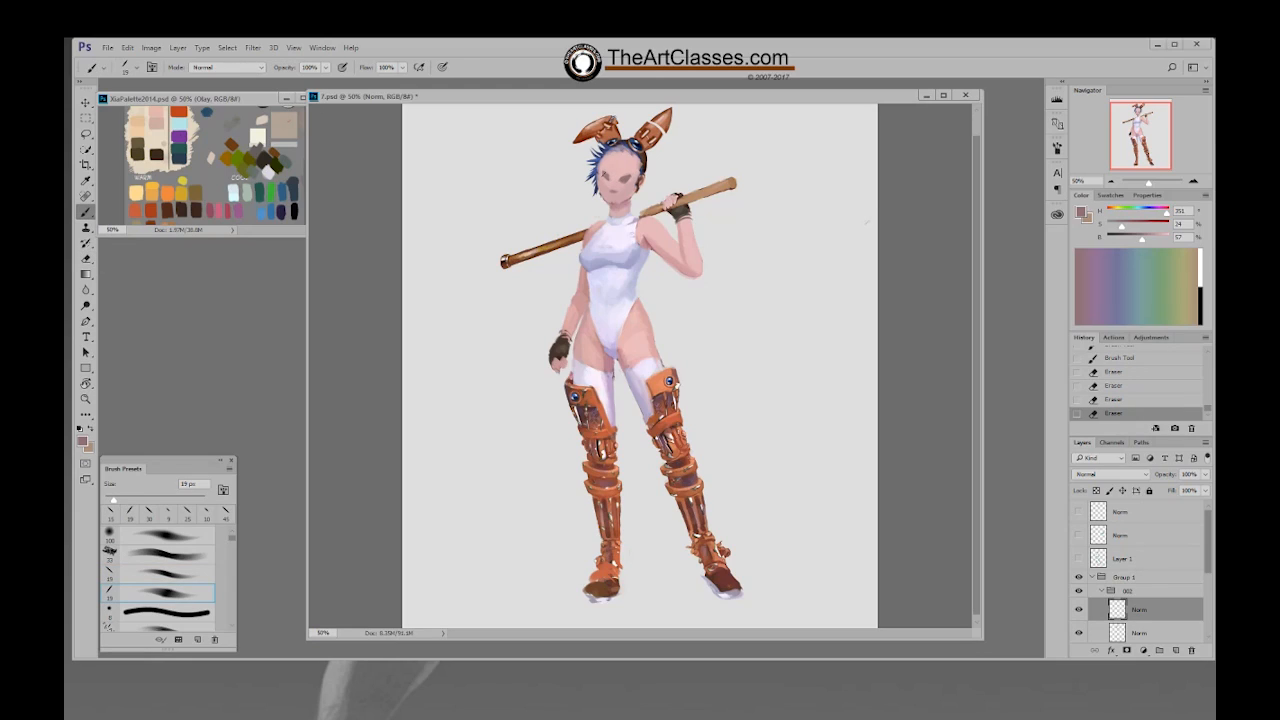
left_click(624, 176)
left_click(624, 176)
left_click(624, 176)
left_click(624, 176)
Step: Carve the reinforced eye sockets and mouth back into shape with the 15 px eraser
key("e")
left_click(624, 176)
left_click(624, 176)
left_click(624, 176)
left_click(624, 176)
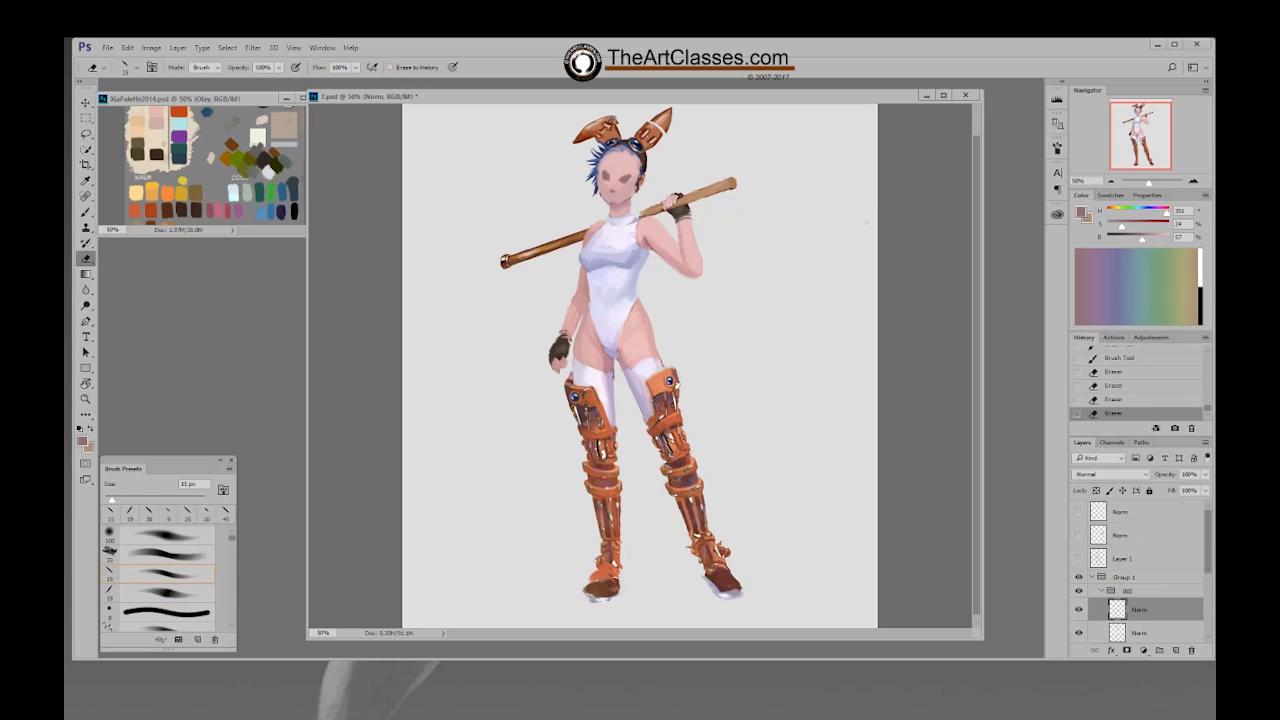
Step: Choose the 30 px hard round brush preset for painting
key("b")
right_click(626, 180)
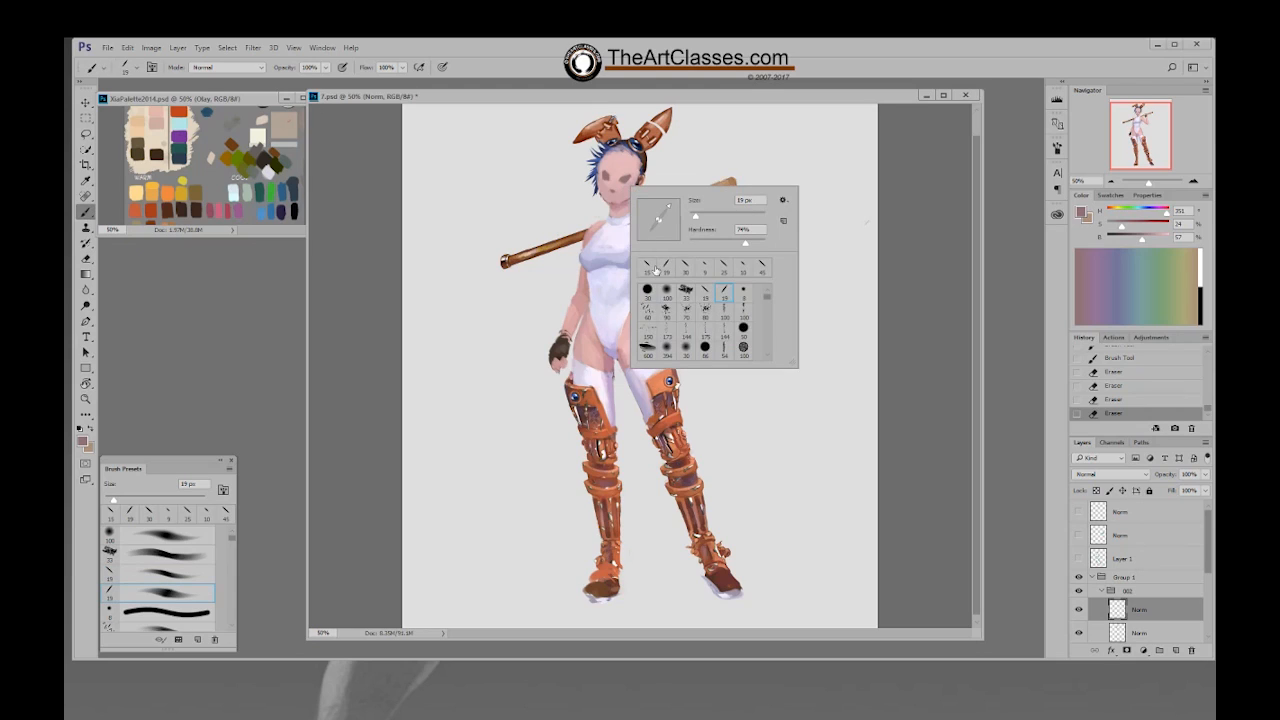
left_click(656, 290)
left_click(906, 198)
Step: Enlarge the view to 66.67% around the upper body, then reposition the 7.psd document window and make it narrower
key("ctrl+plus")
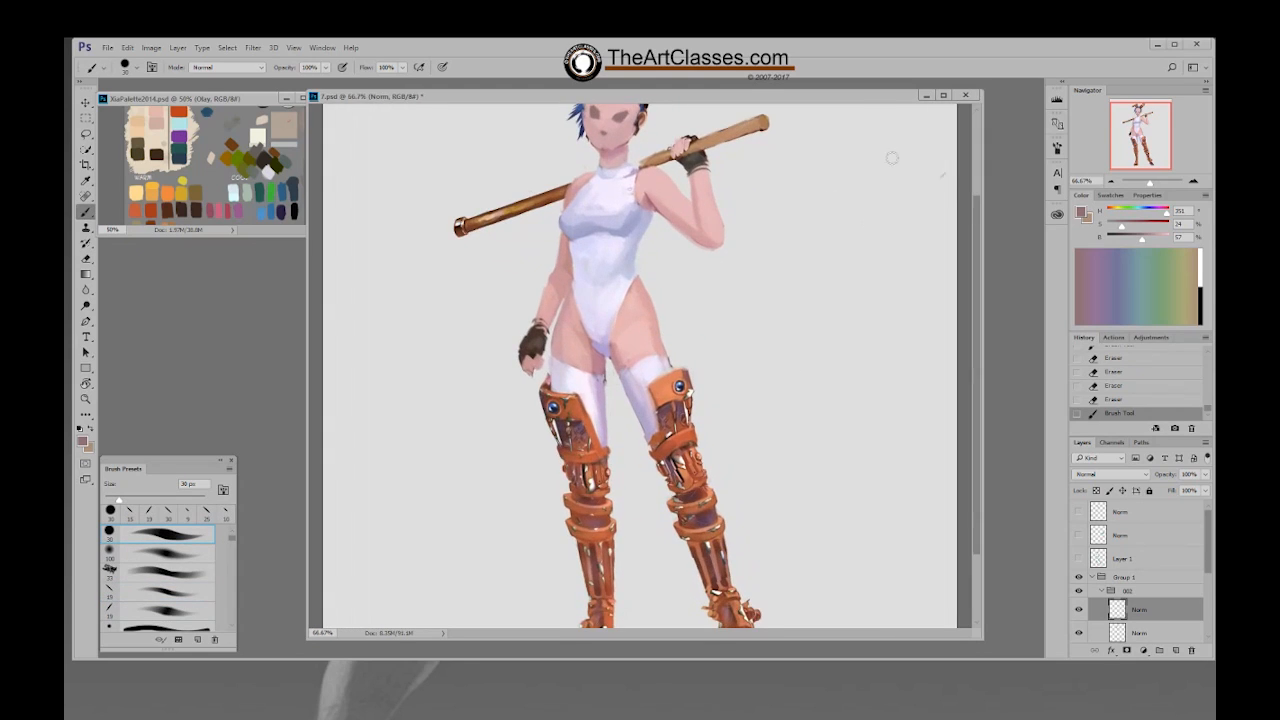
scroll(843, 303, "up", 3)
left_click_drag(768, 100, 600, 106)
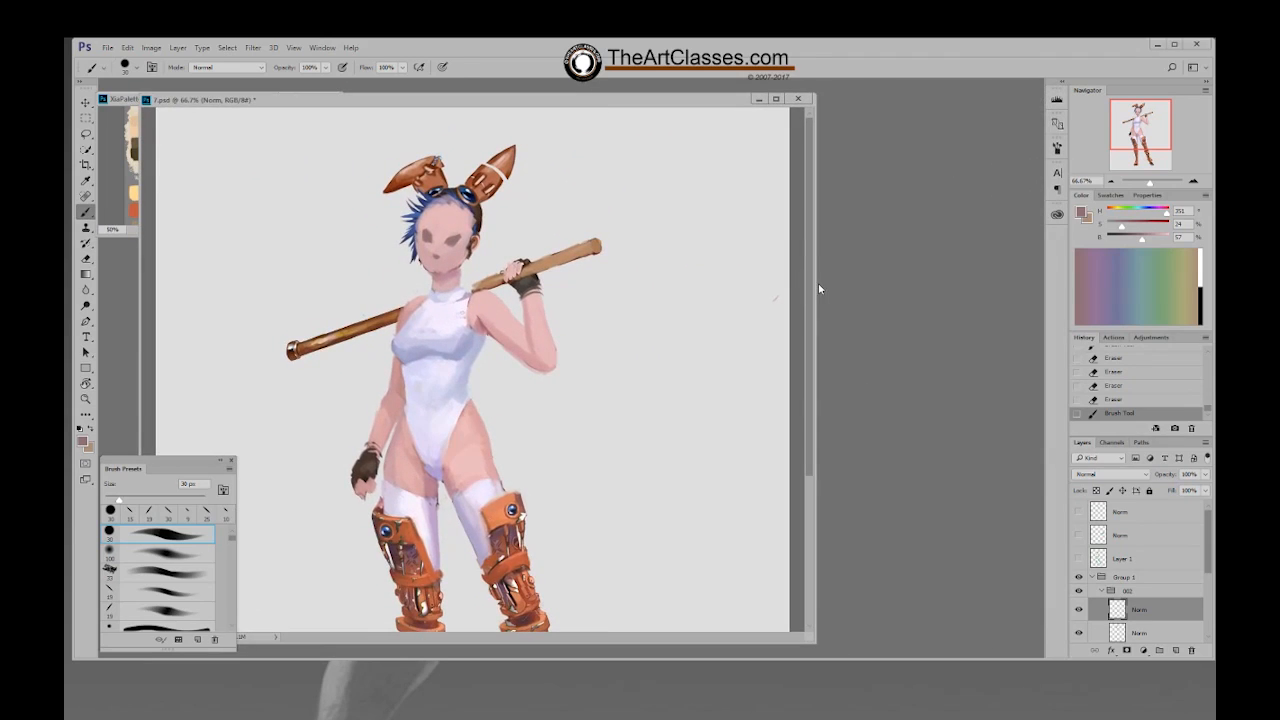
left_click_drag(818, 288, 718, 288)
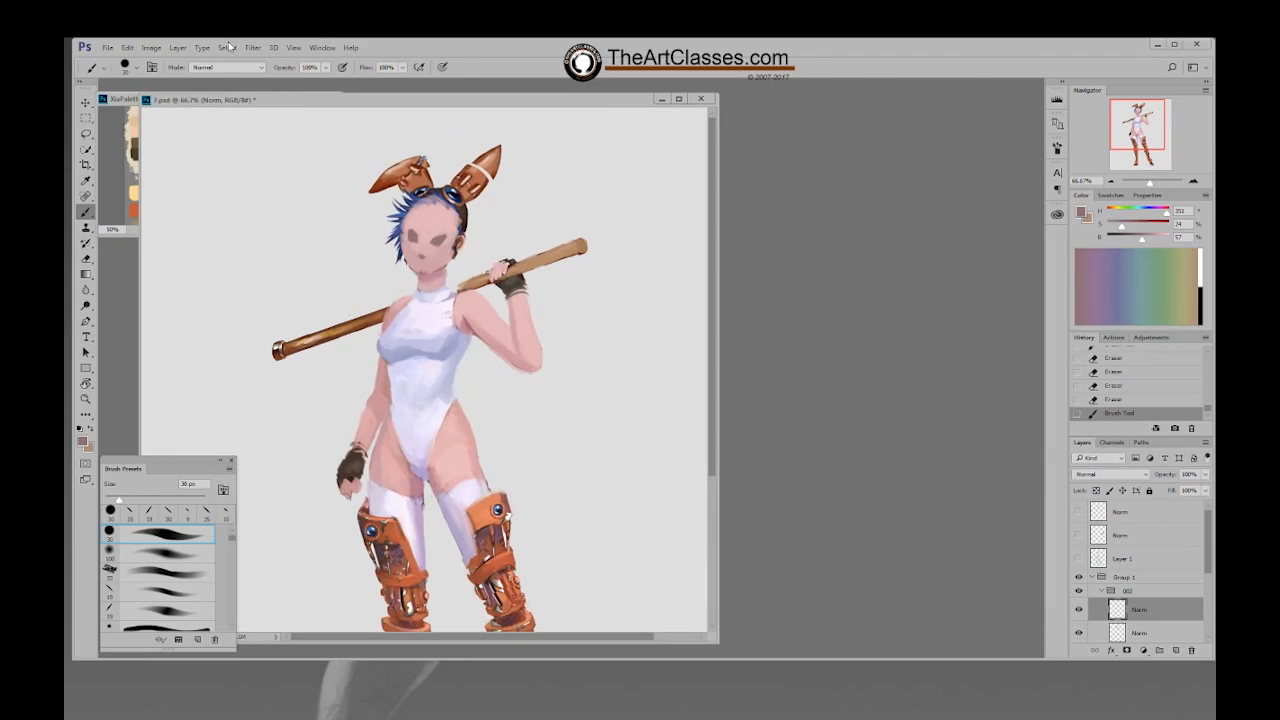
Step: Open a second window of 7.psd, enlarge it to 50%, and position it beside the main window, tall enough for the whole figure
left_click(322, 48)
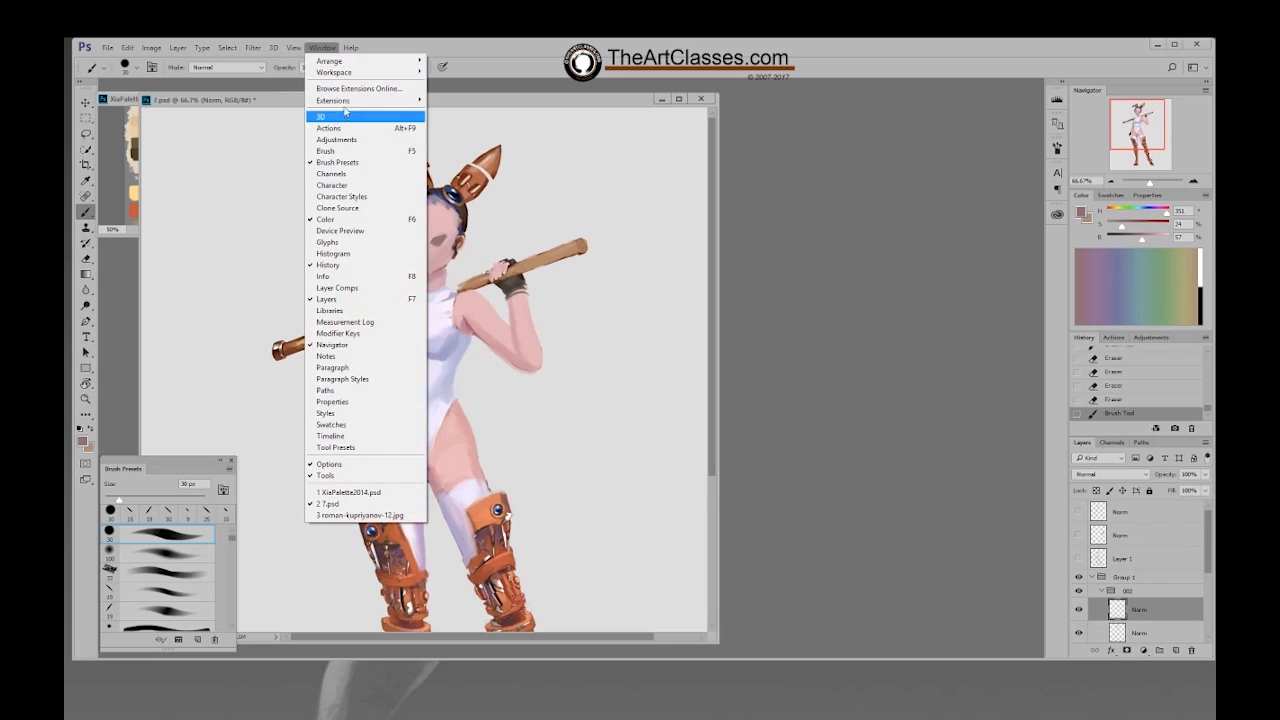
mouse_move(343, 62)
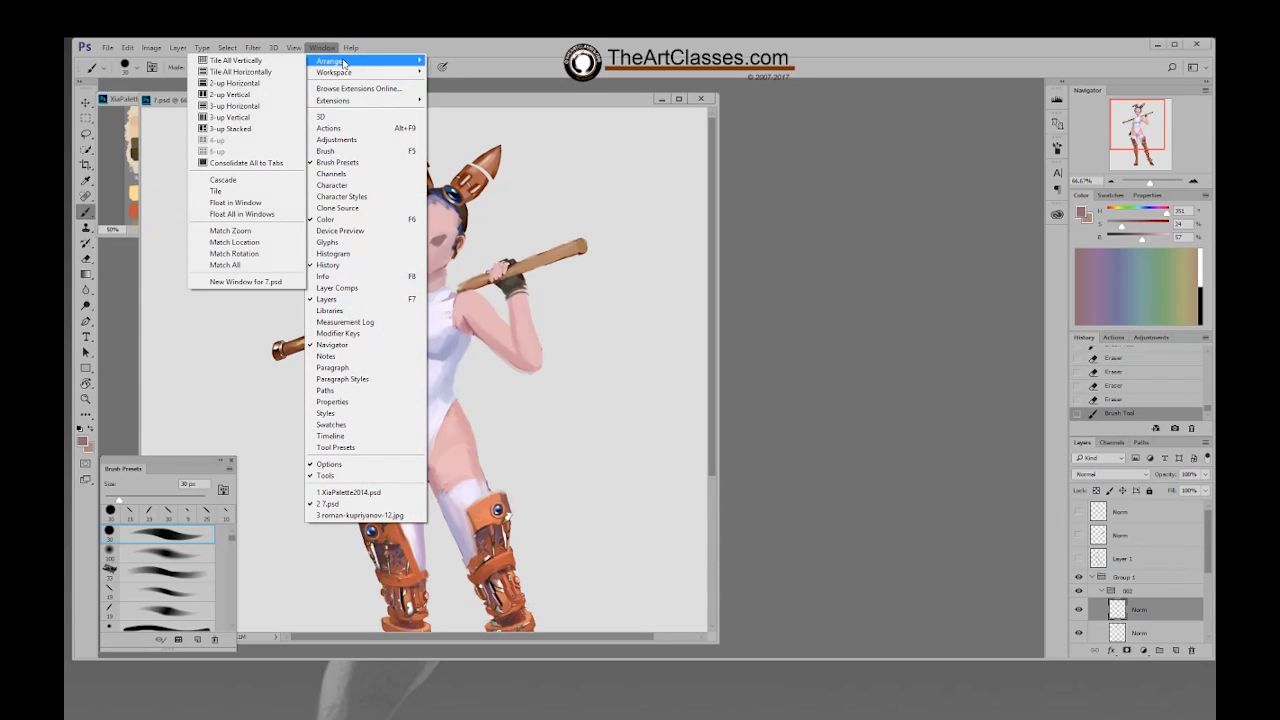
left_click(258, 281)
left_click_drag(318, 114, 931, 118)
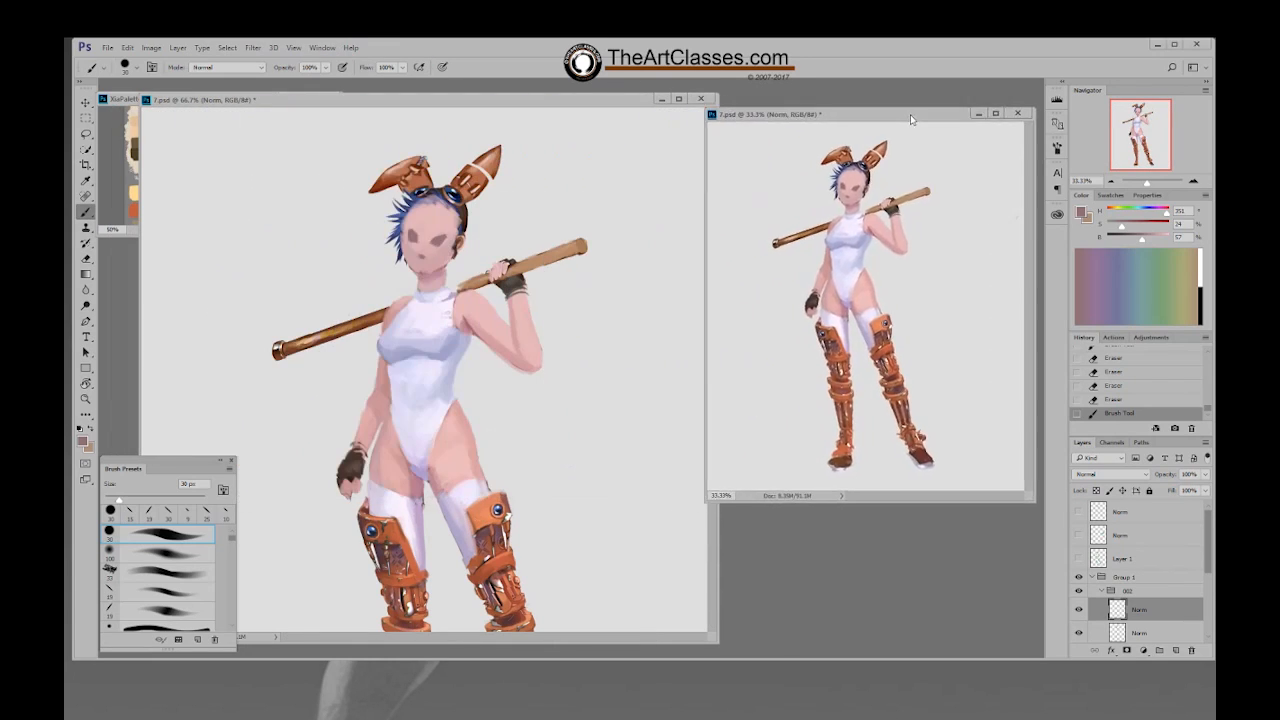
key("ctrl+plus")
left_click_drag(849, 325, 861, 413)
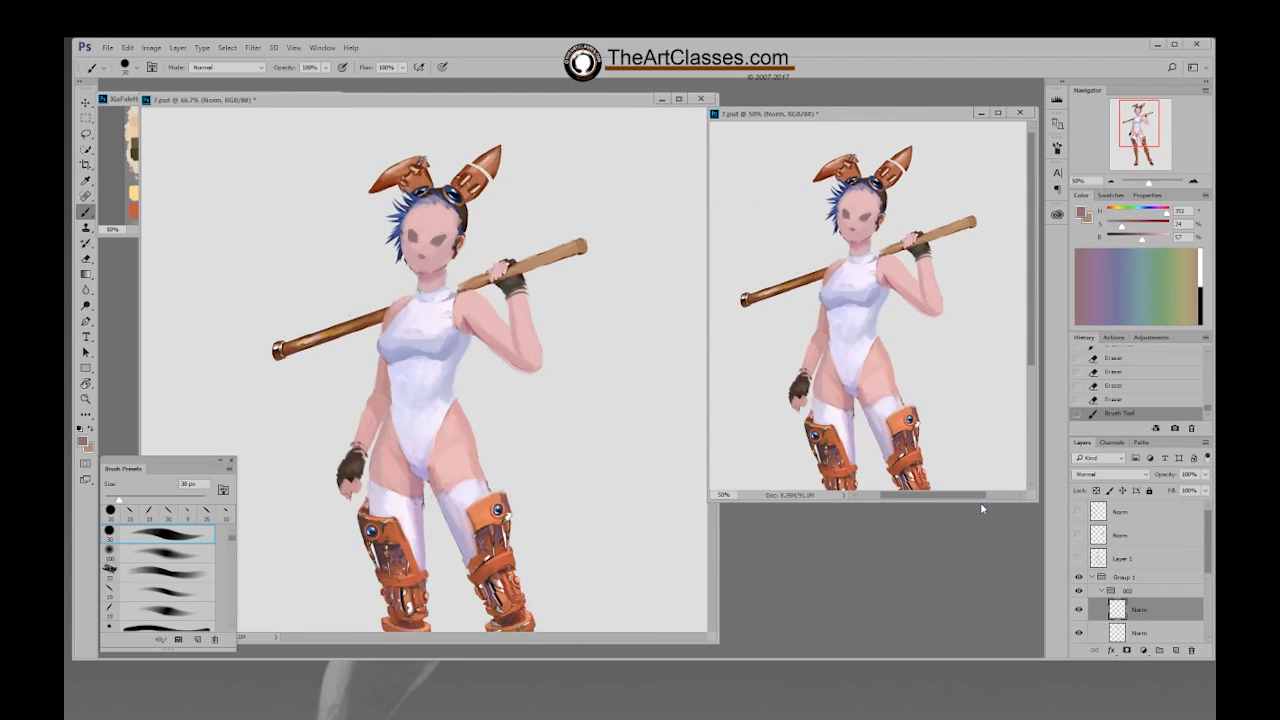
left_click_drag(985, 503, 972, 622)
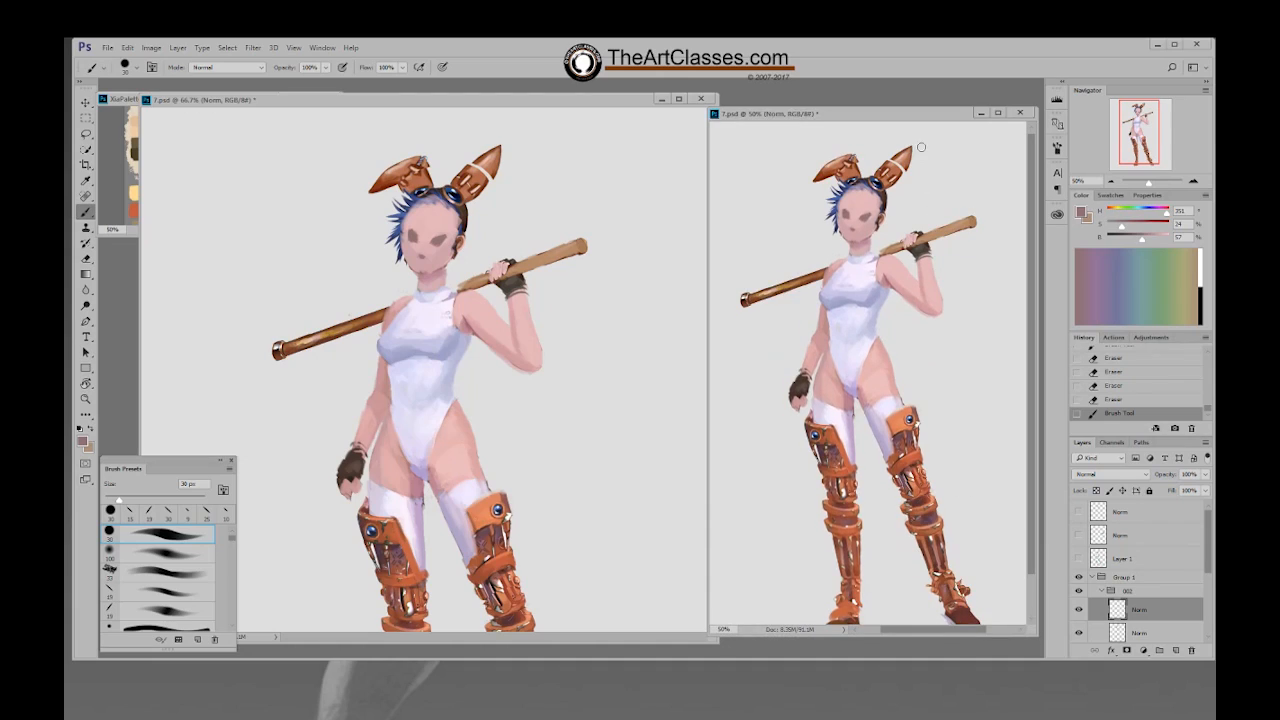
left_click_drag(921, 107, 920, 73)
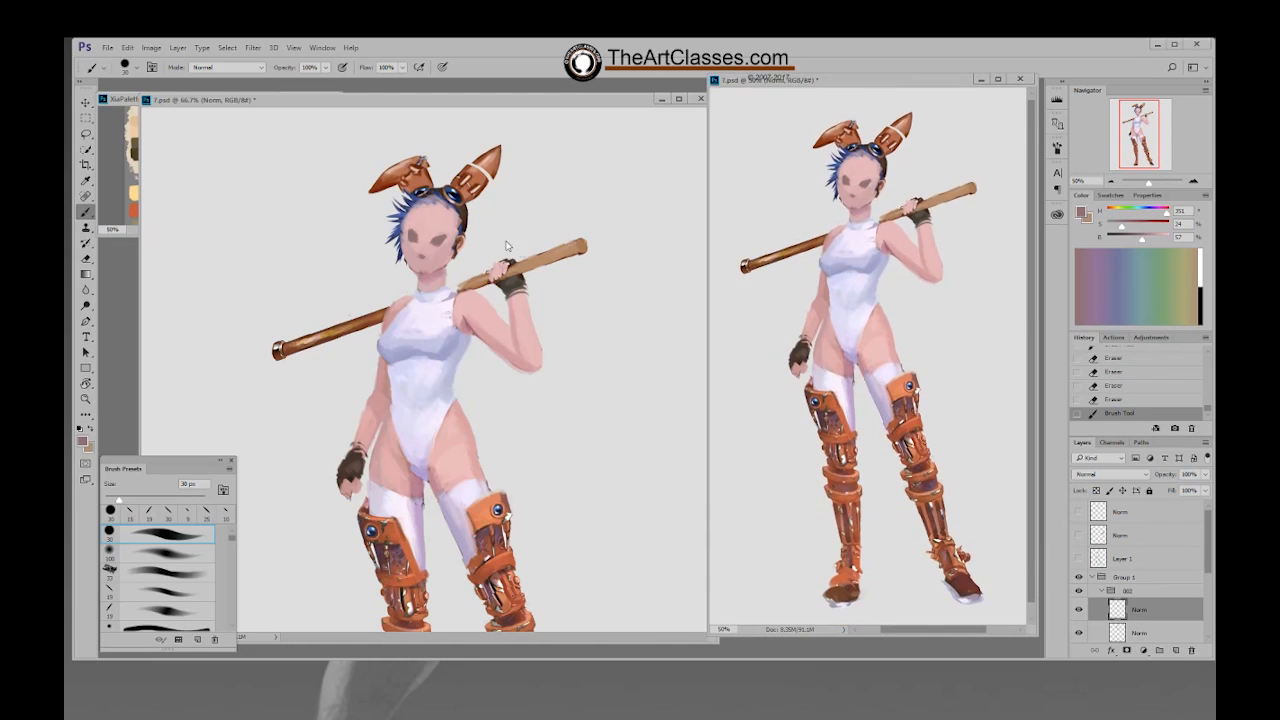
Step: Trim the eye socket shadows in the main 7.psd window with the 15 px eraser
left_click(470, 243)
key("e")
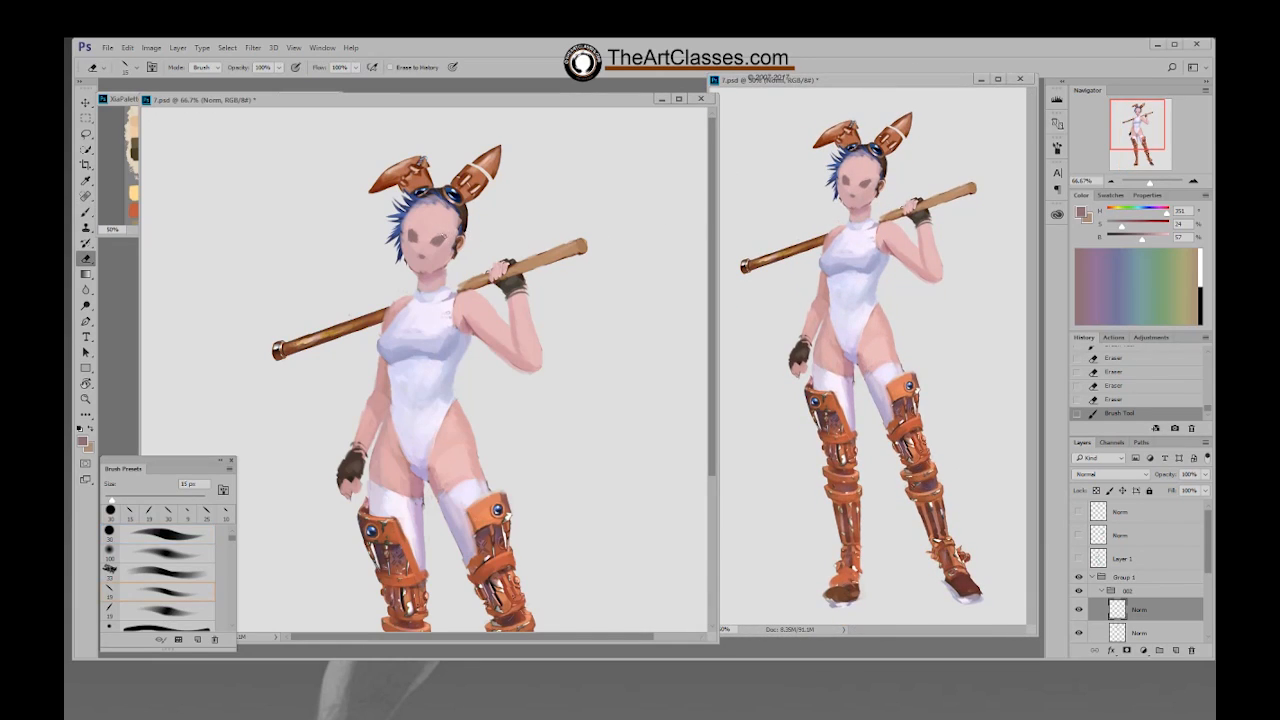
mouse_move(442, 236)
left_mouse_down()
mouse_move(415, 230)
mouse_move(418, 241)
left_mouse_up()
Step: Define the shadow under the nose in dusky pink, starting with the 19 px brush preset and refining at 9 px
key("b")
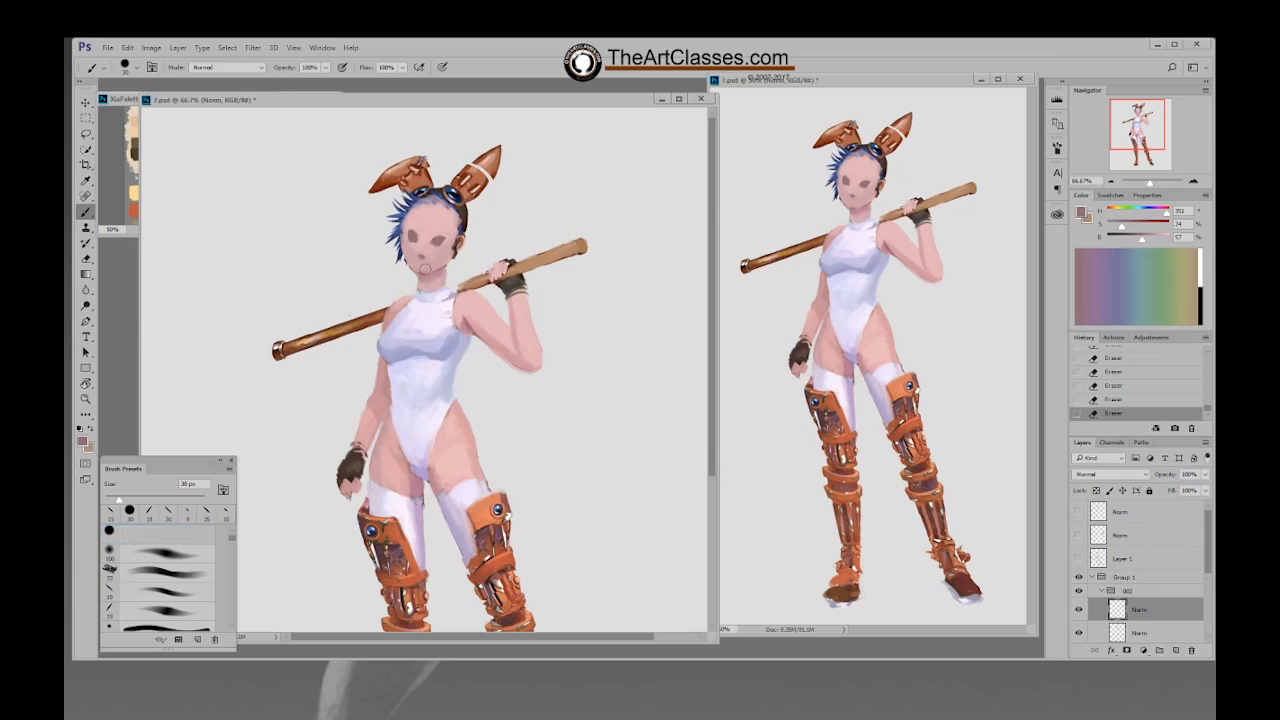
right_click(426, 267)
left_click(505, 376)
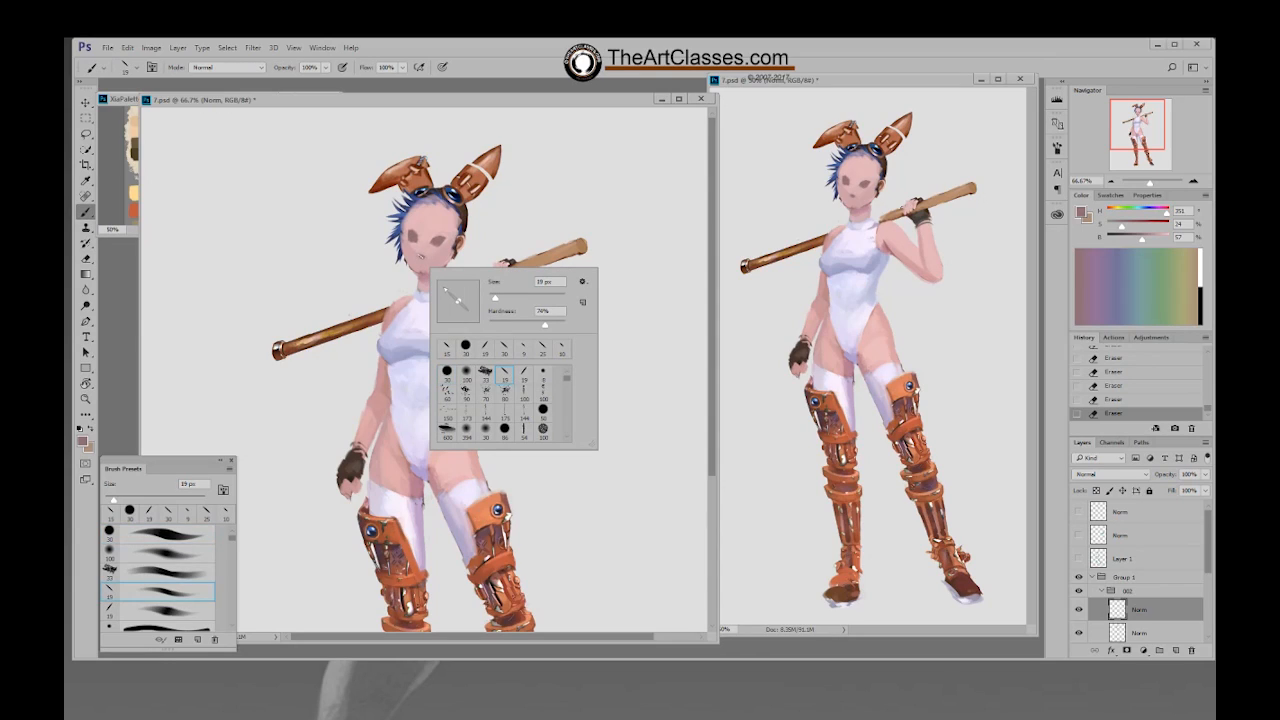
key("Return")
left_click_drag(420, 257, 425, 259)
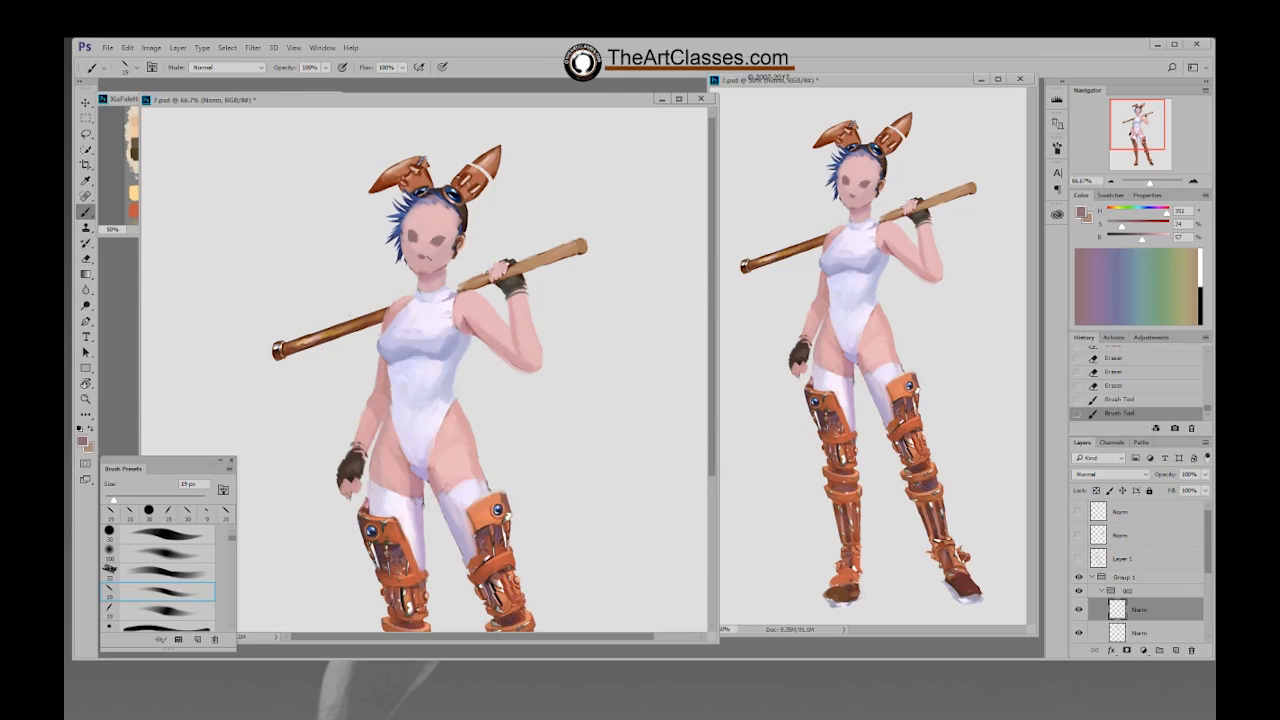
key("bracketleft")
key("bracketleft")
left_click_drag(420, 257, 425, 258)
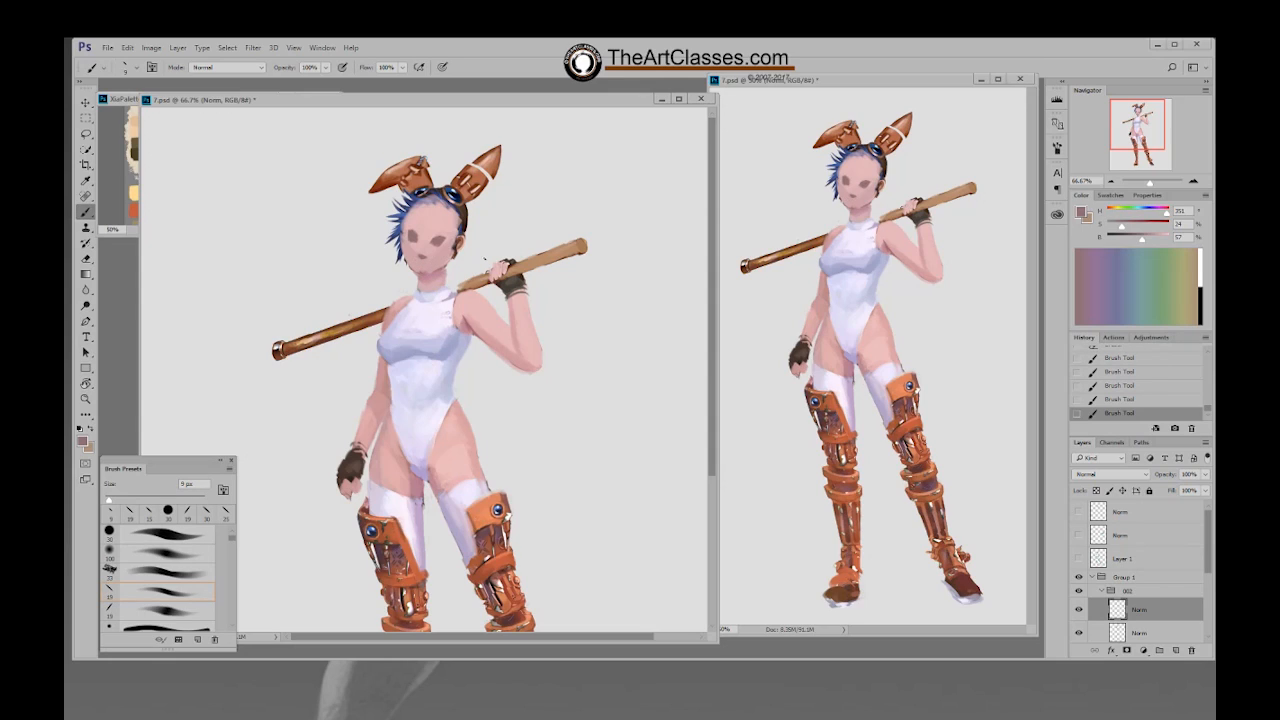
Step: Compare the figure with Group 1 hidden and shown, and sketch a small blocked-in lower-face diagram in the empty space above the staff
left_click(1078, 579)
left_click(1078, 579)
mouse_move(579, 152)
left_mouse_down()
mouse_move(605, 182)
mouse_move(615, 156)
mouse_move(587, 147)
mouse_move(591, 193)
left_mouse_up()
left_click_drag(572, 188, 604, 180)
Step: Erase the small face diagram beside the head with the eraser enlarged to 70 px
key("e")
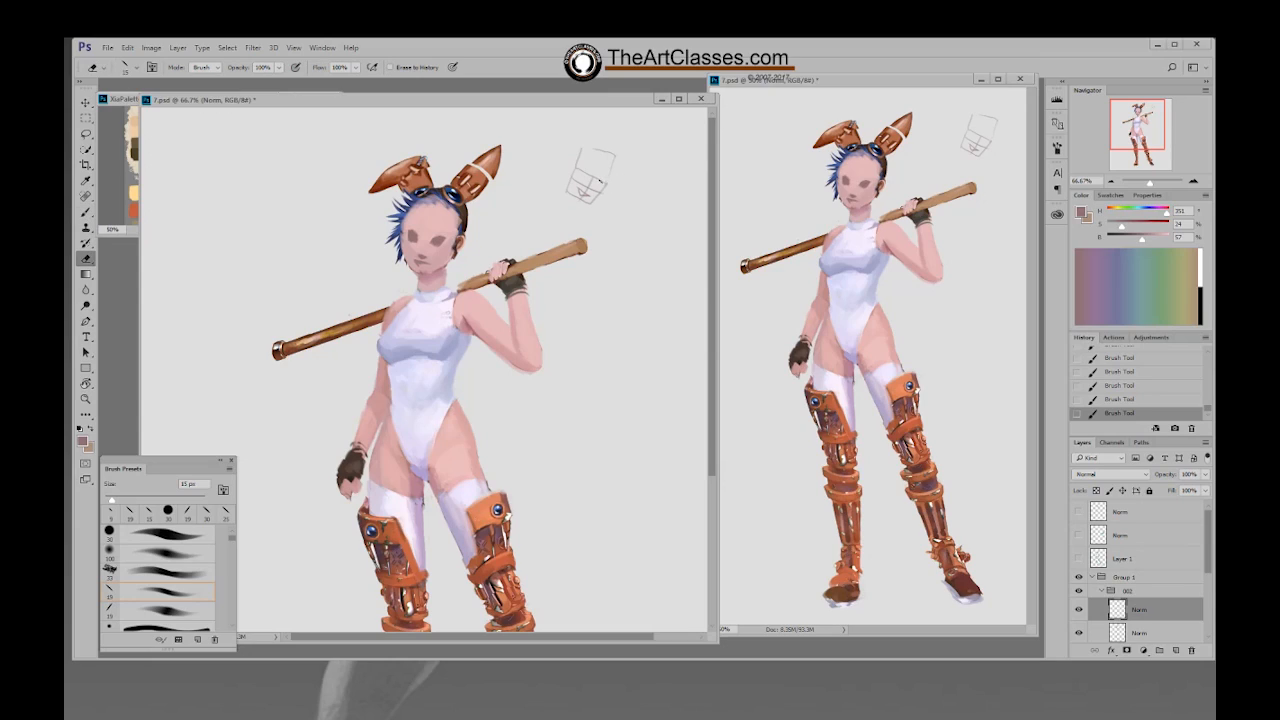
key("bracketright")
key("bracketright")
key("bracketright")
key("bracketright")
key("bracketright")
key("bracketright")
mouse_move(604, 182)
left_mouse_down()
mouse_move(601, 161)
mouse_move(573, 196)
left_mouse_up()
Step: Carve the mouth and the area below the nose into shape with the eraser reduced to 15 px
left_click_drag(441, 251, 427, 270)
key("bracketleft")
key("bracketleft")
key("bracketleft")
key("bracketleft")
key("bracketleft")
key("bracketleft")
key("bracketleft")
key("bracketleft")
key("bracketleft")
key("bracketleft")
key("bracketleft")
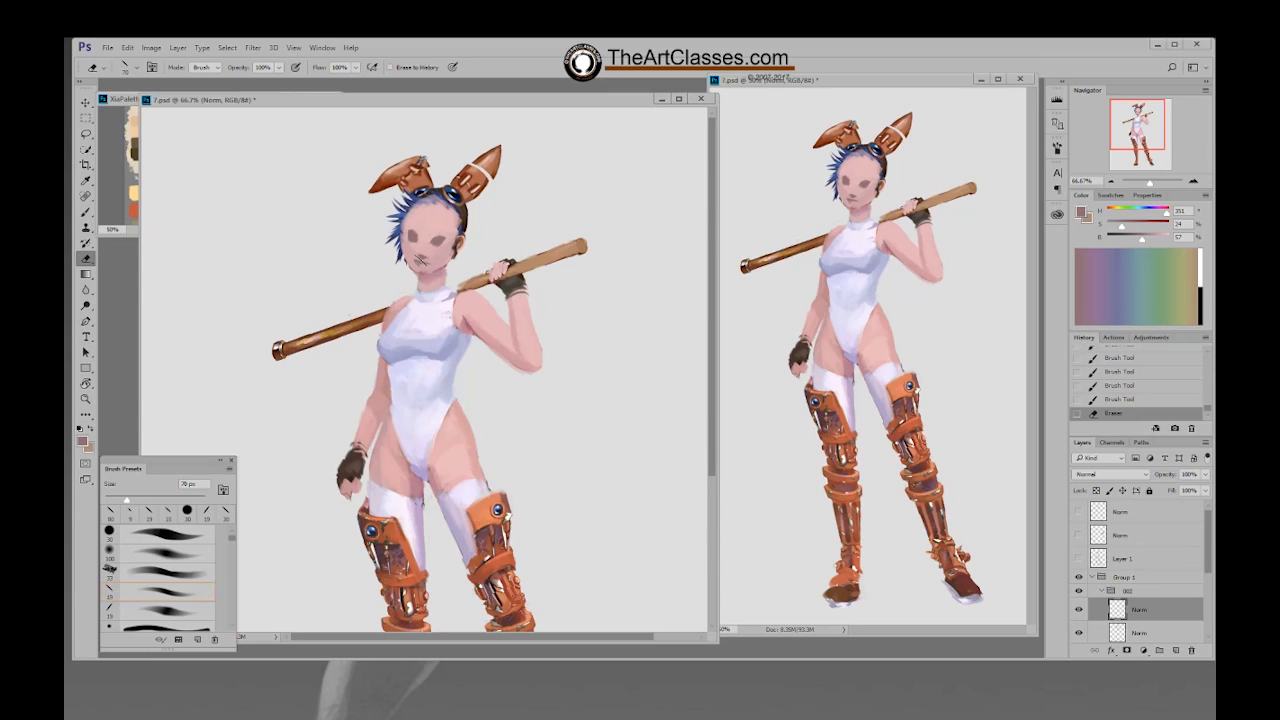
left_click(427, 268)
left_click(417, 264)
left_click(419, 265)
Step: Refine the chin and mouth edges on the Norm layer below with the 9 px brush, using tones sampled from the face
key("b")
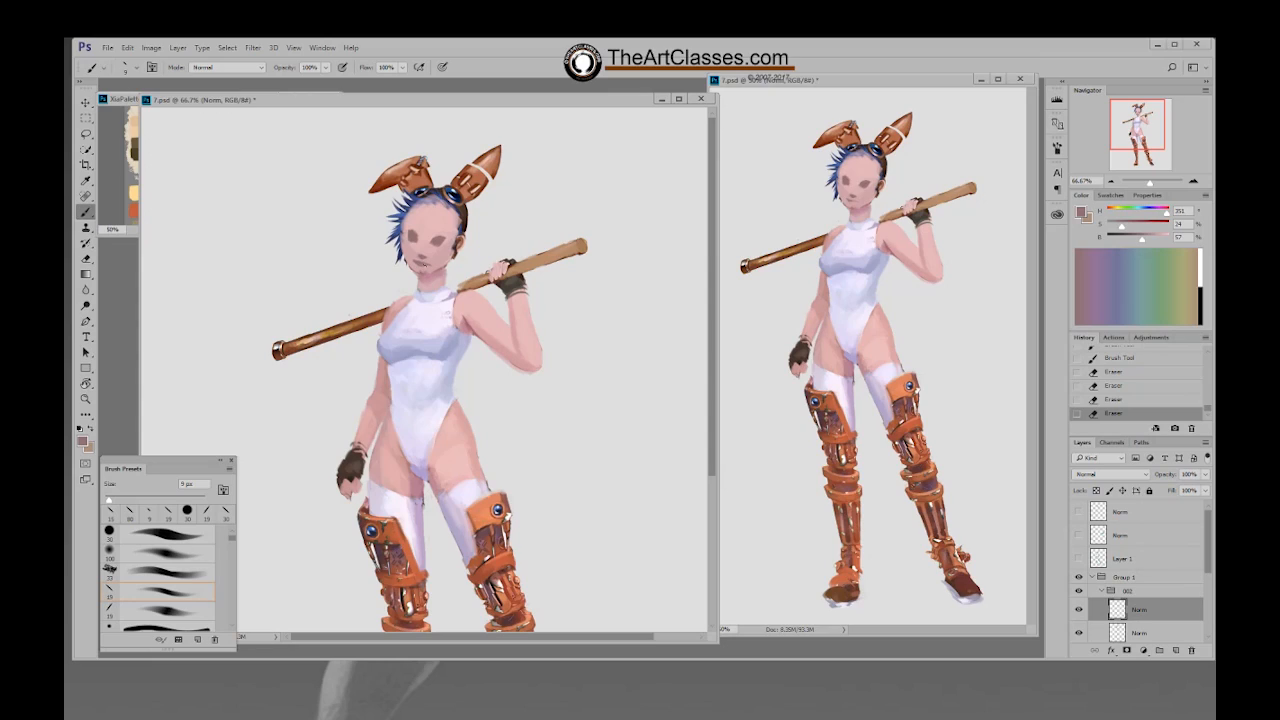
left_click(436, 283)
left_click(1140, 631)
left_click(422, 261, "alt")
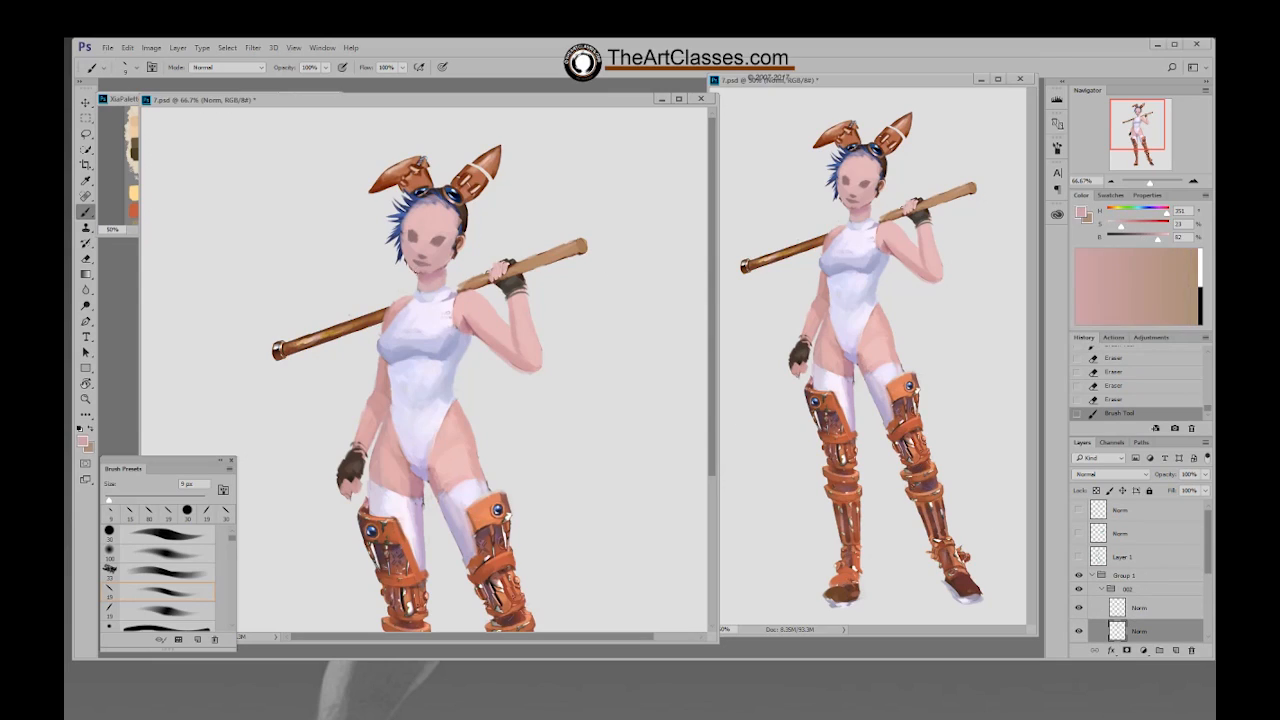
left_click_drag(424, 268, 432, 271)
left_click(431, 271, "alt")
left_click_drag(435, 270, 436, 271)
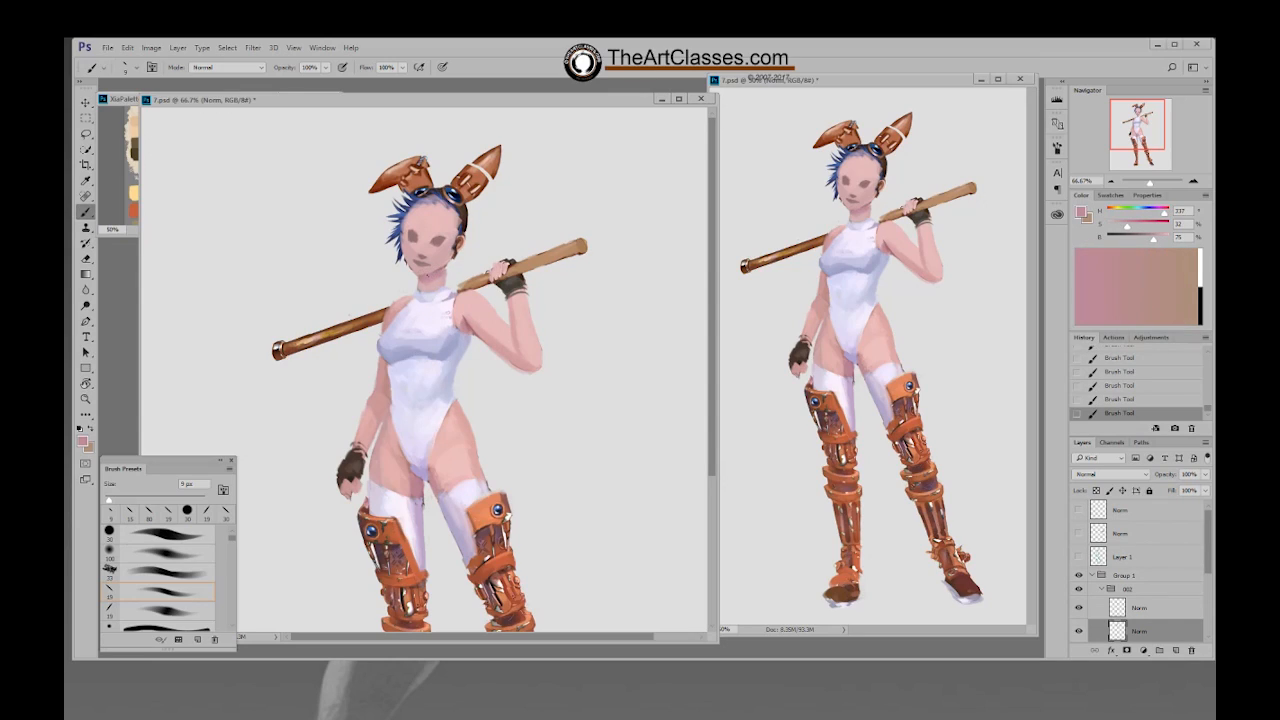
left_click(428, 266, "alt")
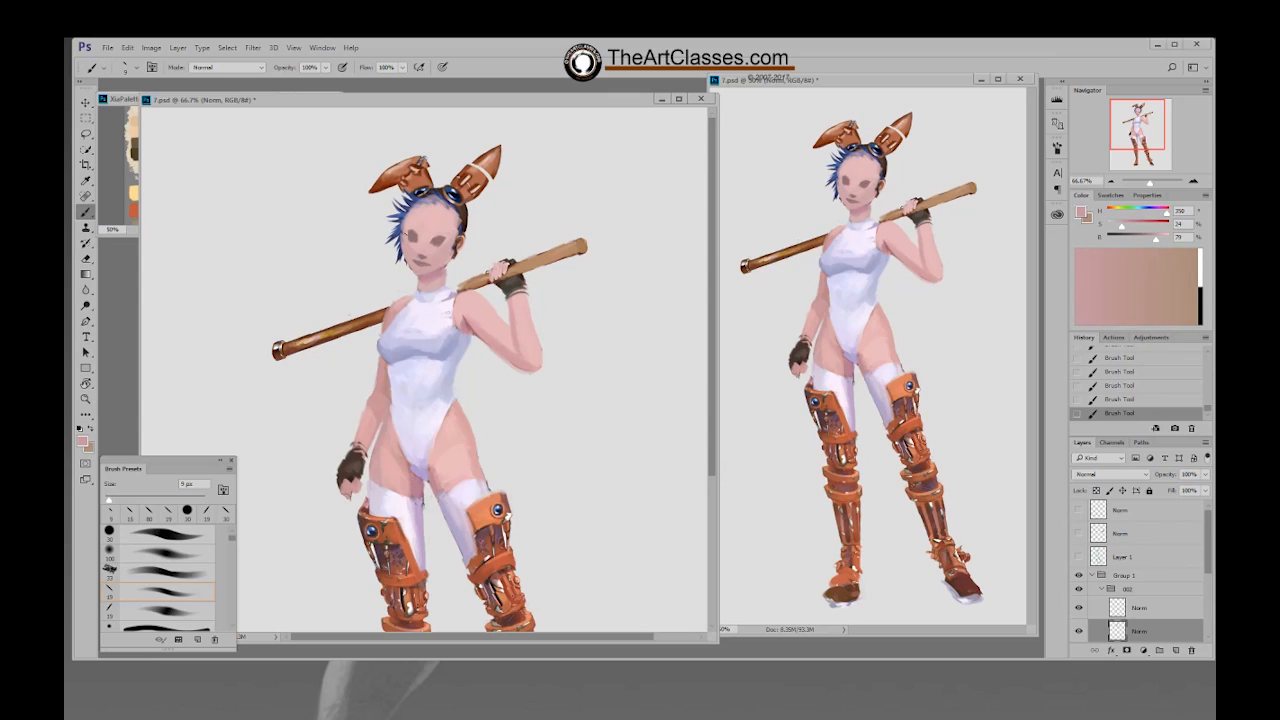
left_click(410, 230, "alt")
left_click(417, 213, "alt")
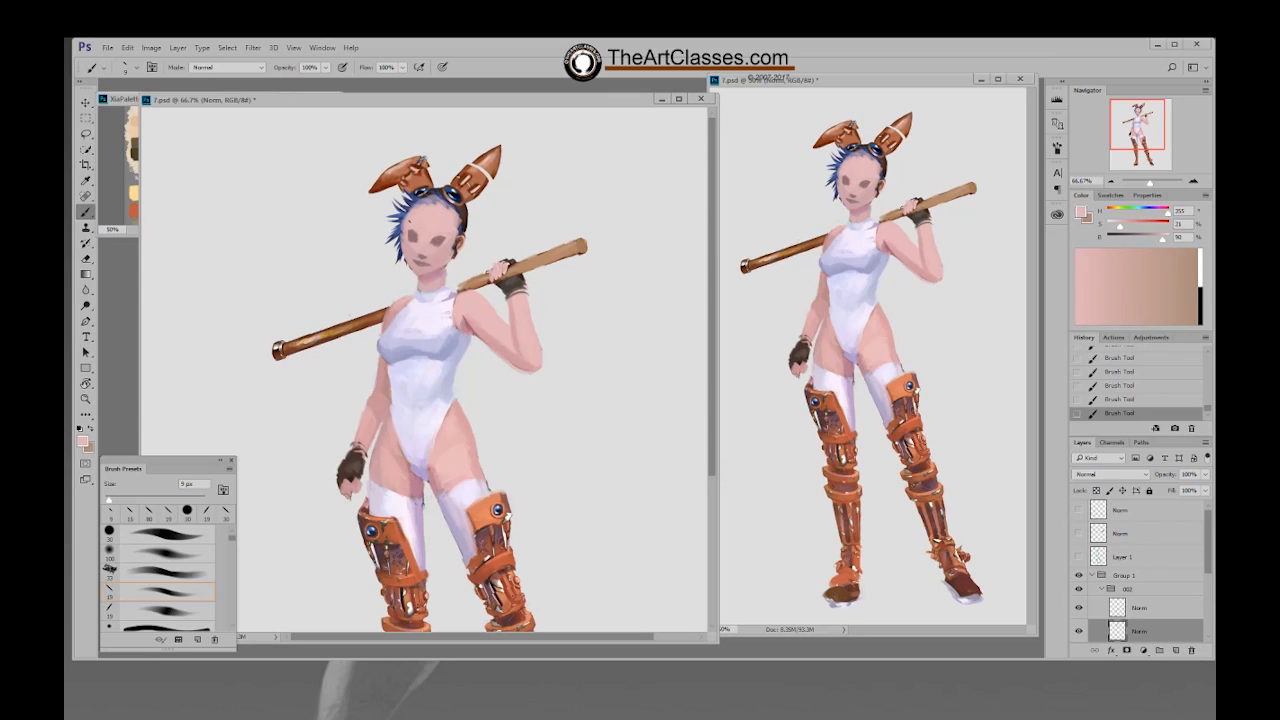
left_click(410, 240, "alt")
Step: Soften the shading beside the nose on the upper Norm layer with the 15 px eraser at 30% opacity
left_click(1138, 608)
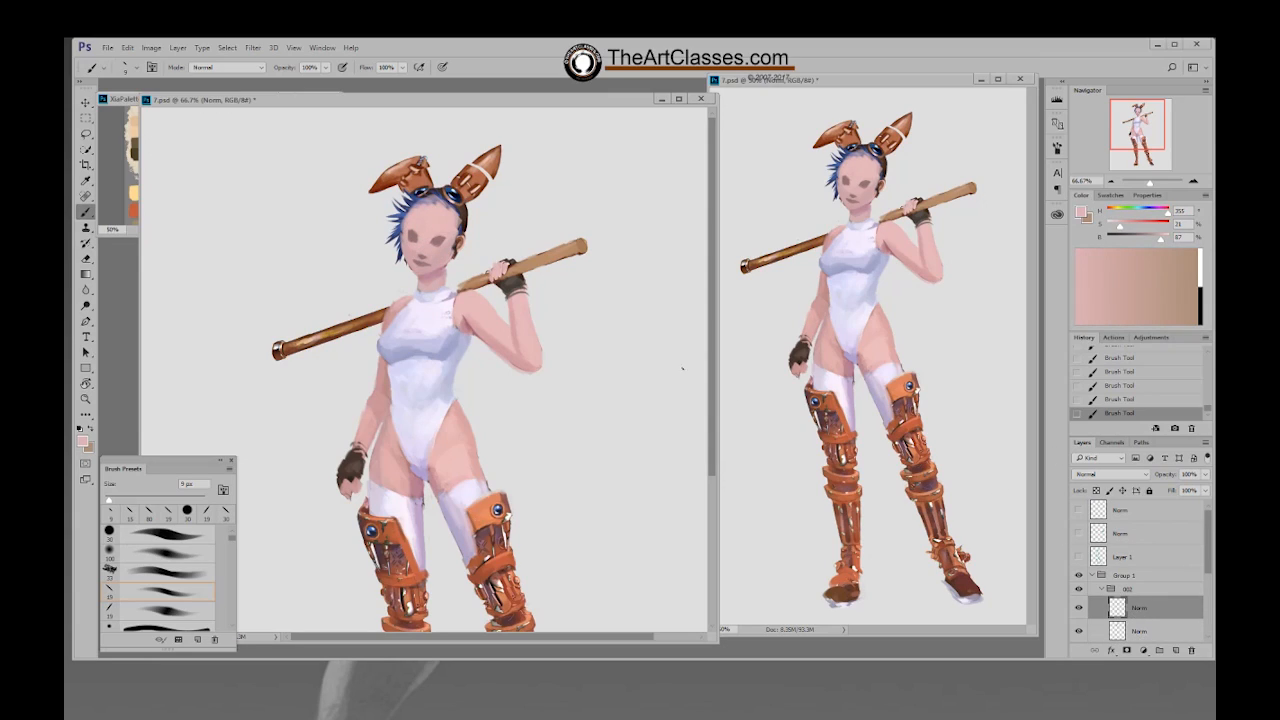
key("e")
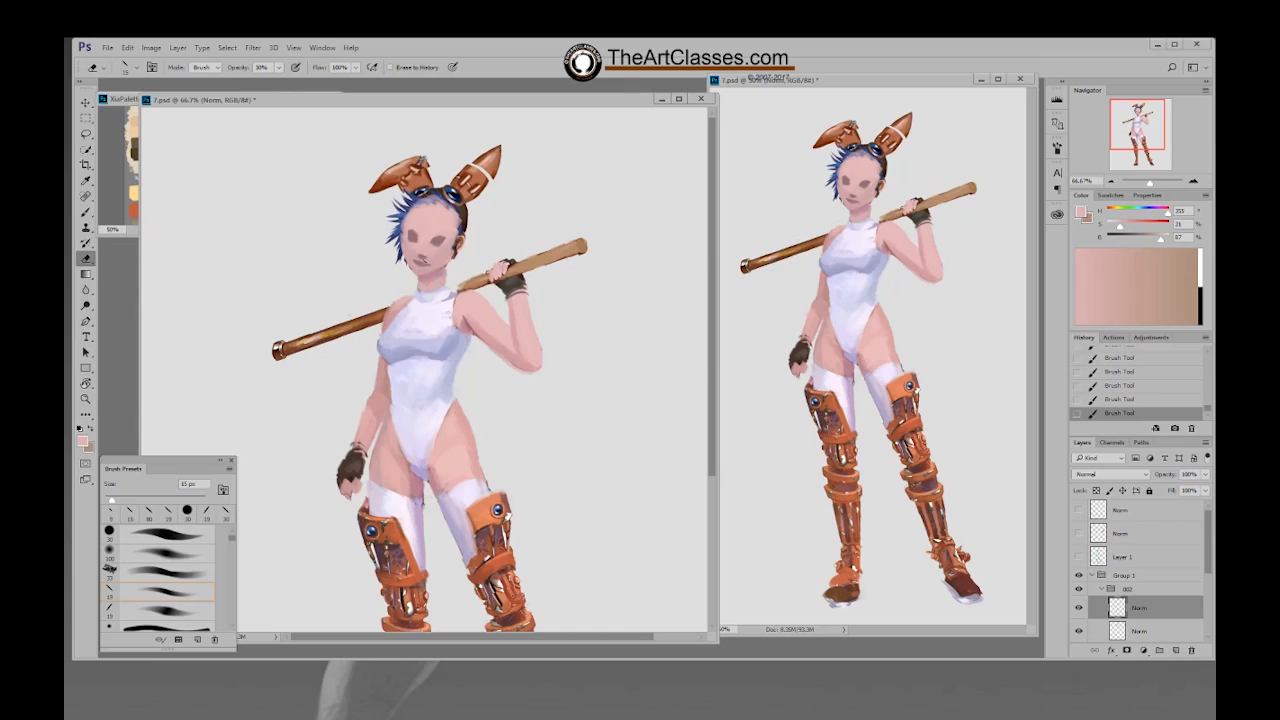
left_click(436, 256)
left_click(437, 257)
Step: Lasso the eye sockets, adjust their placement with Free Transform, nudge them sideways toward the blue hair and deselect
key("l")
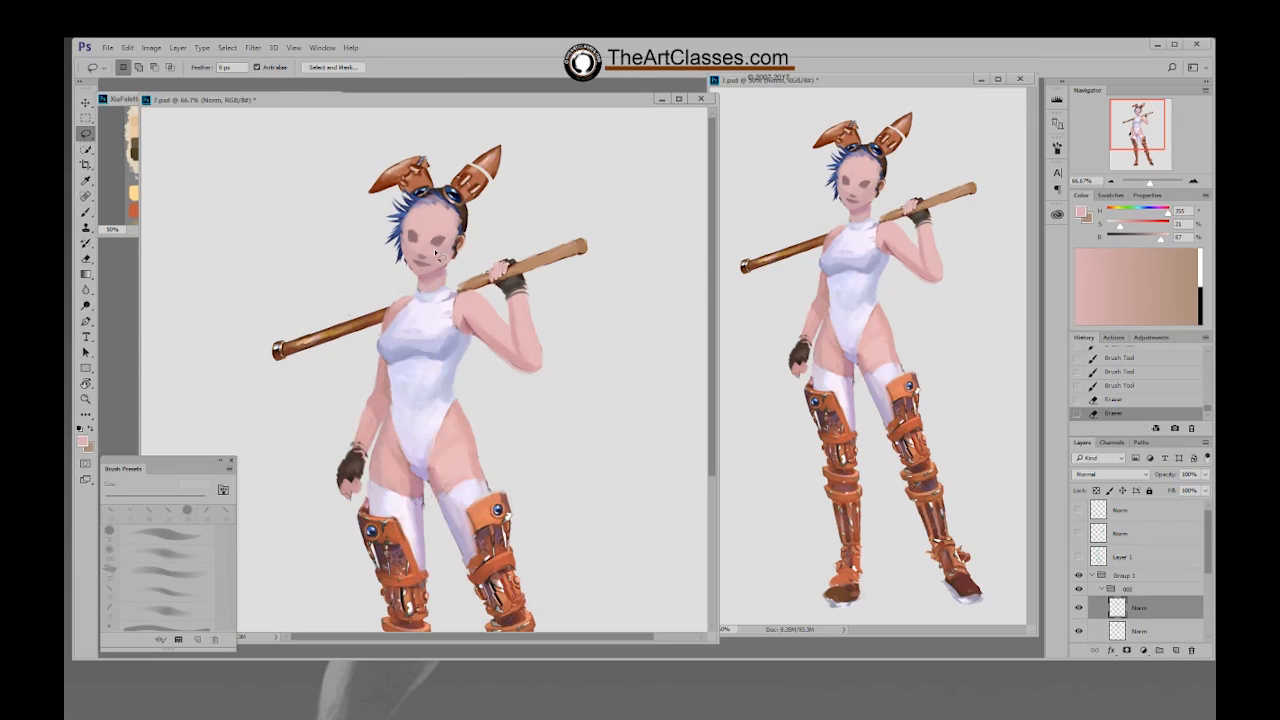
mouse_move(440, 252)
left_mouse_down()
mouse_move(405, 230)
mouse_move(441, 244)
mouse_move(473, 225)
left_mouse_up()
key("ctrl+t")
key("Return")
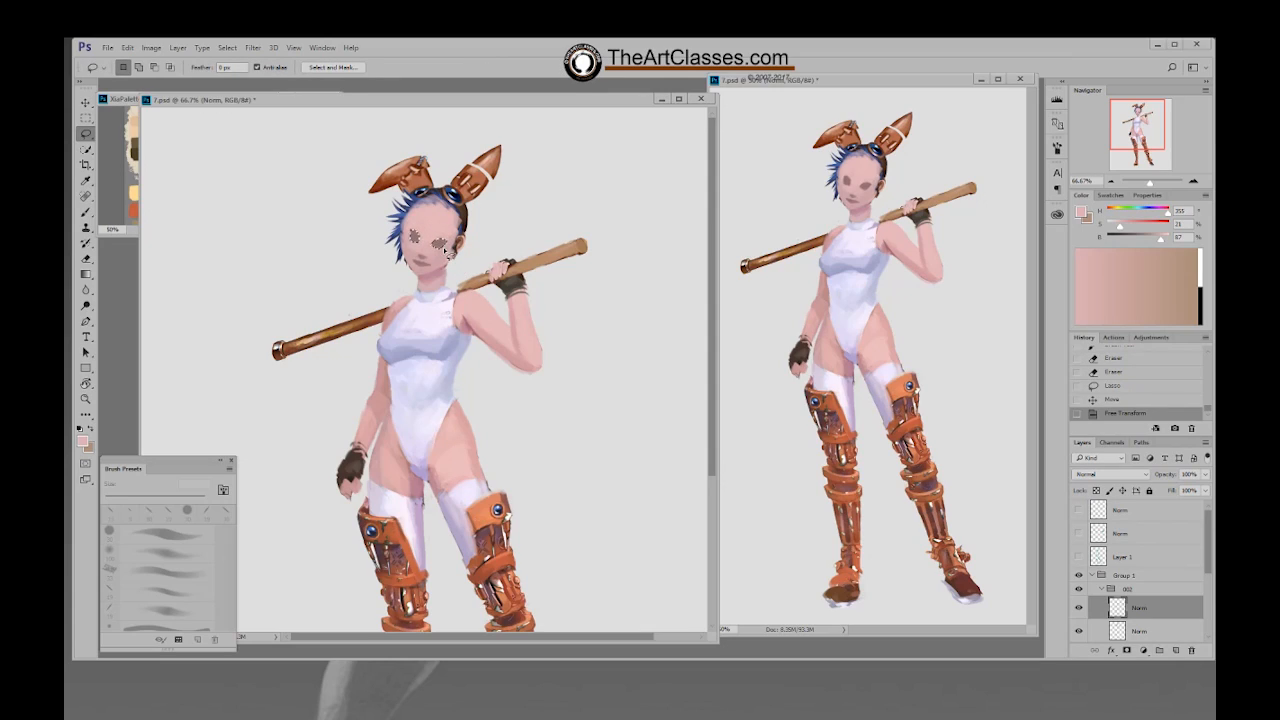
key("ctrl+Left")
key("ctrl+d")
Step: Paint the lips with the 9 px brush in lighter, less saturated variations of the blue sampled from the hair
key("b")
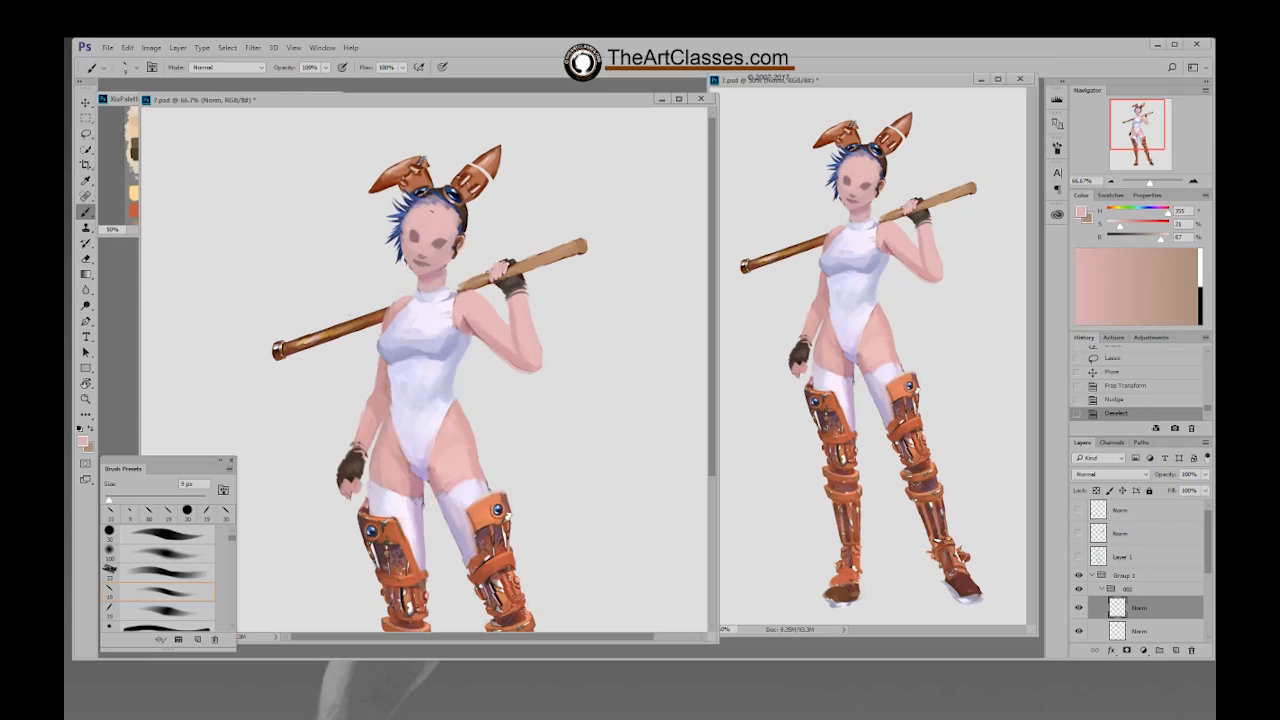
left_click(406, 210, "alt")
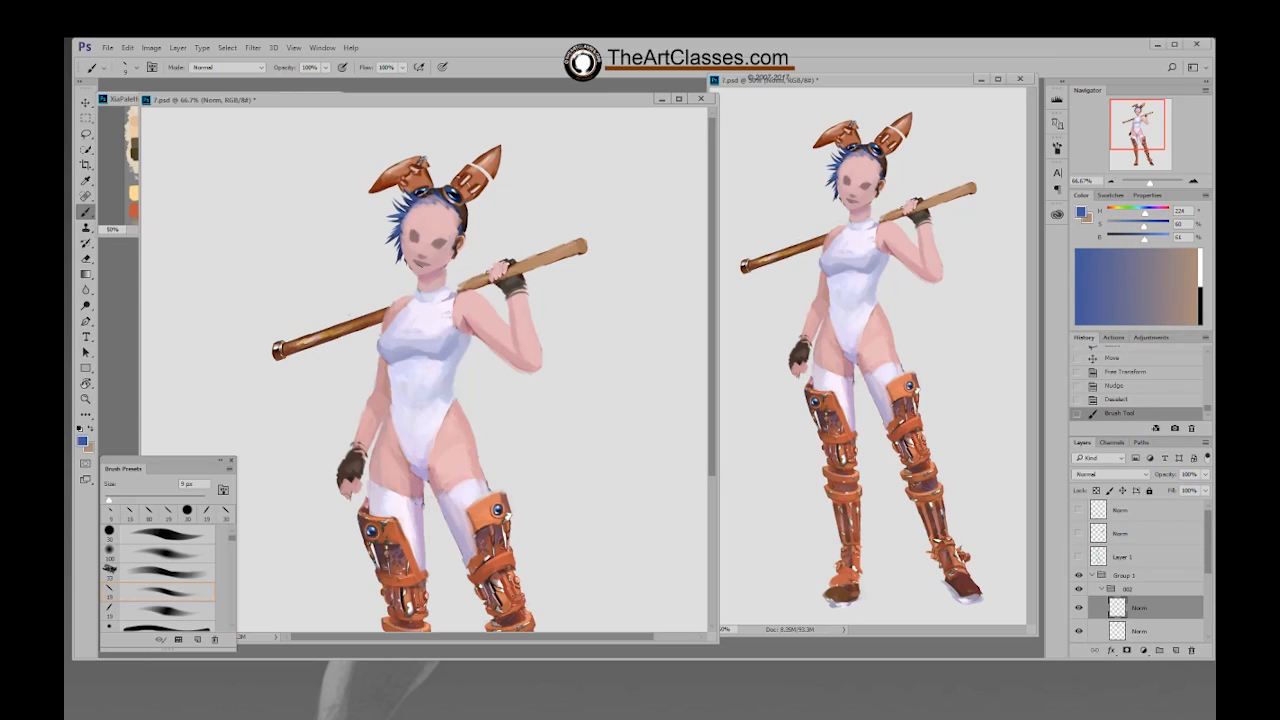
left_click_drag(1144, 237, 1135, 226)
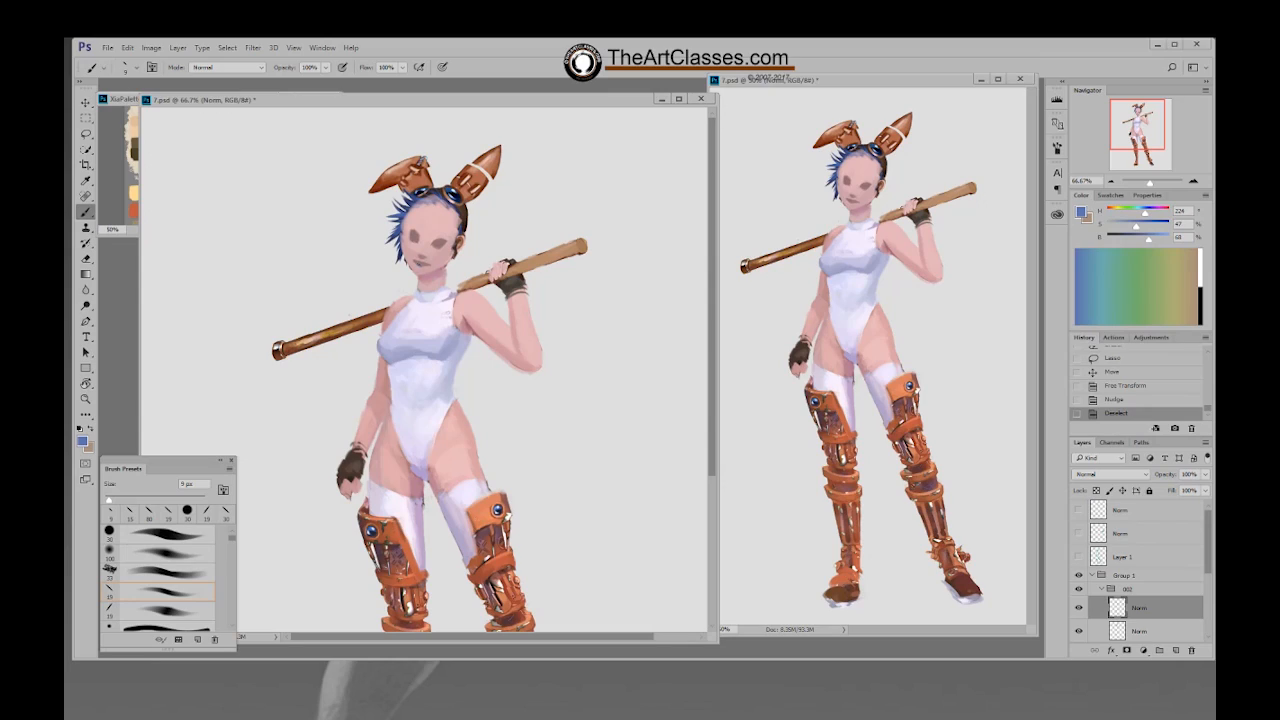
left_click_drag(414, 262, 429, 265)
left_click_drag(1149, 238, 1126, 228)
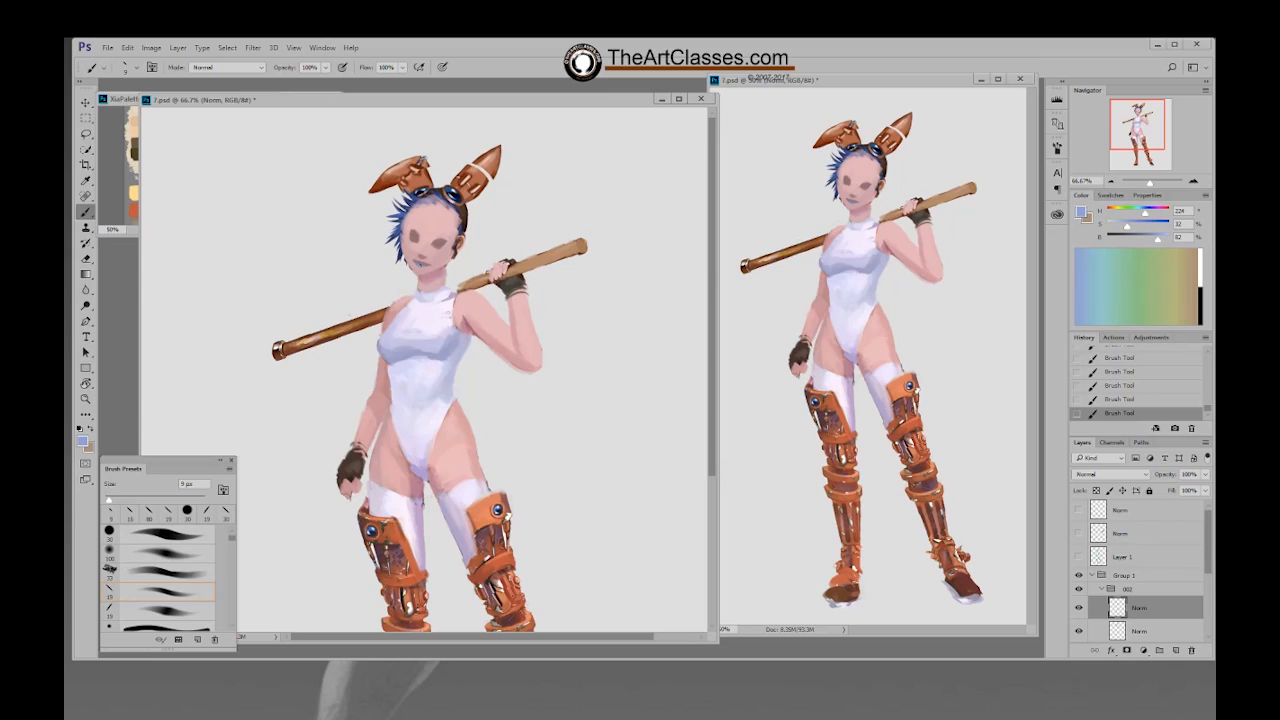
left_click_drag(1130, 226, 1145, 231)
left_click(1153, 240)
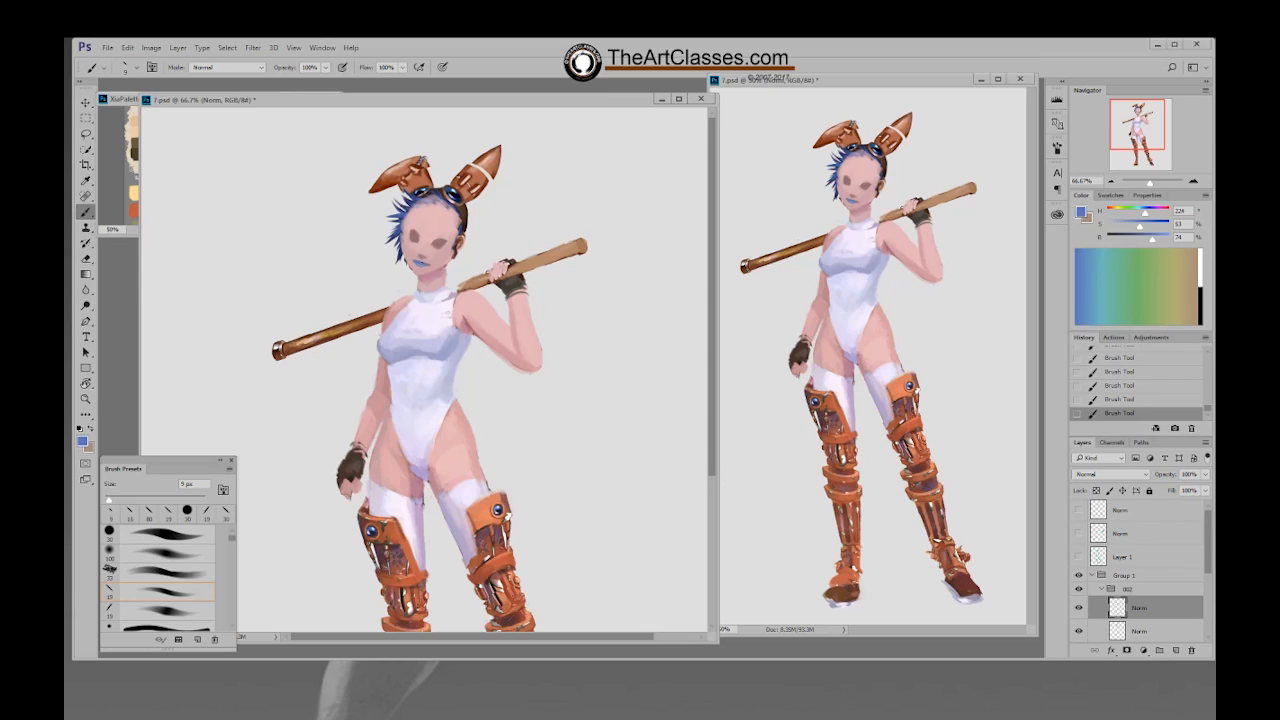
Step: Fade the outer edge of the eye socket nearest the blue hair with the 15 px, 30% eraser, and nudge the layer up
key("e")
left_click_drag(402, 222, 405, 236)
left_click_drag(403, 224, 406, 236)
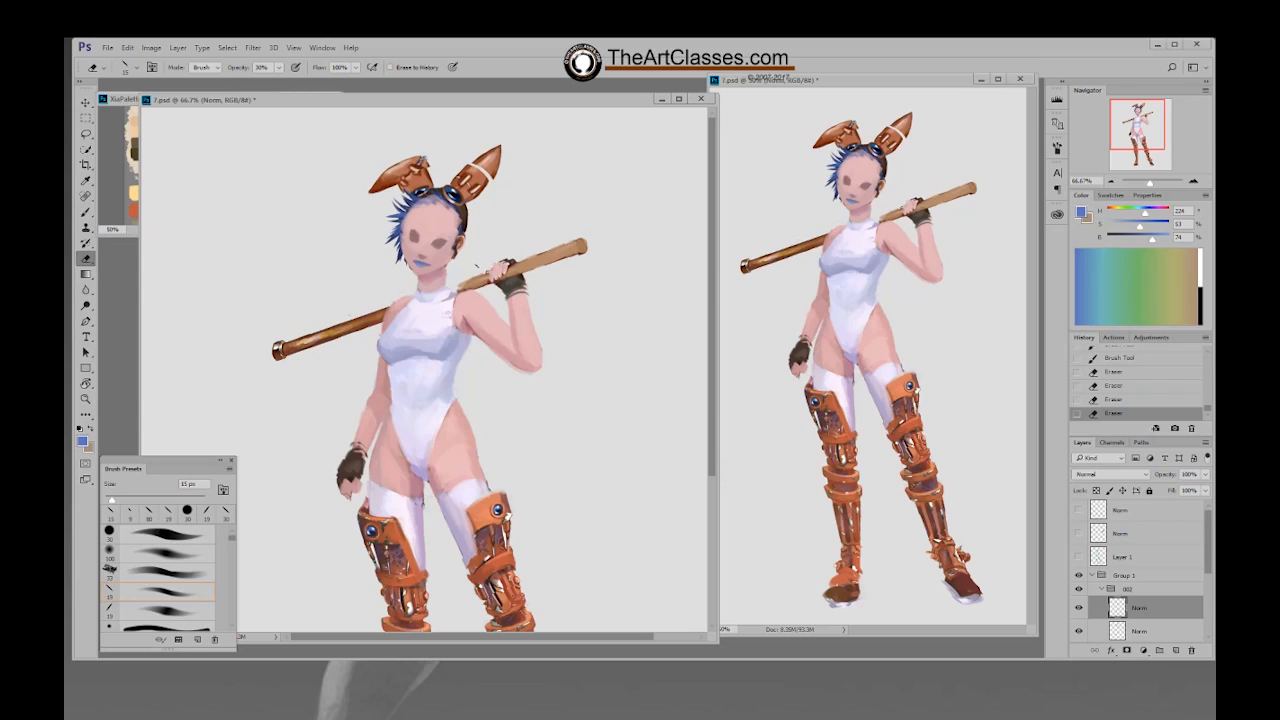
key("v")
key("Up")
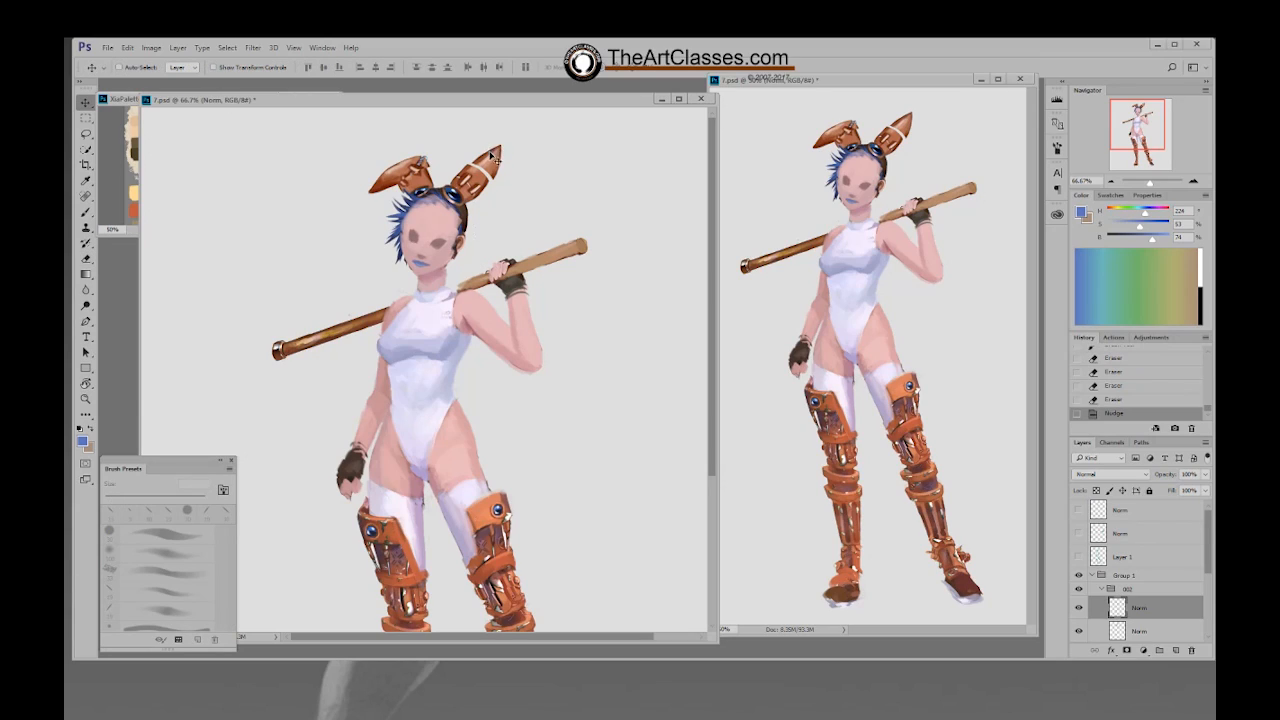
Step: Add a Multiply layer named Multi below the facial features and sample an orange-red from the XiaPalette document
left_click(1141, 631)
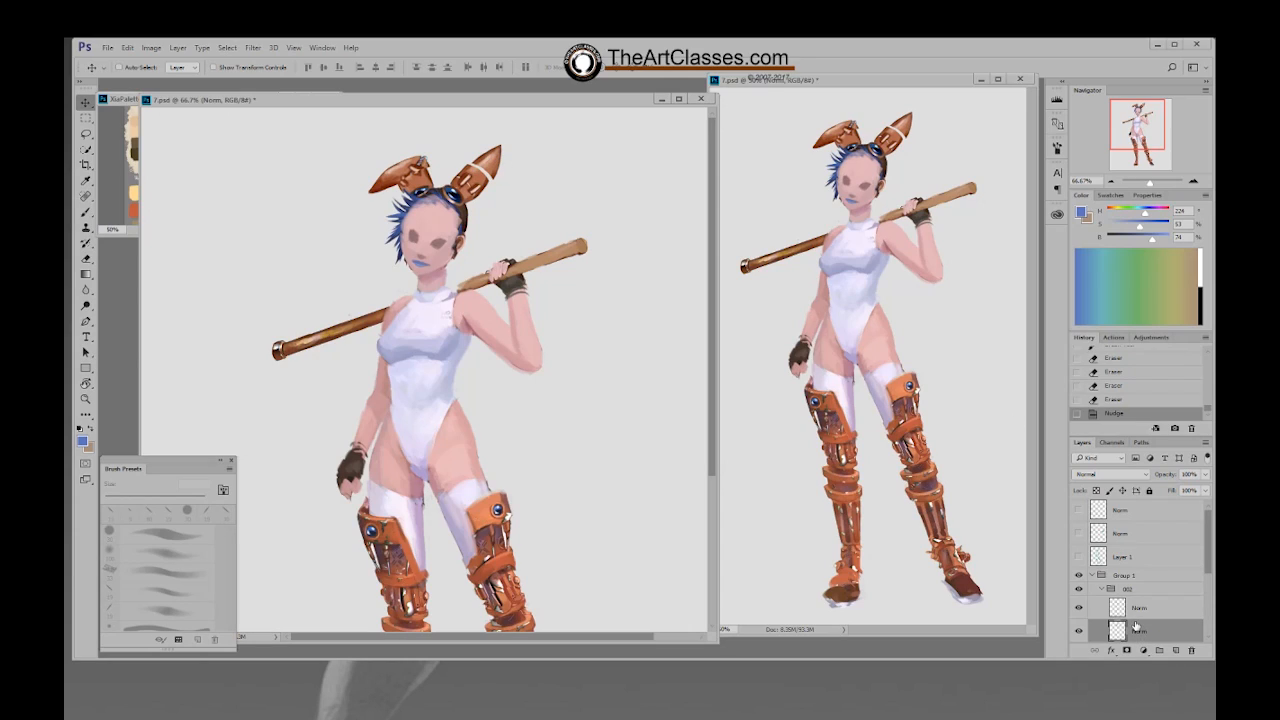
key("b")
left_click(114, 206)
left_click(156, 212, "alt")
left_click(552, 292)
Step: Glaze the nose and central face with orange-red, using the 100 px soft round brush at 30% opacity
right_click(533, 316)
left_click(567, 406)
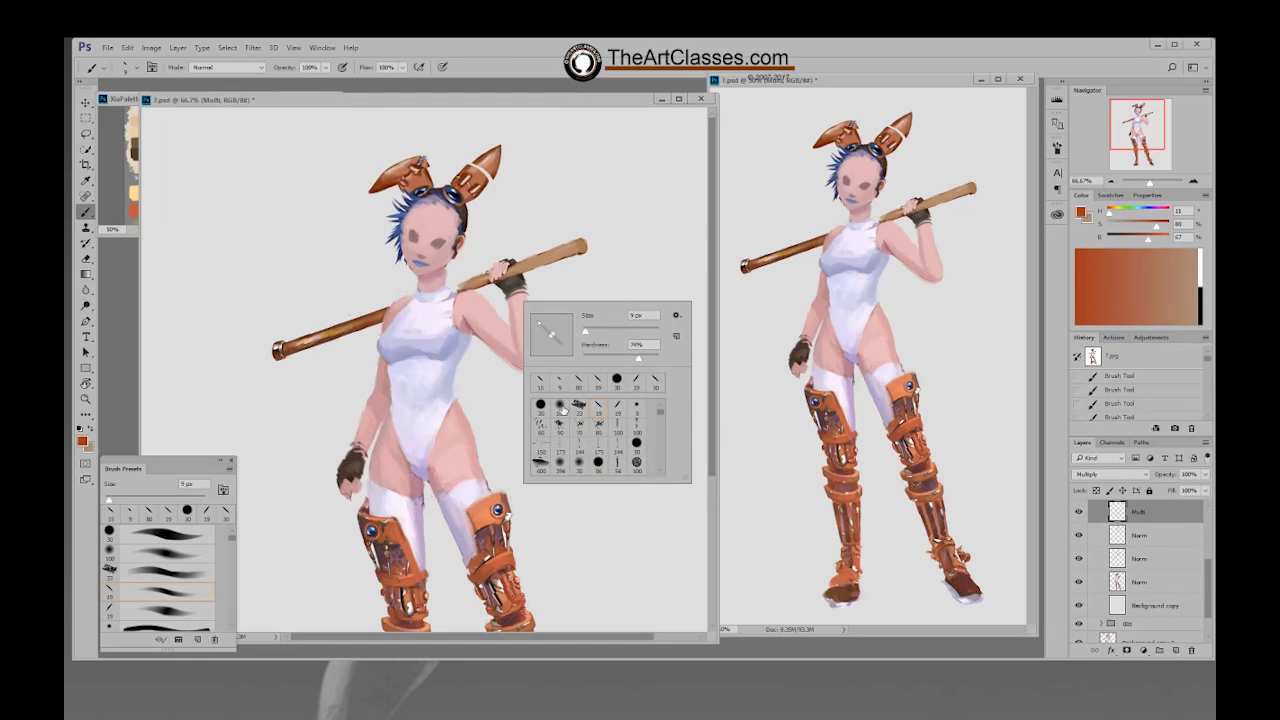
left_click(428, 246)
key("3")
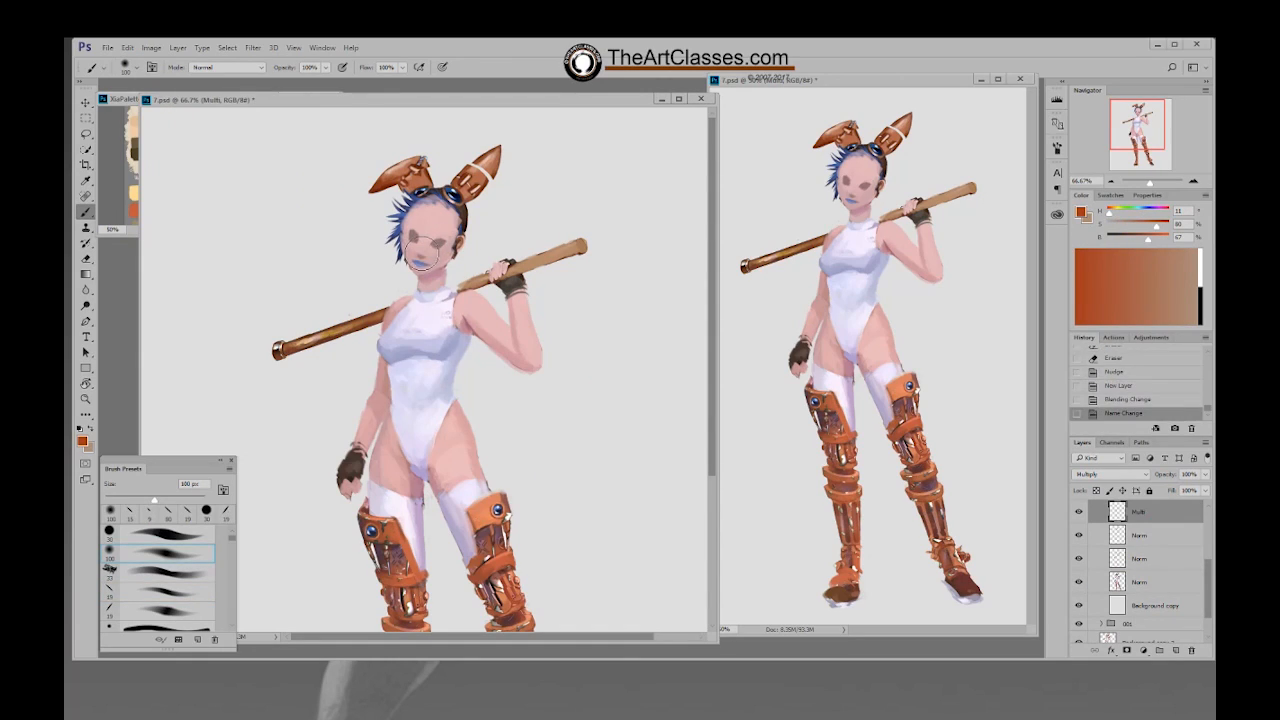
left_click_drag(425, 248, 430, 266)
mouse_move(410, 244)
left_mouse_down()
mouse_move(432, 258)
mouse_move(404, 258)
mouse_move(430, 260)
left_mouse_up()
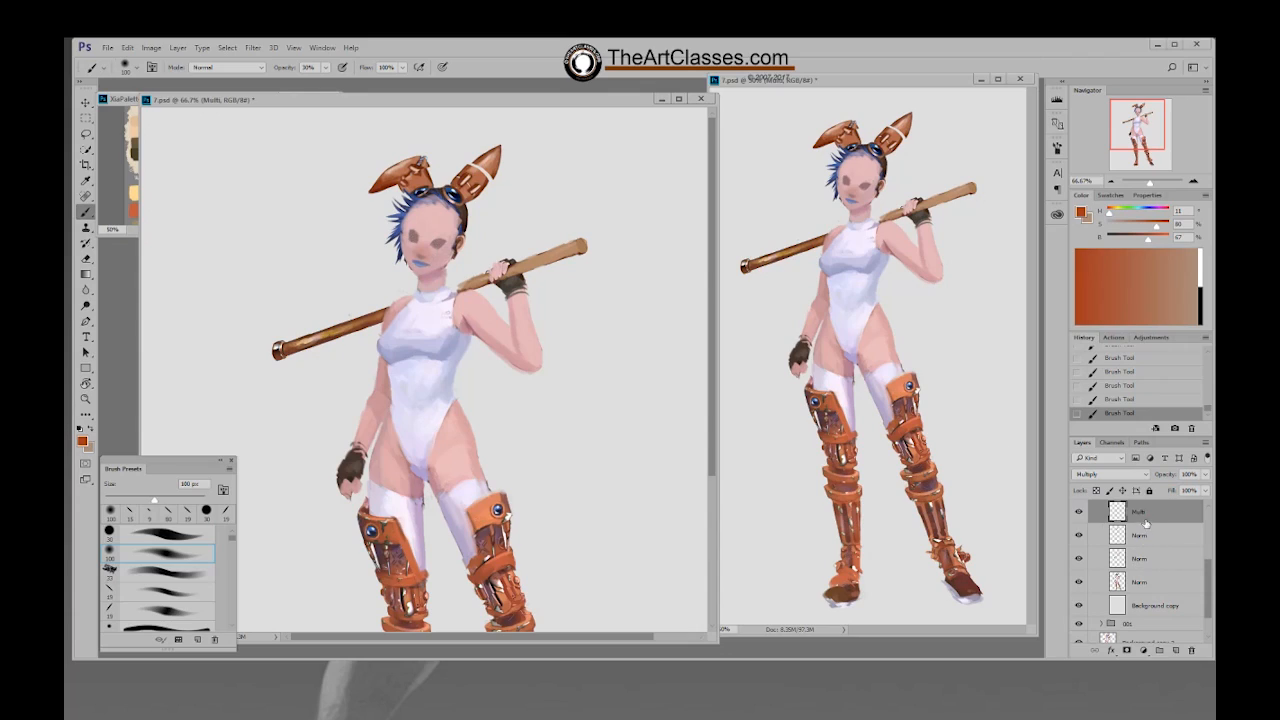
Step: On the Norm layer above Multi, add darker skin accents to the face using sampled pinks and the 10 px brush at 100% opacity
scroll(1140, 530, "up", 1)
left_click(1140, 530)
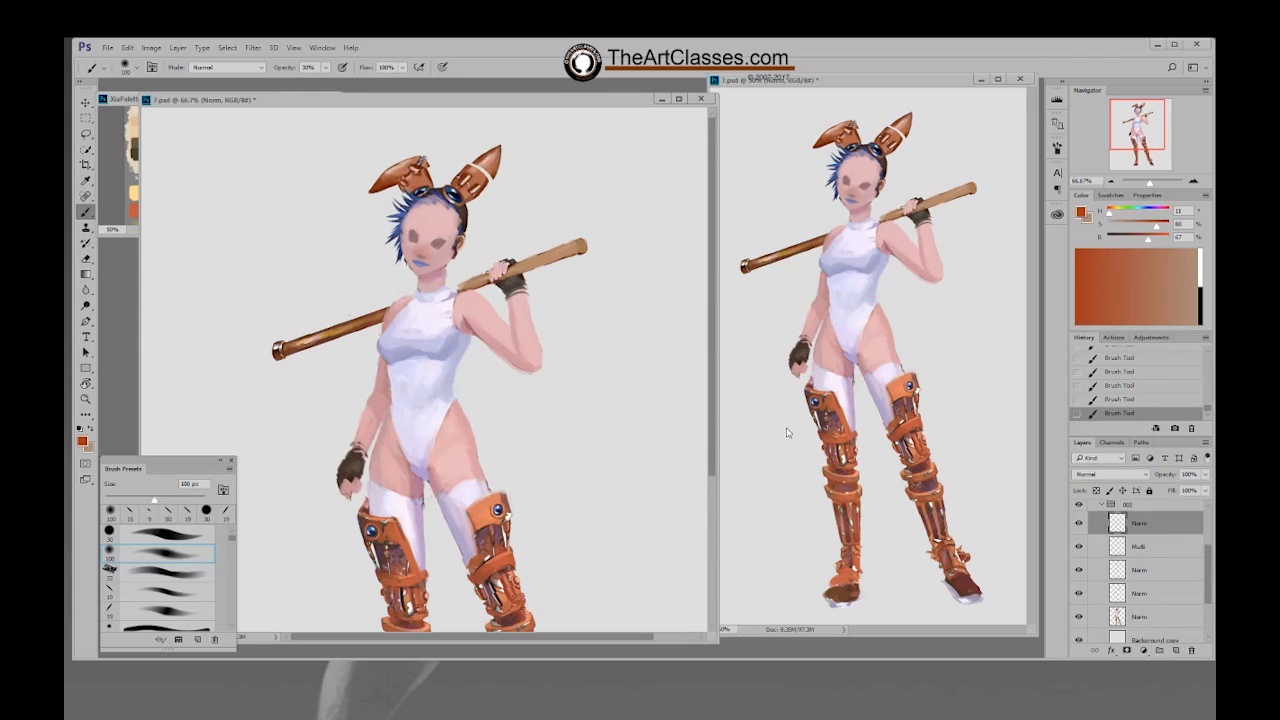
right_click(433, 268)
left_click(505, 372)
left_click(425, 248, "alt")
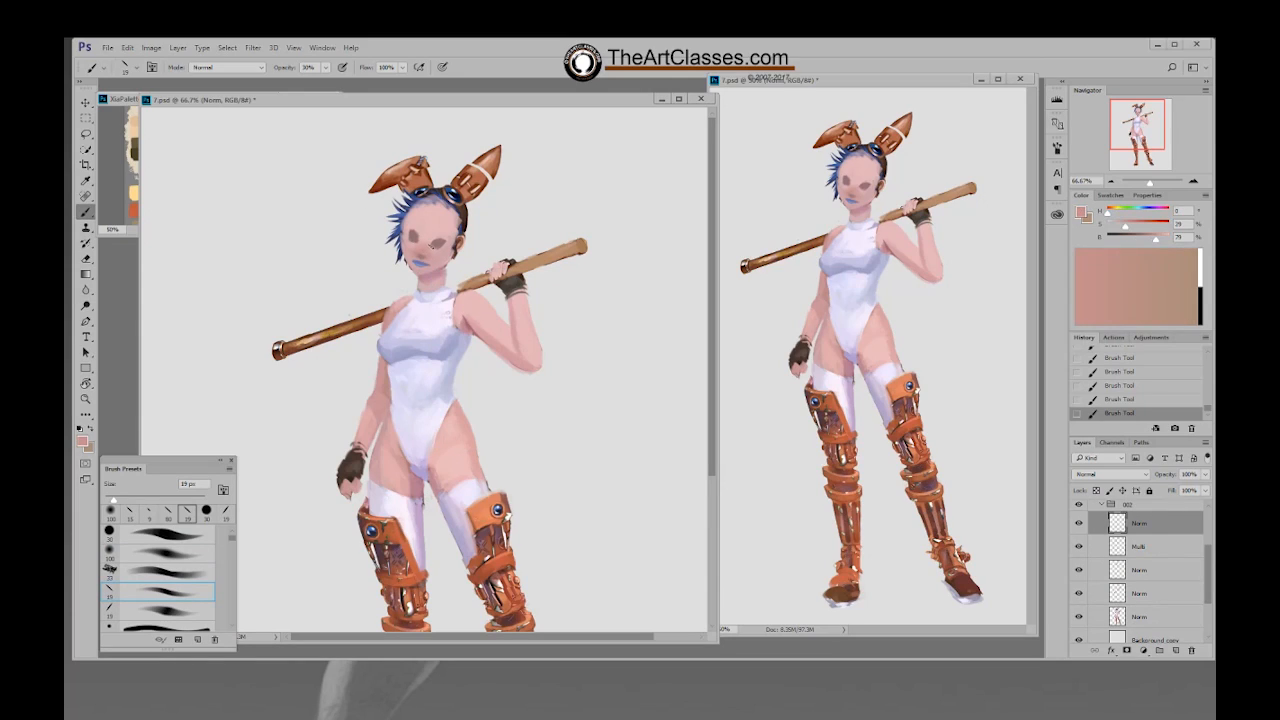
key("bracketleft")
key("bracketleft")
key("bracketleft")
left_click_drag(1125, 228, 1152, 242)
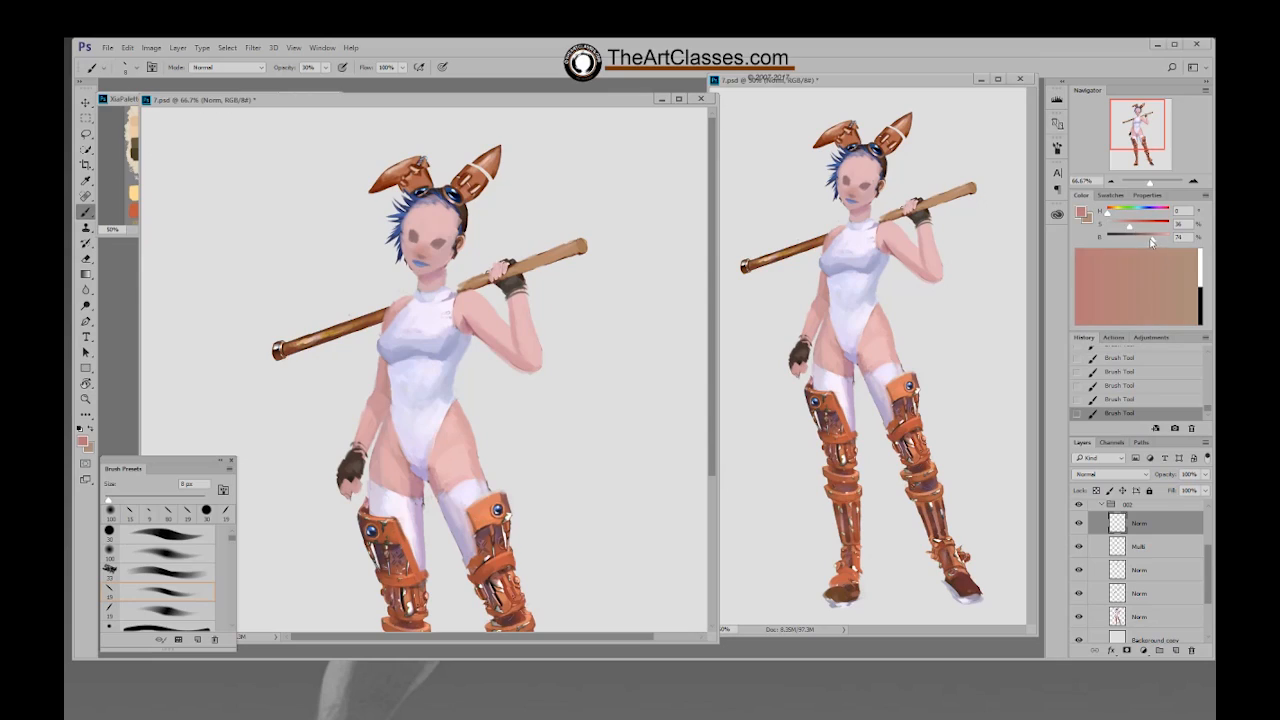
key("bracketright")
left_click(427, 252, "alt")
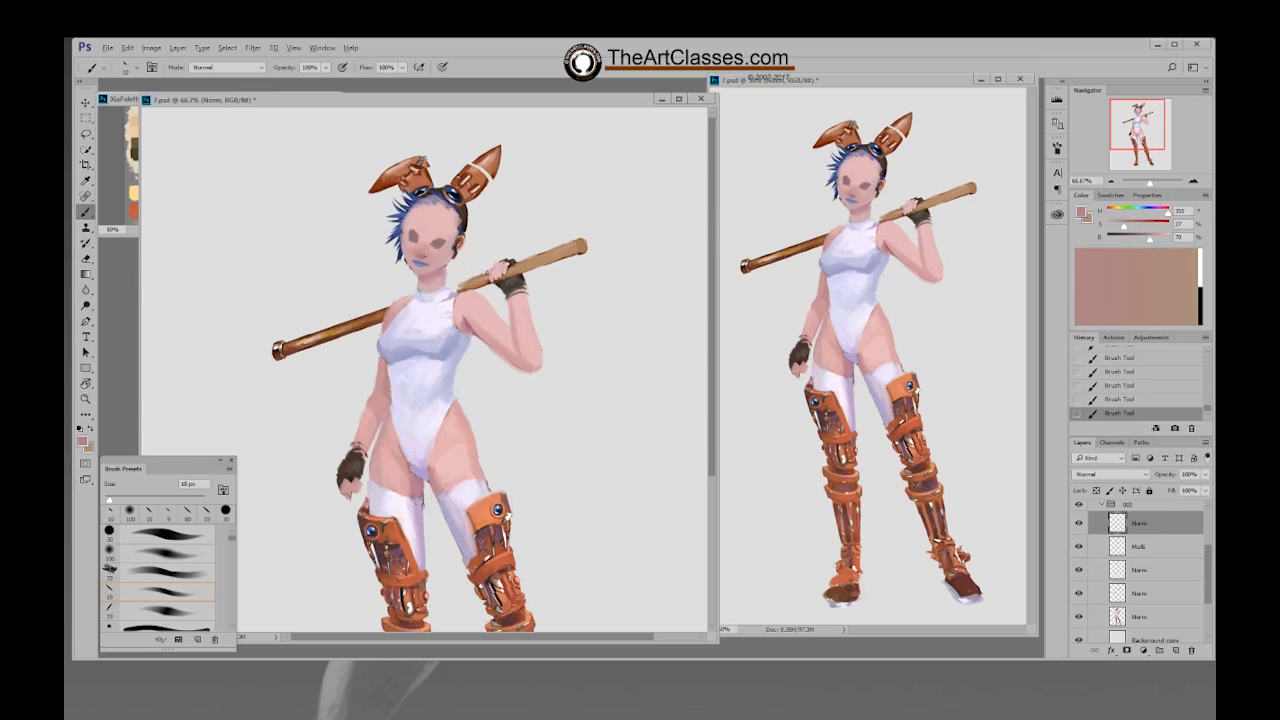
left_click(1132, 226)
left_click(1145, 239)
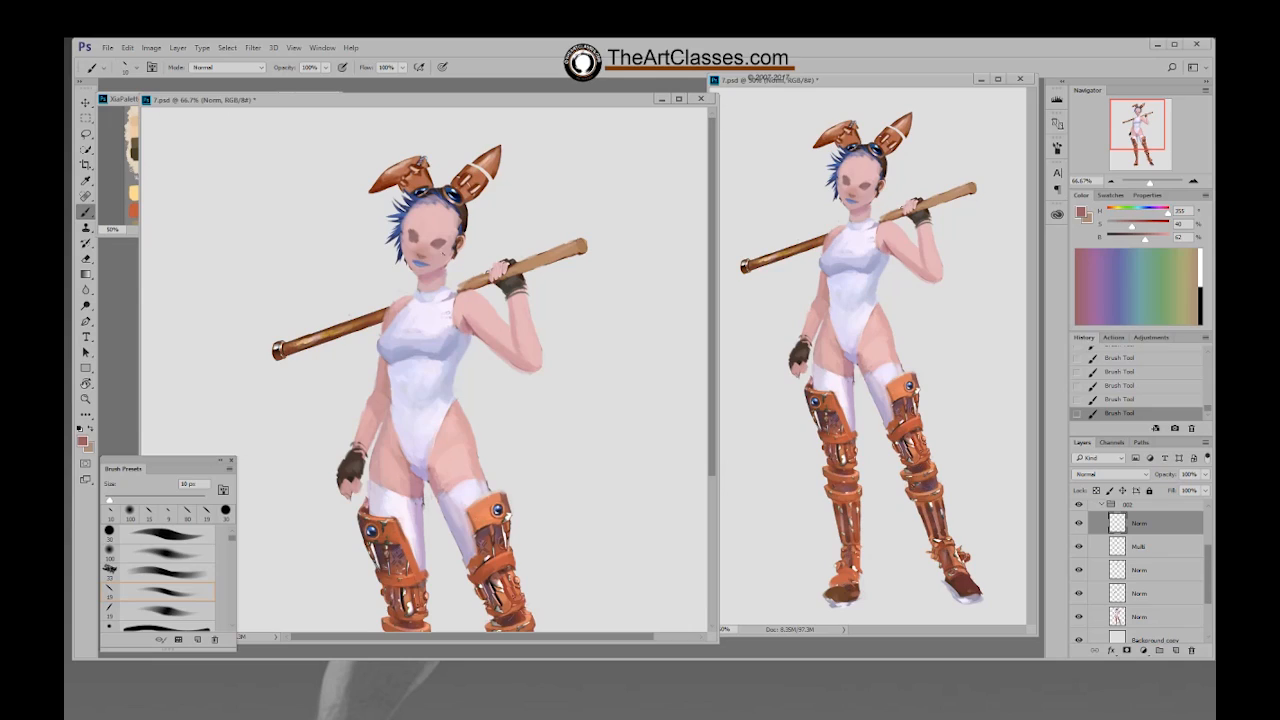
Step: Create a new Norm layer on top and paint the eyebrows in the sampled hair blue darkened to 47% brightness
left_click(405, 211, "alt")
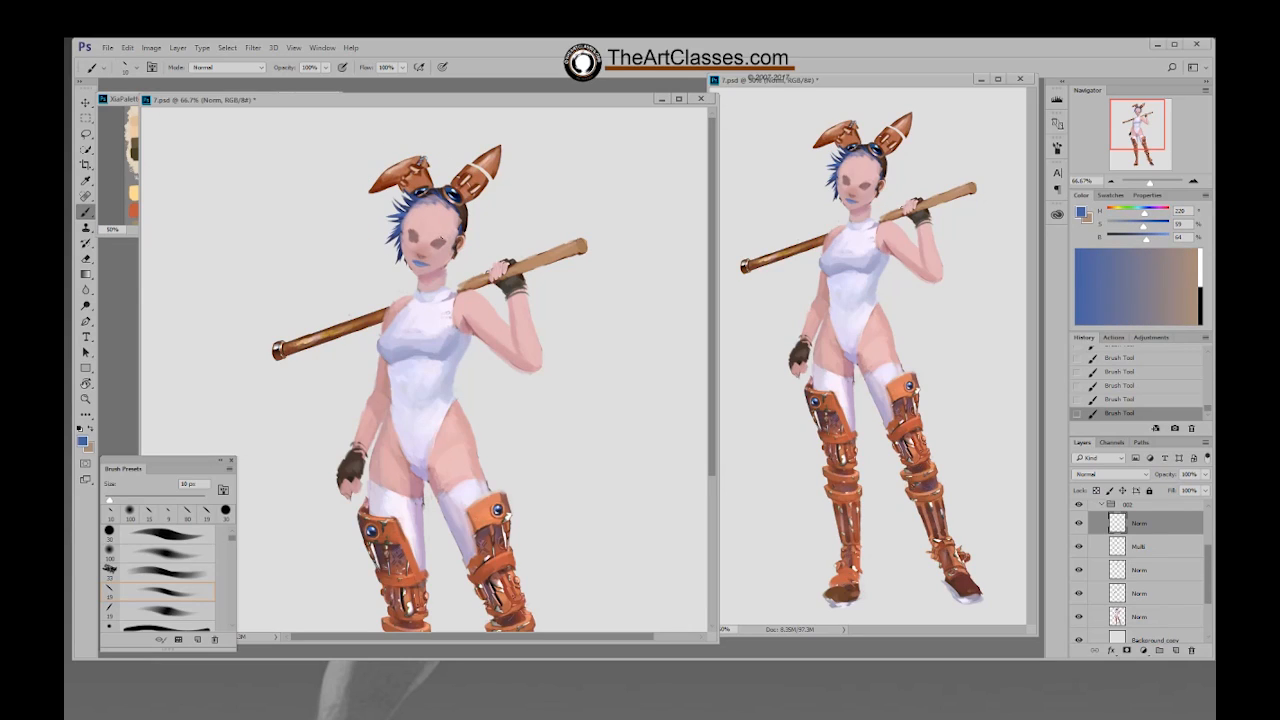
key("ctrl+shift+alt+n")
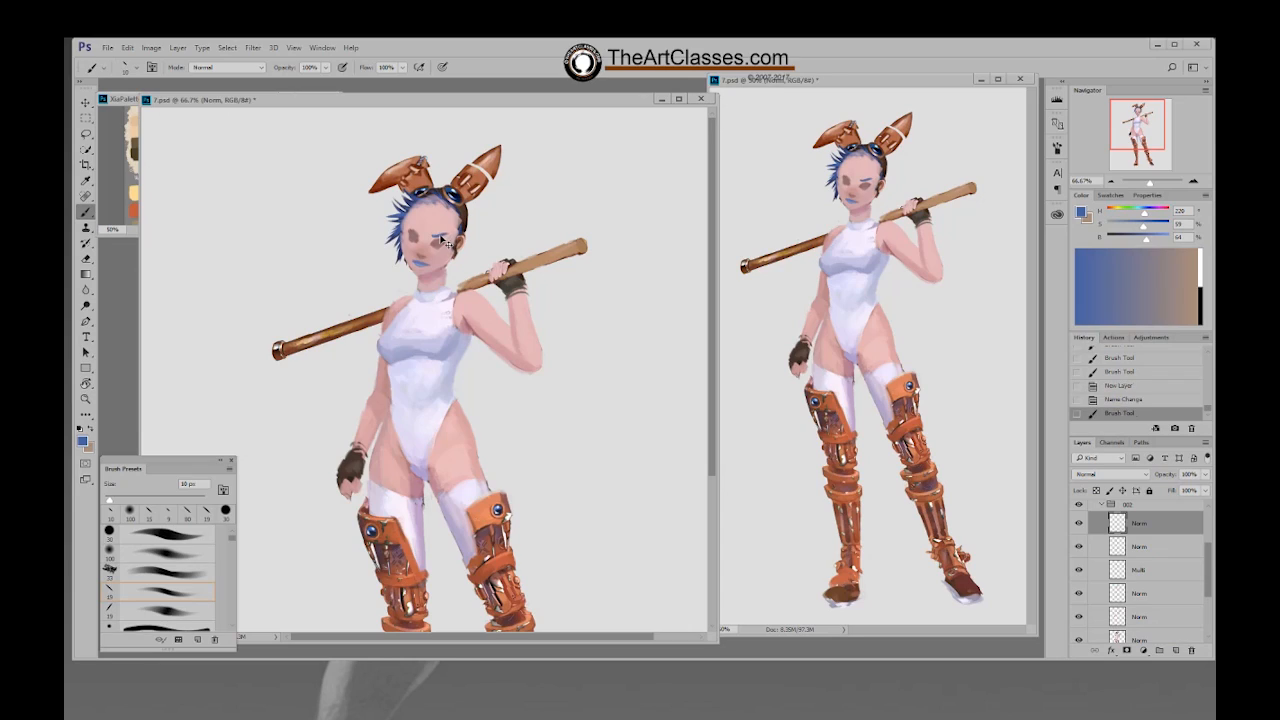
left_click_drag(1146, 240, 1136, 240)
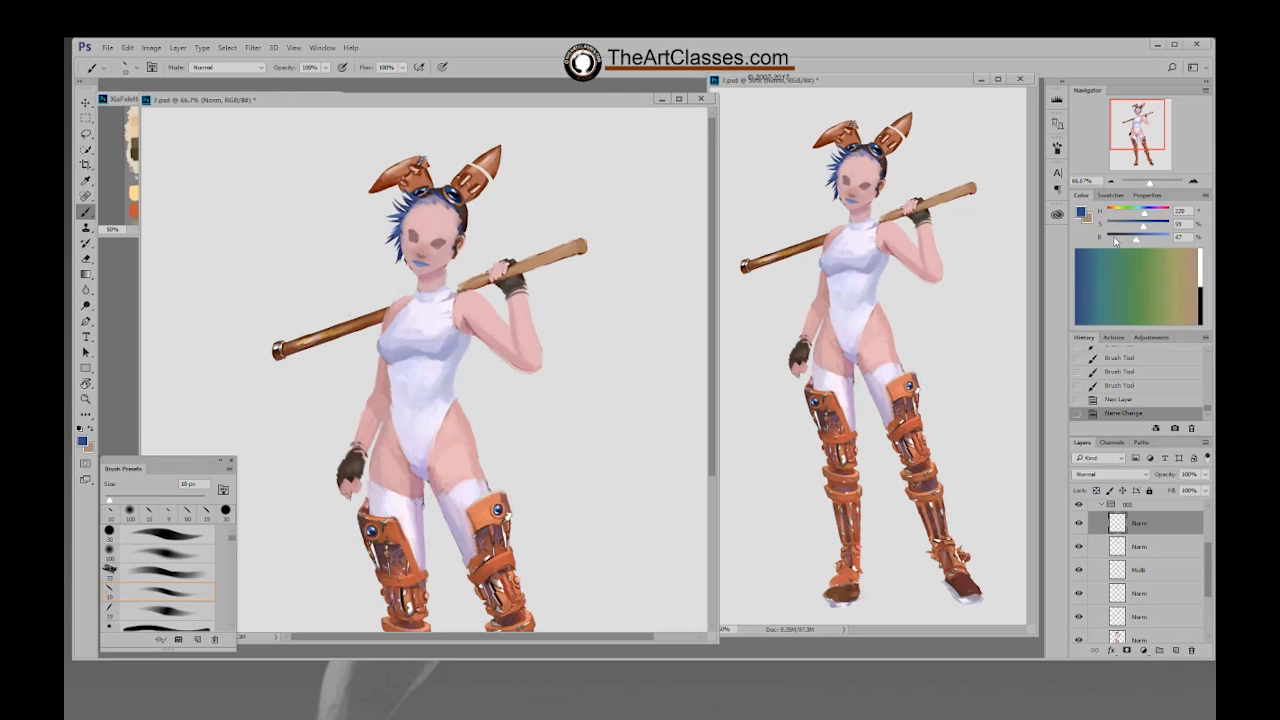
left_click_drag(436, 236, 455, 232)
left_click_drag(434, 234, 448, 233)
left_click_drag(436, 234, 453, 235)
Step: Trim the eyebrow nearest the blue hair with the 15 px eraser
key("e")
mouse_move(408, 219)
left_mouse_down()
mouse_move(417, 229)
mouse_move(413, 218)
left_mouse_up()
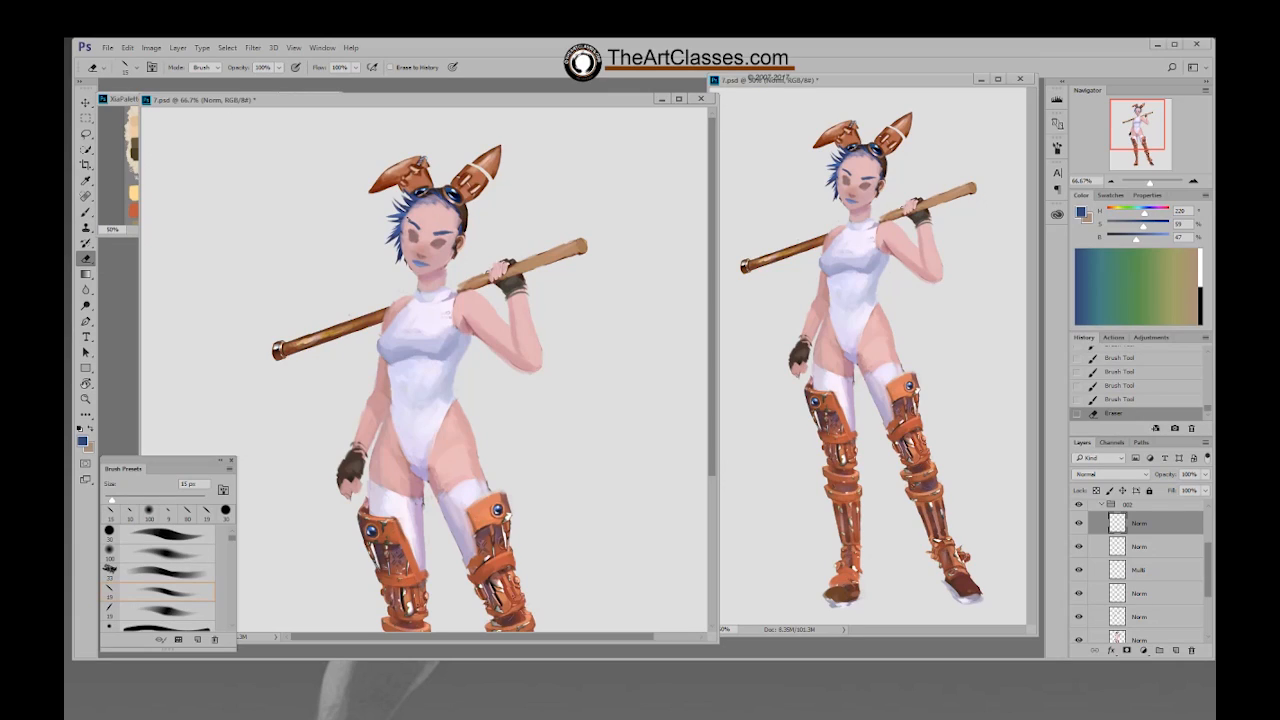
left_click_drag(418, 222, 402, 232)
key("b")
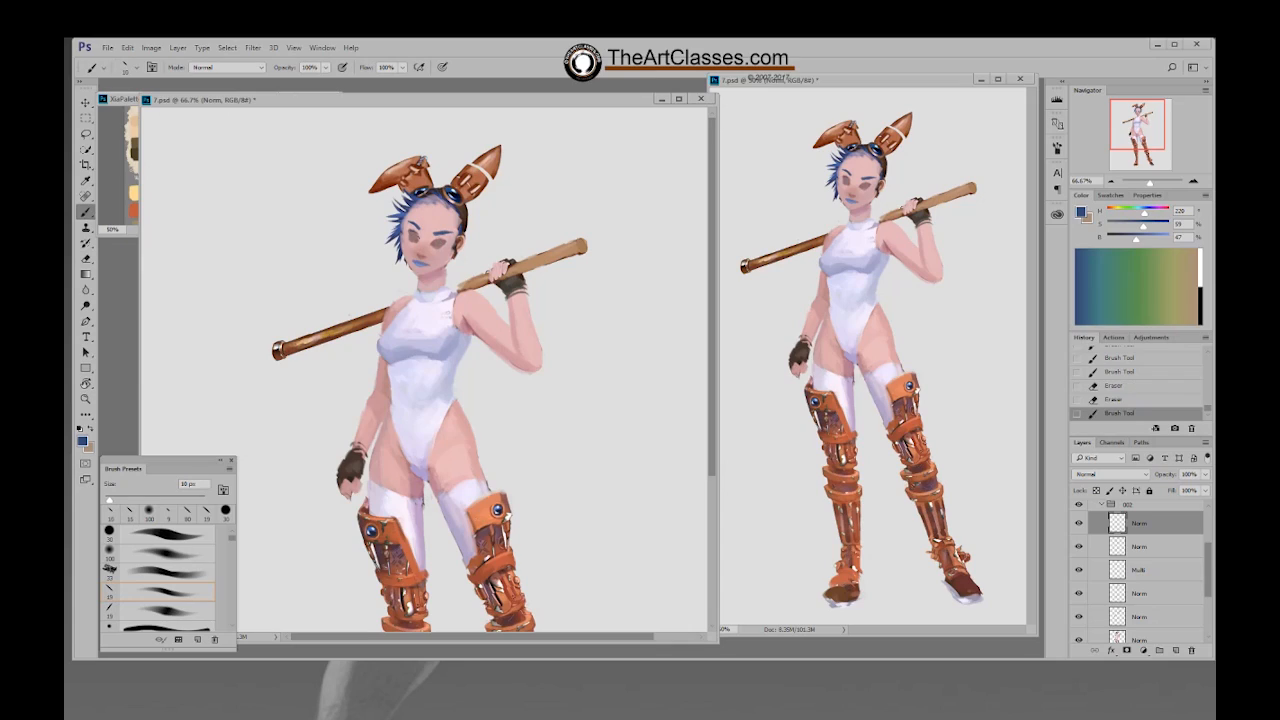
Step: Define the eyes and brows with a darker blue at 67% saturation, finishing with a smaller brush angled the opposite way
left_click_drag(1143, 227, 1130, 241)
left_click(421, 160)
left_click(421, 160)
left_click(421, 160)
left_click(421, 160)
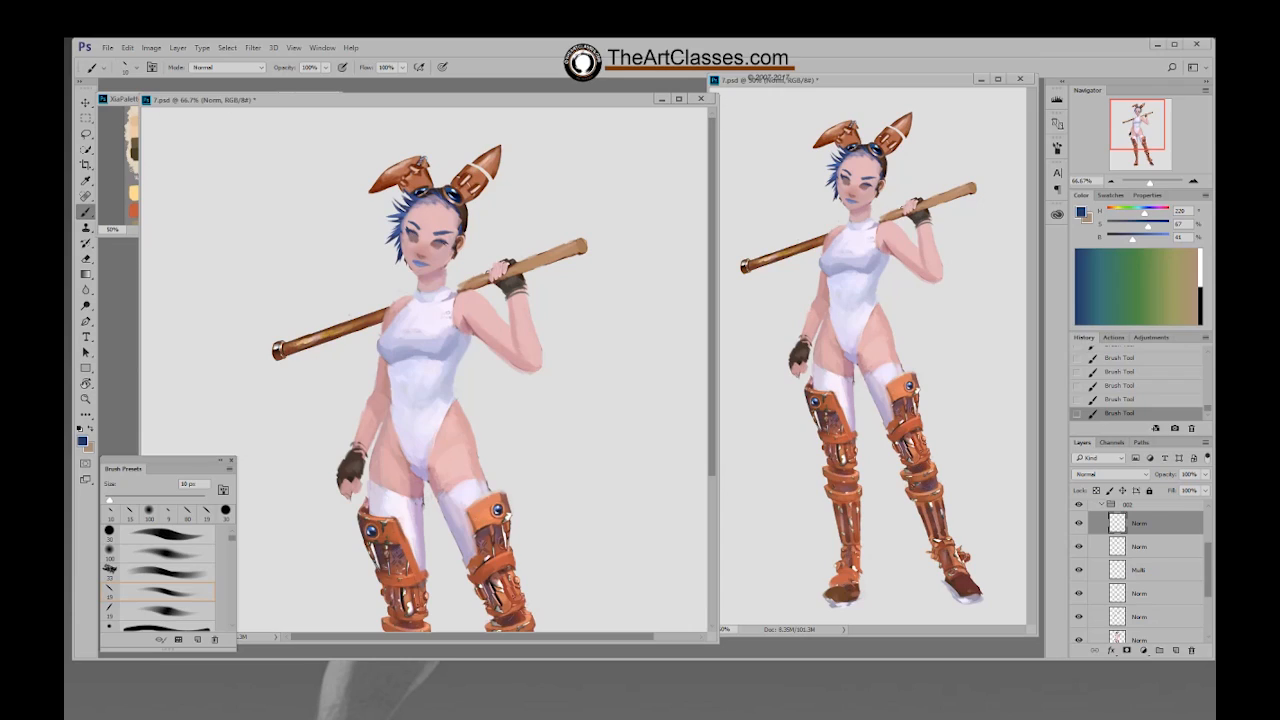
right_click(478, 259)
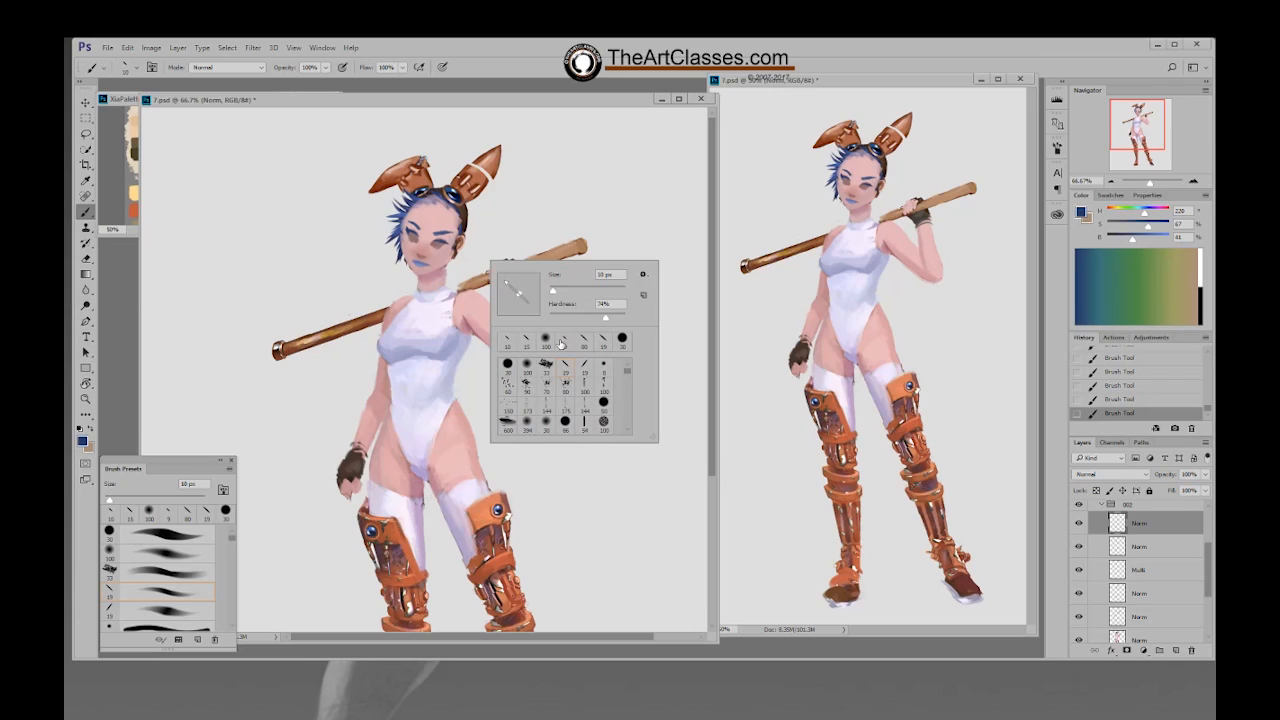
left_click(584, 367)
key("Return")
key("bracketleft")
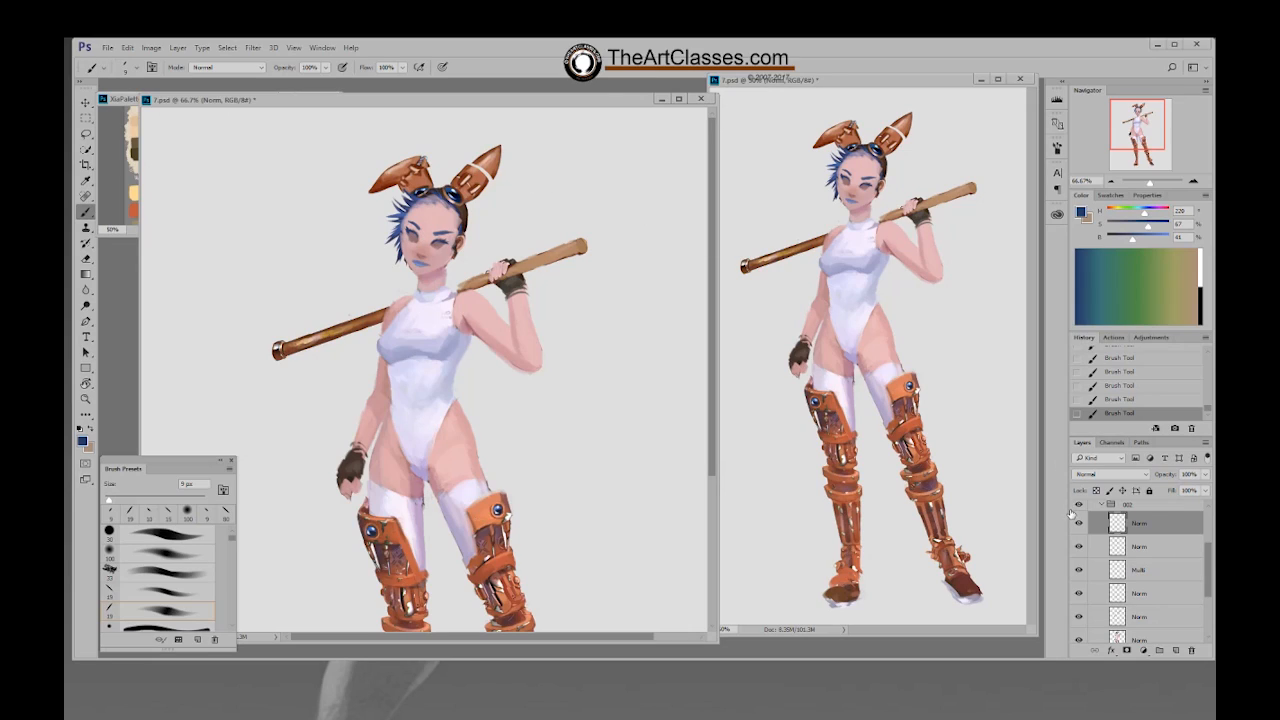
Step: Select the Norm layer above Multi, compare the face with and without it, and flip the canvas horizontally
left_click(1135, 550)
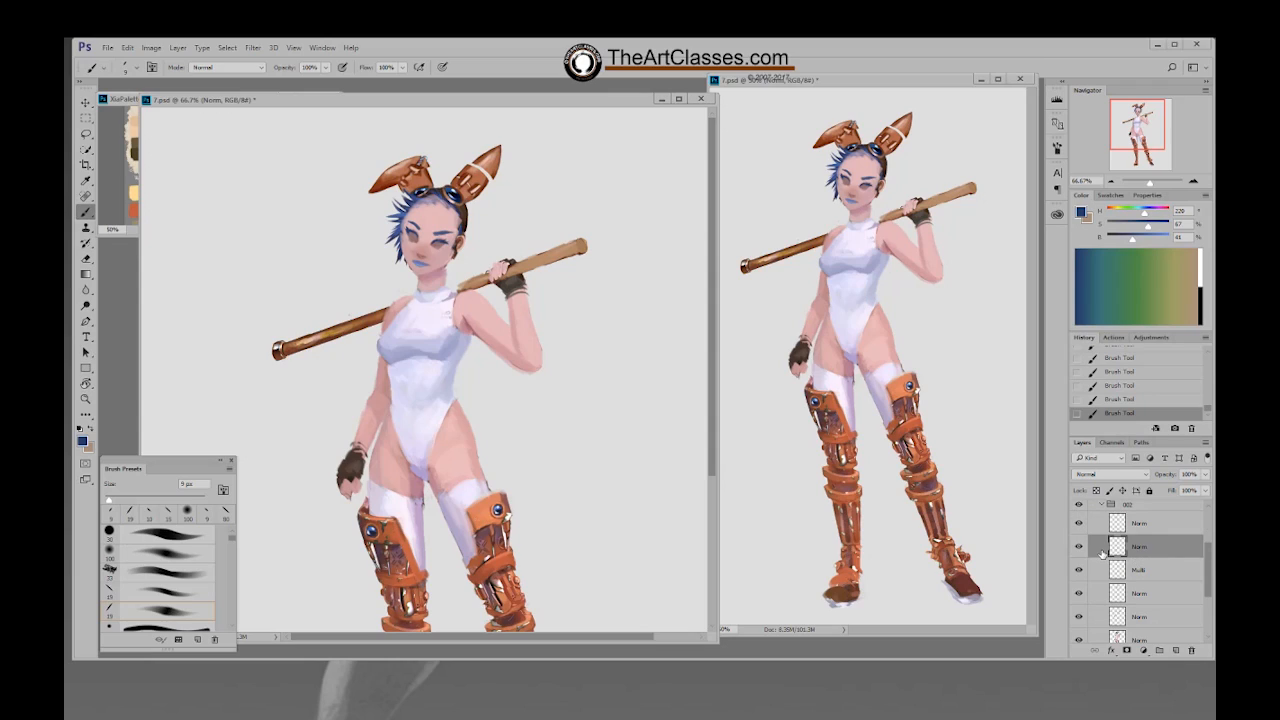
left_click(1079, 547)
left_click(1079, 547)
left_click(1079, 547)
left_click(1079, 547)
key("h")
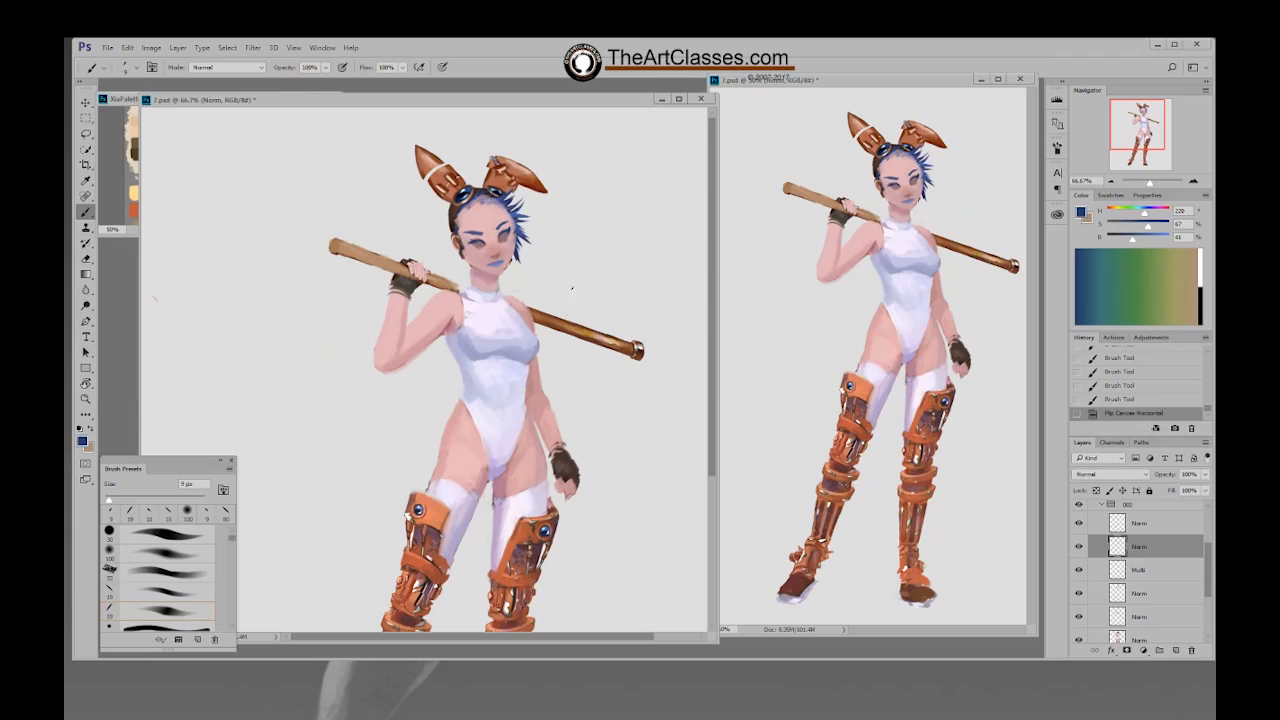
Step: Switch to the 19 px angled brush, undo its test stroke, and clean up the facial shading with the 15 px eraser
right_click(532, 265)
left_click(614, 379)
left_click(631, 257)
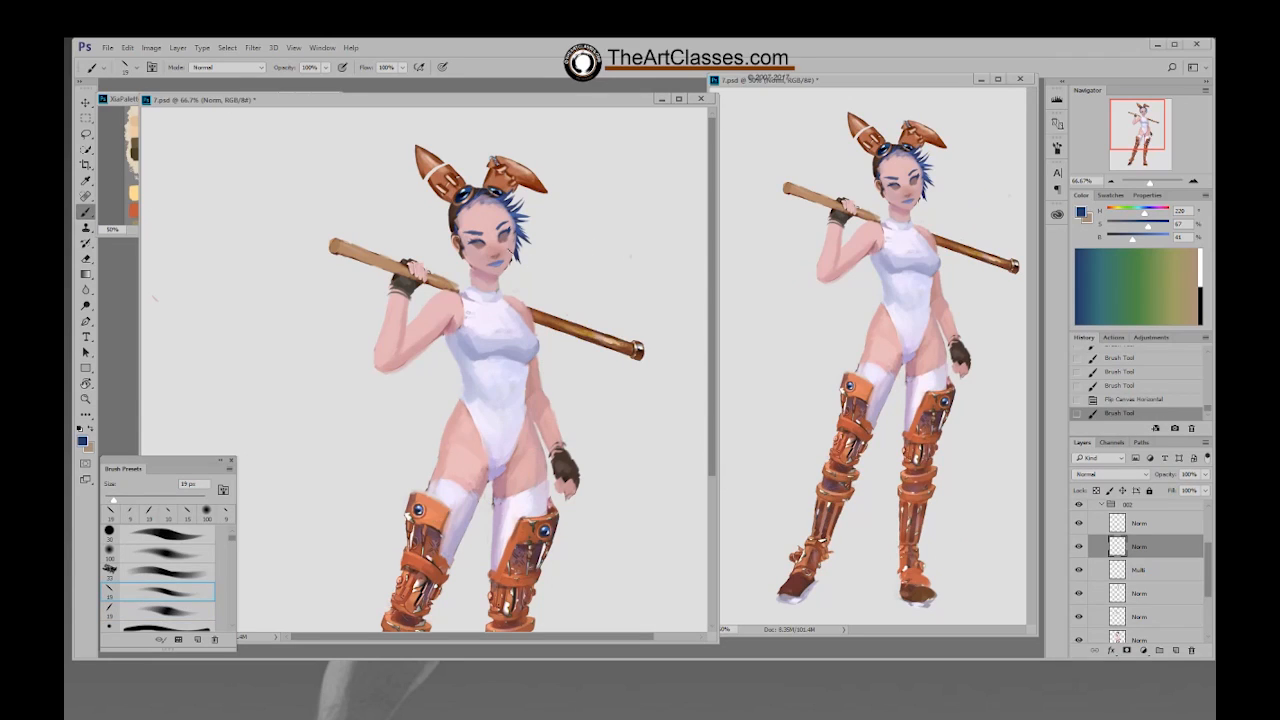
key("ctrl+z")
key("e")
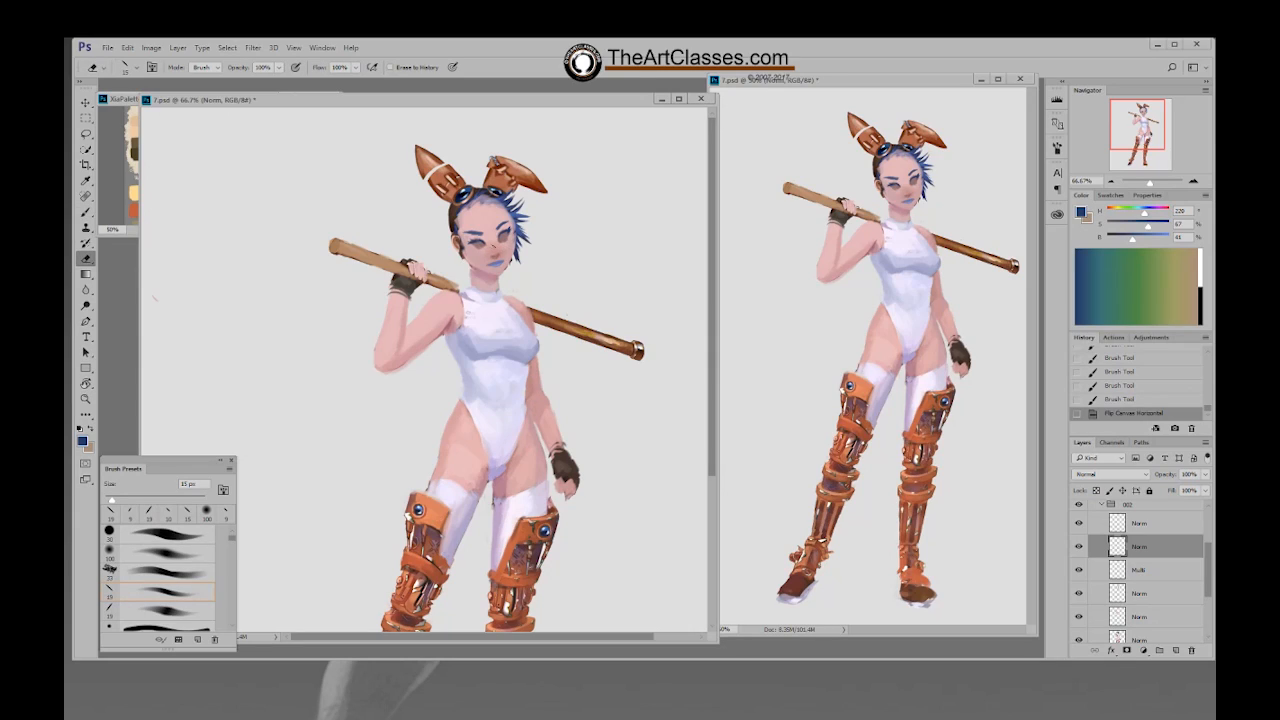
left_click(154, 297)
left_click(154, 297)
left_click(154, 297)
left_click(154, 297)
left_click(154, 297)
Step: Retouch the shading around the eyes and nose with muted pinks sampled from the face, using a smaller brush
key("b")
left_click(154, 297)
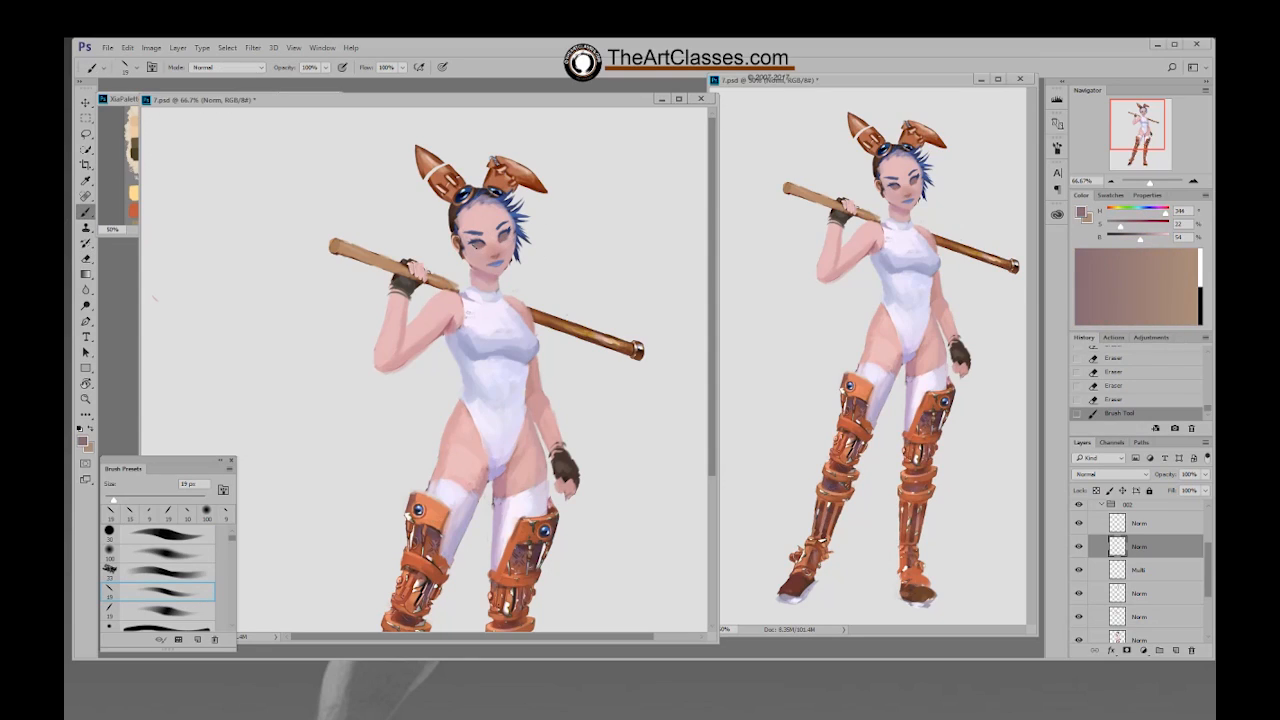
key("bracketleft")
left_click(154, 297)
left_click(154, 297)
left_click(154, 297)
left_click(154, 297)
left_click(484, 240, "alt")
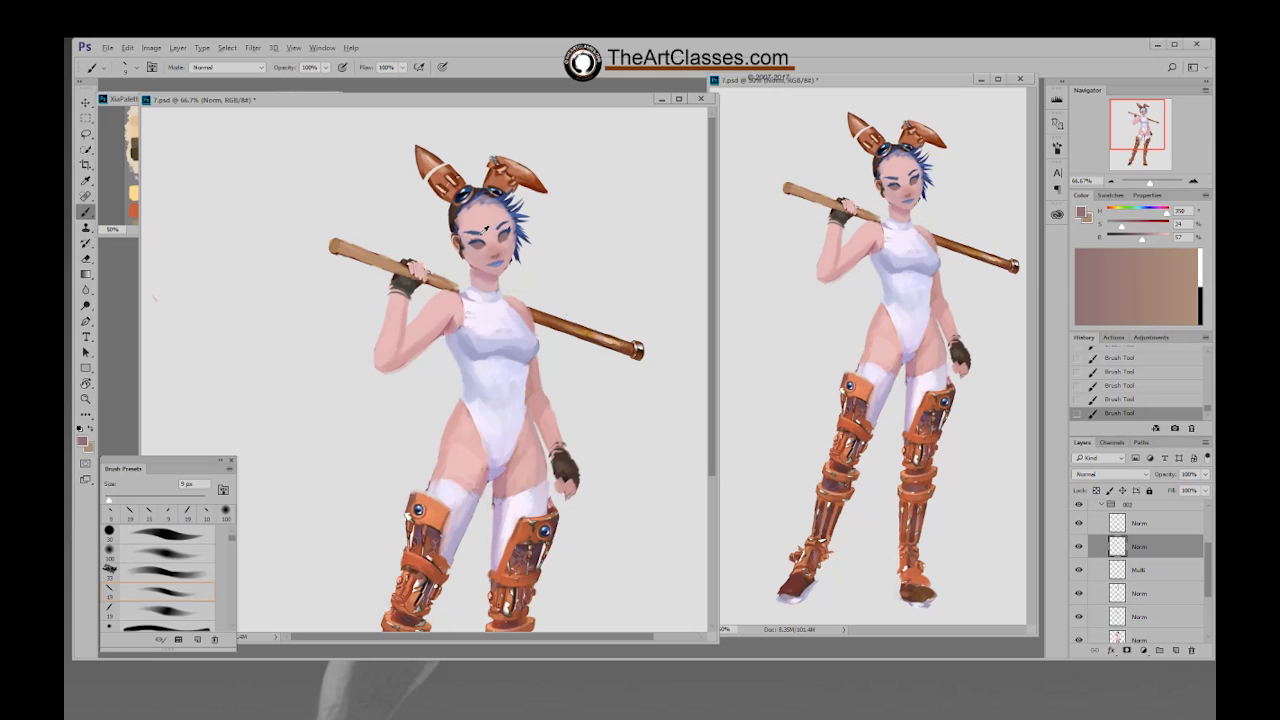
Step: On the top Norm layer, reinforce the eyebrows in dark blue at 43% brightness with a reduced version of the opposite-angled brush
left_click(1145, 211)
mouse_move(1155, 236)
left_mouse_down()
mouse_move(1145, 225)
mouse_move(1134, 238)
left_mouse_up()
left_click(1144, 521)
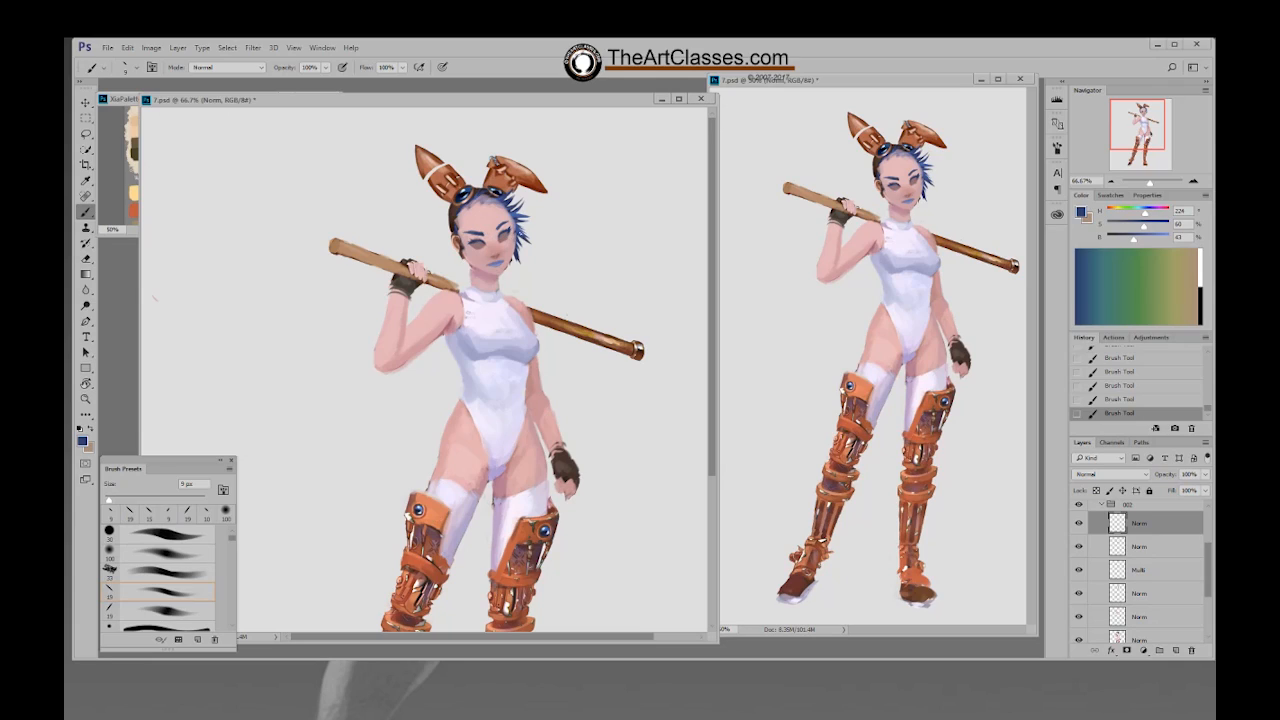
right_click(538, 200)
left_click(634, 284)
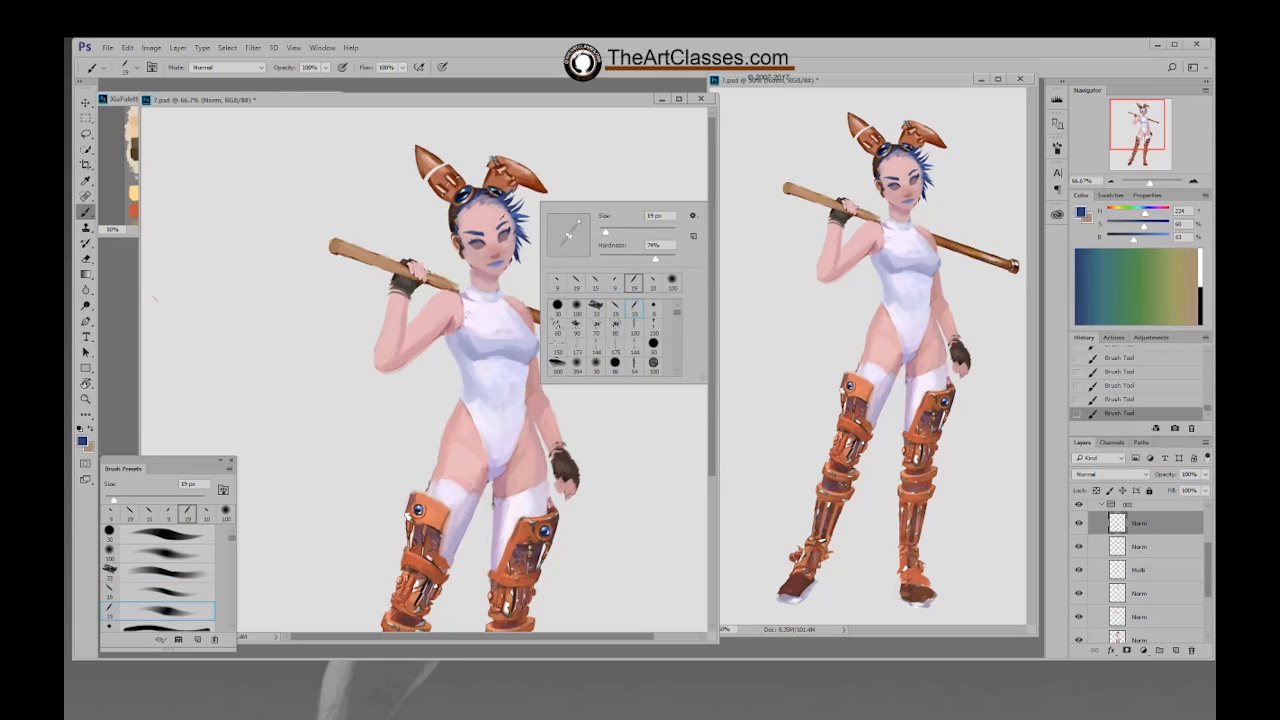
key("bracketleft")
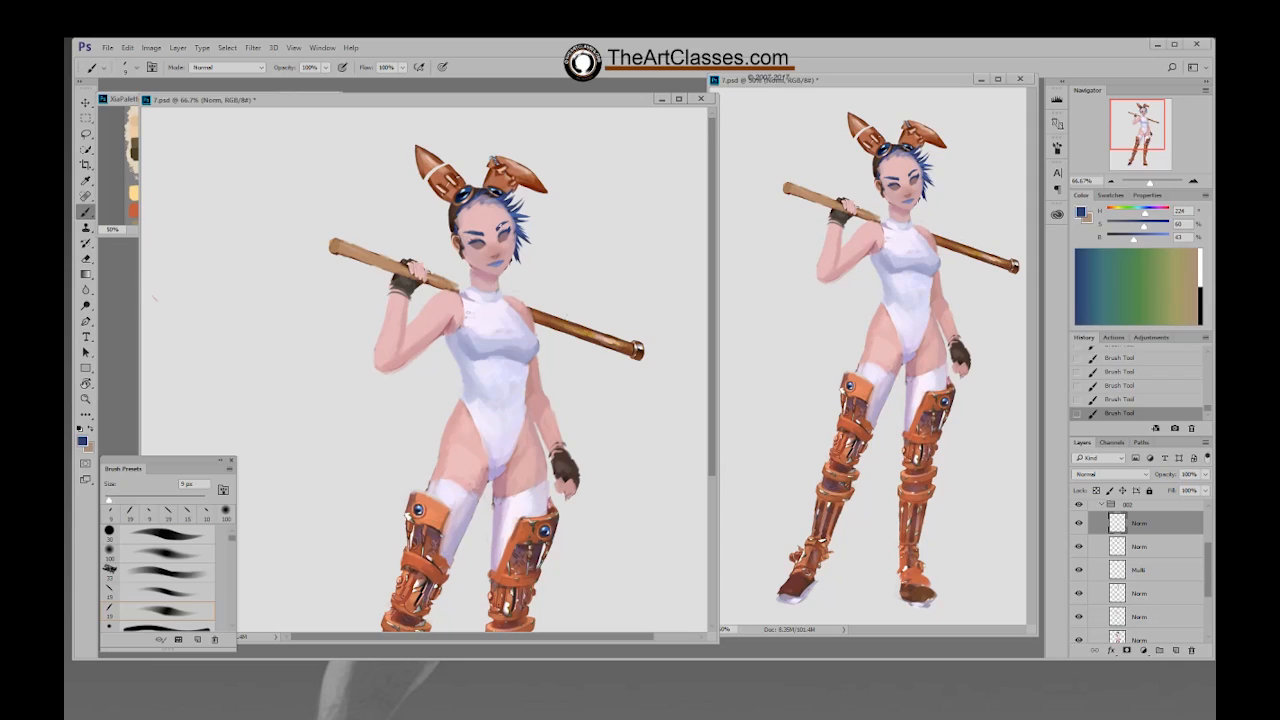
Step: Erase the excess paint around the eyebrows with the 15 px eraser
key("e")
left_click(155, 297)
left_click(155, 297)
left_click(155, 297)
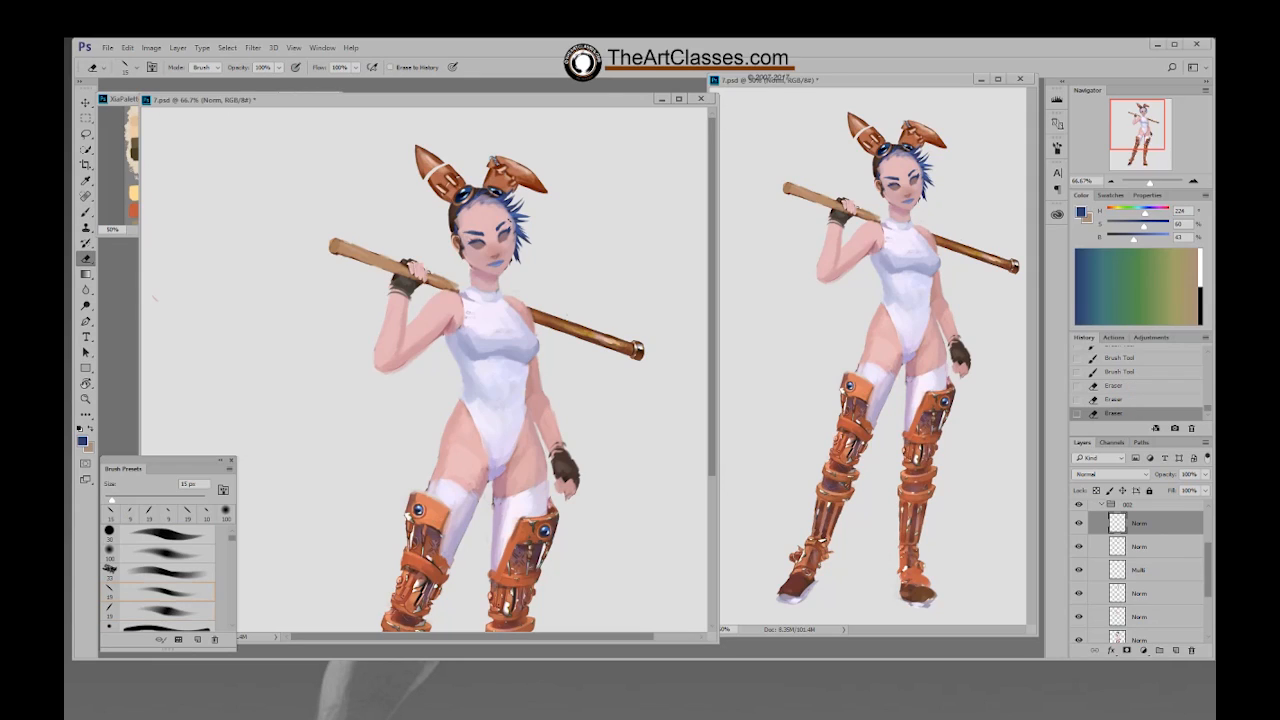
Step: Repaint the eyebrow nearest the blue hair with blue sampled beside it, and undo the last two strokes
key("b")
left_click_drag(511, 214, 506, 231)
left_click(509, 218, "alt")
key("ctrl+alt+z")
key("ctrl+alt+z")
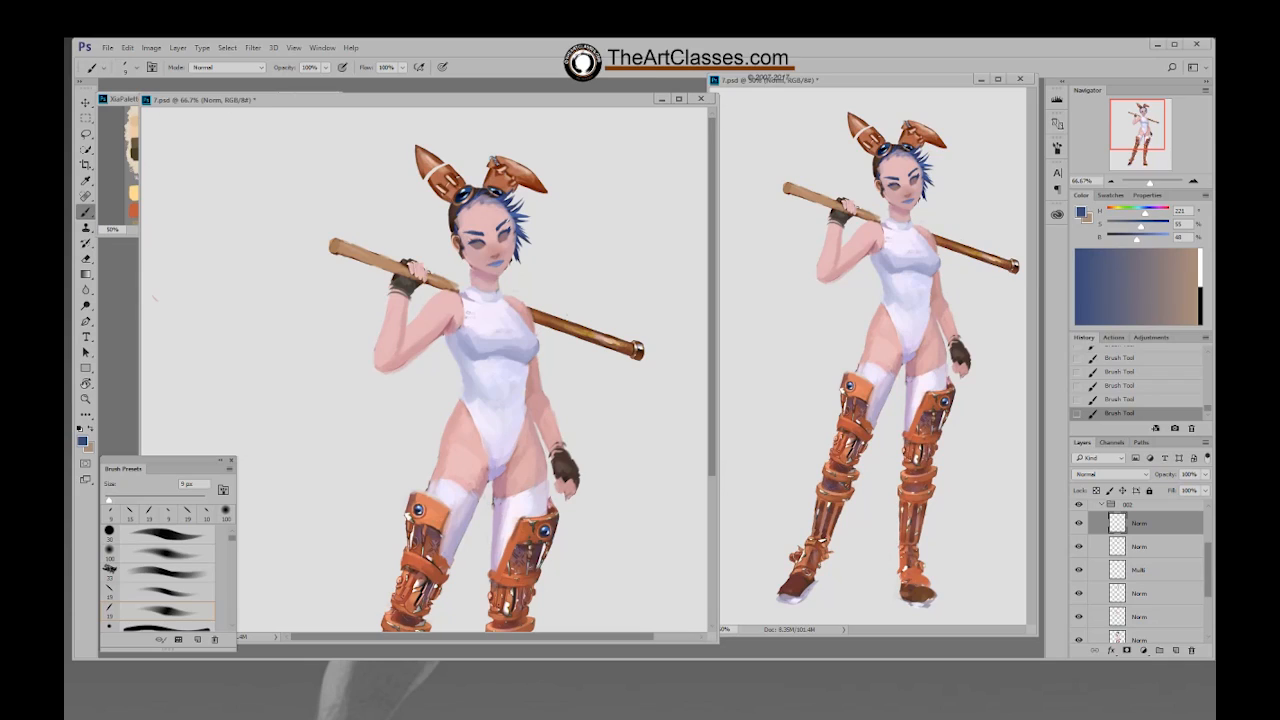
Step: Refine the edges of both eyebrows with a smaller eraser, checking the face with the layer below hidden and shown
key("e")
left_click(512, 222)
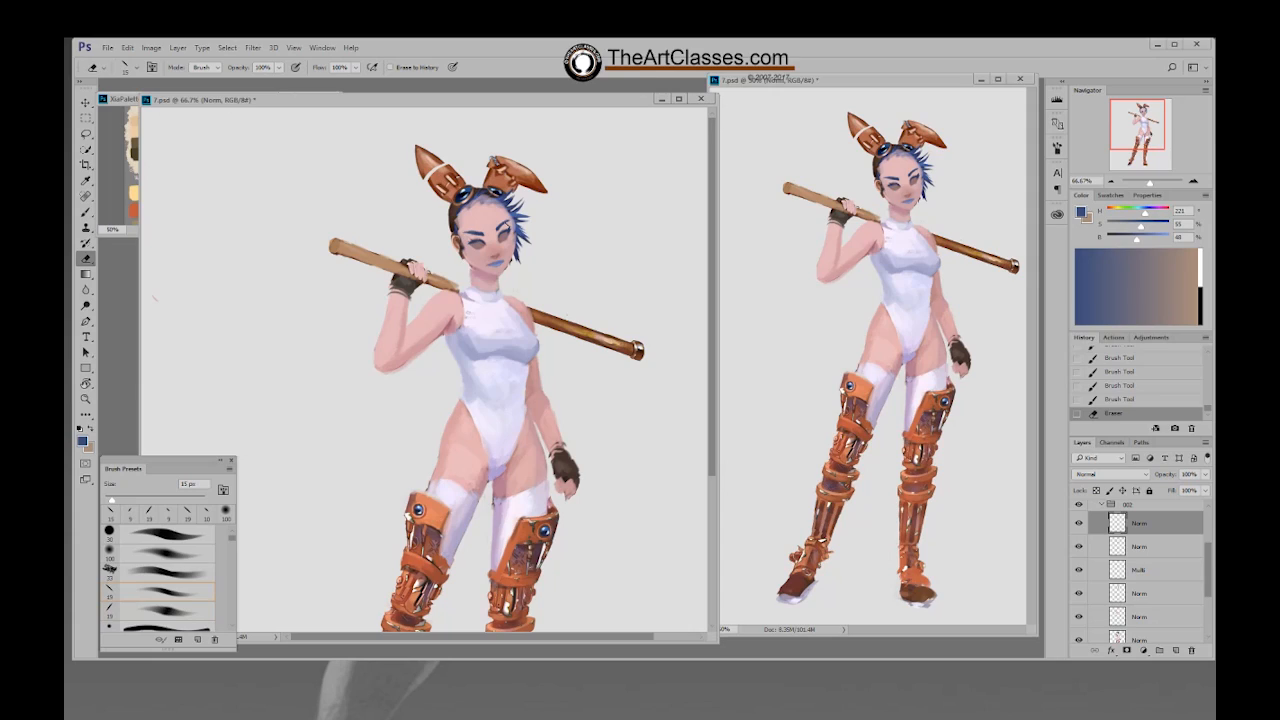
key("bracketleft")
key("bracketleft")
left_click(512, 222)
left_click(512, 222)
left_click(512, 222)
left_click(1079, 546)
left_click(1079, 546)
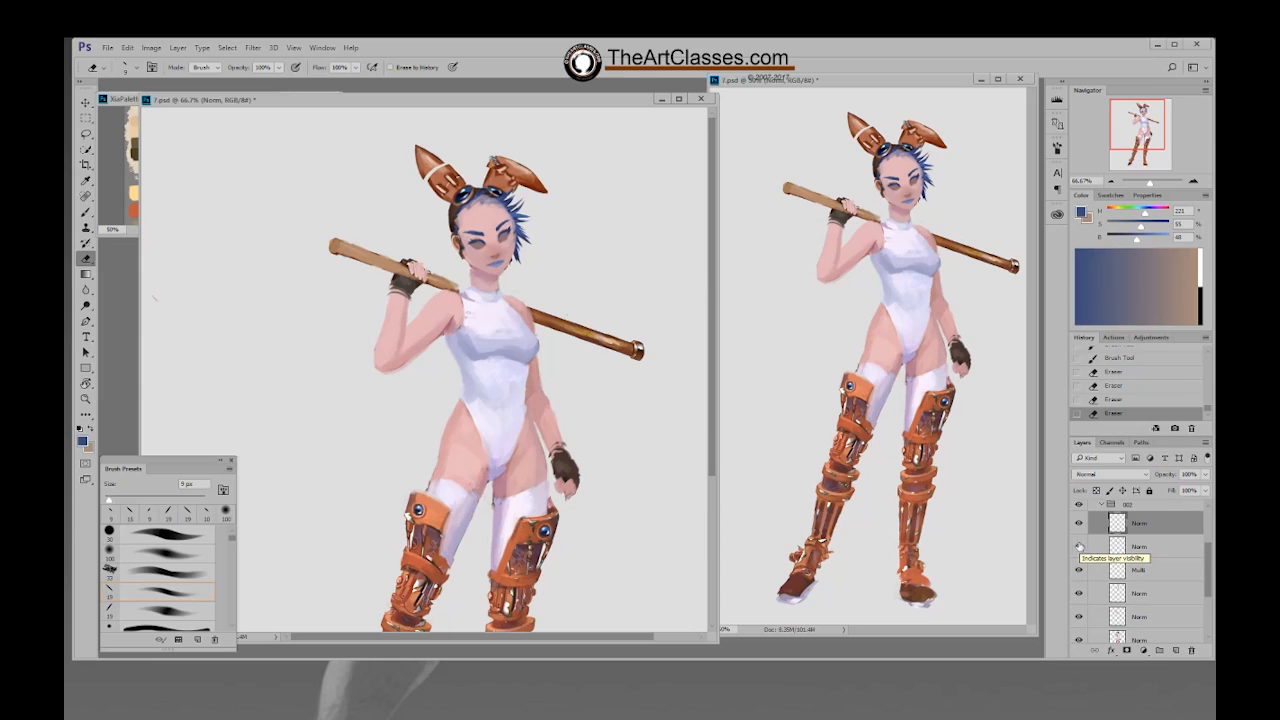
left_click_drag(469, 236, 476, 238)
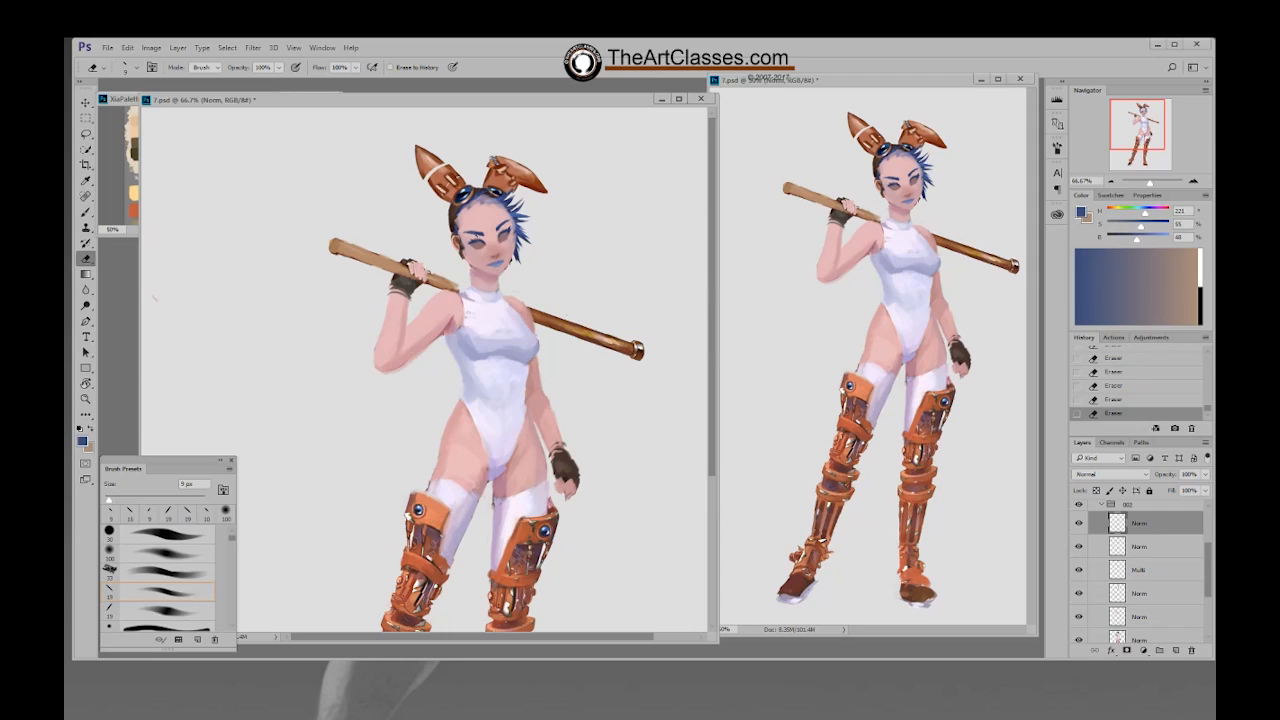
Step: Add a Norm layer below the eyebrow layer and block in the eye white with the 19 px brush in near-white at 89% brightness
left_click(1140, 546)
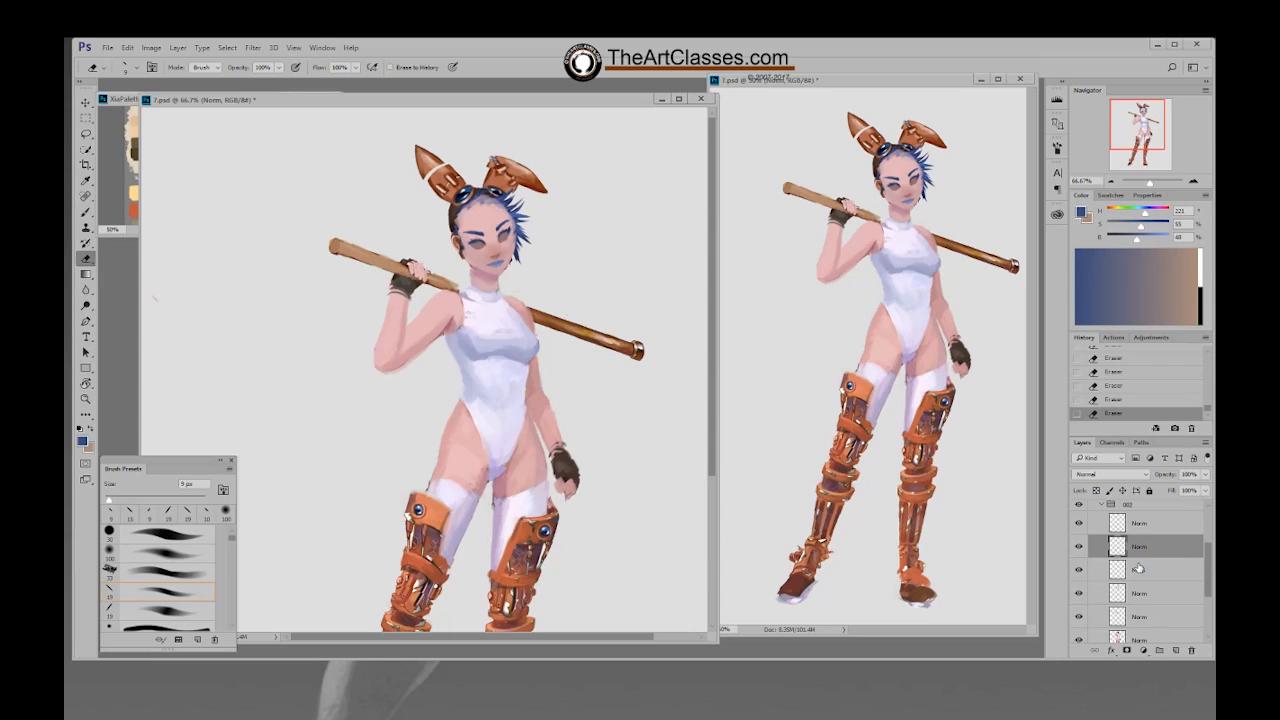
key("ctrl+shift+alt+n")
key("b")
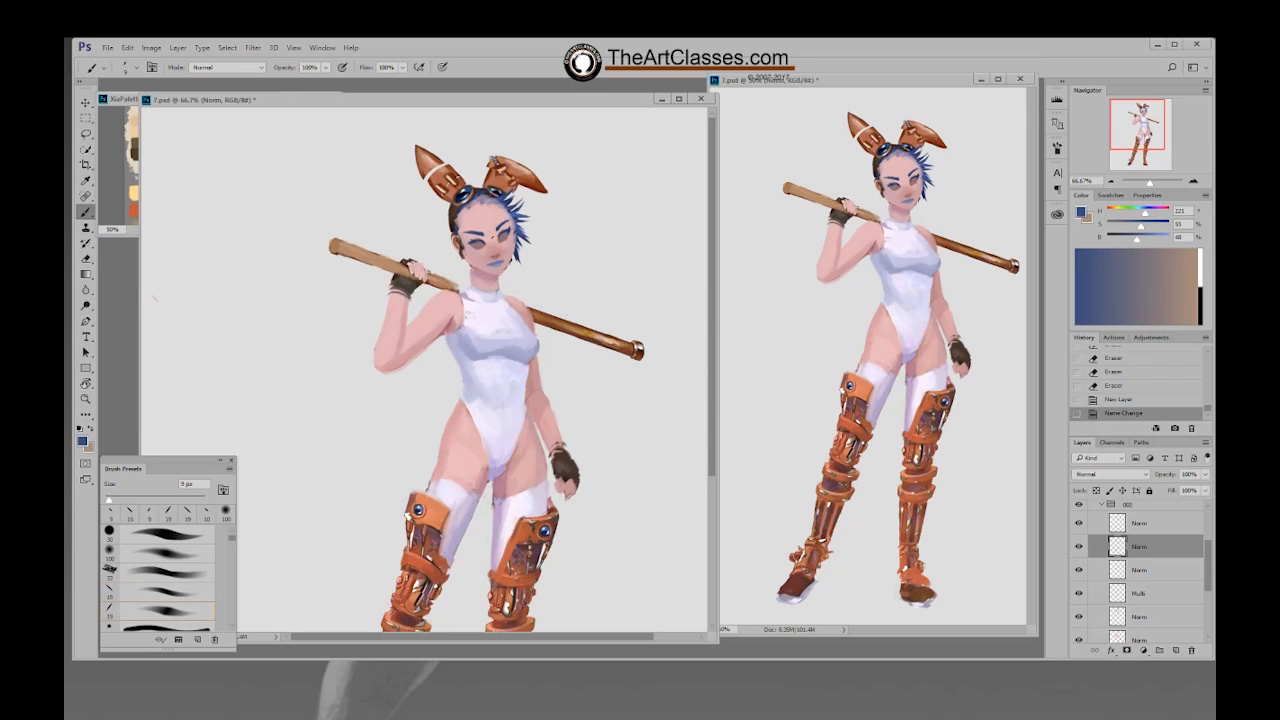
left_click(494, 229, "alt")
left_click_drag(1123, 230, 1113, 229)
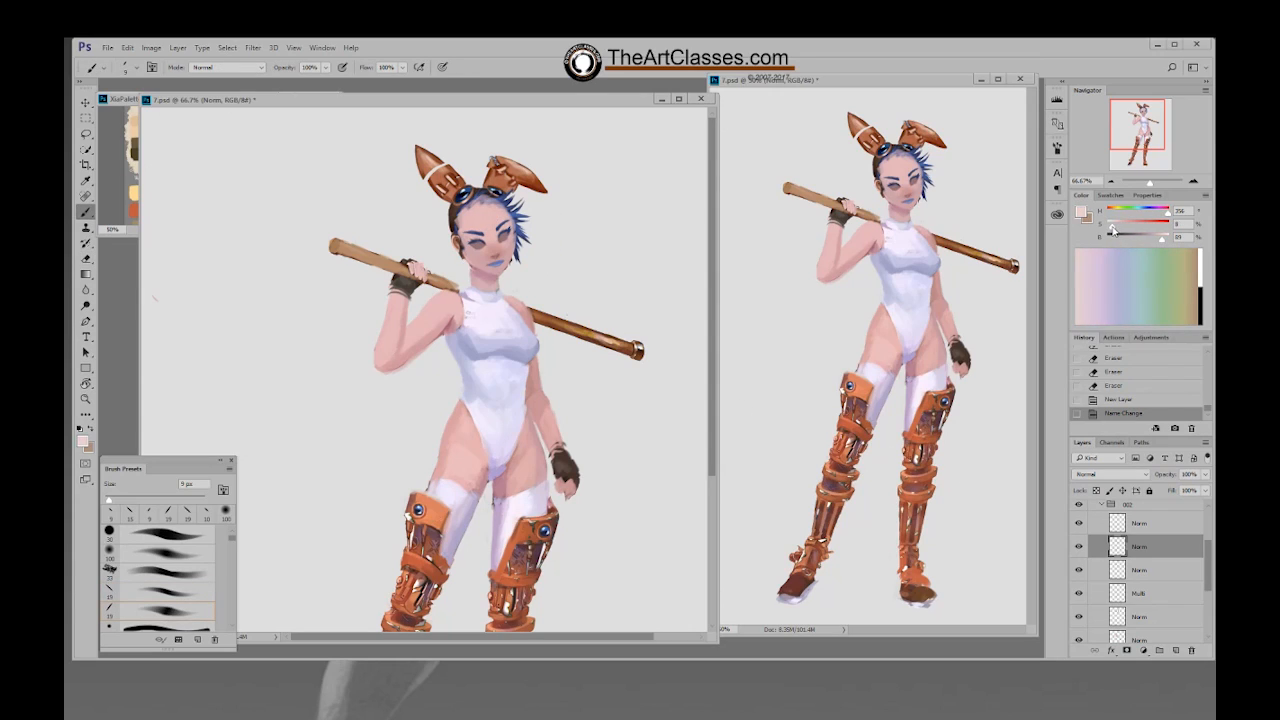
right_click(557, 351)
left_click(629, 456)
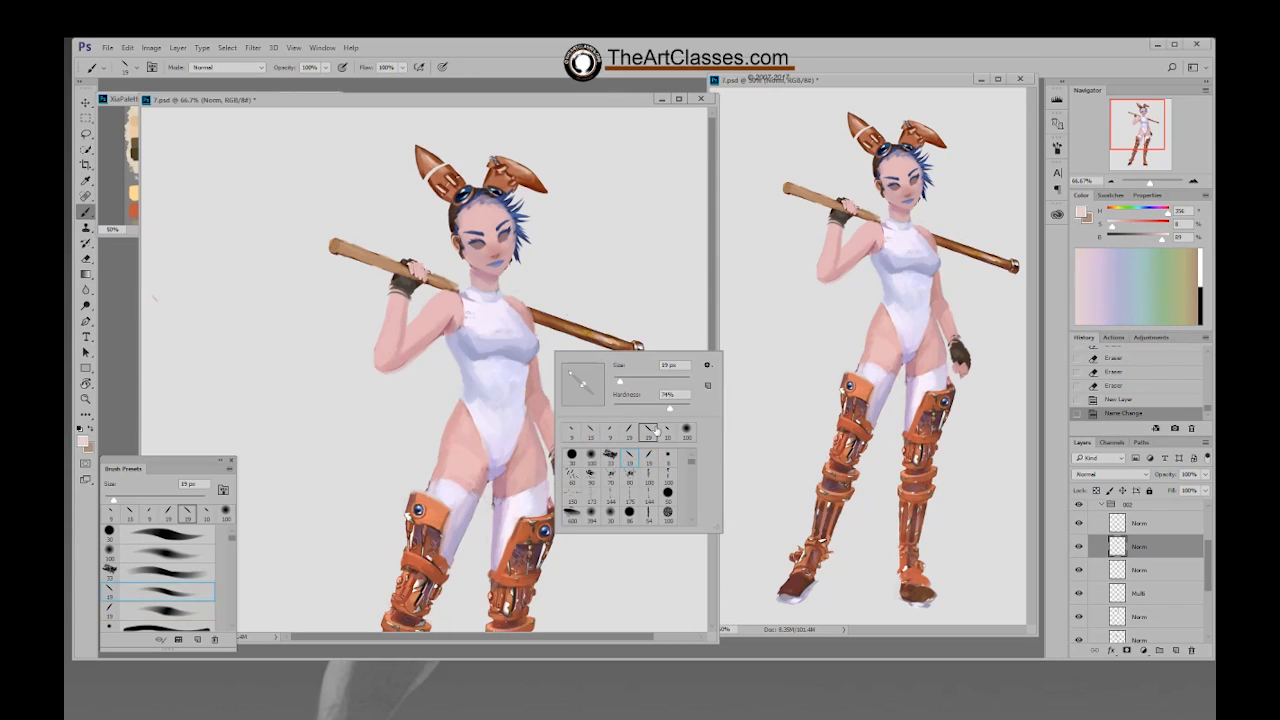
left_click(1107, 231)
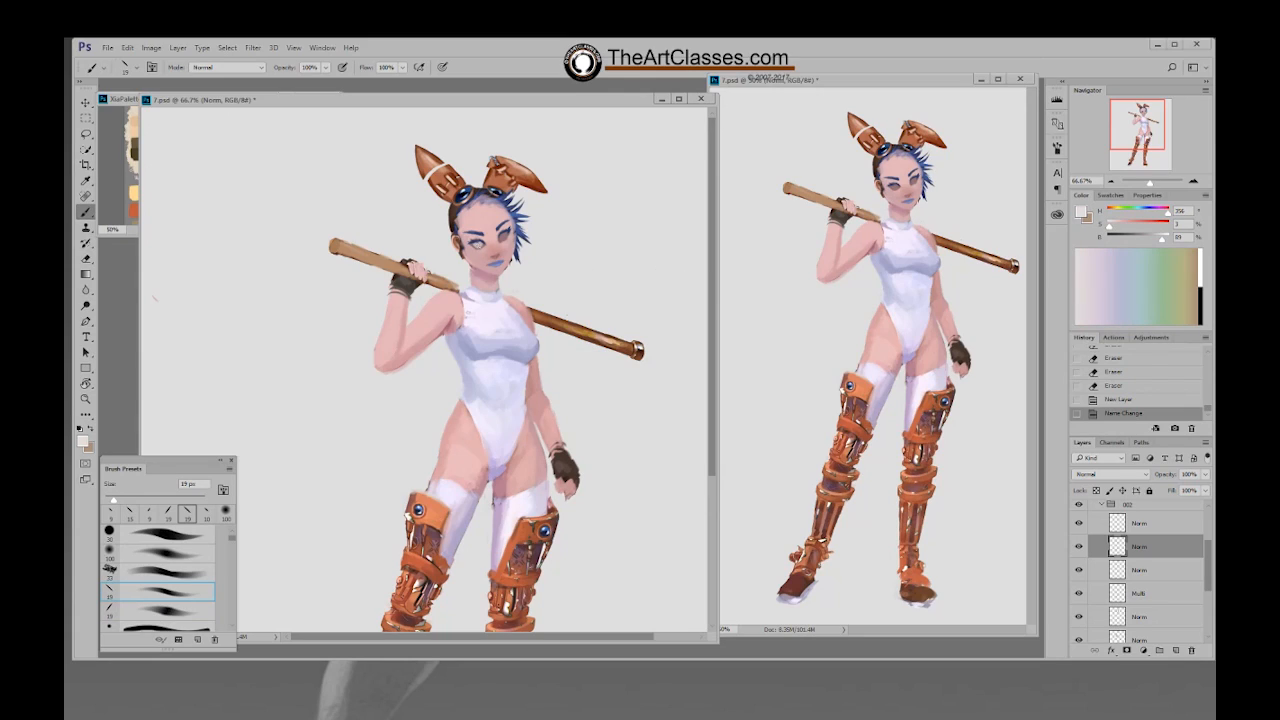
left_click_drag(474, 244, 483, 242)
Step: Fill out the eye whites with a smaller brush and touch up the eye's lower edge with a sampled reddish pink
key("bracketleft")
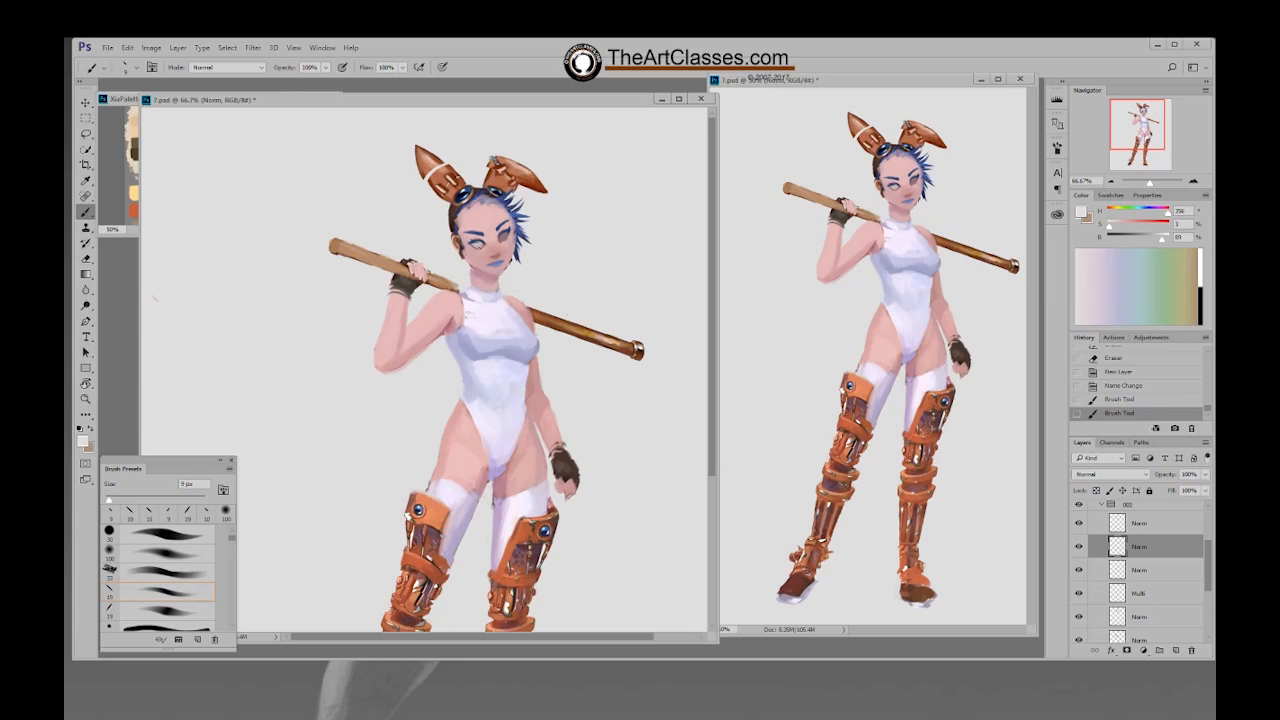
left_click_drag(474, 243, 481, 243)
left_click(478, 243)
left_click(486, 244, "alt")
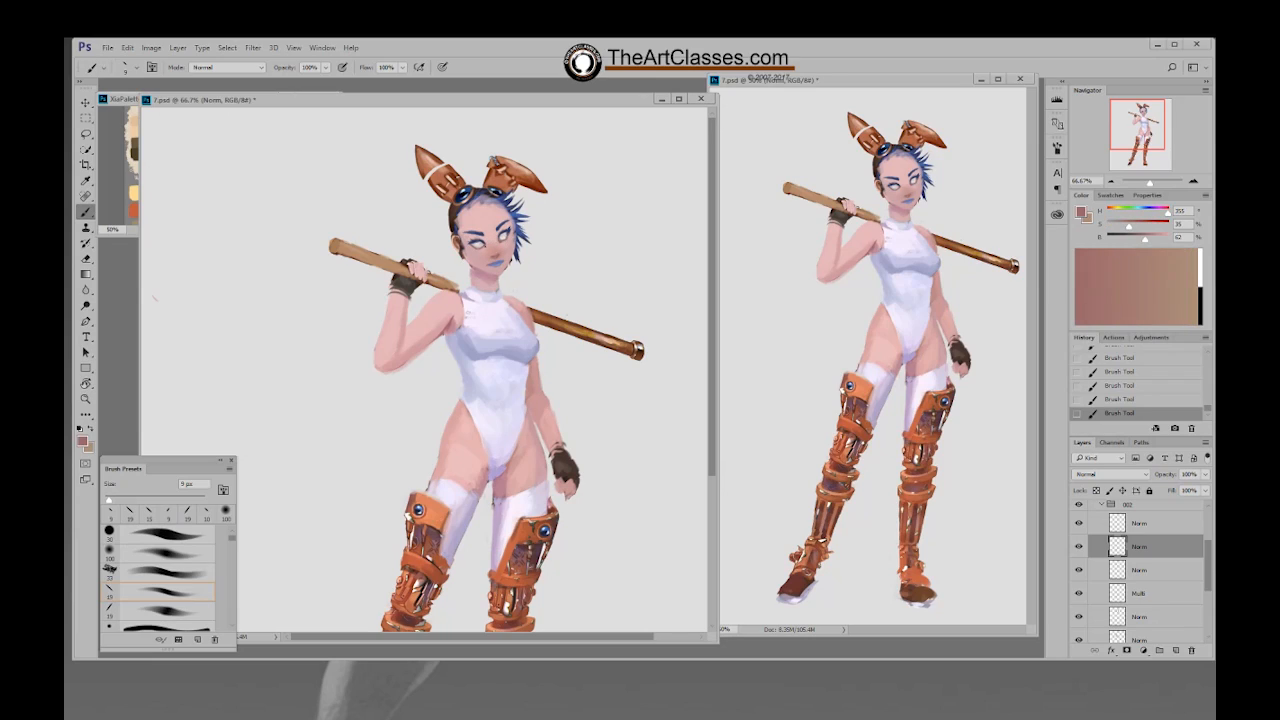
left_click(482, 249)
Step: Erase the overpainted edges of the eye whites around the eye nearest the blue hair
key("e")
left_click(496, 240)
left_click(496, 240)
left_click(496, 240)
left_click(496, 240)
left_click(496, 240)
Step: Touch up the eye edges with the small brush, then shade the eye whites in sampled pale blue, saturation 15%, at 50% opacity
key("b")
left_click(154, 298)
left_click(154, 298)
left_click(154, 298)
left_click(154, 298)
left_click(154, 298)
left_click(522, 212, "alt")
left_click_drag(1118, 230, 1117, 230)
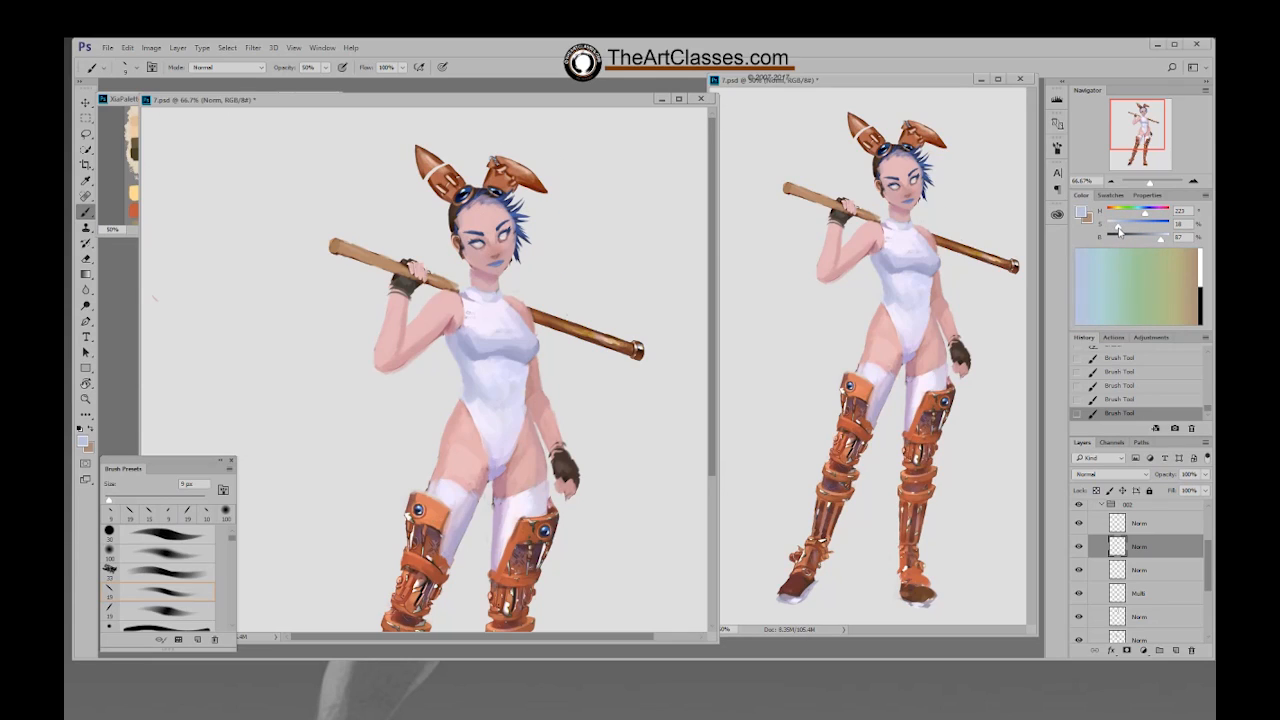
Step: Select the Norm layer above and prepare a blue brush with 41% saturation and 80% brightness at 100% opacity
left_click(1156, 523)
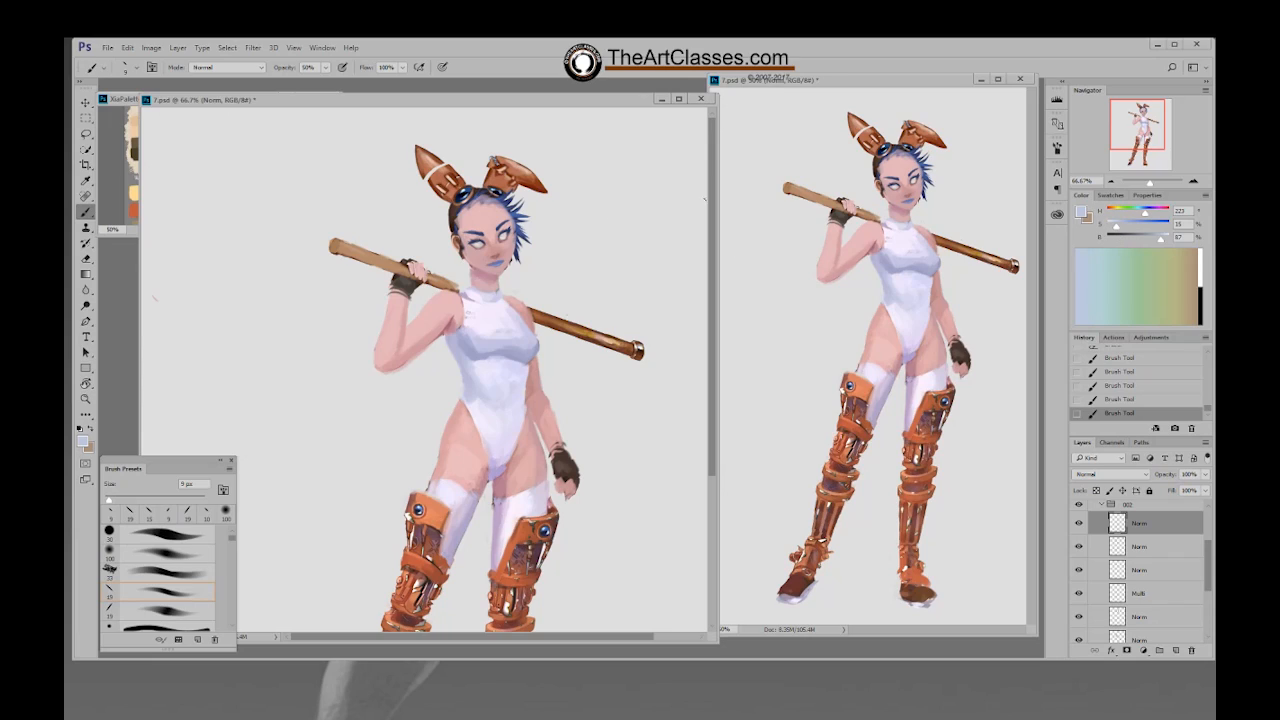
left_click_drag(1117, 229, 1156, 240)
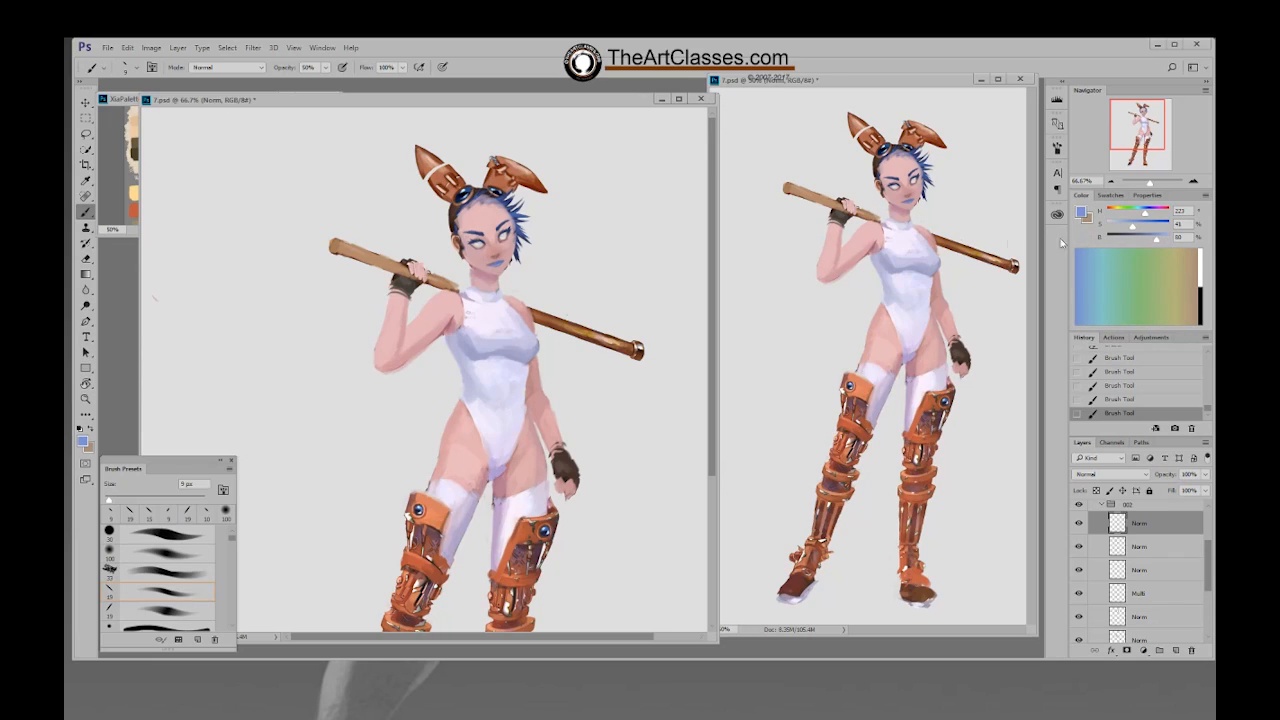
left_click(325, 67)
left_click_drag(338, 84, 383, 112)
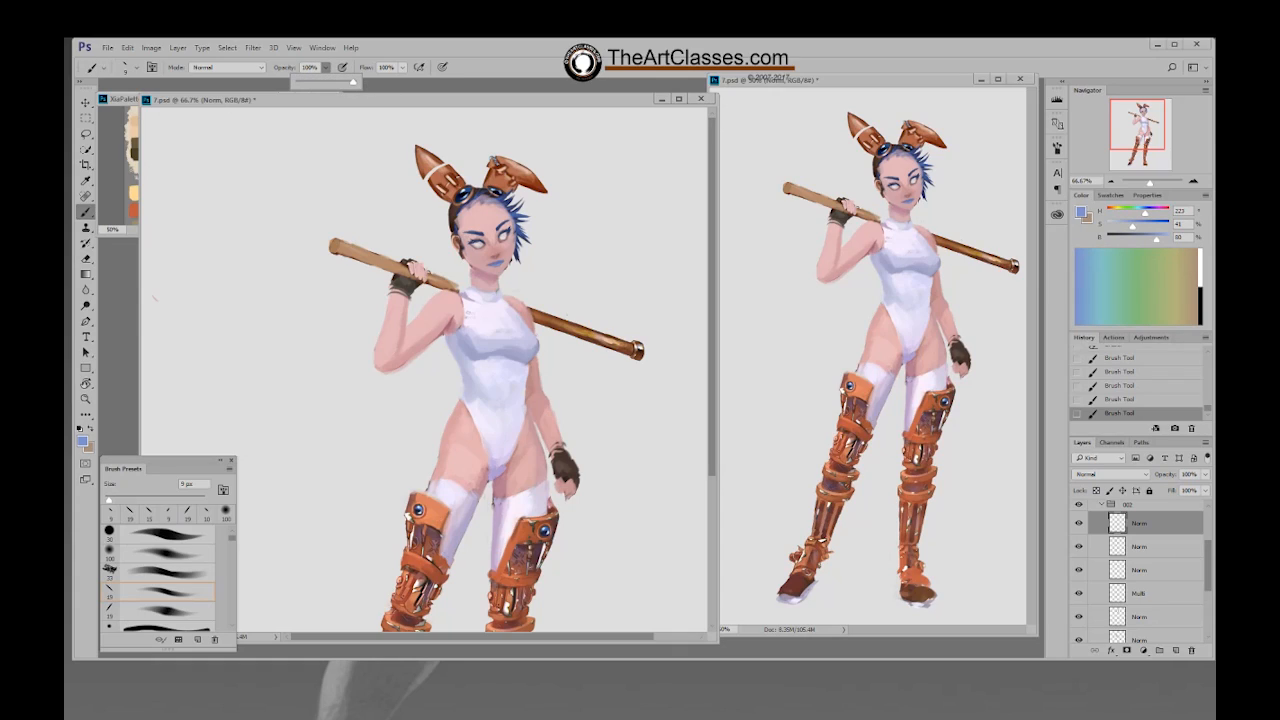
key("Return")
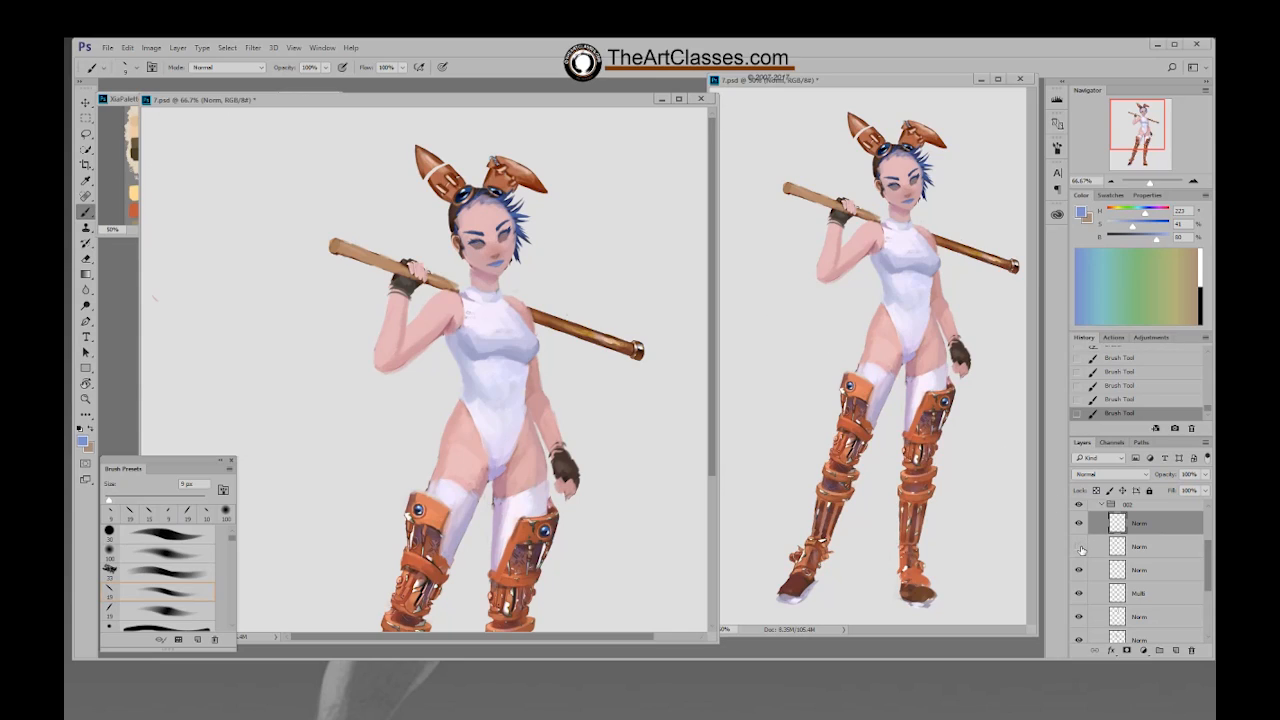
Step: Merge the eye white layer down, check it by hiding and showing it, and add a new Norm layer above
left_click(1130, 556)
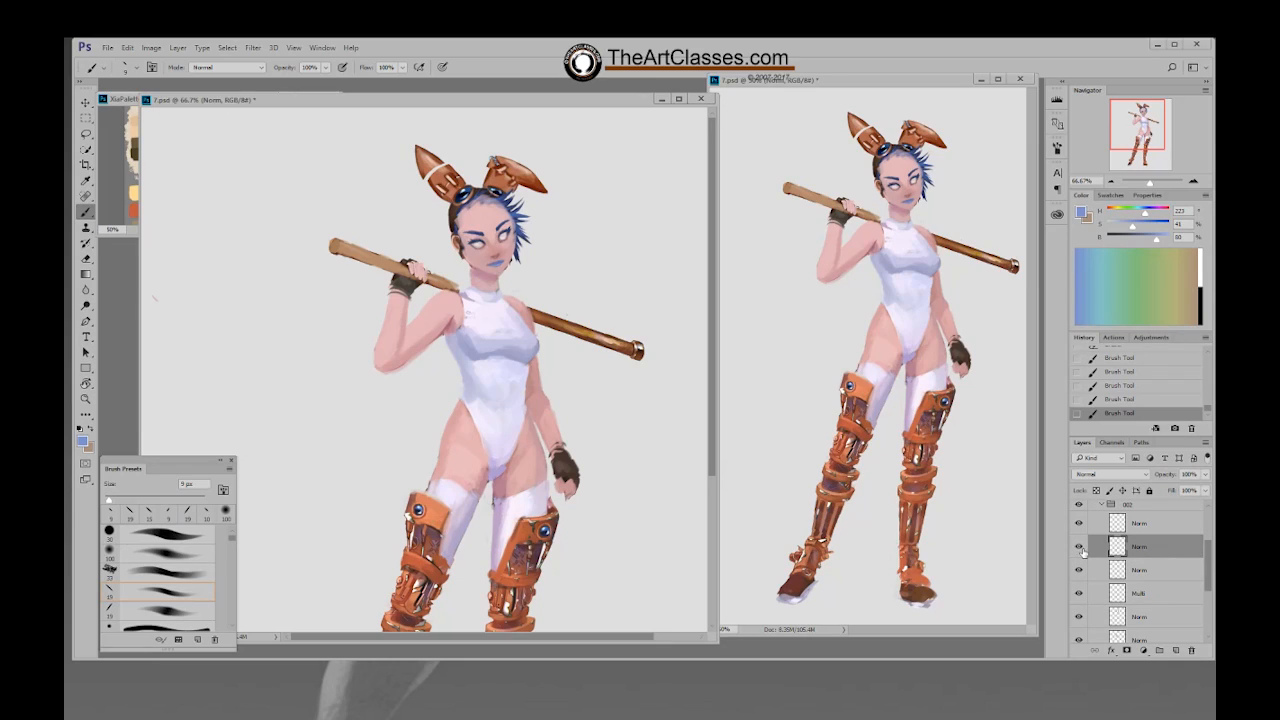
key("ctrl+e")
left_click(1079, 548)
left_click(1079, 548)
key("ctrl+alt+shift+n")
Step: Paint the irises in both eyes, deepening the blue to 48% saturation and 76% brightness, and flip the canvas horizontally
left_click(155, 297)
mouse_move(1155, 242)
left_mouse_down()
mouse_move(1130, 244)
mouse_move(1153, 241)
left_mouse_up()
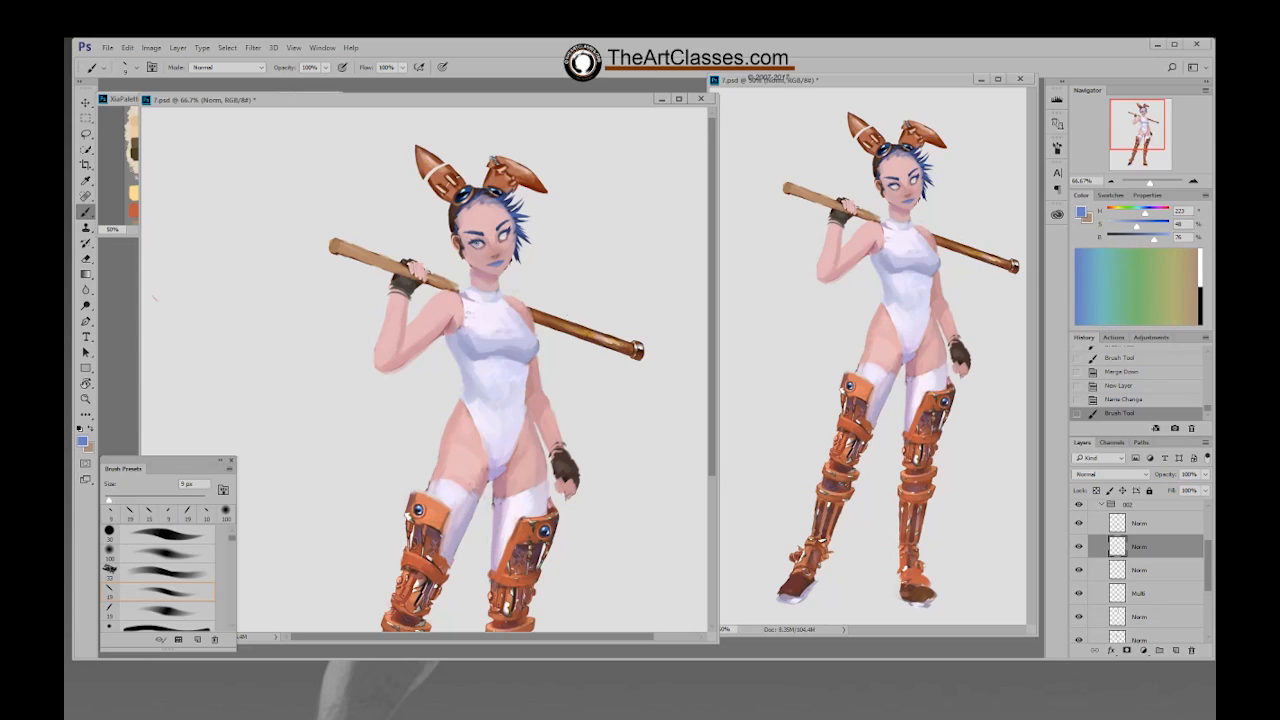
left_click_drag(502, 235, 504, 238)
left_click_drag(562, 212, 564, 210)
key("ctrl+shift+h")
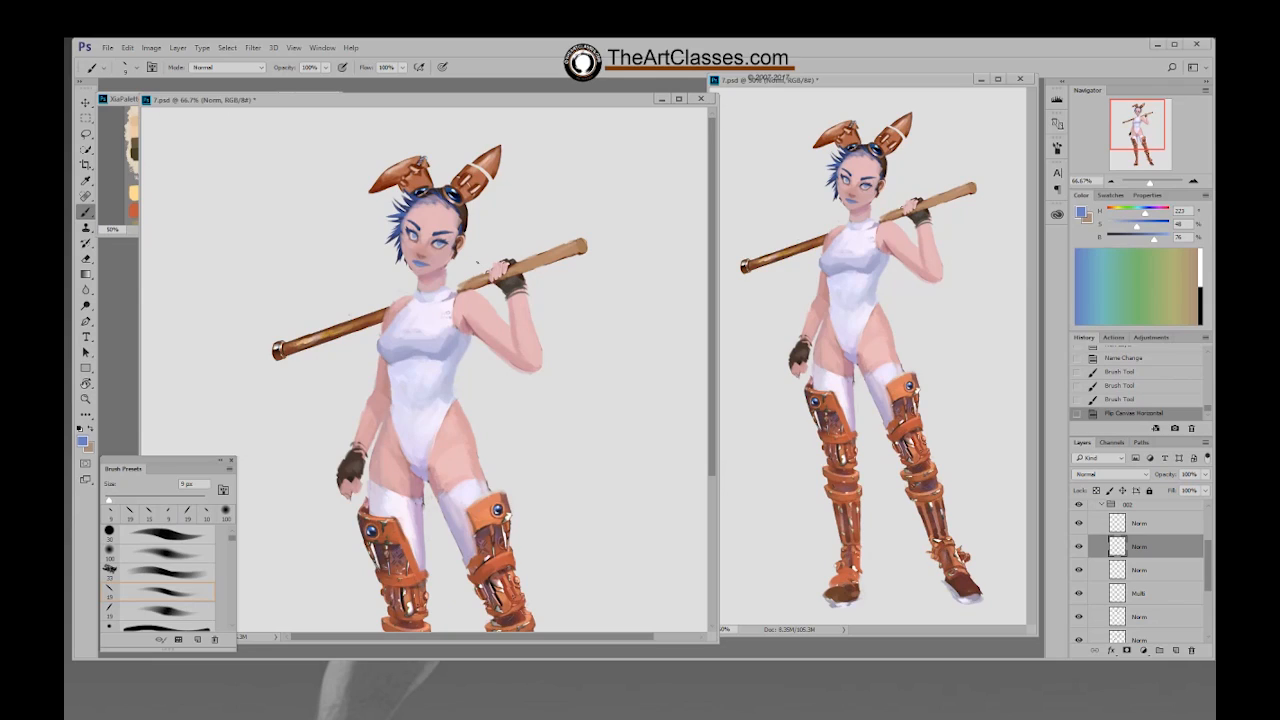
Step: Erase the overpainted edges around the eye farther from the hair spikes on the Norm layer below the irises
left_click(1150, 578)
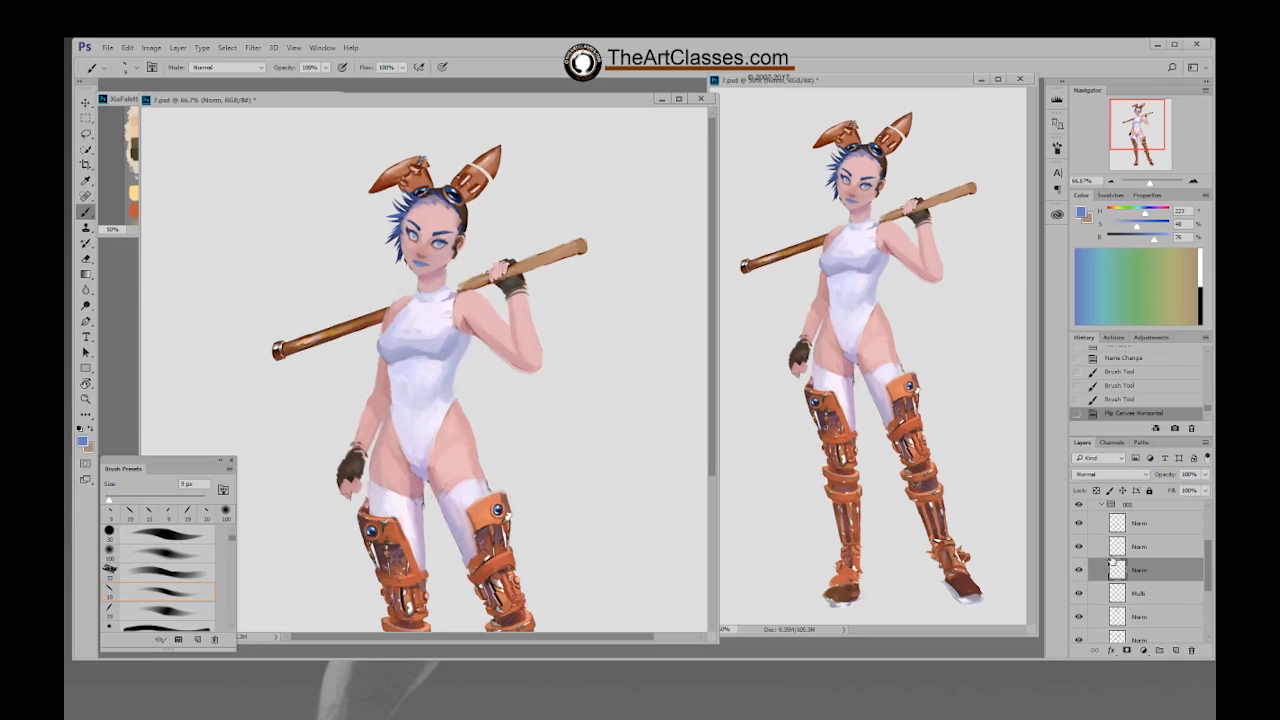
key("e")
left_click_drag(506, 512, 510, 516)
left_click_drag(440, 252, 452, 244)
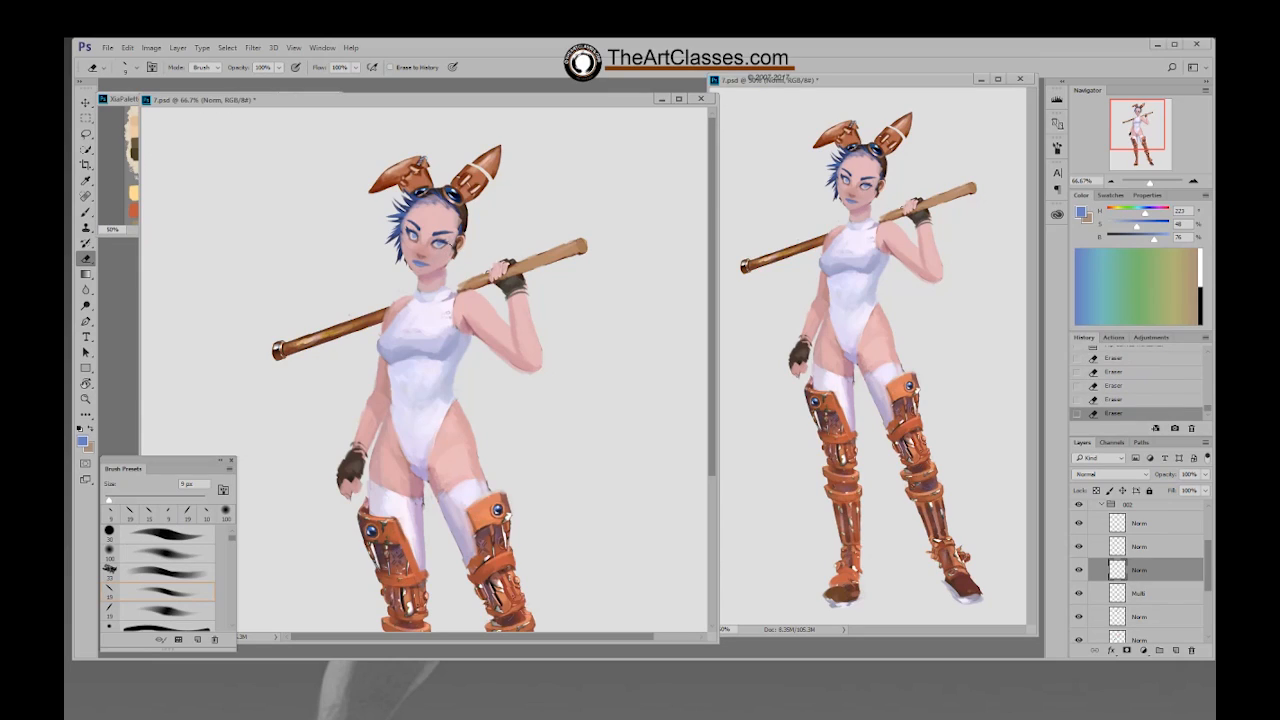
Step: Add dark blue lash strokes with a sampled colour, compare with the earlier erased state in the history, and activate the top Norm layer
key("b")
left_click(451, 239, "alt")
left_click(451, 239)
left_click(451, 239)
left_click(451, 239)
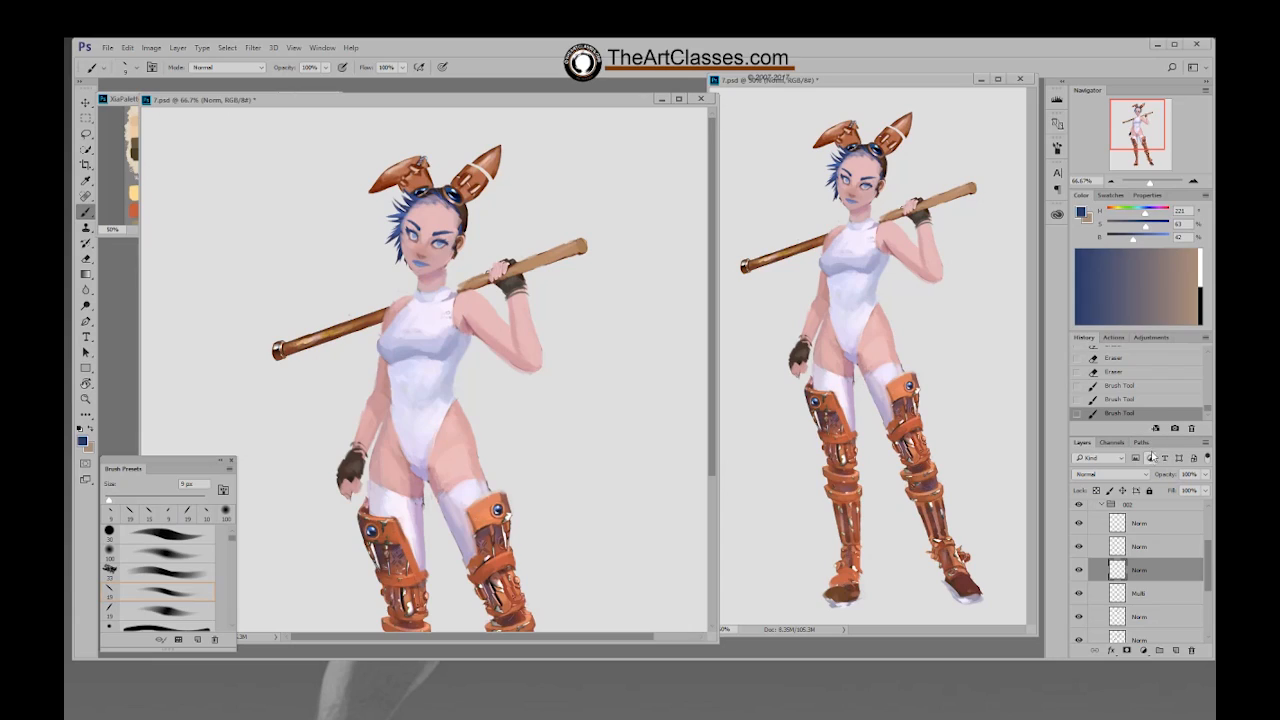
left_click(1140, 371)
left_click(1138, 523)
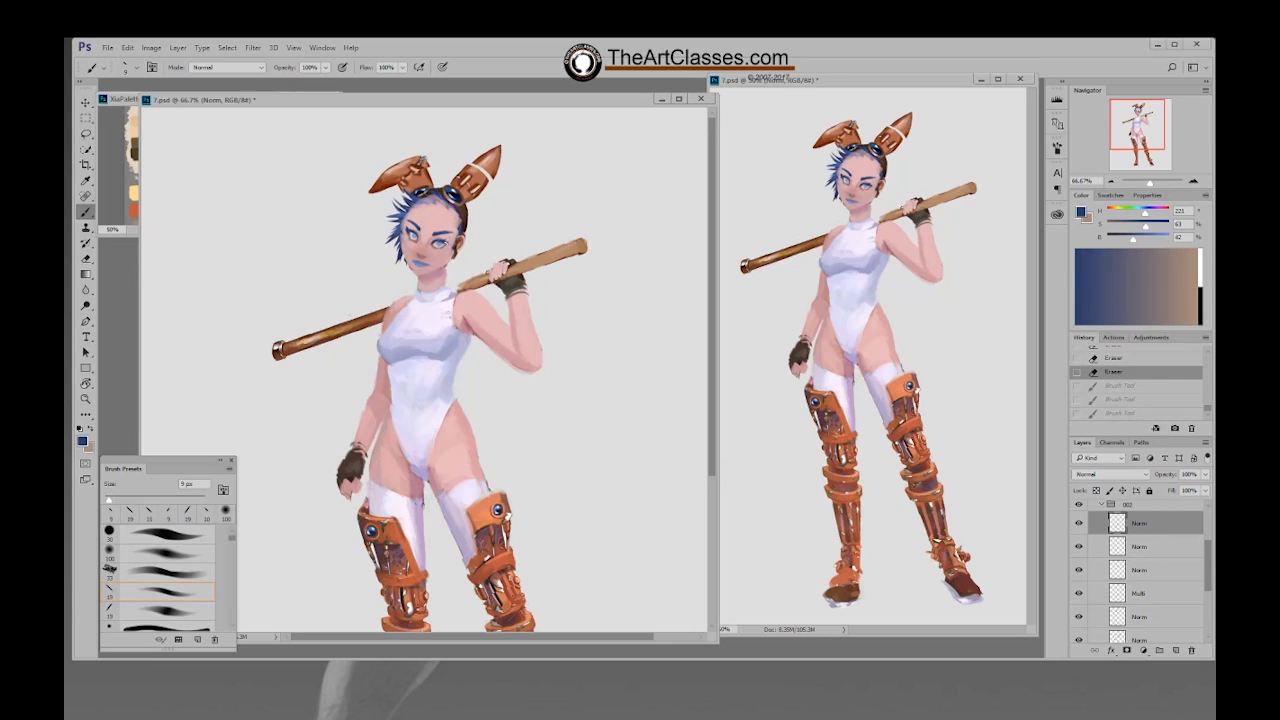
key("ctrl+z")
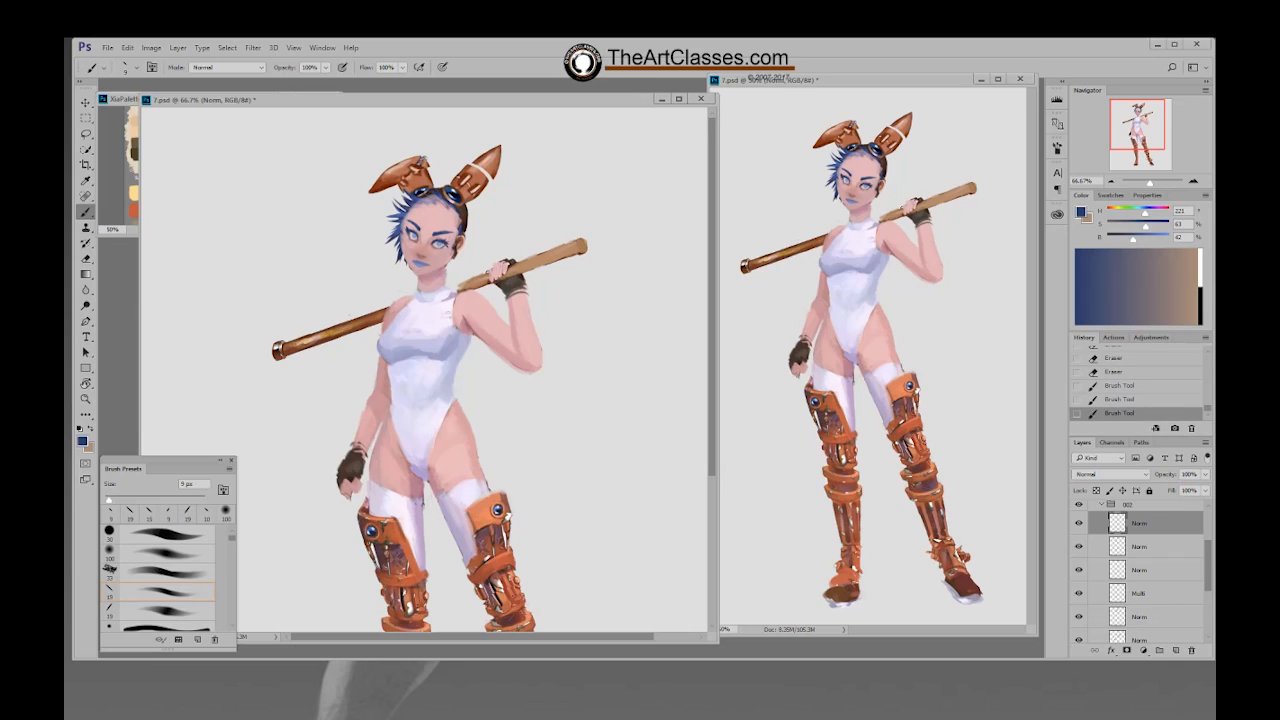
Step: Refine the eye's outline and outer corner on the top Norm layer with sampled skin pinks and dark blues
left_click_drag(455, 236, 455, 248)
left_click(446, 242, "alt")
left_click(449, 245, "alt")
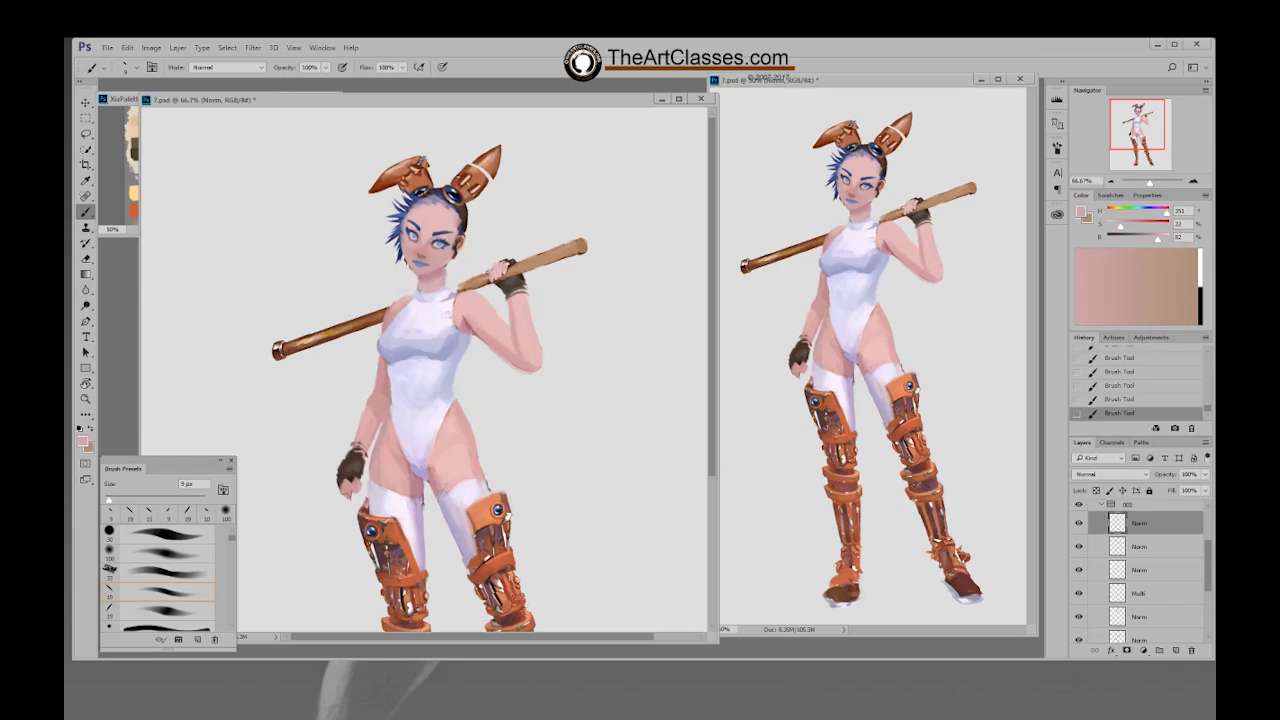
left_click(452, 238, "alt")
left_click(438, 236, "alt")
left_click(445, 238, "alt")
left_click(444, 233, "alt")
left_click(432, 240, "alt")
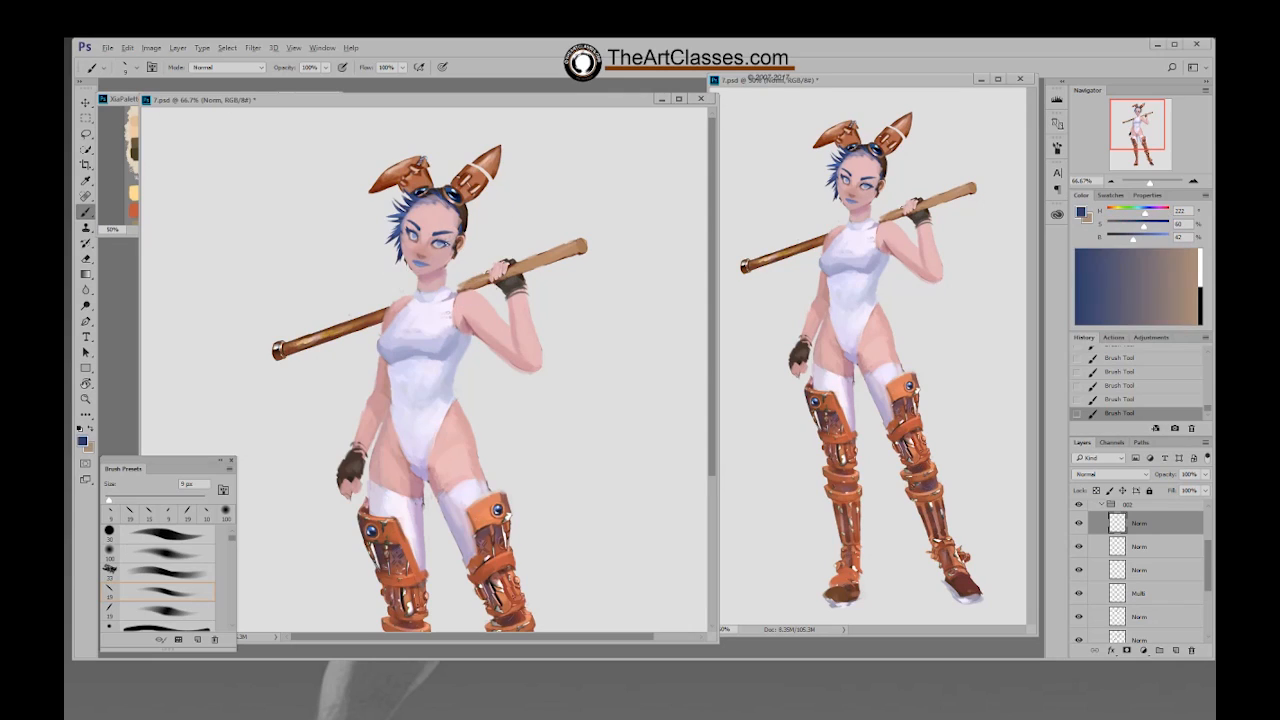
Step: Touch up the face with the 74% hardness brush reduced to a small tip, sampling light skin pink and lowering its saturation
right_click(480, 245)
left_click(571, 350)
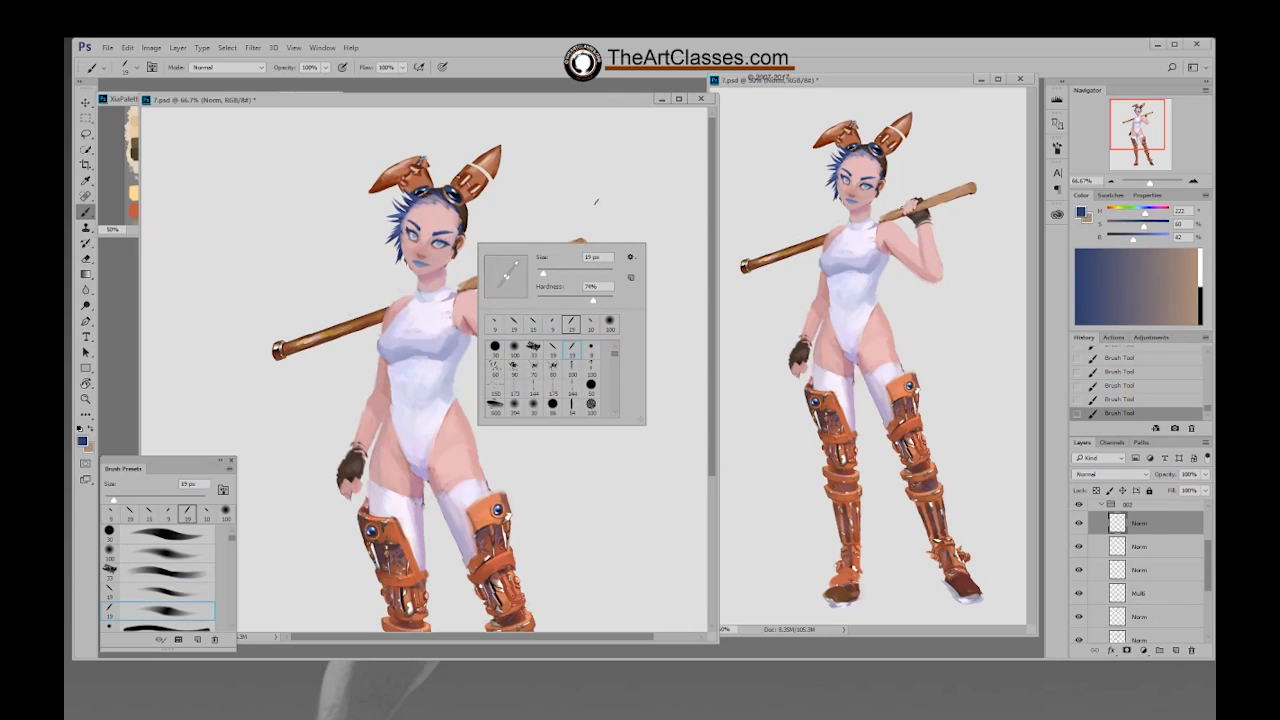
left_click(591, 107)
key("bracketleft")
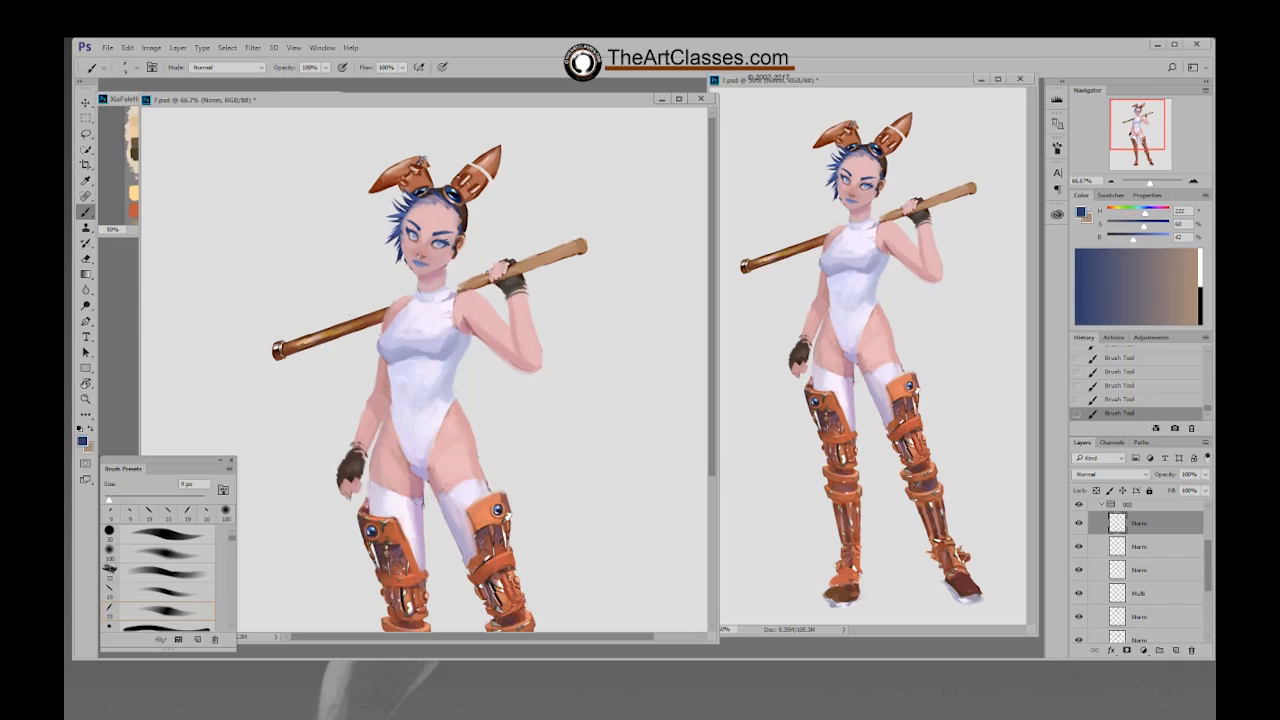
left_click(440, 214, "alt")
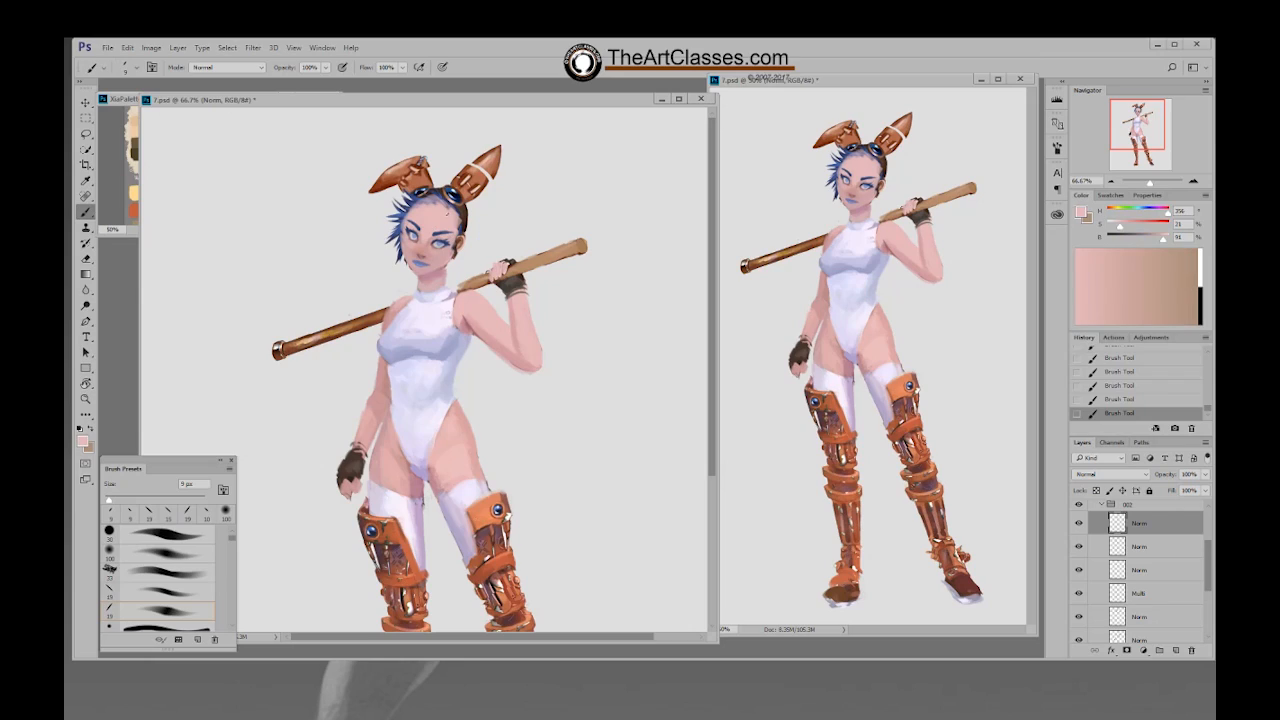
left_click_drag(1119, 229, 1116, 229)
Step: Detail the eye with a 10 px brush in sampled greyish pink and dark blue, and compare the figure with the top layer hidden and shown
right_click(522, 307)
left_click(534, 318)
key("Return")
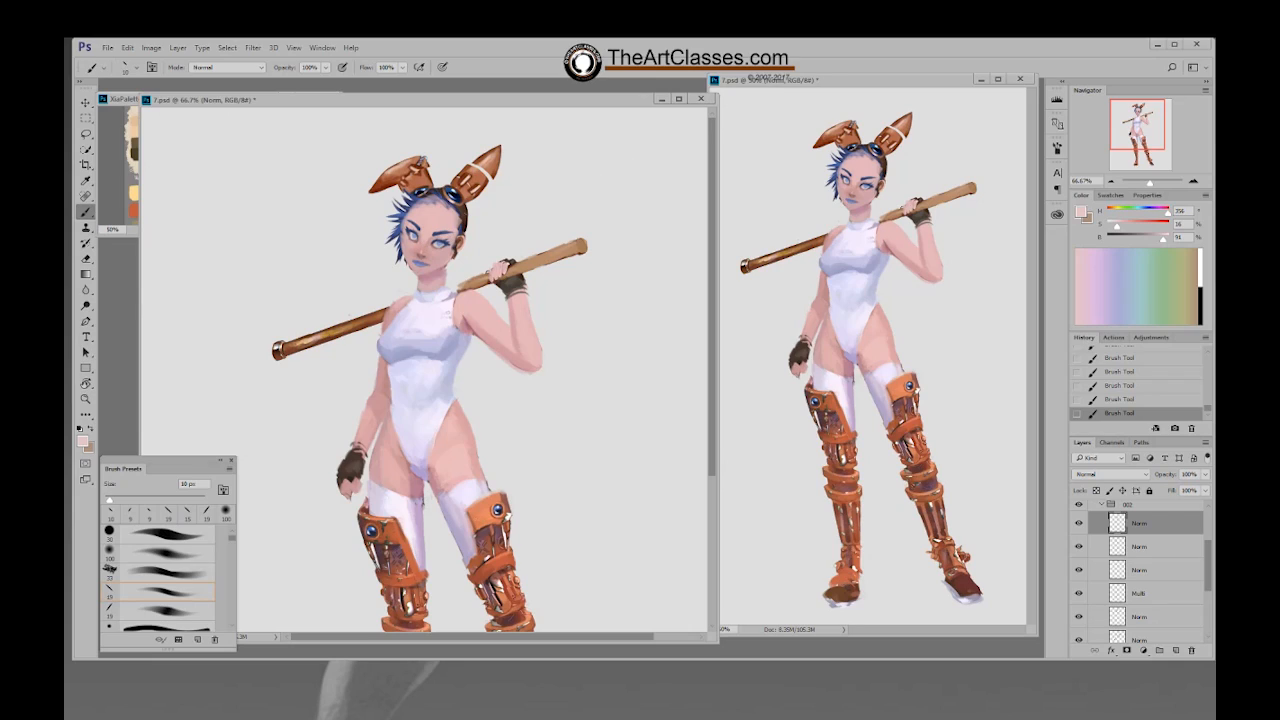
left_click(435, 245, "alt")
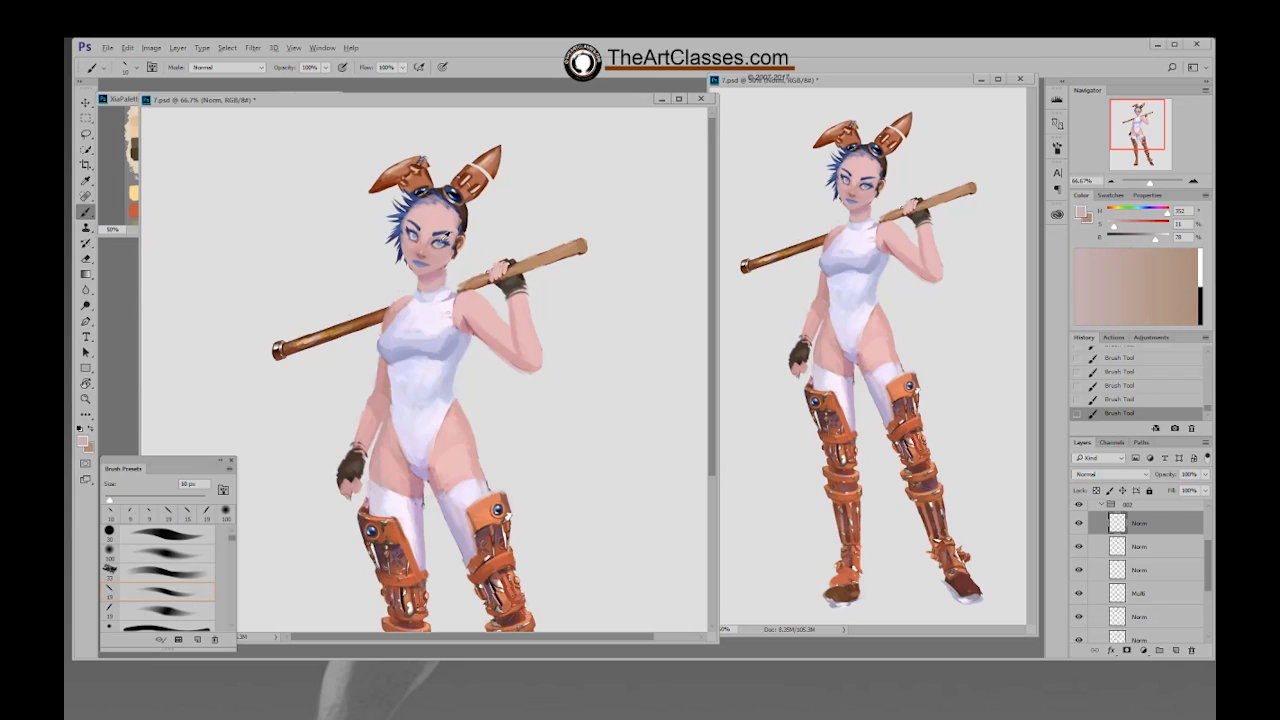
left_click(441, 241, "alt")
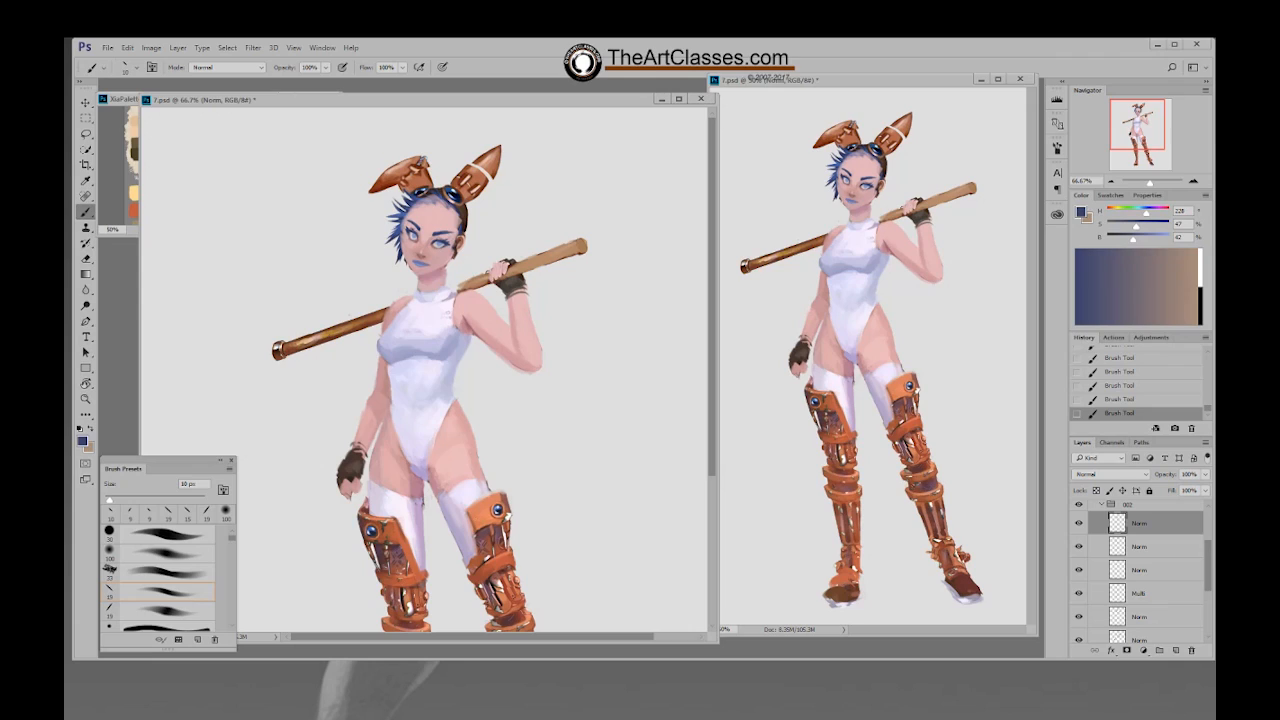
key("ctrl+minus")
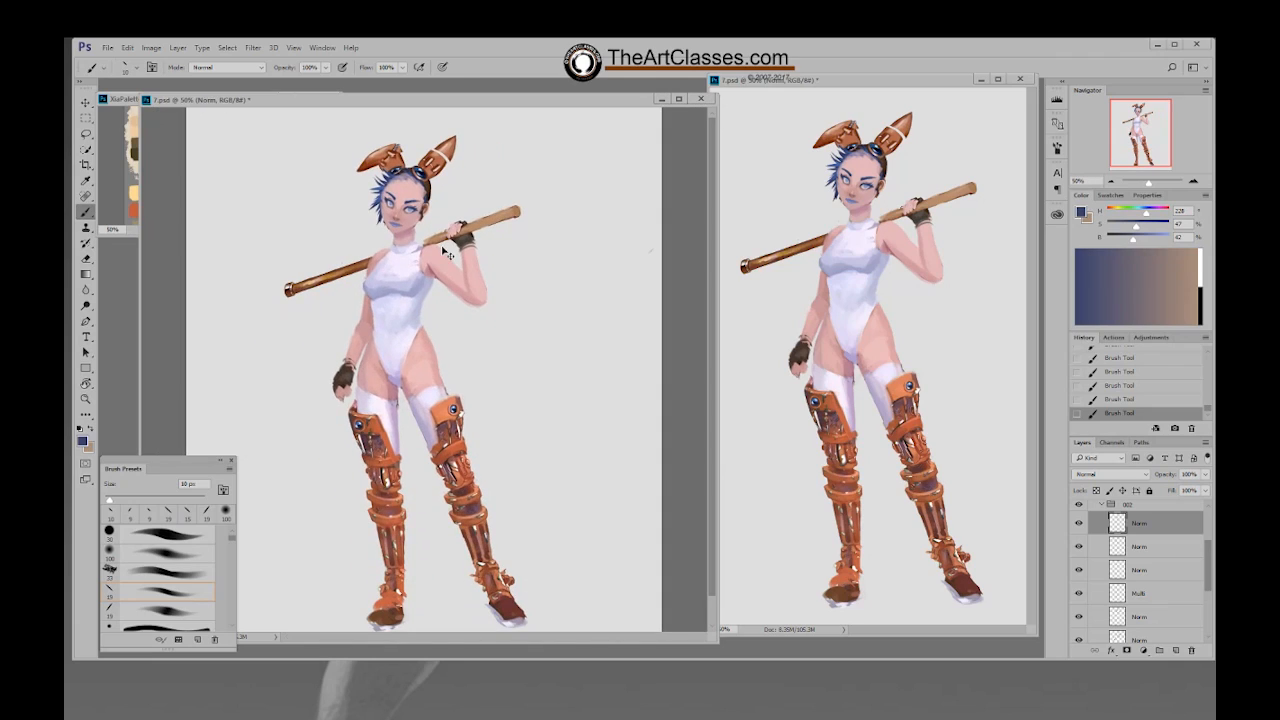
left_click_drag(617, 104, 669, 111)
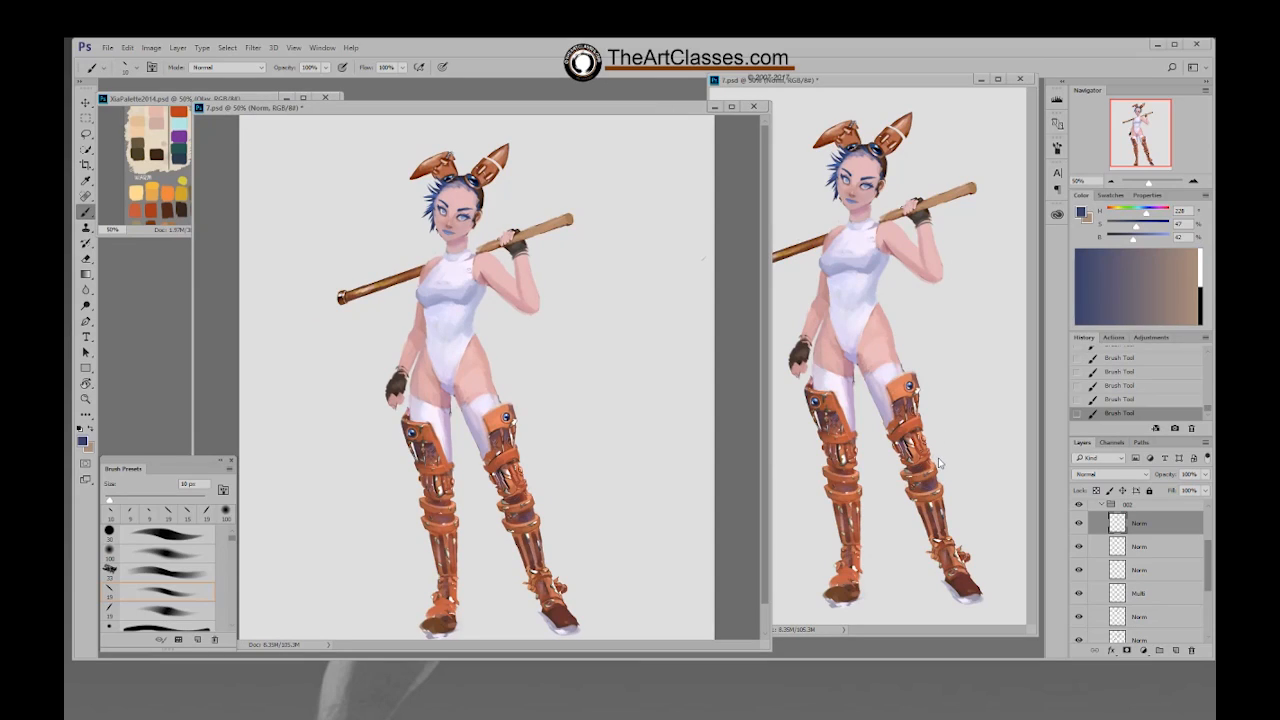
left_click(1078, 524)
left_click(1078, 526)
Step: Add a Norm layer and block in the hair over the head with a 30 px brush in sampled dark blue
key("F2")
left_click(441, 187, "alt")
key("bracketright")
key("bracketright")
key("bracketright")
key("bracketright")
key("bracketright")
key("bracketright")
key("bracketright")
mouse_move(468, 186)
left_mouse_down()
mouse_move(486, 226)
mouse_move(474, 192)
mouse_move(425, 193)
left_mouse_up()
key("ctrl+z")
key("bracketleft")
key("bracketleft")
key("bracketleft")
left_click_drag(433, 193, 425, 183)
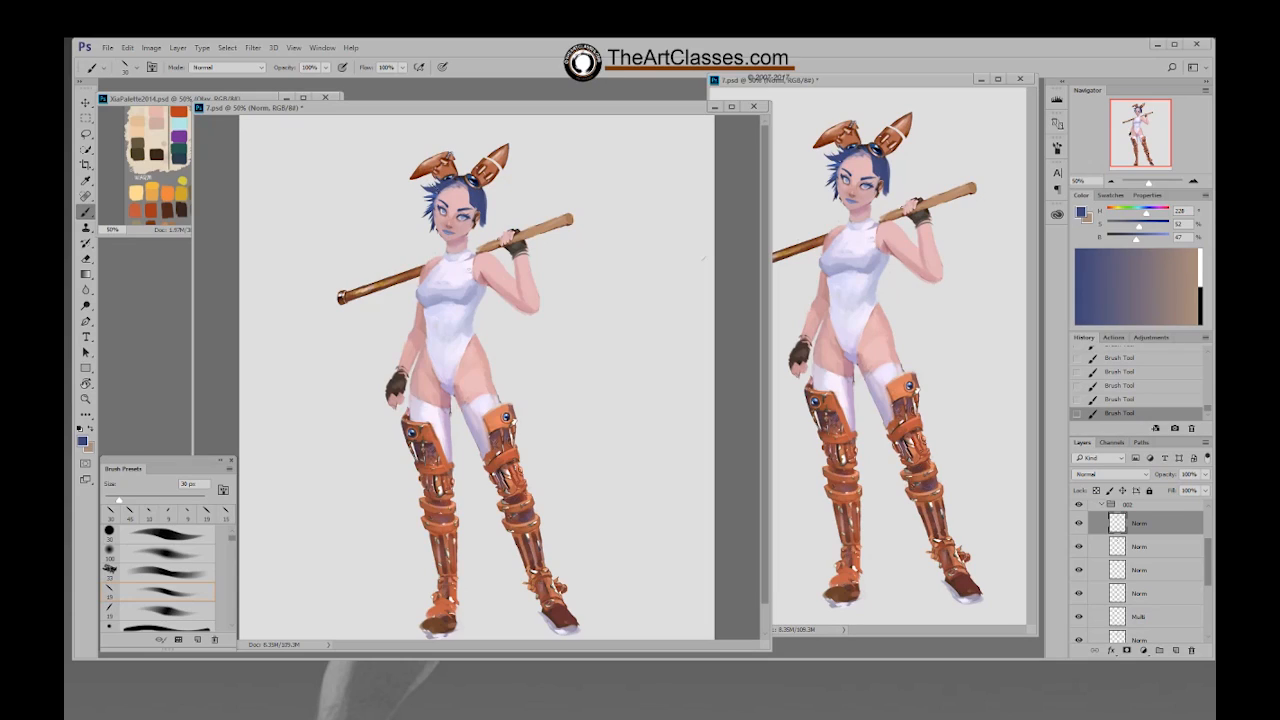
Step: Paint lighter blue strands across the front hair with a 20 px brush in a sampled blue
left_click(439, 190, "alt")
key("bracketleft")
key("bracketleft")
left_click_drag(449, 185, 428, 189)
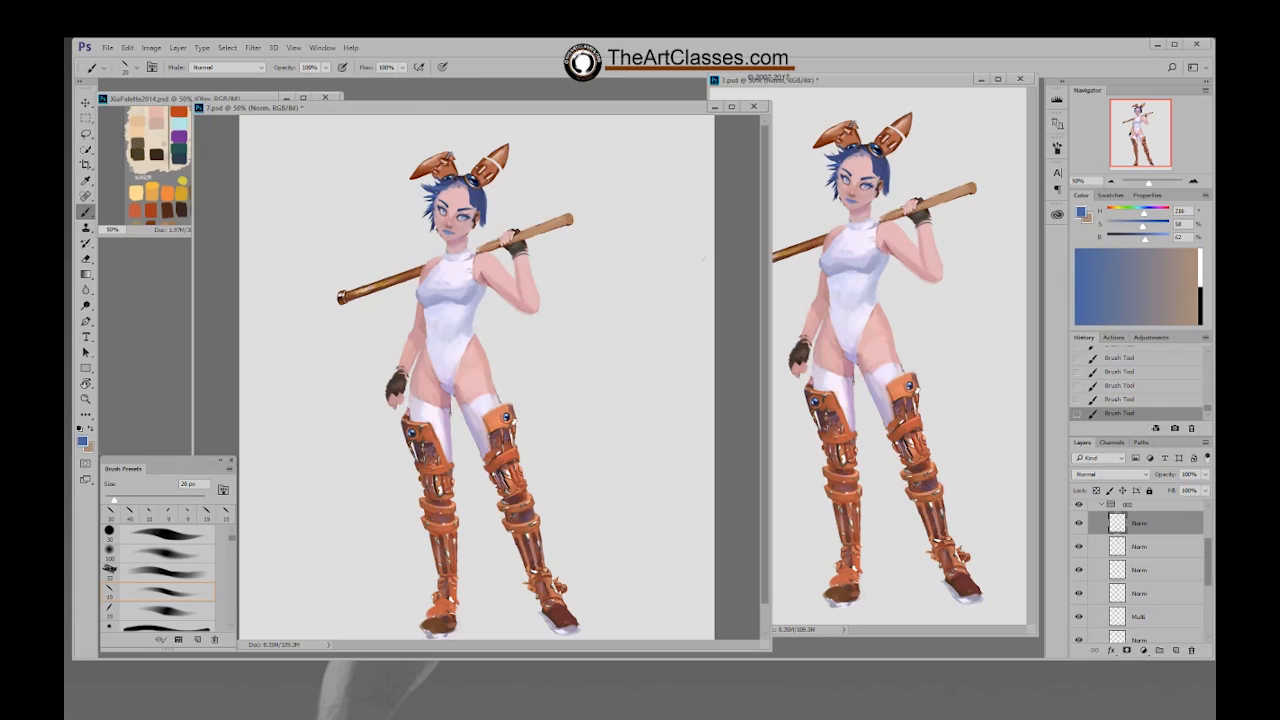
Step: Paint dark blue and lighter blue colour swatches on the blank canvas beside the bunny ears
left_click(485, 197, "alt")
left_click_drag(557, 159, 539, 173)
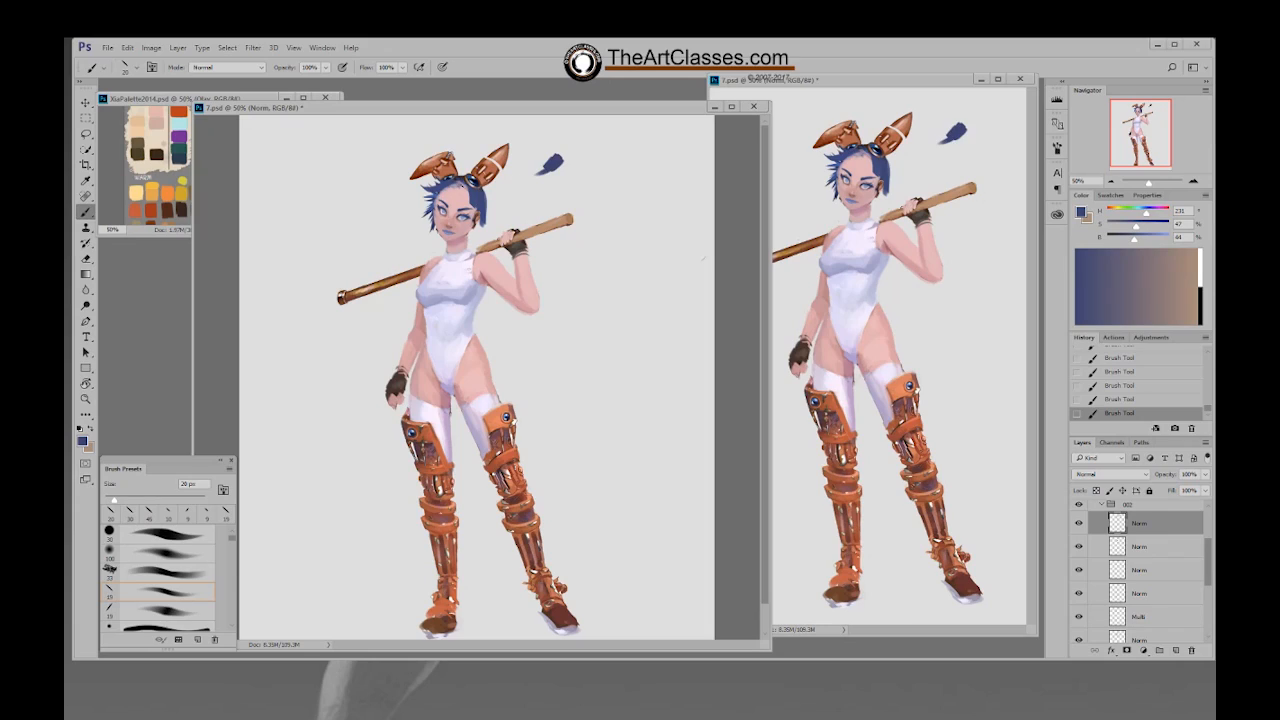
left_click(438, 194, "alt")
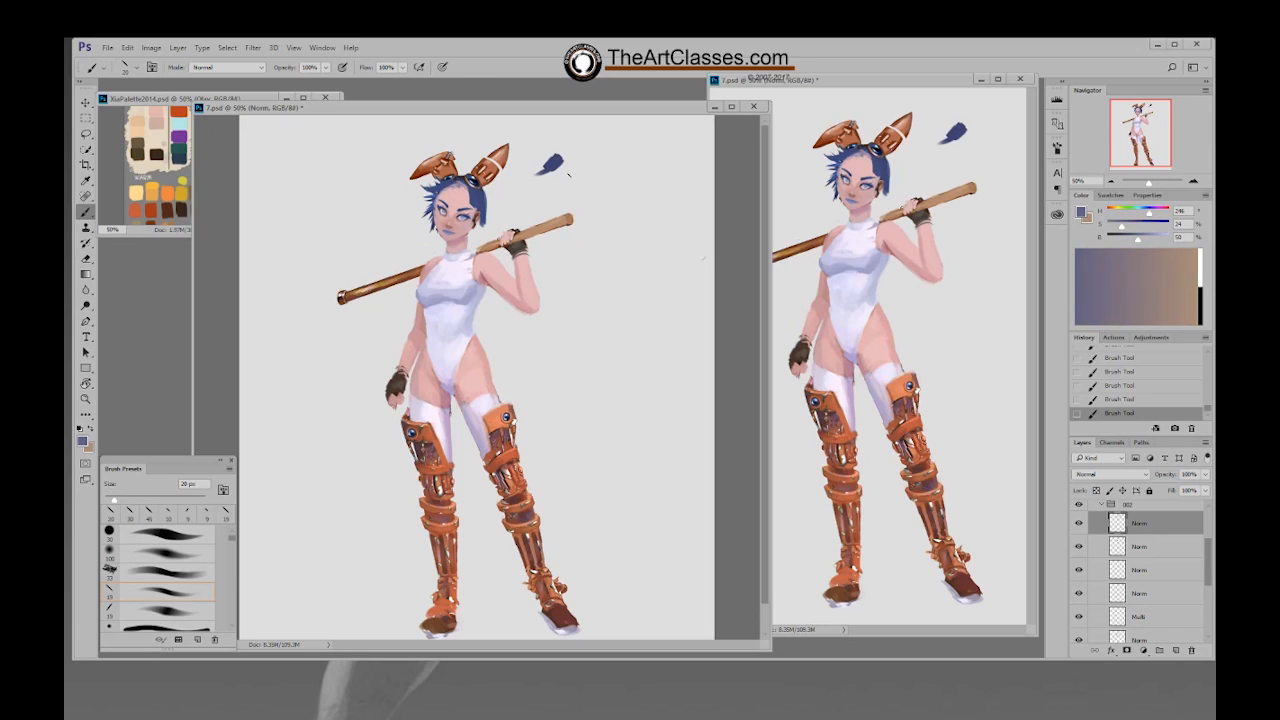
left_click(436, 195, "alt")
left_click_drag(558, 167, 572, 180)
Step: Build up the fringe and side locks around the face in sampled dark blue, undoing one stray stroke
left_click(494, 196, "alt")
left_click_drag(474, 206, 488, 239)
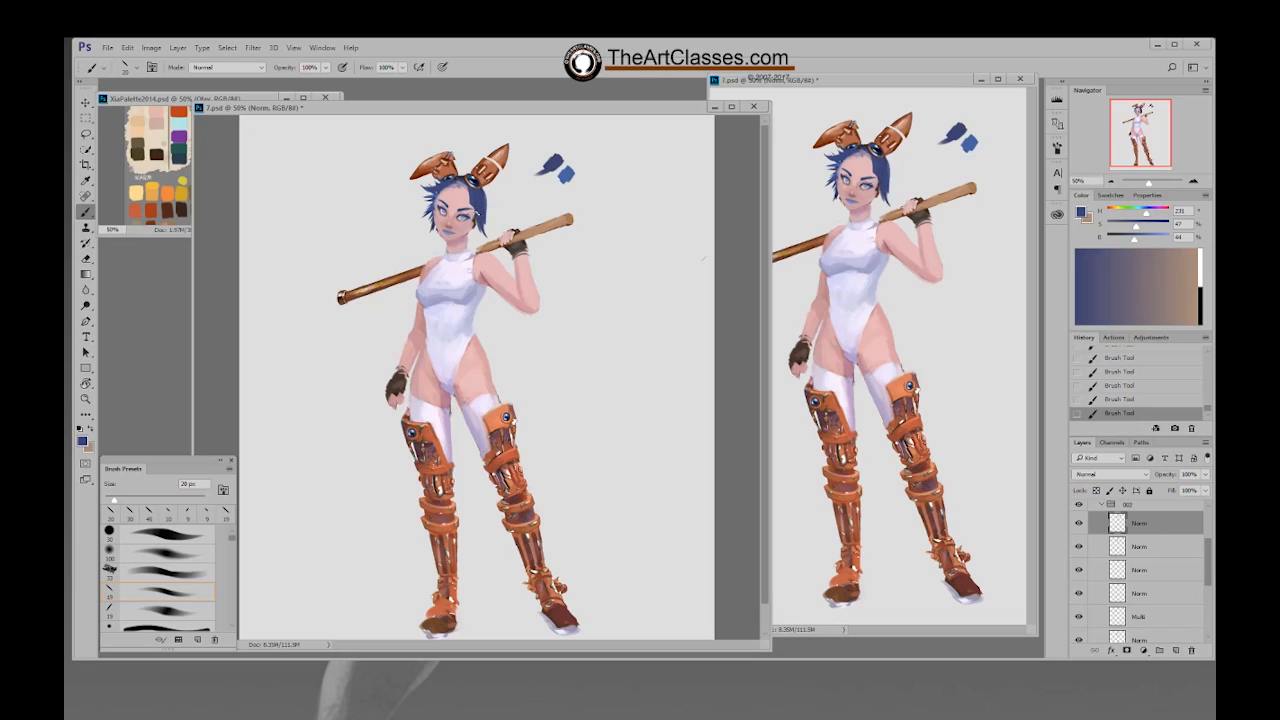
left_click_drag(462, 182, 440, 195)
mouse_move(436, 198)
left_mouse_down()
mouse_move(414, 222)
mouse_move(486, 220)
left_mouse_up()
key("e")
key("b")
left_click_drag(490, 206, 488, 222)
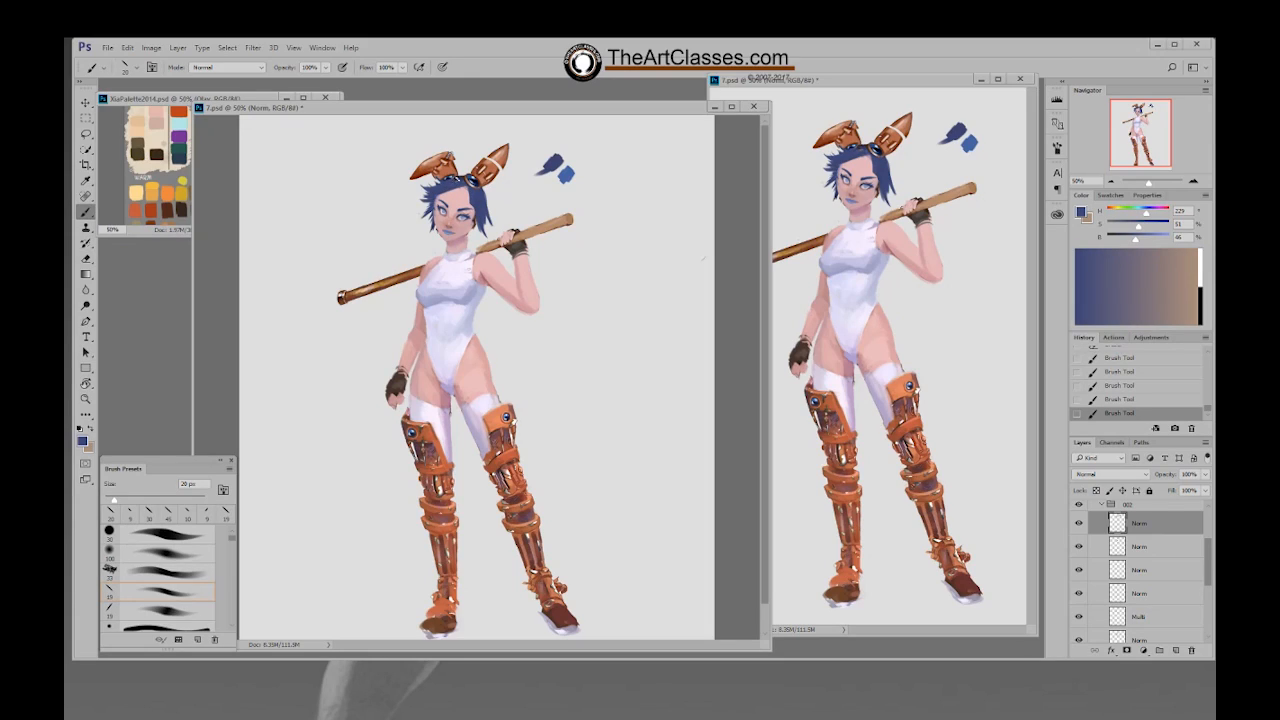
mouse_move(466, 177)
left_mouse_down()
mouse_move(438, 180)
mouse_move(468, 212)
left_mouse_up()
key("ctrl+z")
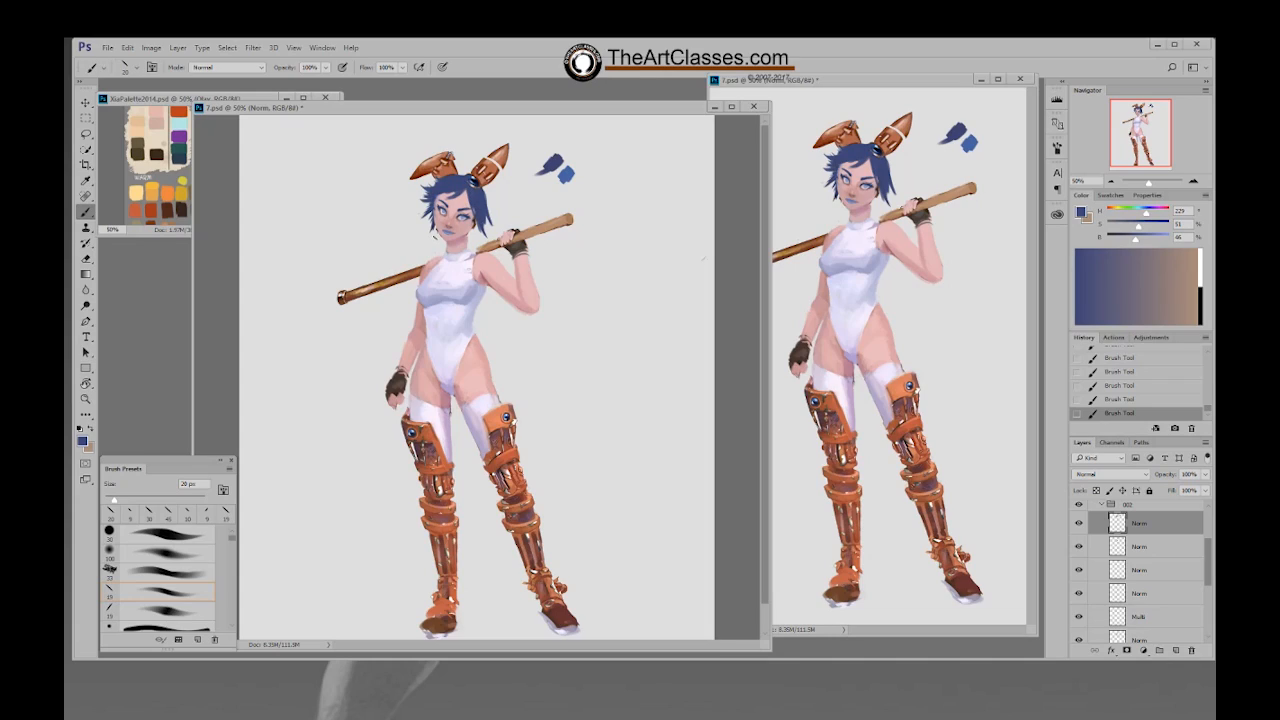
Step: Lengthen the side lock, fill the hair over the goggles with the 19 px brush, and trim the hair's edge with a small eraser
left_click_drag(478, 221, 475, 237)
right_click(506, 231)
left_click(599, 340)
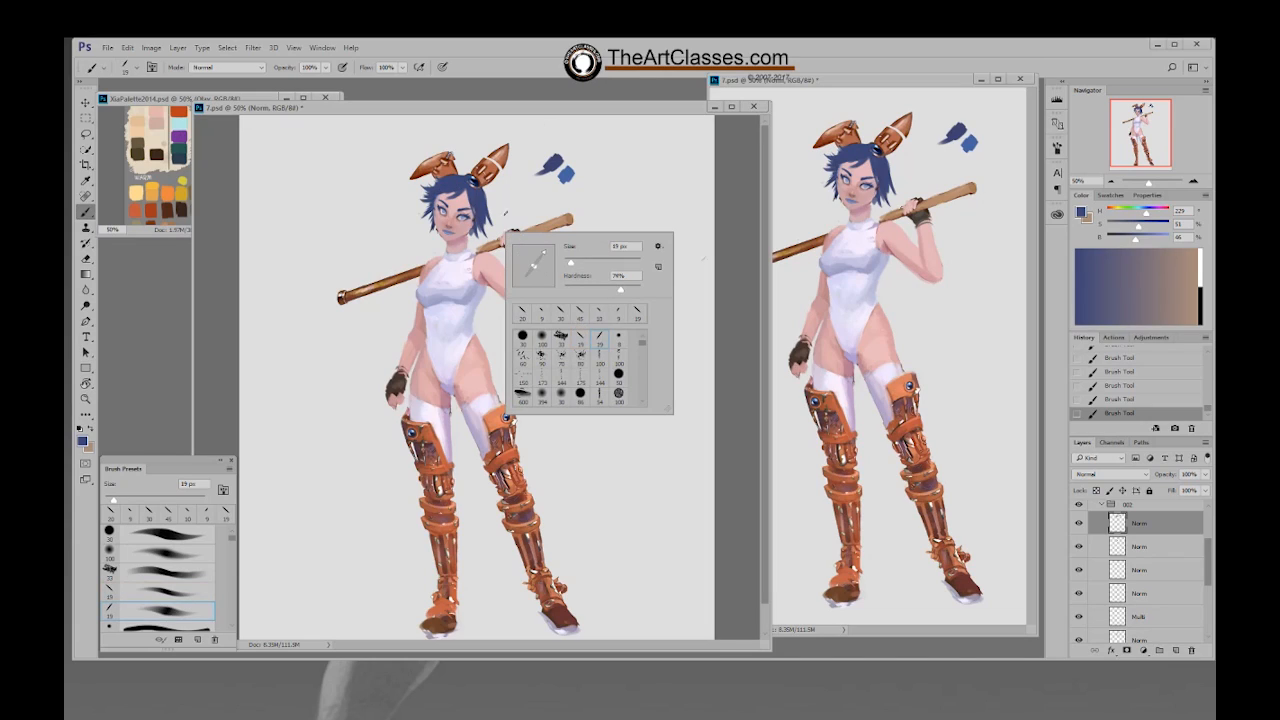
key("Return")
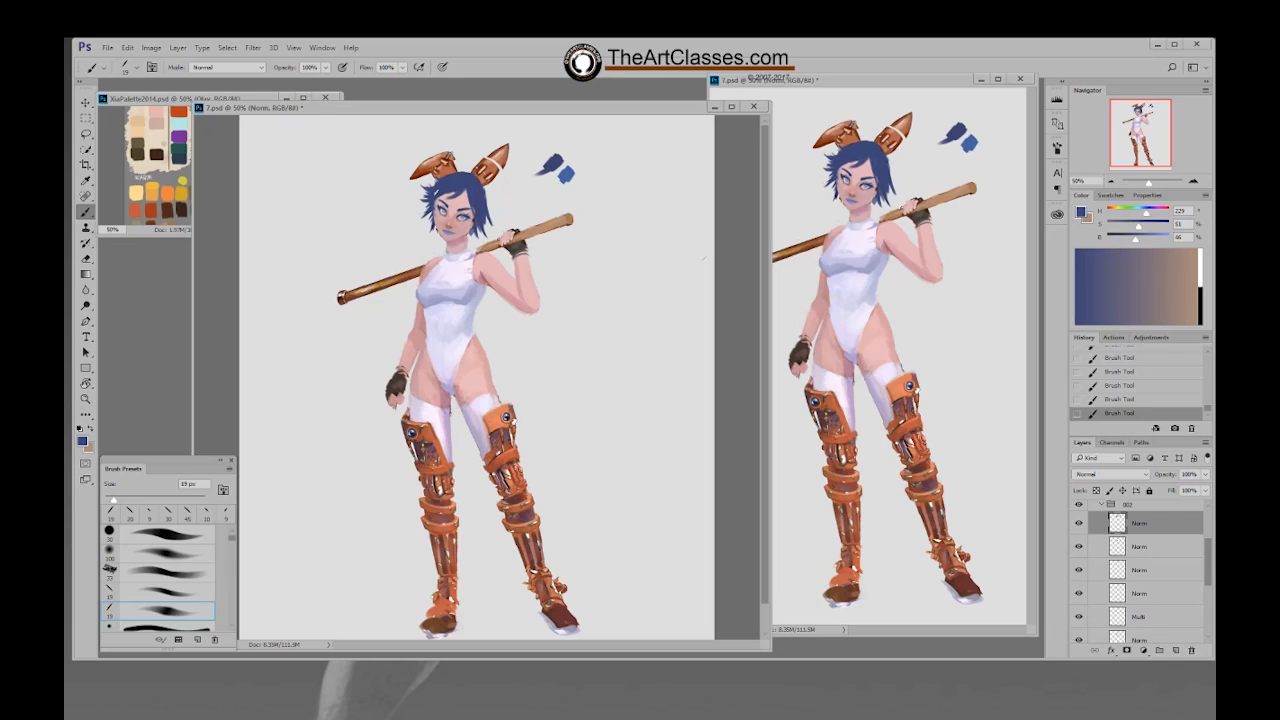
key("e")
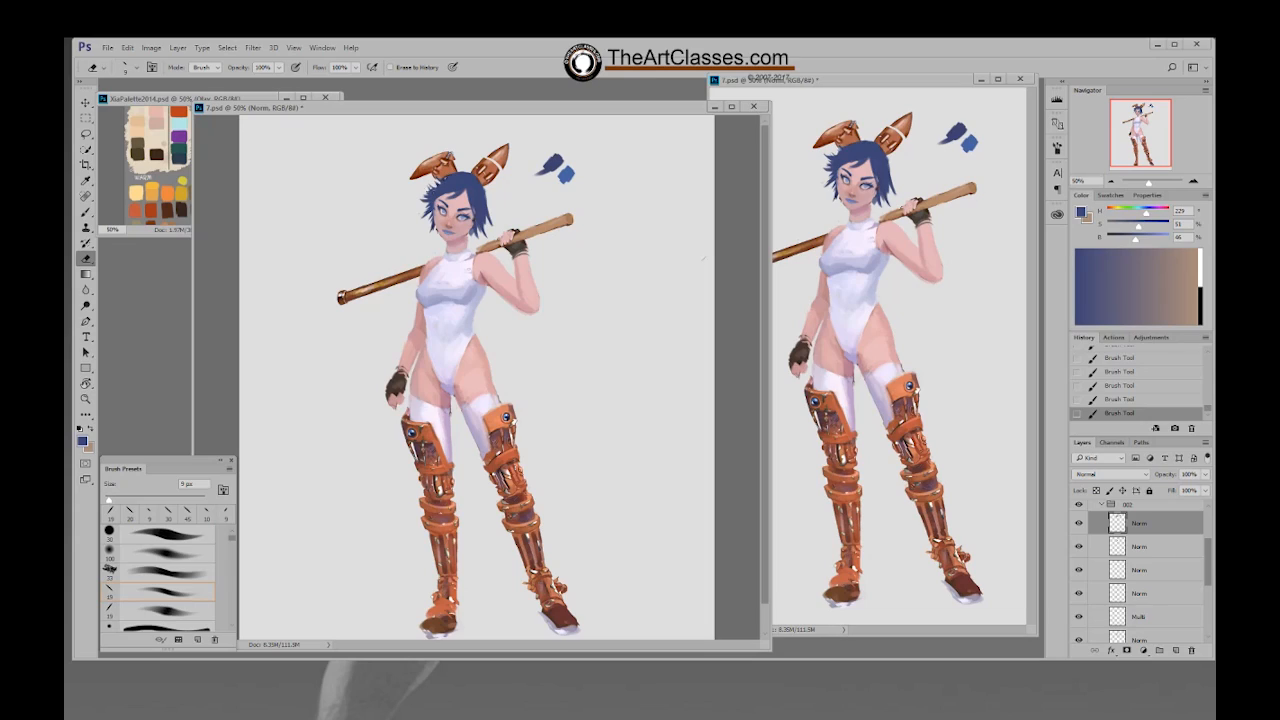
left_click(432, 188)
Step: Erase the stray edge beside the hair on the base figure layer with a 25 px eraser
scroll(1200, 592, "down", 2)
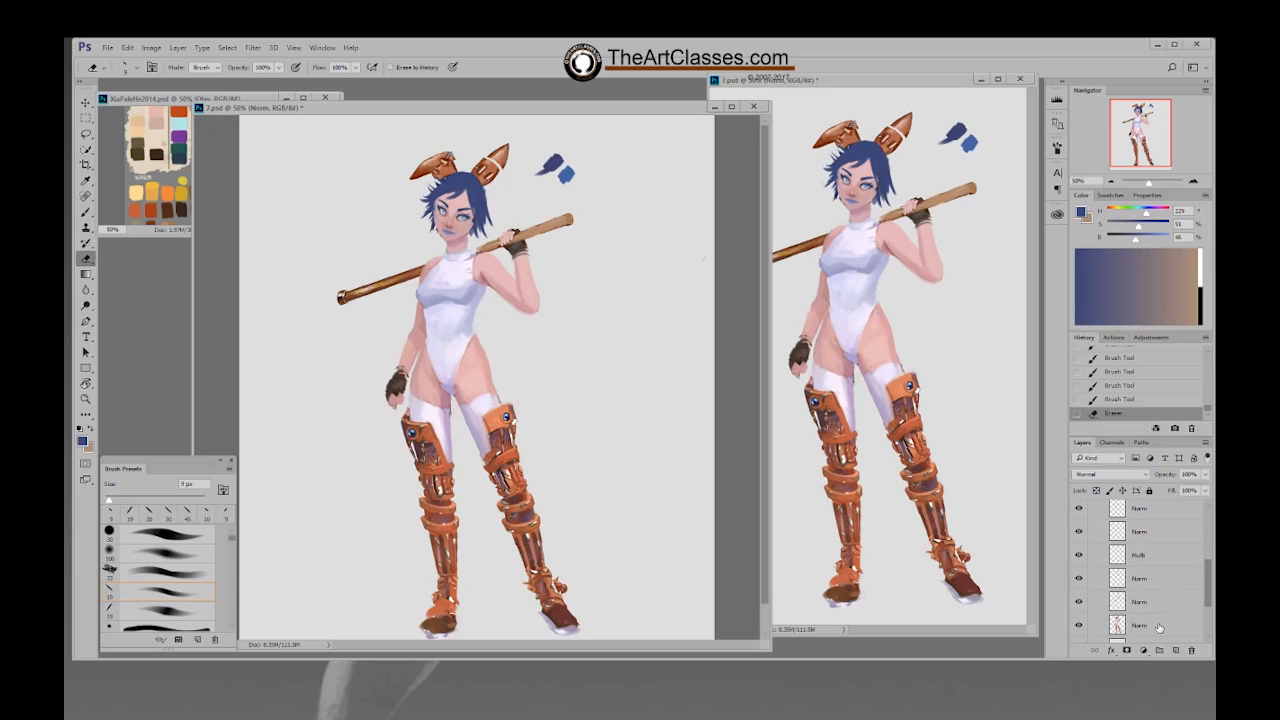
left_click(1160, 626)
scroll(1205, 602, "down", 2)
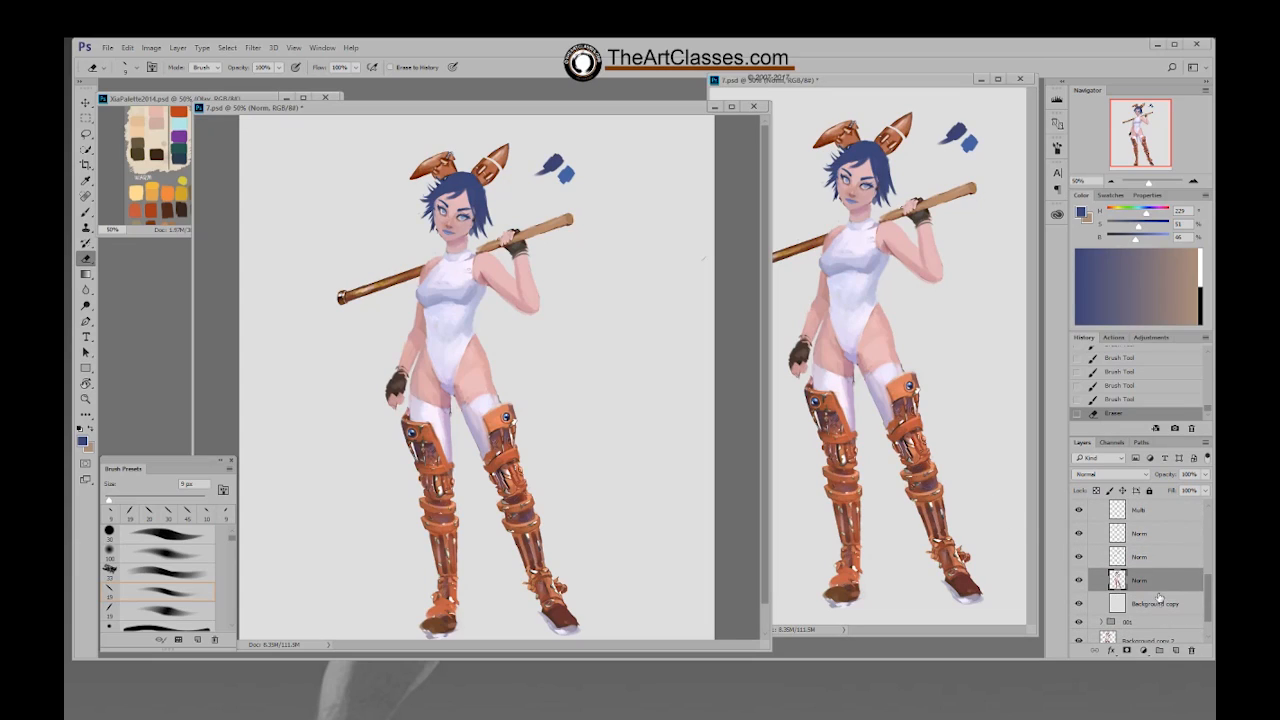
key("bracketright")
key("bracketright")
key("bracketright")
key("bracketright")
left_click_drag(430, 184, 422, 197)
Step: Collapse group 002 and duplicate it as "002 copy" in 7.psd
left_click_drag(1210, 604, 1203, 539)
left_click(1101, 545)
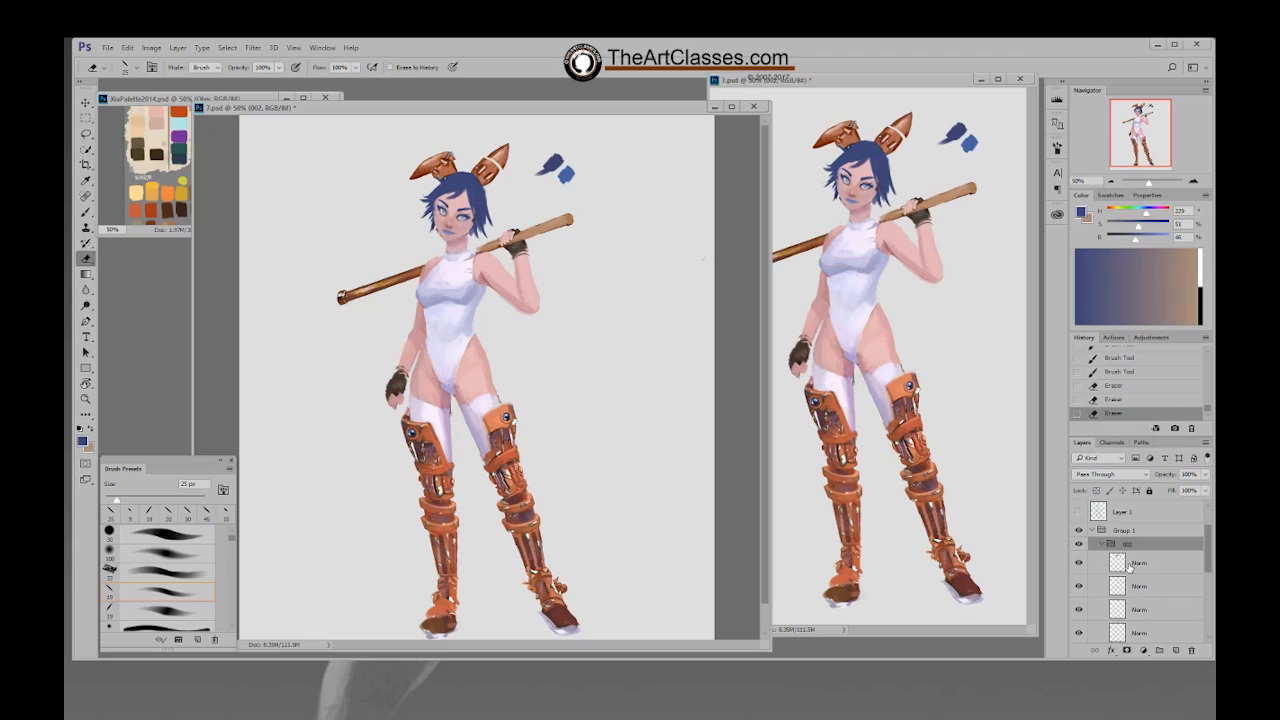
left_click(1100, 545)
right_click(1126, 581)
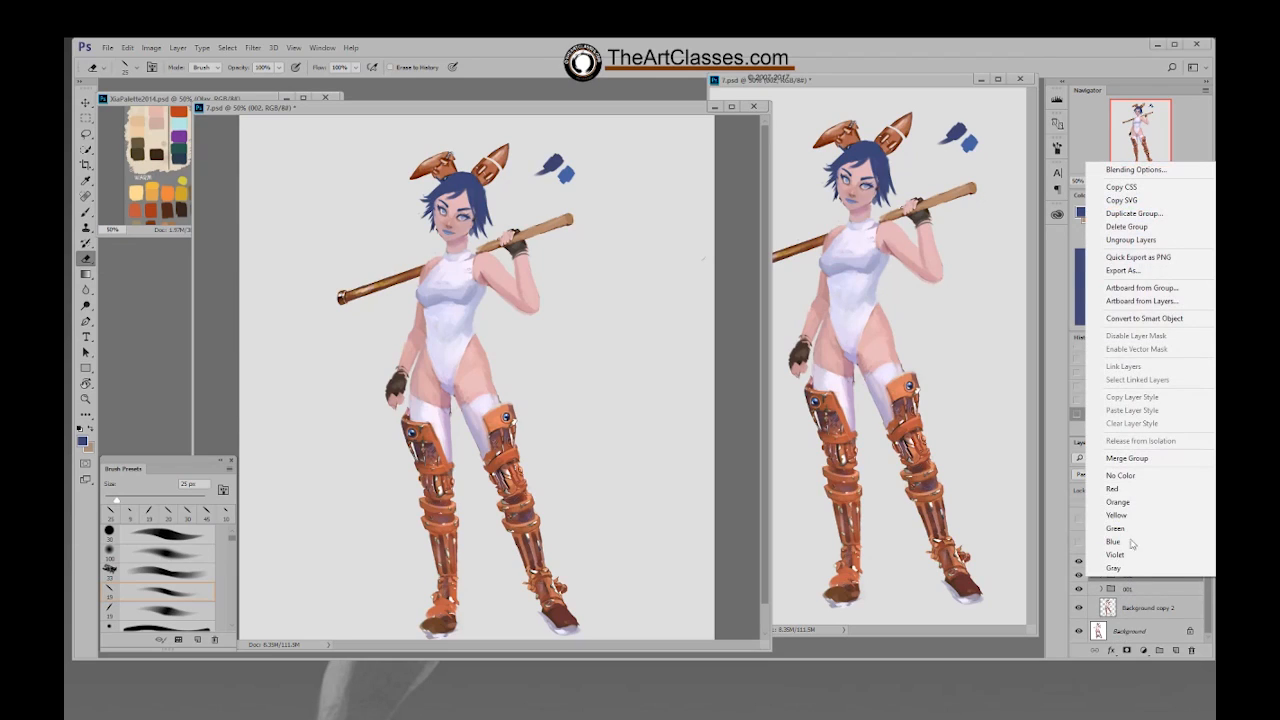
left_click(1130, 214)
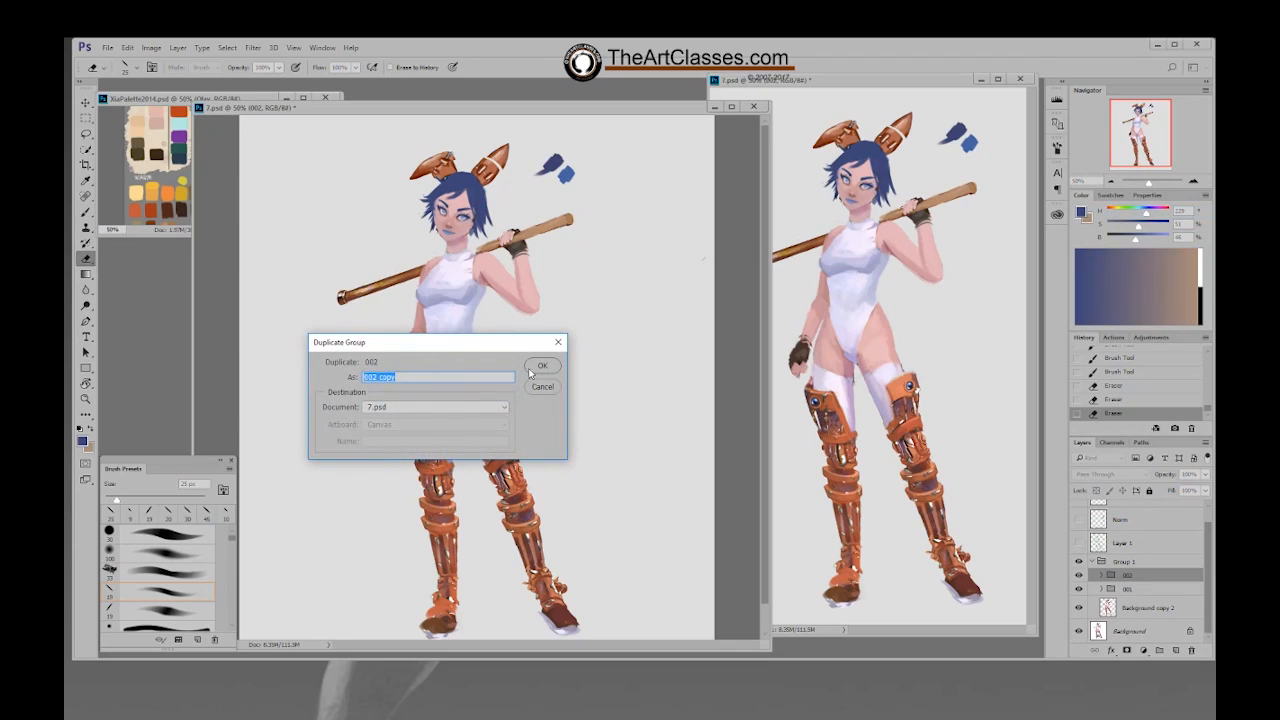
key("Return")
Step: Merge the painting layers in the duplicated group, down to the figure layer above Background copy, into one layer
left_click(1104, 576)
left_click(1130, 588)
left_click_drag(1208, 556, 1175, 600)
left_click(1170, 592, "shift")
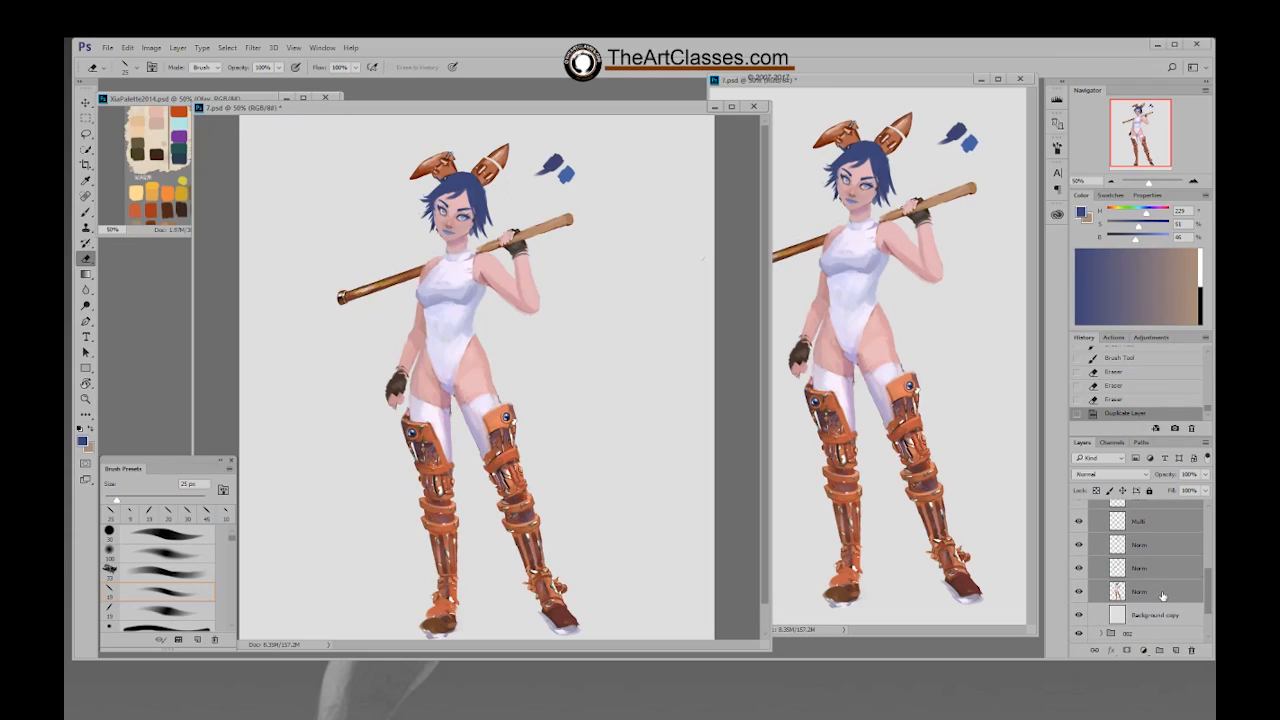
key("ctrl+e")
Step: Lasso the bunny ears above the hair, delete them from the merged layer, and clear the selection
key("l")
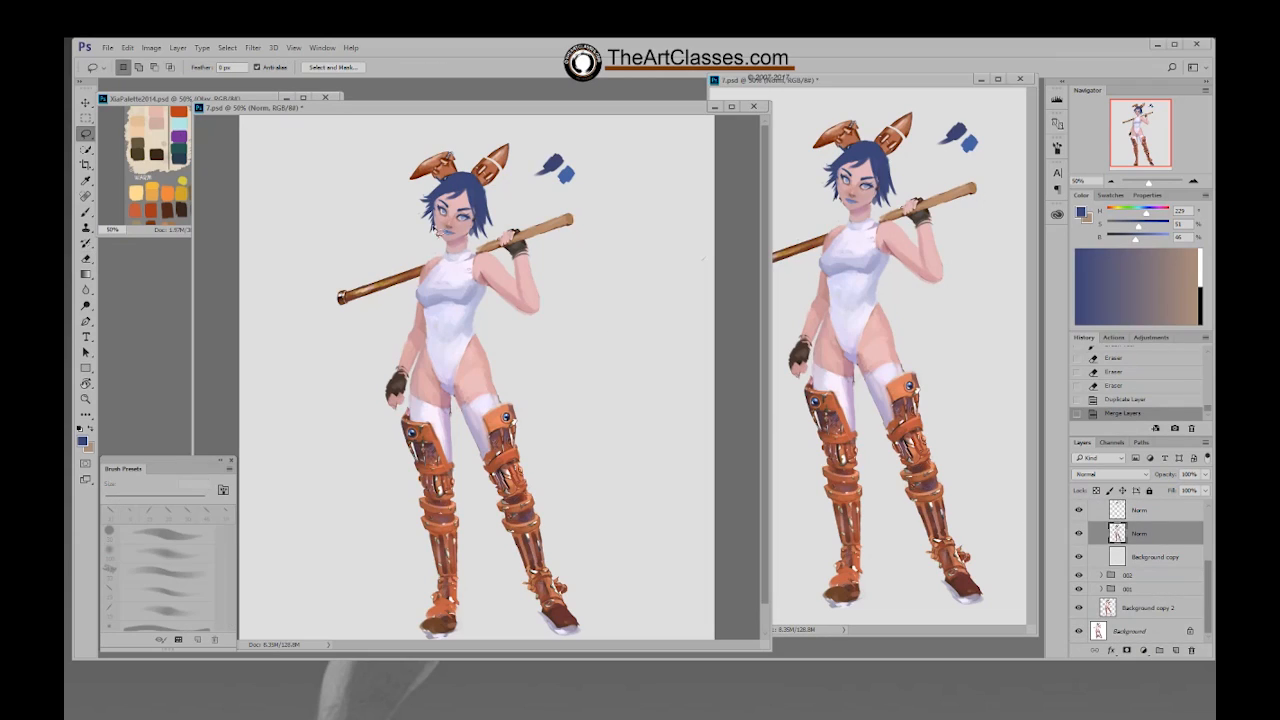
mouse_move(430, 238)
left_mouse_down()
mouse_move(460, 133)
mouse_move(512, 195)
left_mouse_up()
mouse_move(402, 182)
left_mouse_down()
mouse_move(421, 138)
mouse_move(521, 163)
mouse_move(494, 197)
mouse_move(471, 182)
mouse_move(403, 180)
left_mouse_up()
key("Delete")
key("ctrl+d")
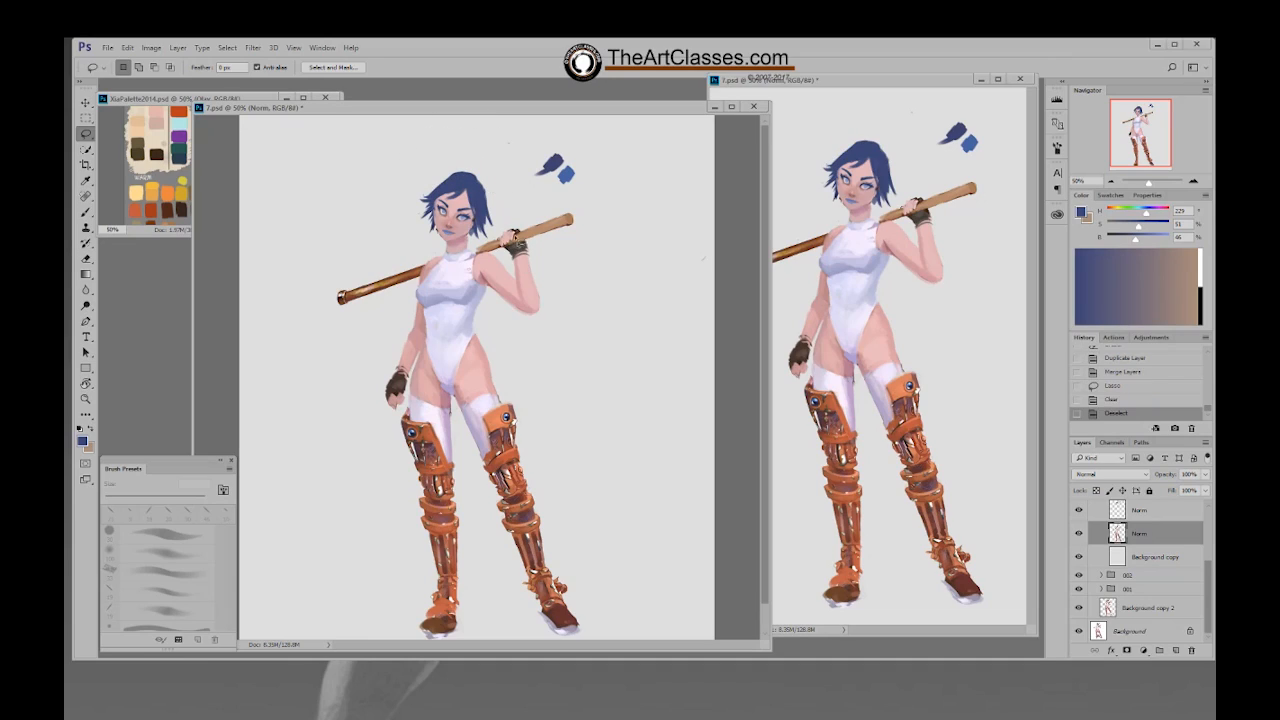
Step: Lasso the head and tilt it slightly counter-clockwise with two Free Transform rotations, then clear the selection
mouse_move(410, 234)
left_mouse_down()
mouse_move(428, 157)
mouse_move(503, 172)
mouse_move(504, 234)
mouse_move(412, 236)
left_mouse_up()
key("ctrl+t")
left_click_drag(558, 226, 565, 216)
key("Return")
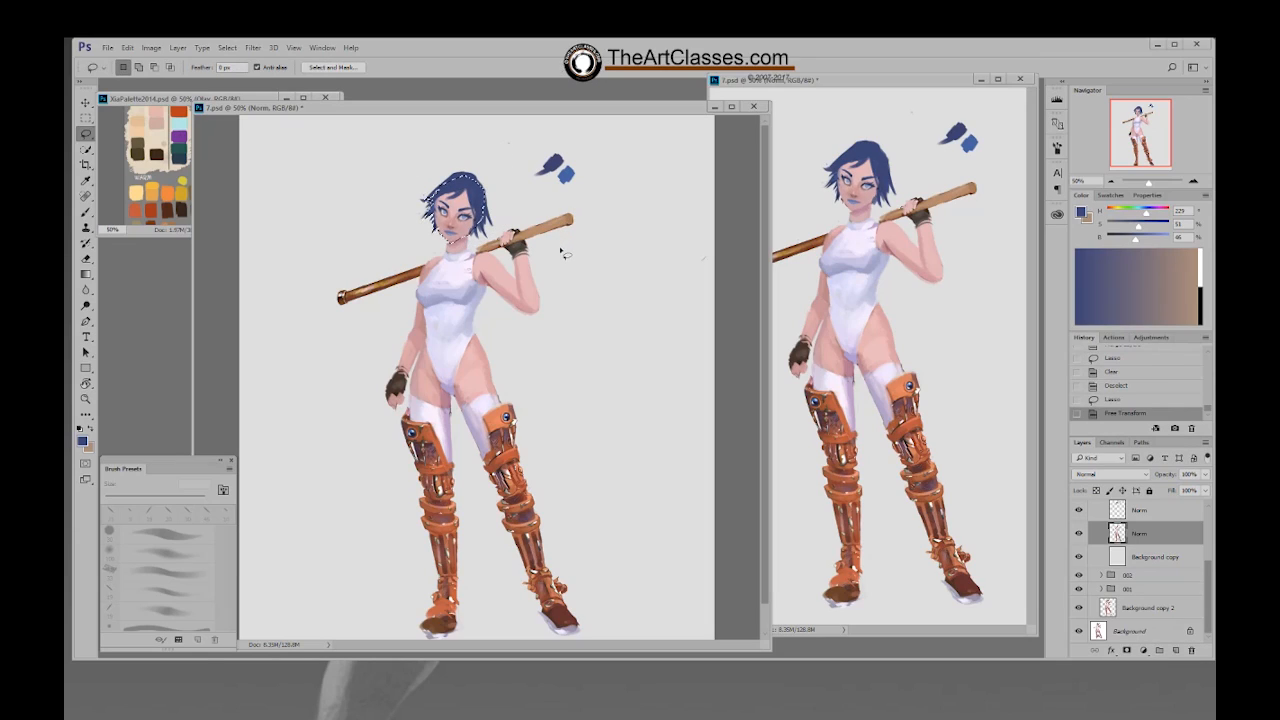
key("ctrl+d")
key("ctrl+z")
key("ctrl+t")
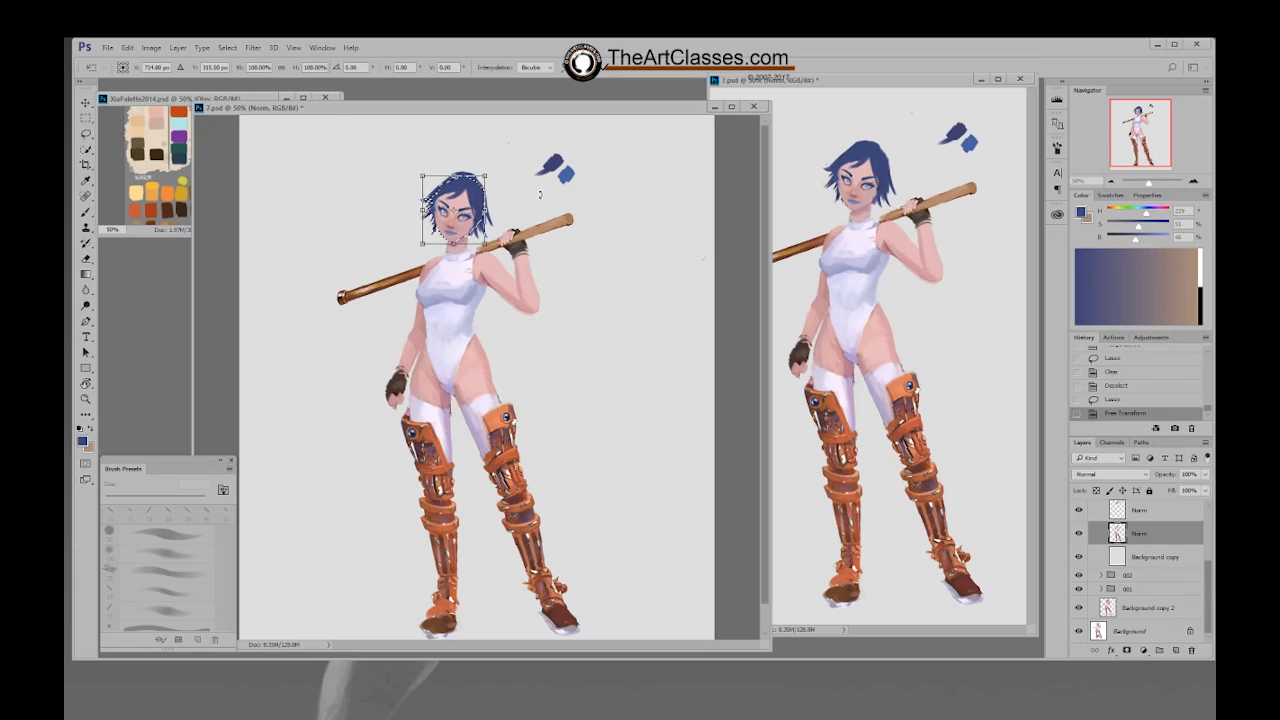
left_click_drag(540, 194, 543, 192)
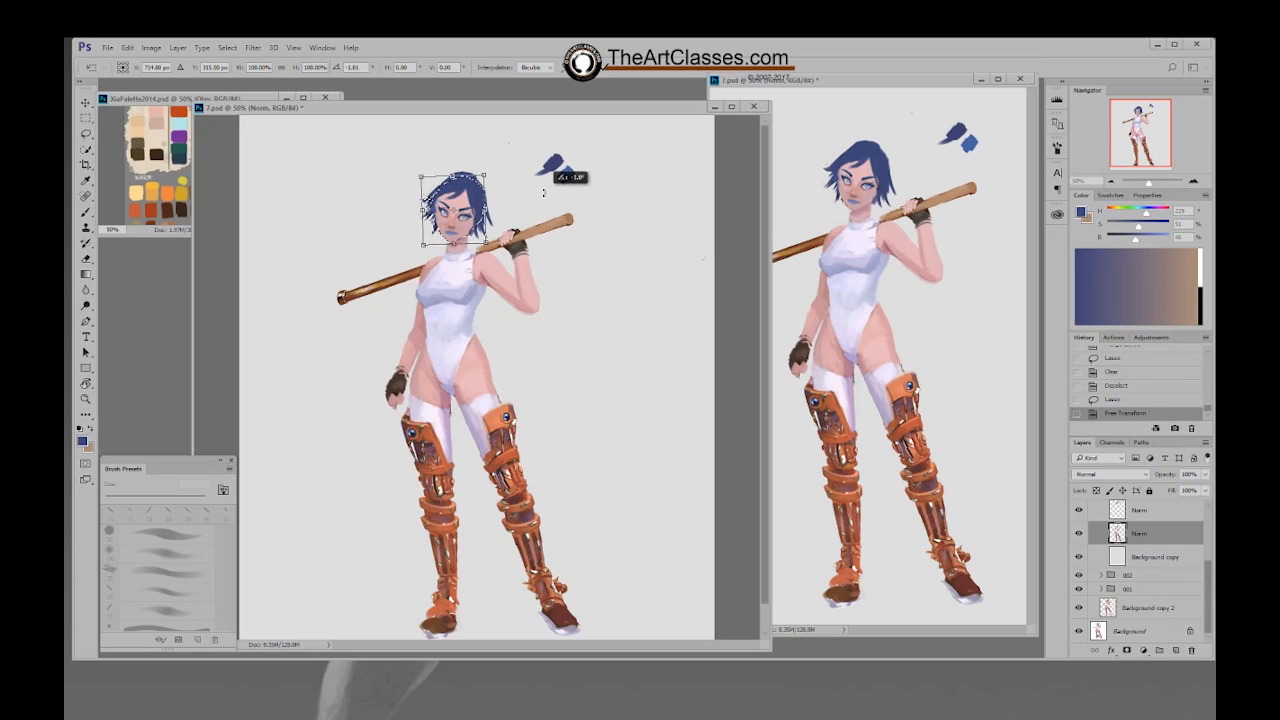
key("Return")
key("ctrl+d")
Step: Erase the rough edge between the chin and the neck with a slightly smaller eraser
key("e")
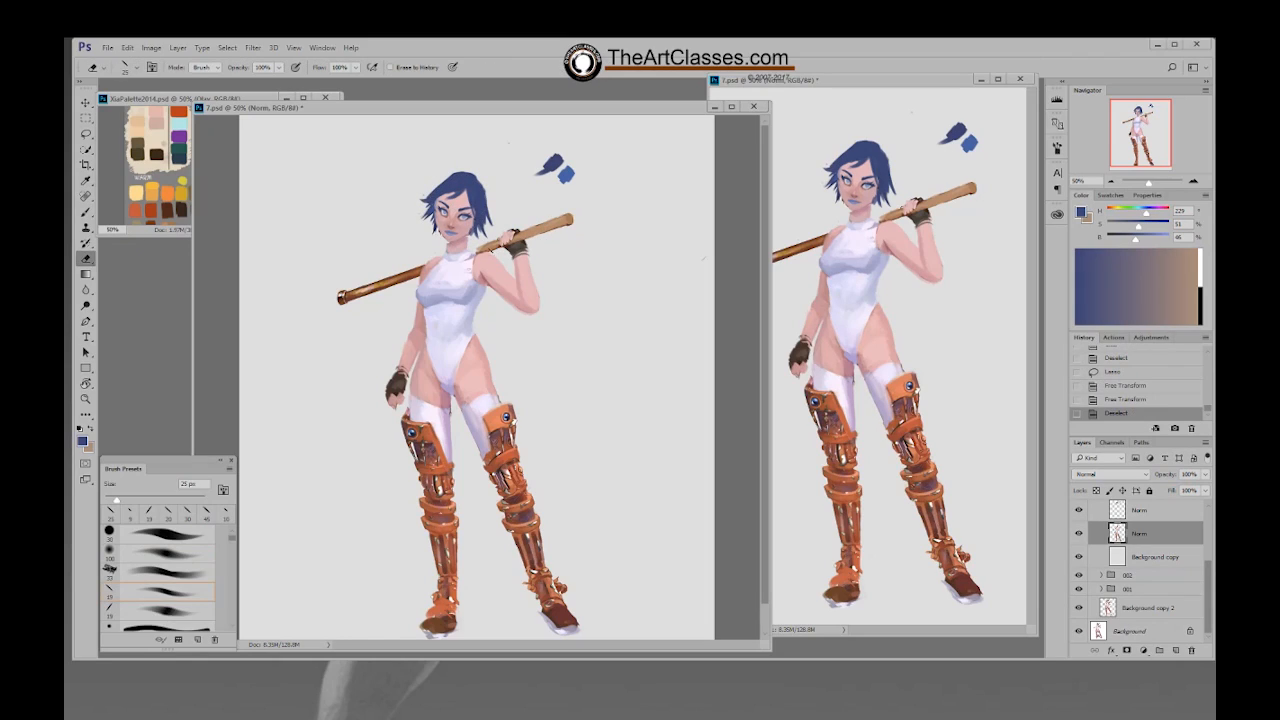
key("bracketleft")
left_click_drag(446, 242, 471, 247)
Step: Paint the neck under the jaw in a sampled pink skin tone with the 19 px brush
key("b")
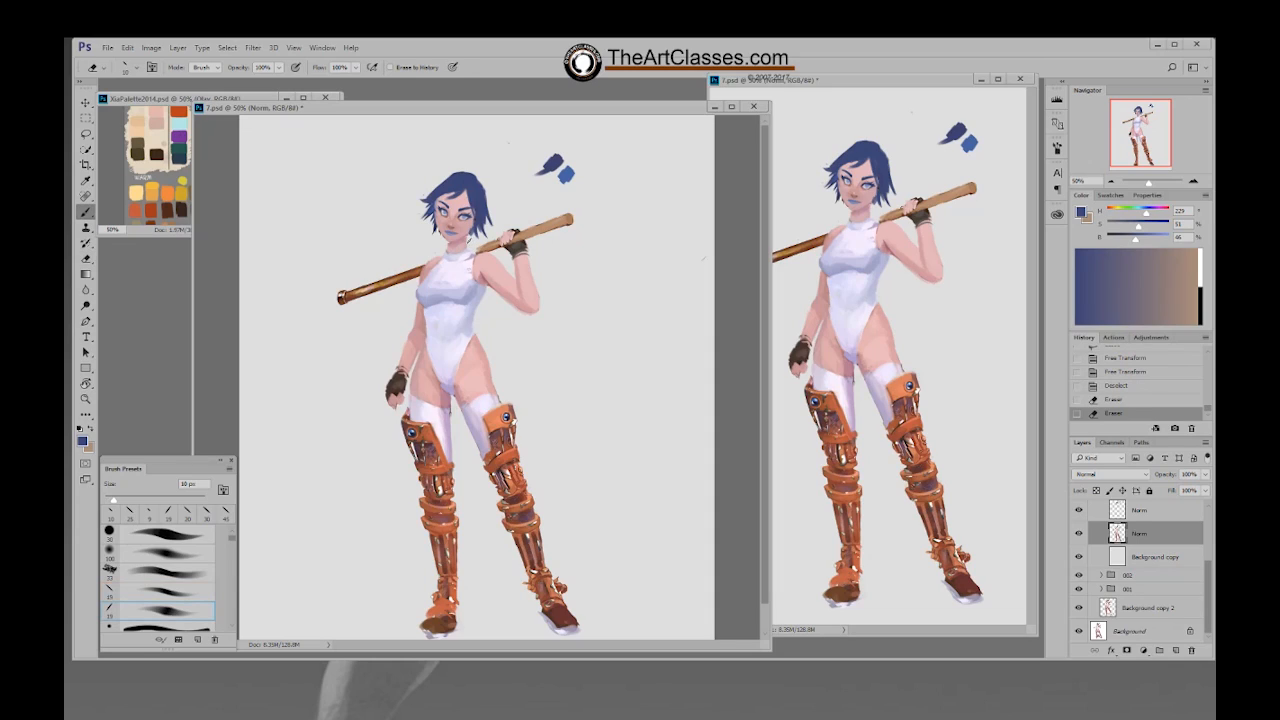
left_click(470, 245, "alt")
right_click(471, 253)
left_click(546, 360)
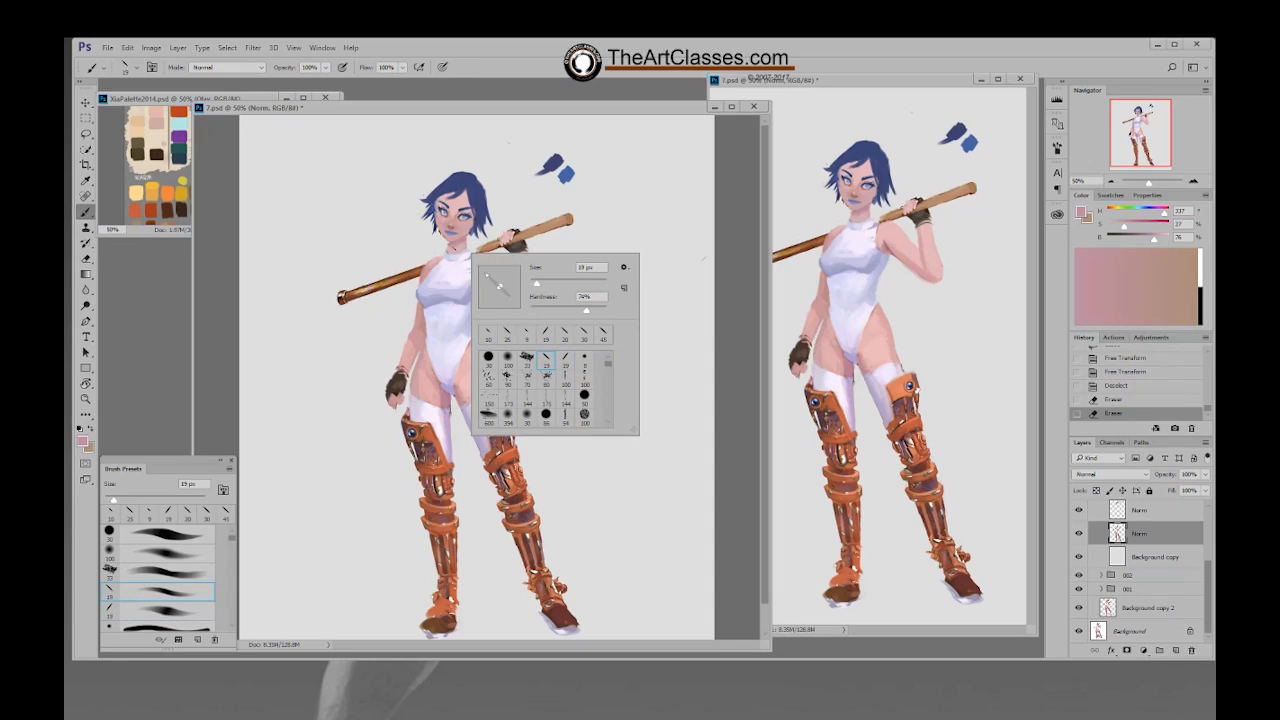
key("Return")
left_click_drag(465, 242, 469, 245)
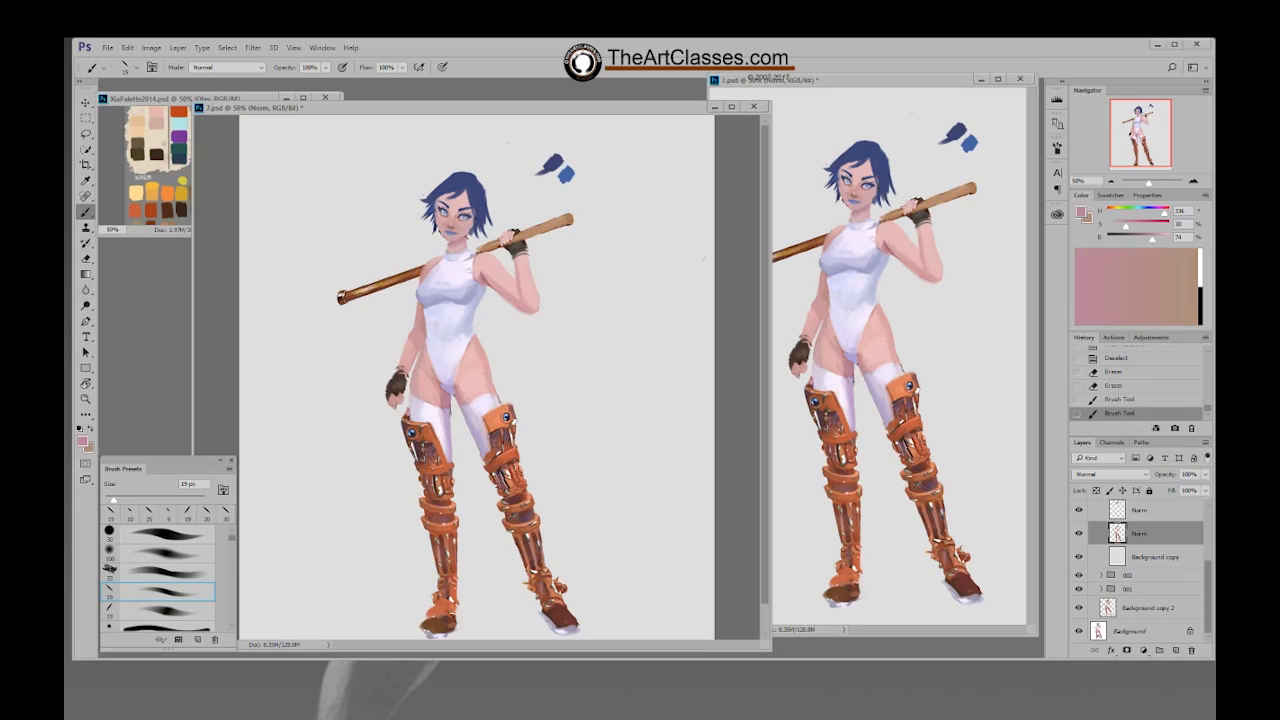
left_click_drag(465, 242, 467, 245)
left_click_drag(466, 242, 468, 245)
Step: Refine the white collar around the neck with a 15 px brush in sampled lavender and off-white tones
left_click(461, 251, "alt")
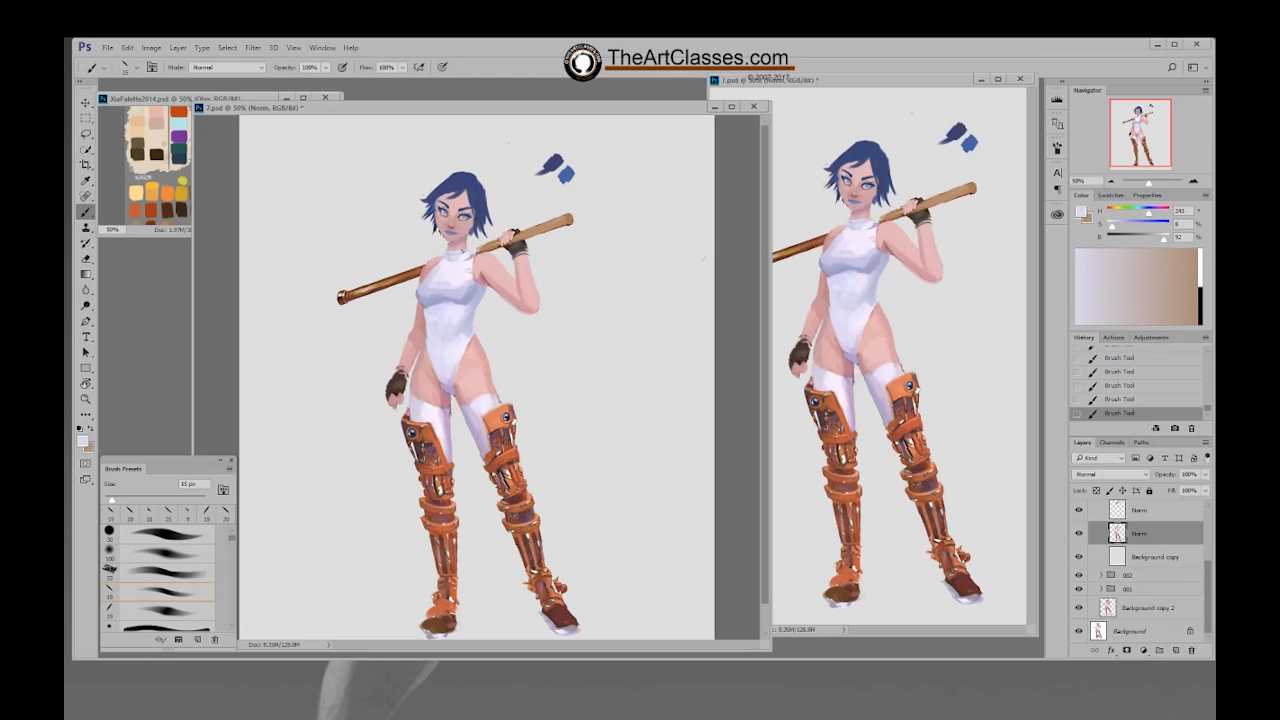
left_click(464, 240, "alt")
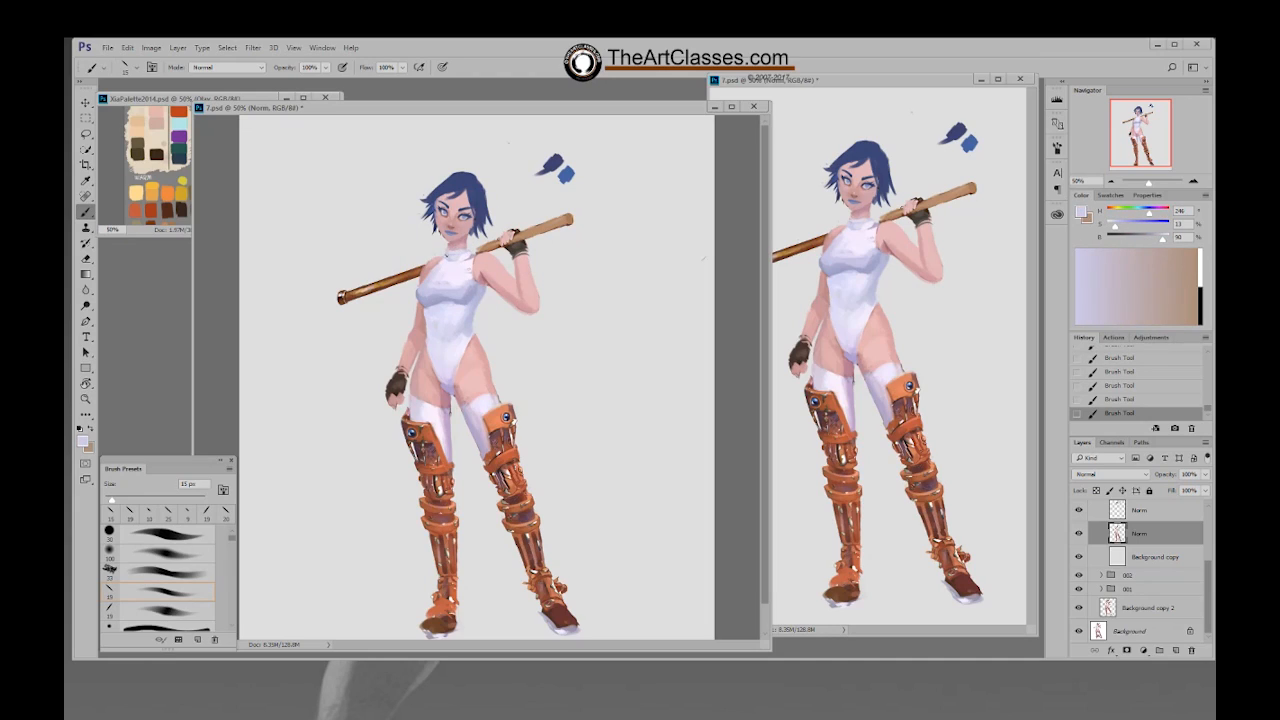
left_click(464, 240, "alt")
left_click(463, 245, "alt")
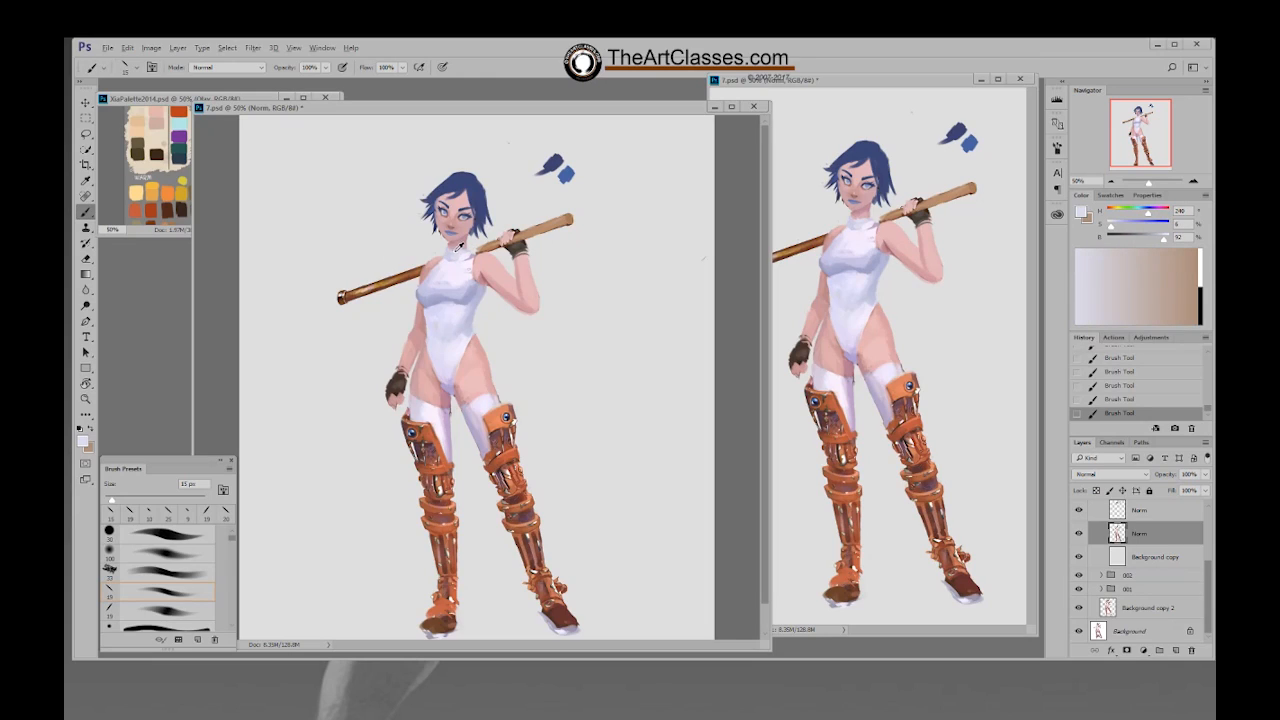
left_click(461, 255, "alt")
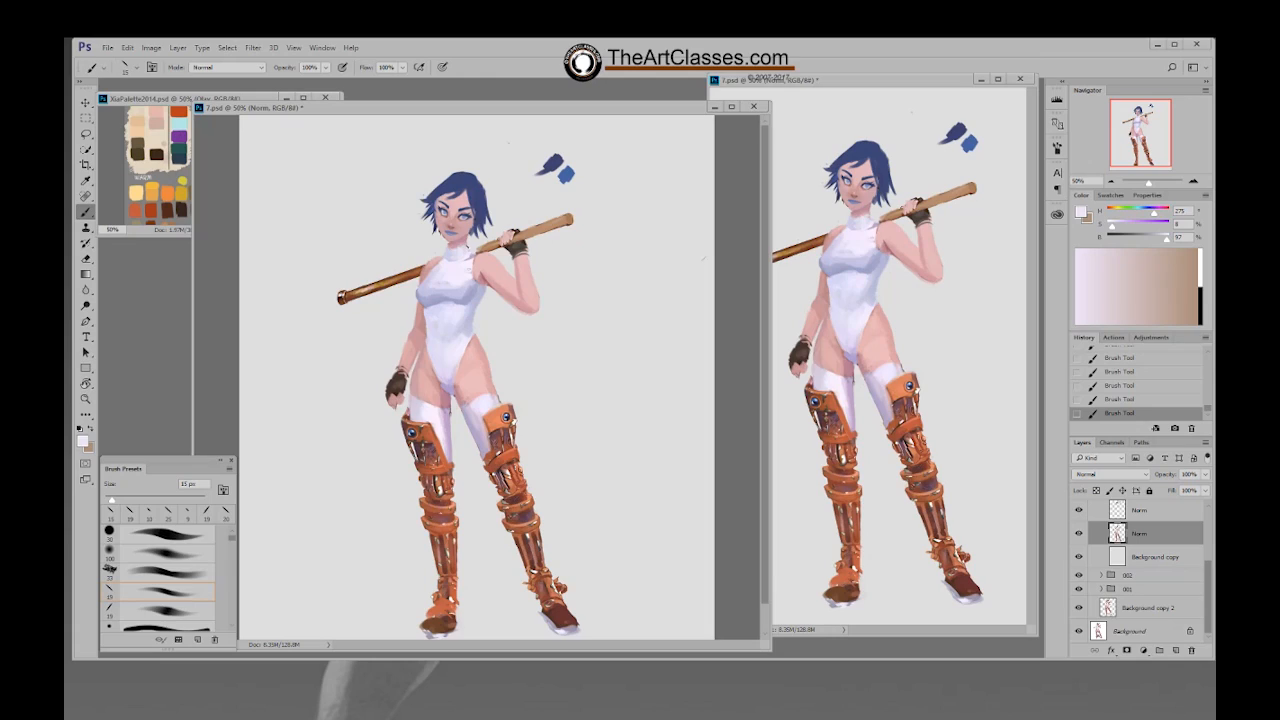
left_click(461, 243, "alt")
left_click(457, 258, "alt")
Step: Smooth the upper chest of the bodysuit with a 30 px brush in sampled off-whites, stepping back the first strokes
left_click(462, 280, "alt")
key("bracketright")
key("bracketright")
left_click(462, 286)
left_click(1132, 400)
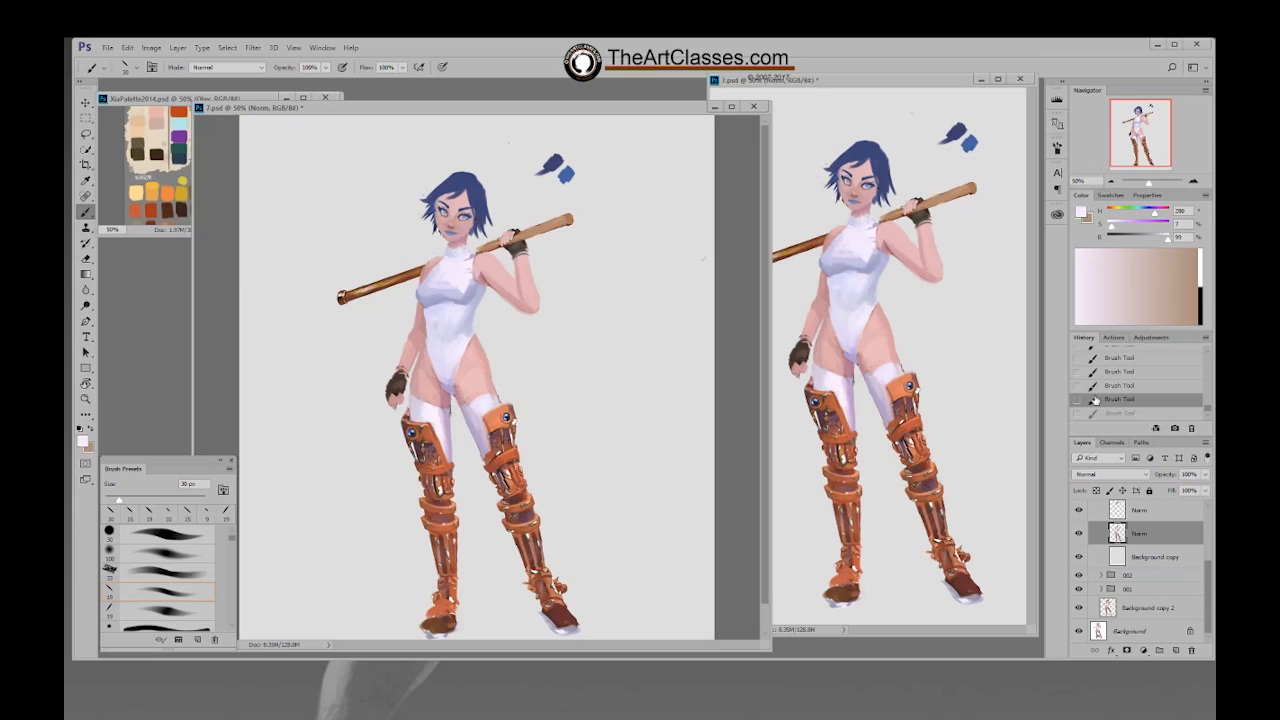
left_click(1105, 388)
left_click(463, 283, "alt")
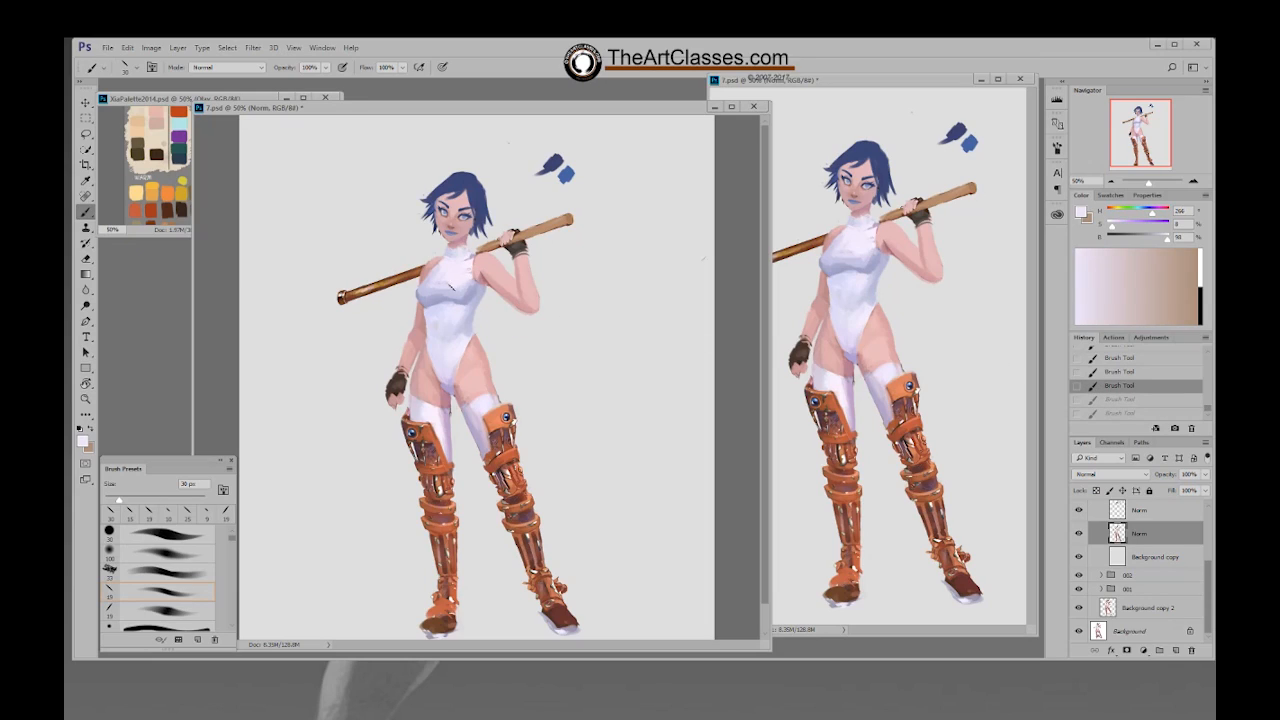
left_click(447, 287)
left_click(453, 278, "alt")
left_click(444, 269, "alt")
left_click(440, 276, "alt")
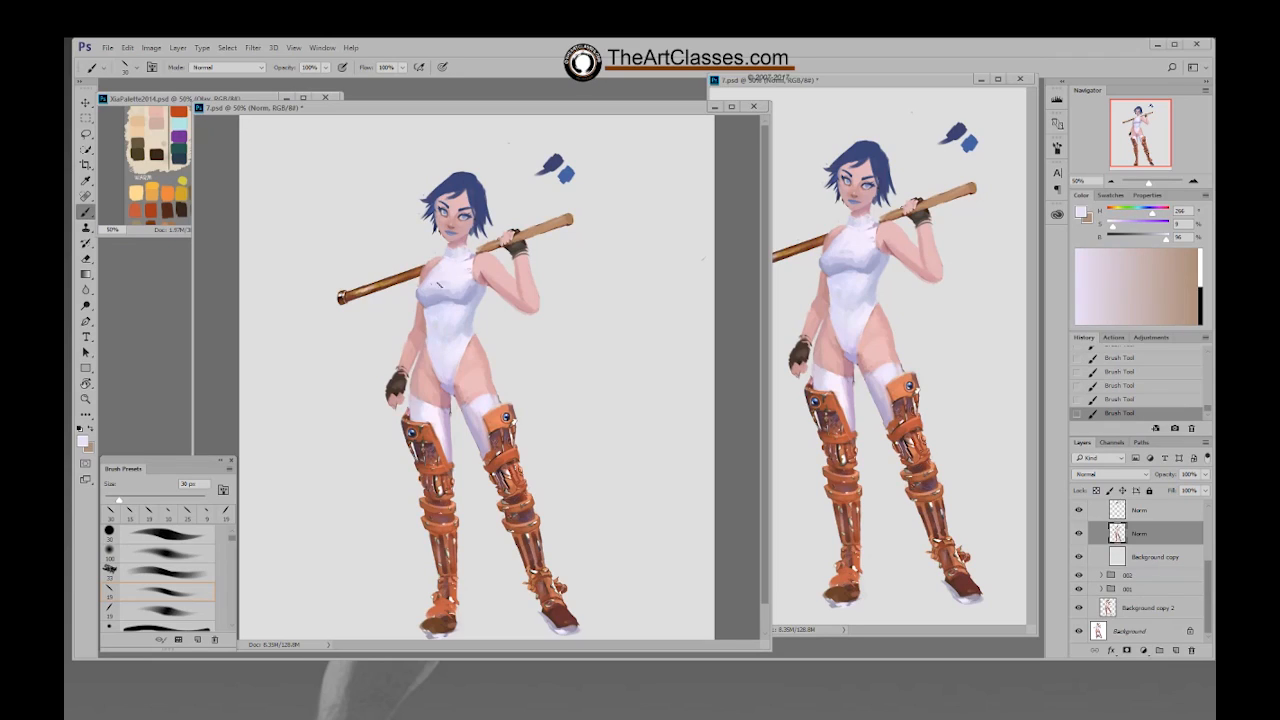
Step: Shade the chest near the raised arm with a 15 px brush in sampled lavender and blue-violet
left_click(463, 278, "alt")
key("bracketleft")
left_click(461, 293, "alt")
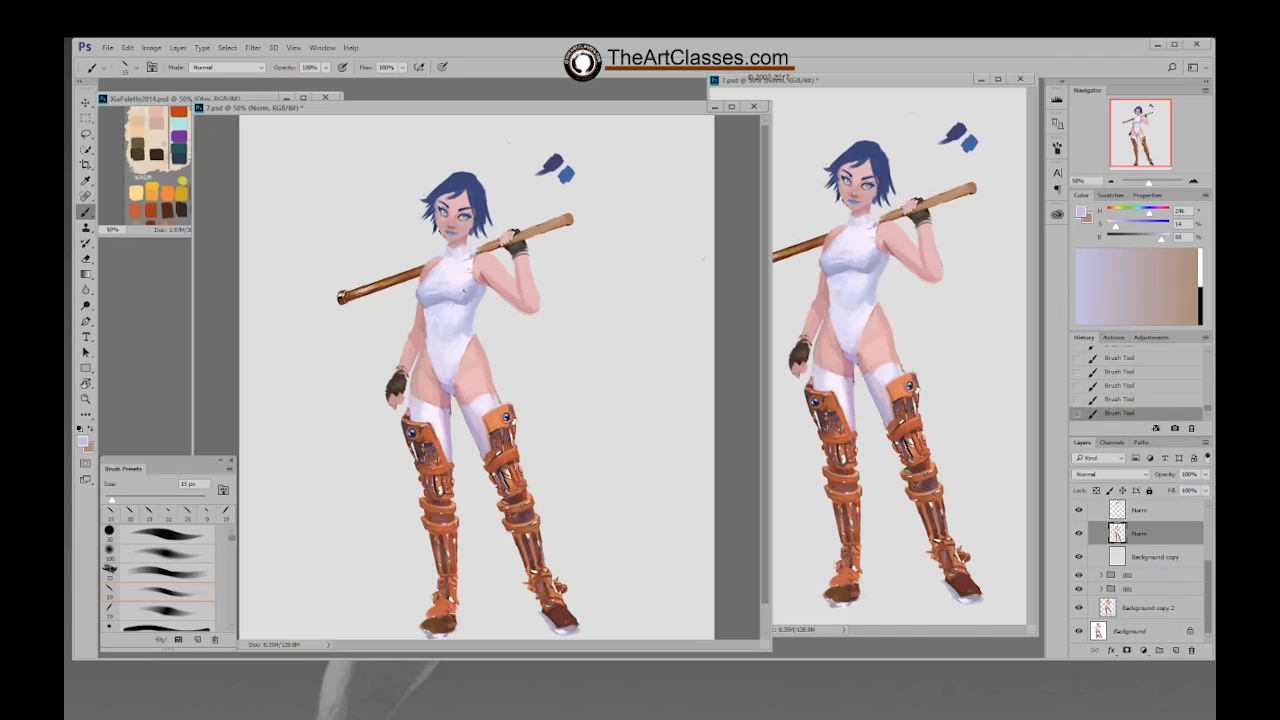
left_click(468, 297, "alt")
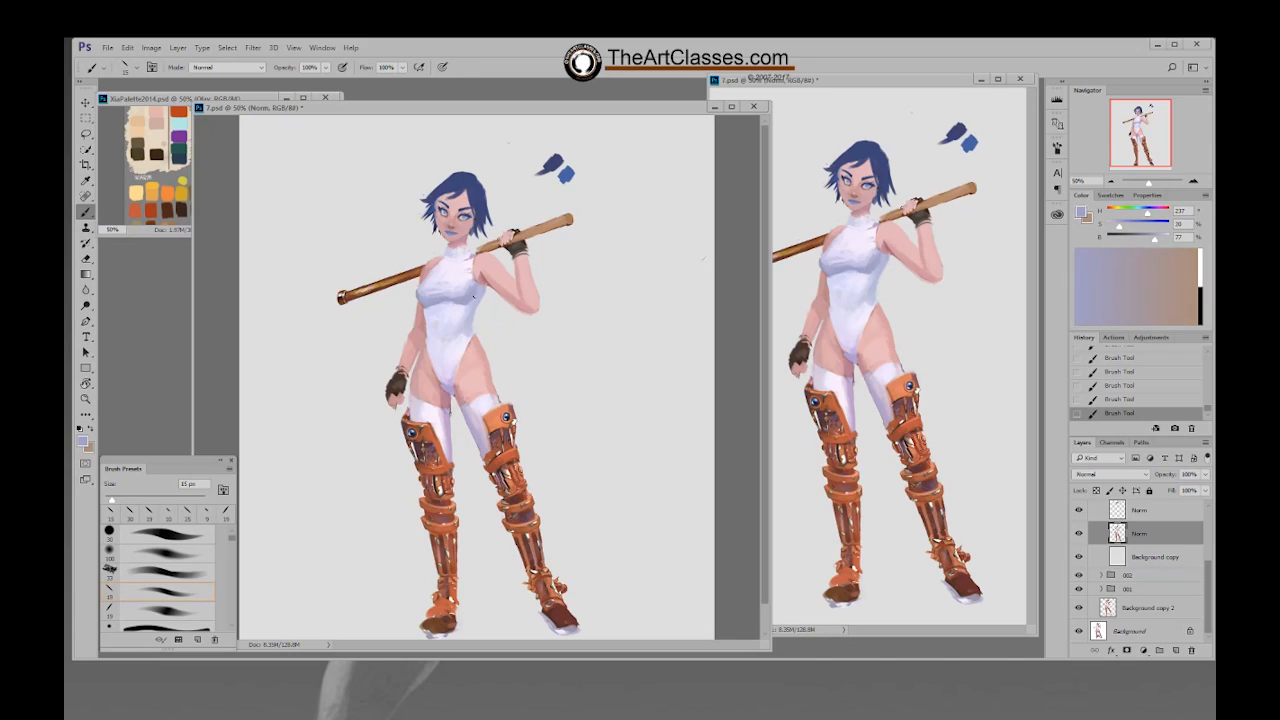
Step: Blend the shading on the bust near the raised arm with a 35 px brush in sampled pale lavenders
left_click(470, 284, "alt")
key("bracketright")
key("bracketright")
key("bracketright")
key("bracketright")
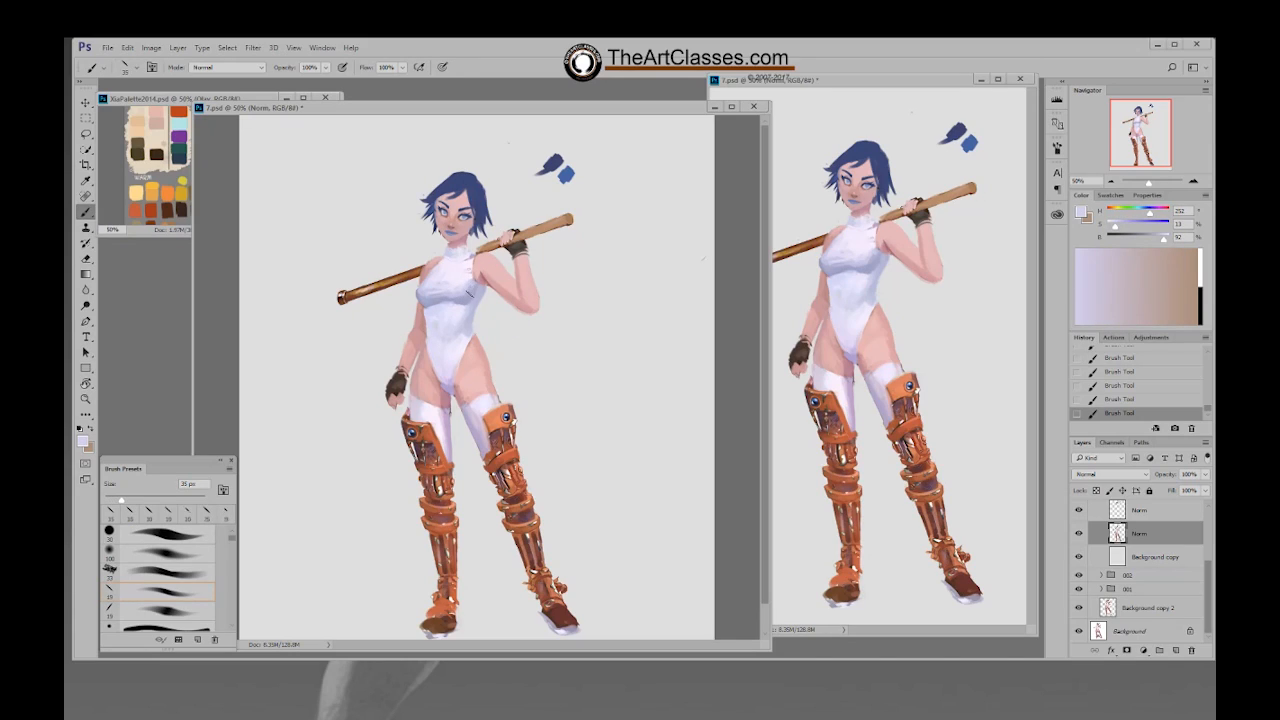
left_click(466, 294, "alt")
left_click(462, 295, "alt")
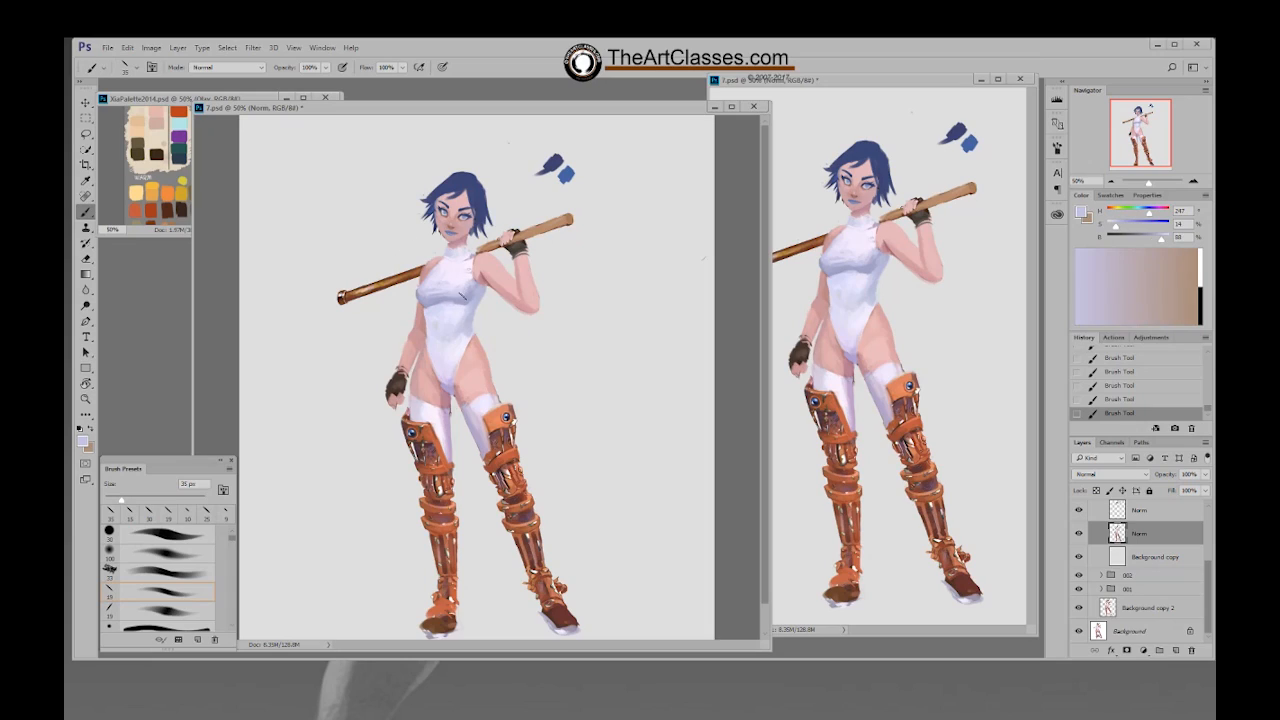
left_click(466, 291, "alt")
Step: Model the bust on the lowered-arm side and the chest centre in sampled lavender and off-white tones
left_click(440, 302, "alt")
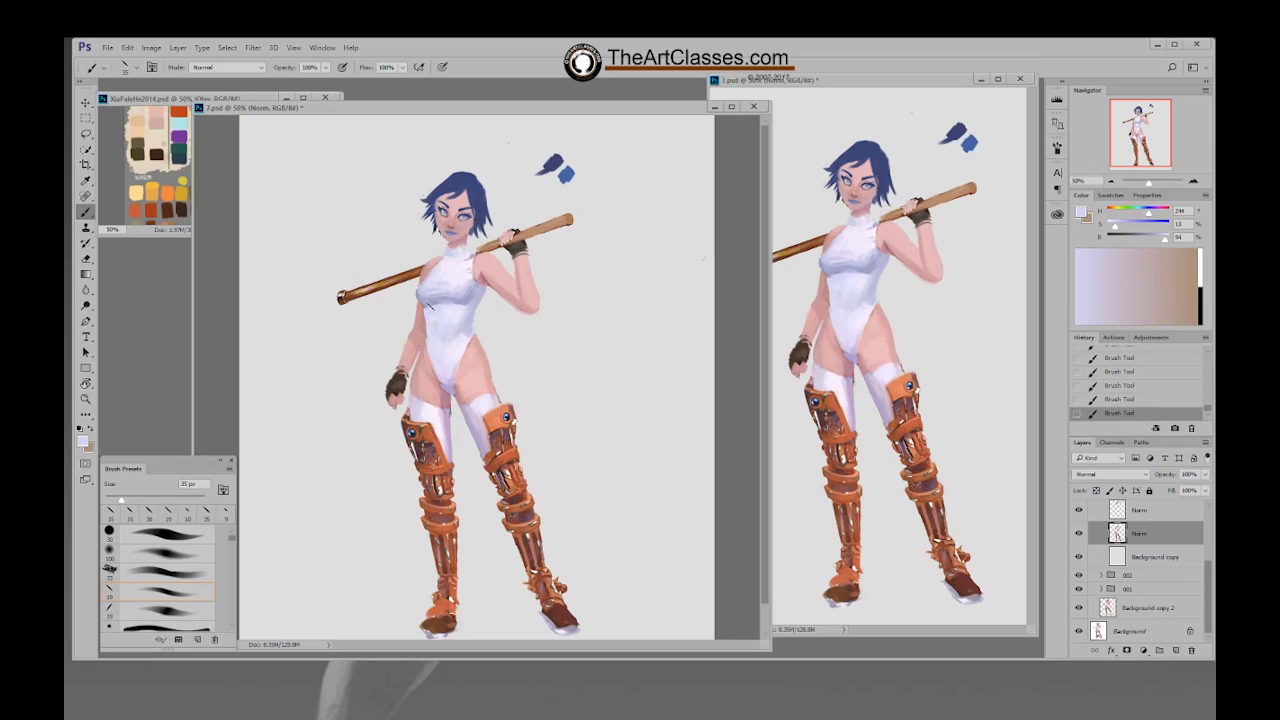
left_click(428, 304, "alt")
left_click(421, 292, "alt")
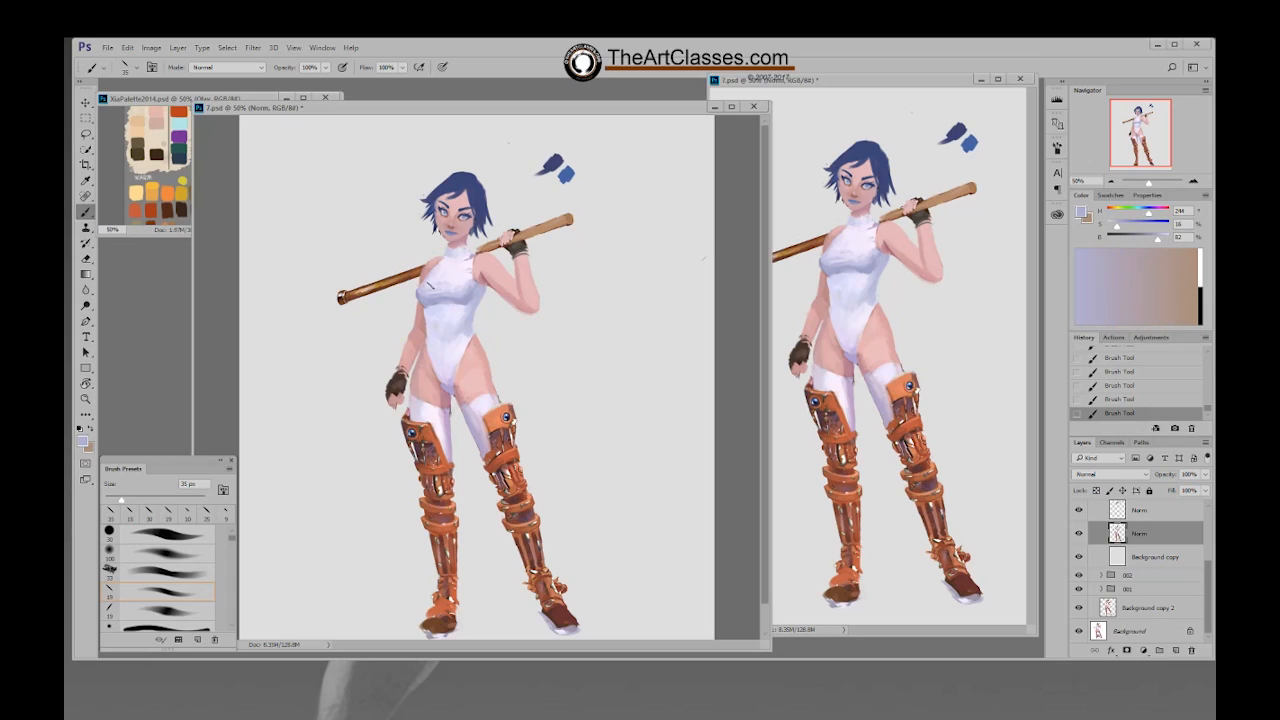
left_click(429, 286, "alt")
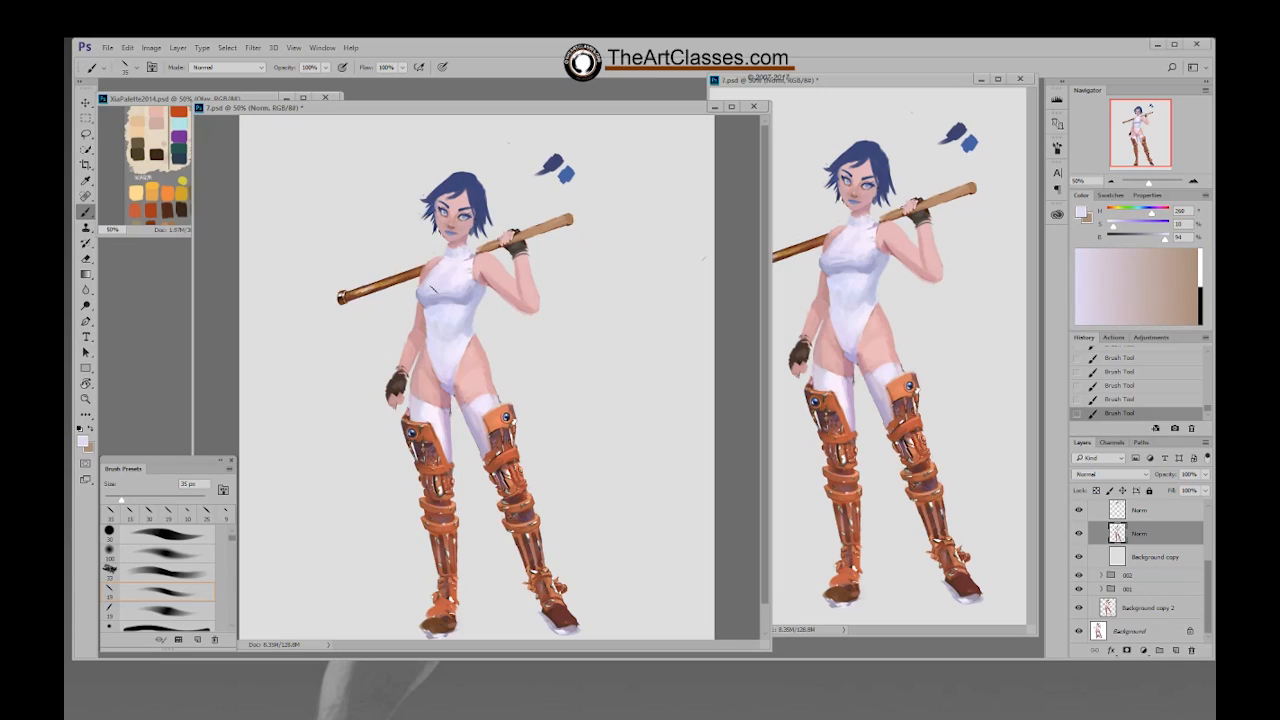
left_click(456, 278, "alt")
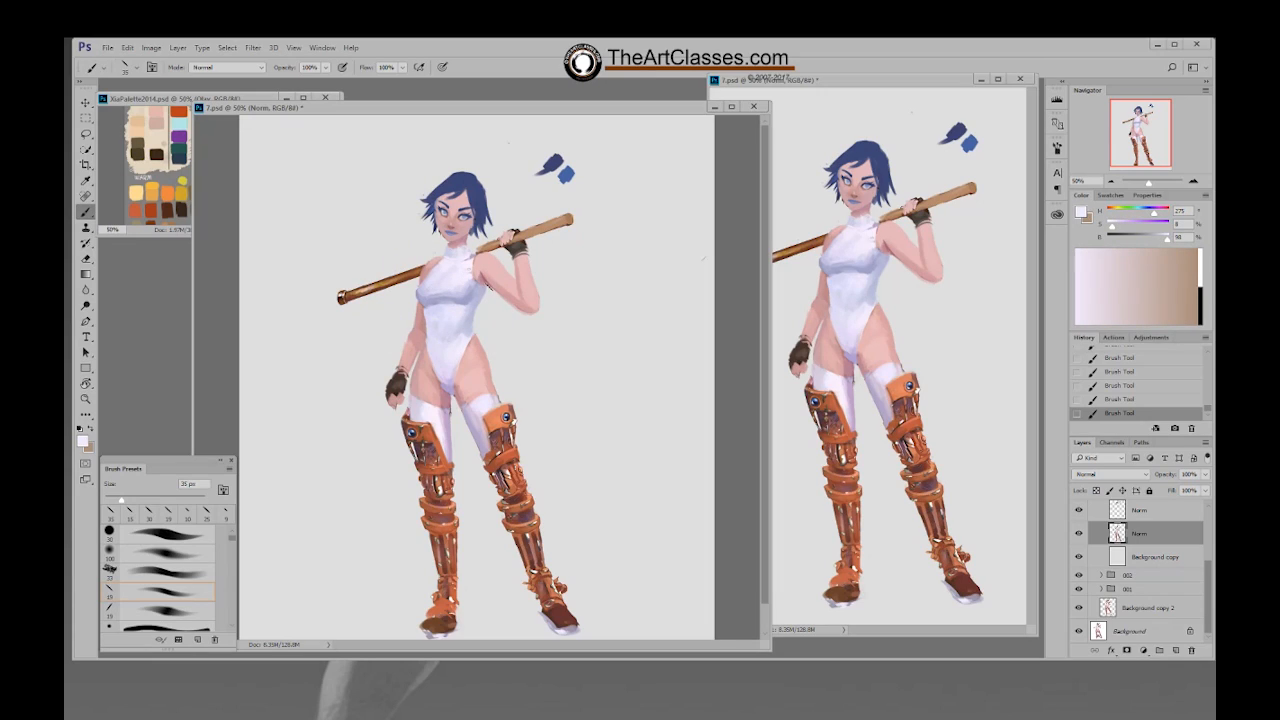
Step: Blend the bust and chest centre of the bodysuit with the 35 px brush in sampled lavender and off-white tones
key("ctrl+minus")
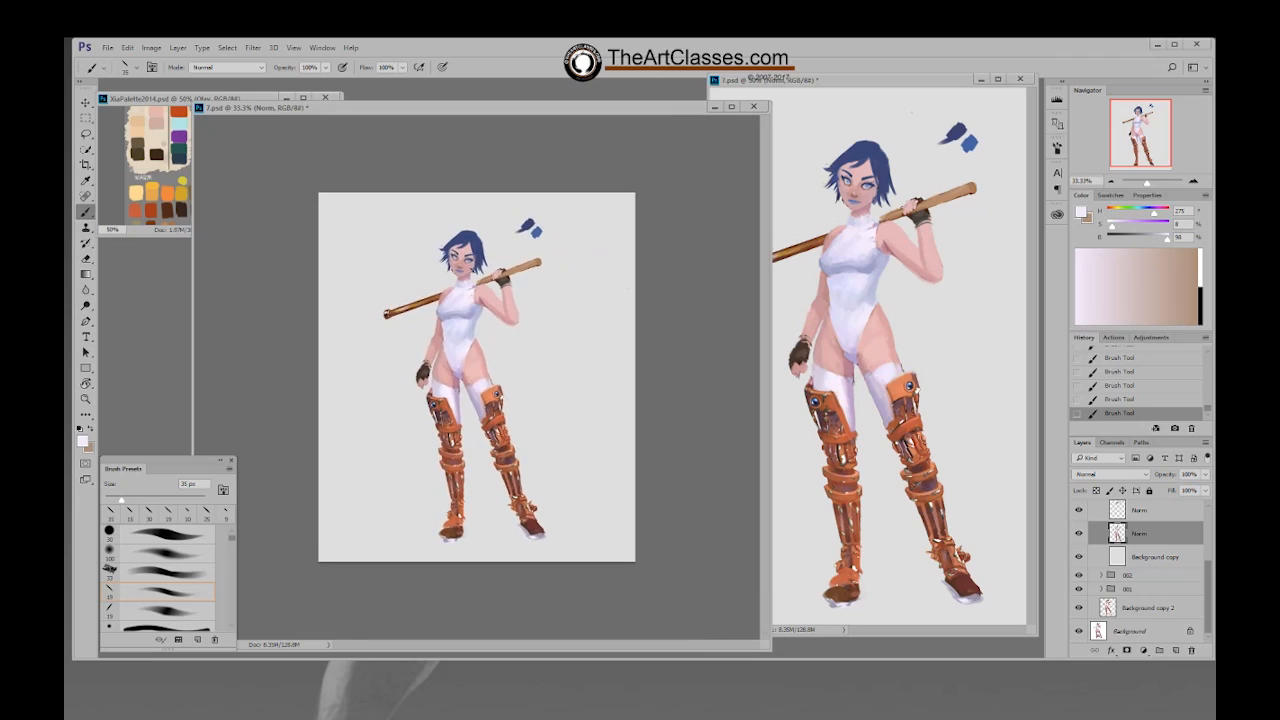
left_click(463, 298, "alt")
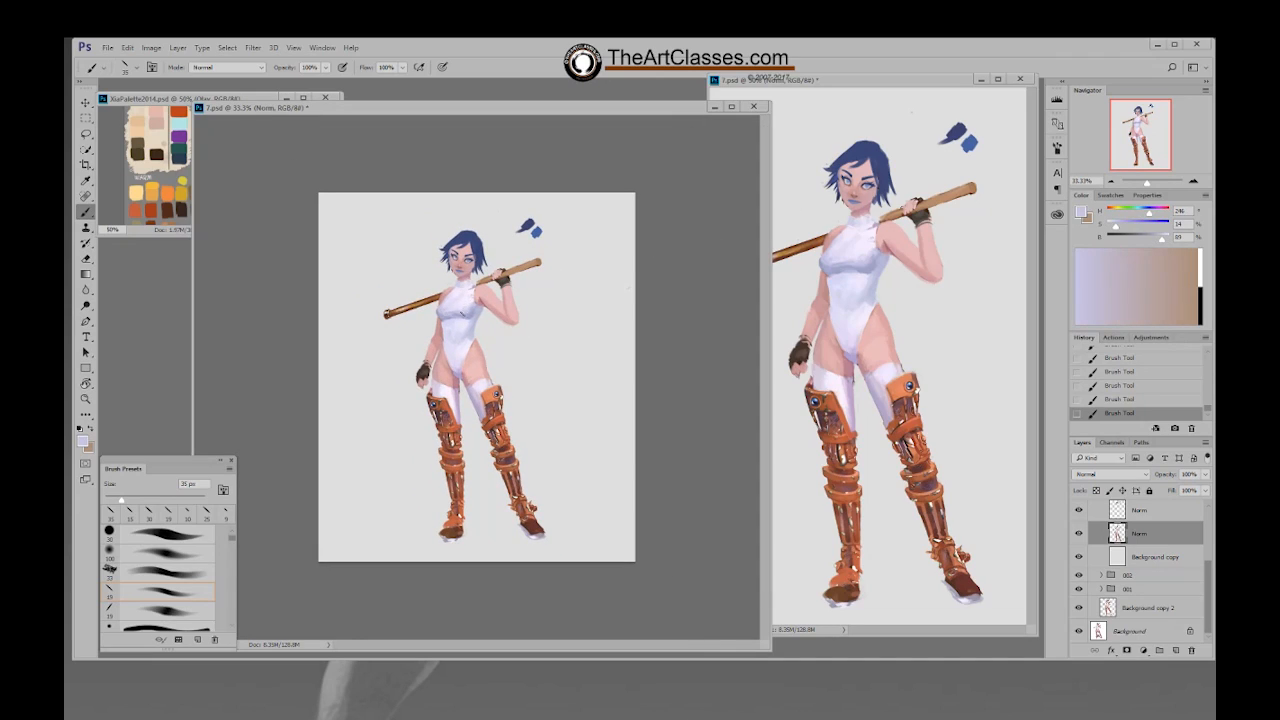
mouse_move(459, 313)
left_mouse_down()
mouse_move(446, 313)
mouse_move(460, 315)
left_mouse_up()
left_click(465, 315, "alt")
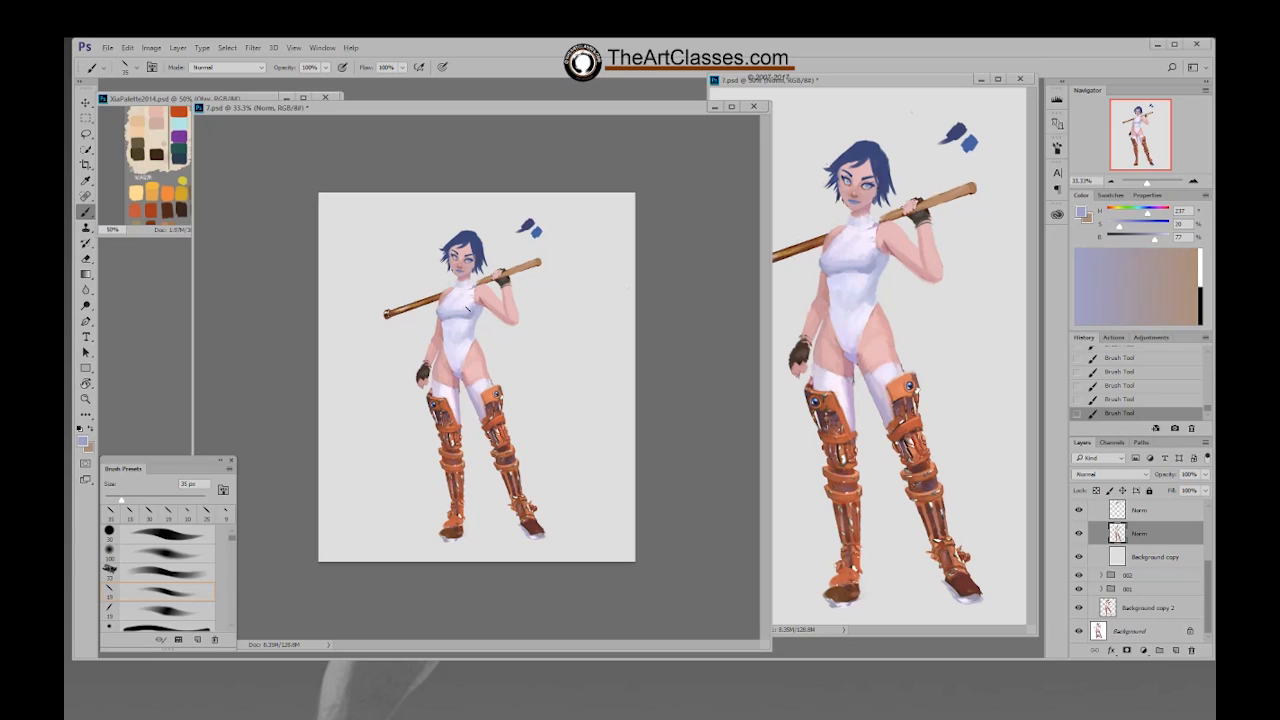
left_click(464, 307, "alt")
left_click(472, 289, "alt")
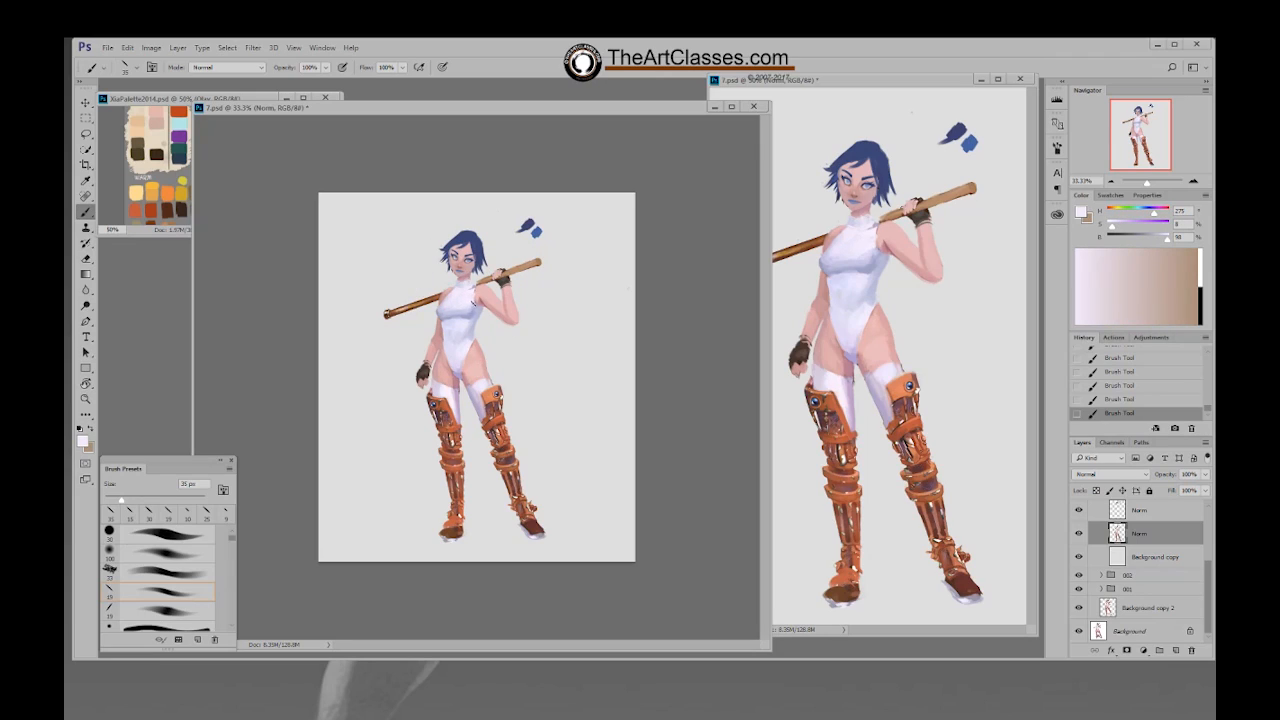
left_click(472, 309, "alt")
left_click(482, 304, "alt")
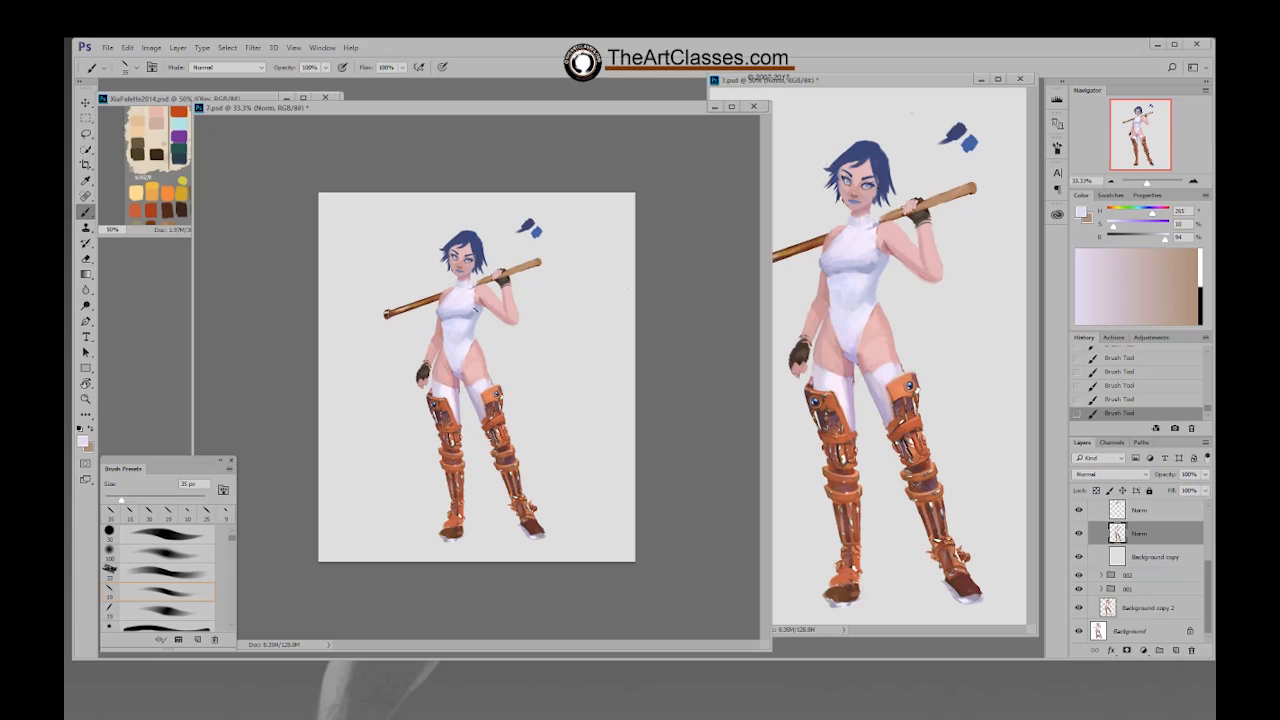
left_click(473, 309, "alt")
left_click(484, 306, "alt")
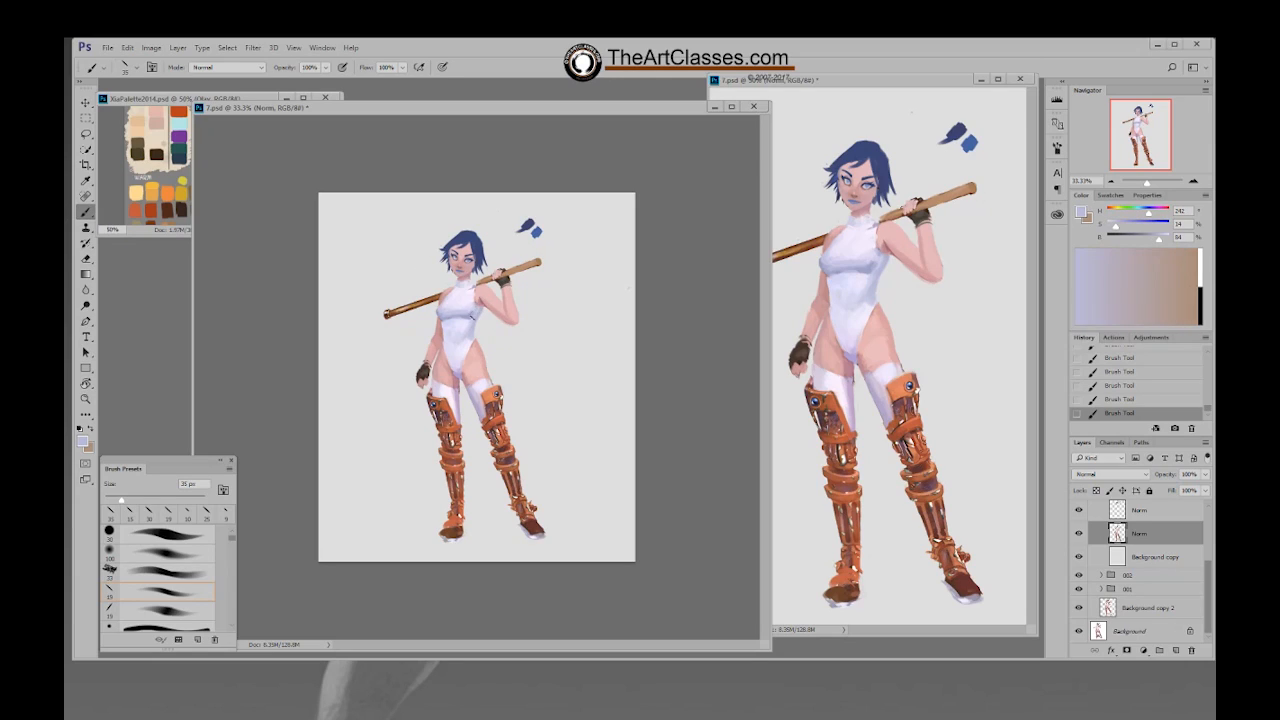
Step: Refine the under-bust shading and upper chest near the raised arm in sampled blue-violets and off-whites
left_click(468, 314, "alt")
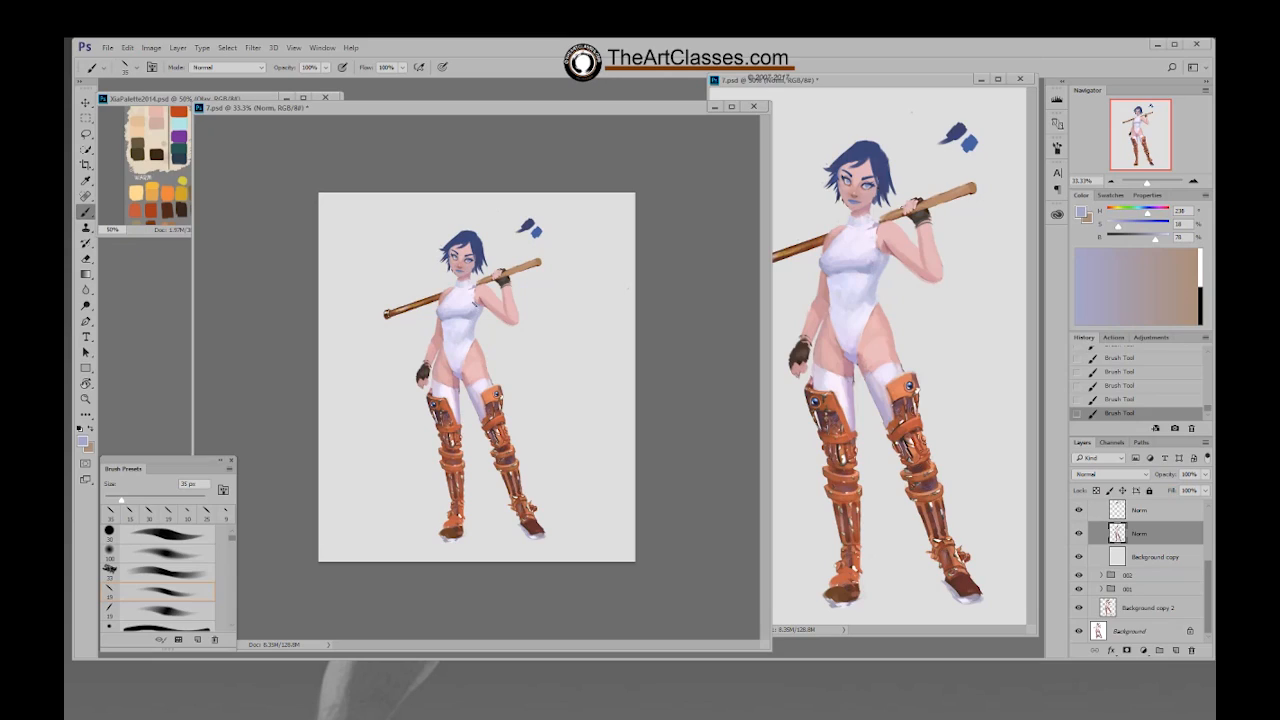
left_click(462, 312, "alt")
left_click(468, 312, "alt")
left_click(476, 306, "alt")
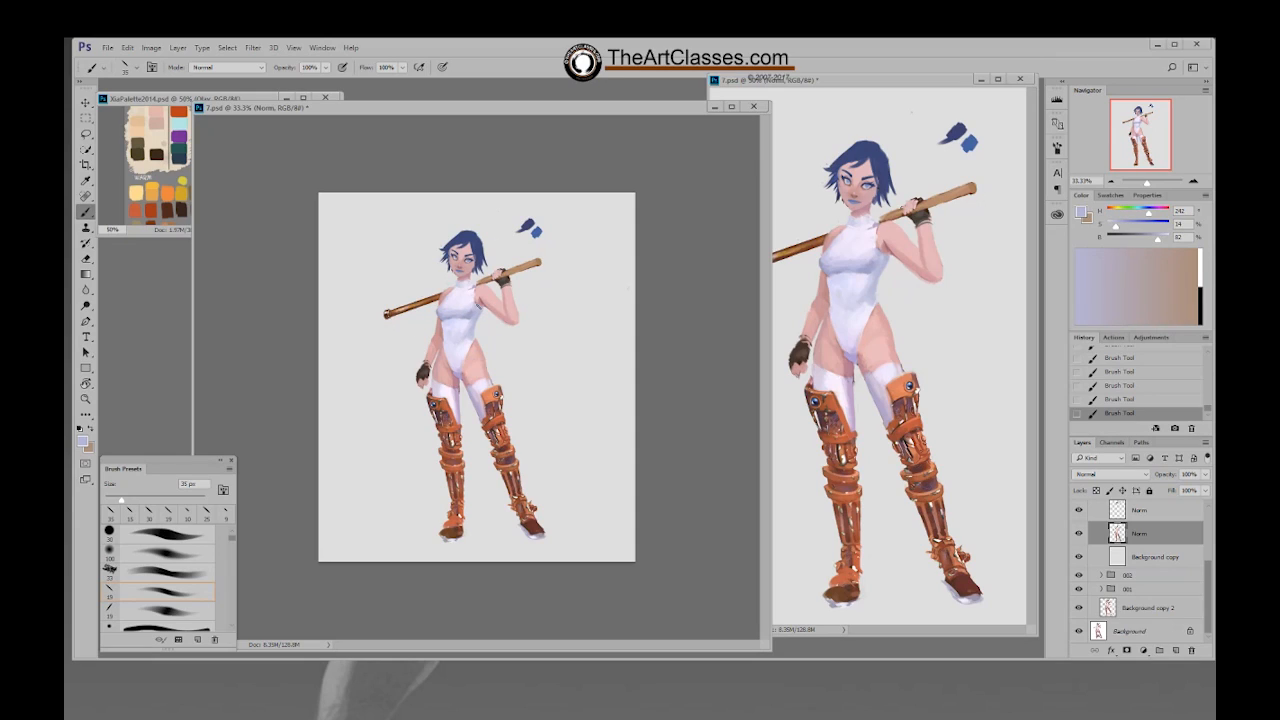
left_click(470, 313, "alt")
left_click(473, 303, "alt")
left_click(476, 291, "alt")
left_click(474, 289, "alt")
left_click(472, 287, "alt")
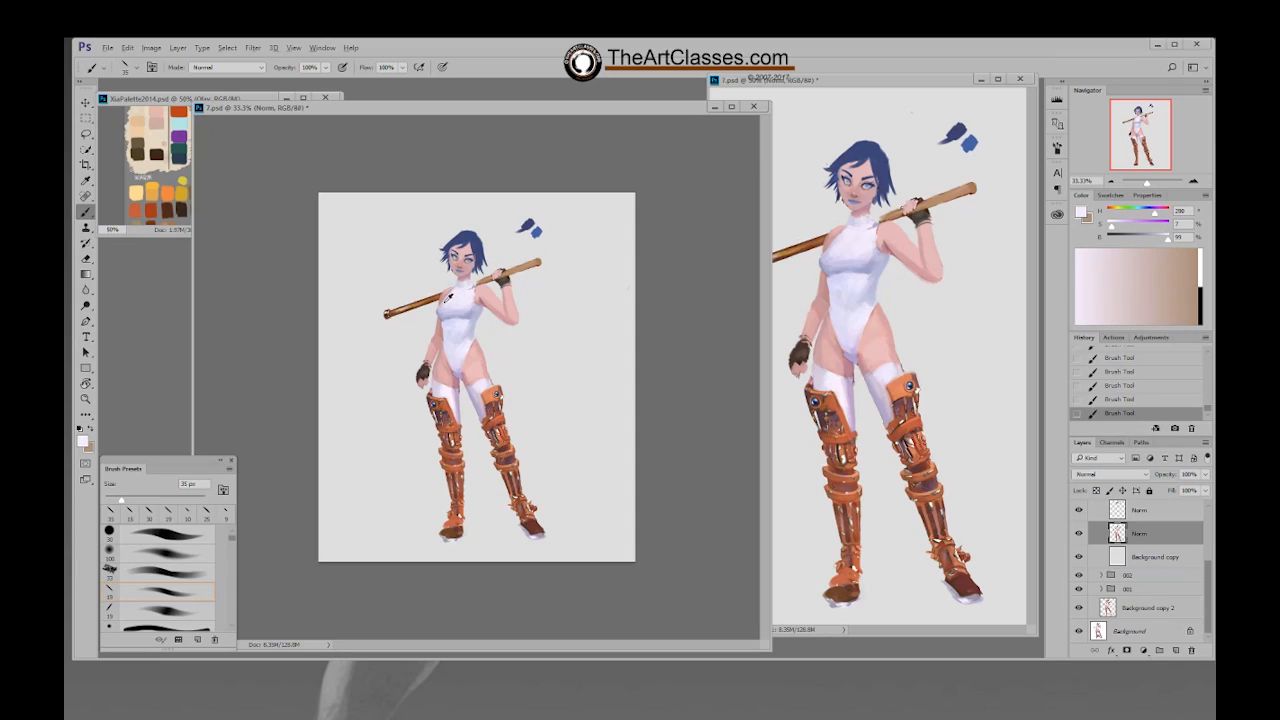
Step: Touch up the chest on the lowered-arm side and the waist of the bodysuit in sampled pale lavenders
left_click(452, 293, "alt")
left_click(453, 303)
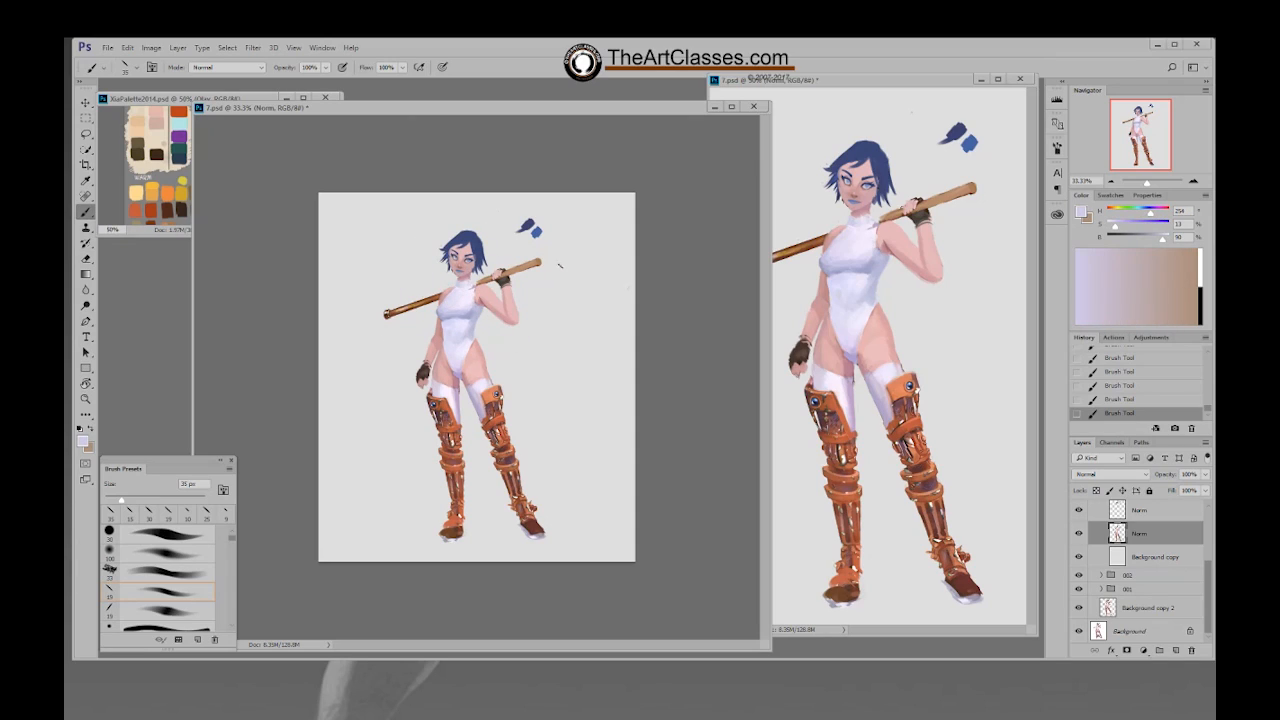
left_click(468, 326, "alt")
left_click(460, 330)
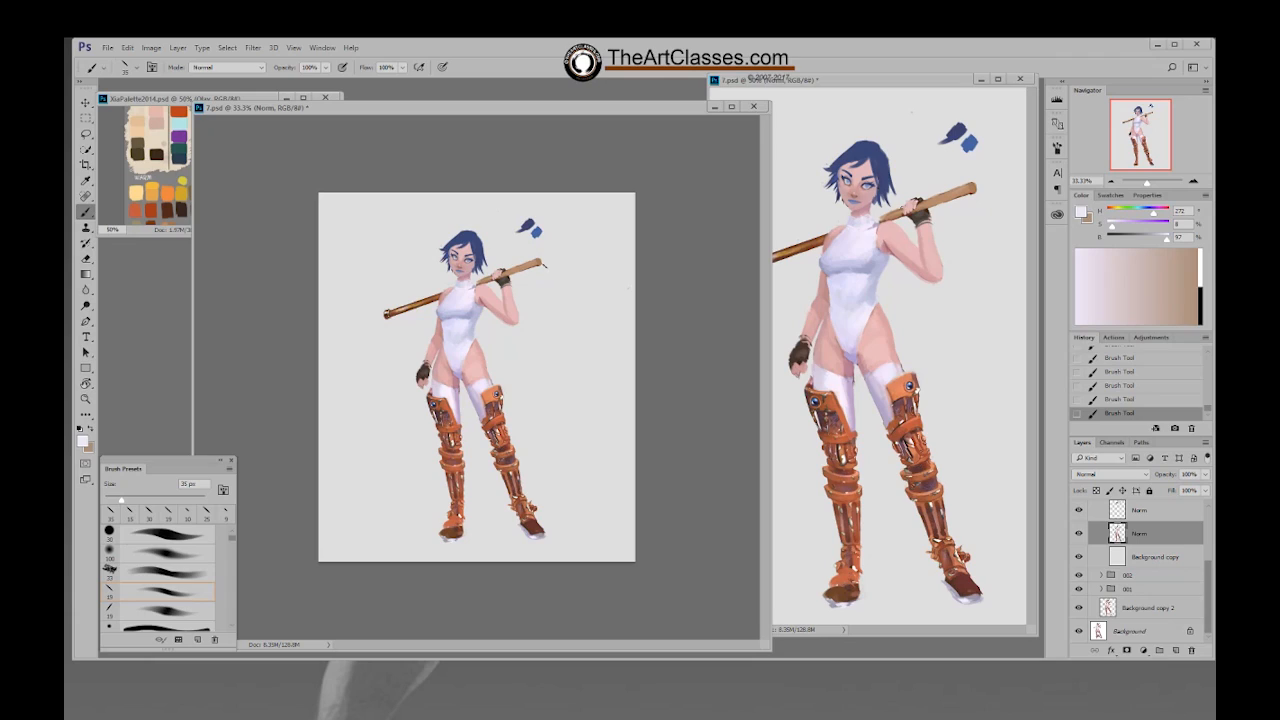
Step: On the upper Norm layer, paint dark blue strands over the hair in colours sampled from it, ending with a 25 px brush
left_click(1140, 512)
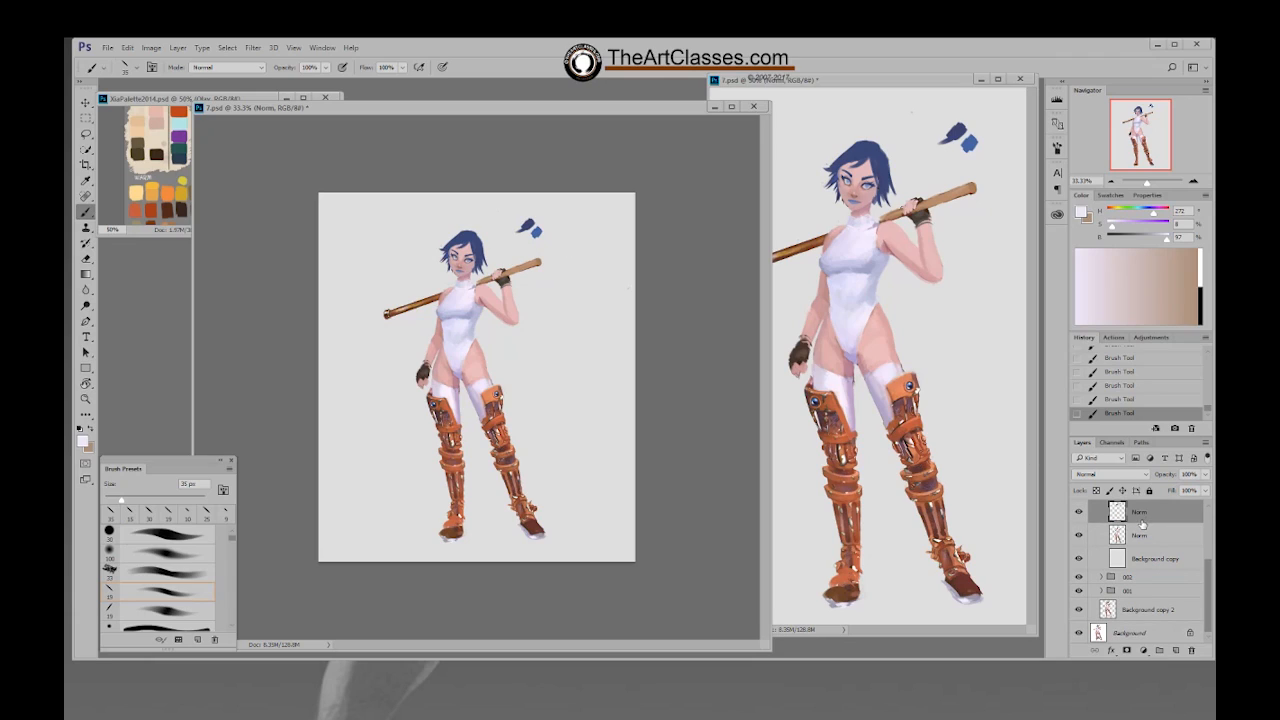
key("ctrl+plus")
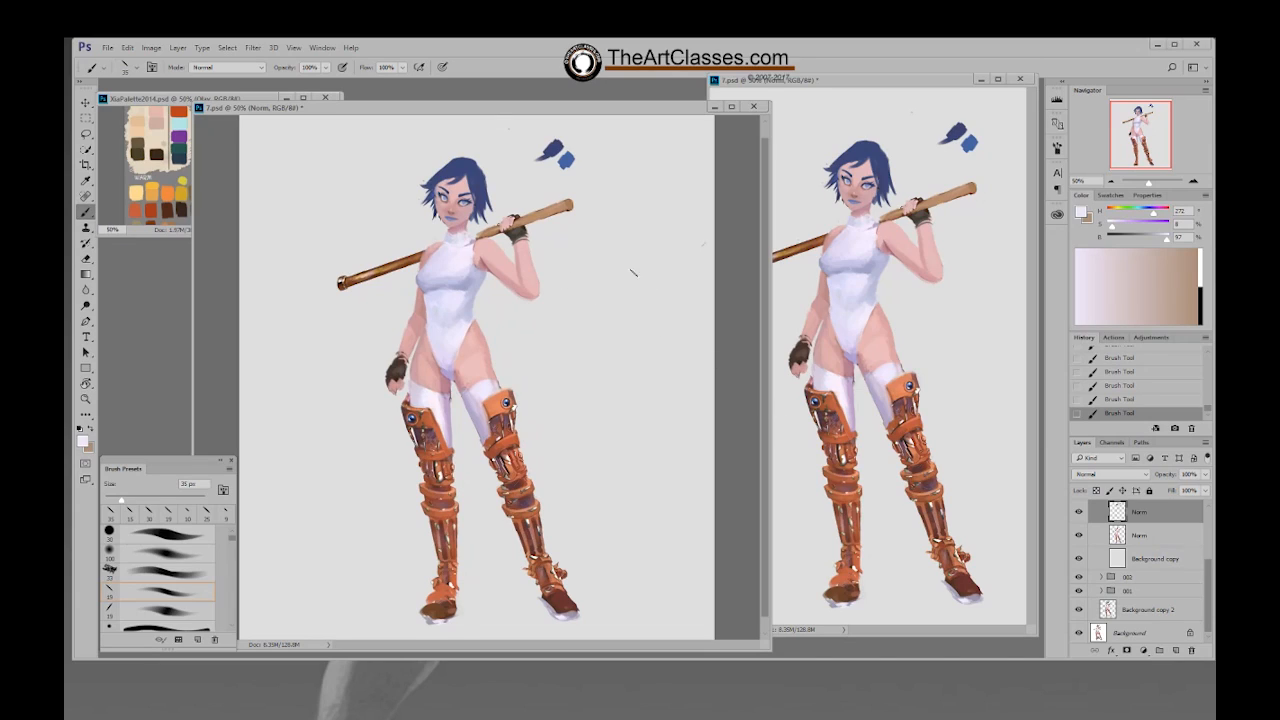
left_click(456, 166, "alt")
key("bracketleft")
key("bracketleft")
mouse_move(436, 176)
left_mouse_down()
mouse_move(482, 170)
mouse_move(486, 190)
mouse_move(434, 190)
left_mouse_up()
left_click(484, 172, "alt")
key("bracketright")
key("bracketright")
key("bracketright")
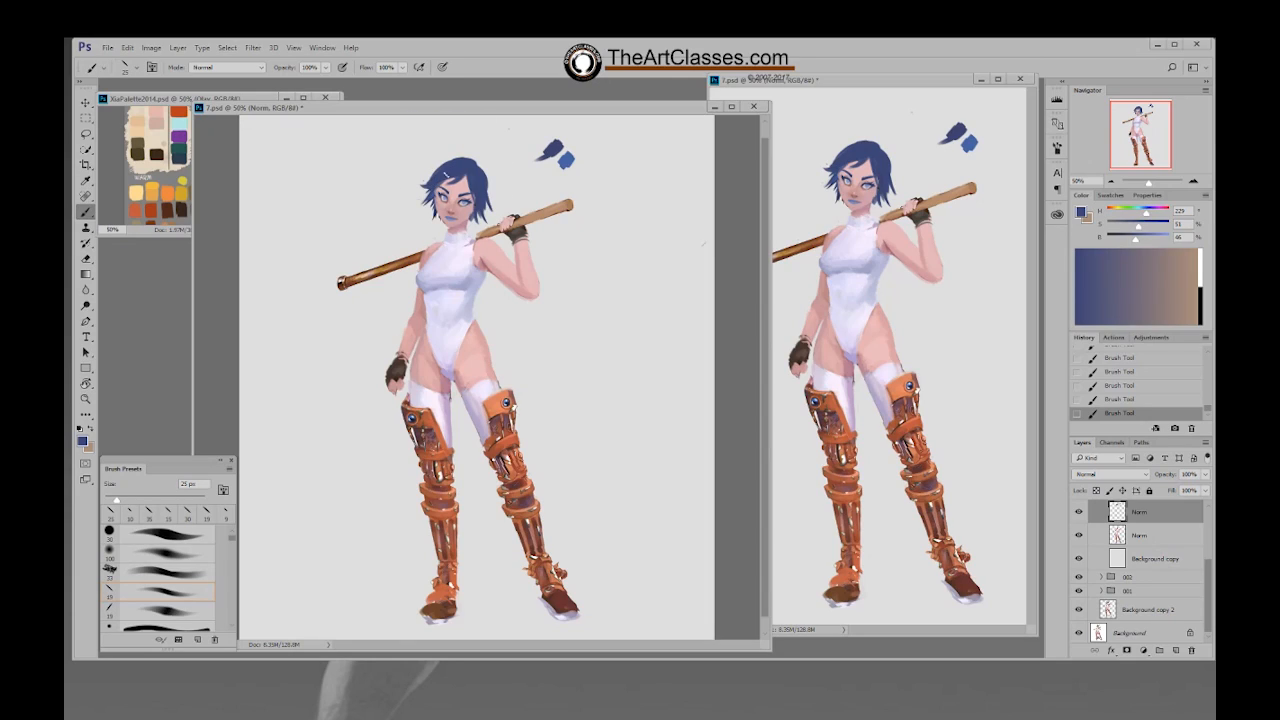
Step: Lighten the hair near the raised arm with the brighter blue sampled from the swatch beside the staff
left_click(565, 157, "alt")
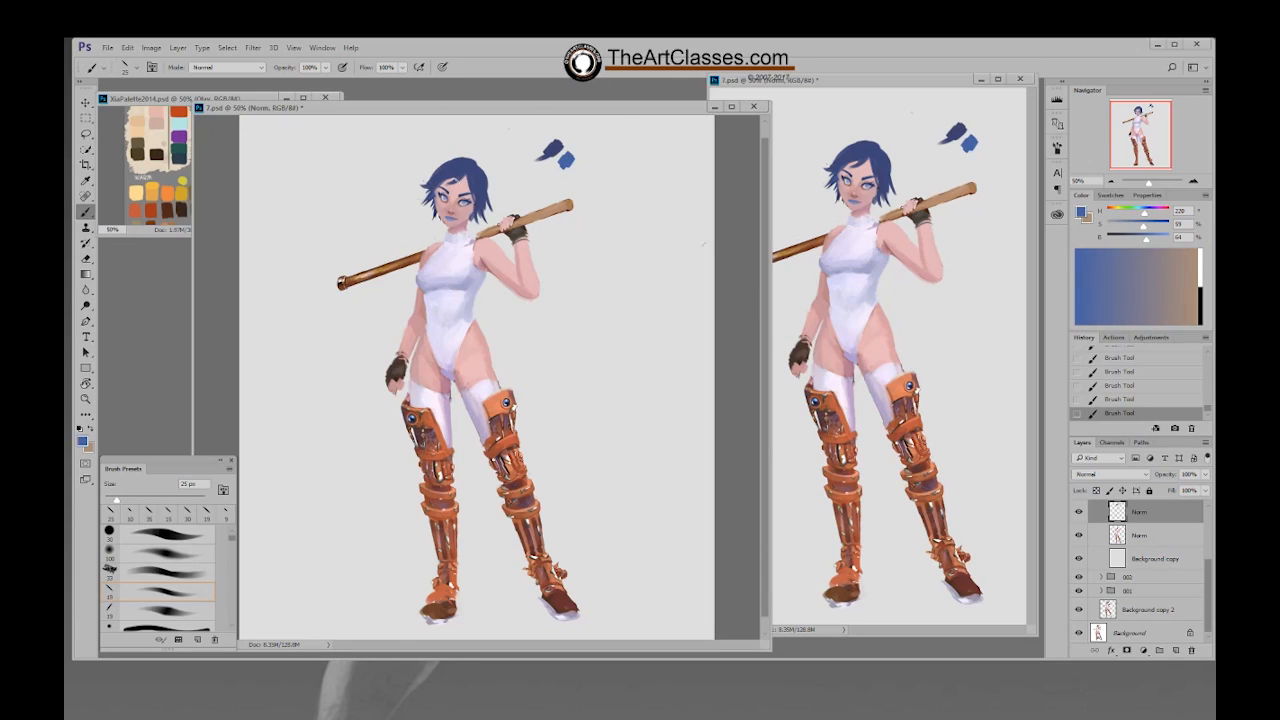
mouse_move(474, 172)
left_mouse_down()
mouse_move(481, 194)
mouse_move(480, 182)
left_mouse_up()
left_click(486, 202, "alt")
left_click(477, 182, "alt")
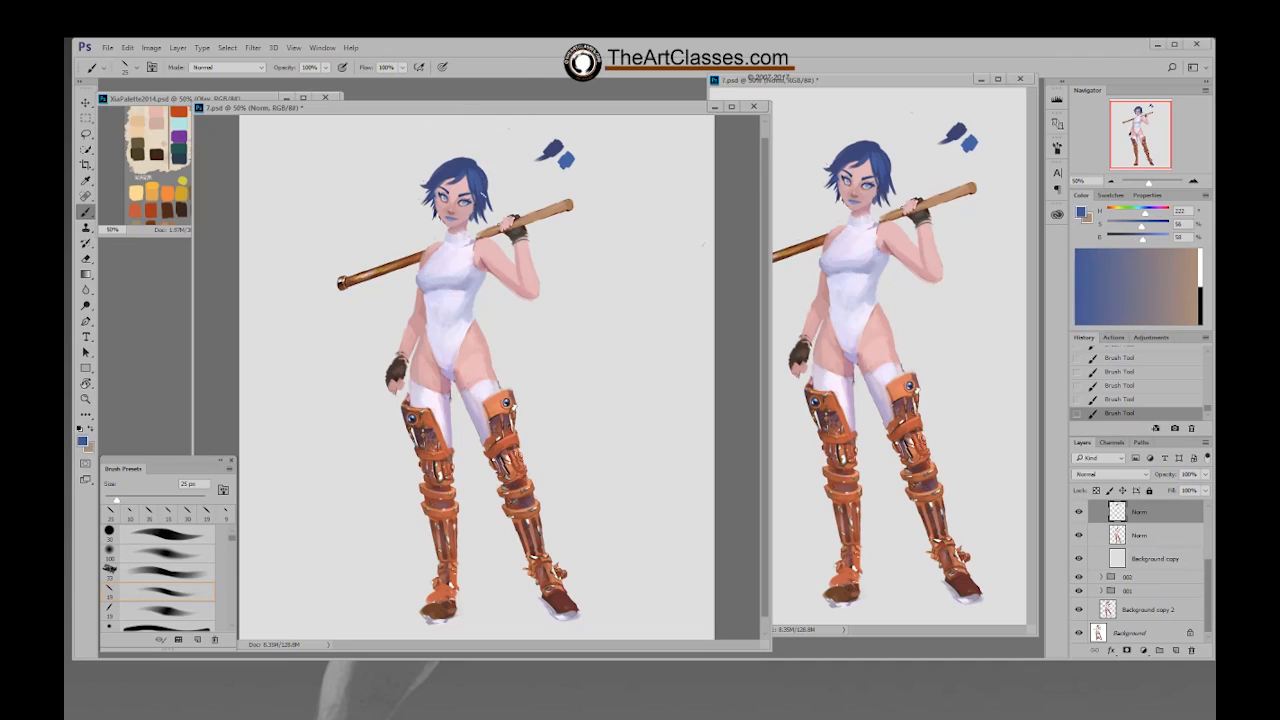
Step: Highlight the hair with a 19 px brush up to light blue (H 222, S 45, B 74), comparing with and without the last two strokes
right_click(512, 168)
left_click(611, 275)
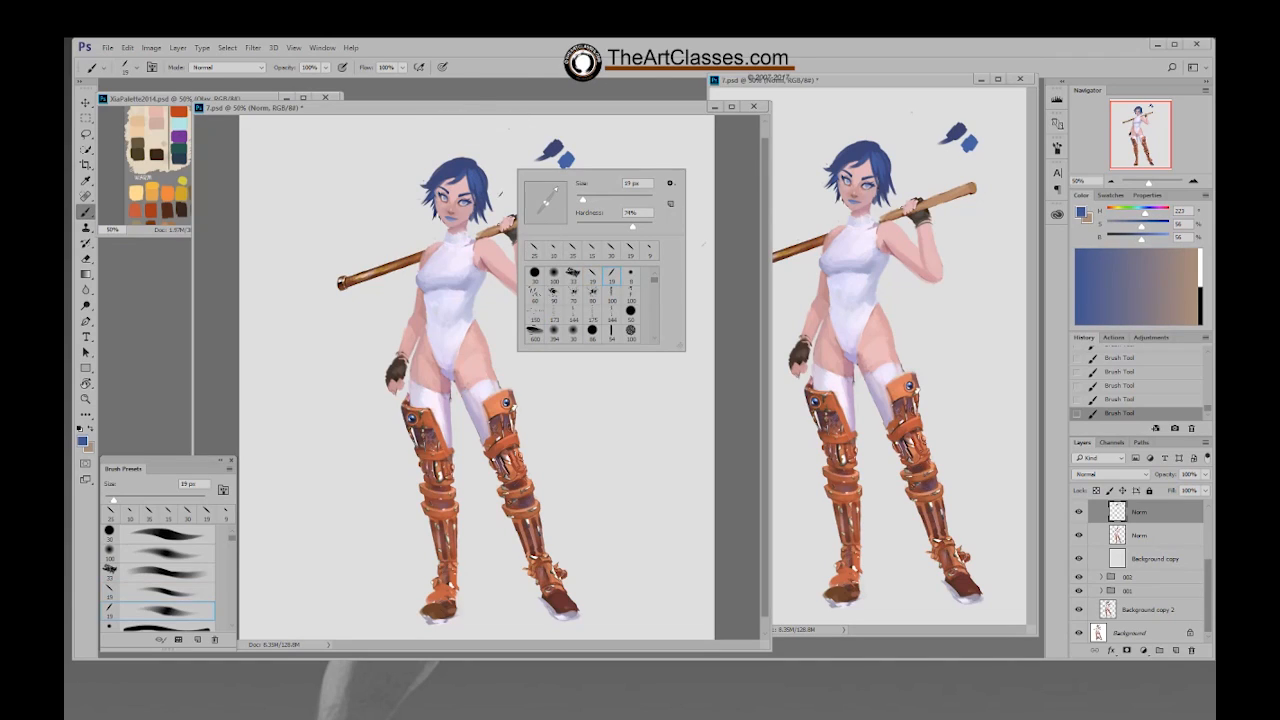
key("Return")
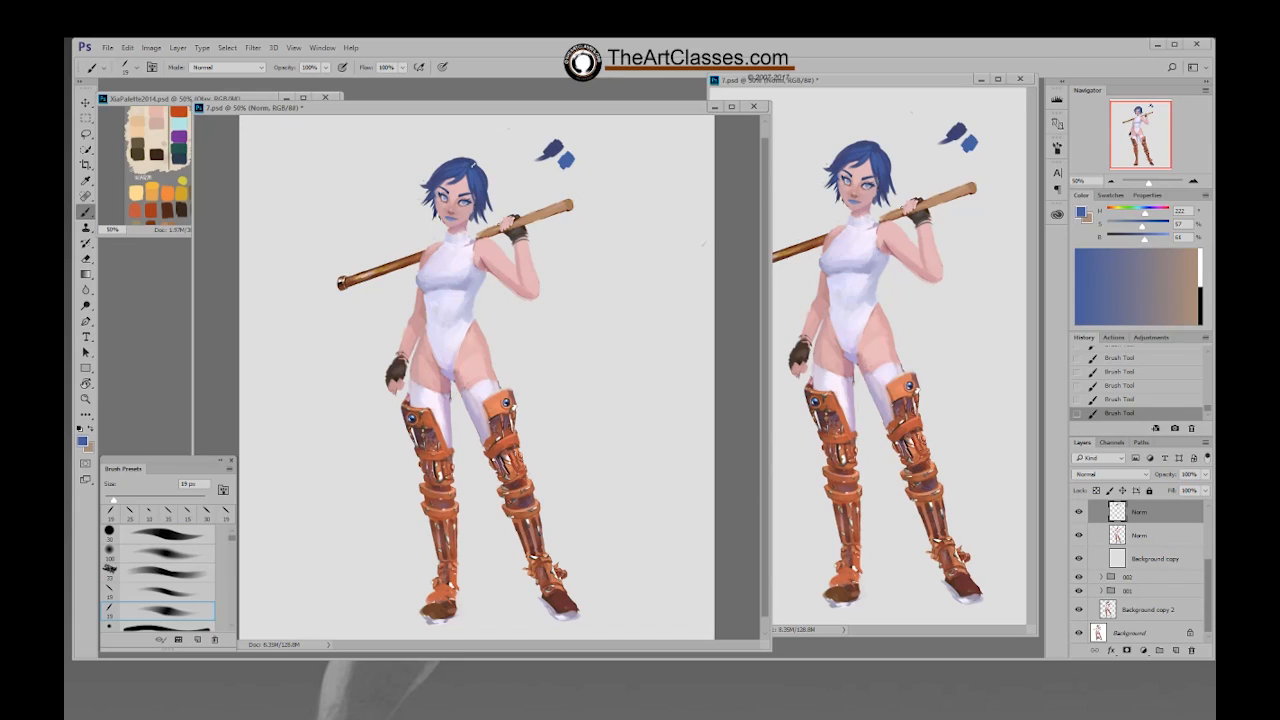
left_click_drag(1144, 239, 1134, 229)
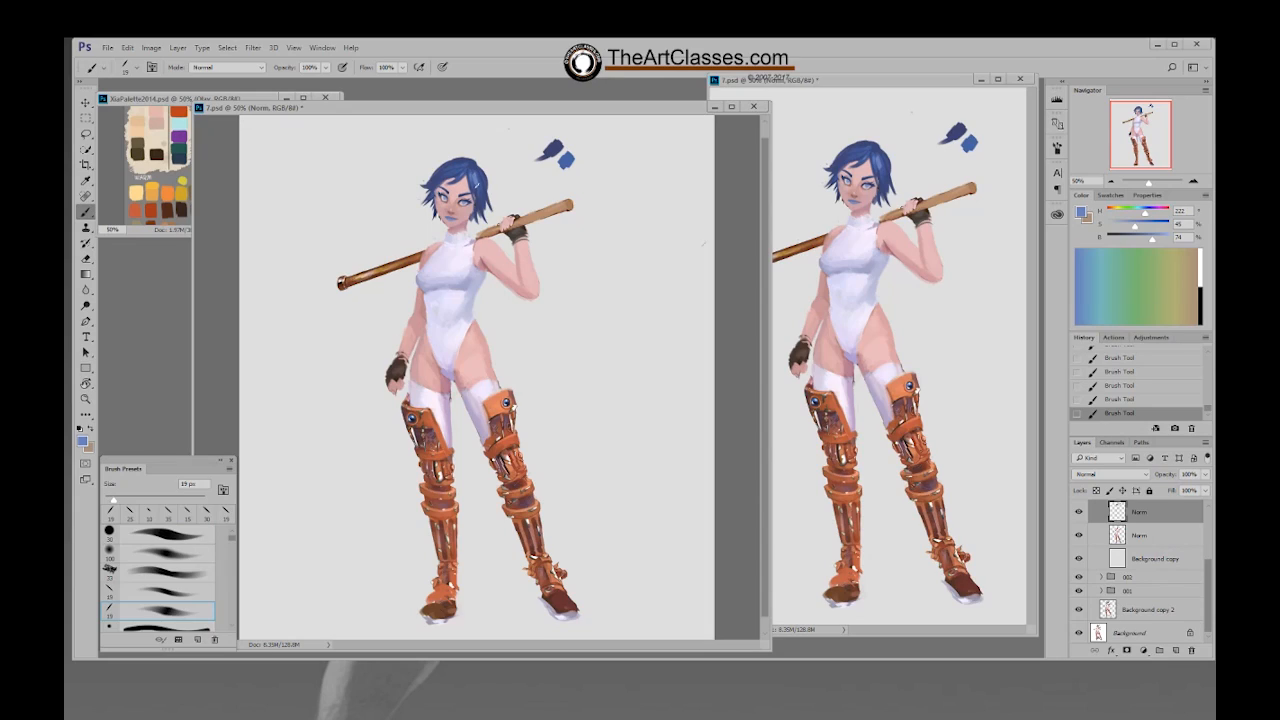
left_click(1120, 401)
left_click(1127, 387)
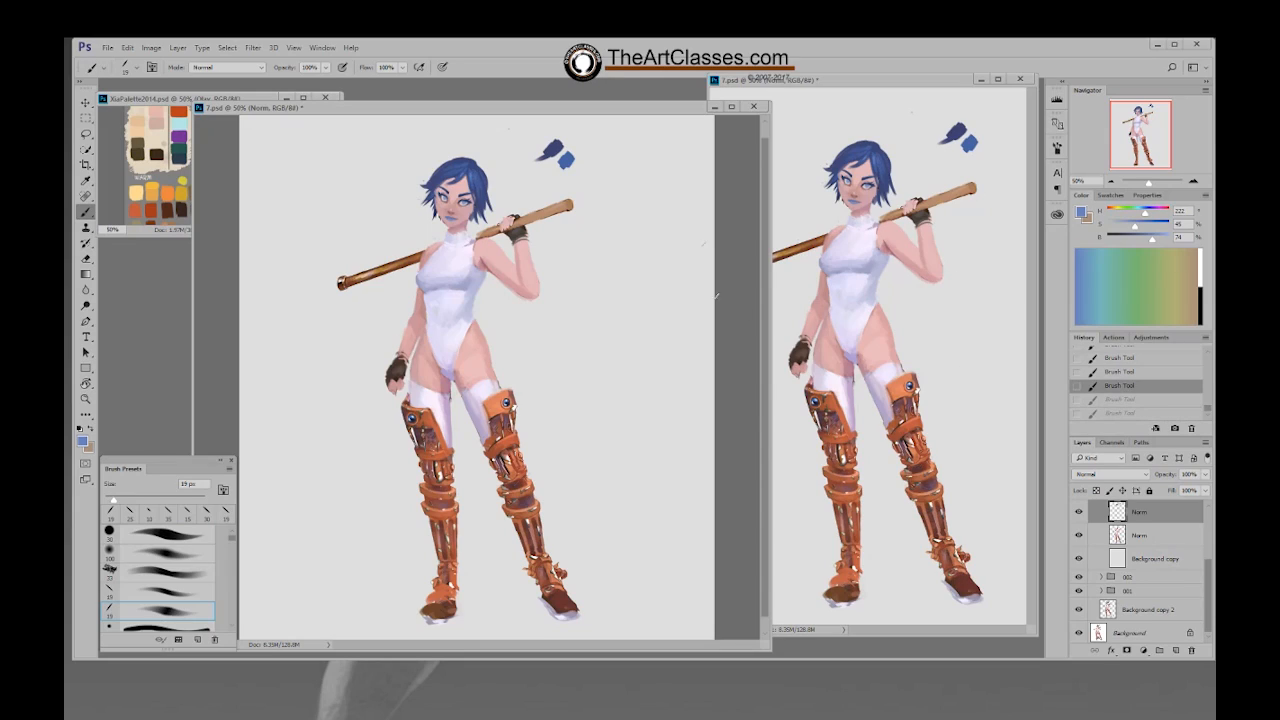
key("ctrl+shift+z")
key("ctrl+shift+z")
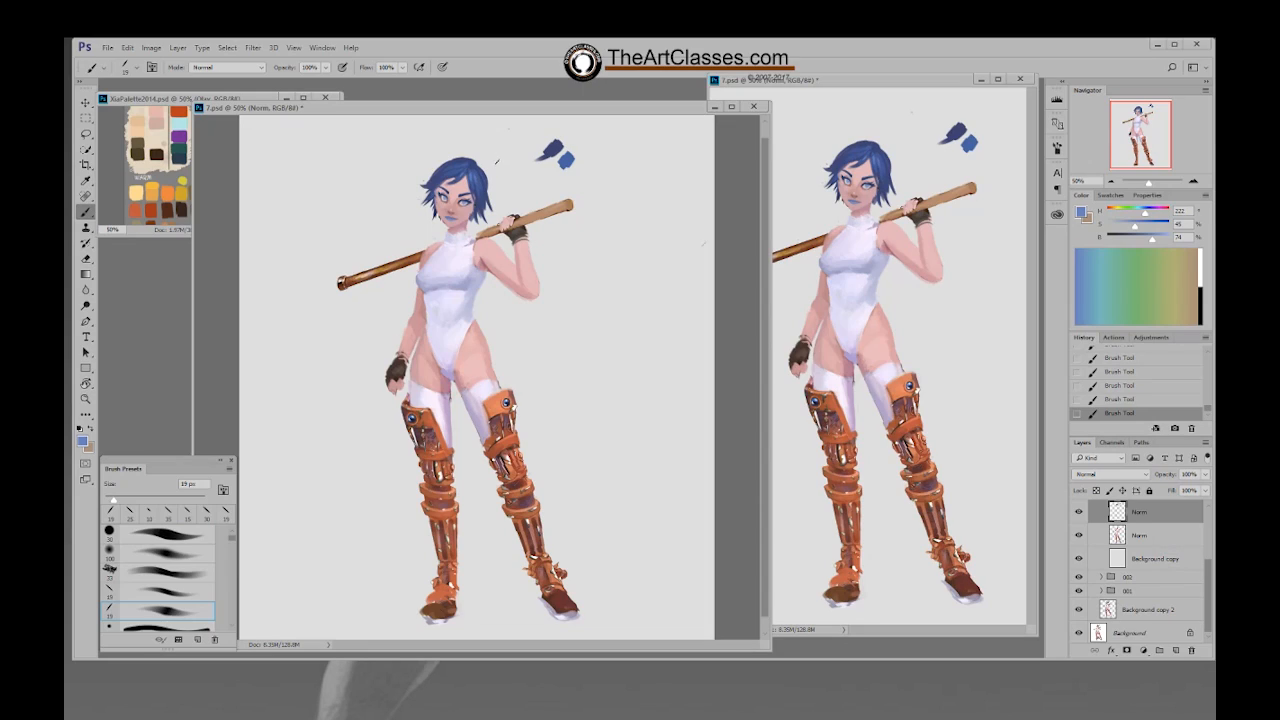
Step: Refine the crown of the hair with the other slanted 19 px brush in light and sampled dark blue
right_click(504, 165)
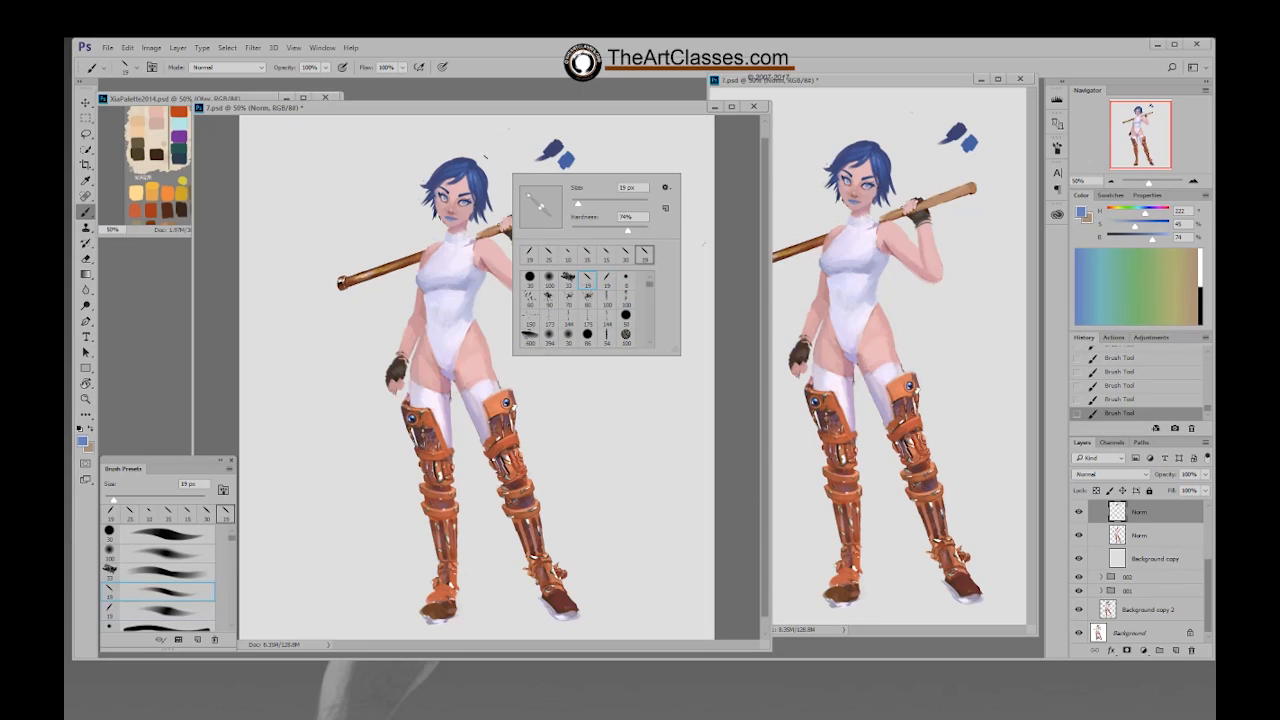
left_click_drag(474, 162, 467, 166)
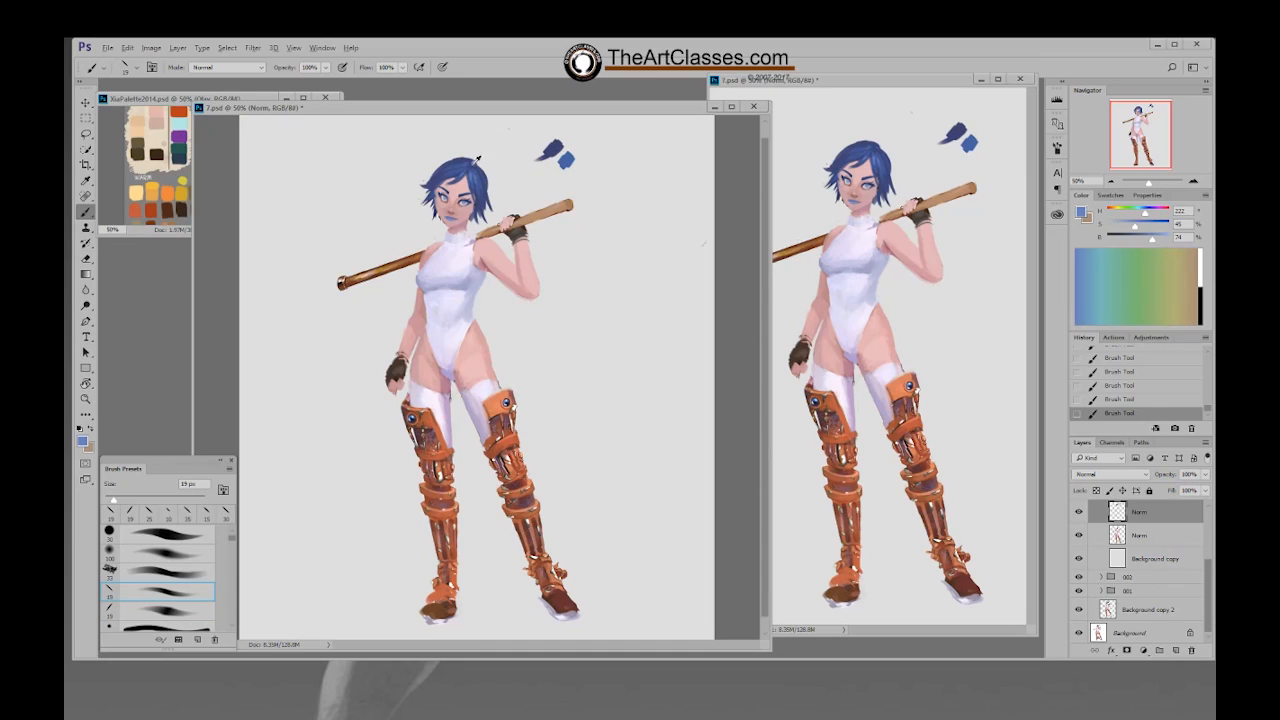
left_click(475, 162, "alt")
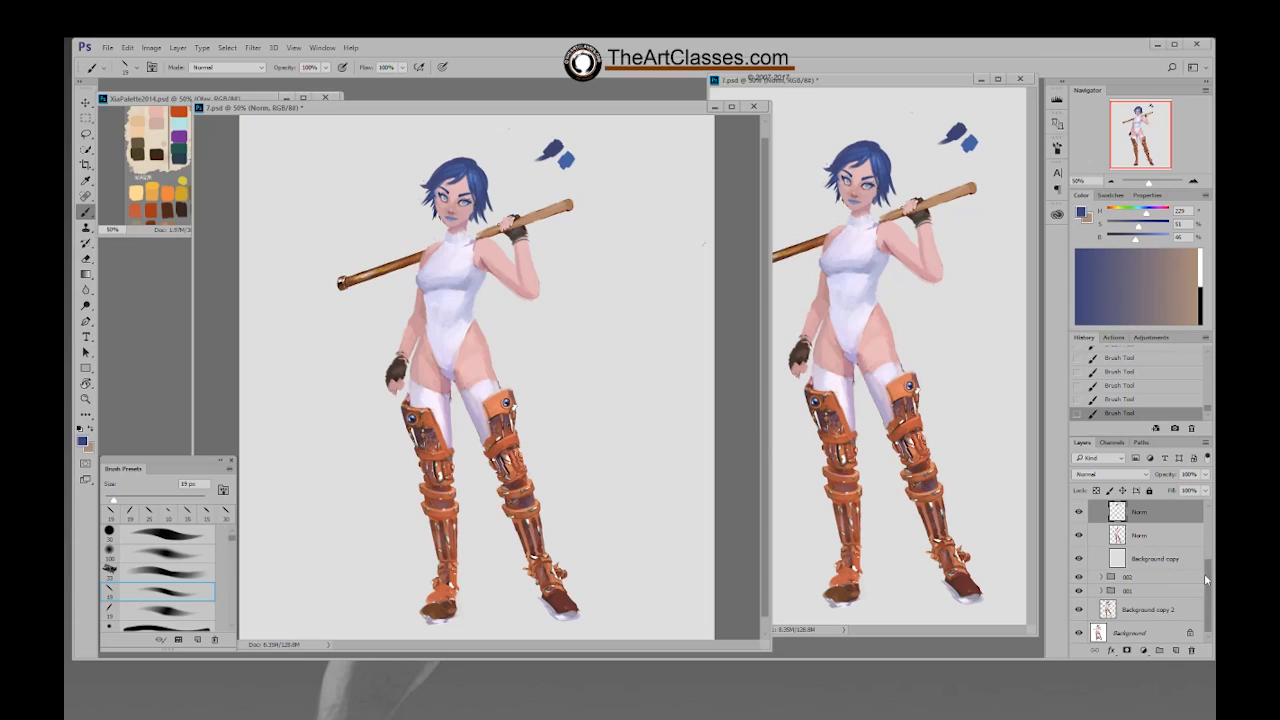
Step: Hide groups 002 and 001 and the Background copy 2 layer, then compare the image with group 002 copy off and on
scroll(1204, 573, "up", 1)
scroll(1206, 575, "up", 1)
left_click(1079, 589)
left_click(1079, 603)
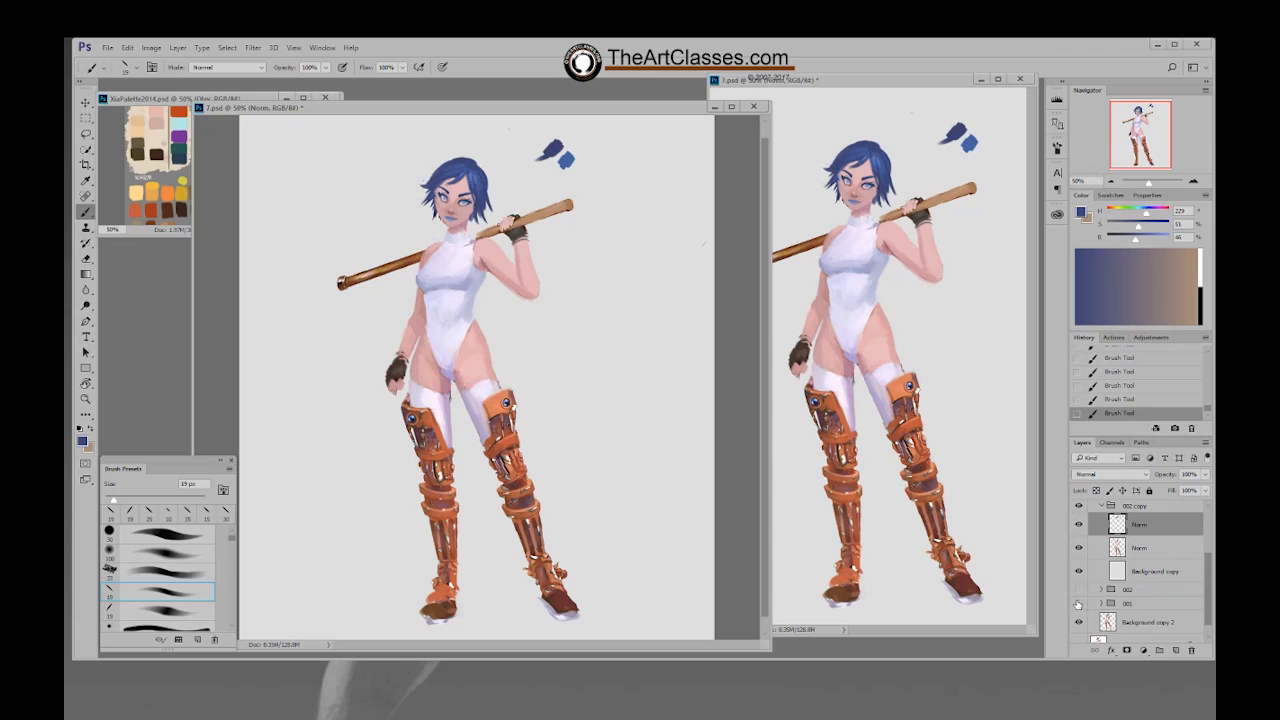
left_click(1078, 507)
left_click(1078, 507)
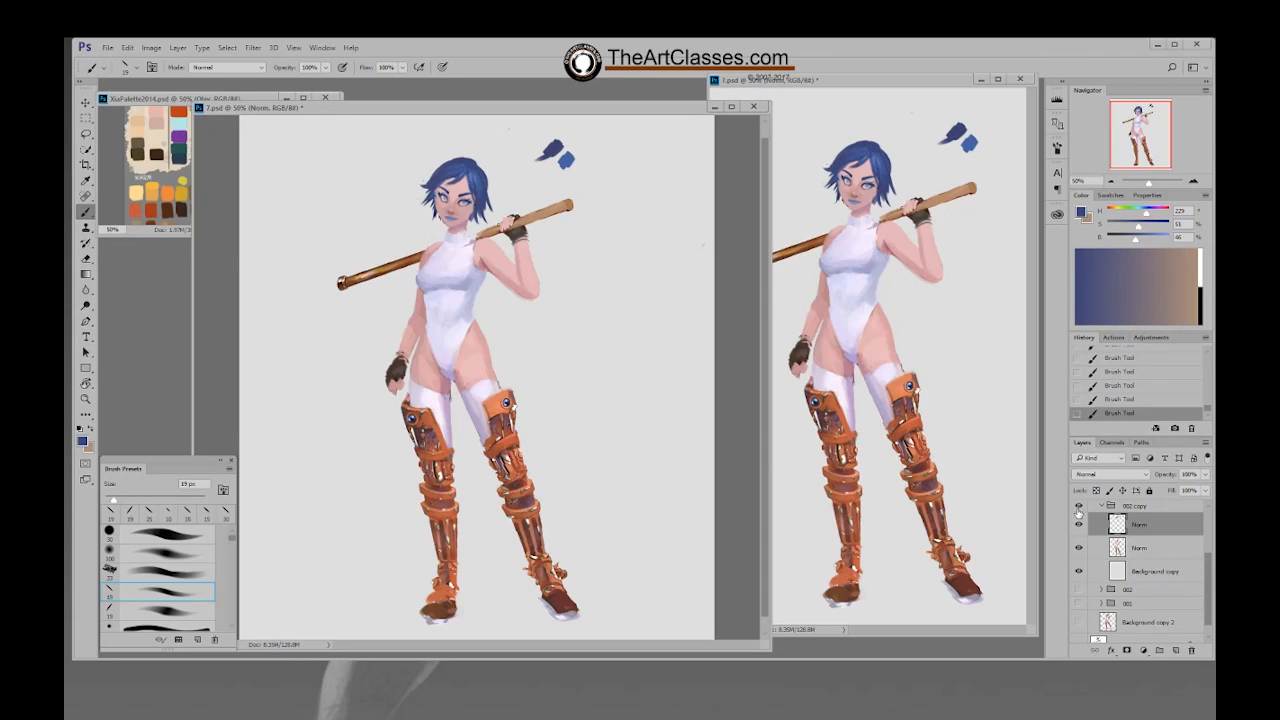
left_click(1078, 507)
left_click(1078, 507)
Step: Create a new layer named Norm and paint a cat-eared hat over the hair in orange-brown sampled from the boots
key("ctrl+shift+n")
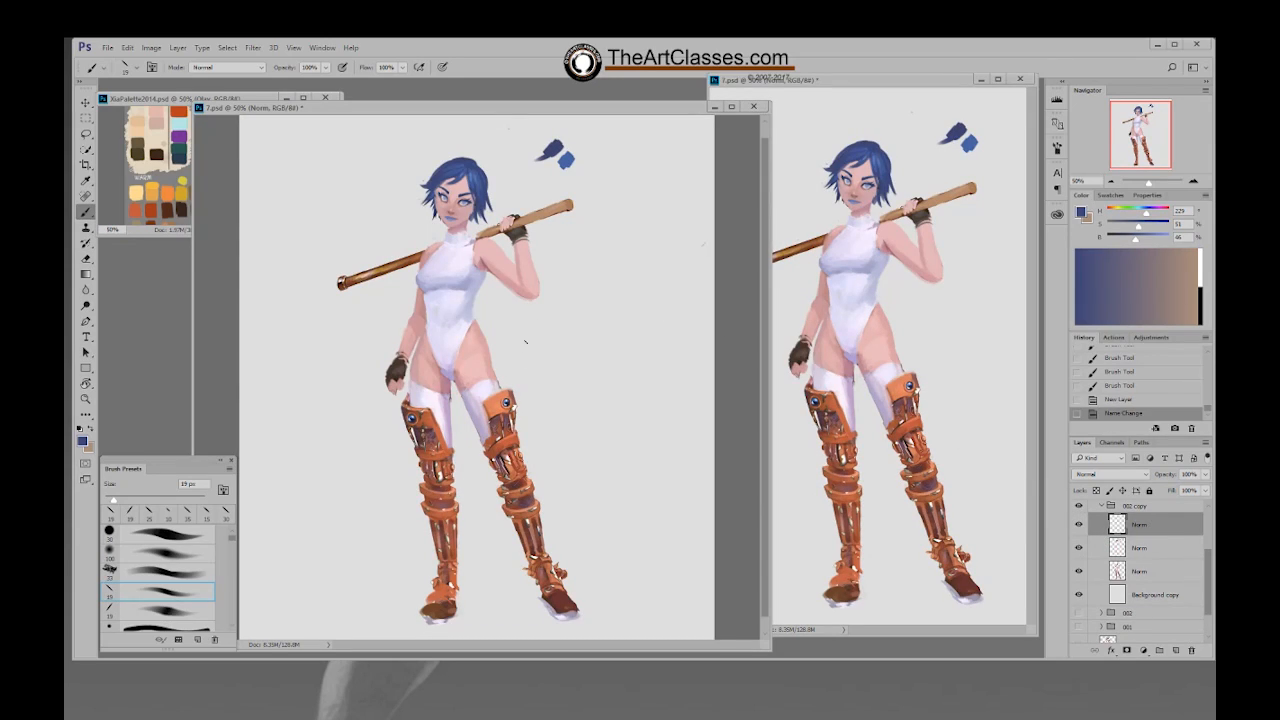
left_click(516, 436, "alt")
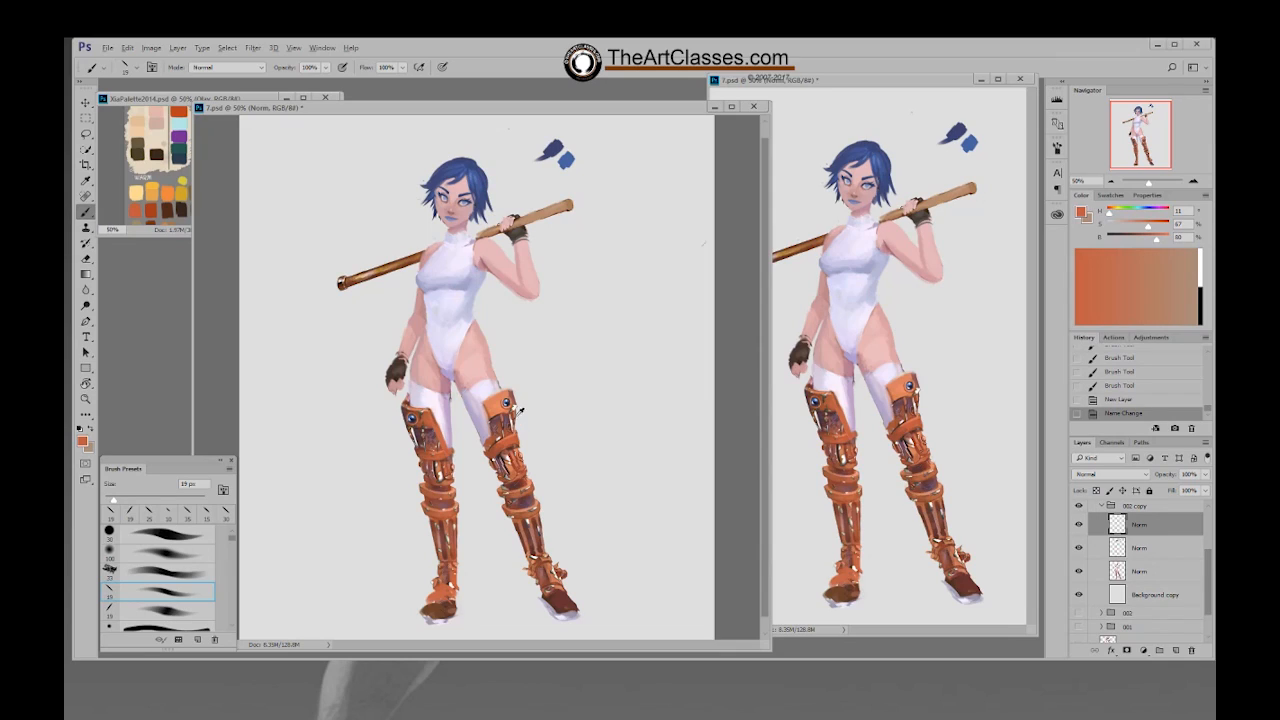
left_click(500, 445, "alt")
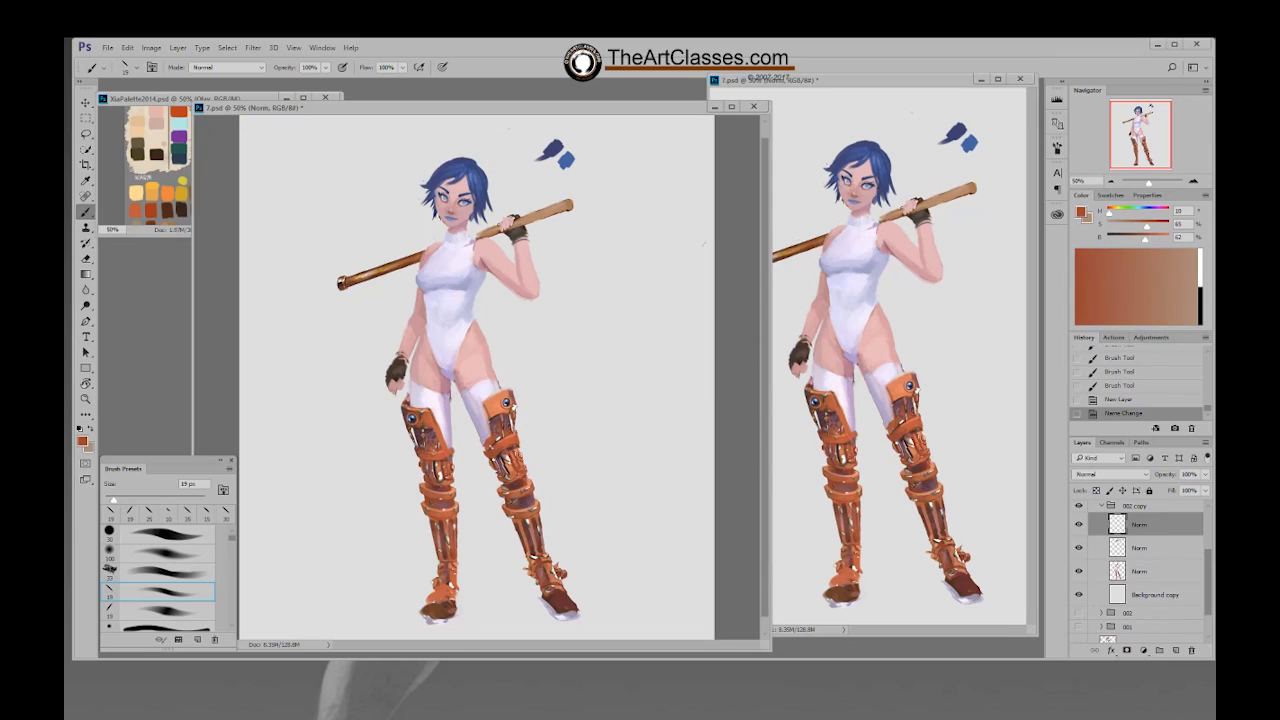
key("bracketright")
left_click_drag(486, 168, 488, 176)
mouse_move(485, 172)
left_mouse_down()
mouse_move(490, 182)
mouse_move(438, 146)
mouse_move(446, 136)
mouse_move(500, 154)
mouse_move(434, 162)
mouse_move(454, 152)
left_mouse_up()
Step: Clean up the outline of the hat's ears with the eraser at 25 px
key("e")
key("bracketleft")
key("bracketright")
key("bracketright")
key("bracketright")
key("bracketright")
left_click(447, 139)
left_click(447, 139)
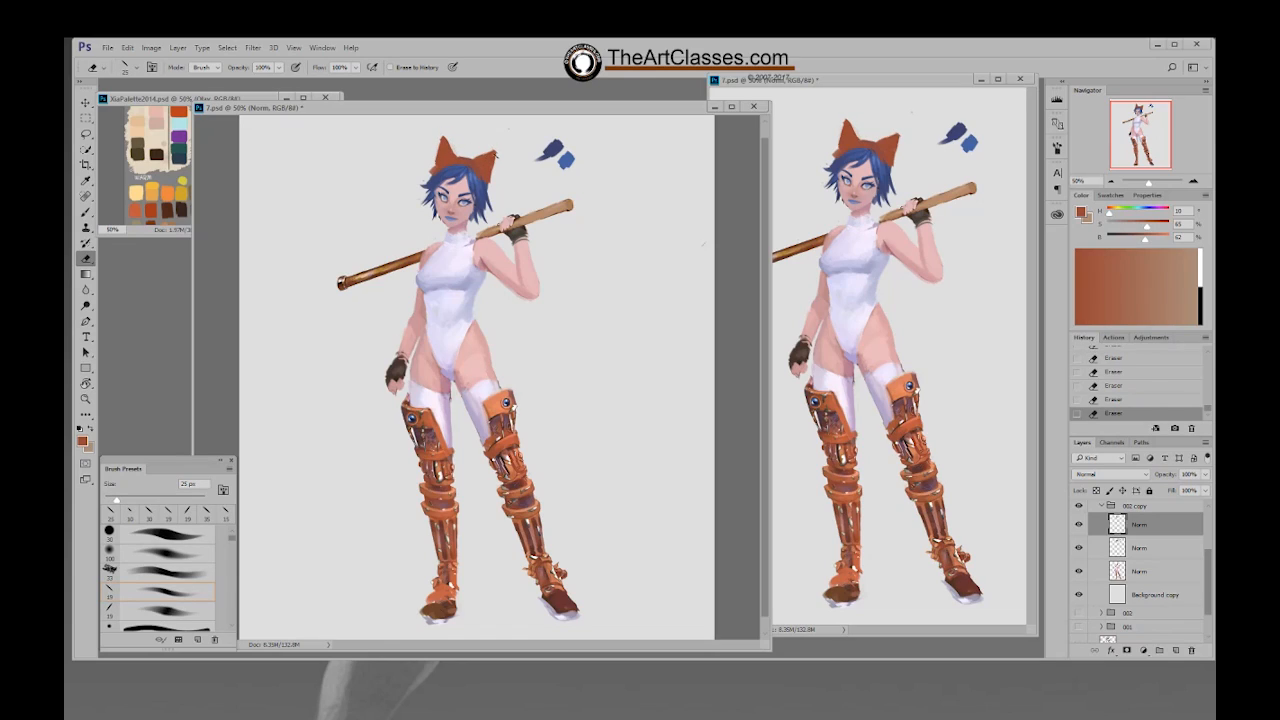
Step: Extend the hat down beside the hair on the raised-arm side in sampled reddish brown
key("b")
left_click(486, 166, "alt")
left_click(484, 180)
left_click_drag(485, 180, 488, 174)
left_click_drag(486, 180, 489, 173)
left_click_drag(487, 181, 490, 172)
left_click_drag(488, 180, 491, 172)
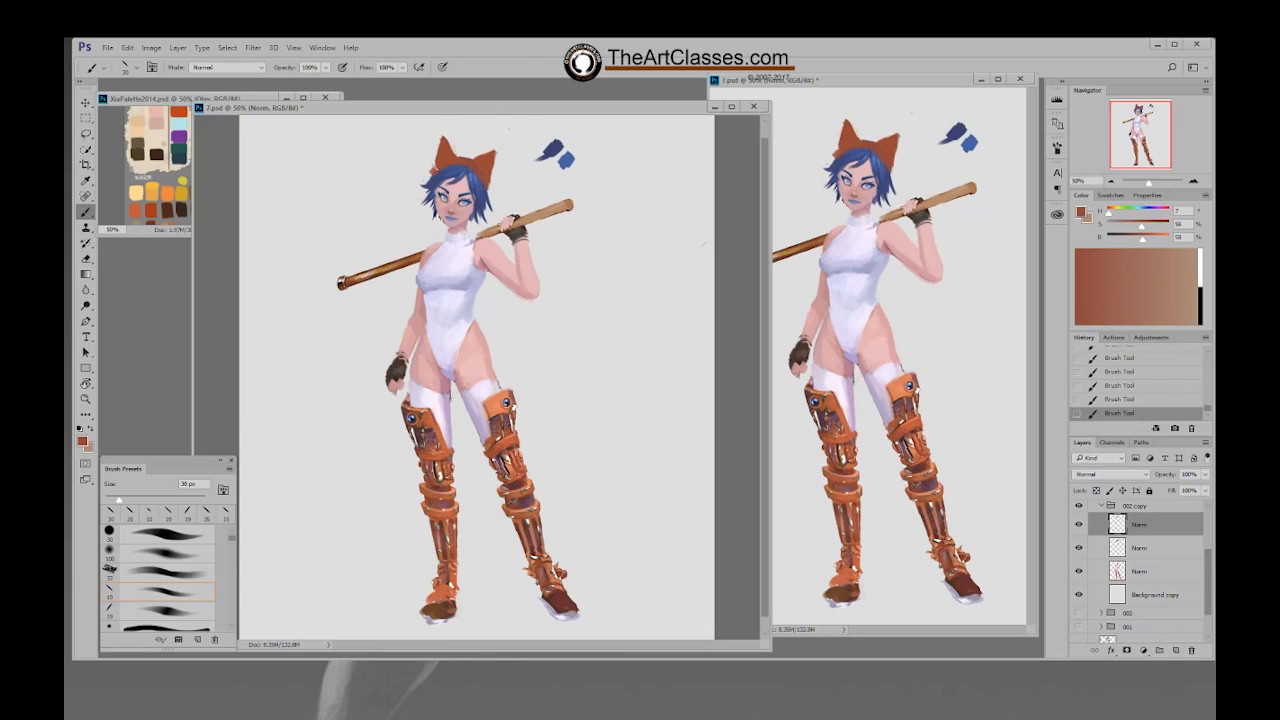
Step: Paint a narrow strap hanging from the hat on the lowered-arm side in browns sampled from the knee guard and hat
key("bracketleft")
left_click_drag(433, 213, 430, 238)
left_click(414, 410, "alt")
left_click_drag(432, 216, 430, 238)
left_click(491, 174, "alt")
left_click(482, 165, "alt")
Step: Shade the hat's ear on the lowered-arm side with a 35 px brush in dark red-brown (H 3, S 55, B 39)
left_click(519, 395, "alt")
key("bracketright")
key("bracketright")
left_click_drag(1141, 238, 1143, 230)
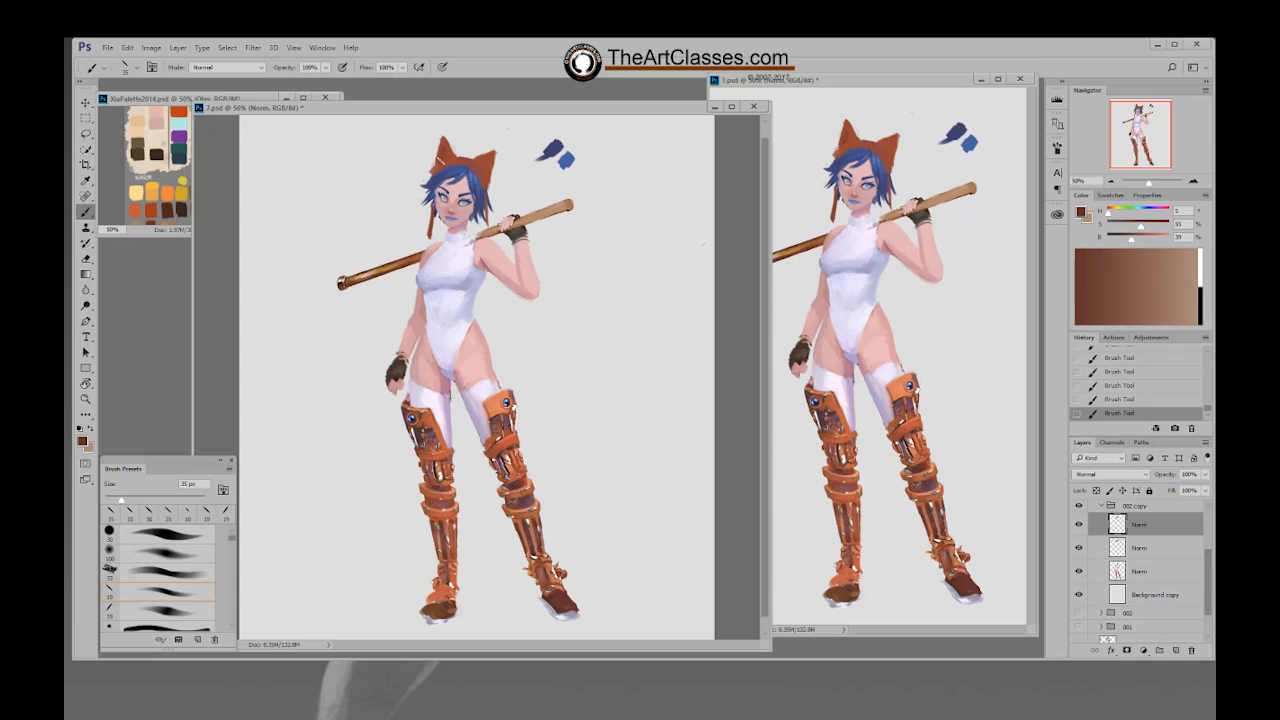
left_click_drag(438, 161, 443, 148)
left_click(447, 150, "alt")
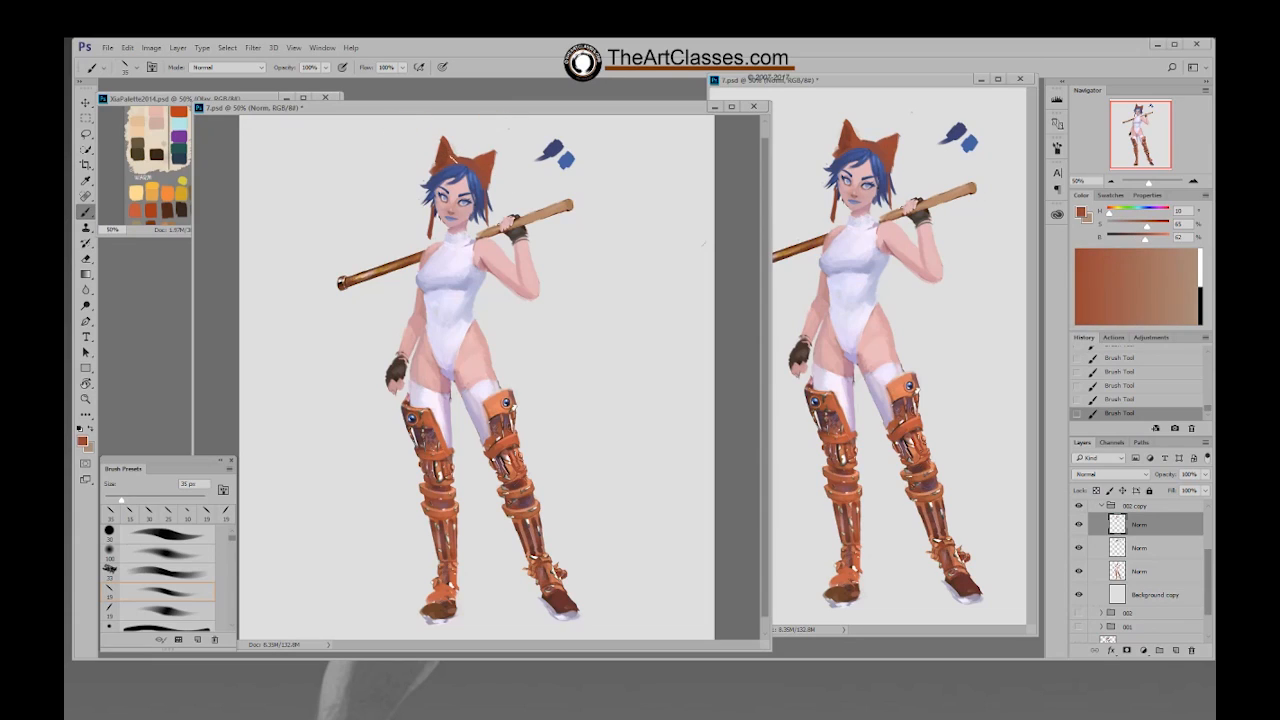
Step: Blend the shading on the hat and its ears with a 19 px brush in sampled mid brown and orange-brown
left_click(452, 152, "alt")
right_click(435, 175)
left_click(571, 257)
key("Return")
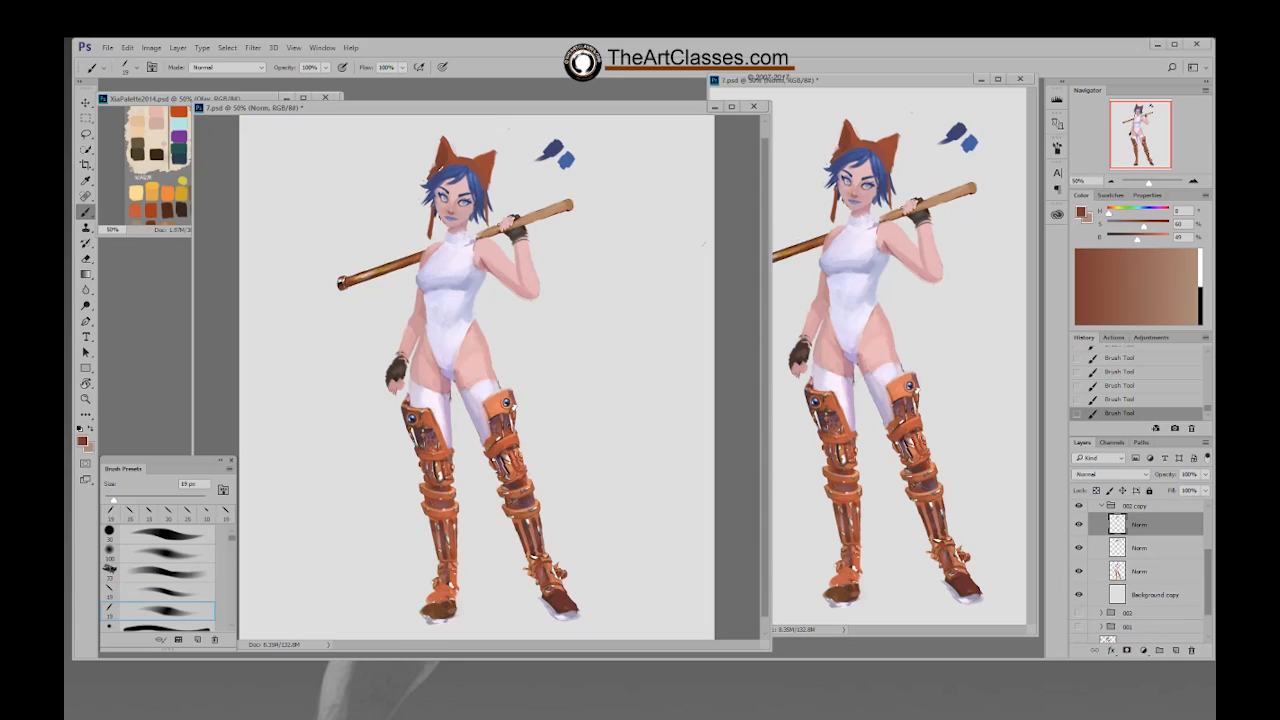
left_click(476, 163, "alt")
left_click(455, 152, "alt")
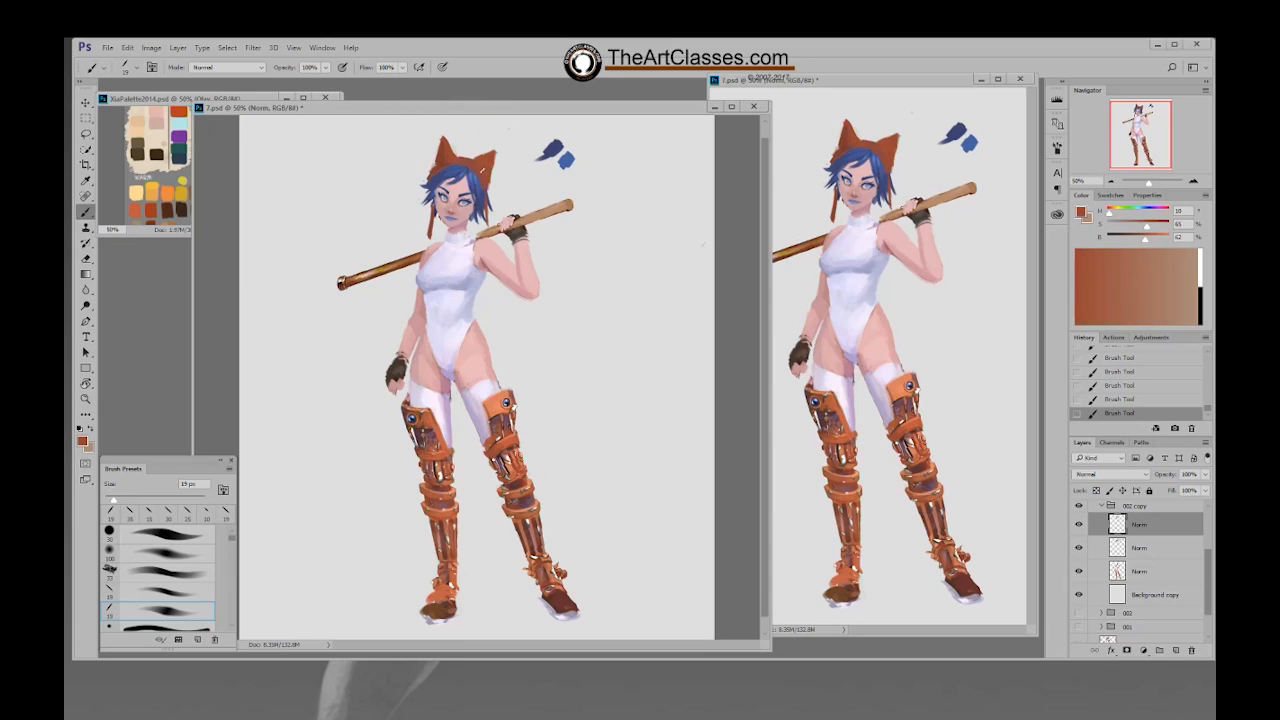
Step: Blend the shading across the hat's crown and ear bases with a 19 px brush in sampled reddish browns
left_click(441, 166, "alt")
left_click(466, 162, "alt")
left_click(466, 170, "alt")
left_click_drag(476, 162, 483, 176)
left_click(478, 158, "alt")
left_click(442, 155, "alt")
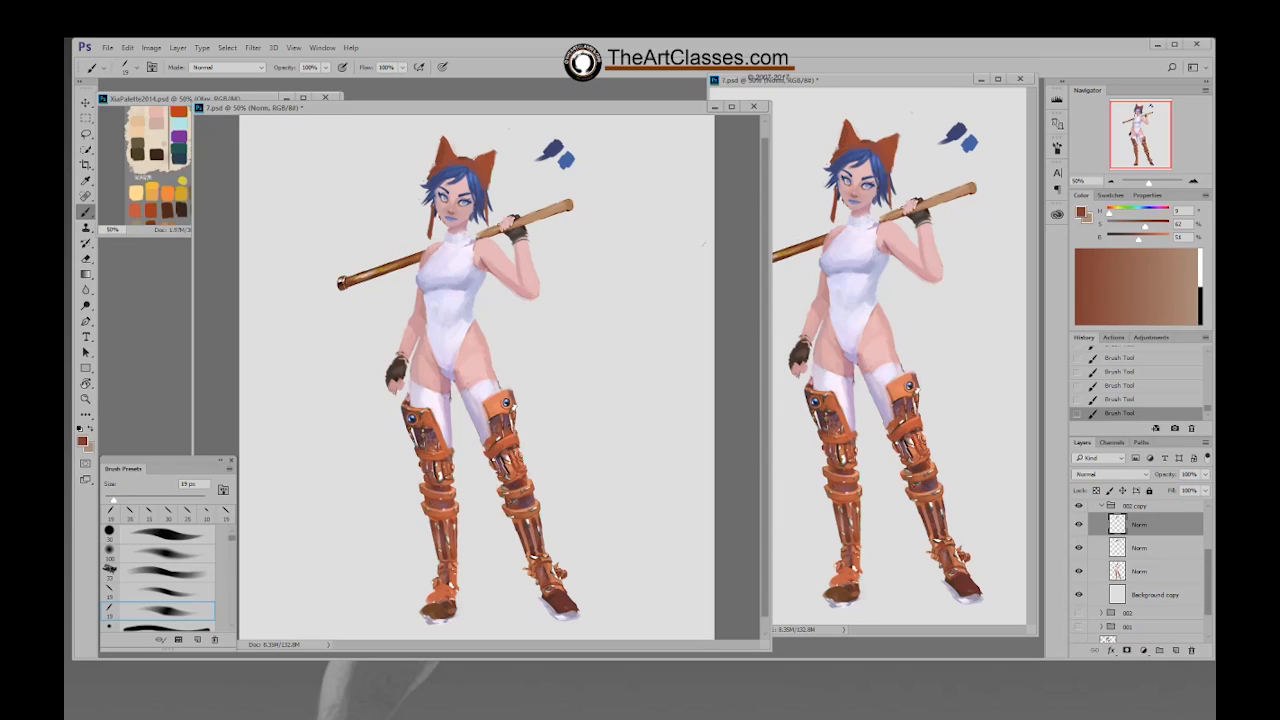
Step: Paint a goggle shape across the front of the hat on a new layer in bluish grey (H 223, S 7, B 53)
left_click_drag(1138, 239, 1130, 226)
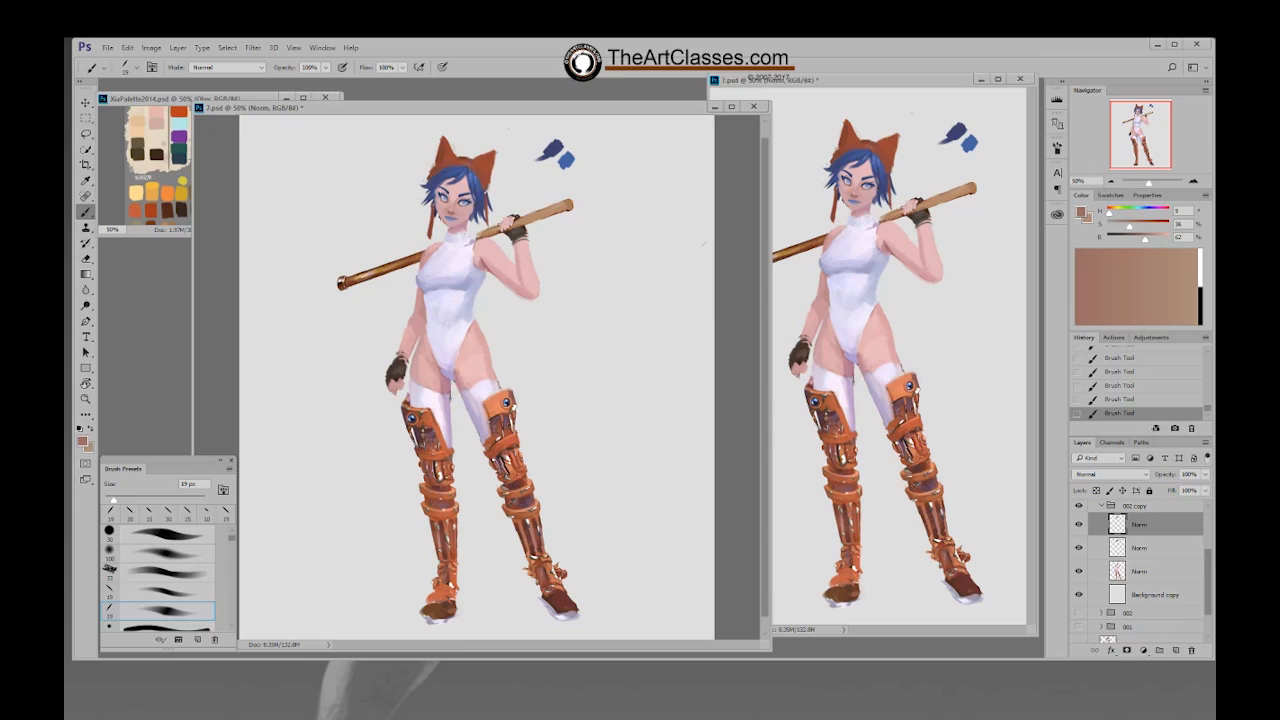
right_click(496, 192)
left_click(568, 302)
key("Return")
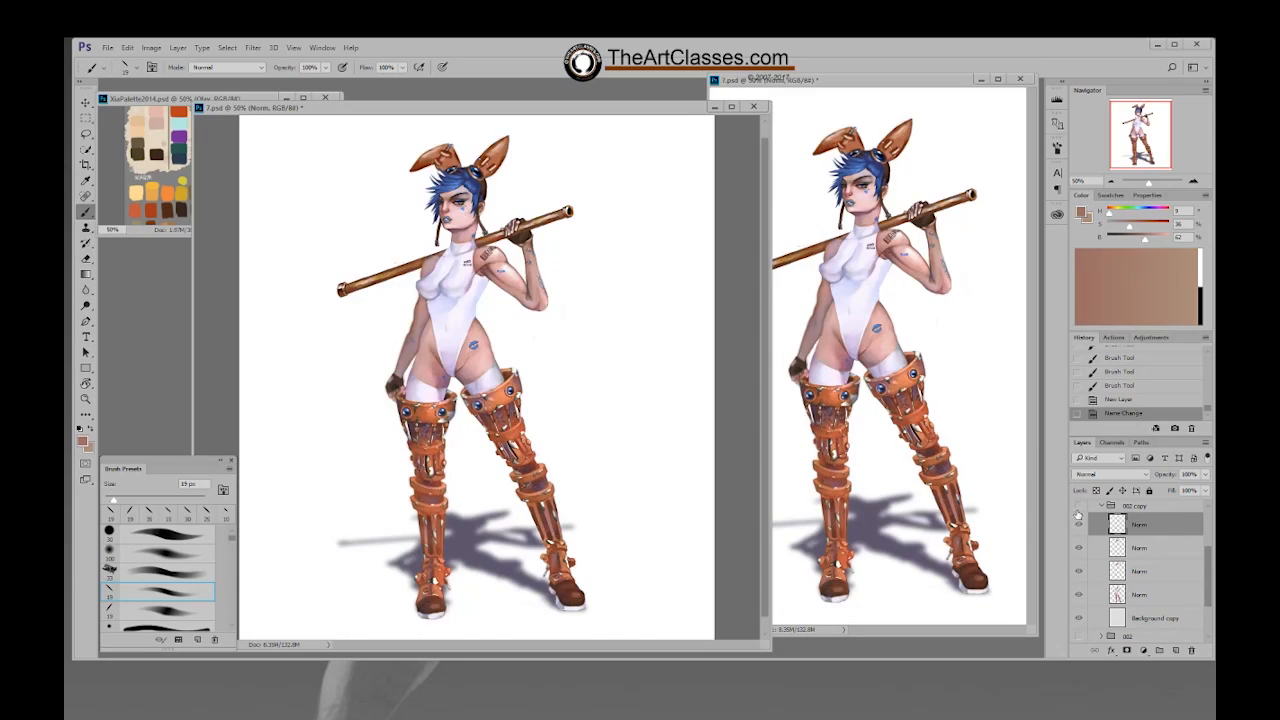
left_click(1078, 514)
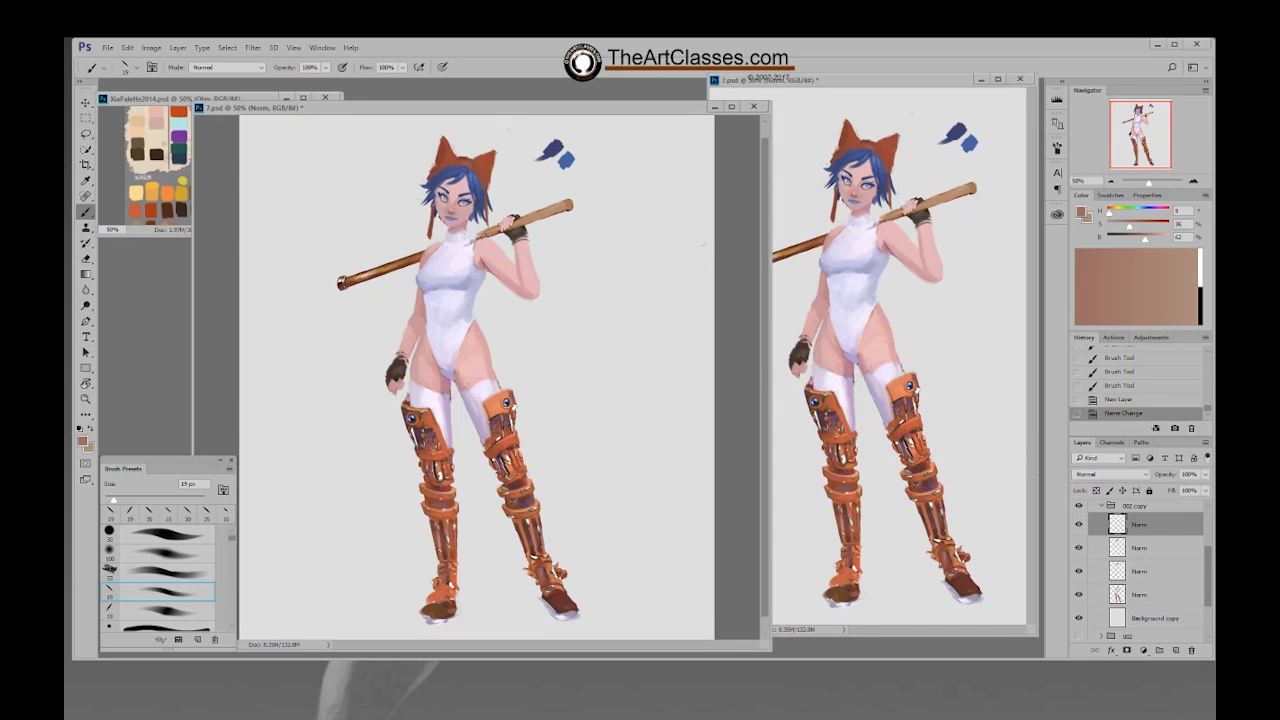
mouse_move(1129, 226)
left_mouse_down()
mouse_move(1107, 226)
mouse_move(1141, 245)
left_mouse_up()
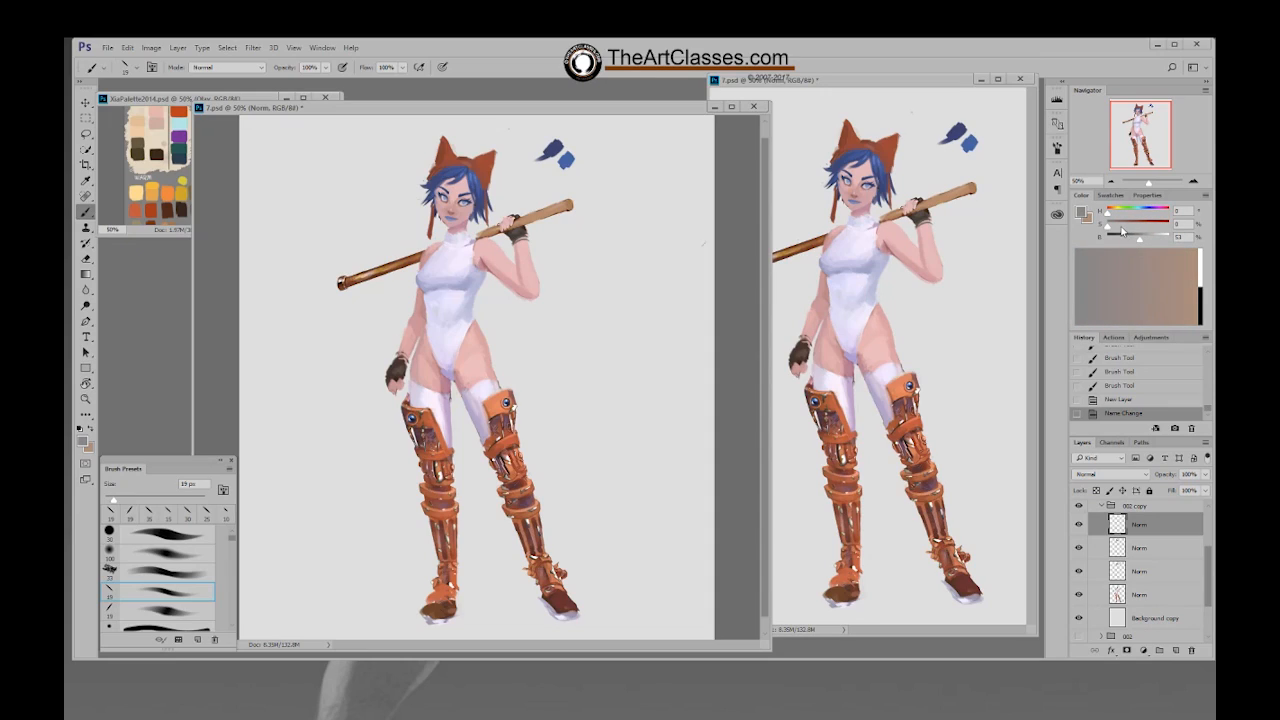
left_click(484, 186, "alt")
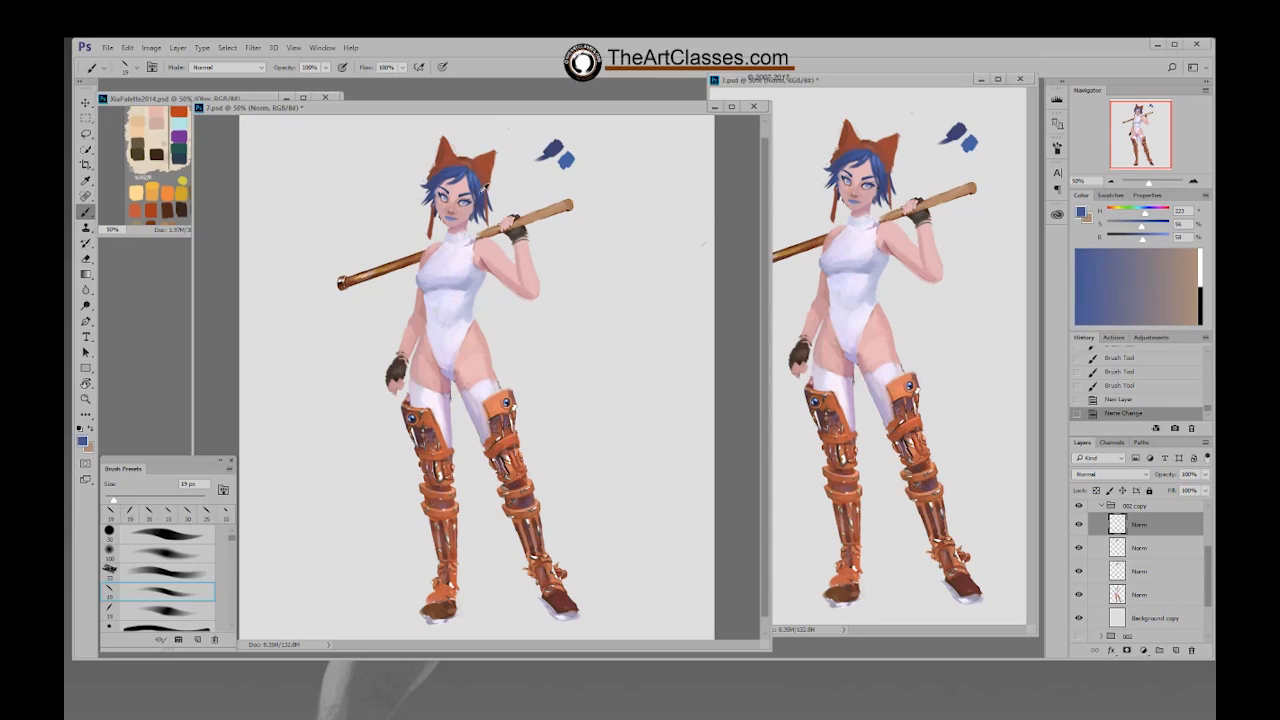
left_click_drag(1141, 226, 1109, 228)
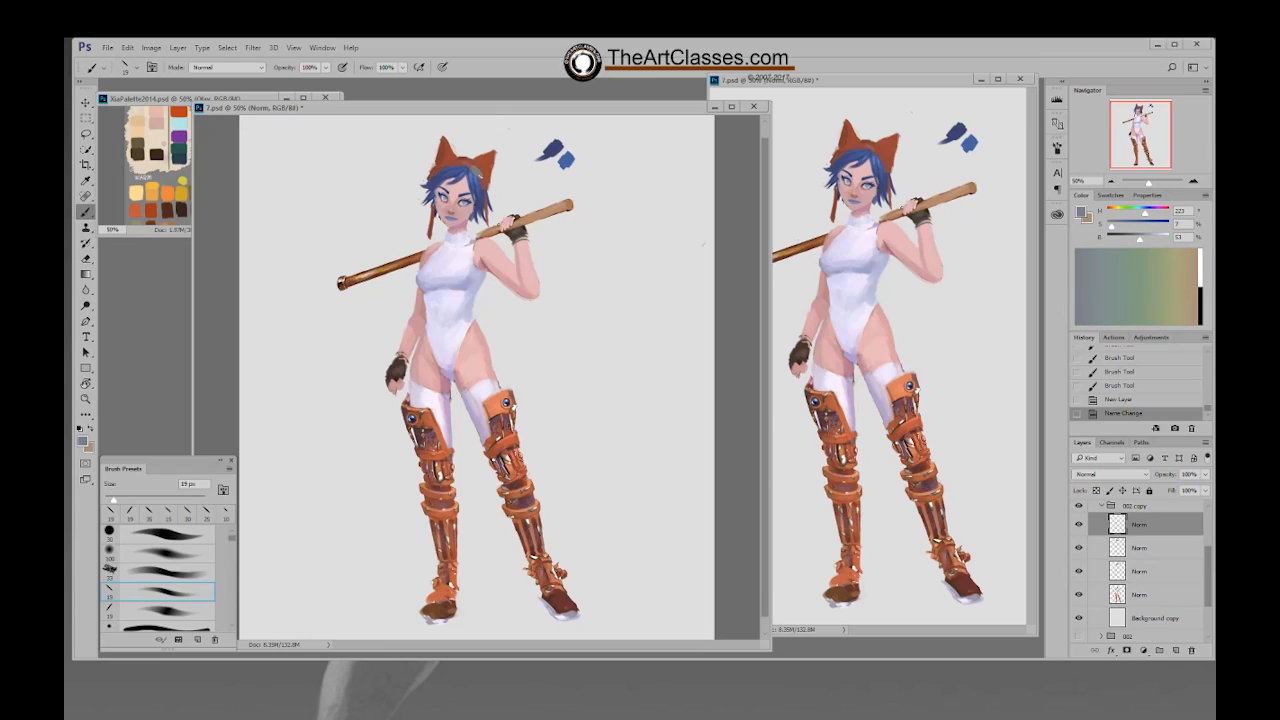
left_click(880, 156)
left_click(853, 149)
left_click_drag(468, 170, 458, 166)
Step: Define the goggles' edges above the hair in sampled hat brown and dark reddish brown (S 66, B 42)
left_click(441, 158, "alt")
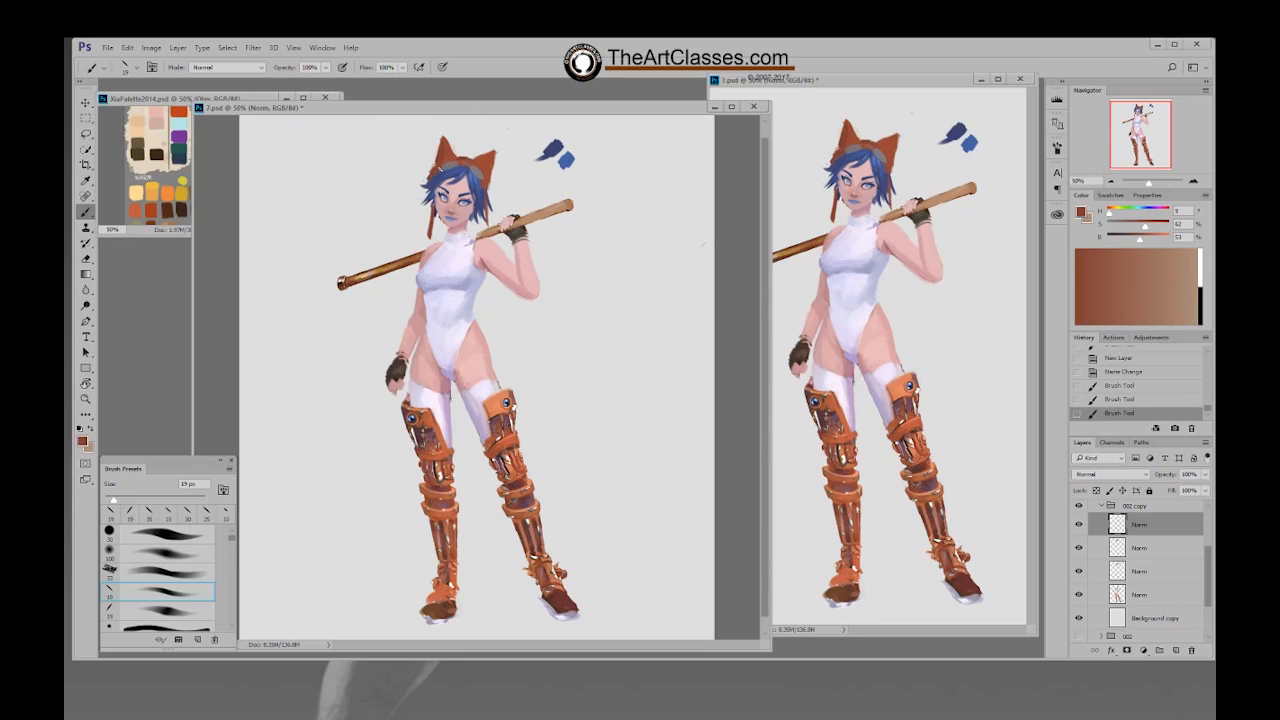
left_click(442, 171)
left_click(460, 172)
left_click_drag(1140, 239, 1147, 226)
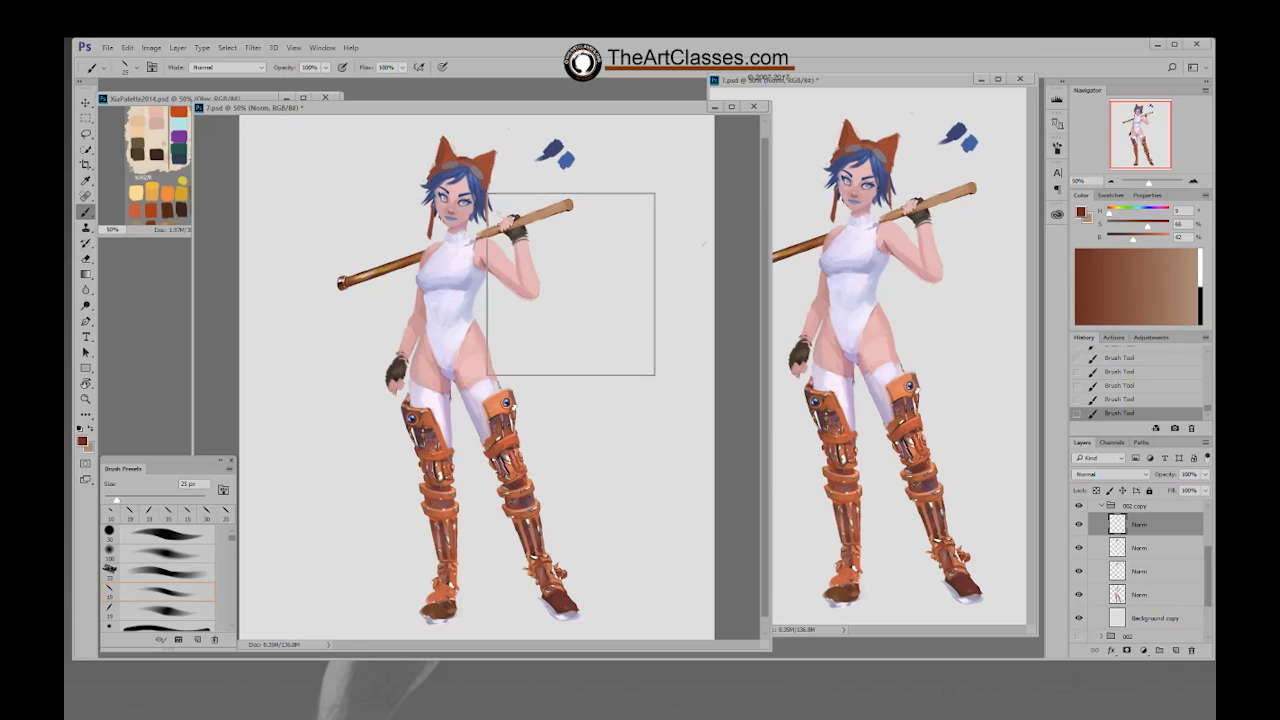
right_click(464, 176)
left_click(541, 272)
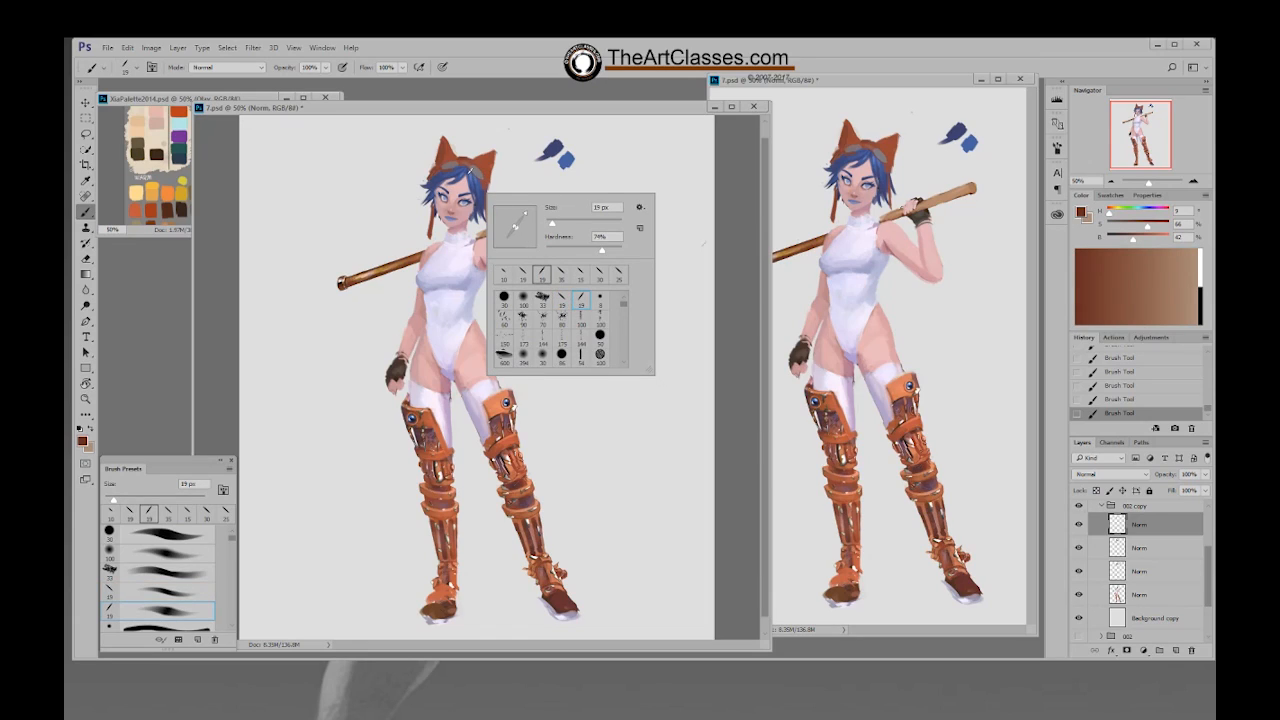
left_click(464, 176)
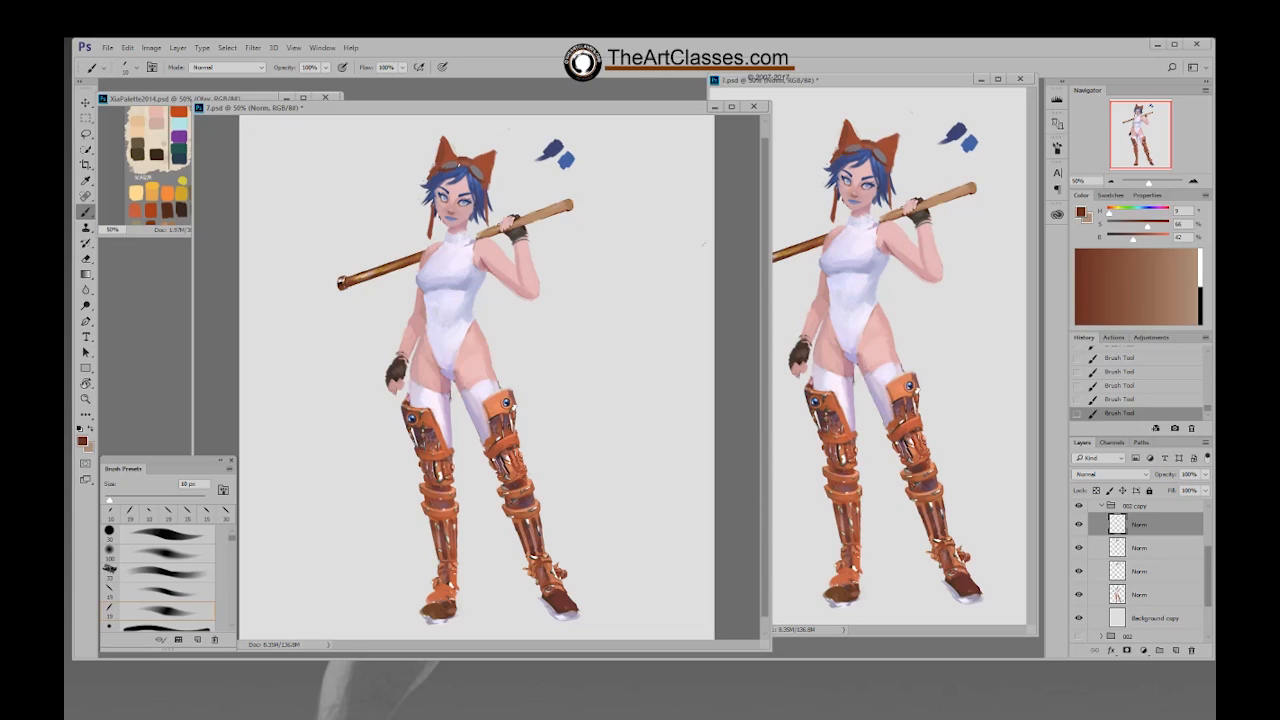
Step: Add light grey highlights (H 300, S 4, B 75) to the goggles with a 15 px brush
left_click(482, 170, "alt")
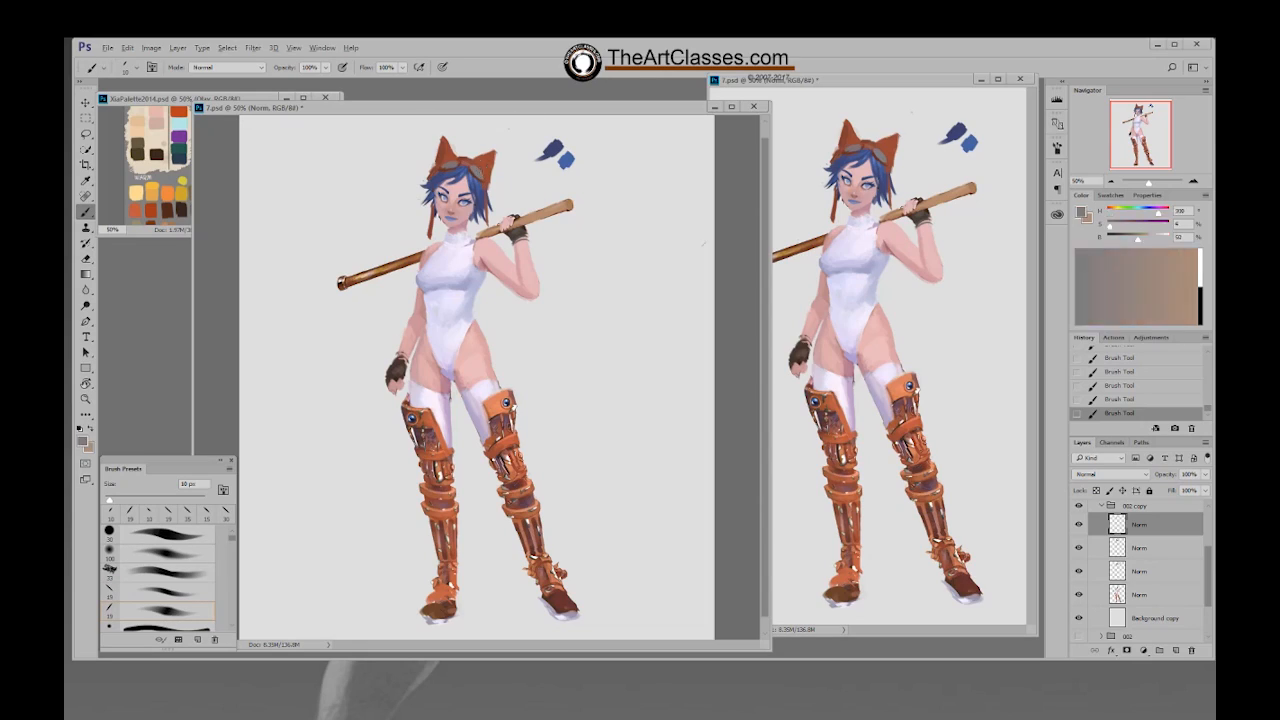
left_click(1146, 240)
key("bracketright")
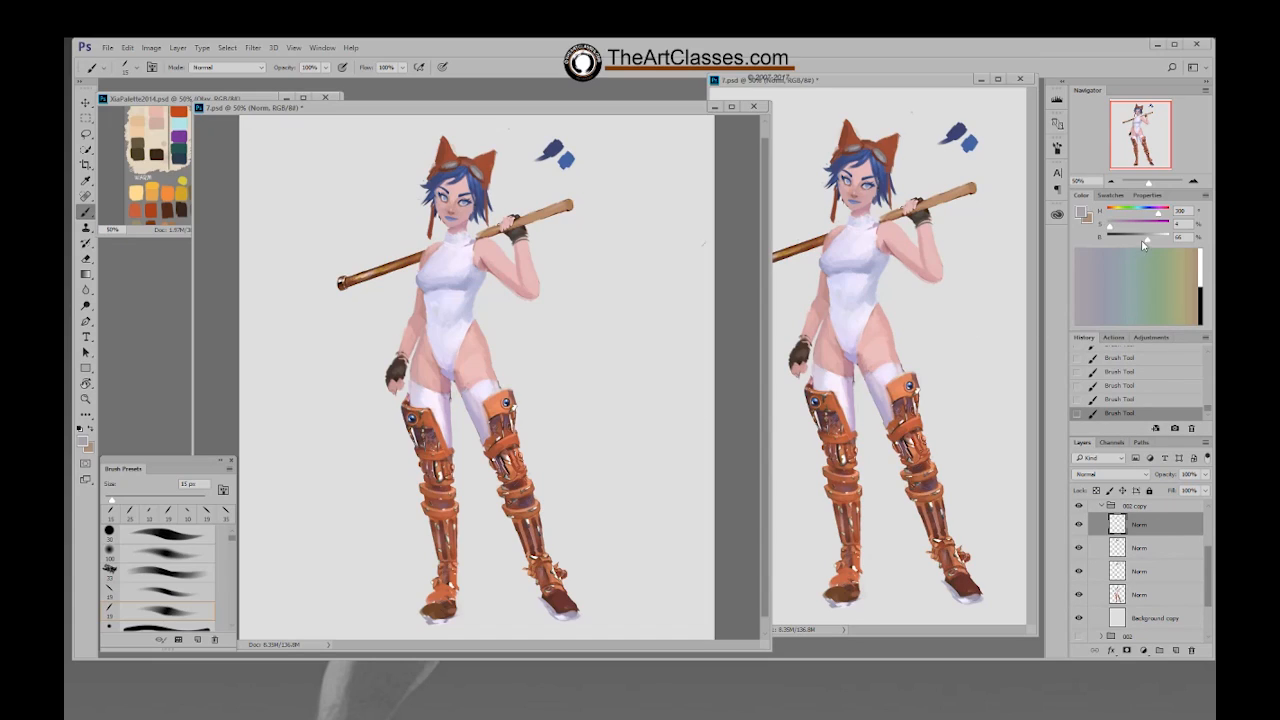
left_click_drag(1147, 240, 1152, 240)
right_click(547, 219)
left_click(623, 323)
key("Return")
key("bracketleft")
left_click(479, 170)
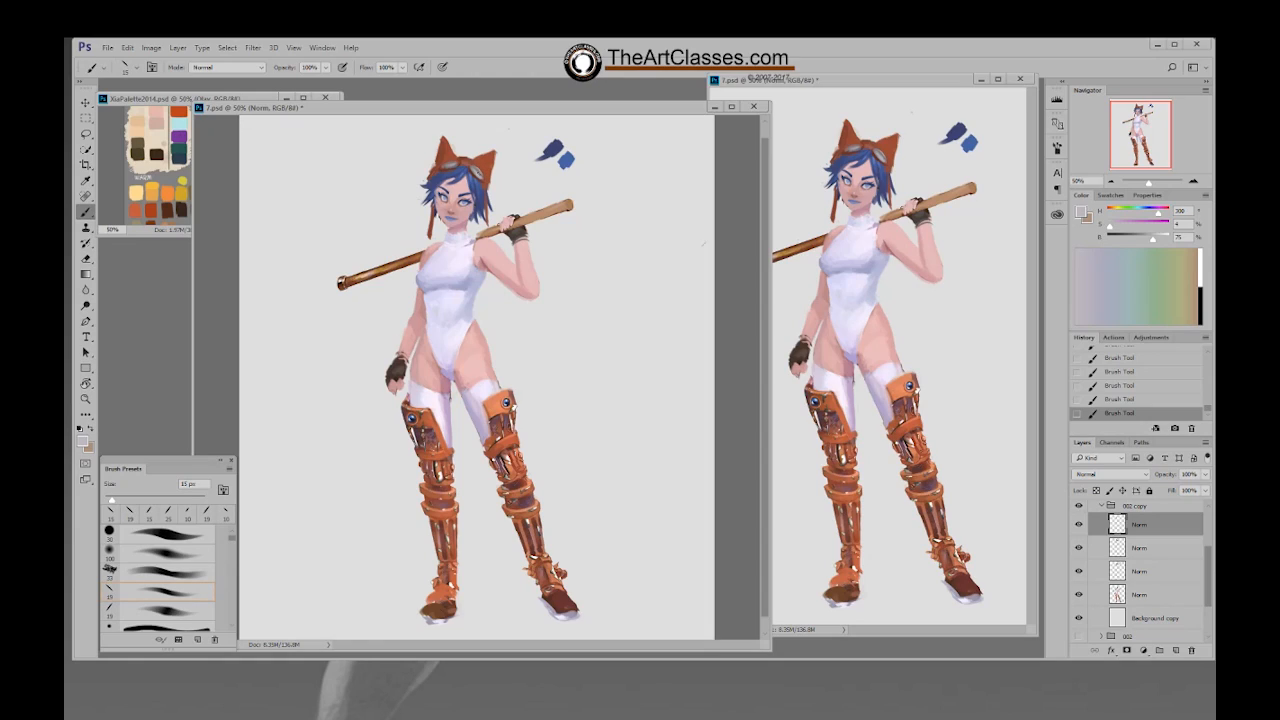
Step: Refine the goggles and nearby hat edge in sampled greys and a pale reddish brown (H 10, S 26, B 75)
left_click(479, 167, "alt")
left_click(483, 168, "alt")
left_click(484, 172, "alt")
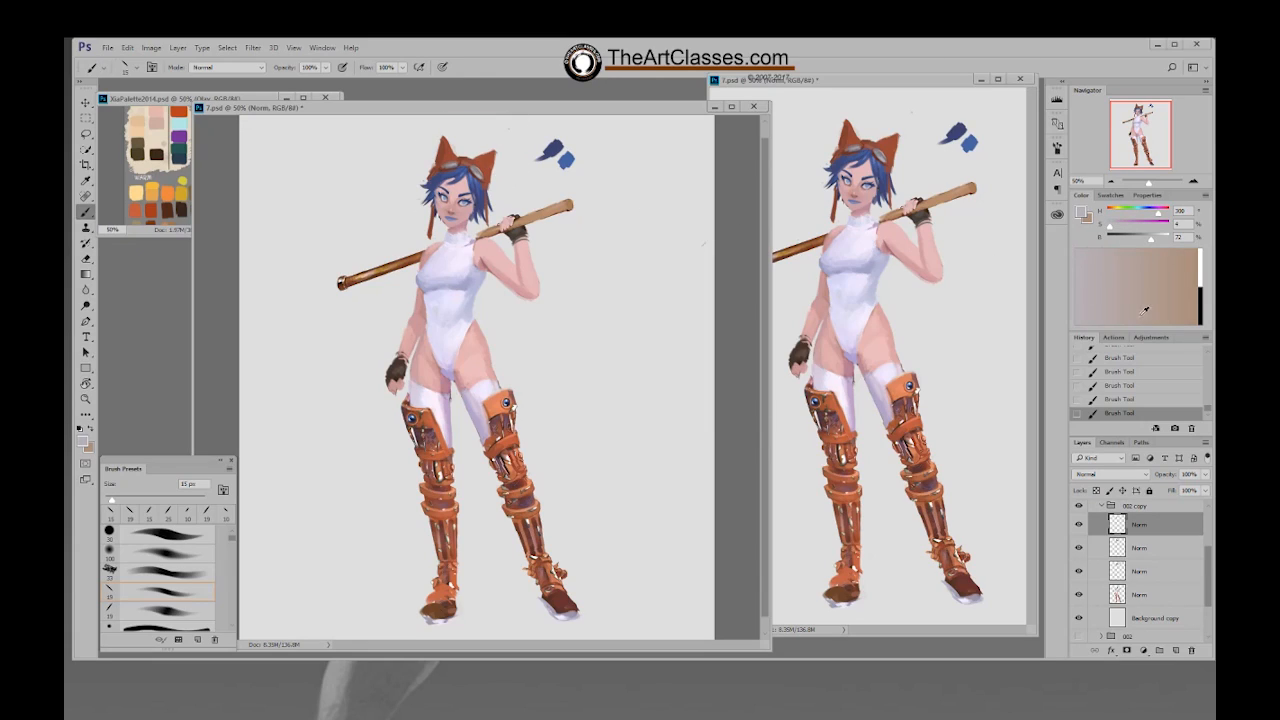
left_click(492, 160, "alt")
left_click_drag(1146, 238, 1123, 226)
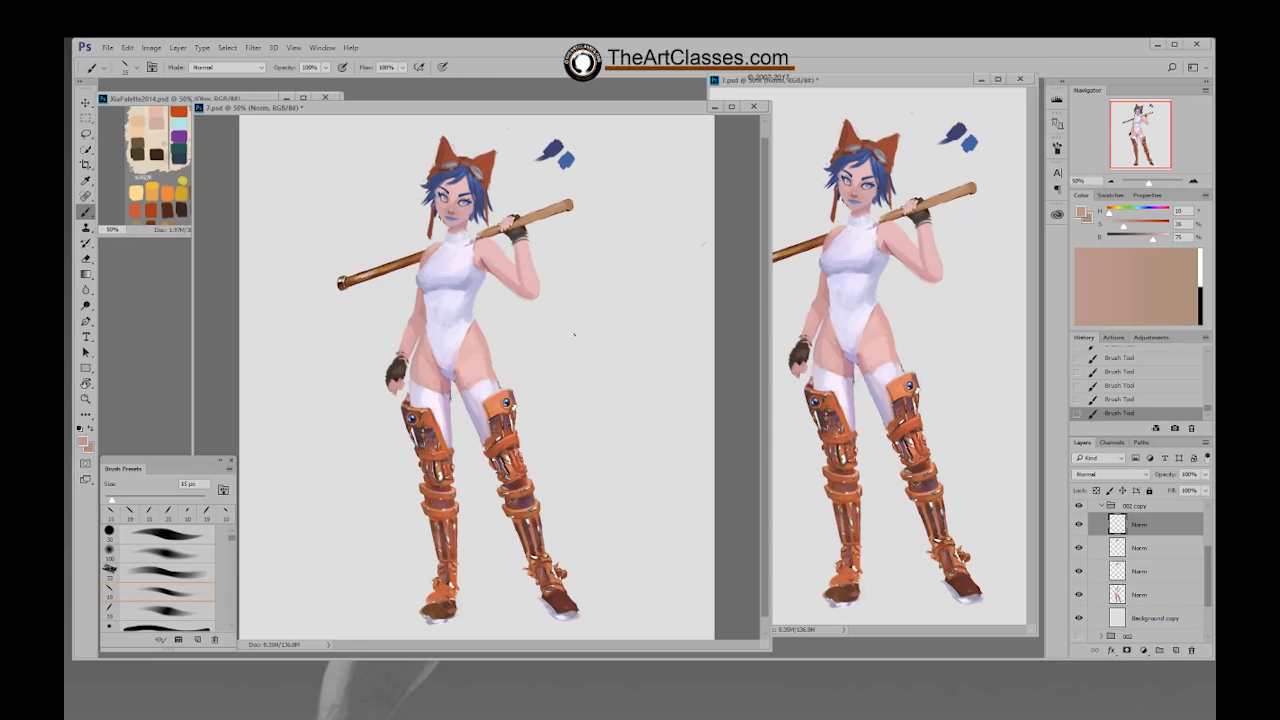
Step: Blend the skin of the raised upper arm on the third Norm layer with a 30 px brush in sampled pinks
left_click(503, 265, "alt")
left_click(1133, 576)
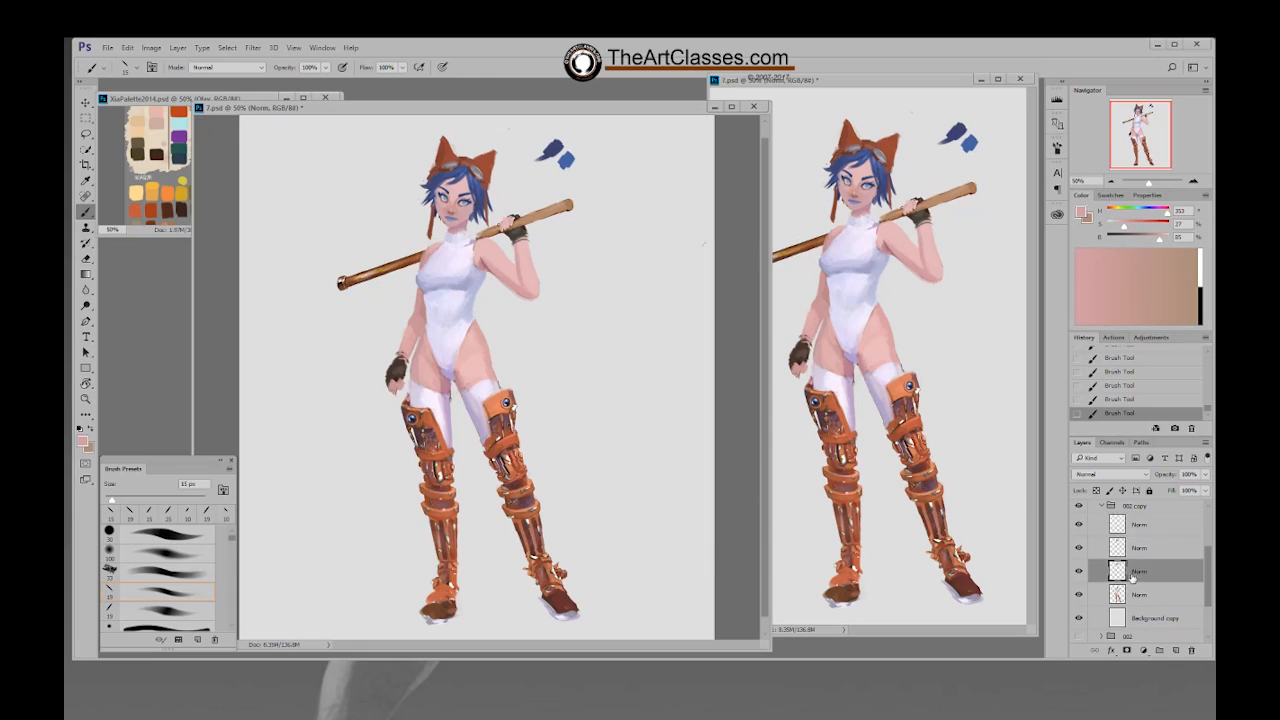
right_click(503, 272)
left_click(617, 356)
key("Return")
key("bracketright")
left_click(502, 244, "alt")
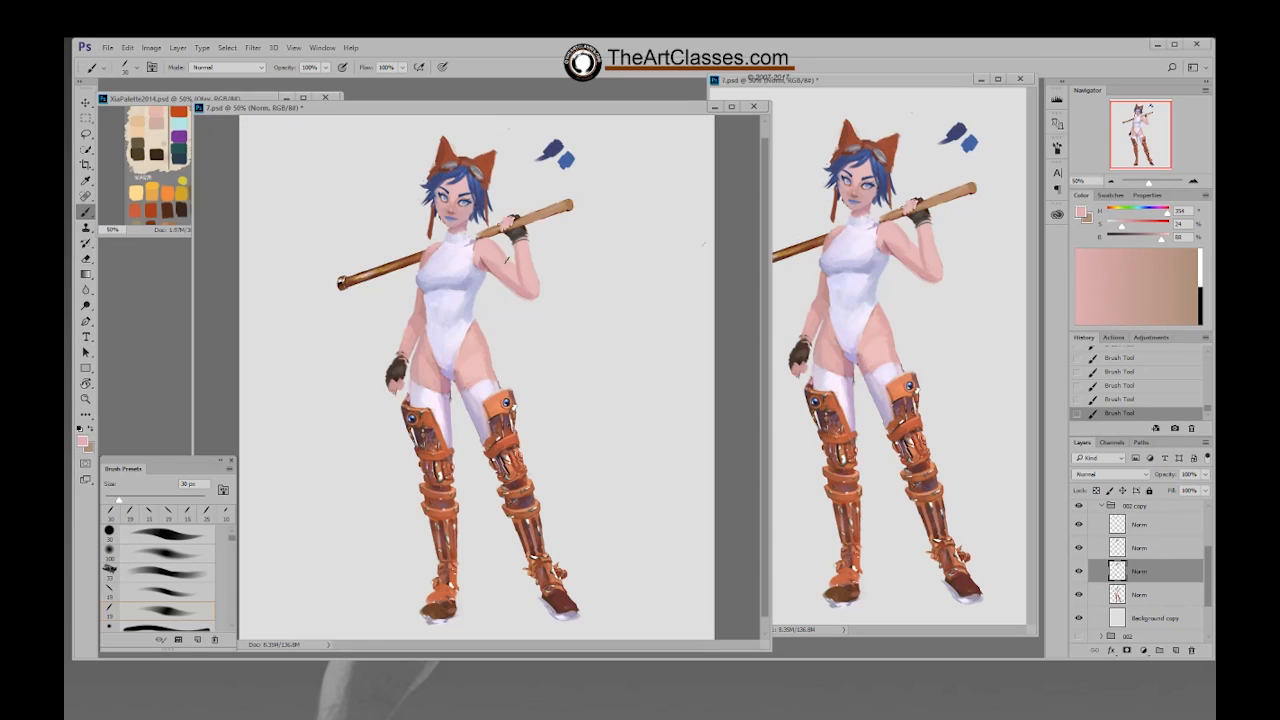
left_click(501, 268, "alt")
left_click(505, 248, "alt")
left_click(496, 257, "alt")
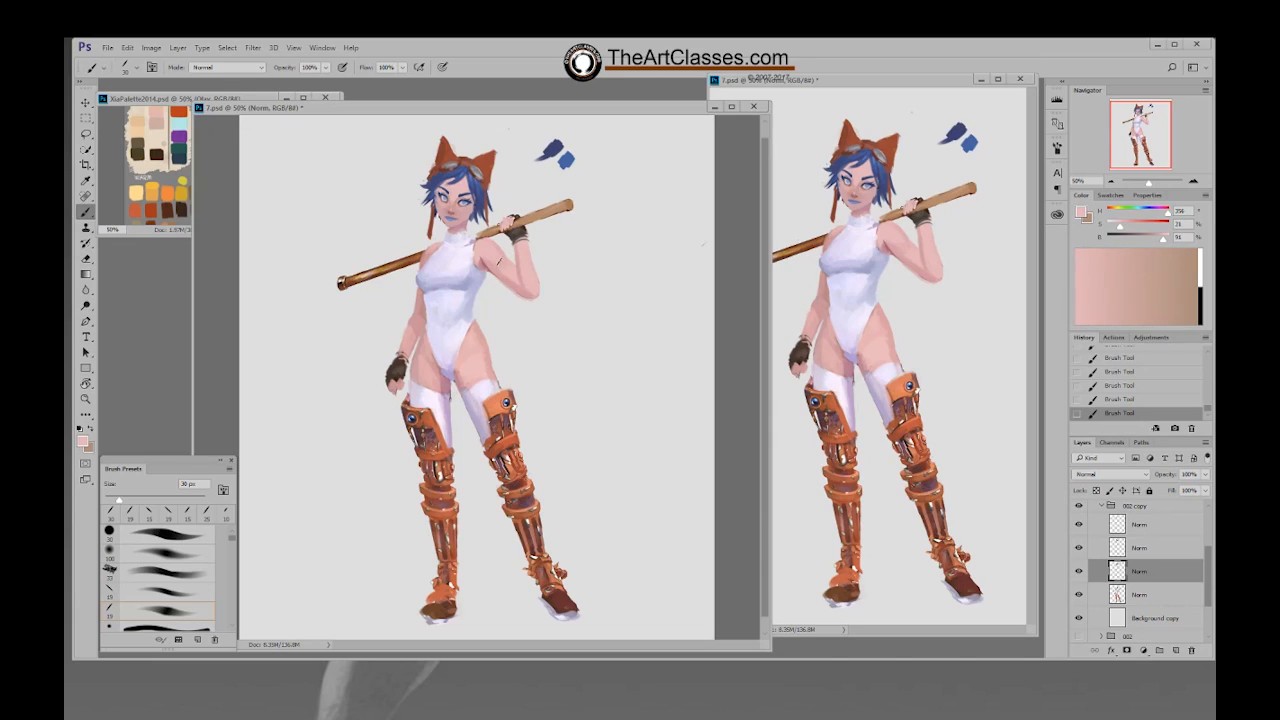
Step: Smooth the raised arm's forearm and inner elbow in pink tones sampled from the surrounding skin
left_click(509, 265, "alt")
left_click(508, 260, "alt")
left_click(522, 266, "alt")
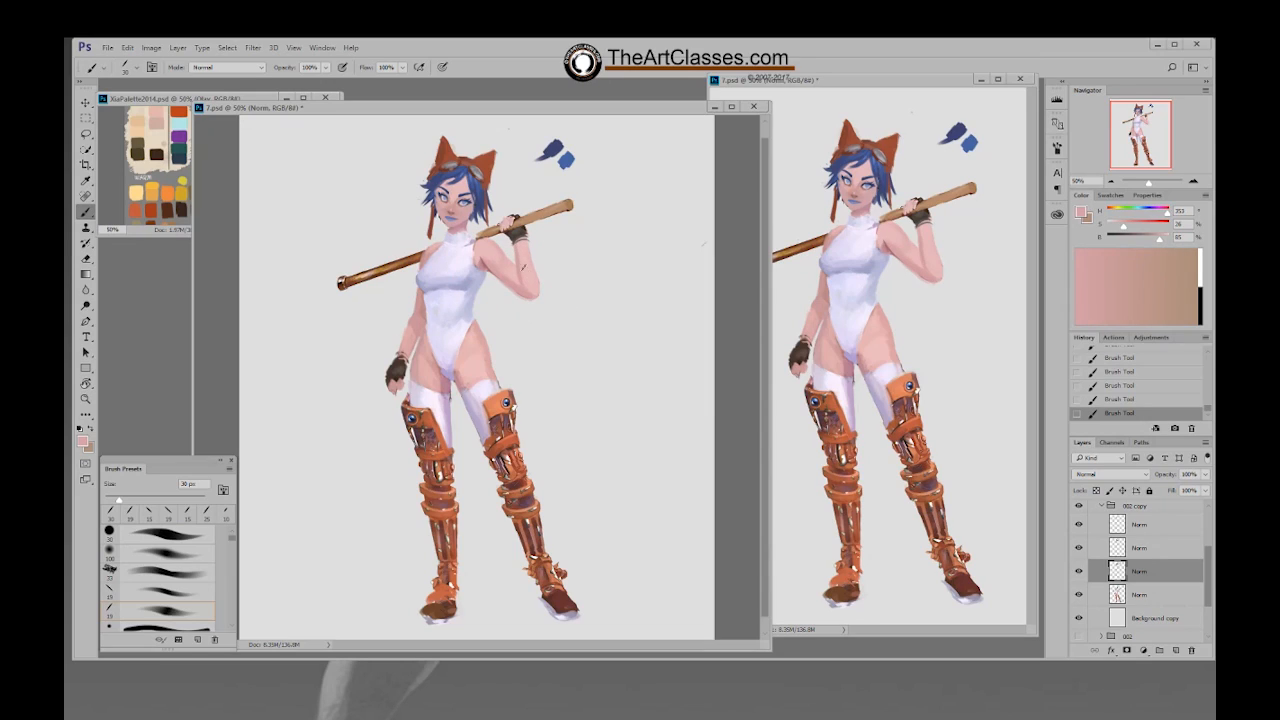
left_click(524, 249, "alt")
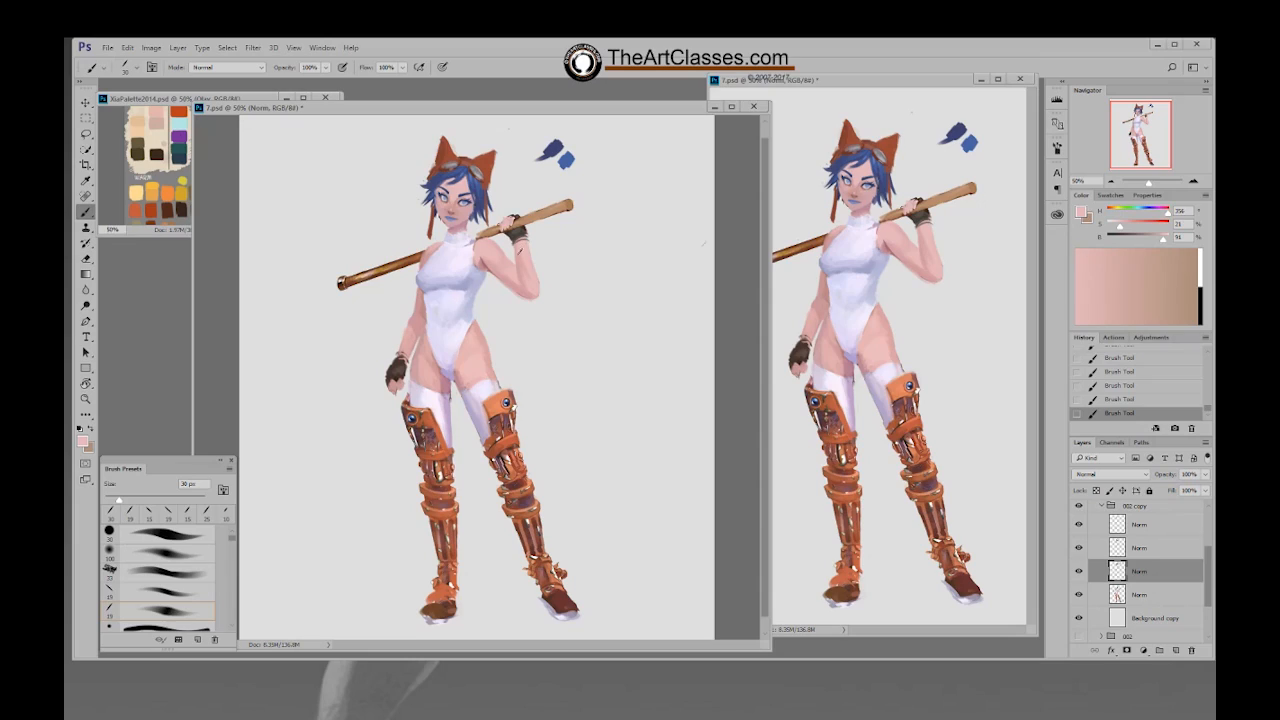
left_click(521, 265, "alt")
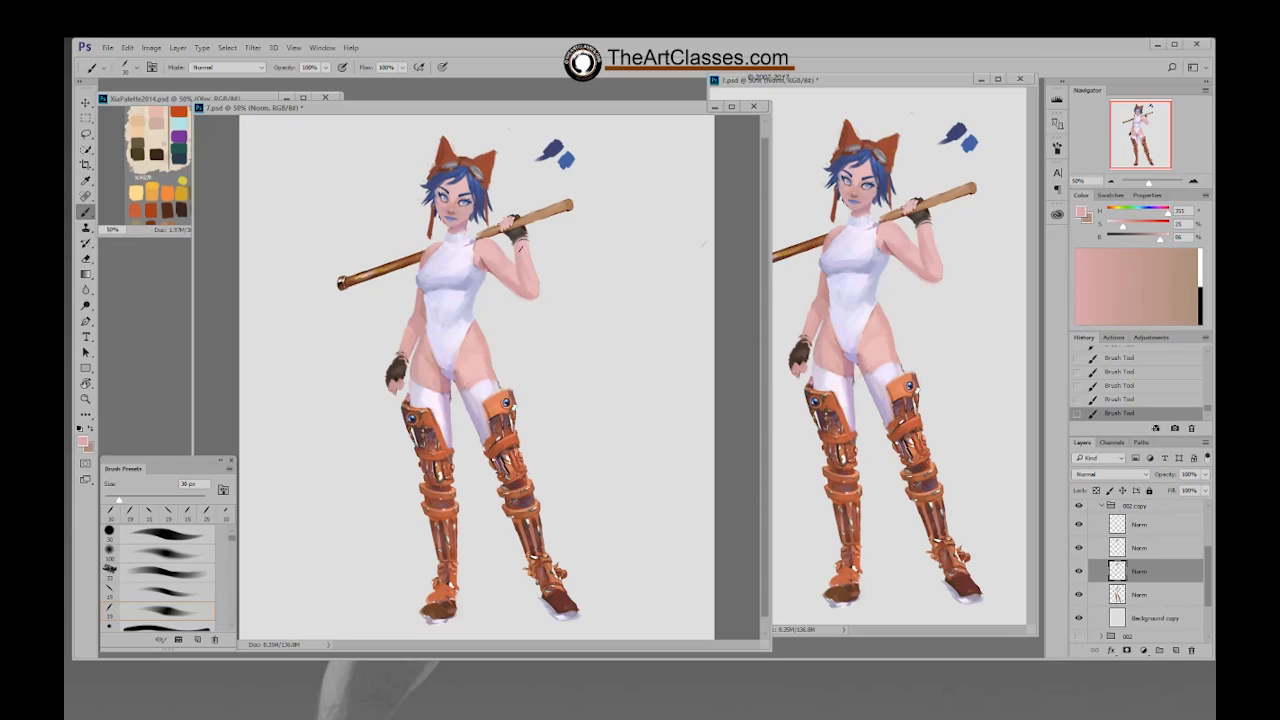
left_click(501, 248, "alt")
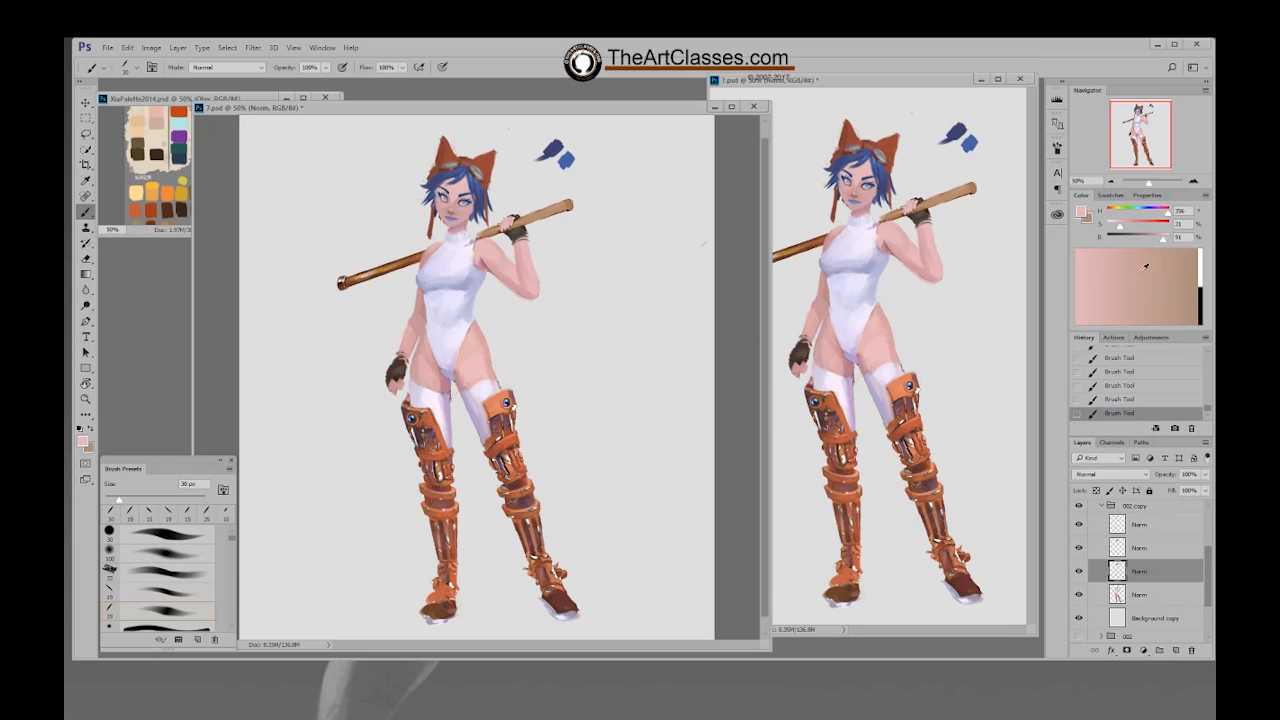
Step: Highlight the raised arm in pale pink (S 10, B 95) and the bodysuit's chest in sampled near-white, using a 15 px brush at 50% opacity
left_click_drag(1120, 227, 1167, 240)
key("bracketleft")
key("bracketleft")
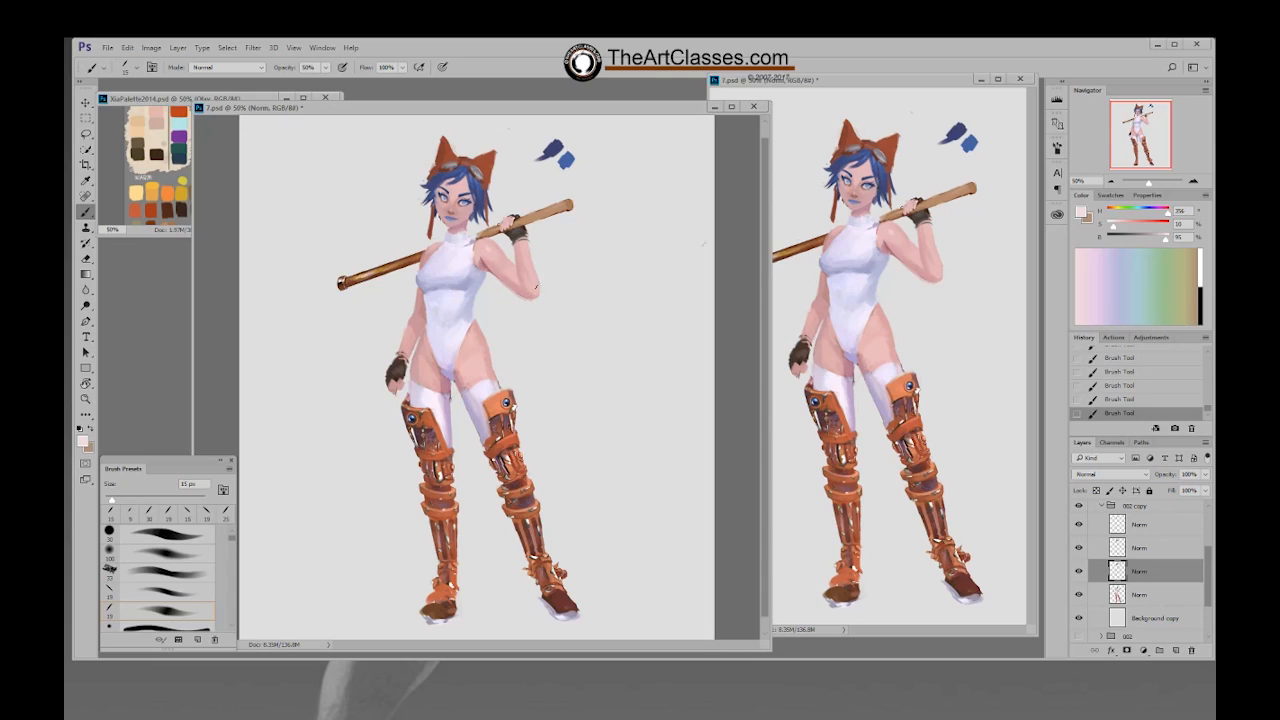
left_click(529, 287, "alt")
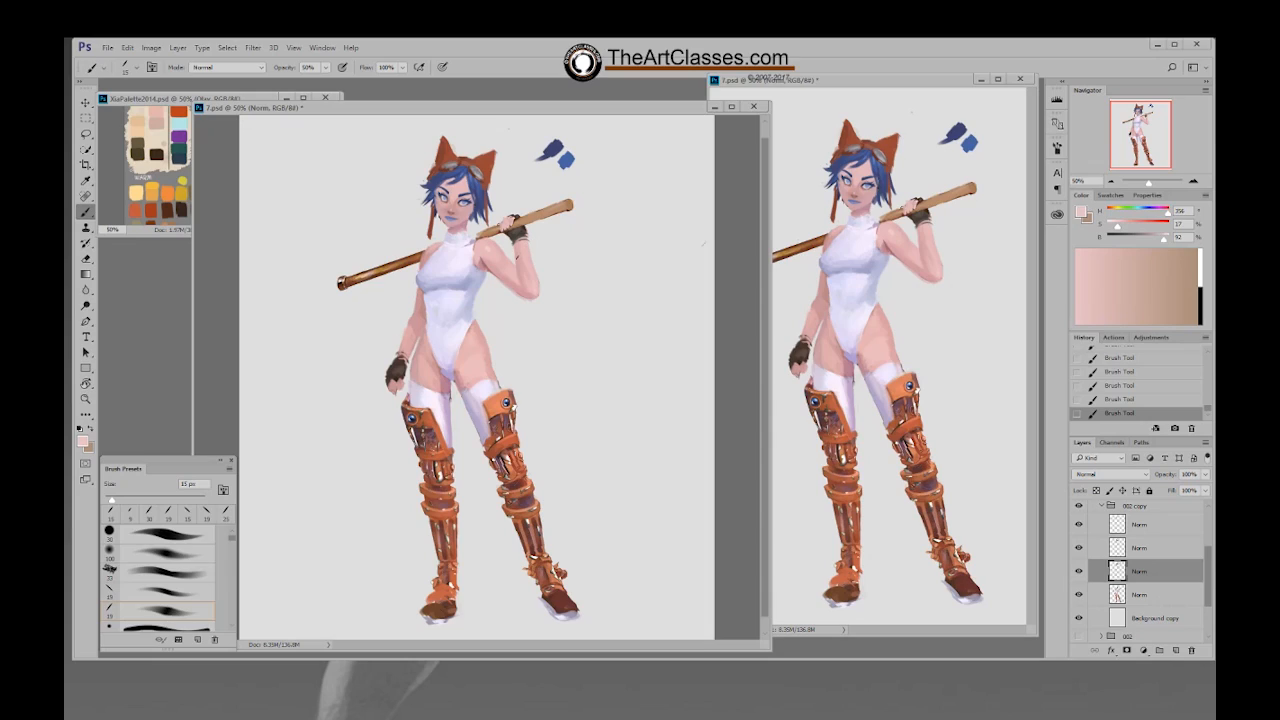
left_click(467, 261, "alt")
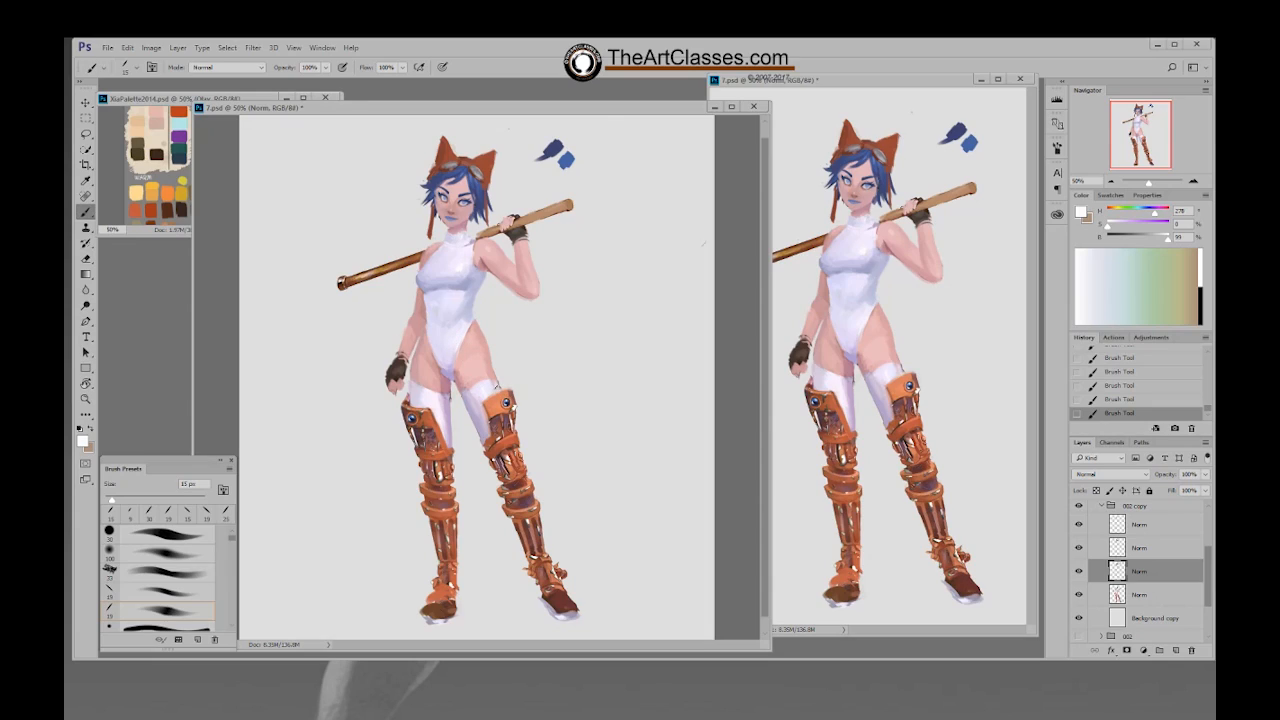
Step: Compare the variation with the original character by toggling the 002 copy group's visibility
key("ctrl+minus")
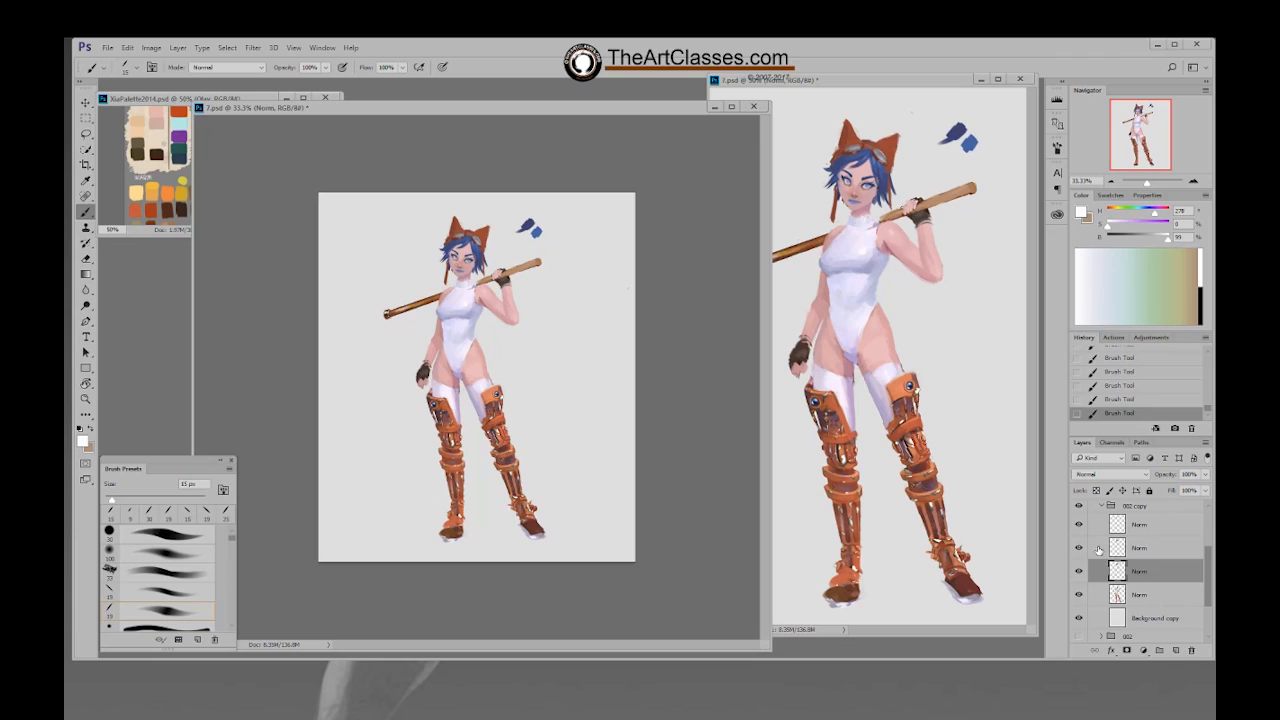
left_click(1078, 507)
left_click(1078, 508)
left_click(1078, 507)
left_click(1078, 507)
Step: Add a Multiply layer directly above the Background copy layer
left_click(1146, 621)
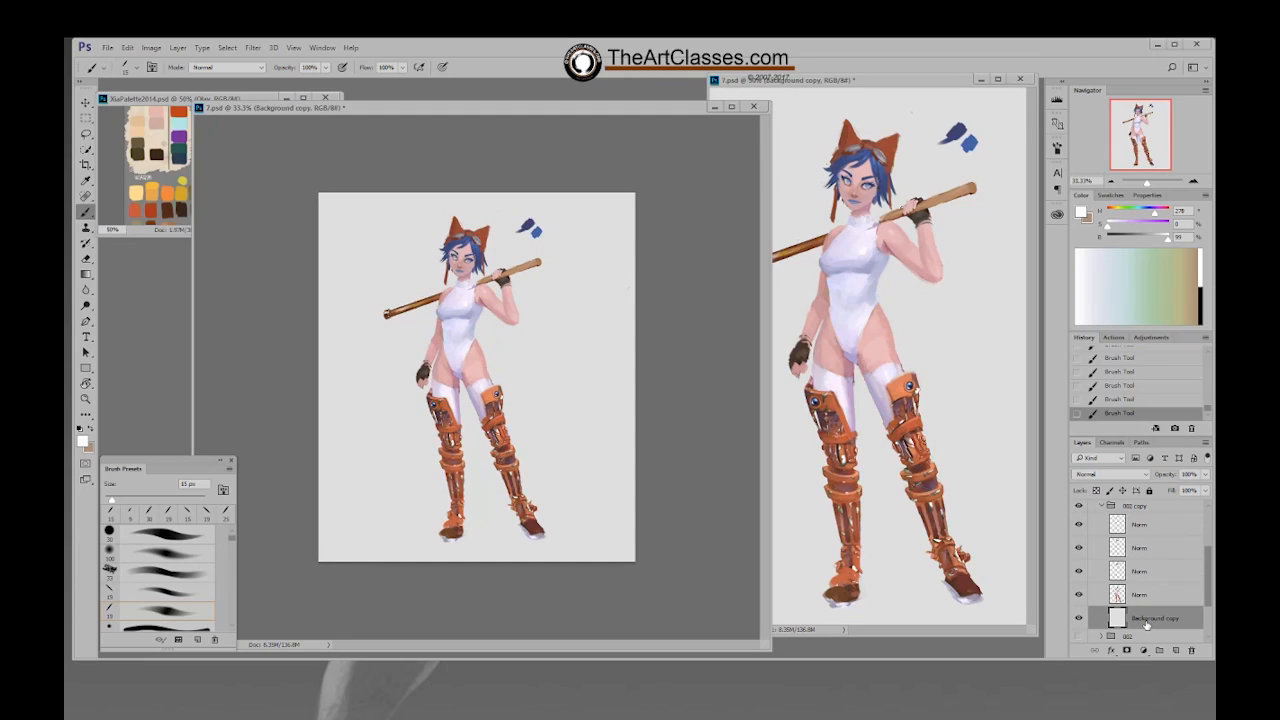
key("ctrl+shift+alt+n")
left_click_drag(1160, 617, 1190, 650)
key("F3")
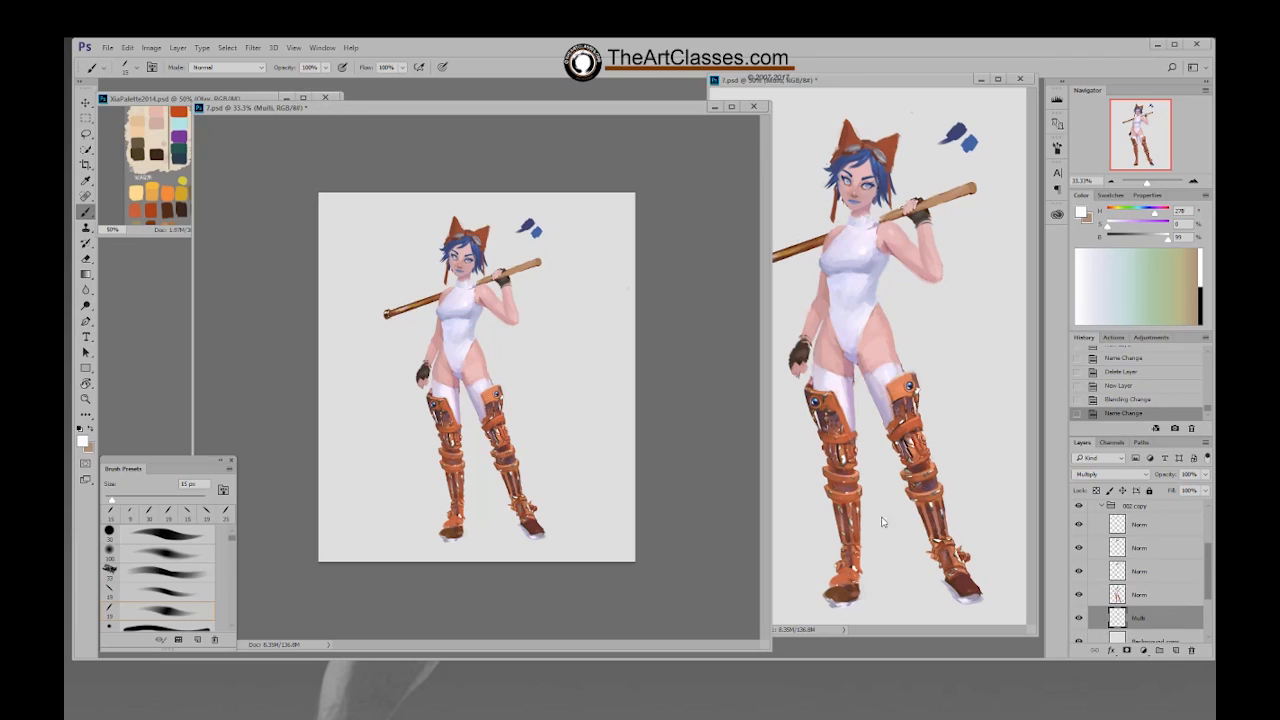
Step: Paint a floor tone behind the character's lower legs with a 600 px brush in the sampled background grey (B 87)
left_click(573, 489, "alt")
right_click(599, 502)
double_click(713, 582)
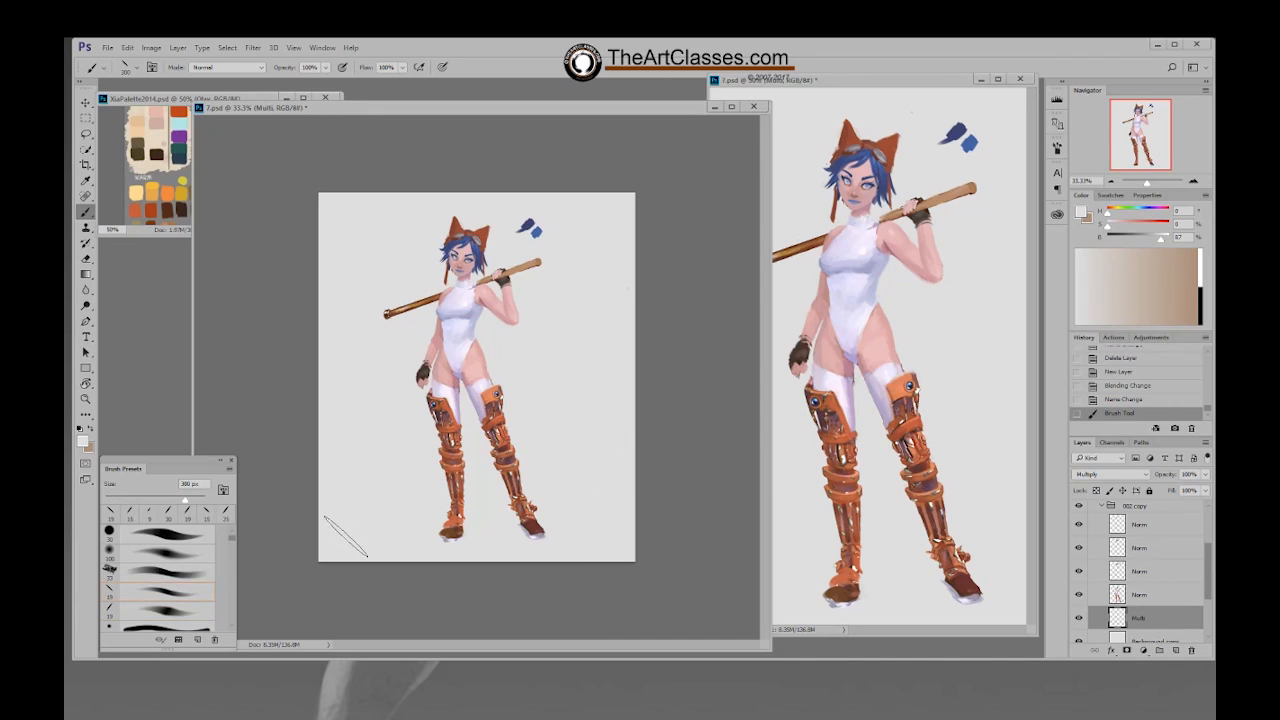
left_click_drag(330, 545, 555, 541)
key("ctrl+z")
mouse_move(360, 540)
left_mouse_down()
mouse_move(640, 550)
mouse_move(537, 568)
mouse_move(646, 534)
mouse_move(420, 566)
mouse_move(354, 520)
mouse_move(520, 570)
left_mouse_up()
key("ctrl+z")
mouse_move(480, 533)
left_mouse_down()
mouse_move(718, 528)
mouse_move(390, 534)
mouse_move(350, 510)
mouse_move(673, 524)
mouse_move(352, 546)
mouse_move(640, 530)
left_mouse_up()
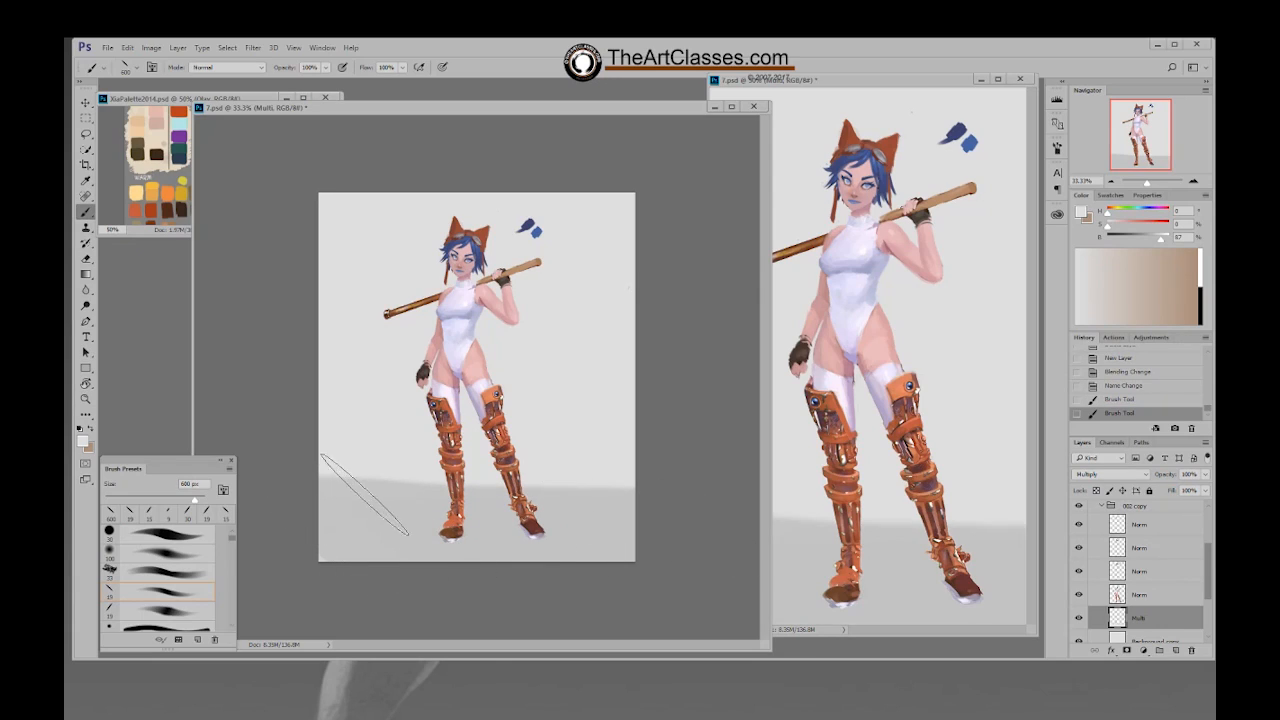
Step: Clean up the floor tone's upper edge along the horizon with a 100 px eraser
key("e")
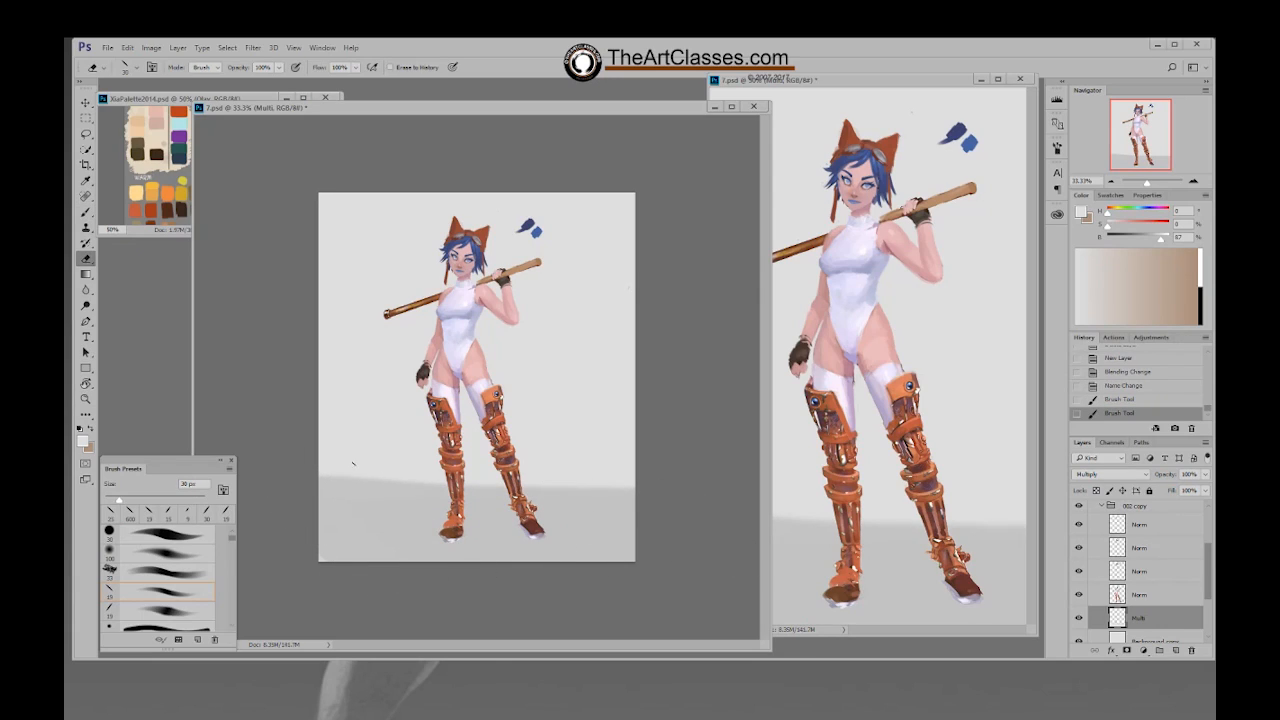
key("bracketright")
key("bracketright")
key("bracketright")
key("bracketright")
key("bracketright")
key("bracketright")
mouse_move(333, 479)
left_mouse_down()
mouse_move(623, 457)
mouse_move(324, 472)
mouse_move(670, 477)
left_mouse_up()
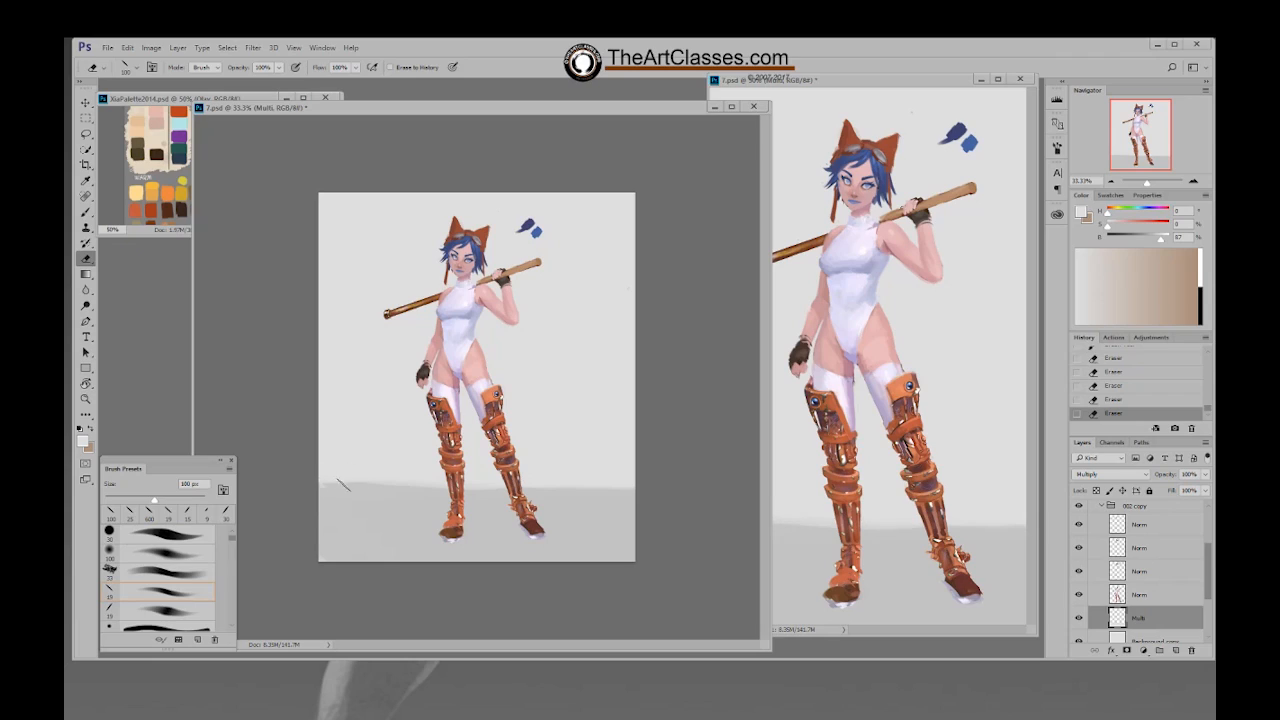
Step: Add a second Multiply layer above the floor tone layer for more shading
key("ctrl+shift+alt+n")
key("b")
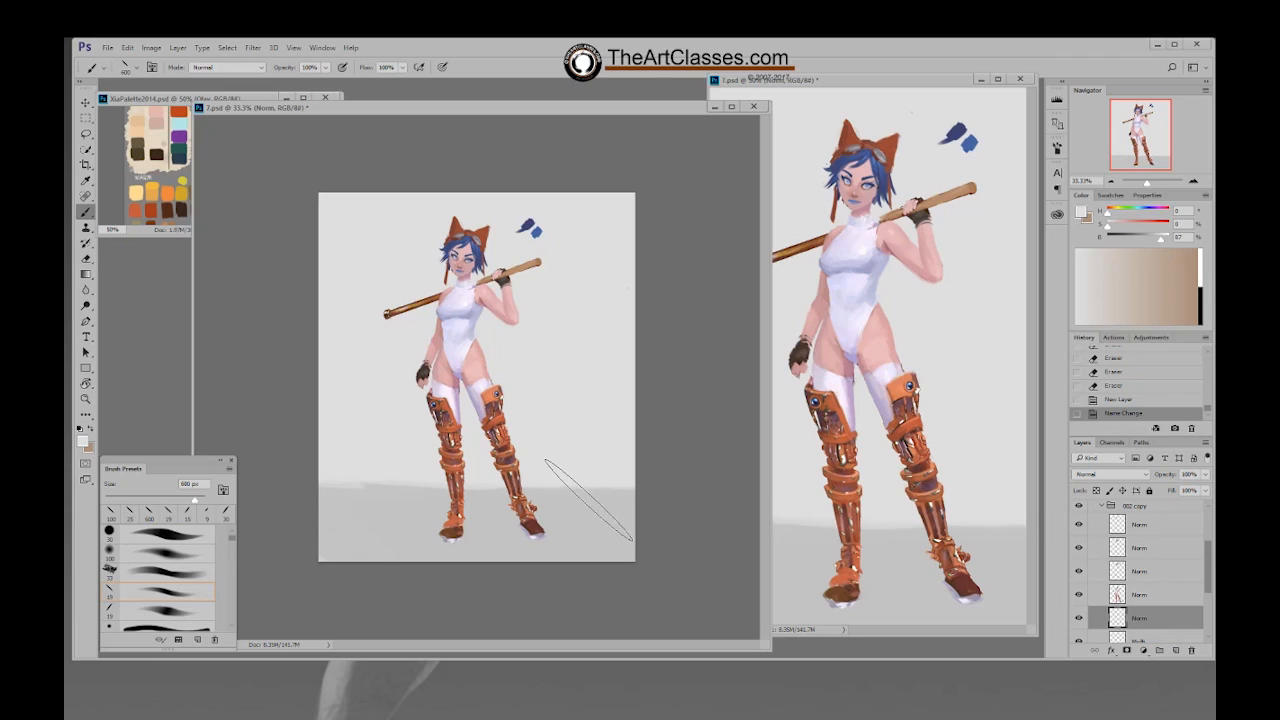
left_click(1191, 650)
key("F3")
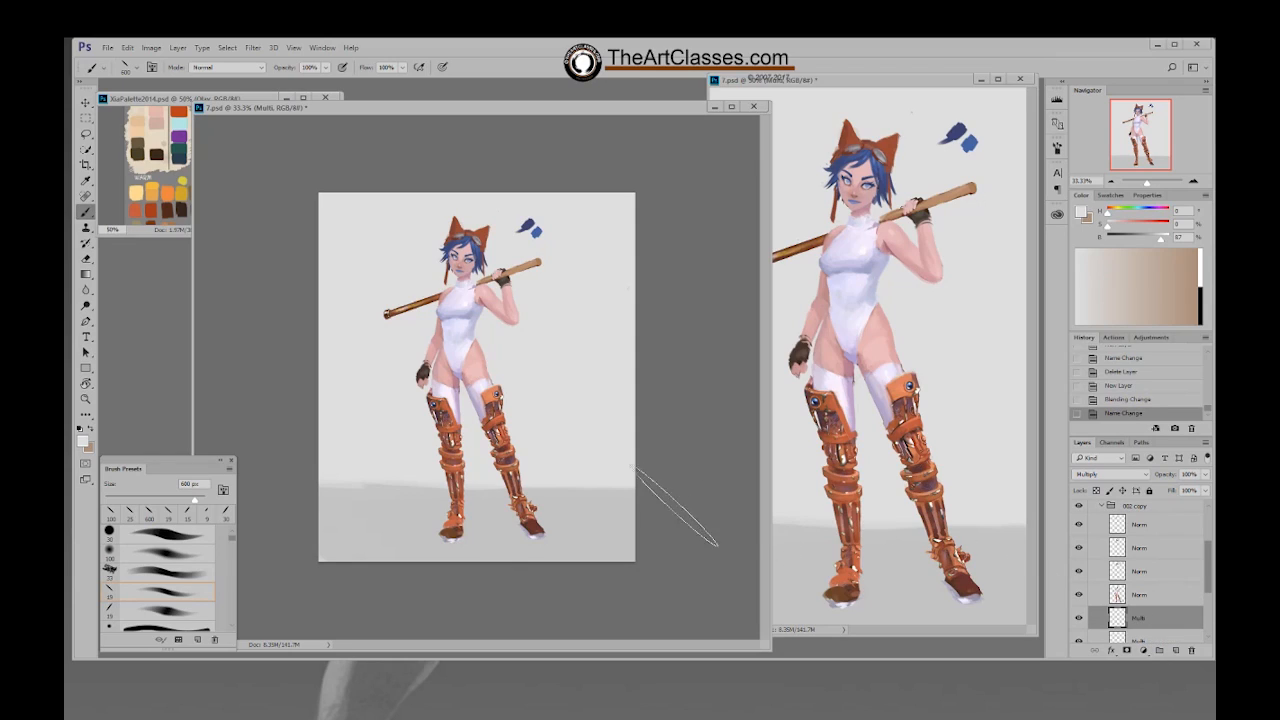
Step: Set up the brush for the cast shadow at 70 px and 50% opacity in a darker grey (B 57)
key("bracketleft")
key("bracketleft")
key("bracketleft")
key("bracketleft")
key("bracketleft")
key("bracketleft")
key("bracketleft")
key("bracketleft")
key("bracketleft")
key("bracketleft")
key("bracketleft")
key("bracketleft")
key("5")
left_click_drag(422, 519, 446, 523)
left_click_drag(1160, 238, 1142, 240)
key("ctrl+z")
Step: Try painting a cast shadow across the floor behind the boots and trimming its edges, and undo those strokes
mouse_move(448, 527)
left_mouse_down()
mouse_move(500, 518)
mouse_move(408, 501)
mouse_move(413, 519)
mouse_move(442, 504)
mouse_move(396, 506)
left_mouse_up()
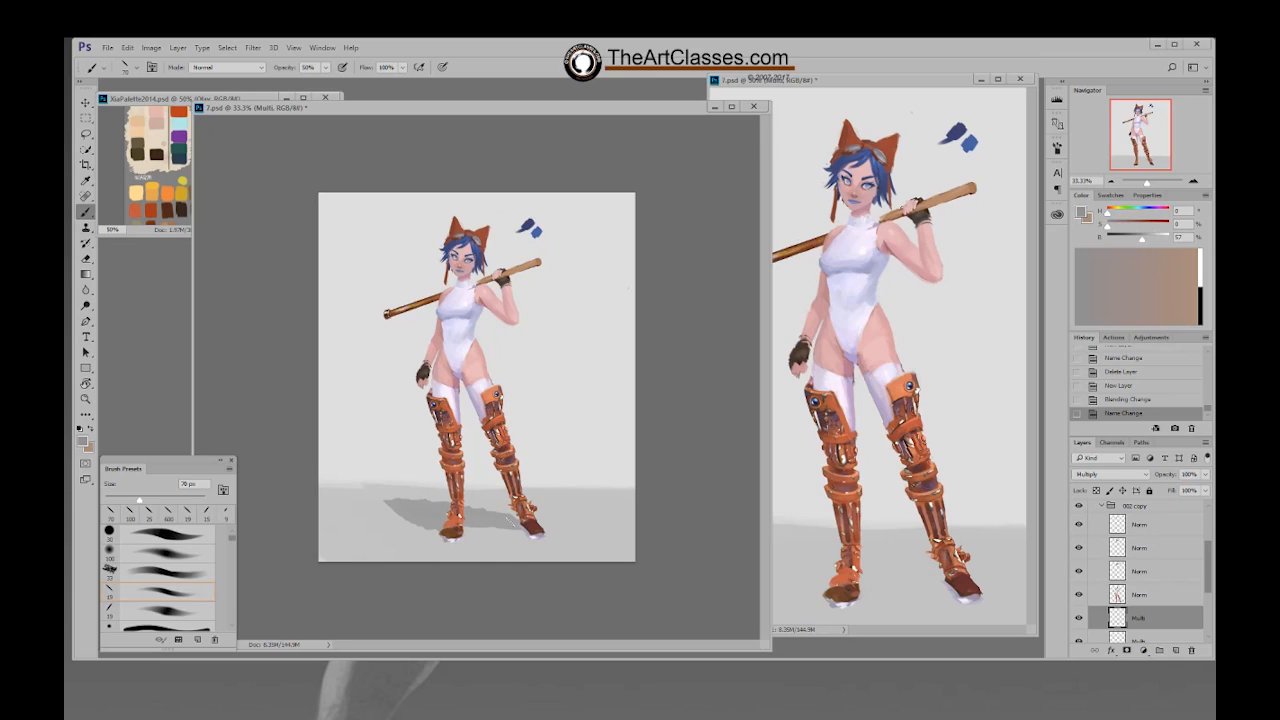
mouse_move(522, 524)
left_mouse_down()
mouse_move(500, 512)
mouse_move(512, 512)
mouse_move(476, 530)
mouse_move(518, 534)
left_mouse_up()
key("e")
key("b")
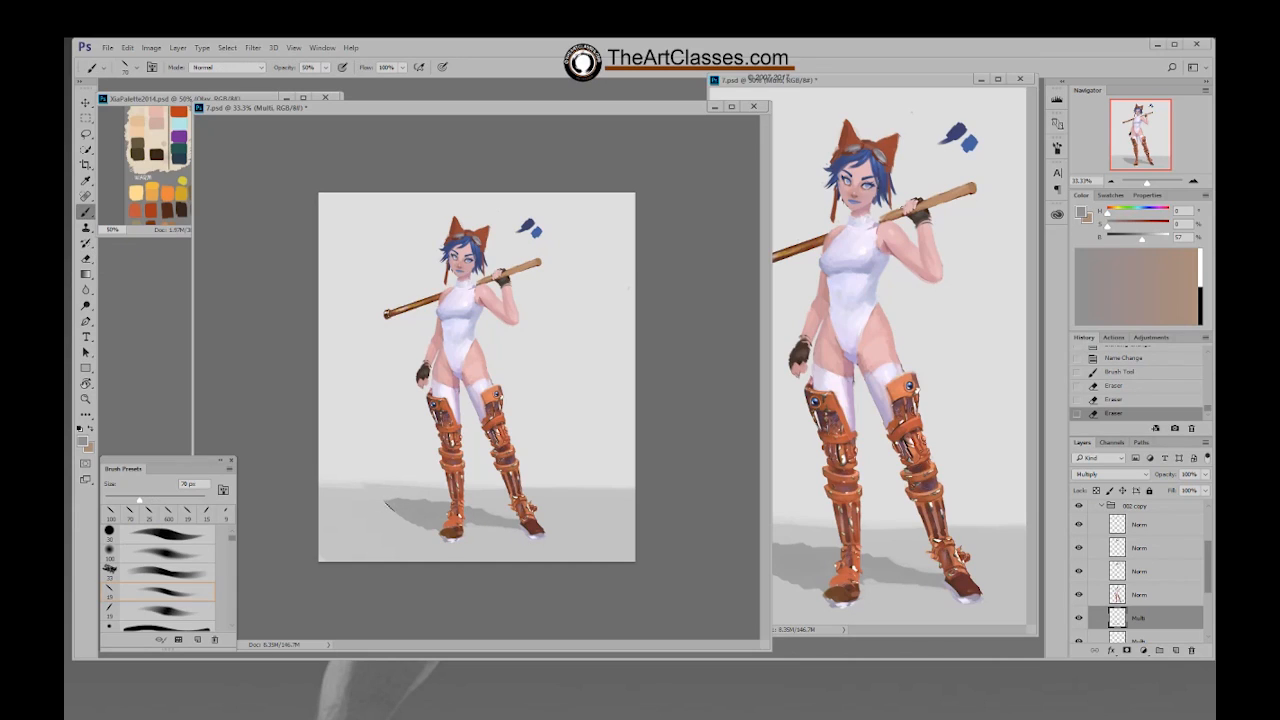
left_click_drag(392, 508, 396, 512)
key("ctrl+z")
key("ctrl+alt+z")
key("ctrl+alt+z")
key("ctrl+alt+z")
key("ctrl+alt+z")
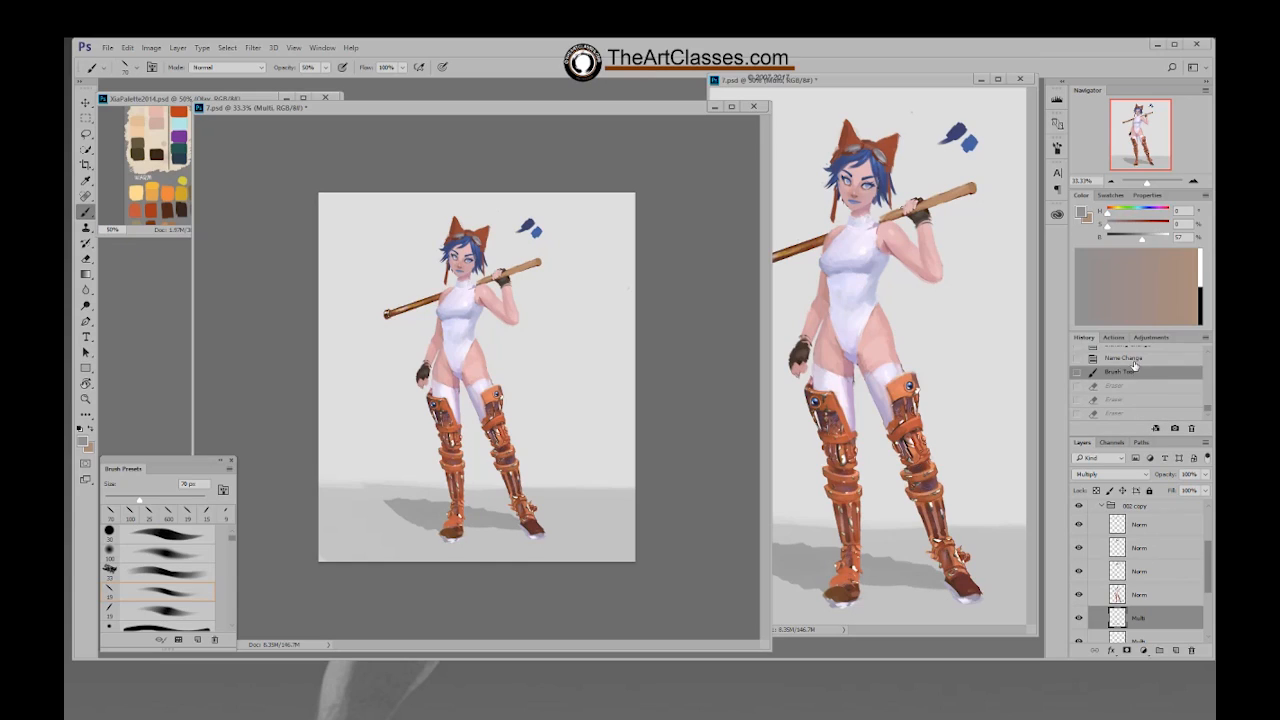
Step: Paint the character's cast shadow across the floor behind the boots and trim its upper and lower edges with the eraser
mouse_move(388, 515)
left_mouse_down()
mouse_move(426, 503)
mouse_move(436, 522)
mouse_move(425, 524)
mouse_move(488, 529)
mouse_move(423, 514)
mouse_move(423, 501)
mouse_move(501, 525)
mouse_move(468, 508)
left_mouse_up()
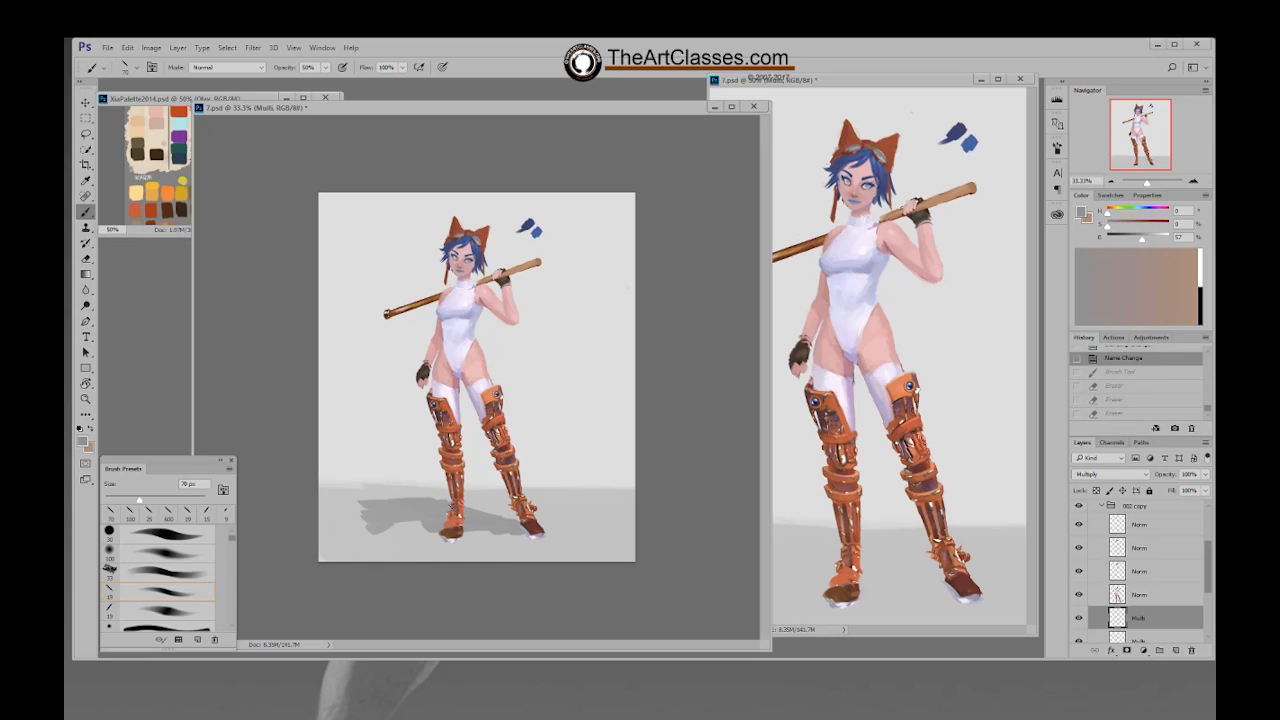
left_click_drag(379, 509, 411, 503)
key("e")
mouse_move(366, 498)
left_mouse_down()
mouse_move(357, 513)
mouse_move(389, 538)
mouse_move(368, 541)
mouse_move(366, 508)
mouse_move(377, 524)
mouse_move(376, 500)
mouse_move(374, 513)
mouse_move(409, 492)
left_mouse_up()
mouse_move(483, 534)
left_mouse_down()
mouse_move(472, 530)
mouse_move(532, 540)
mouse_move(425, 528)
mouse_move(444, 543)
left_mouse_up()
key("b")
left_click_drag(444, 543, 447, 548)
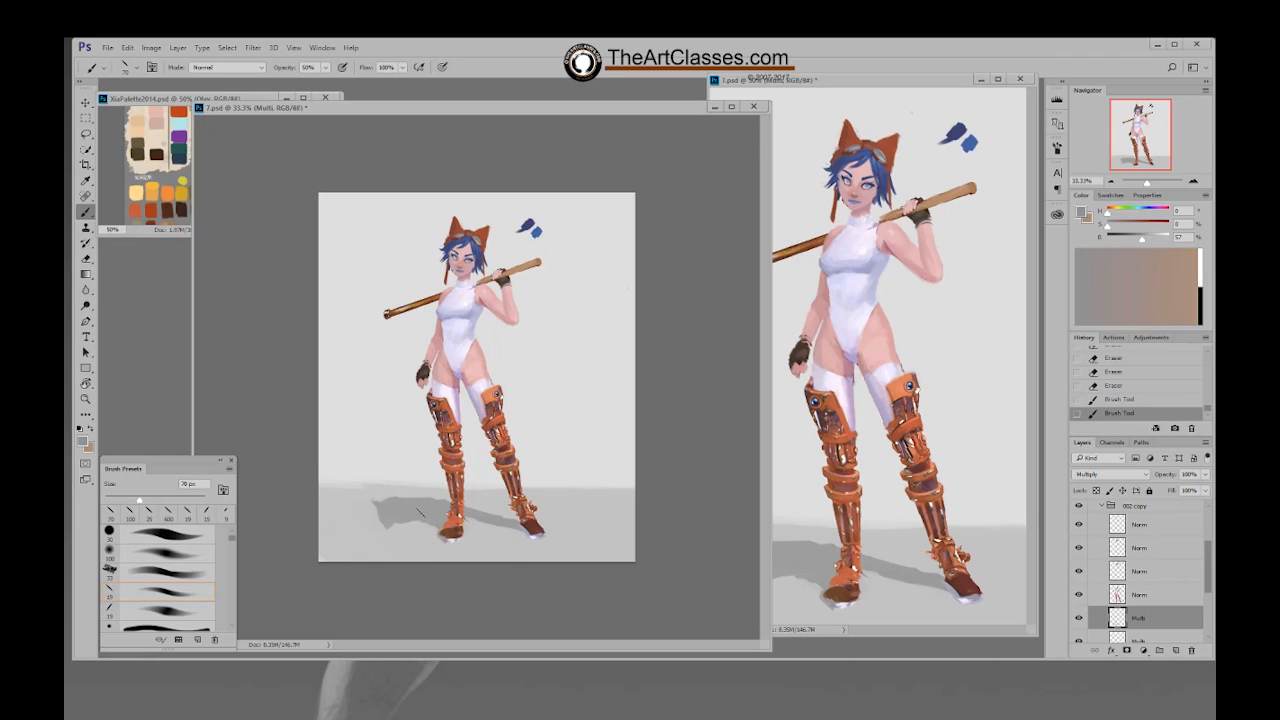
Step: Soften the far end of the cast shadow with a soft round eraser, enlarging it to 400 px at 30% opacity
key("e")
right_click(376, 468)
left_click(423, 567)
mouse_move(330, 553)
left_mouse_down()
mouse_move(383, 526)
mouse_move(387, 495)
mouse_move(374, 491)
mouse_move(410, 491)
mouse_move(378, 531)
mouse_move(394, 488)
mouse_move(450, 482)
mouse_move(372, 490)
mouse_move(370, 533)
left_mouse_up()
key("bracketright")
key("bracketright")
key("bracketright")
key("bracketright")
key("bracketright")
key("bracketright")
key("bracketright")
key("3")
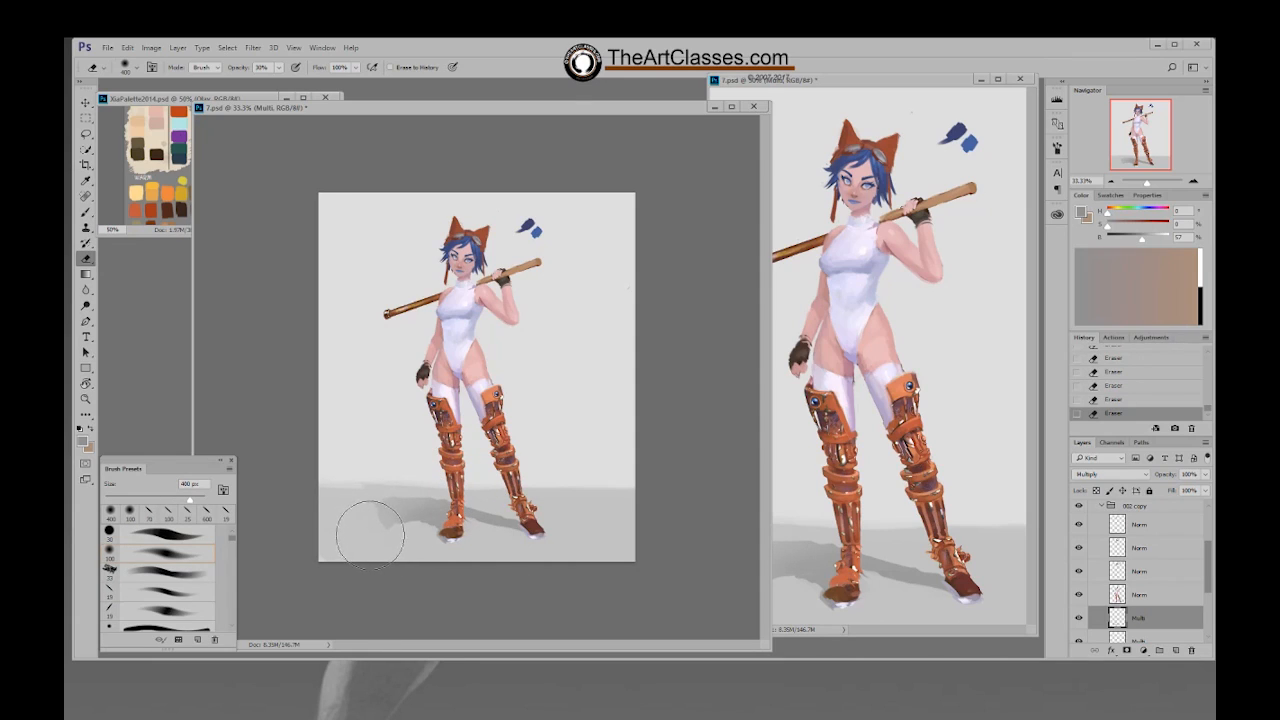
Step: Tidy the cast shadow's edge with a 45 px textured eraser at 100% opacity, and save the document
right_click(370, 533)
double_click(442, 642)
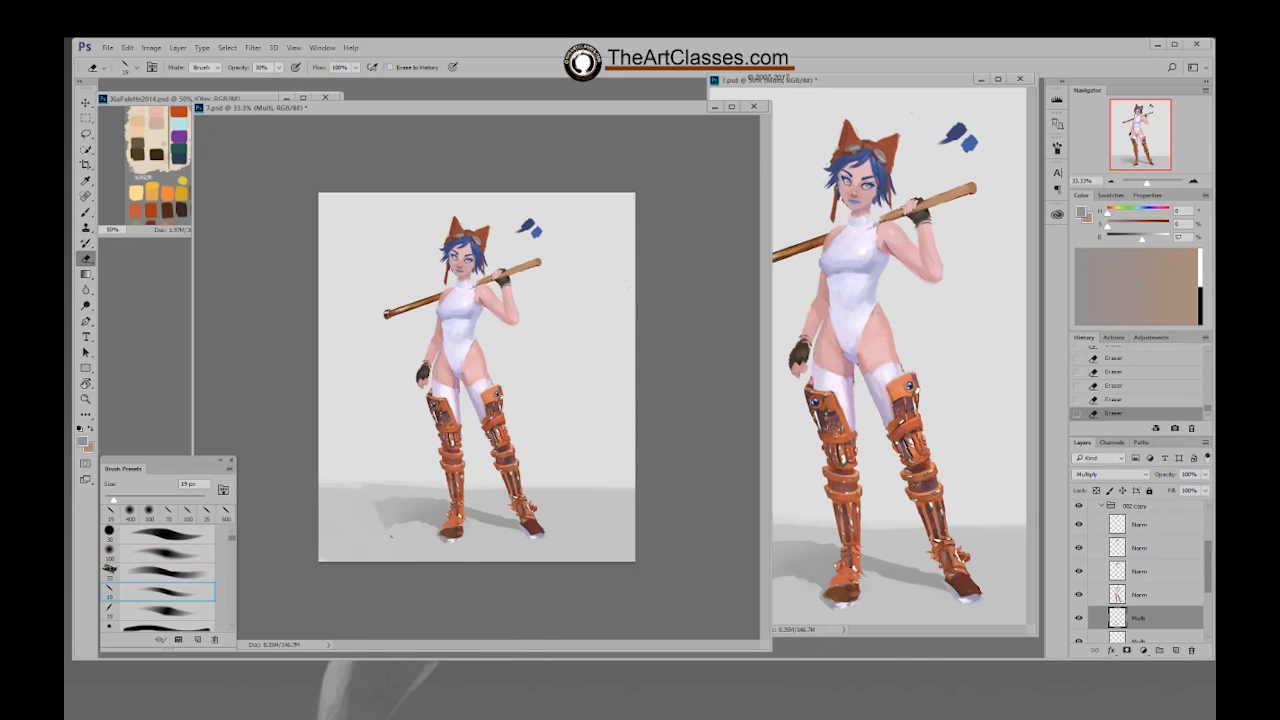
key("0")
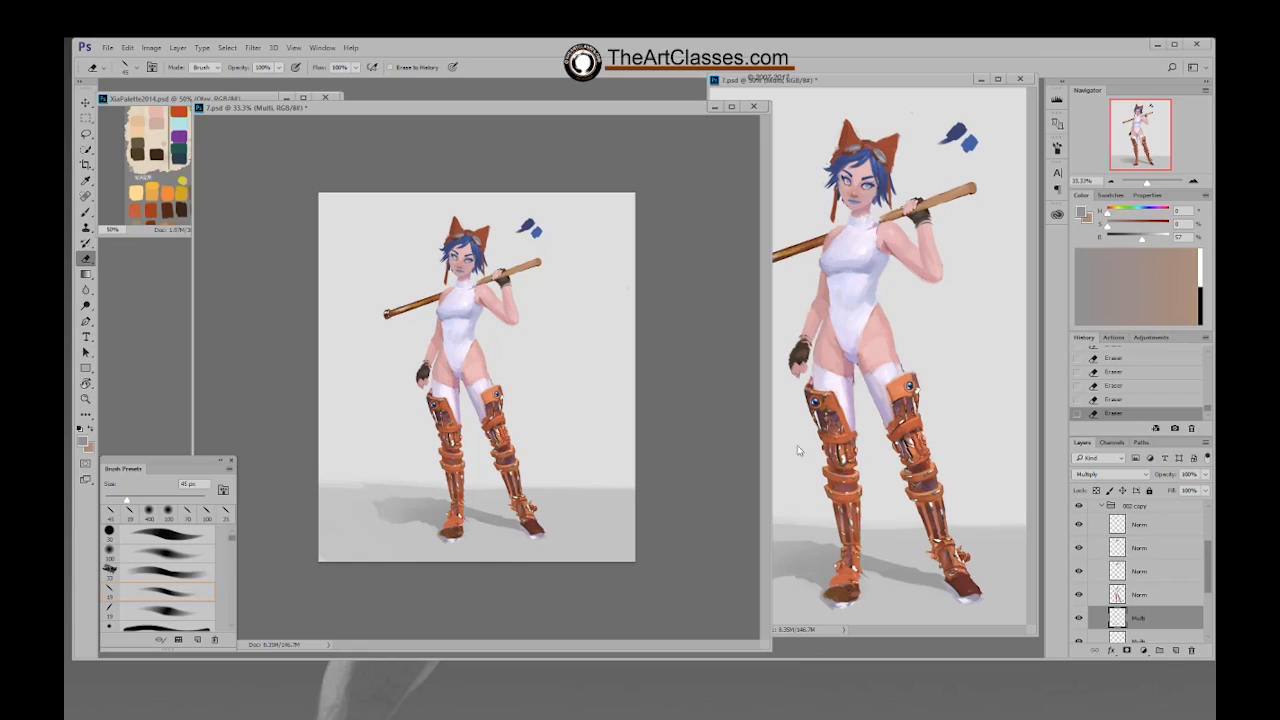
key("ctrl+s")
Step: Paint light pink touch-ups on the face and waist with a 20 px brush on the Norm layer directly above the character layer
key("b")
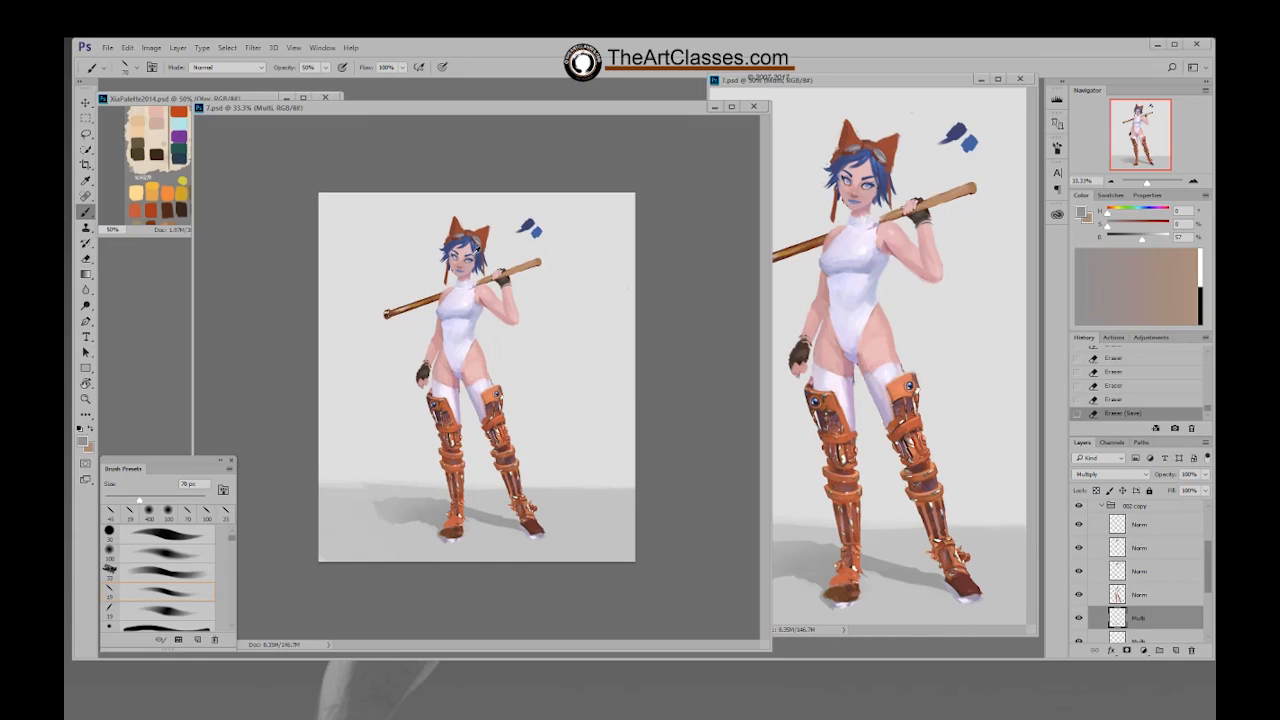
left_click(474, 248, "alt")
left_click_drag(1121, 228, 1166, 243)
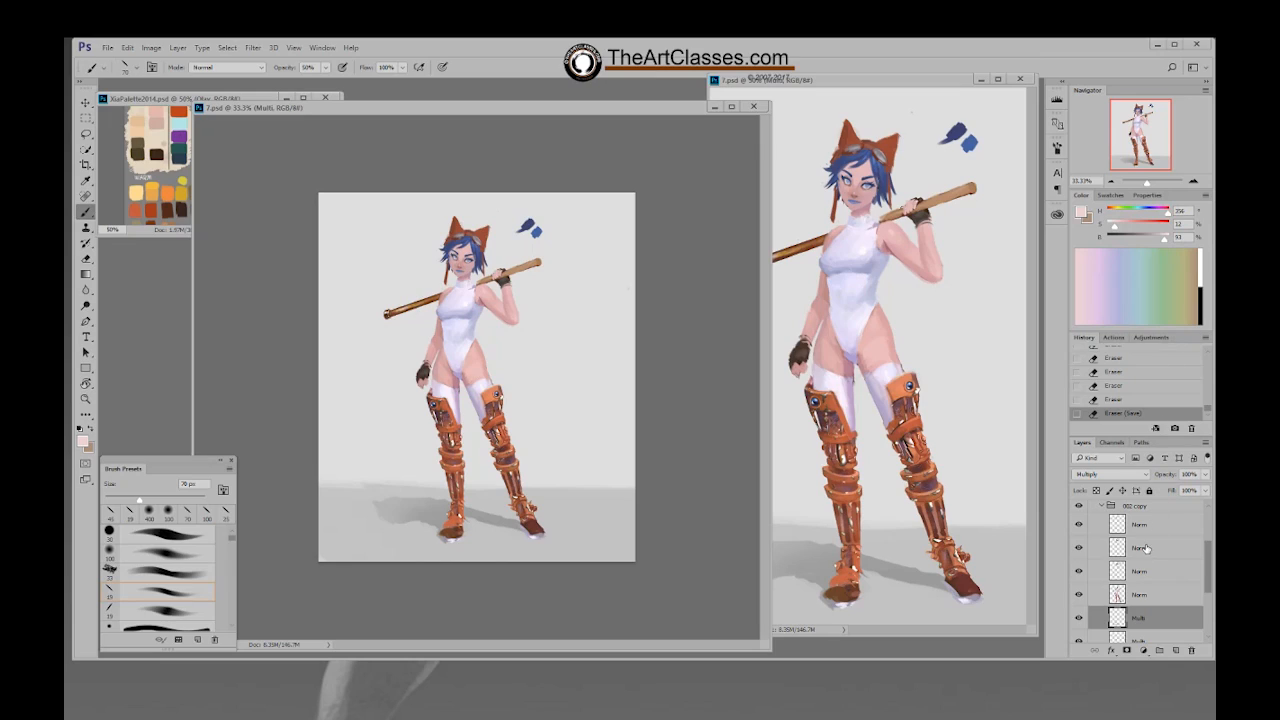
left_click(1147, 548)
left_click(1138, 577)
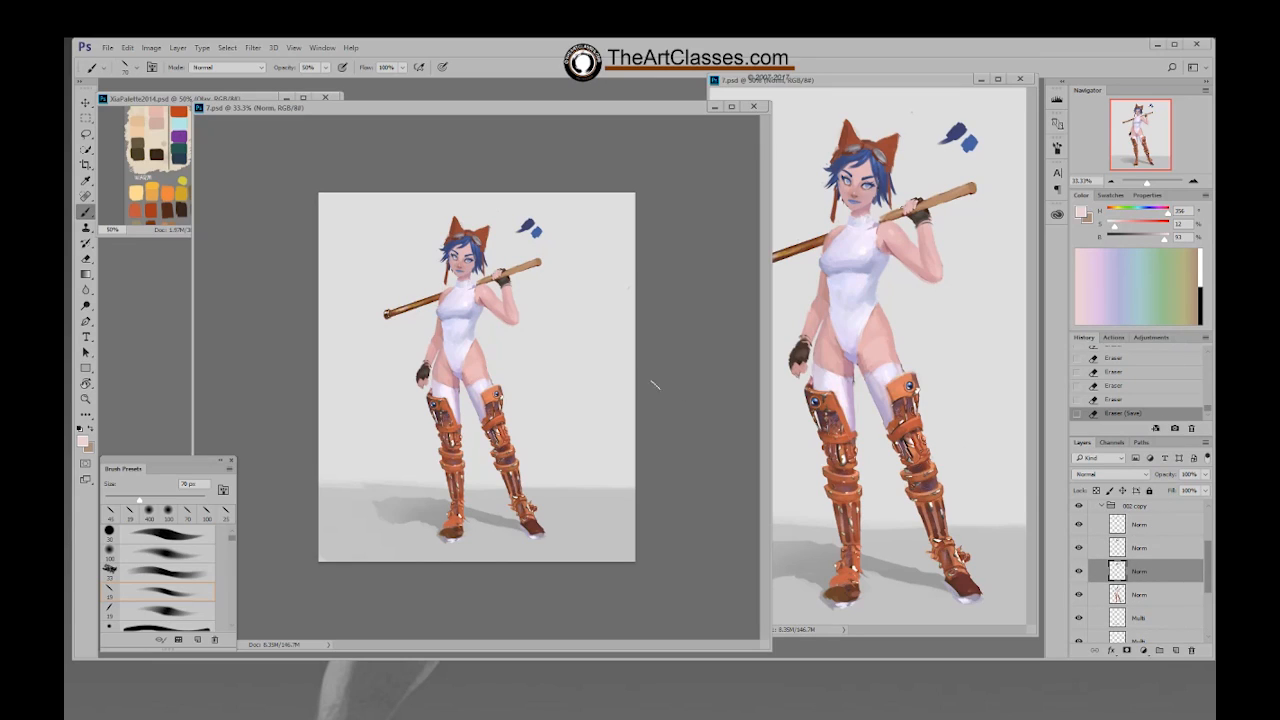
key("bracketleft")
key("bracketleft")
key("bracketright")
left_click_drag(466, 249, 468, 255)
left_click_drag(475, 325, 477, 329)
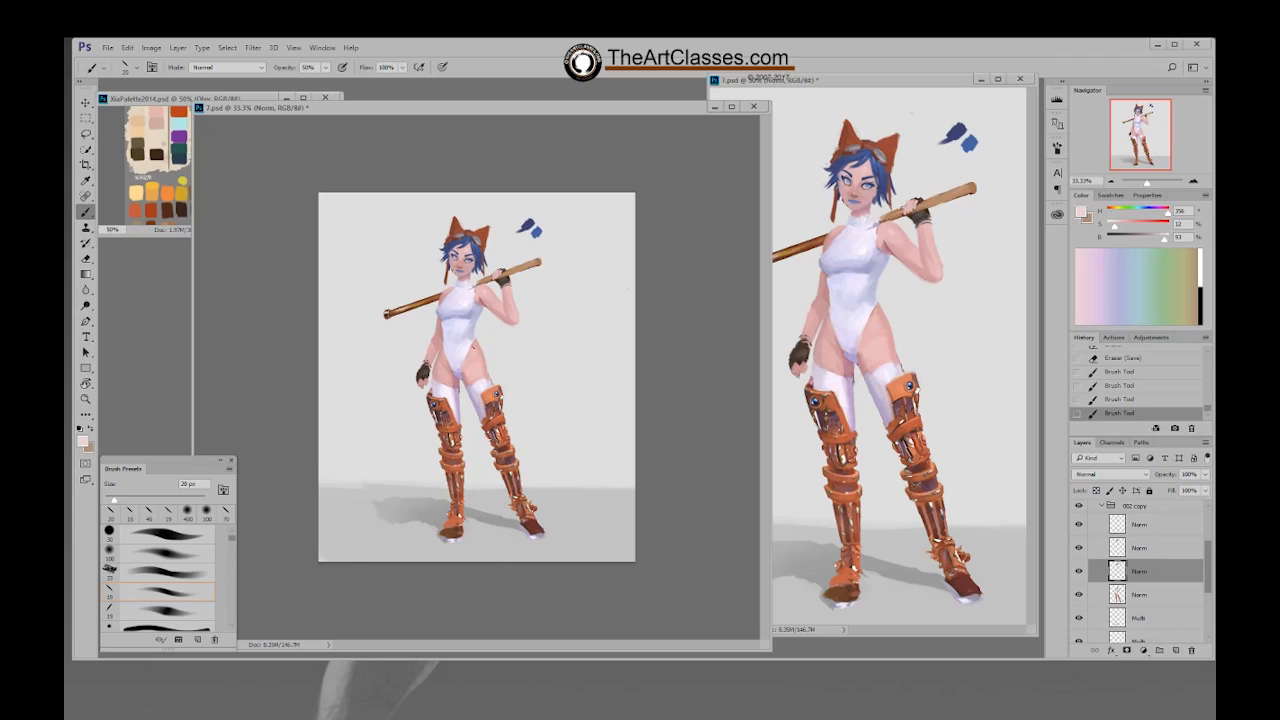
Step: Check the painted areas of the Norm layers by loading them as selections, then deselect and save the document
left_click(1117, 570, "ctrl")
left_click(1117, 570, "ctrl")
left_click(1117, 570, "ctrl")
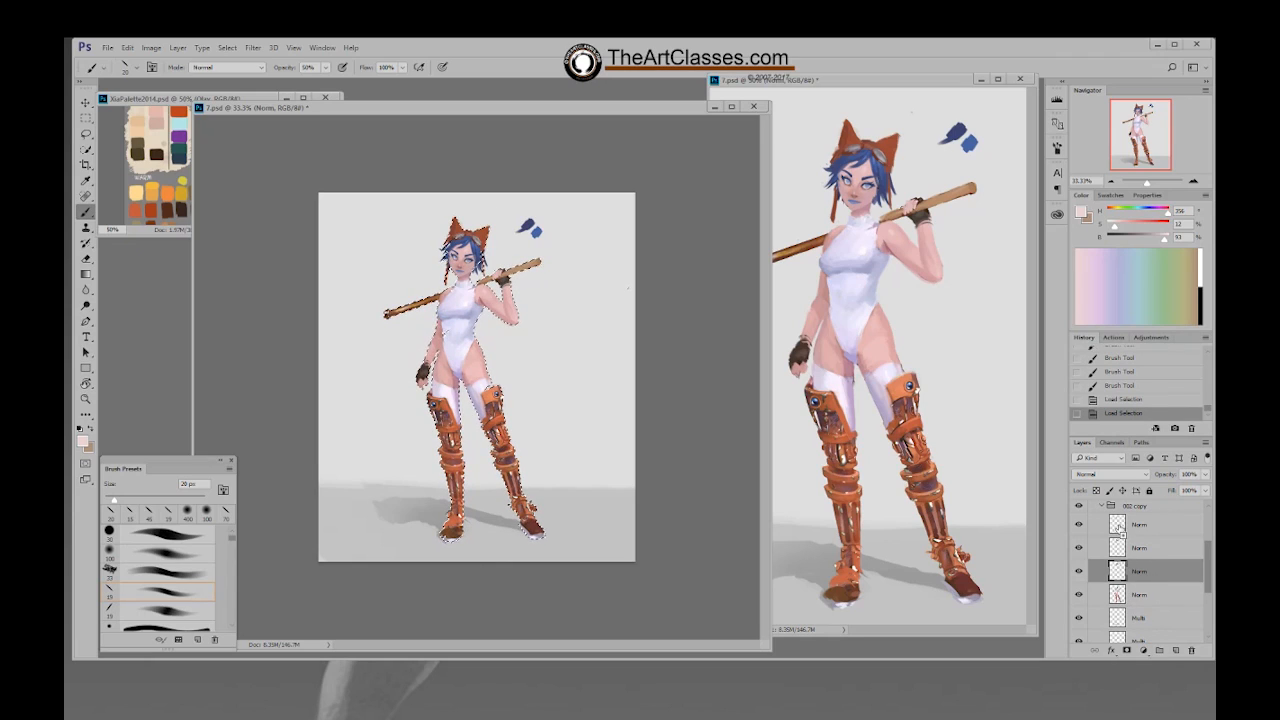
scroll(1210, 580, "down", 2)
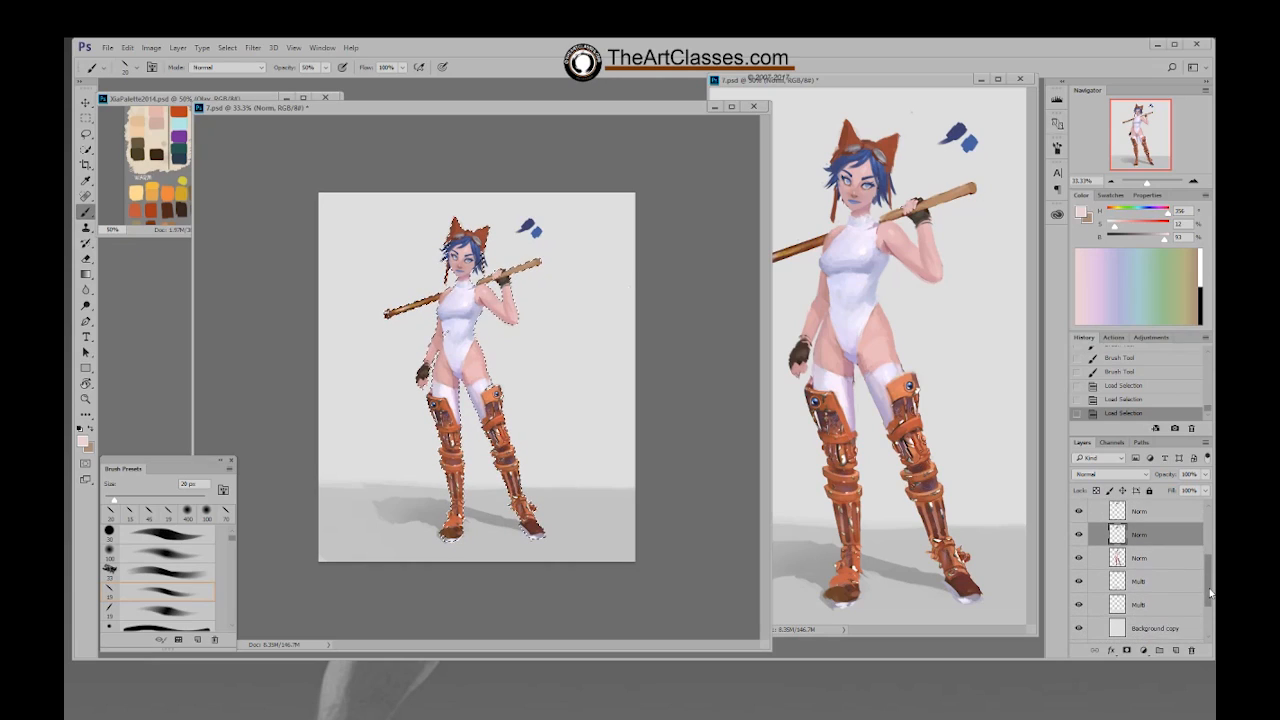
key("ctrl+d")
key("ctrl+s")
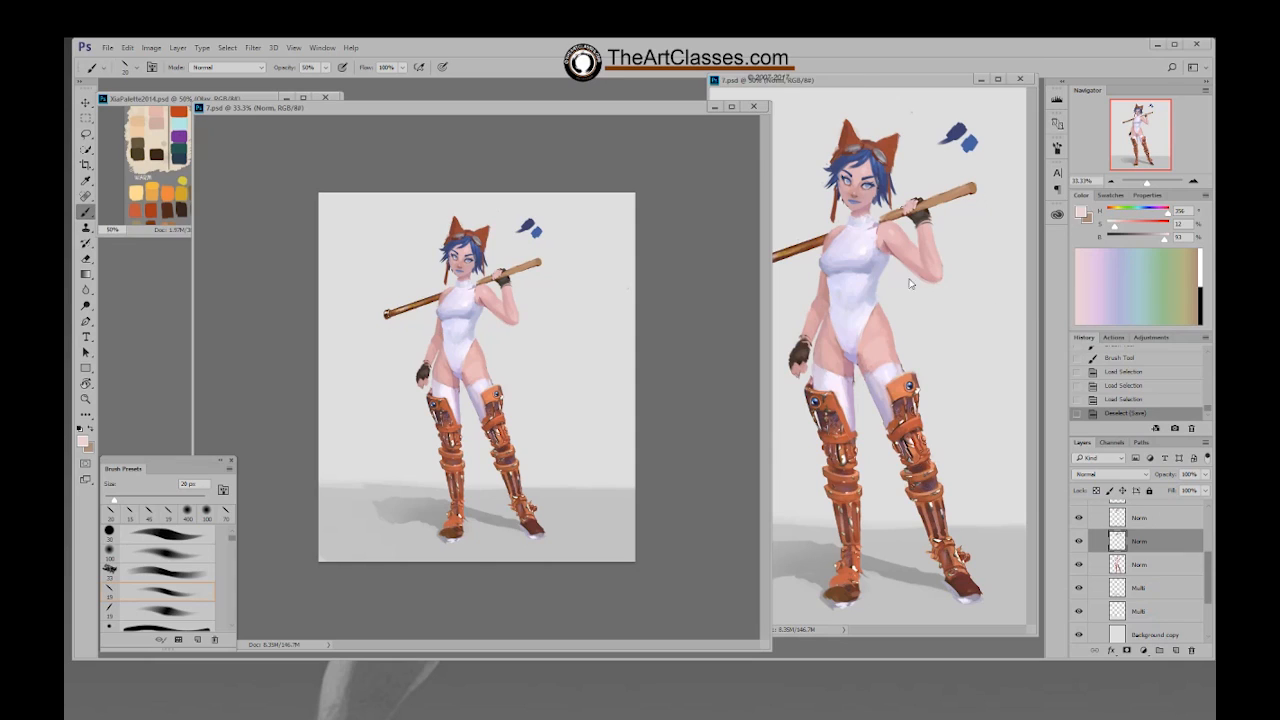
Step: Close the duplicate view of the character document and reposition the remaining window at 50% zoom
key("ctrl+plus")
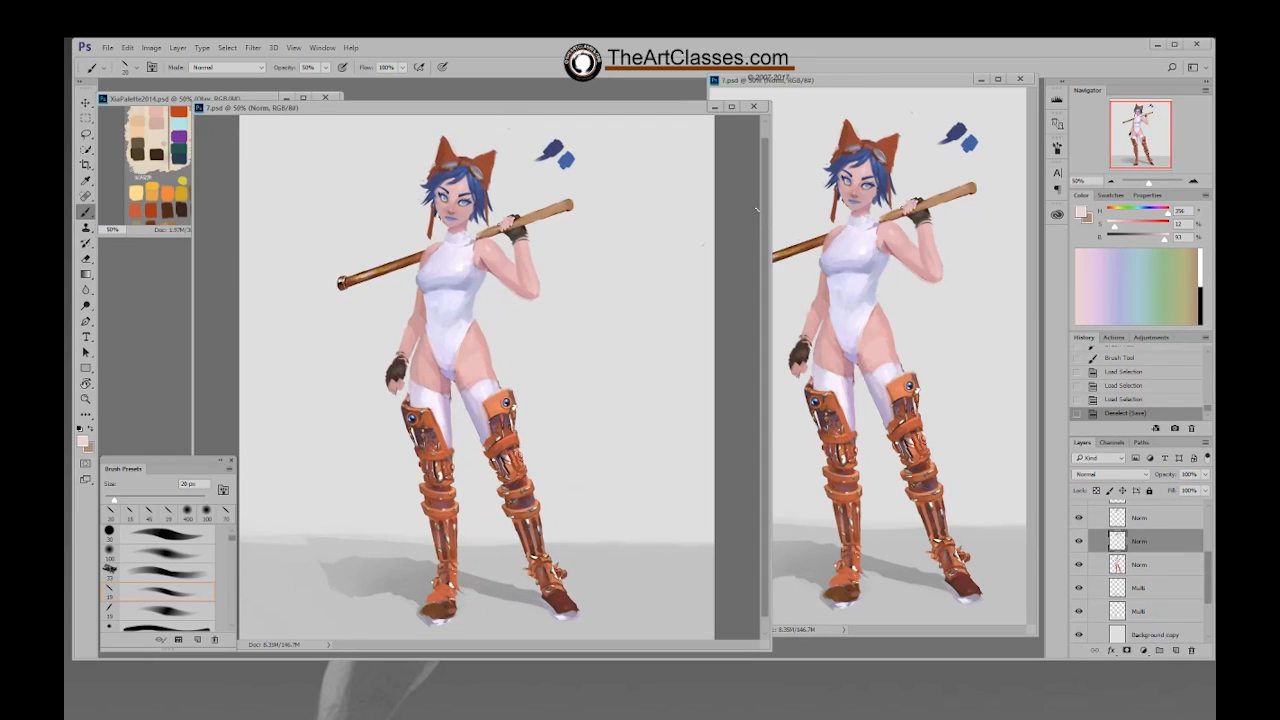
left_click(1019, 78)
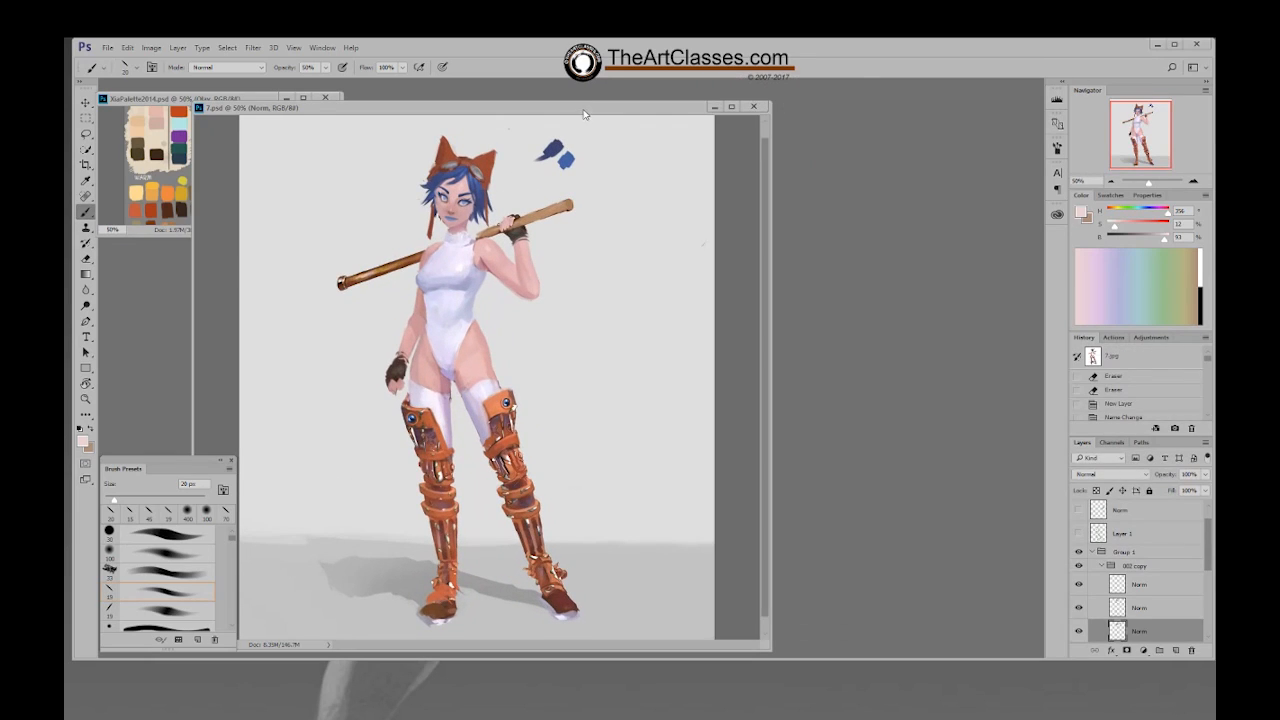
left_click_drag(586, 108, 676, 82)
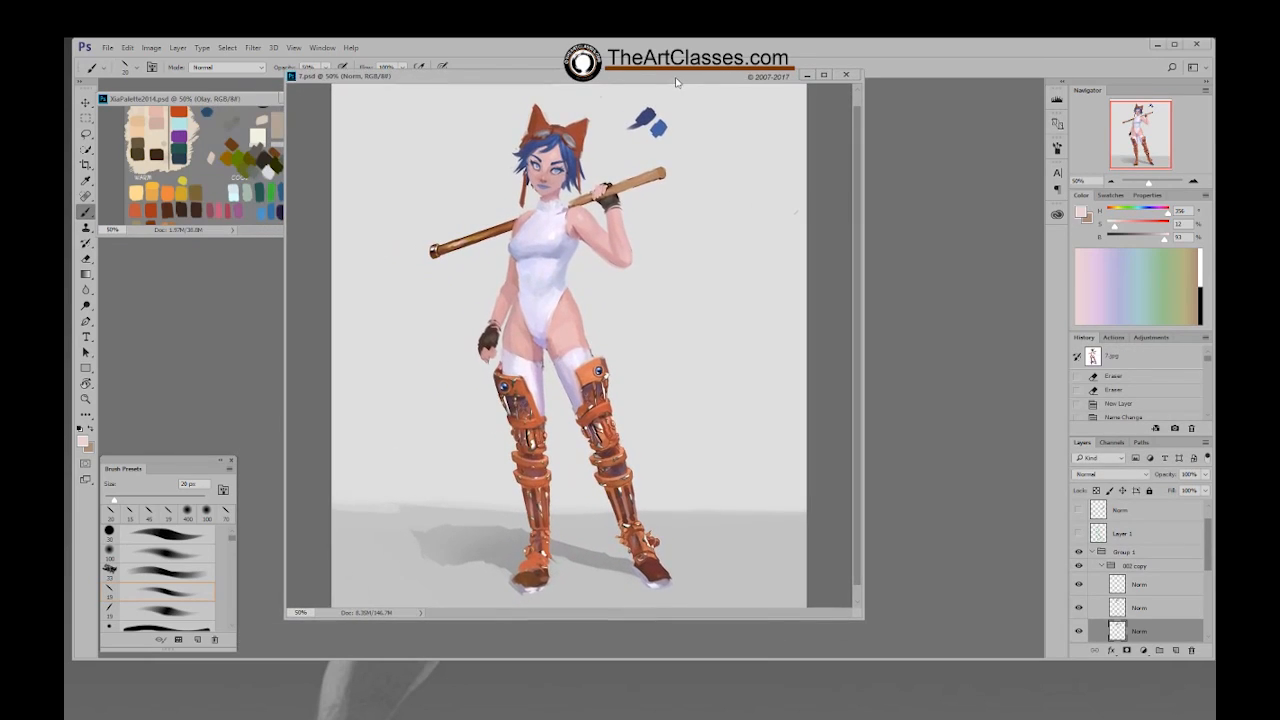
Step: Compare the artwork with Group 1 and the 002 copy group hidden and shown, enlarge the document window, and save
left_click(1080, 556)
left_click(1078, 552)
left_click_drag(861, 621, 893, 648)
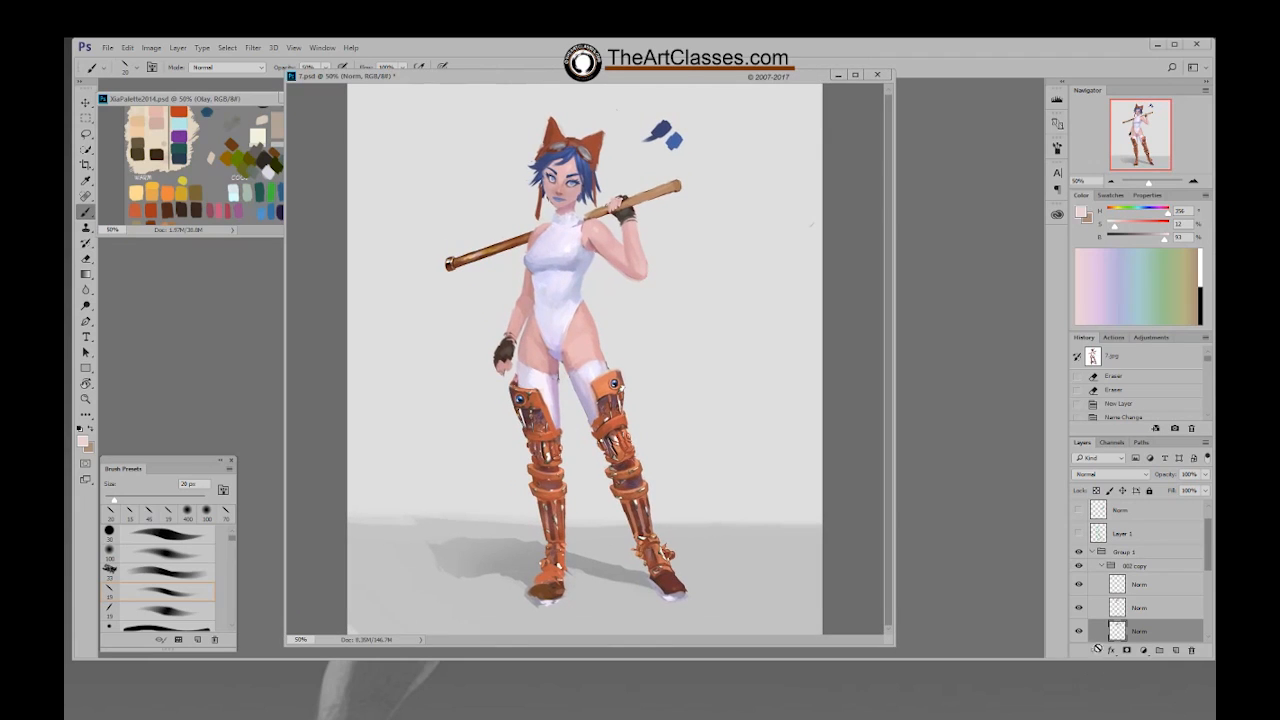
left_click(1079, 566)
left_click(1079, 566)
key("ctrl+s")
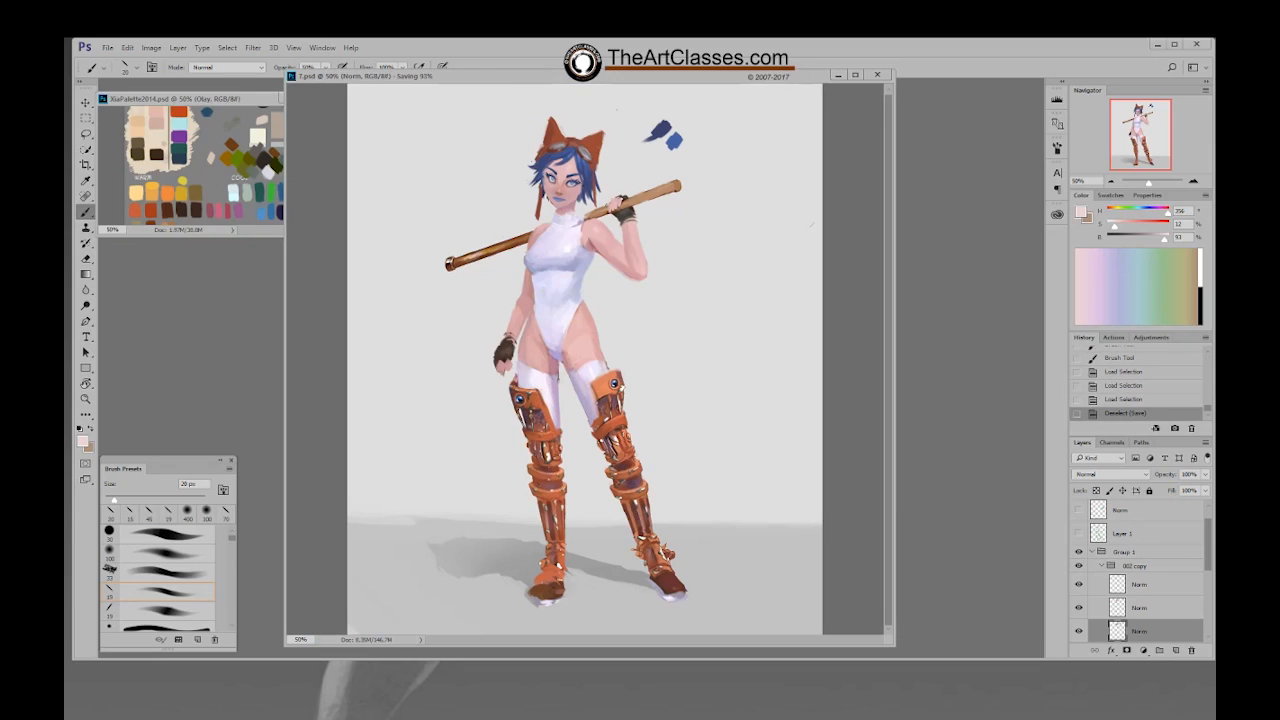